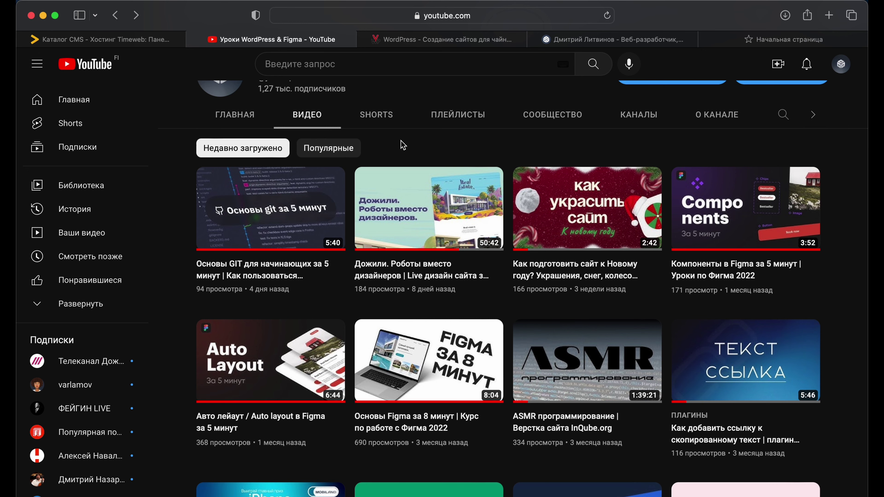
Scroll through the Уроки WordPress & Figma channel's grid of uploaded videos
{"action": "scroll", "coordinate": [405, 158], "scroll_direction": "up", "scroll_amount": 5}
{"action": "scroll", "coordinate": [305, 260], "scroll_direction": "down", "scroll_amount": 5}
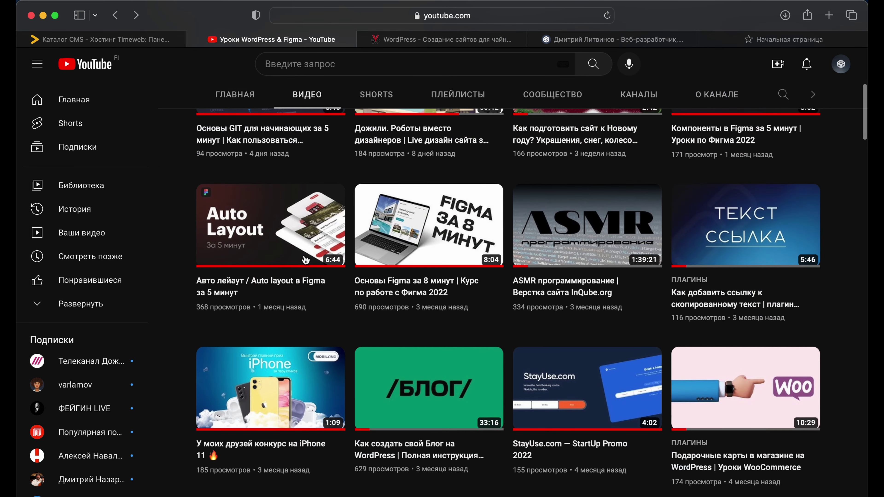
Switch to the Timeweb 'Каталог CMS' tab and scroll through the CMS list, including WordPress 6.1.1
{"action": "left_click", "coordinate": [438, 40]}
{"action": "left_click", "coordinate": [153, 40]}
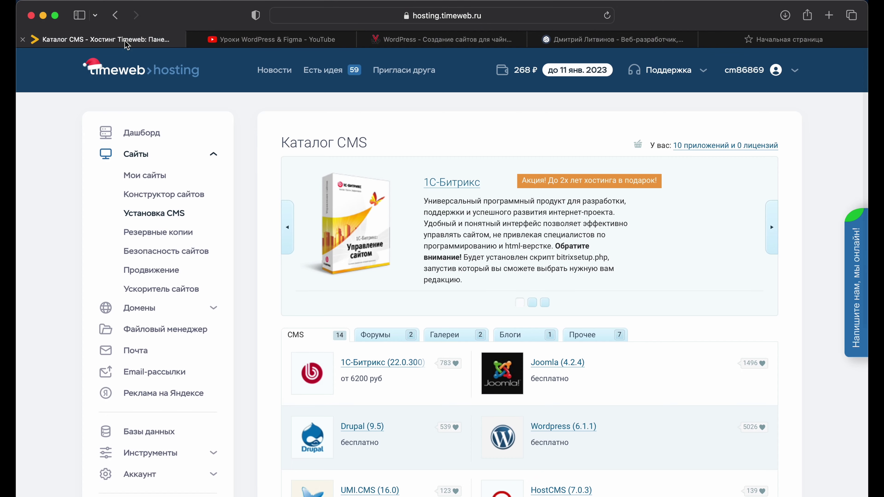
{"action": "scroll", "coordinate": [246, 174], "scroll_direction": "down", "scroll_amount": 10}
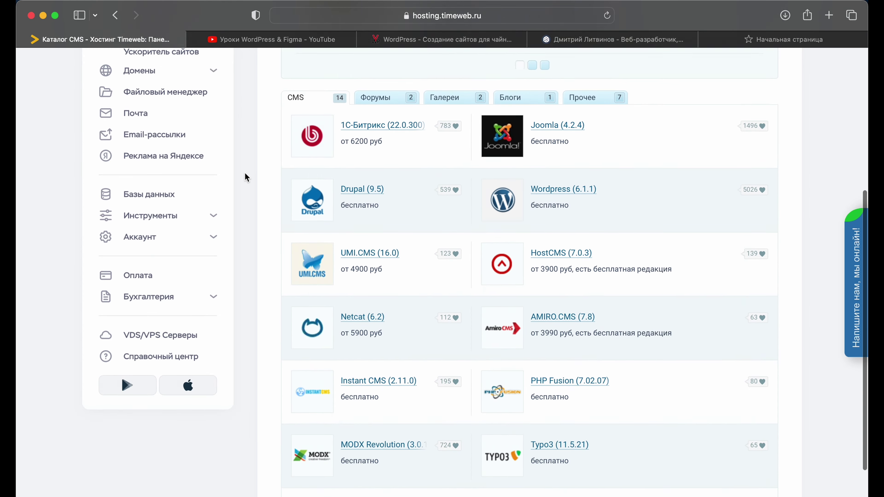
{"action": "scroll", "coordinate": [245, 174], "scroll_direction": "up", "scroll_amount": 3}
{"action": "scroll", "coordinate": [245, 174], "scroll_direction": "up", "scroll_amount": 3}
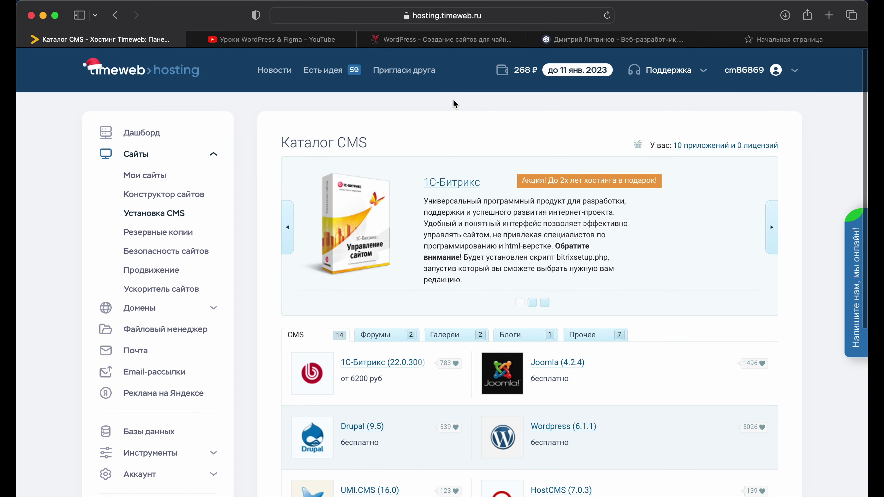
On the yrokiwp.ru blog, browse the post grid and load more posts with 'Показать еще'
{"action": "left_click", "coordinate": [452, 38]}
{"action": "scroll", "coordinate": [291, 237], "scroll_direction": "up", "scroll_amount": 6}
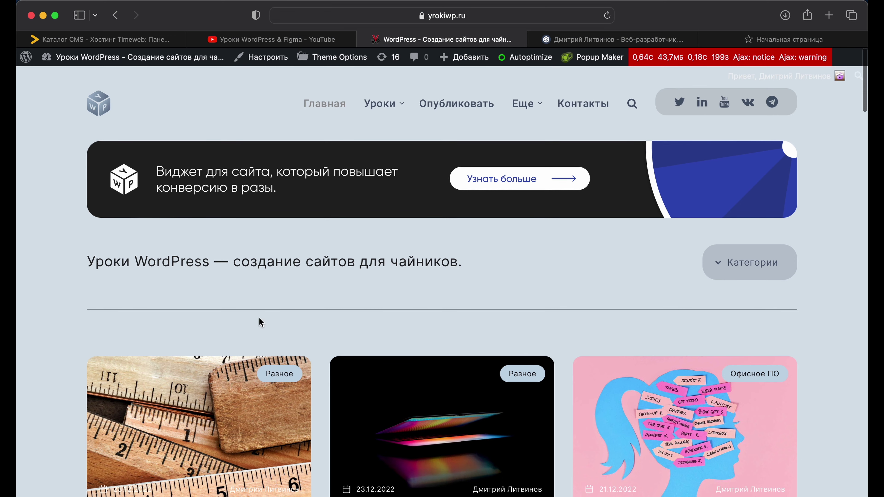
{"action": "scroll", "coordinate": [261, 322], "scroll_direction": "down", "scroll_amount": 10}
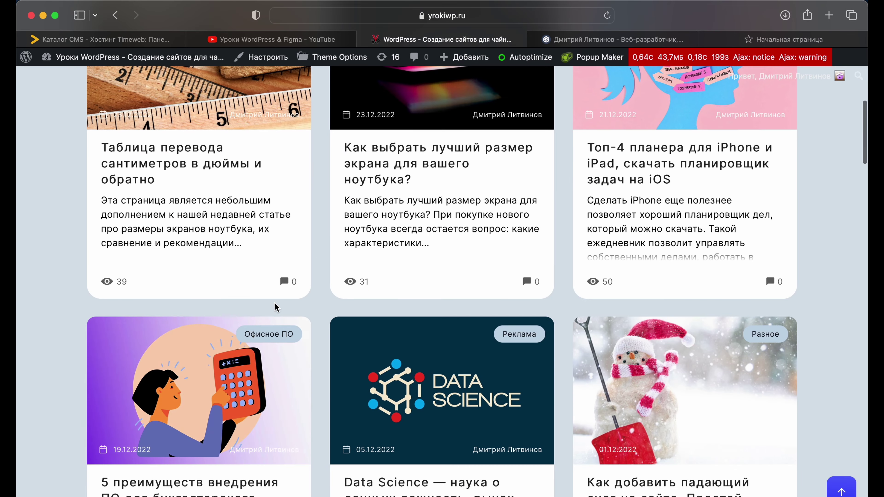
{"action": "scroll", "coordinate": [320, 244], "scroll_direction": "up", "scroll_amount": 3}
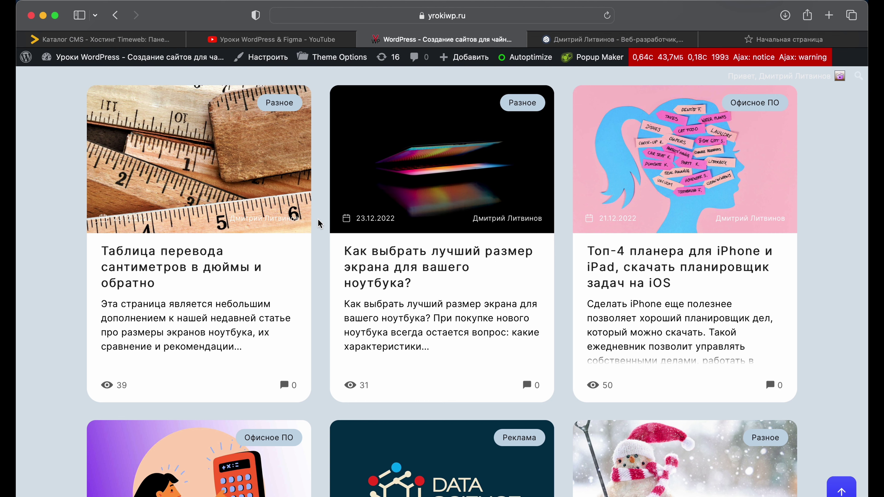
{"action": "scroll", "coordinate": [320, 226], "scroll_direction": "up", "scroll_amount": 8}
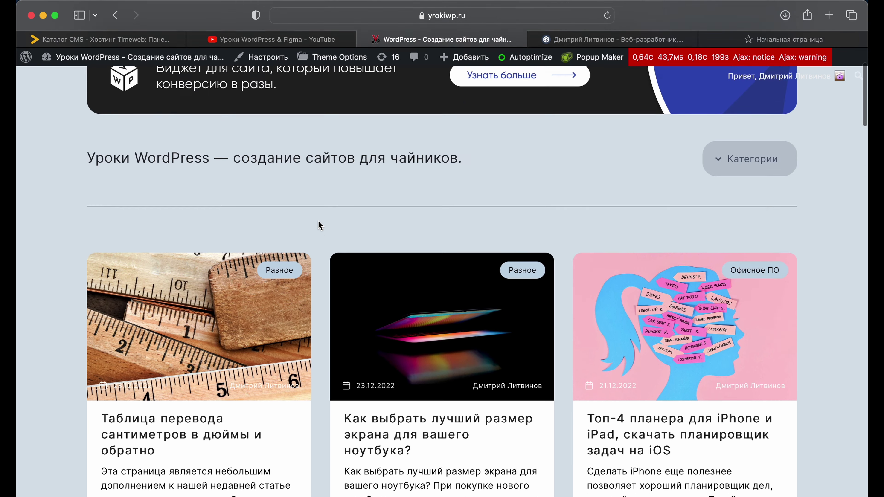
{"action": "scroll", "coordinate": [320, 226], "scroll_direction": "down", "scroll_amount": 15}
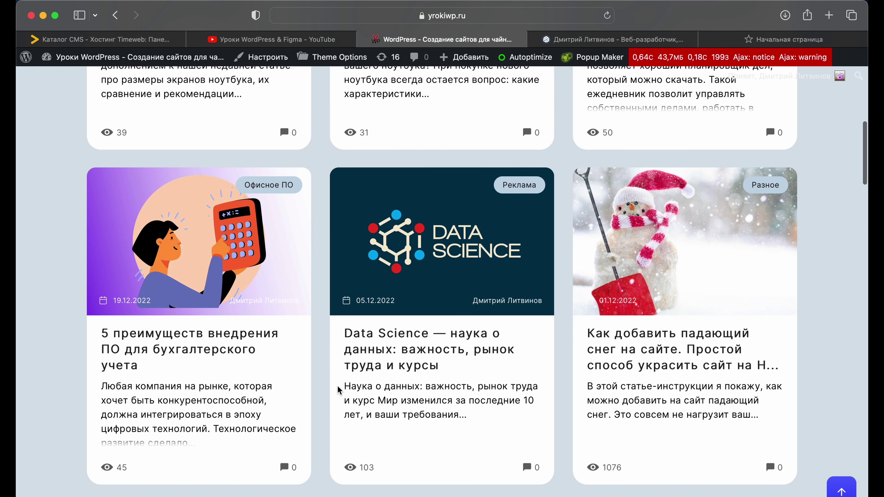
{"action": "scroll", "coordinate": [337, 415], "scroll_direction": "down", "scroll_amount": 20}
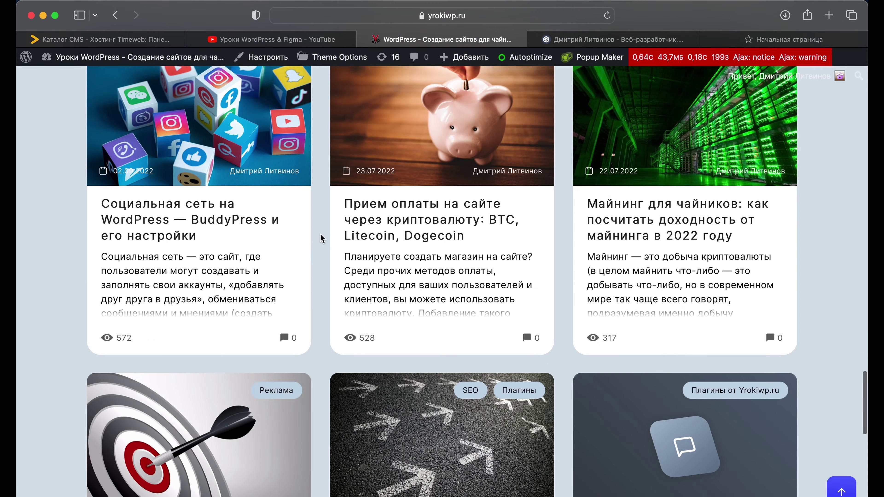
{"action": "scroll", "coordinate": [322, 238], "scroll_direction": "down", "scroll_amount": 7}
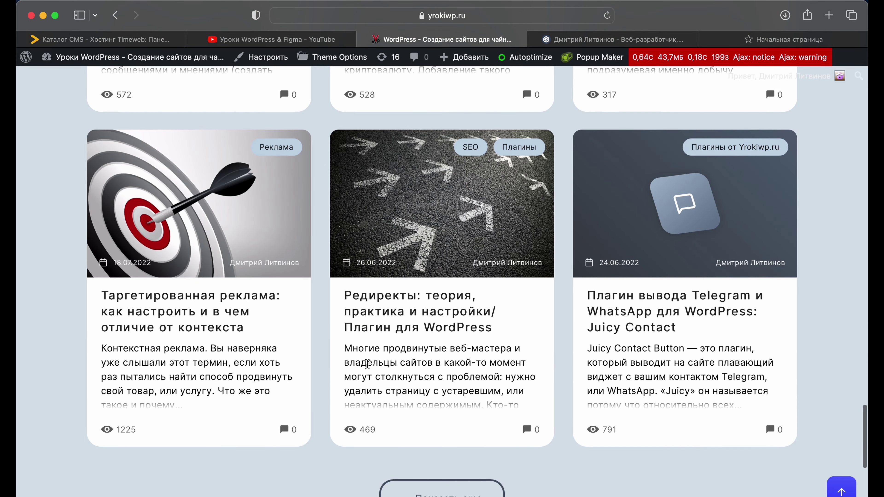
{"action": "scroll", "coordinate": [367, 364], "scroll_direction": "down", "scroll_amount": 6}
{"action": "left_click", "coordinate": [424, 315]}
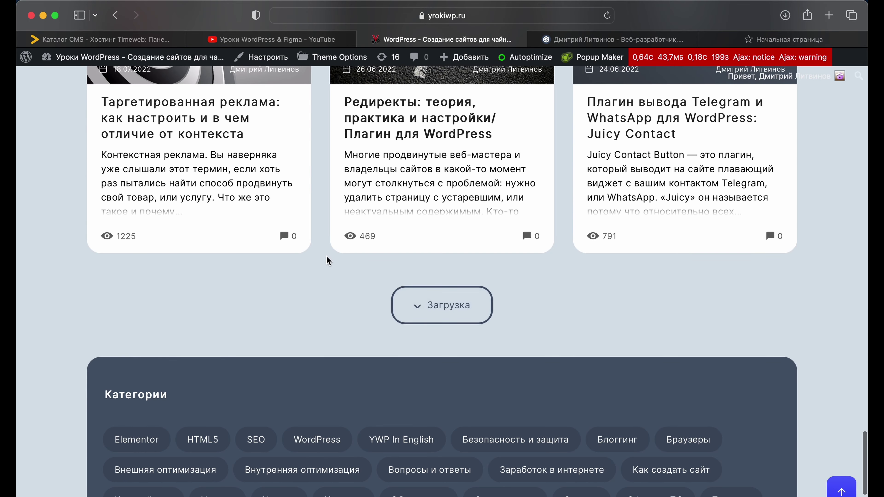
Open the «Колесо Фортуны» article from the expanded post list
{"action": "scroll", "coordinate": [321, 259], "scroll_direction": "down", "scroll_amount": 7}
{"action": "scroll", "coordinate": [320, 258], "scroll_direction": "up", "scroll_amount": 6}
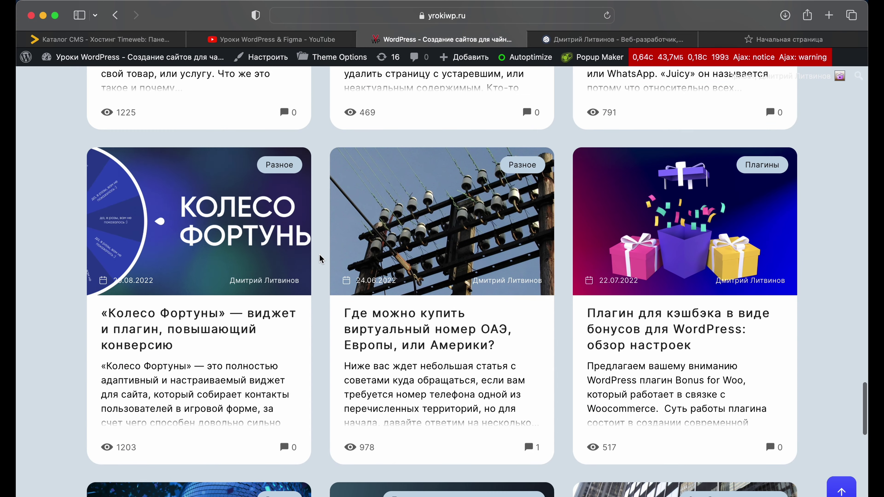
{"action": "left_click", "coordinate": [190, 229]}
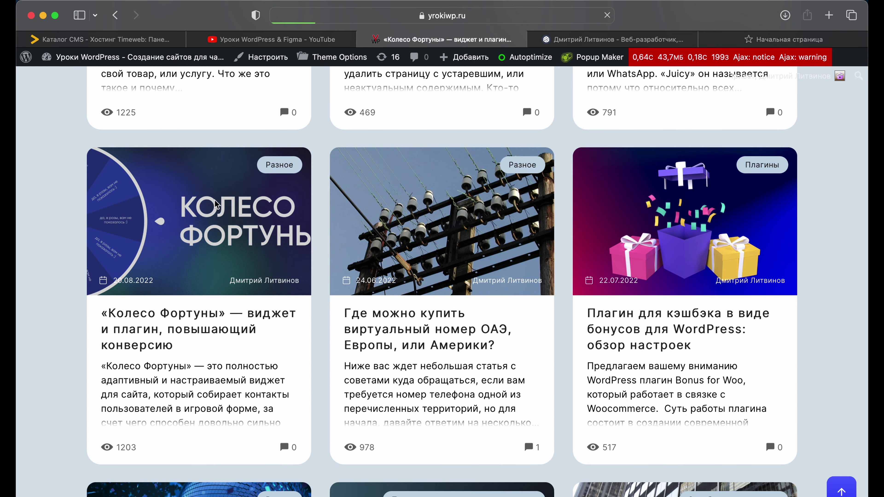
Scroll through the «Колесо Фортуны» article content
{"action": "scroll", "coordinate": [318, 274], "scroll_direction": "down", "scroll_amount": 6}
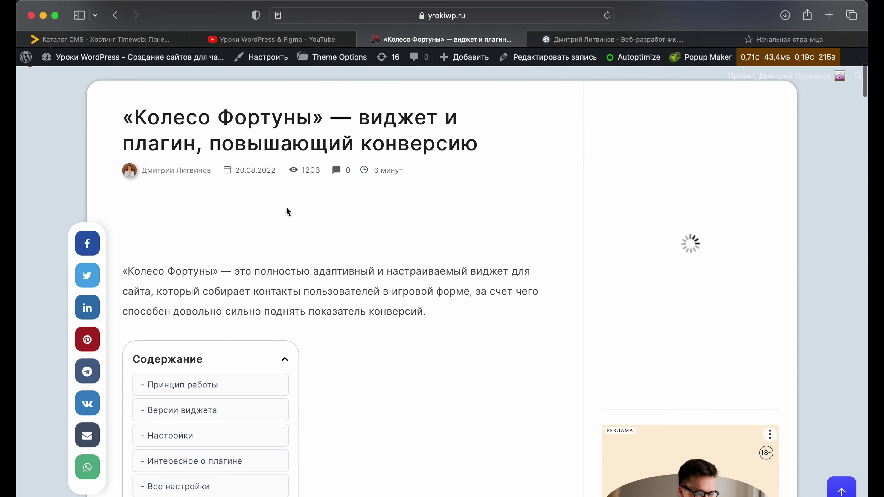
{"action": "scroll", "coordinate": [299, 297], "scroll_direction": "down", "scroll_amount": 3}
{"action": "scroll", "coordinate": [299, 298], "scroll_direction": "down", "scroll_amount": 20}
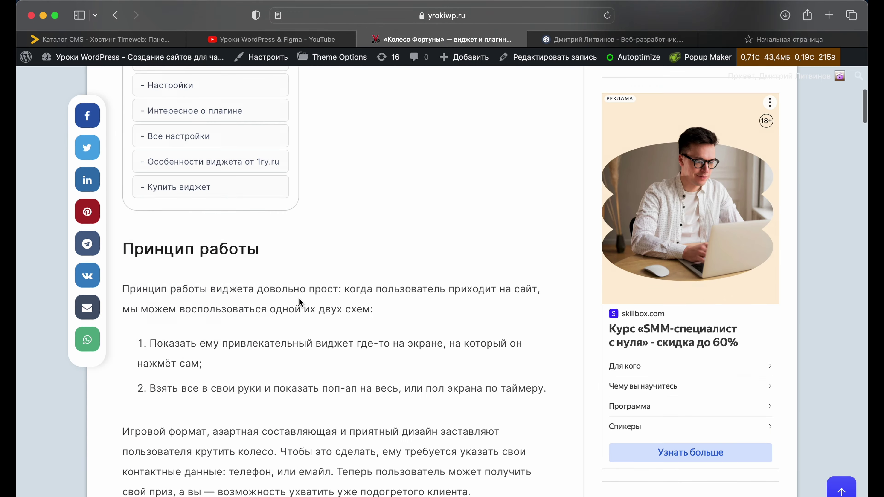
{"action": "scroll", "coordinate": [298, 297], "scroll_direction": "up", "scroll_amount": 20}
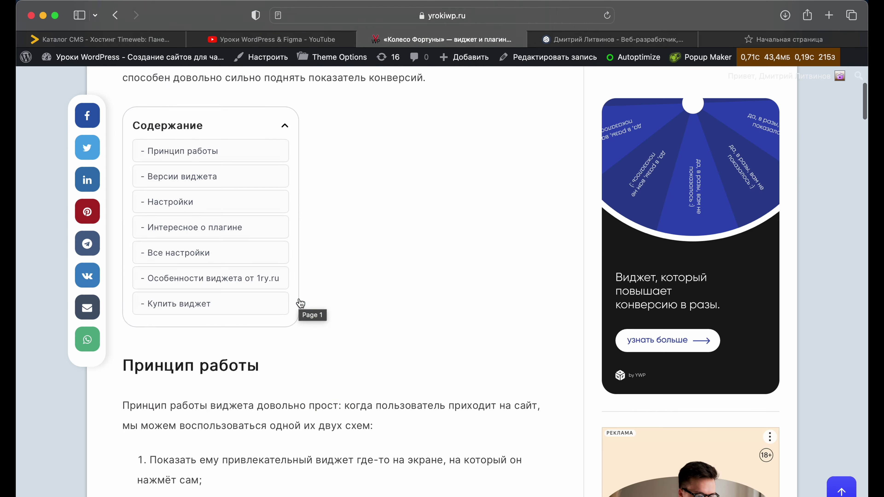
Go back to the yrokiwp.ru home page, browse the post grid, and reload it
{"action": "left_click", "coordinate": [115, 15]}
{"action": "scroll", "coordinate": [404, 257], "scroll_direction": "up", "scroll_amount": 20}
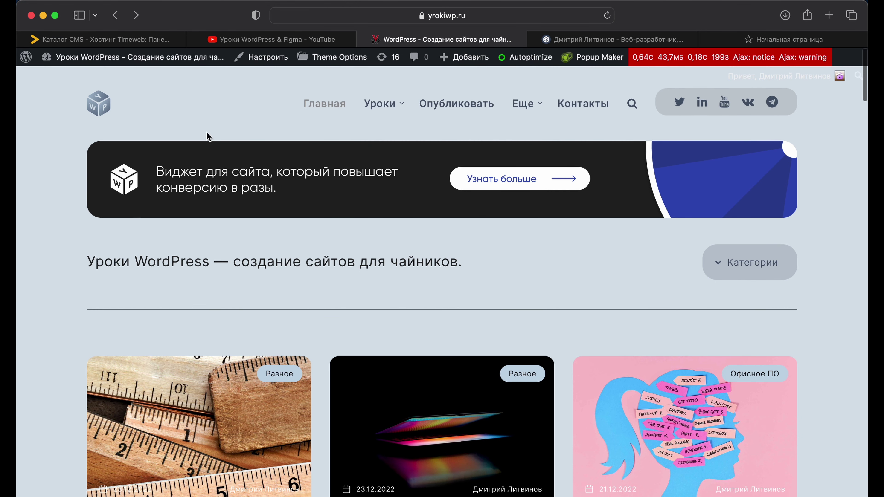
{"action": "scroll", "coordinate": [208, 137], "scroll_direction": "down", "scroll_amount": 4}
{"action": "scroll", "coordinate": [208, 136], "scroll_direction": "down", "scroll_amount": 12}
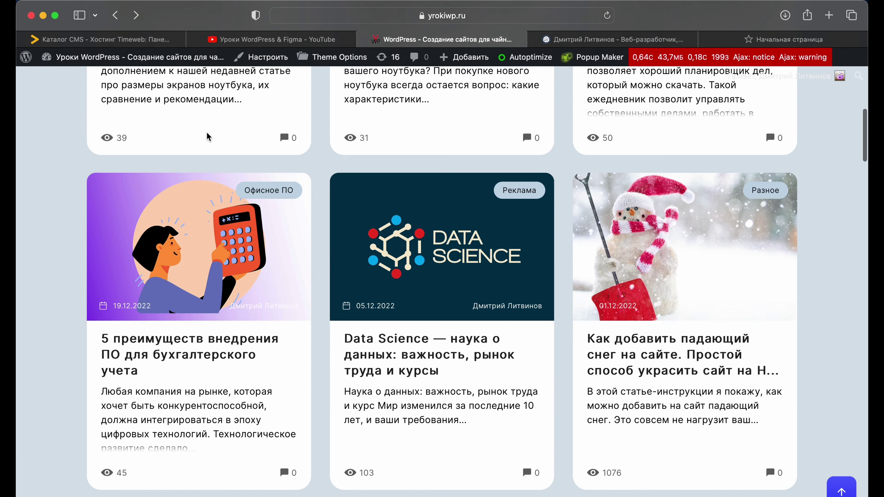
{"action": "left_click", "coordinate": [131, 61]}
Return to the Timeweb 'Каталог CMS' page, look over the list, and reload it with Cmd+R
{"action": "left_click", "coordinate": [101, 39]}
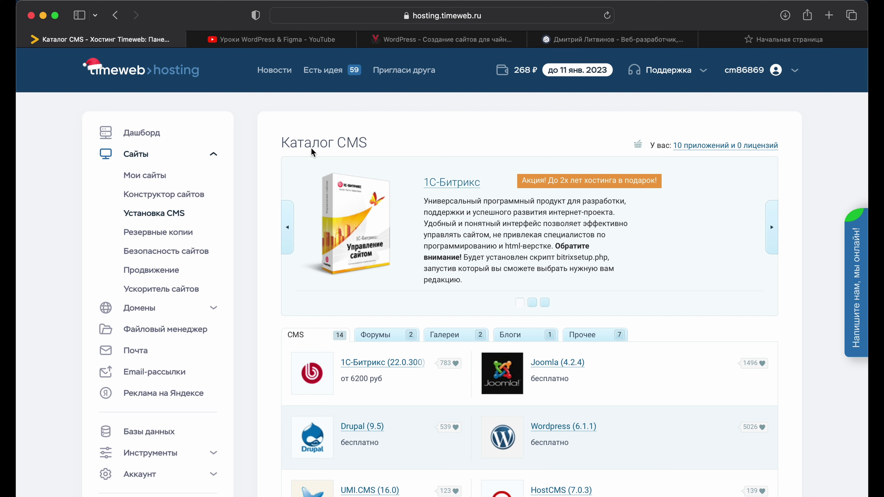
{"action": "left_click_drag", "start_coordinate": [272, 142], "coordinate": [367, 143]}
{"action": "left_click", "coordinate": [367, 143]}
{"action": "scroll", "coordinate": [338, 261], "scroll_direction": "down", "scroll_amount": 10}
{"action": "scroll", "coordinate": [338, 262], "scroll_direction": "up", "scroll_amount": 10}
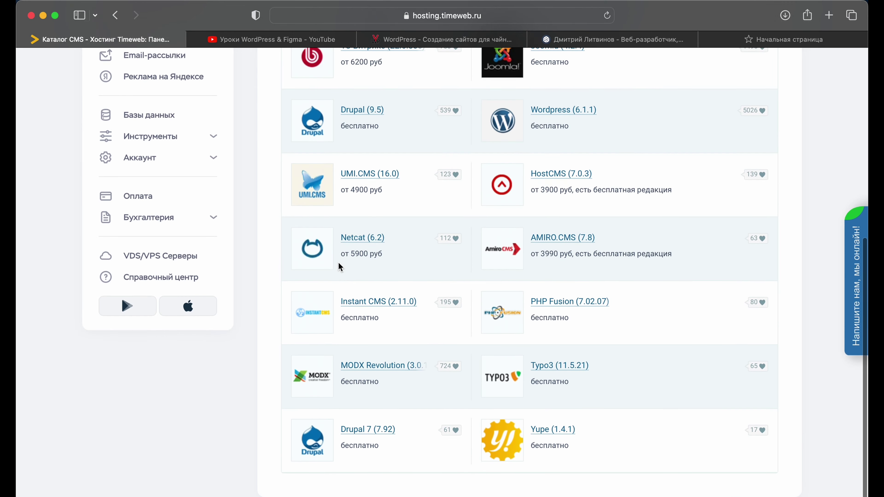
{"action": "key", "text": "super+r"}
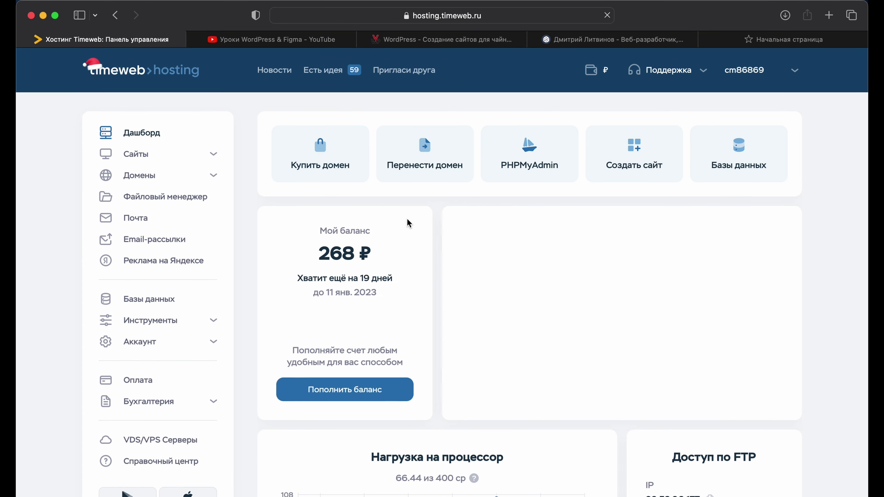
{"action": "scroll", "coordinate": [407, 219], "scroll_direction": "down", "scroll_amount": 12}
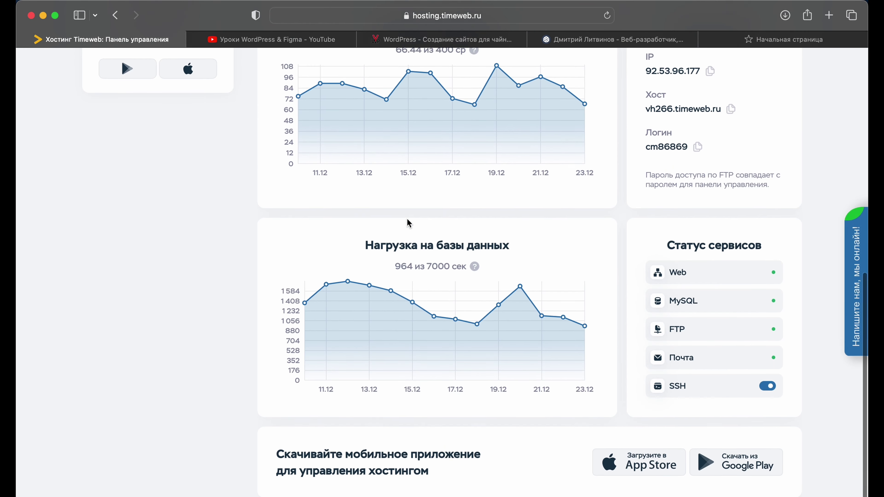
{"action": "scroll", "coordinate": [406, 218], "scroll_direction": "up", "scroll_amount": 12}
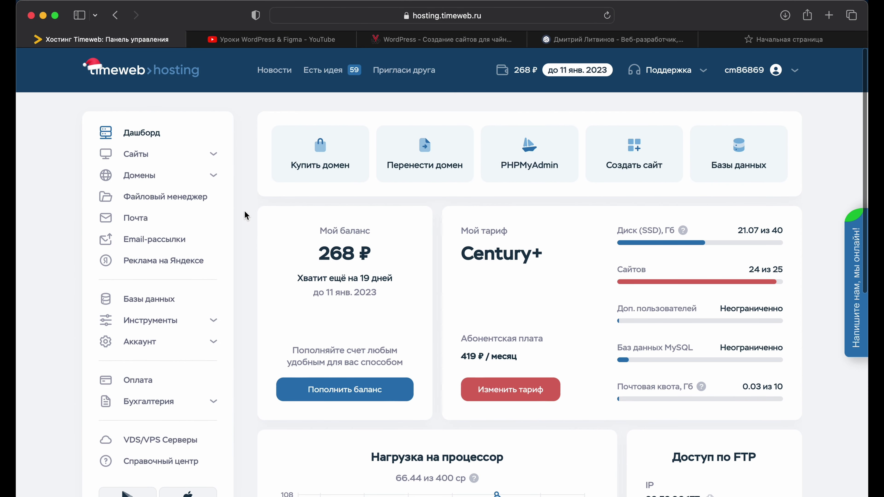
{"action": "scroll", "coordinate": [245, 214], "scroll_direction": "down", "scroll_amount": 4}
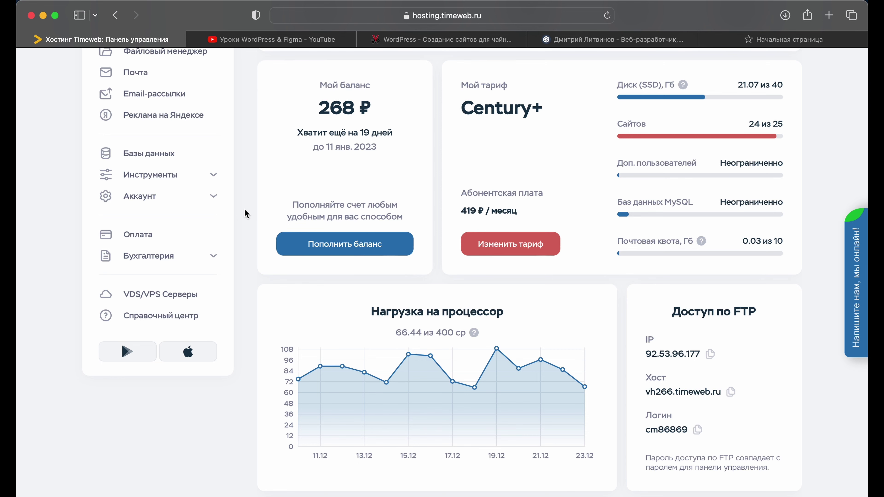
{"action": "scroll", "coordinate": [245, 211], "scroll_direction": "up", "scroll_amount": 4}
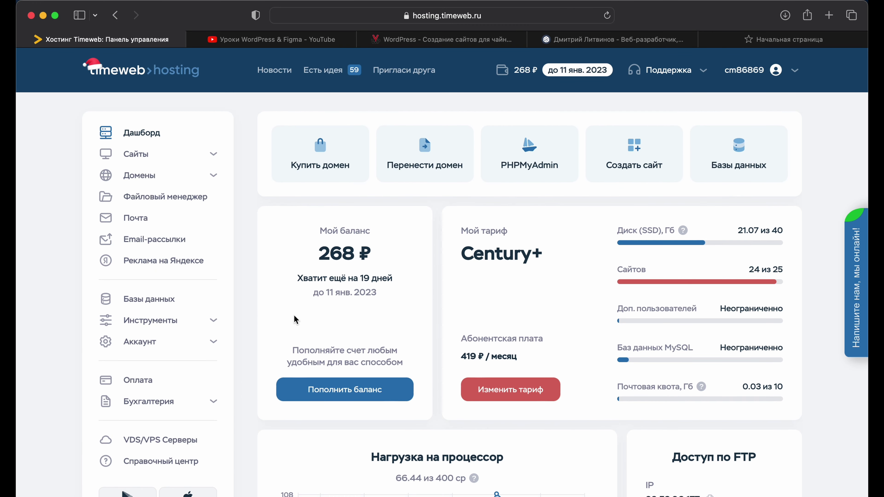
{"action": "scroll", "coordinate": [294, 315], "scroll_direction": "down", "scroll_amount": 5}
{"action": "scroll", "coordinate": [296, 319], "scroll_direction": "down", "scroll_amount": 2}
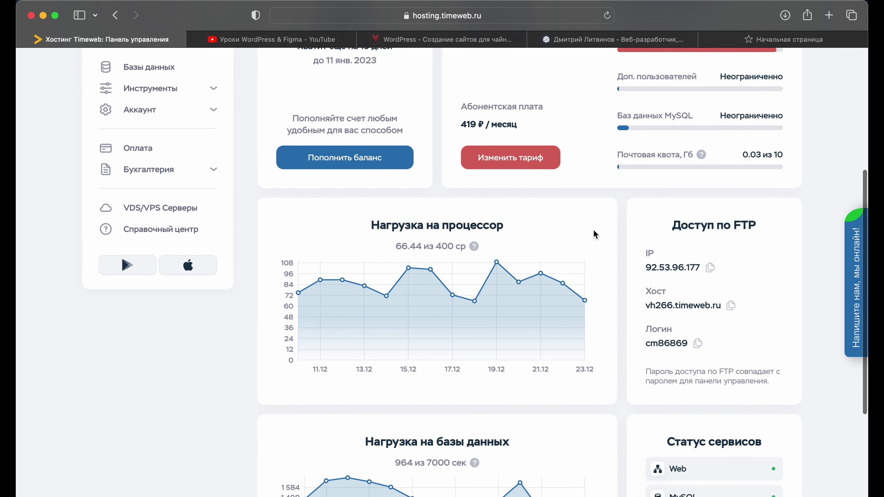
{"action": "scroll", "coordinate": [579, 197], "scroll_direction": "up", "scroll_amount": 6}
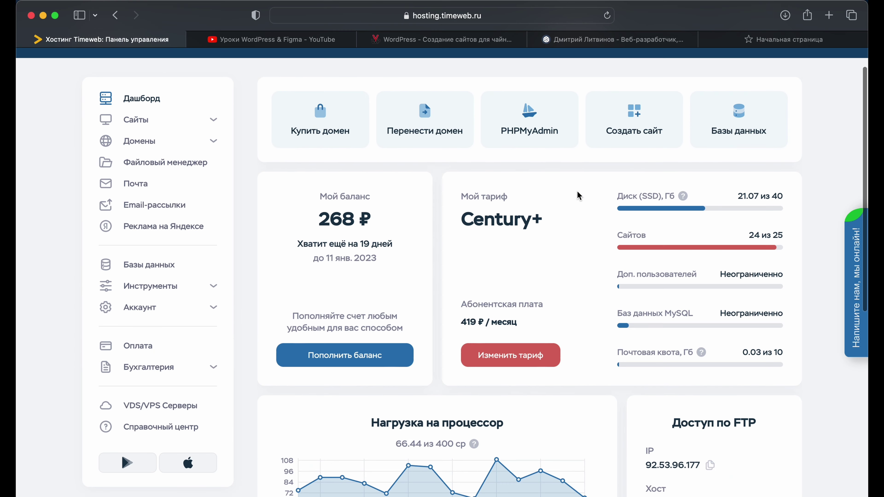
{"action": "left_click", "coordinate": [201, 288]}
{"action": "left_click", "coordinate": [200, 290]}
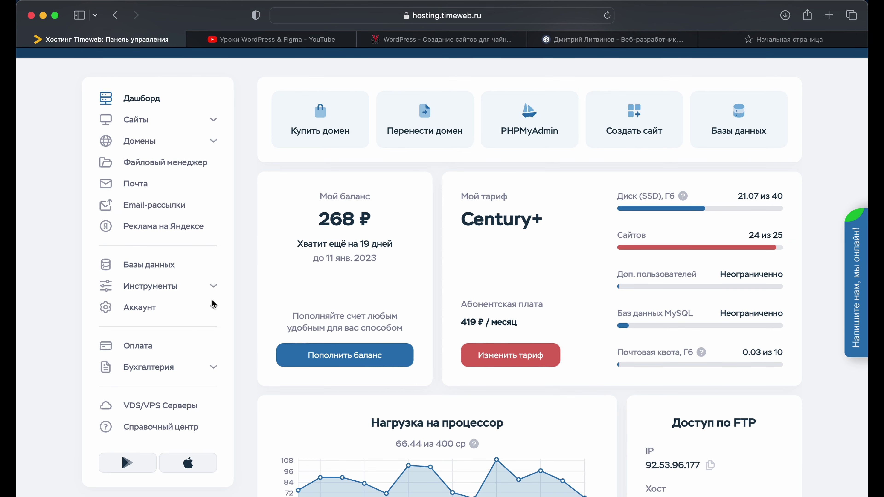
{"action": "scroll", "coordinate": [262, 179], "scroll_direction": "up", "scroll_amount": 1}
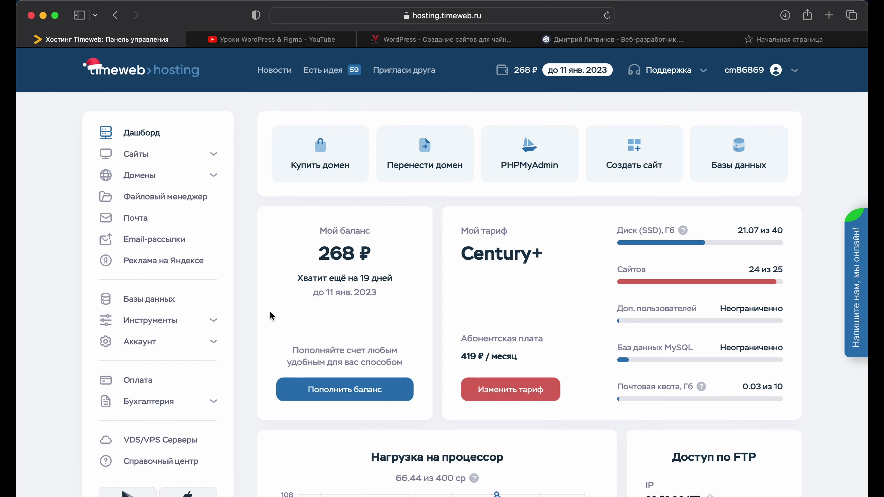
{"action": "scroll", "coordinate": [272, 316], "scroll_direction": "down", "scroll_amount": 8}
{"action": "scroll", "coordinate": [272, 316], "scroll_direction": "up", "scroll_amount": 8}
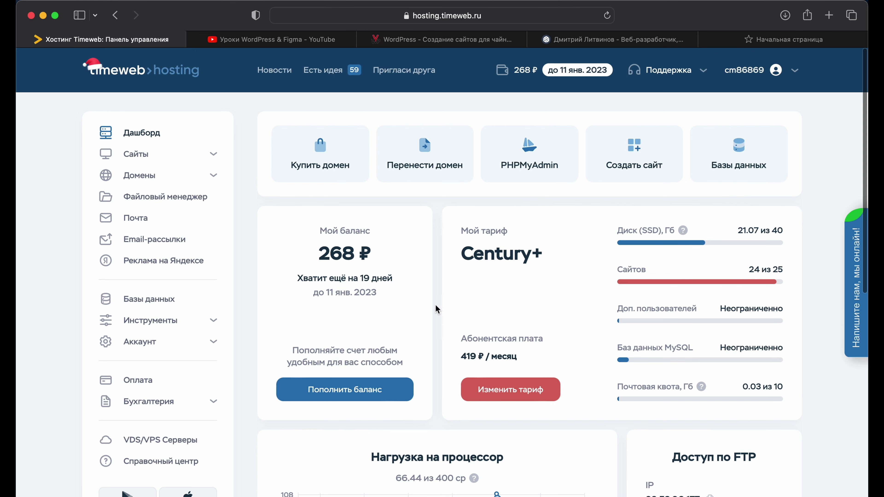
{"action": "scroll", "coordinate": [435, 304], "scroll_direction": "down", "scroll_amount": 6}
{"action": "mouse_move", "coordinate": [474, 244]}
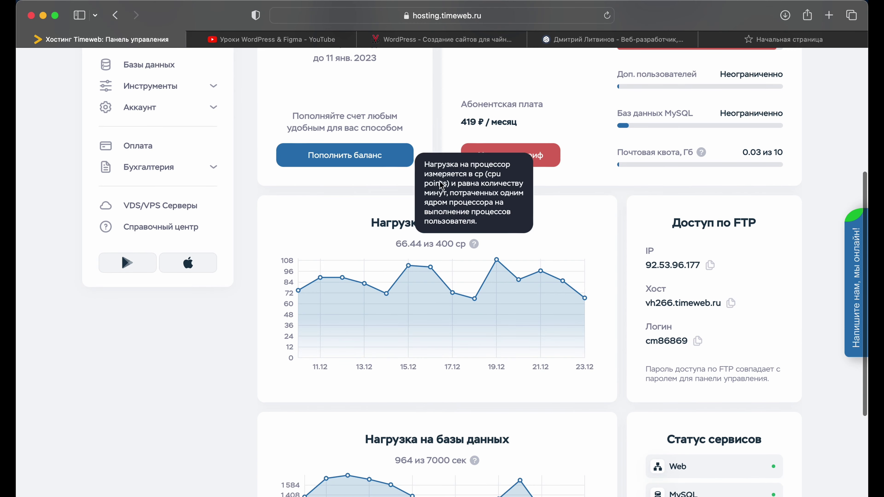
{"action": "scroll", "coordinate": [441, 185], "scroll_direction": "up", "scroll_amount": 6}
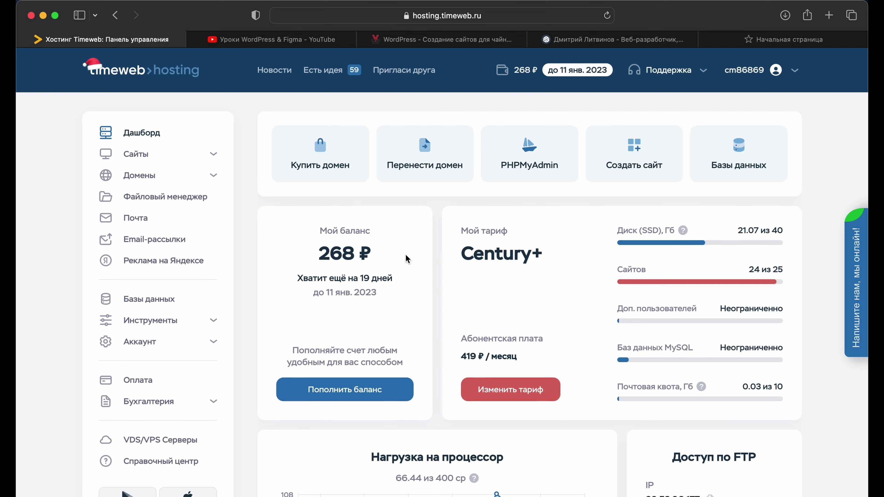
{"action": "scroll", "coordinate": [366, 292], "scroll_direction": "down", "scroll_amount": 5}
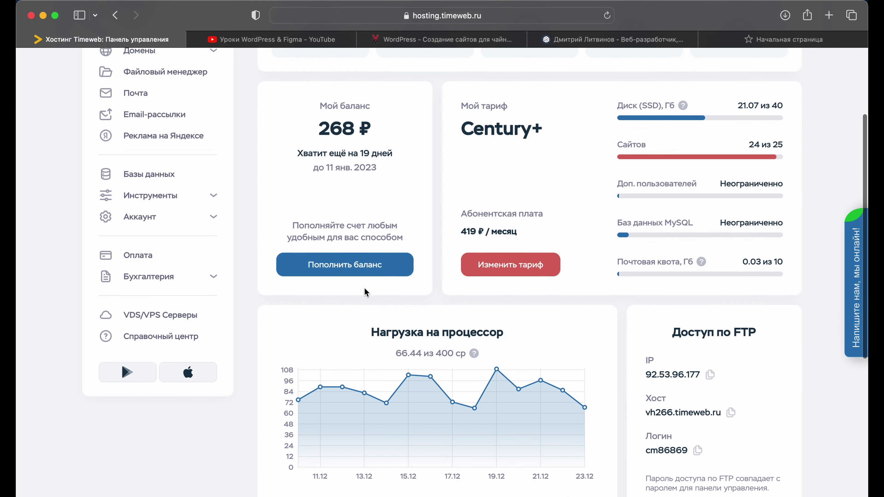
{"action": "scroll", "coordinate": [354, 241], "scroll_direction": "up", "scroll_amount": 5}
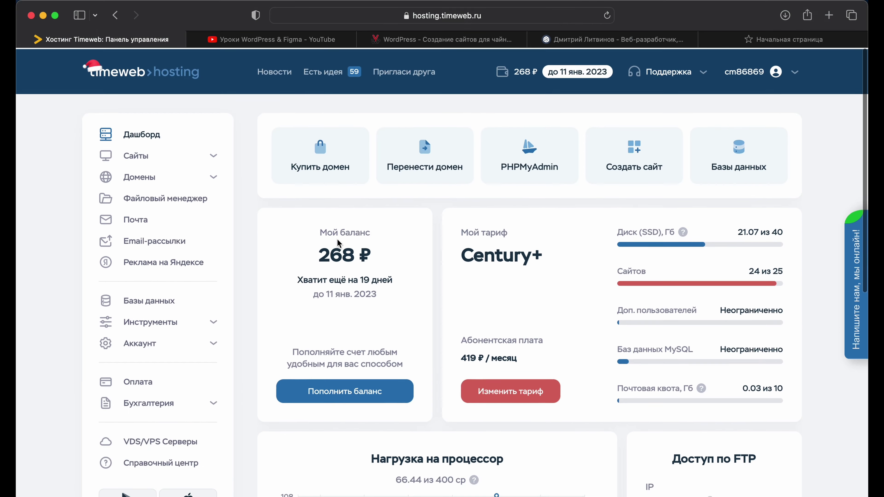
Under Домены, open Купить домен, enter the name 'd' and check its availability
{"action": "left_click", "coordinate": [208, 176]}
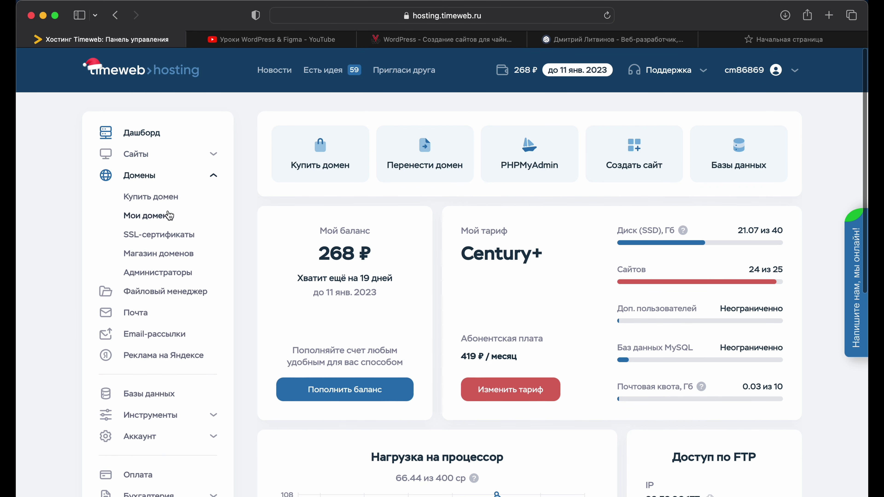
{"action": "left_click", "coordinate": [156, 198]}
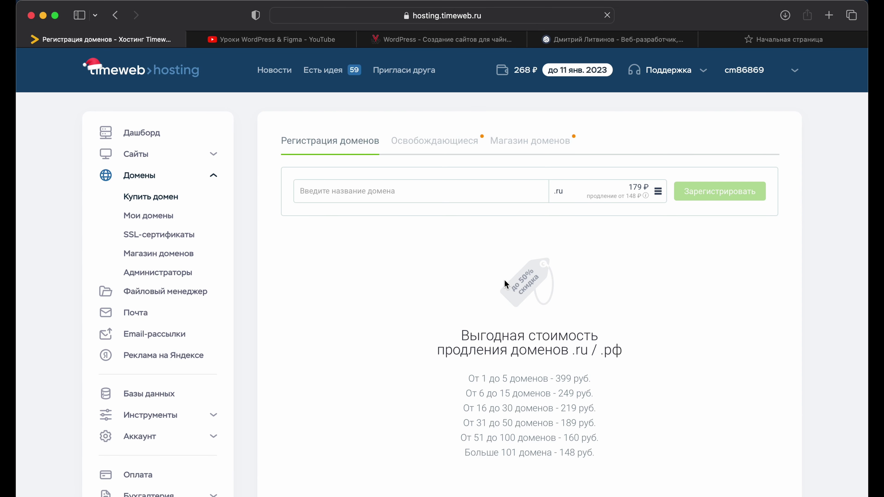
{"action": "left_click", "coordinate": [448, 185]}
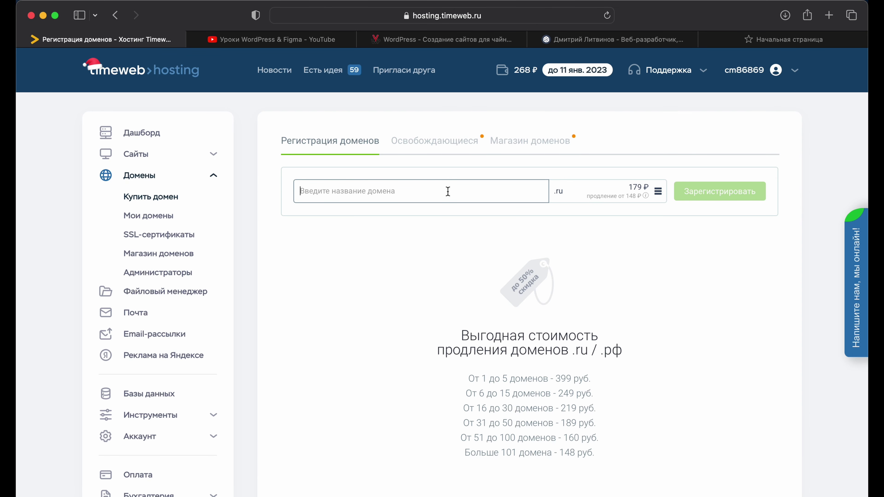
{"action": "type", "text": "dmitryyrokiwp"}
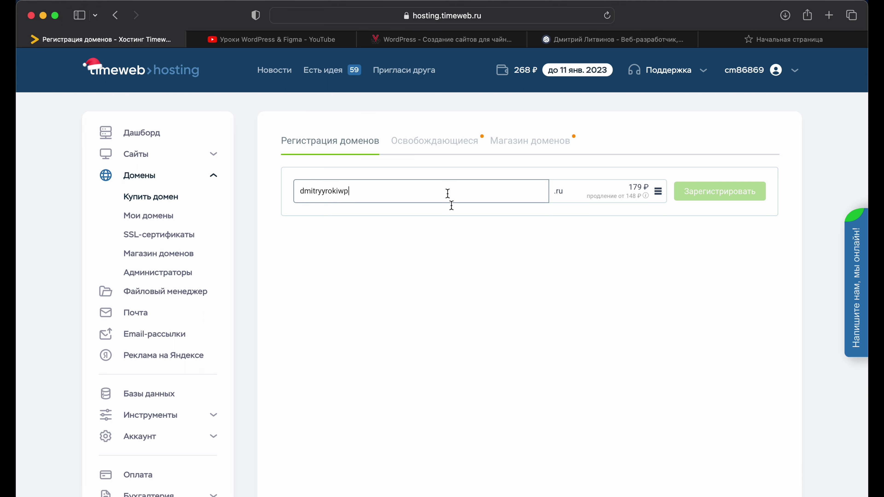
{"action": "left_click", "coordinate": [462, 217]}
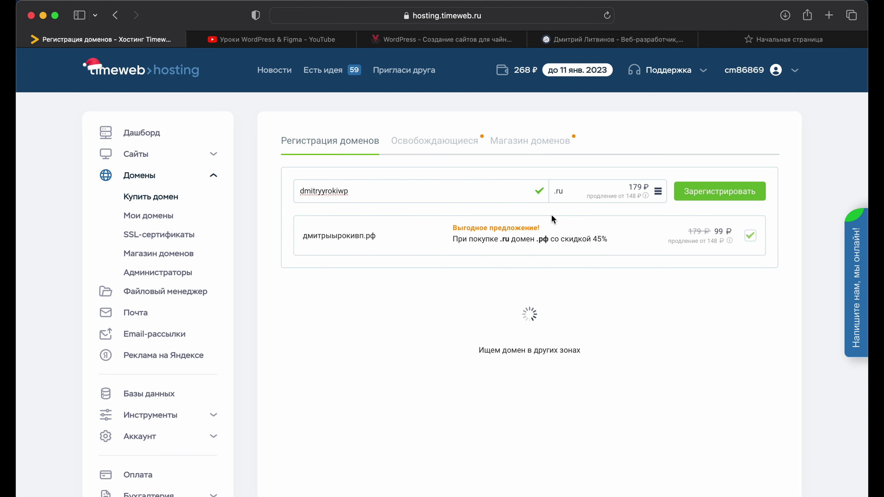
{"action": "left_click", "coordinate": [720, 191]}
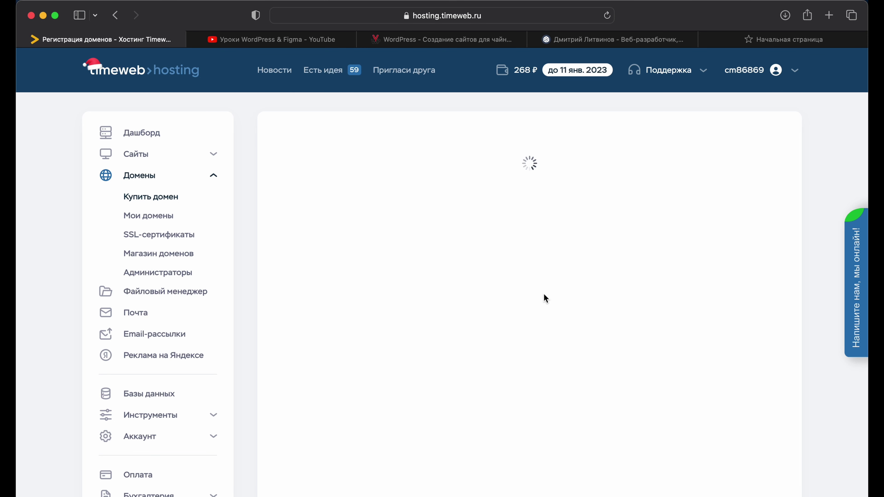
Go back to the empty domain registration form and collapse the Домены sidebar section
{"action": "left_click", "coordinate": [116, 16]}
{"action": "left_click", "coordinate": [358, 193]}
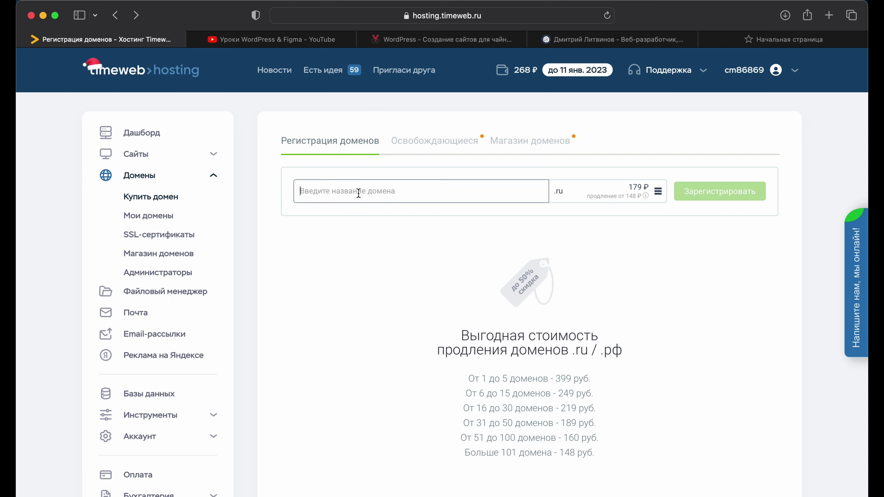
{"action": "left_click", "coordinate": [187, 181]}
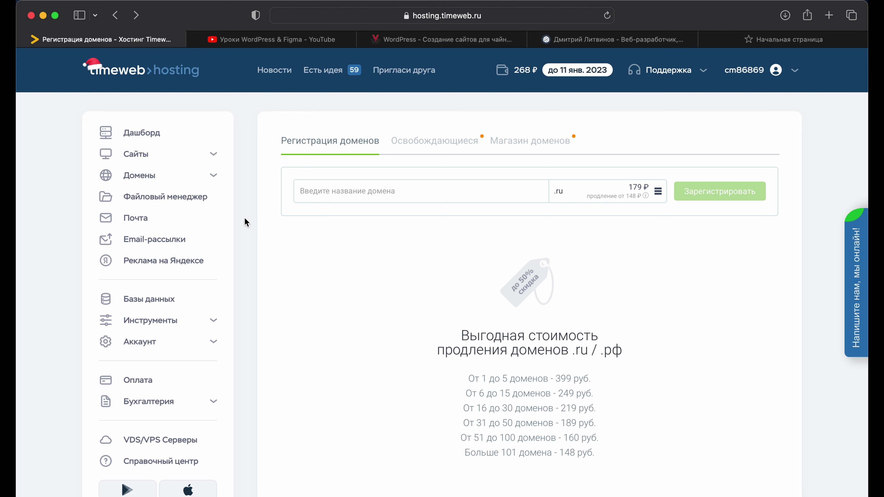
Scroll the Timeweb sidebar, expanding and collapsing the domains and tools sections
{"action": "scroll", "coordinate": [245, 220], "scroll_direction": "down", "scroll_amount": 1}
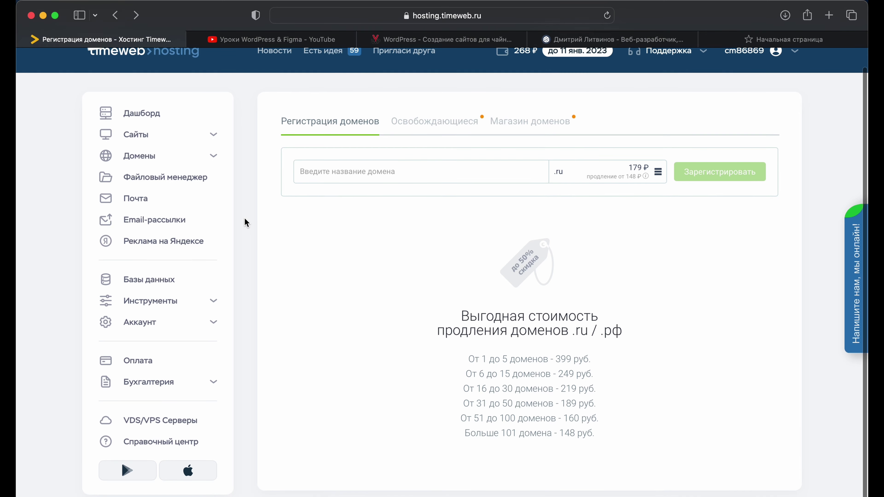
{"action": "scroll", "coordinate": [245, 219], "scroll_direction": "up", "scroll_amount": 1}
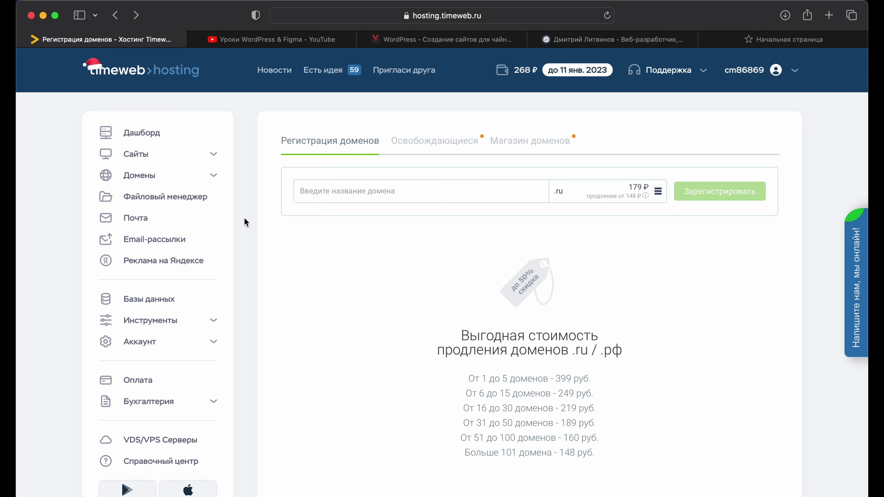
{"action": "left_click", "coordinate": [185, 177]}
{"action": "left_click", "coordinate": [171, 177]}
{"action": "scroll", "coordinate": [195, 240], "scroll_direction": "down", "scroll_amount": 1}
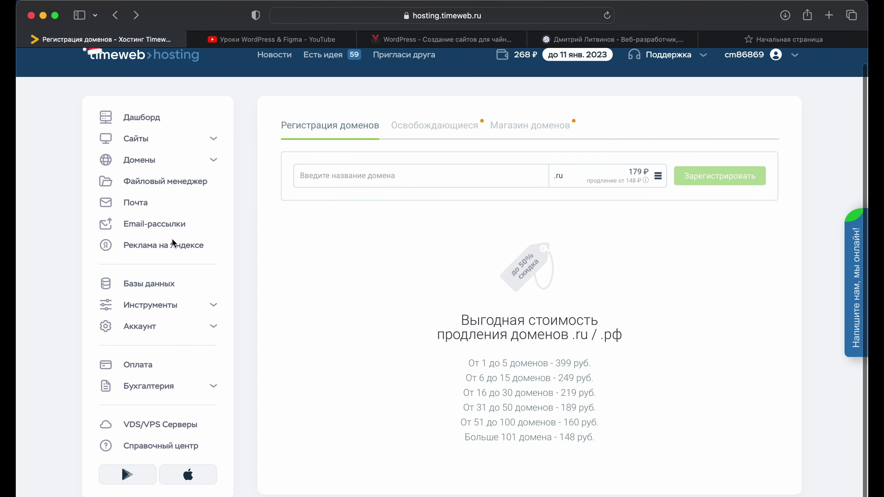
{"action": "left_click", "coordinate": [151, 305]}
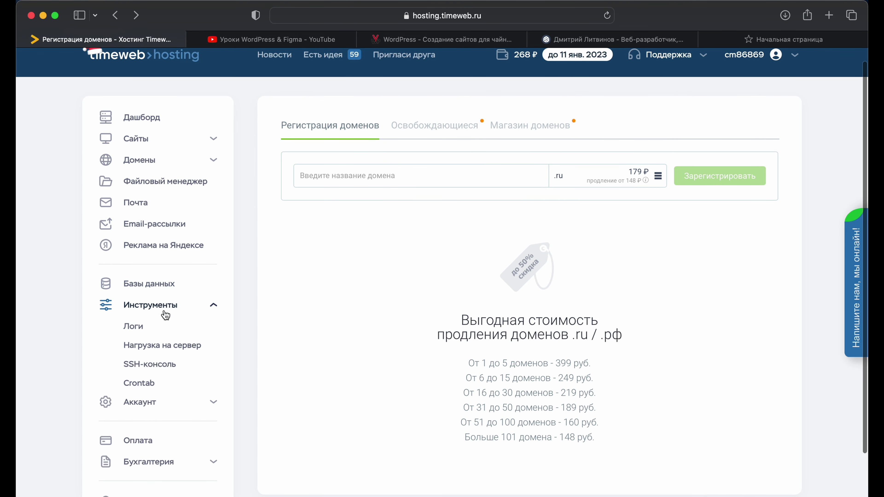
{"action": "scroll", "coordinate": [171, 369], "scroll_direction": "down", "scroll_amount": 3}
{"action": "scroll", "coordinate": [185, 202], "scroll_direction": "up", "scroll_amount": 3}
Expand Сайты and open Установка CMS to browse the CMS catalog
{"action": "left_click", "coordinate": [194, 156]}
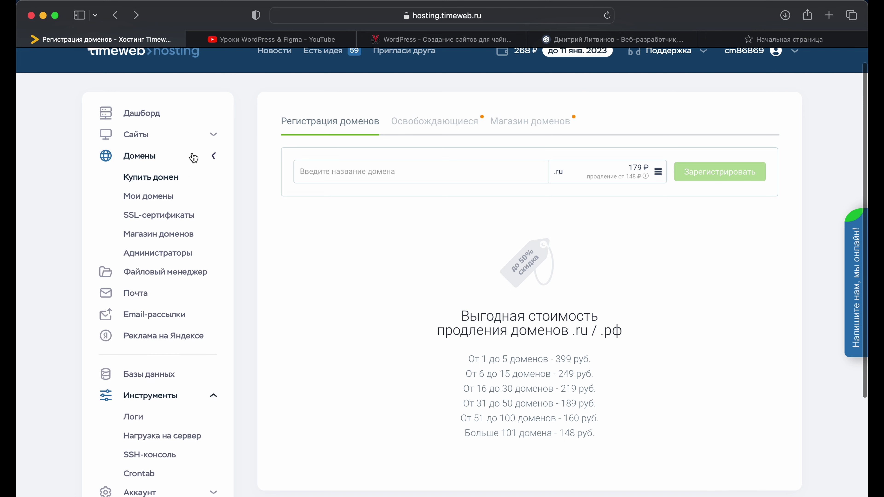
{"action": "left_click", "coordinate": [194, 157]}
{"action": "left_click", "coordinate": [174, 135]}
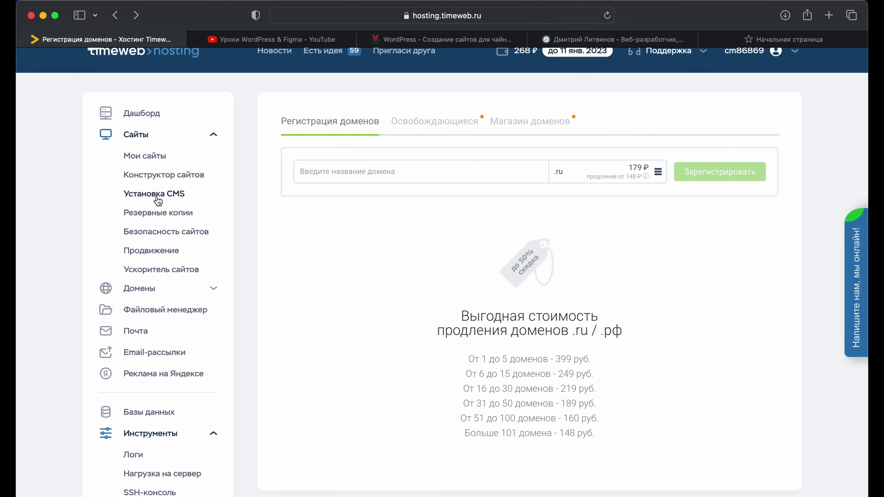
{"action": "left_click", "coordinate": [168, 193]}
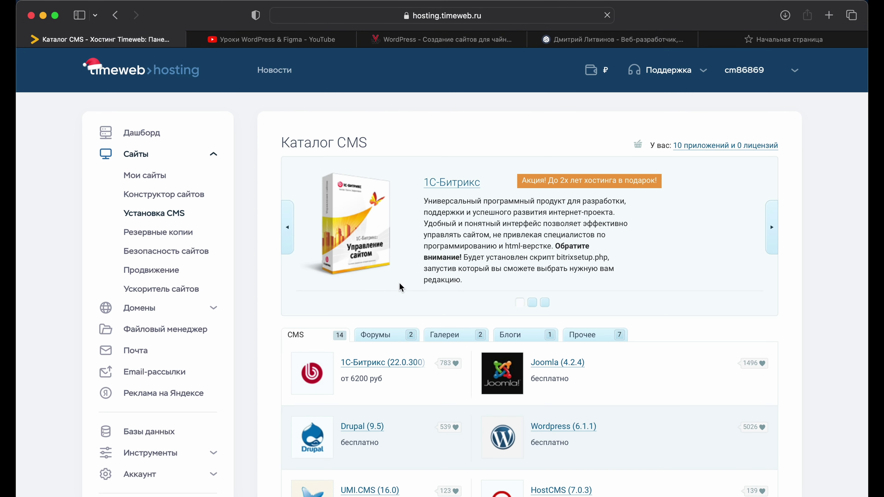
{"action": "scroll", "coordinate": [502, 286], "scroll_direction": "down", "scroll_amount": 3}
{"action": "scroll", "coordinate": [502, 286], "scroll_direction": "down", "scroll_amount": 1}
Open WordPress 6.1.1 in the CMS catalog and start installing the application
{"action": "left_click", "coordinate": [559, 268]}
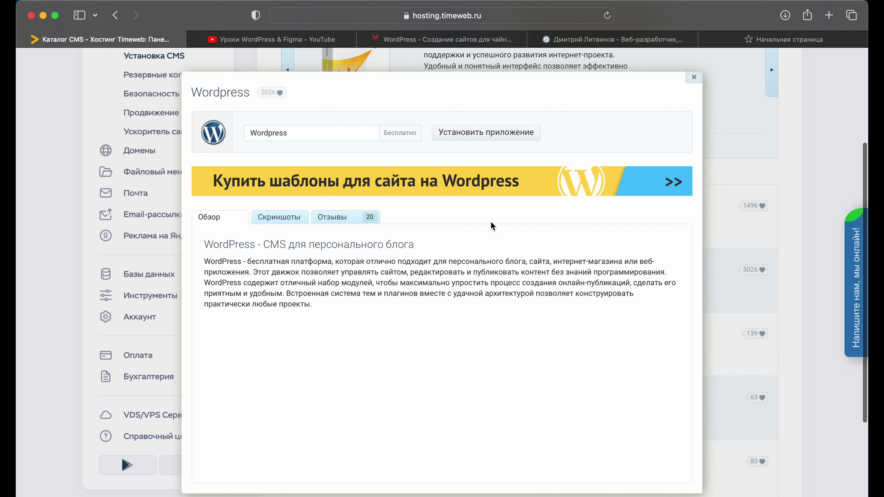
{"action": "scroll", "coordinate": [570, 145], "scroll_direction": "up", "scroll_amount": 4}
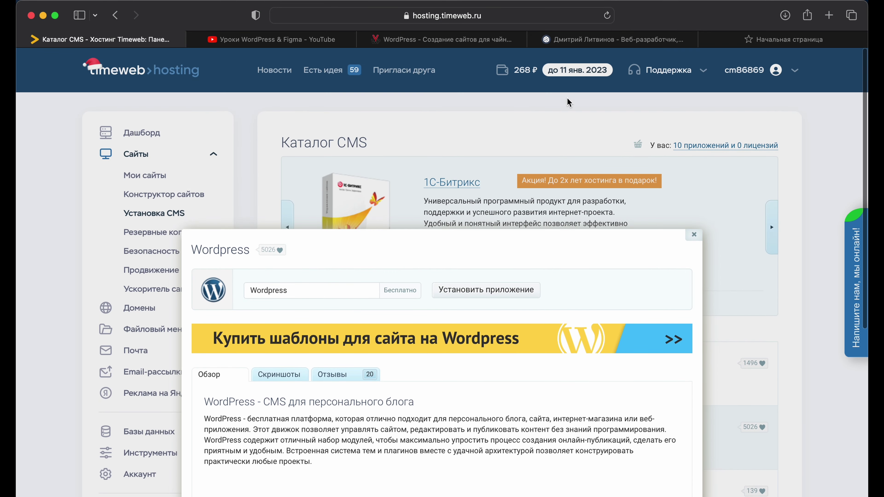
{"action": "scroll", "coordinate": [569, 103], "scroll_direction": "down", "scroll_amount": 5}
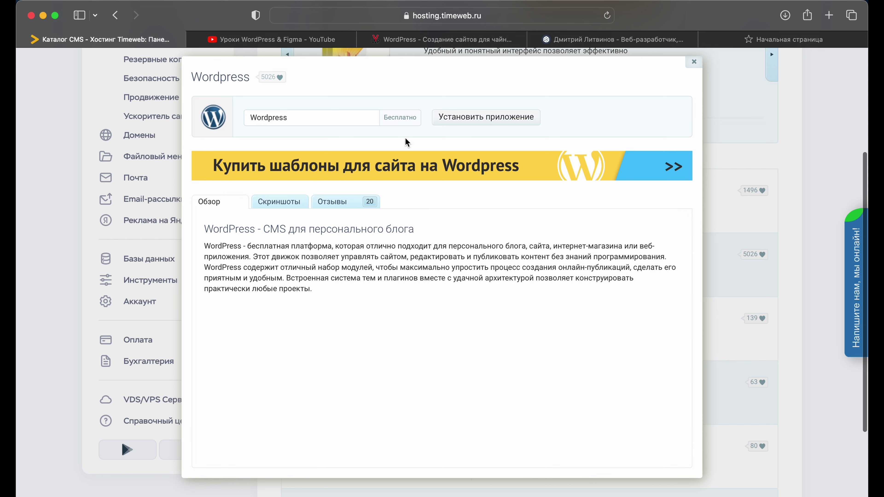
{"action": "left_click", "coordinate": [453, 120]}
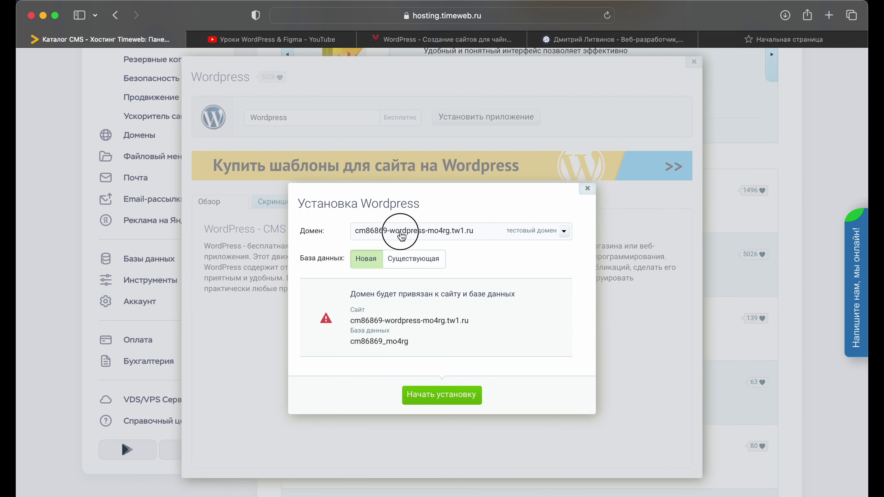
Choose anysay.ru as the domain for the WordPress install
{"action": "left_click", "coordinate": [400, 233]}
{"action": "scroll", "coordinate": [401, 345], "scroll_direction": "down", "scroll_amount": 5}
{"action": "scroll", "coordinate": [401, 351], "scroll_direction": "up", "scroll_amount": 5}
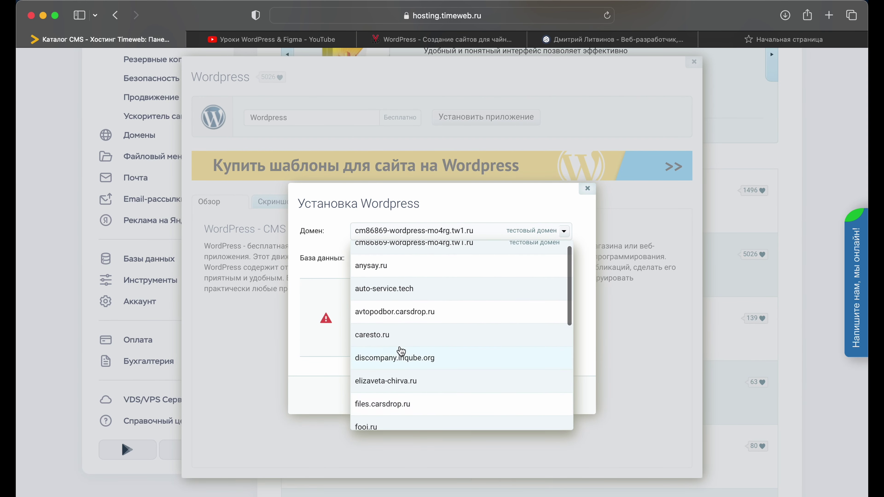
{"action": "scroll", "coordinate": [423, 339], "scroll_direction": "down", "scroll_amount": 1}
{"action": "scroll", "coordinate": [464, 248], "scroll_direction": "up", "scroll_amount": 2}
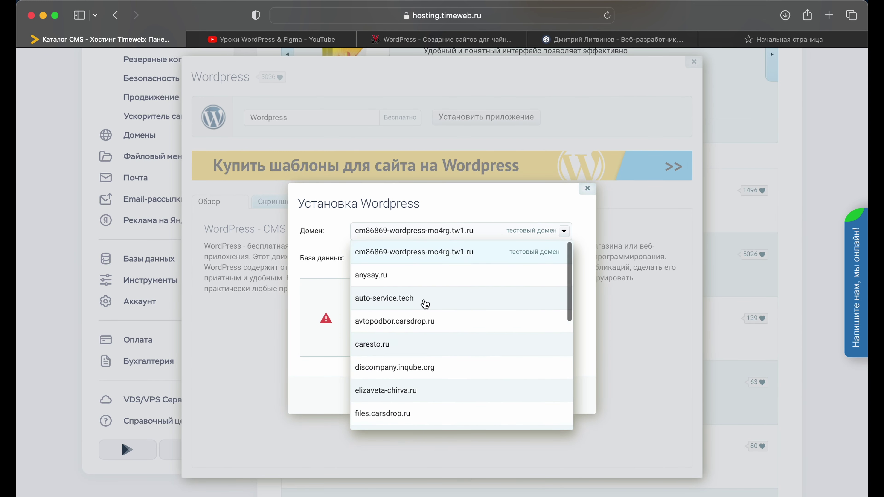
{"action": "scroll", "coordinate": [427, 316], "scroll_direction": "up", "scroll_amount": 2}
{"action": "left_click", "coordinate": [409, 326]}
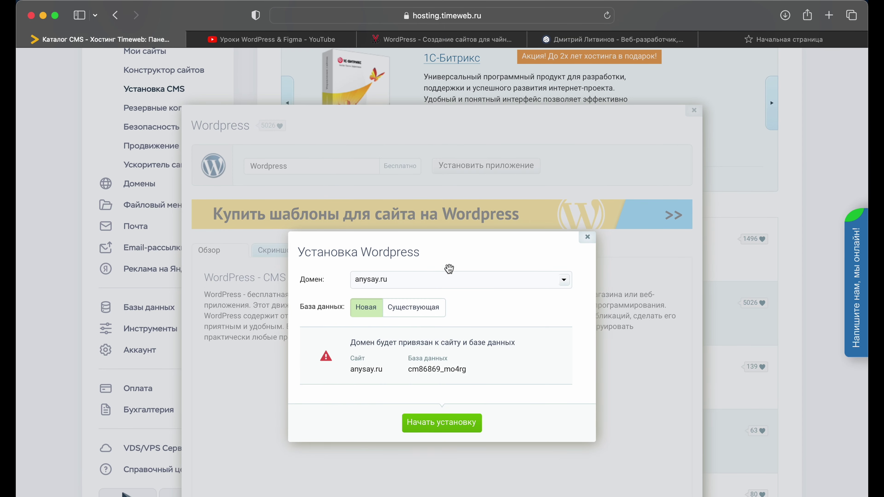
{"action": "left_click", "coordinate": [393, 283]}
{"action": "left_click", "coordinate": [410, 325]}
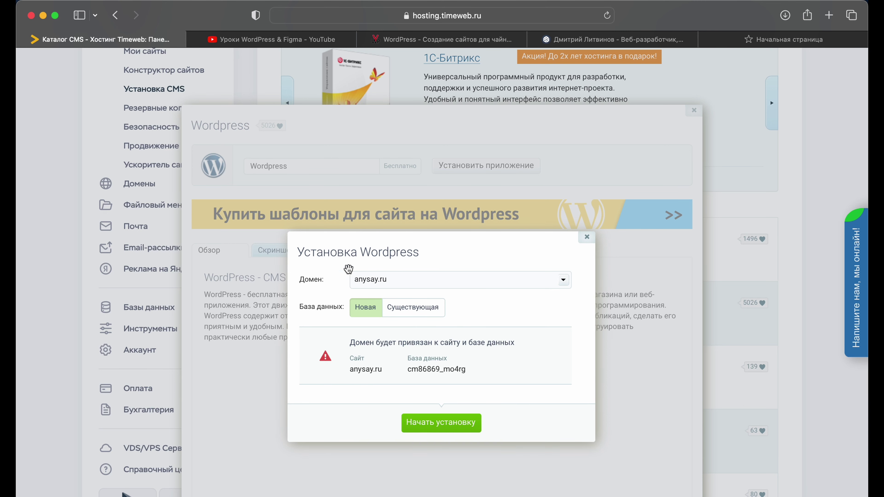
Start the installation, copy the generated admin password, and open the new site
{"action": "left_click", "coordinate": [435, 423]}
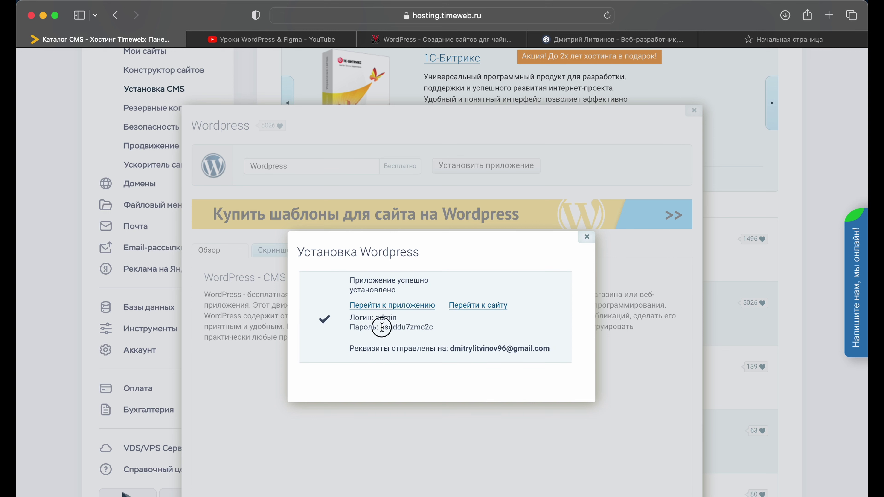
{"action": "left_click_drag", "start_coordinate": [380, 330], "coordinate": [451, 337]}
{"action": "key", "text": "super+c"}
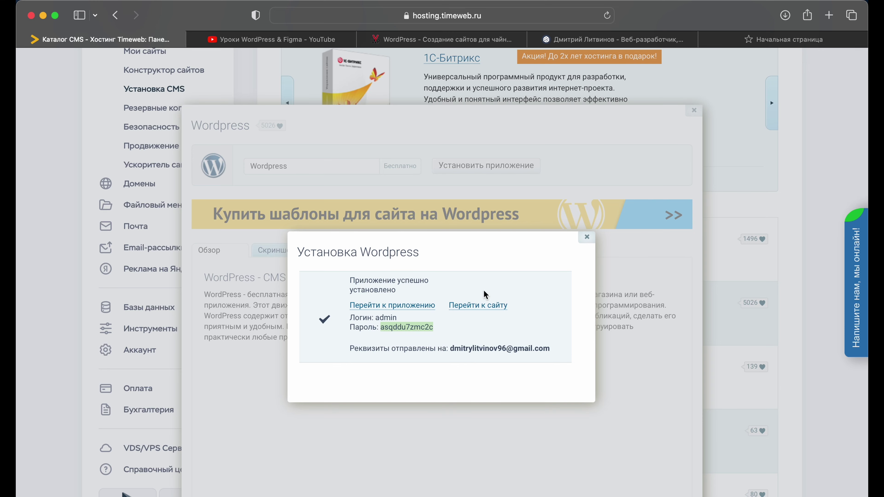
{"action": "left_click", "coordinate": [479, 307]}
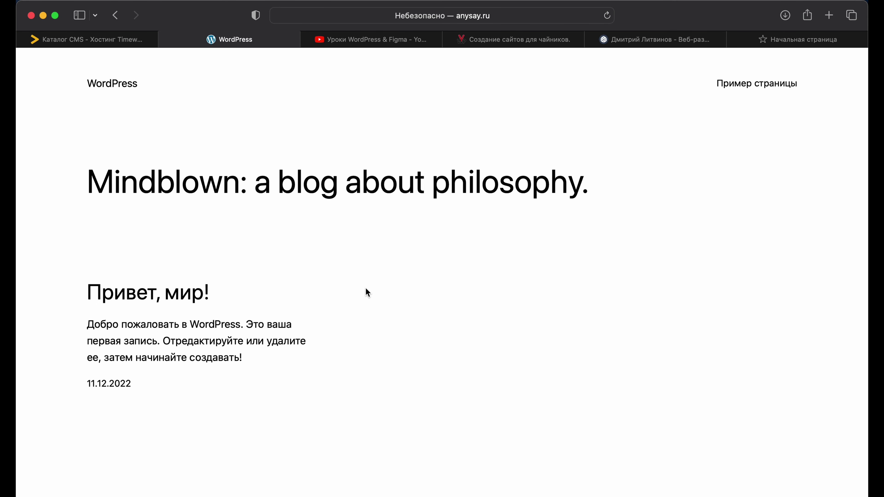
{"action": "scroll", "coordinate": [365, 290], "scroll_direction": "down", "scroll_amount": 7}
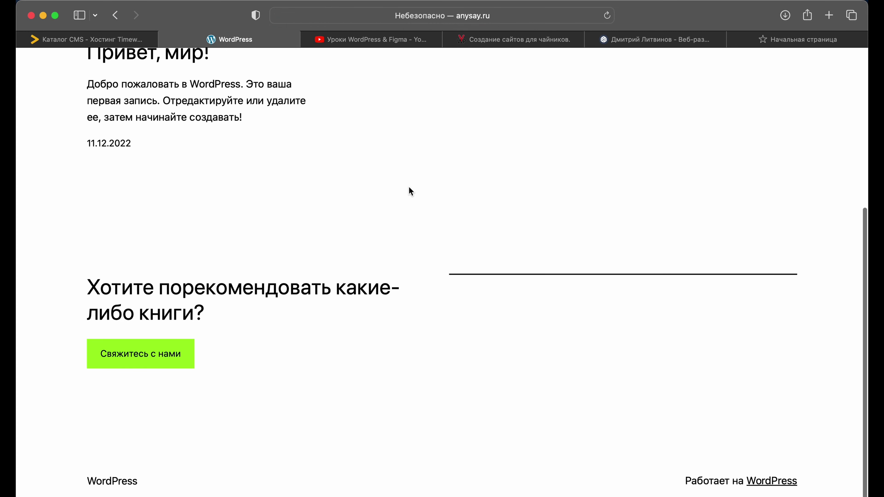
{"action": "scroll", "coordinate": [410, 191], "scroll_direction": "up", "scroll_amount": 7}
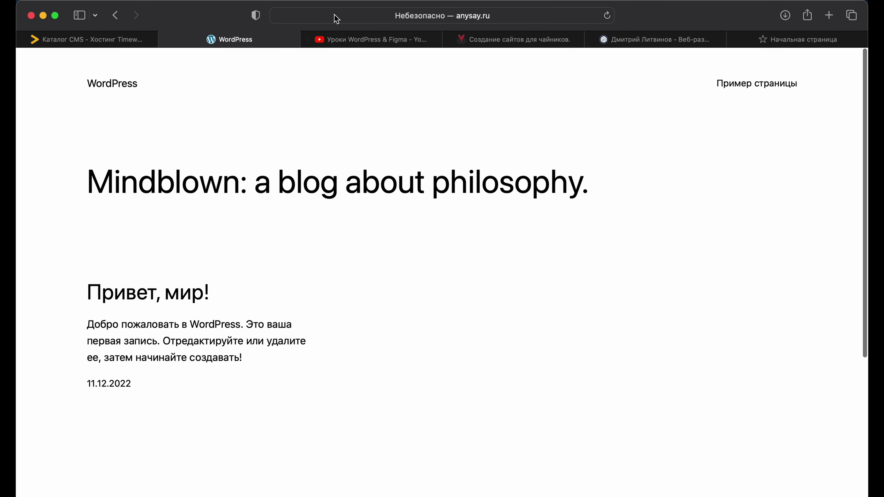
{"action": "left_click", "coordinate": [339, 17]}
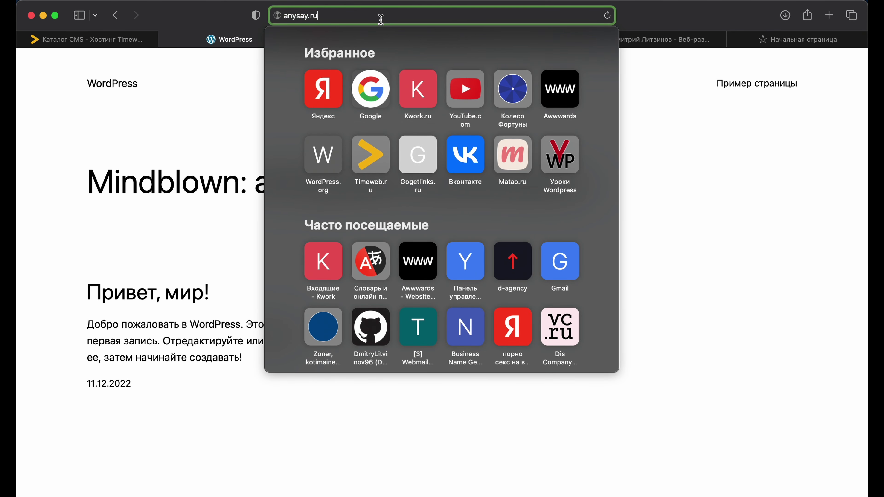
{"action": "left_click", "coordinate": [188, 123]}
{"action": "scroll", "coordinate": [262, 136], "scroll_direction": "down", "scroll_amount": 8}
{"action": "scroll", "coordinate": [262, 135], "scroll_direction": "up", "scroll_amount": 8}
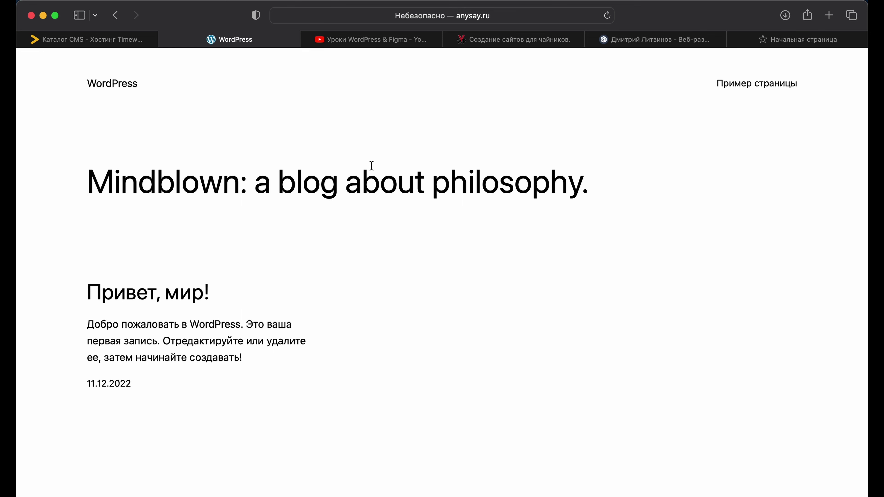
Load the anysay.ru/wp-admin address in the browser
{"action": "left_click", "coordinate": [359, 16]}
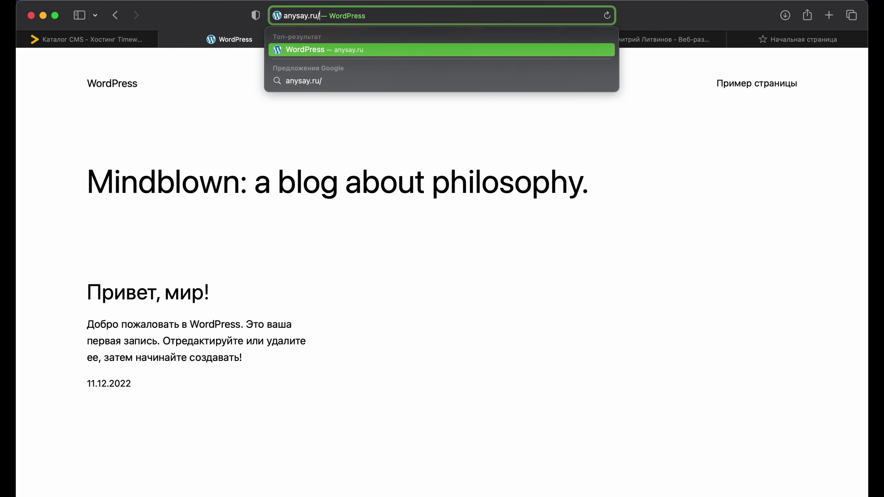
{"action": "type", "text": "admi"}
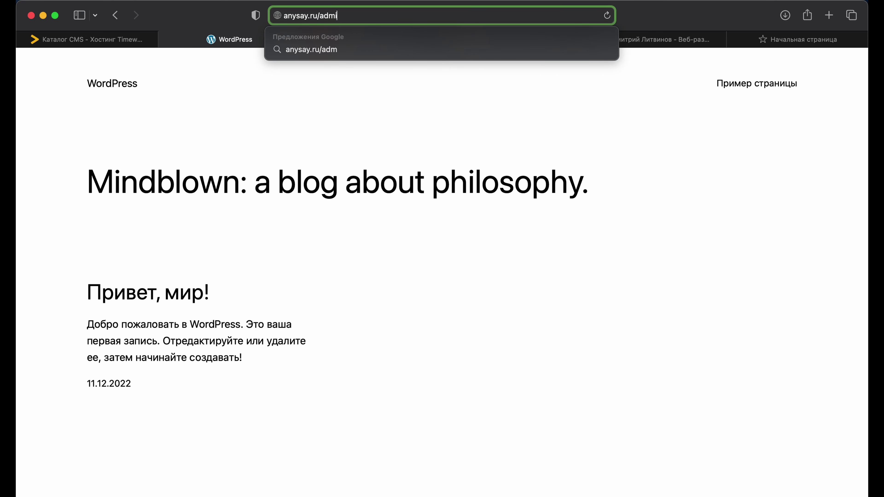
{"action": "left_click_drag", "start_coordinate": [284, 15], "coordinate": [342, 15]}
{"action": "left_click", "coordinate": [361, 17]}
{"action": "key", "text": "BackSpace"}
{"action": "key", "text": "BackSpace"}
{"action": "key", "text": "BackSpace"}
{"action": "key", "text": "BackSpace"}
{"action": "key", "text": "BackSpace"}
{"action": "type", "text": "wp-admin"}
{"action": "key", "text": "Return"}
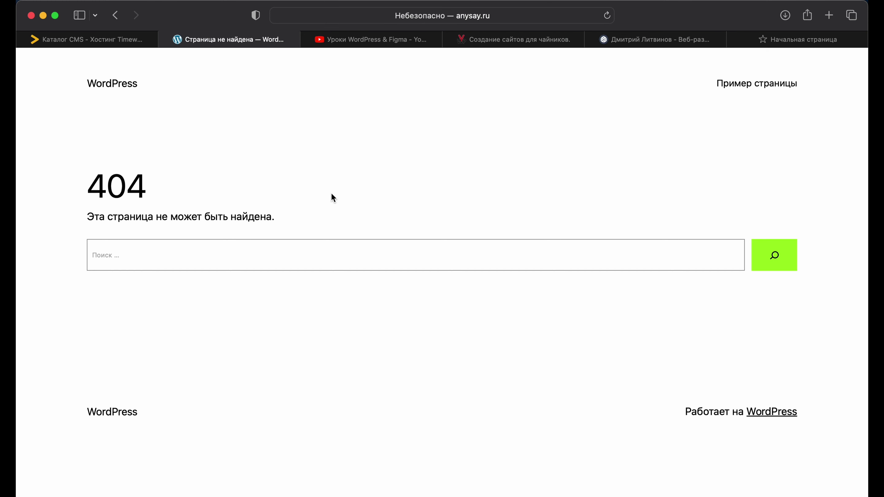
Correct the address to anysay.ru/admin and load it
{"action": "left_click", "coordinate": [361, 17]}
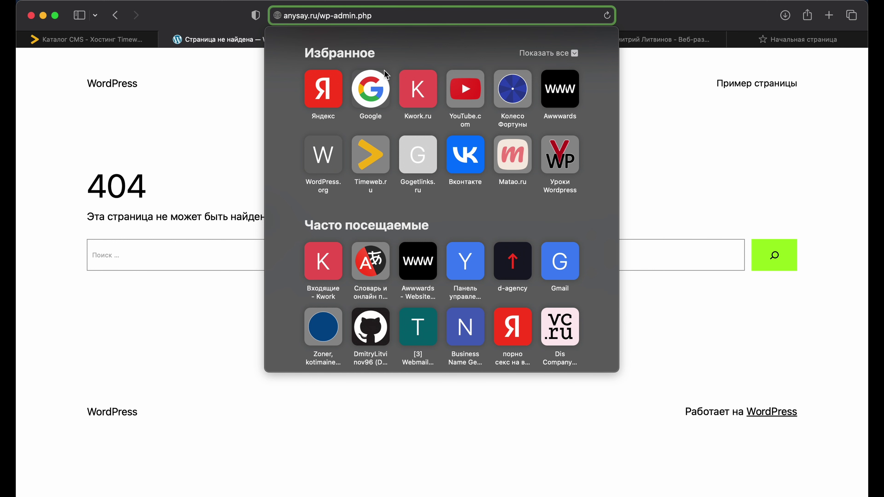
{"action": "key", "text": "BackSpace"}
{"action": "key", "text": "BackSpace"}
{"action": "key", "text": "BackSpace"}
{"action": "key", "text": "BackSpace"}
{"action": "key", "text": "BackSpace"}
{"action": "key", "text": "BackSpace"}
{"action": "key", "text": "BackSpace"}
{"action": "key", "text": "BackSpace"}
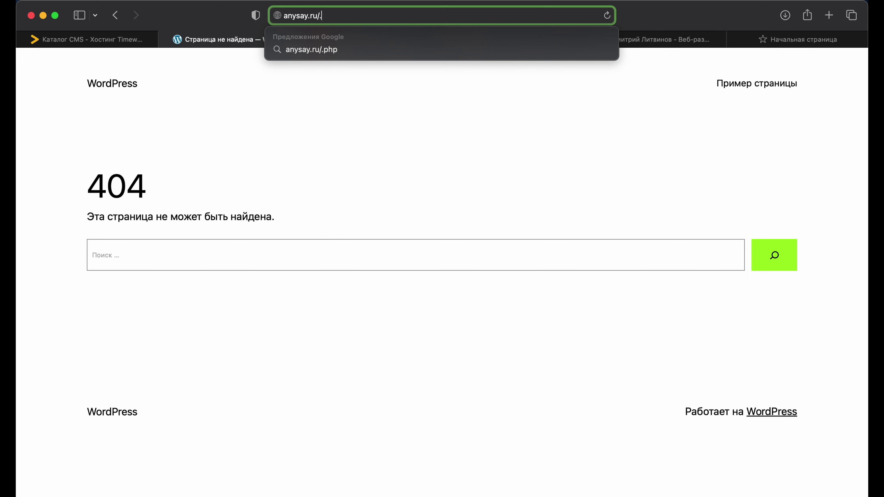
{"action": "key", "text": "BackSpace"}
{"action": "key", "text": "super+v"}
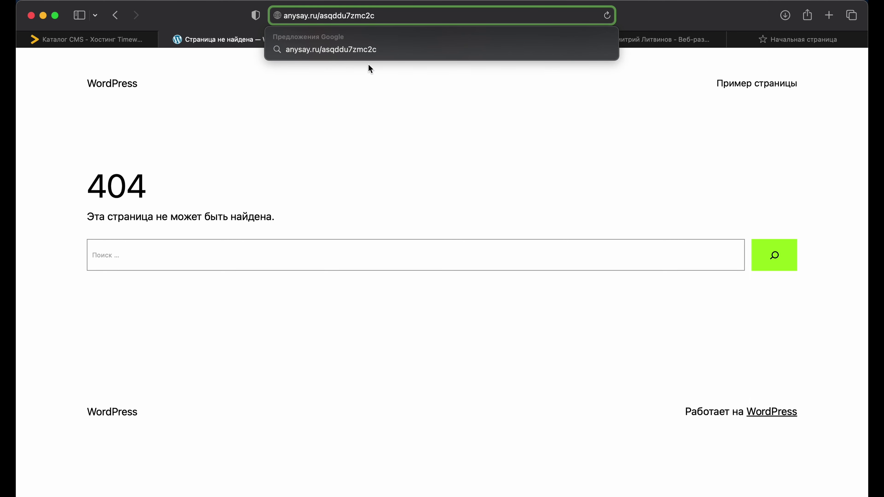
{"action": "double_click", "coordinate": [317, 15]}
{"action": "key", "text": "BackSpace"}
{"action": "type", "text": "ad"}
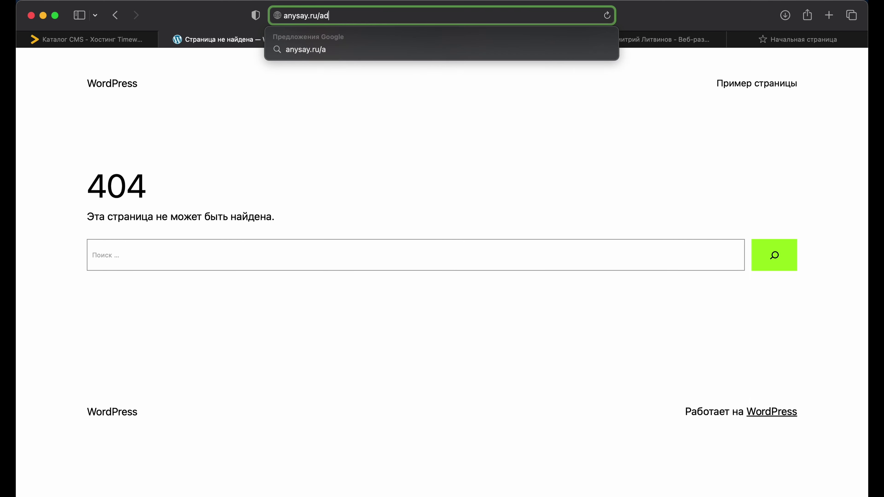
{"action": "type", "text": "min"}
{"action": "key", "text": "Return"}
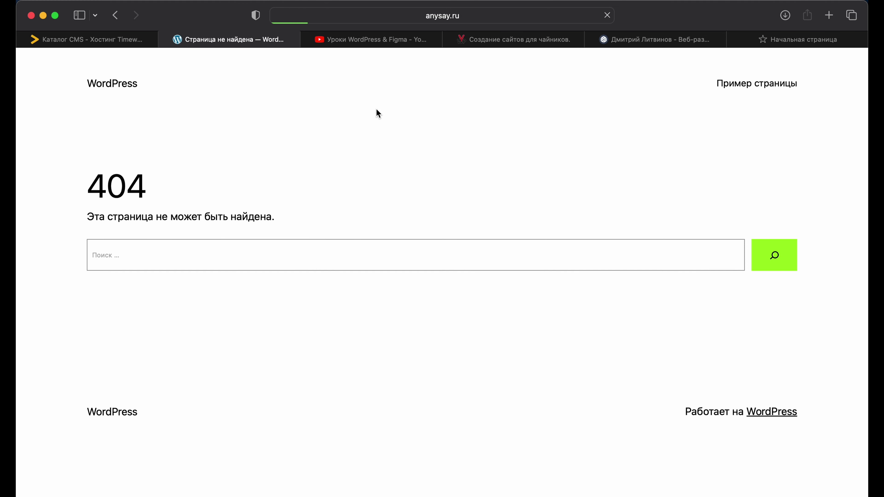
{"action": "type", "text": "admin"}
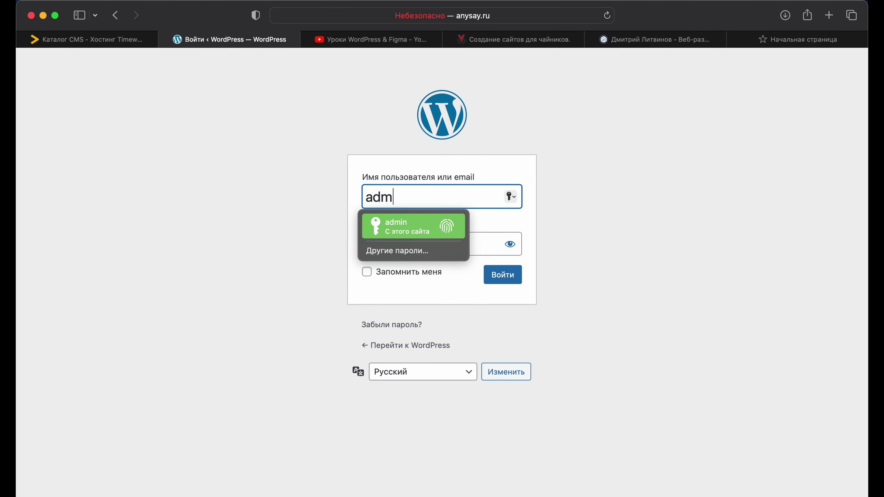
Autofill the saved admin credentials and reveal the password
{"action": "left_click", "coordinate": [440, 228]}
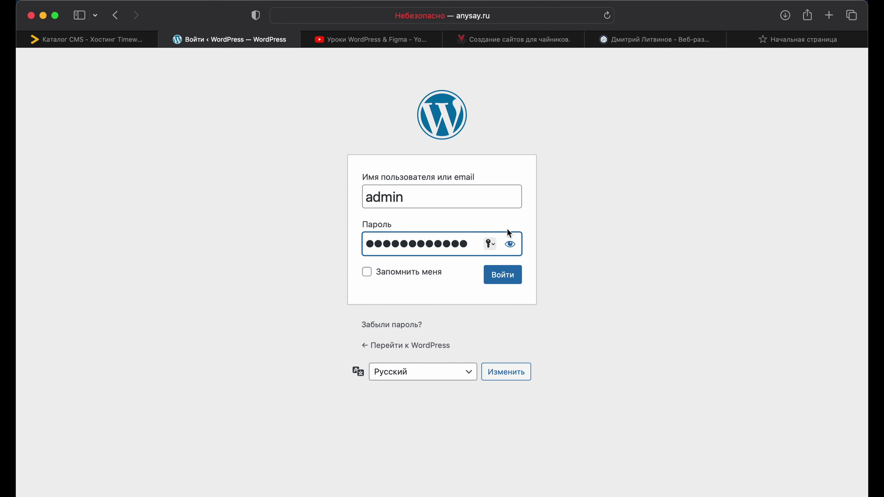
{"action": "left_click", "coordinate": [510, 244]}
{"action": "double_click", "coordinate": [370, 245]}
{"action": "left_click", "coordinate": [368, 248]}
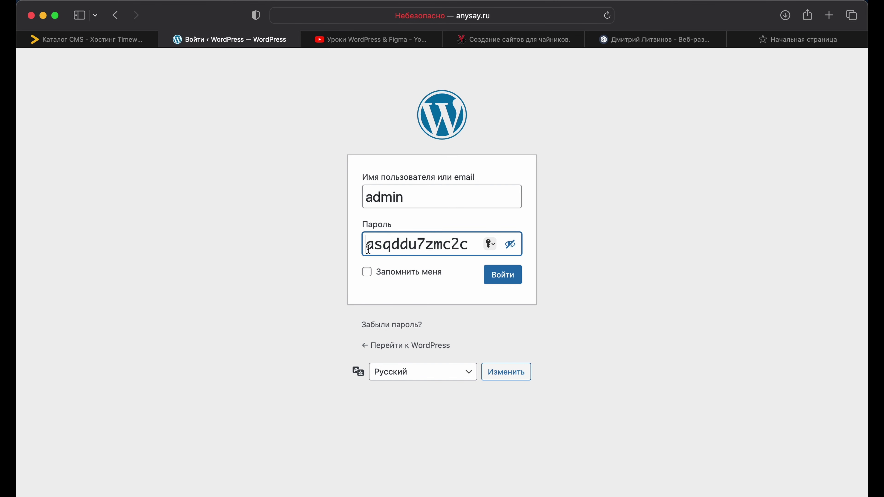
{"action": "left_click_drag", "start_coordinate": [368, 248], "coordinate": [475, 241]}
{"action": "left_click", "coordinate": [469, 242]}
{"action": "double_click", "coordinate": [470, 243]}
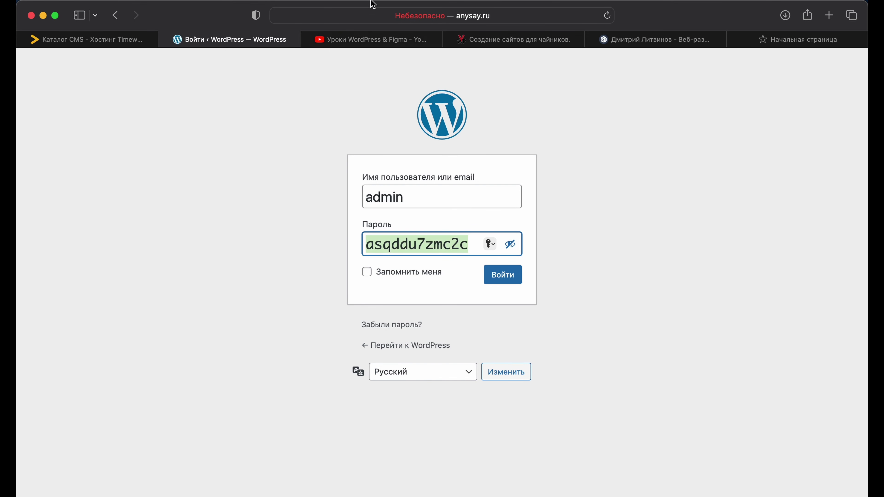
Submit the login form and decline updating the saved password
{"action": "left_click", "coordinate": [365, 15]}
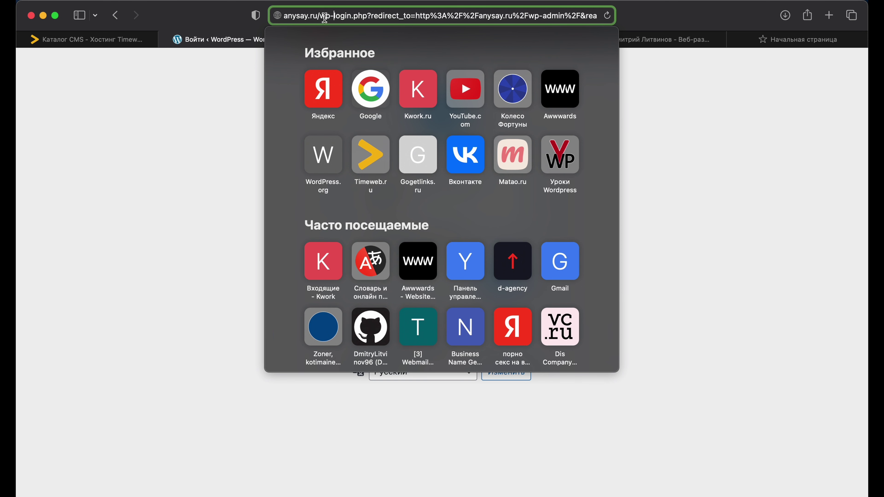
{"action": "left_click_drag", "start_coordinate": [319, 16], "coordinate": [362, 17]}
{"action": "left_click", "coordinate": [214, 120]}
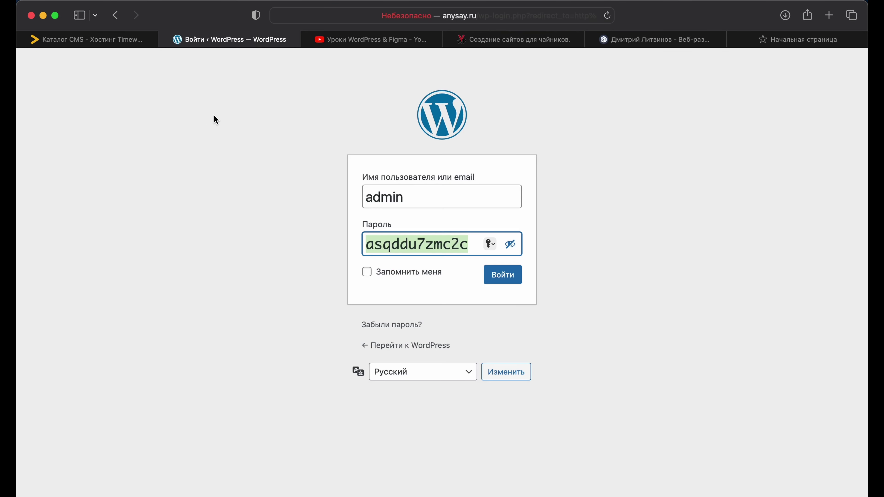
{"action": "key", "text": "Return"}
{"action": "left_click", "coordinate": [404, 303]}
Go to the site's home page and reload anysay.ru/wp-login.php
{"action": "left_click", "coordinate": [115, 84]}
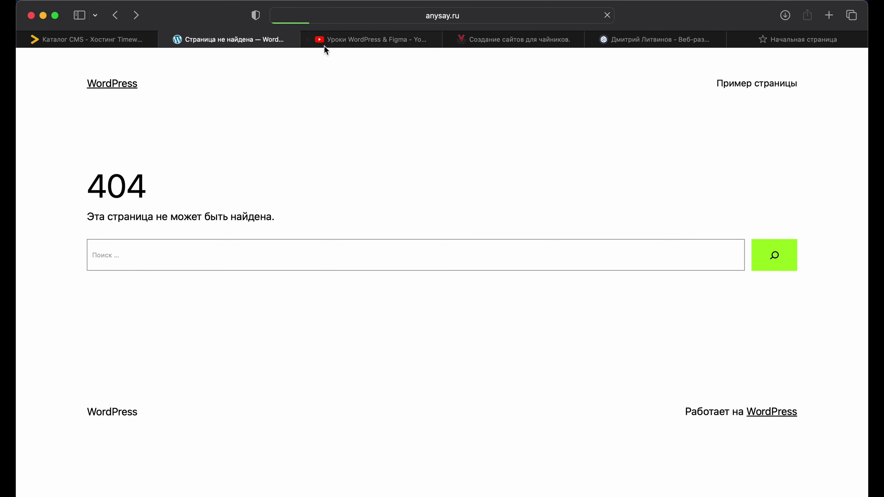
{"action": "left_click", "coordinate": [354, 21]}
{"action": "type", "text": "/"}
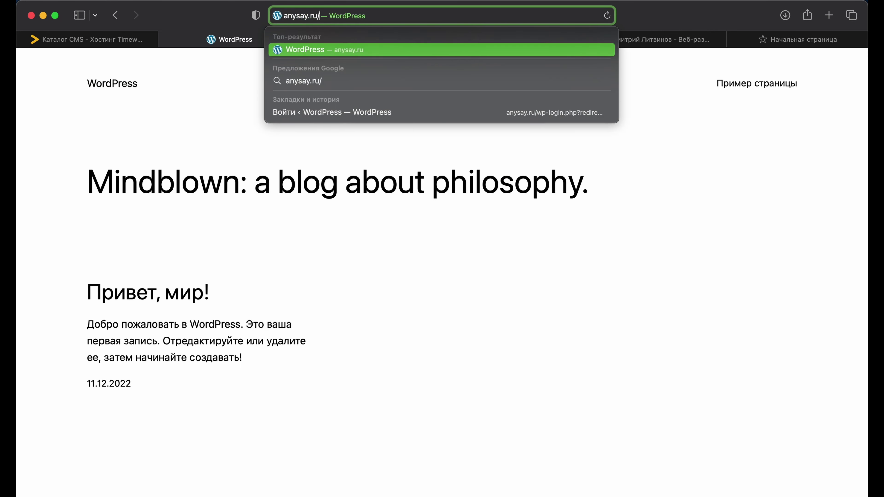
{"action": "type", "text": "wp-"}
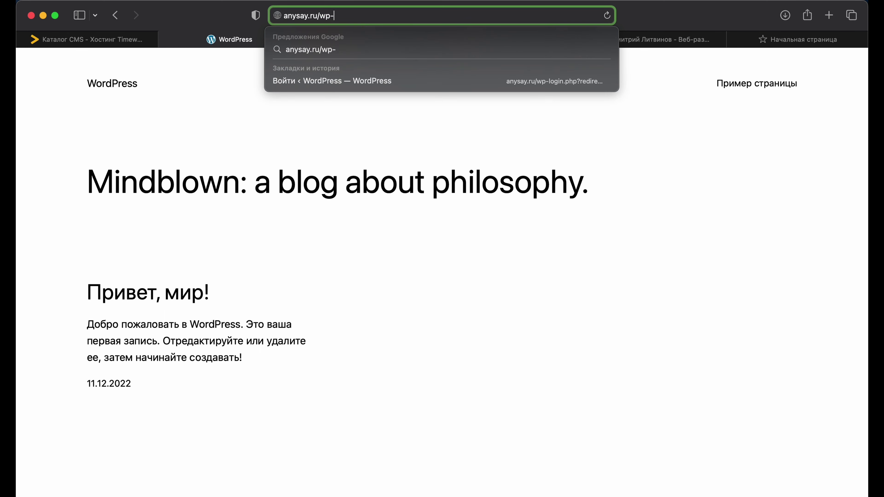
{"action": "type", "text": "login.php"}
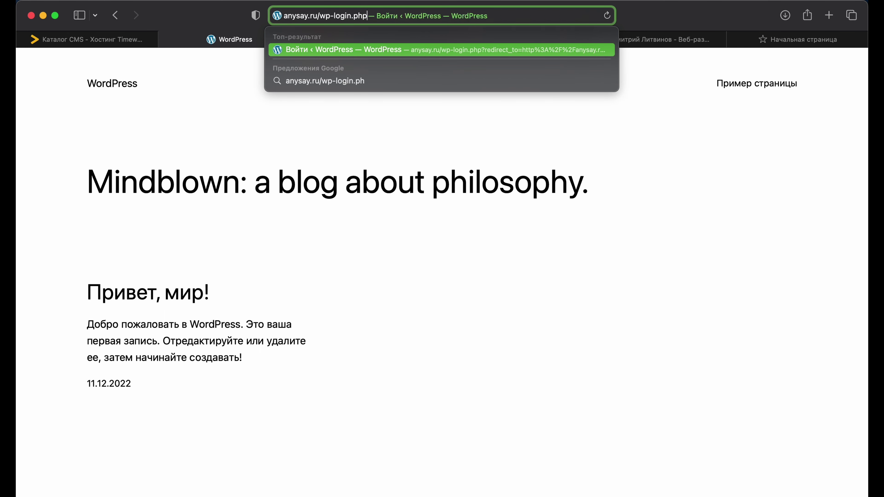
{"action": "key", "text": "Return"}
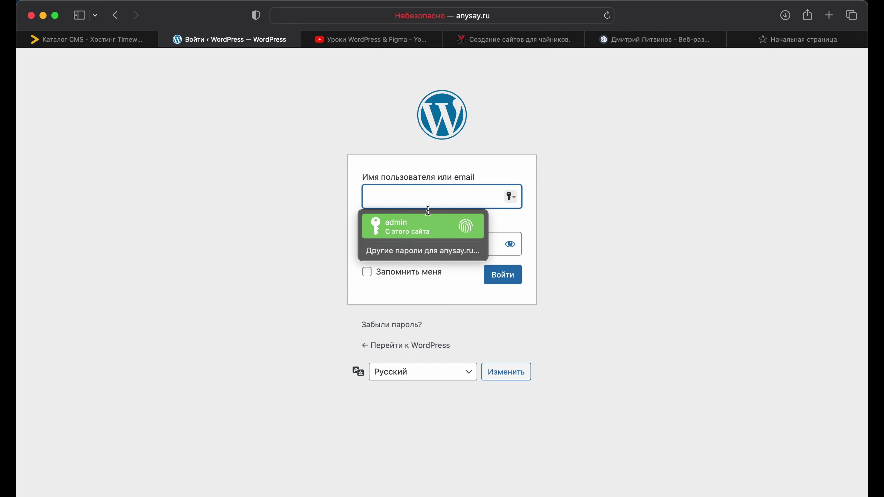
Enter username 'admin', fill in the saved password and reveal it
{"action": "type", "text": "adm"}
{"action": "key", "text": "BackSpace"}
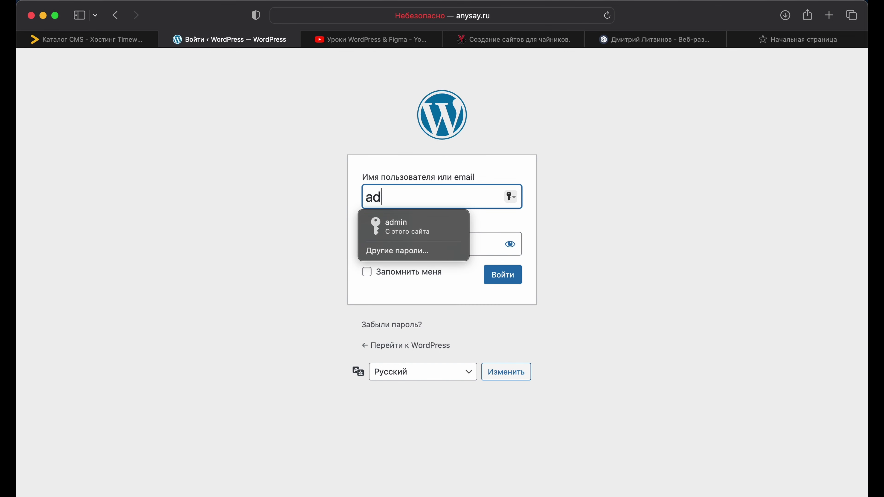
{"action": "type", "text": "min"}
{"action": "left_click", "coordinate": [516, 163]}
{"action": "left_click", "coordinate": [418, 245]}
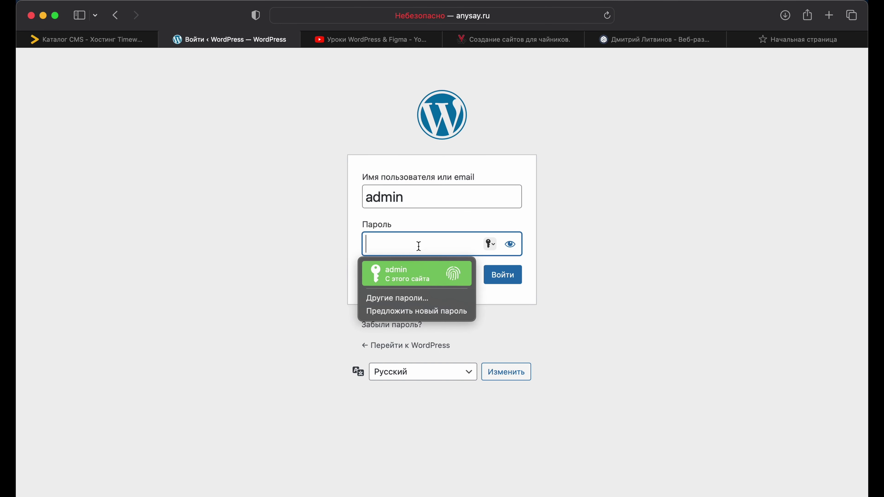
{"action": "key", "text": "Return"}
{"action": "left_click", "coordinate": [510, 244]}
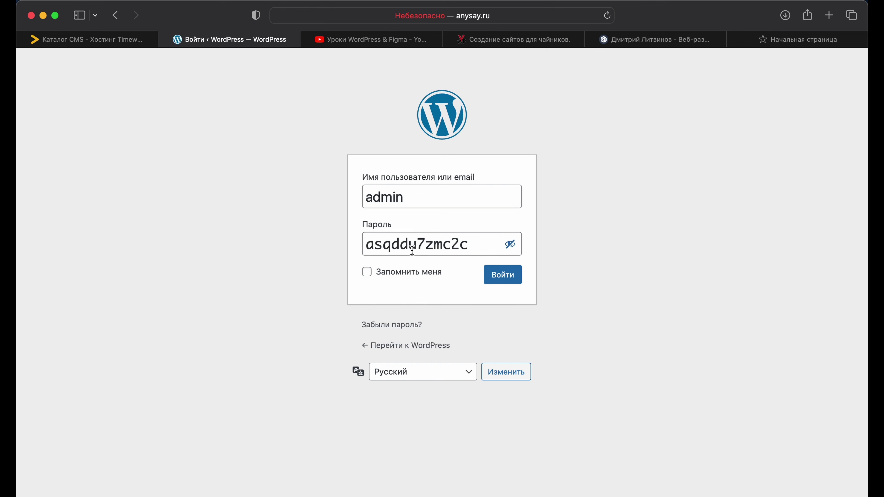
{"action": "left_click_drag", "start_coordinate": [363, 248], "coordinate": [499, 274]}
{"action": "left_click", "coordinate": [446, 278]}
Check the password against the Timeweb install details, then log in
{"action": "left_click", "coordinate": [113, 40]}
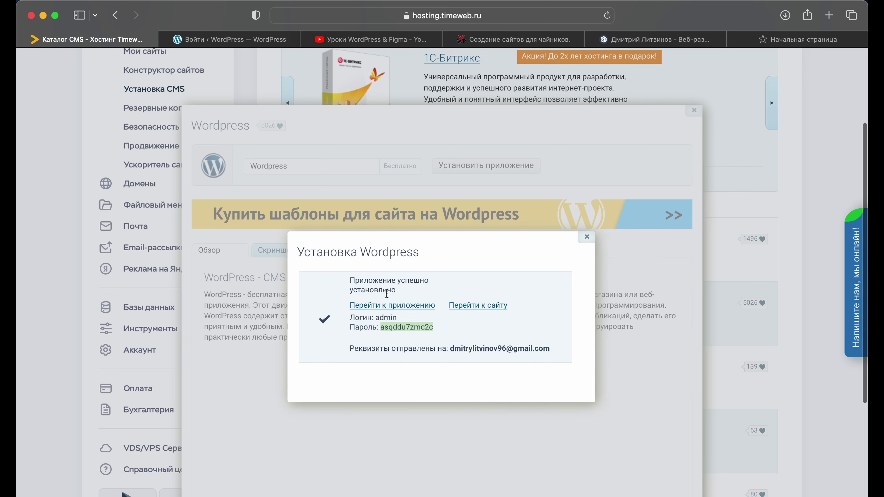
{"action": "left_click_drag", "start_coordinate": [380, 328], "coordinate": [463, 331]}
{"action": "left_click", "coordinate": [238, 39]}
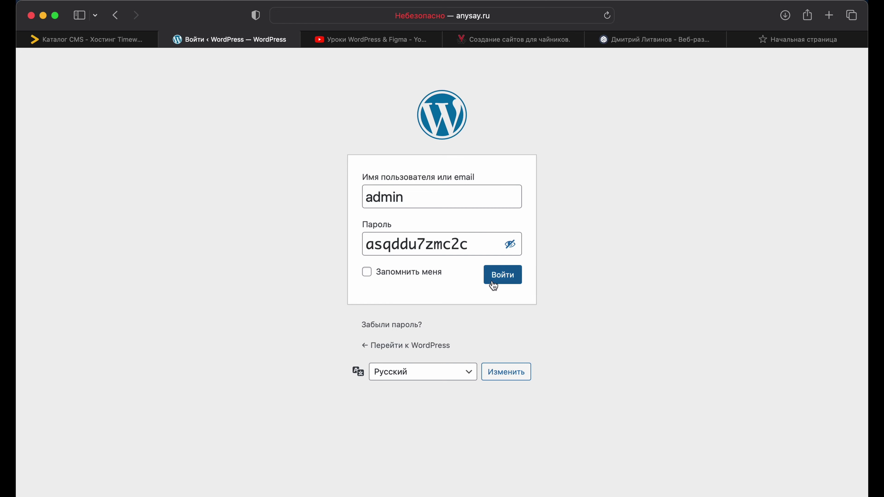
{"action": "left_click", "coordinate": [510, 287]}
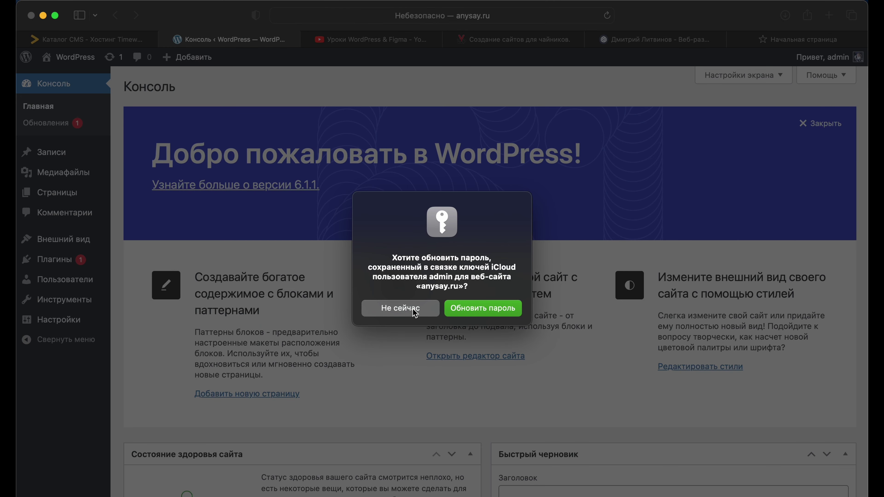
Decline the Keychain password-update prompt and look over the Консоль welcome panel
{"action": "left_click", "coordinate": [414, 315]}
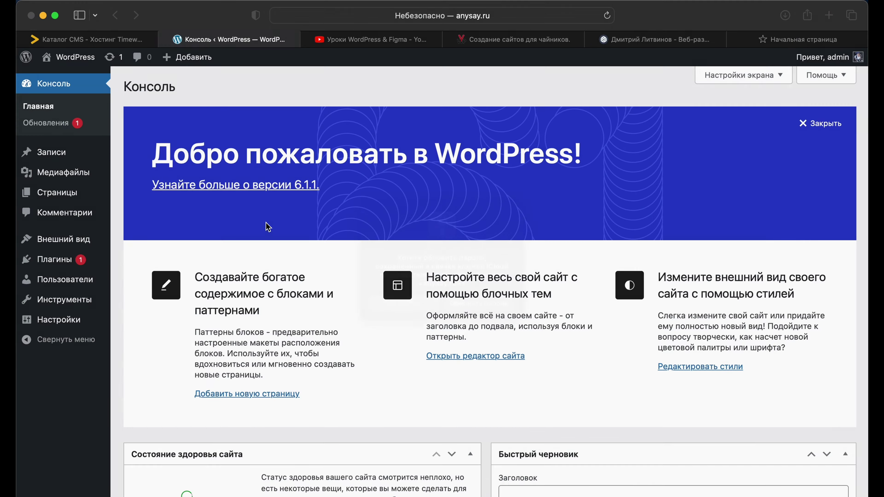
{"action": "left_click_drag", "start_coordinate": [124, 80], "coordinate": [409, 190]}
{"action": "left_click", "coordinate": [409, 189]}
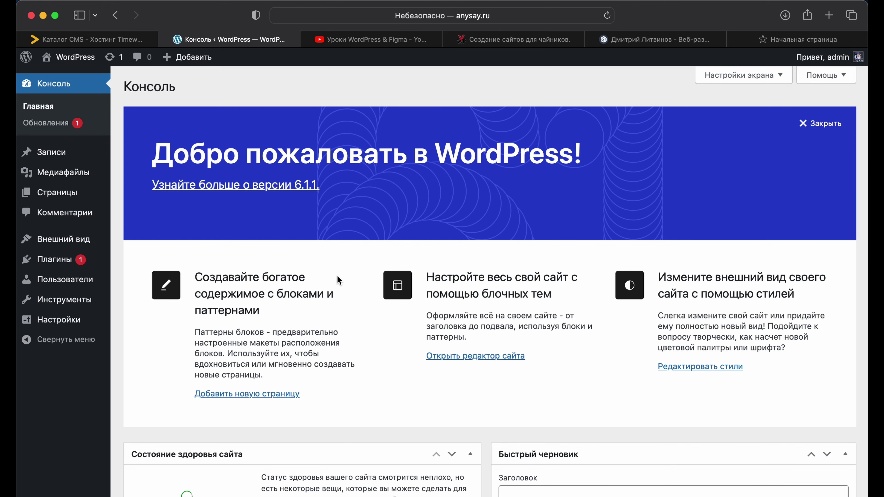
{"action": "scroll", "coordinate": [339, 278], "scroll_direction": "down", "scroll_amount": 10}
{"action": "scroll", "coordinate": [336, 275], "scroll_direction": "up", "scroll_amount": 10}
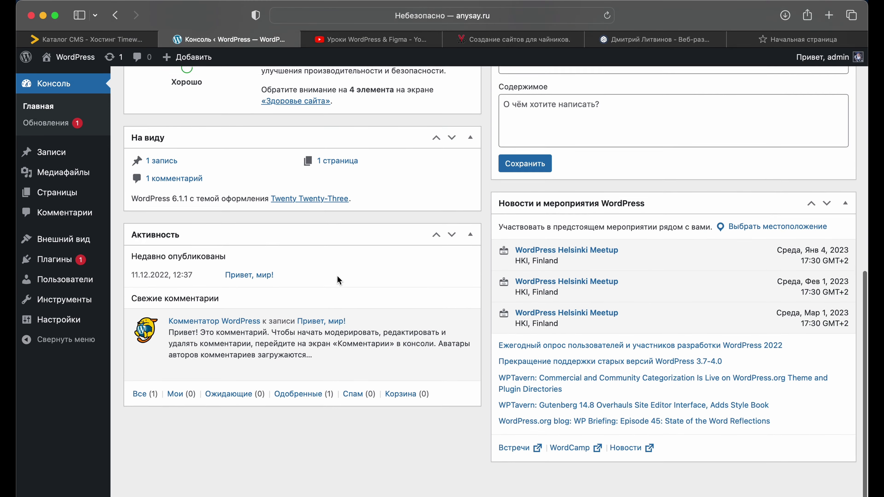
{"action": "left_click", "coordinate": [94, 2]}
Open a new tab and go to the wordpress.org homepage
{"action": "left_click", "coordinate": [109, 36]}
{"action": "scroll", "coordinate": [333, 220], "scroll_direction": "down", "scroll_amount": 10}
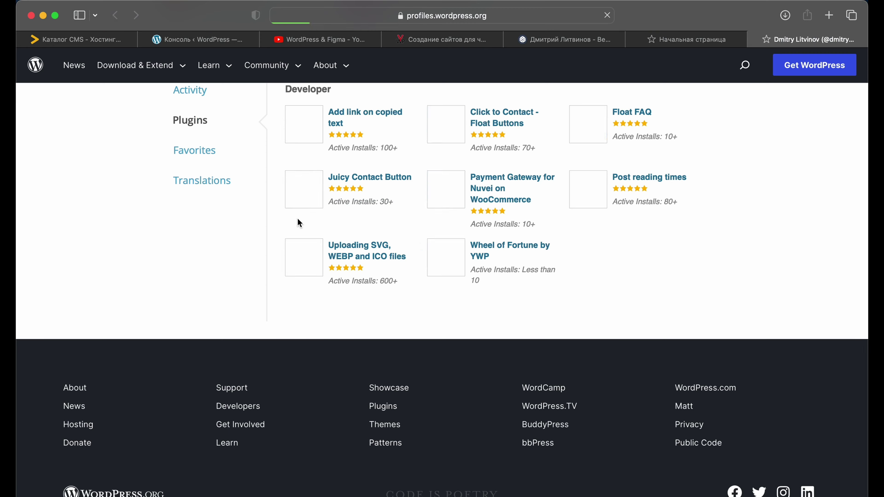
{"action": "scroll", "coordinate": [320, 230], "scroll_direction": "up", "scroll_amount": 5}
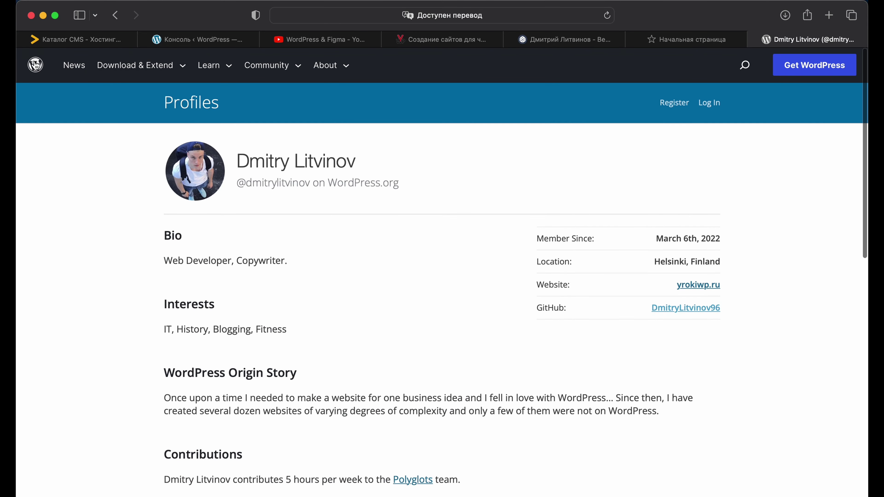
{"action": "left_click", "coordinate": [142, 129]}
Scroll through the wordpress.org homepage, then switch to the 'WordPress & Figma - YouTube' tab
{"action": "scroll", "coordinate": [246, 300], "scroll_direction": "down", "scroll_amount": 15}
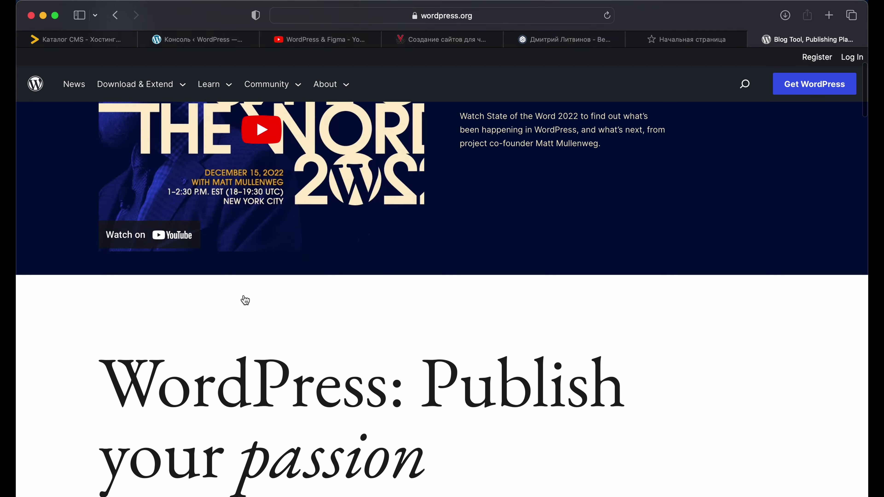
{"action": "scroll", "coordinate": [246, 300], "scroll_direction": "down", "scroll_amount": 20}
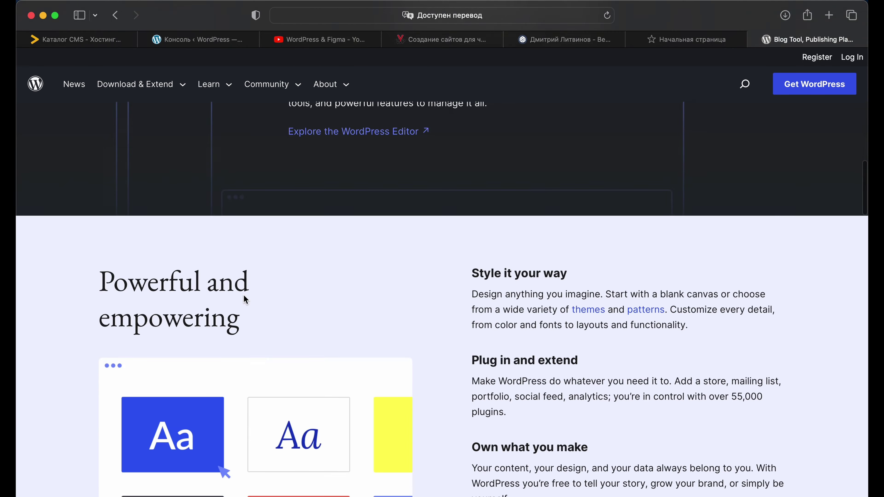
{"action": "scroll", "coordinate": [246, 300], "scroll_direction": "down", "scroll_amount": 8}
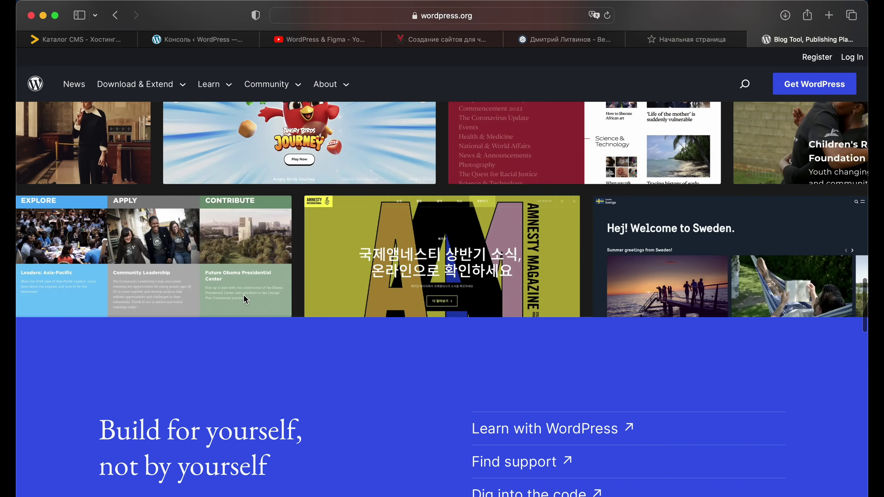
{"action": "scroll", "coordinate": [246, 299], "scroll_direction": "up", "scroll_amount": 6}
{"action": "scroll", "coordinate": [246, 299], "scroll_direction": "down", "scroll_amount": 2}
{"action": "scroll", "coordinate": [246, 300], "scroll_direction": "down", "scroll_amount": 1}
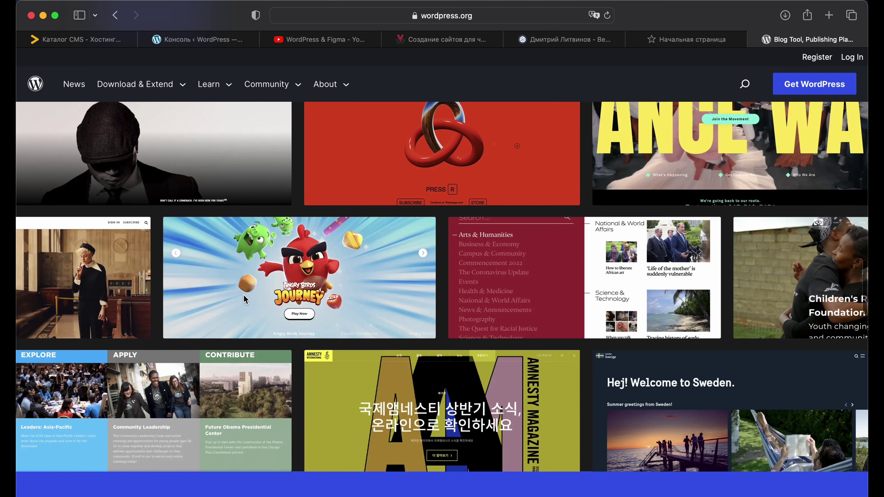
{"action": "scroll", "coordinate": [246, 299], "scroll_direction": "up", "scroll_amount": 1}
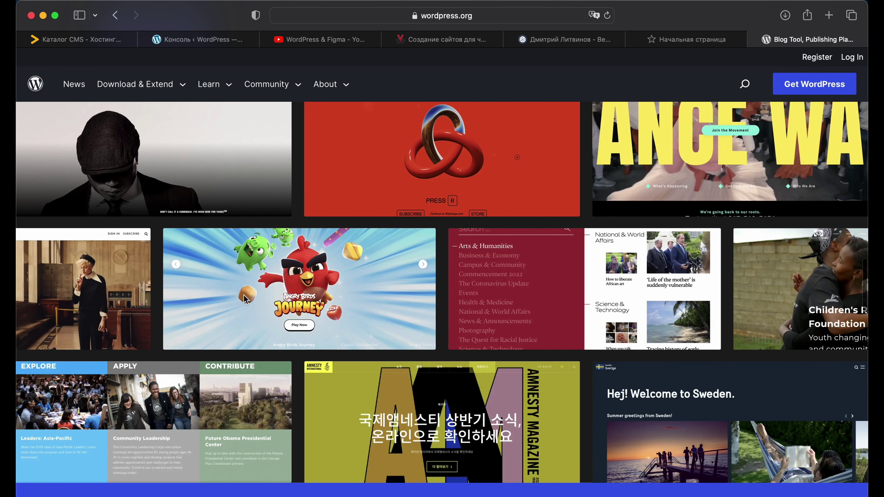
{"action": "scroll", "coordinate": [249, 294], "scroll_direction": "up", "scroll_amount": 1}
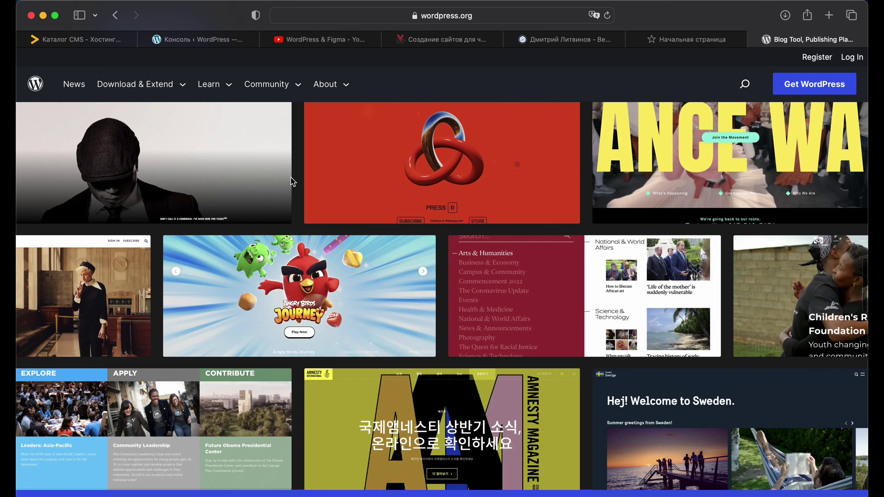
{"action": "scroll", "coordinate": [266, 182], "scroll_direction": "up", "scroll_amount": 10}
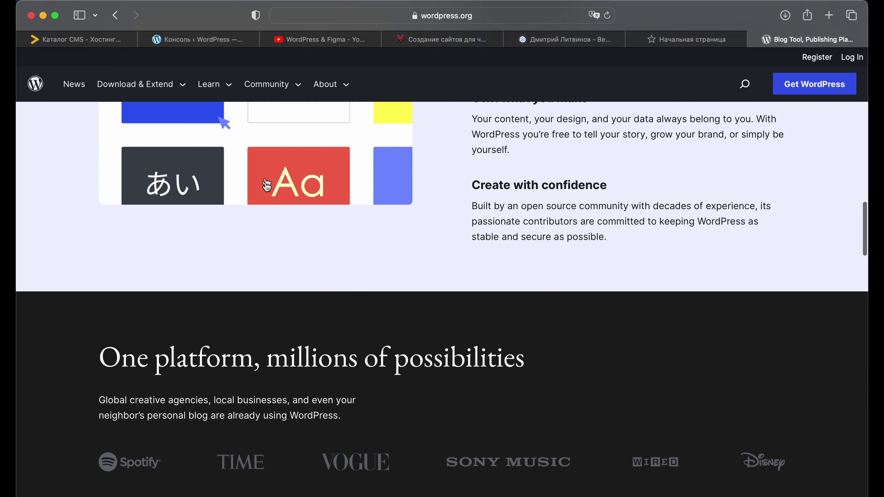
{"action": "scroll", "coordinate": [259, 260], "scroll_direction": "up", "scroll_amount": 20}
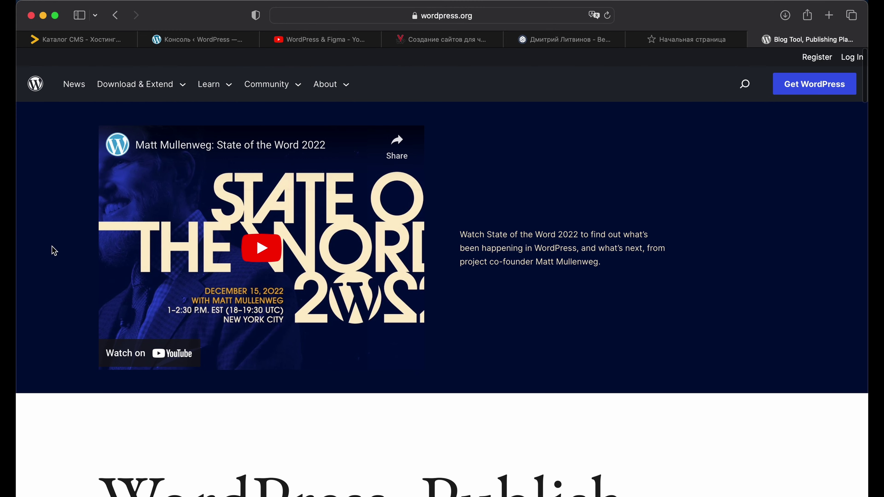
{"action": "scroll", "coordinate": [54, 251], "scroll_direction": "down", "scroll_amount": 8}
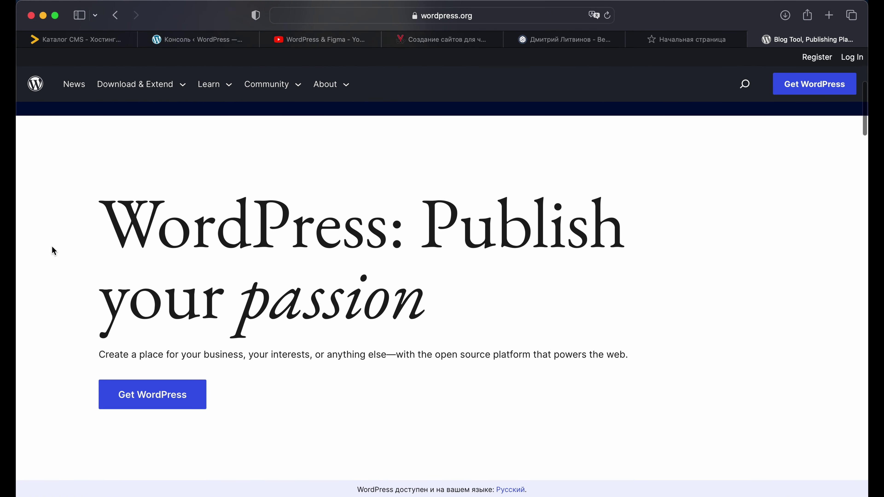
{"action": "scroll", "coordinate": [54, 251], "scroll_direction": "up", "scroll_amount": 1}
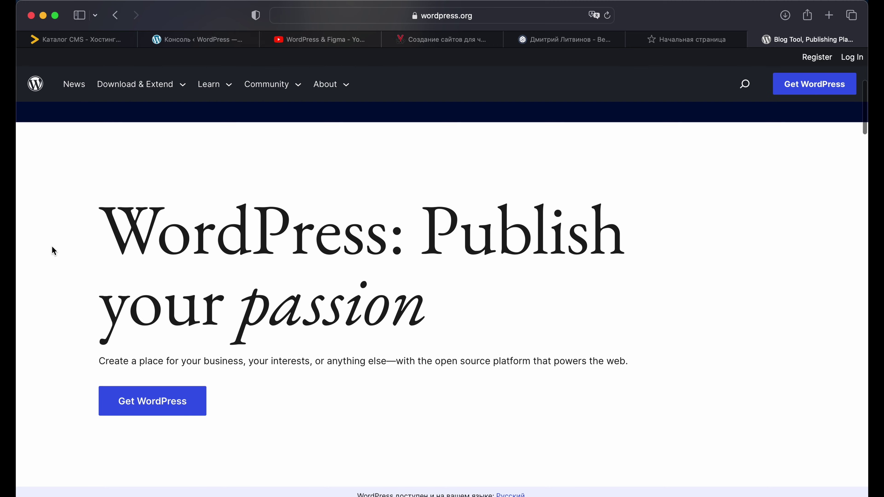
{"action": "scroll", "coordinate": [54, 250], "scroll_direction": "up", "scroll_amount": 1}
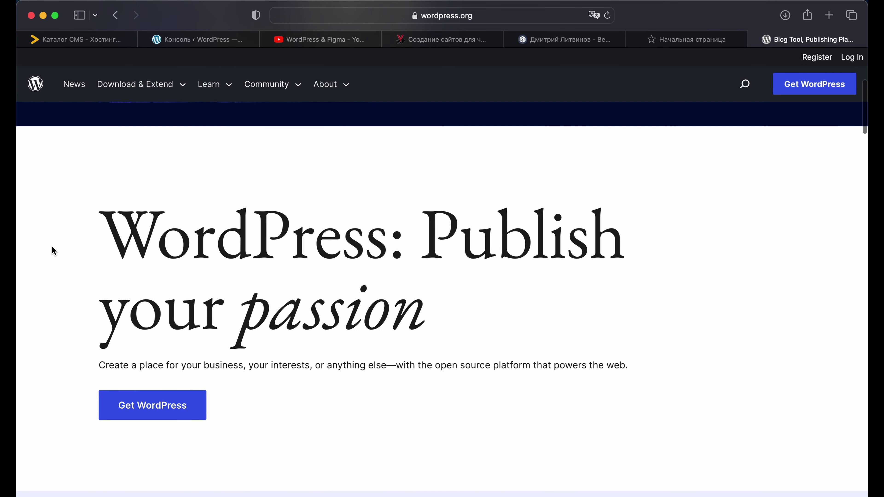
{"action": "left_click", "coordinate": [286, 40]}
Scroll the YouTube channel's Videos grid, then go back to the wordpress.org tab
{"action": "scroll", "coordinate": [260, 294], "scroll_direction": "down", "scroll_amount": 8}
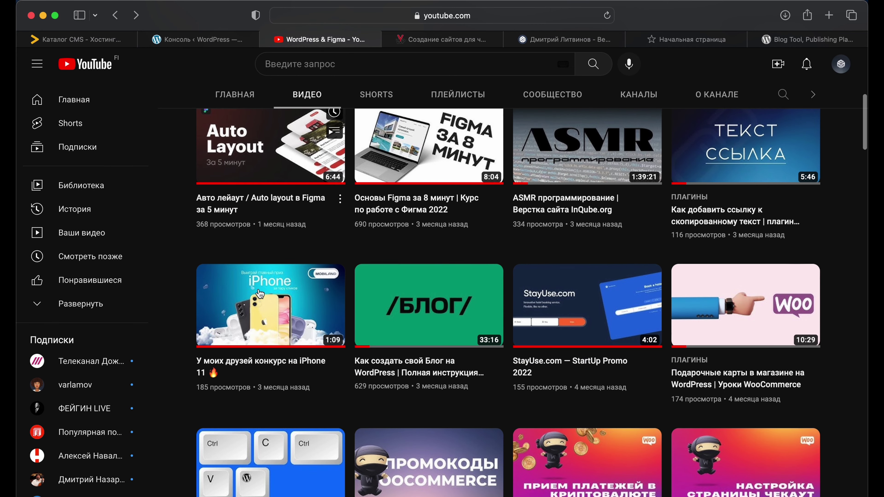
{"action": "scroll", "coordinate": [261, 294], "scroll_direction": "down", "scroll_amount": 8}
{"action": "scroll", "coordinate": [261, 294], "scroll_direction": "up", "scroll_amount": 12}
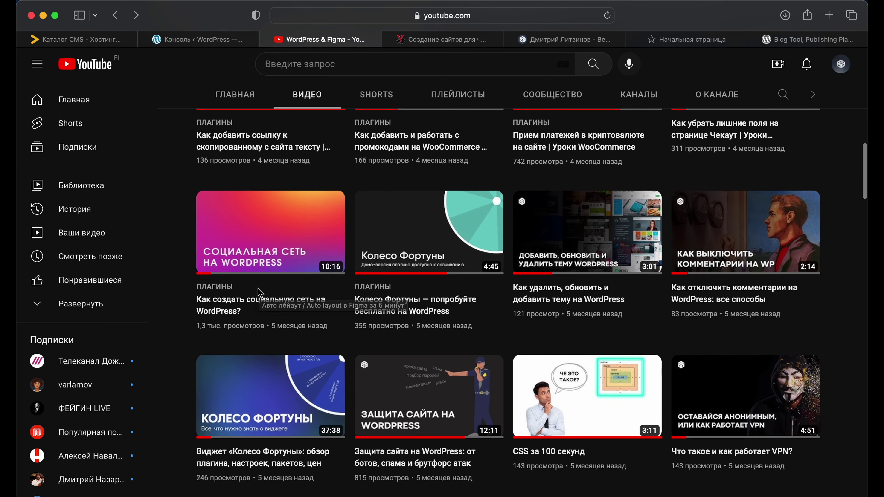
{"action": "scroll", "coordinate": [260, 294], "scroll_direction": "up", "scroll_amount": 10}
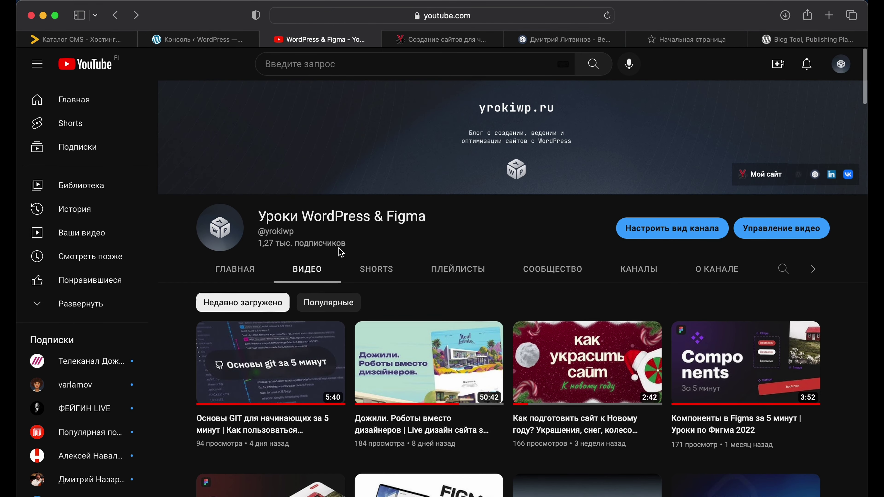
{"action": "left_click", "coordinate": [794, 48]}
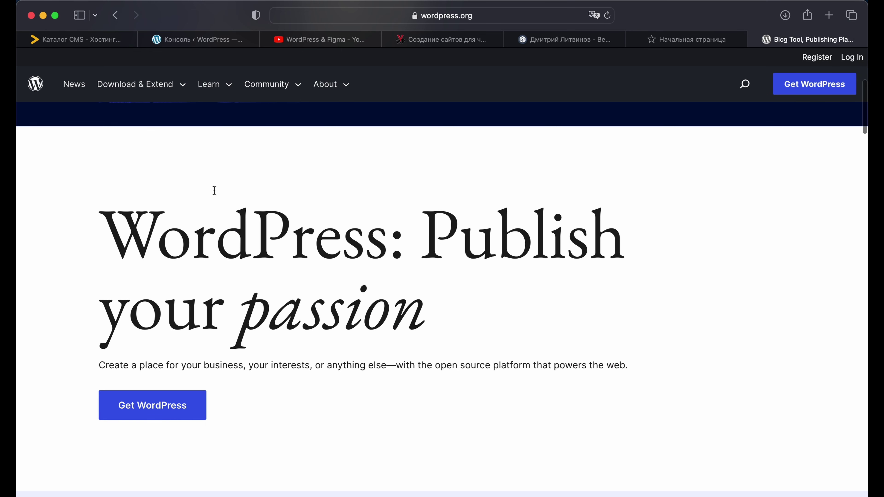
Scroll through the wordpress.org homepage sections to the 'State of the Word 2022' video
{"action": "scroll", "coordinate": [190, 200], "scroll_direction": "up", "scroll_amount": 8}
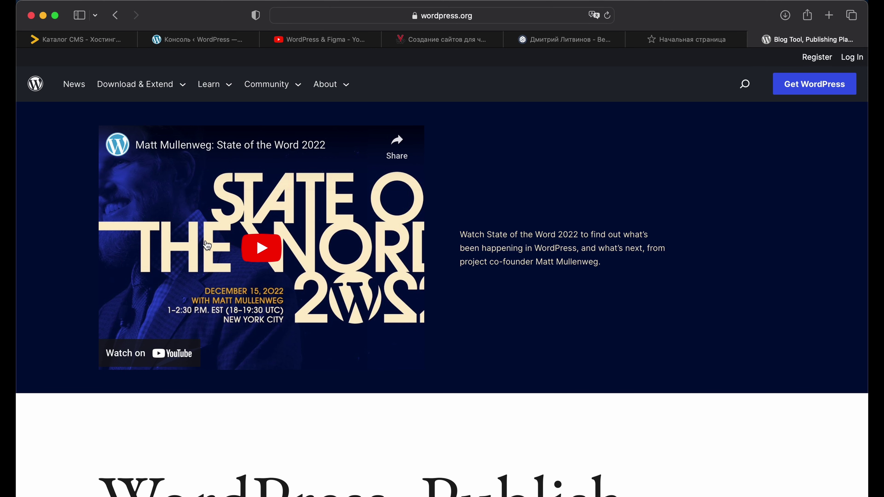
{"action": "scroll", "coordinate": [208, 246], "scroll_direction": "down", "scroll_amount": 15}
{"action": "scroll", "coordinate": [207, 245], "scroll_direction": "down", "scroll_amount": 20}
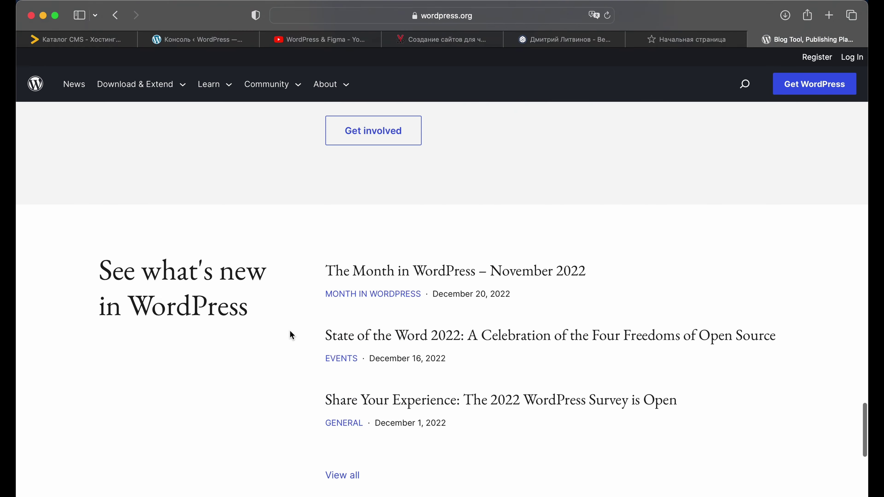
{"action": "scroll", "coordinate": [289, 331], "scroll_direction": "down", "scroll_amount": 3}
{"action": "scroll", "coordinate": [316, 242], "scroll_direction": "down", "scroll_amount": 6}
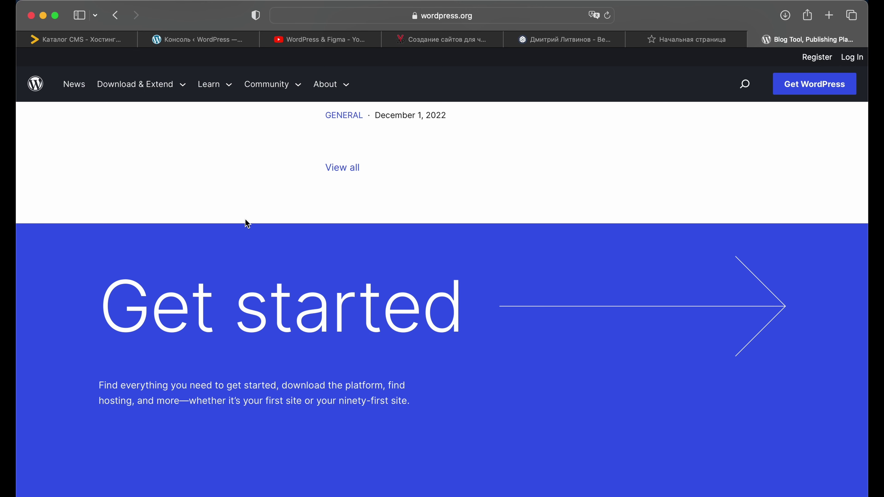
{"action": "scroll", "coordinate": [247, 223], "scroll_direction": "down", "scroll_amount": 5}
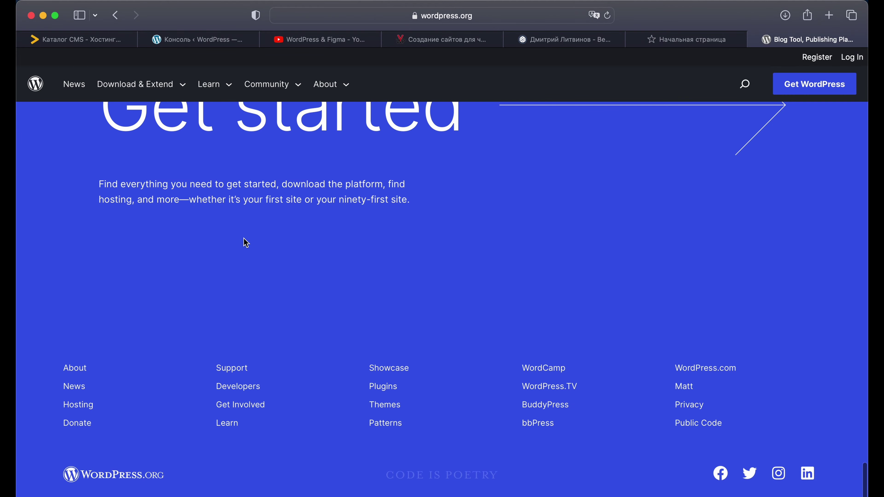
{"action": "scroll", "coordinate": [242, 193], "scroll_direction": "up", "scroll_amount": 20}
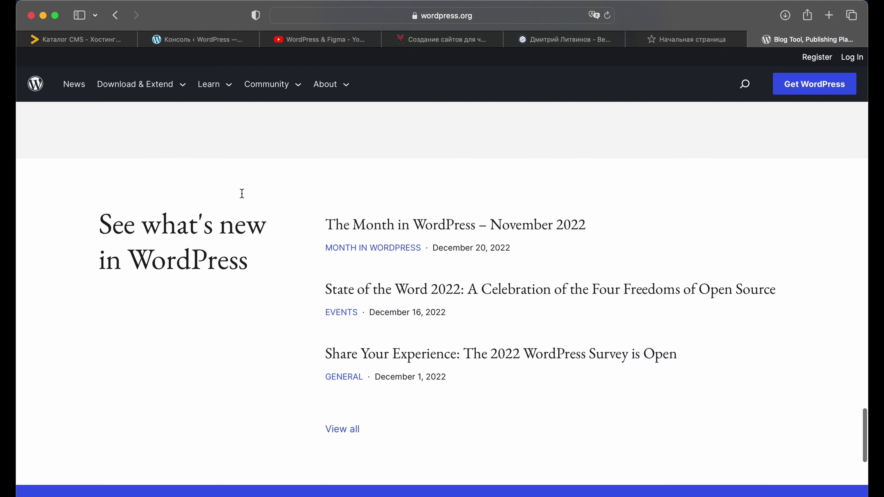
{"action": "scroll", "coordinate": [241, 193], "scroll_direction": "up", "scroll_amount": 10}
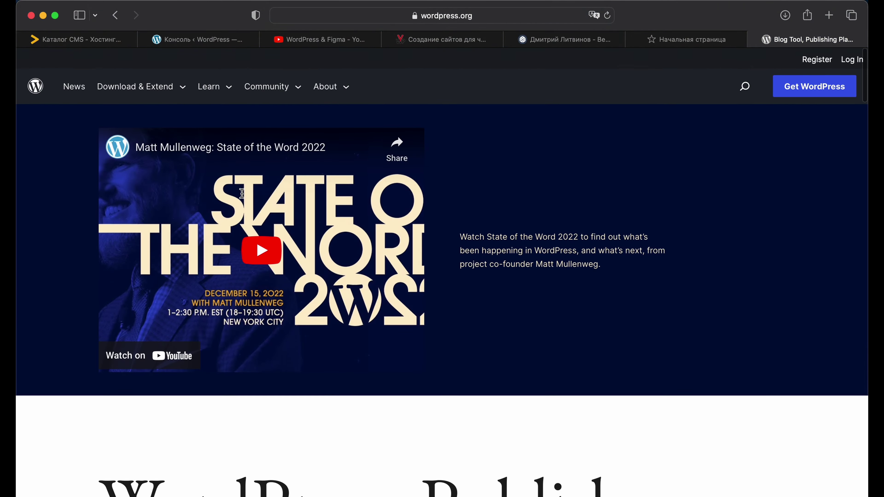
{"action": "left_click", "coordinate": [120, 17]}
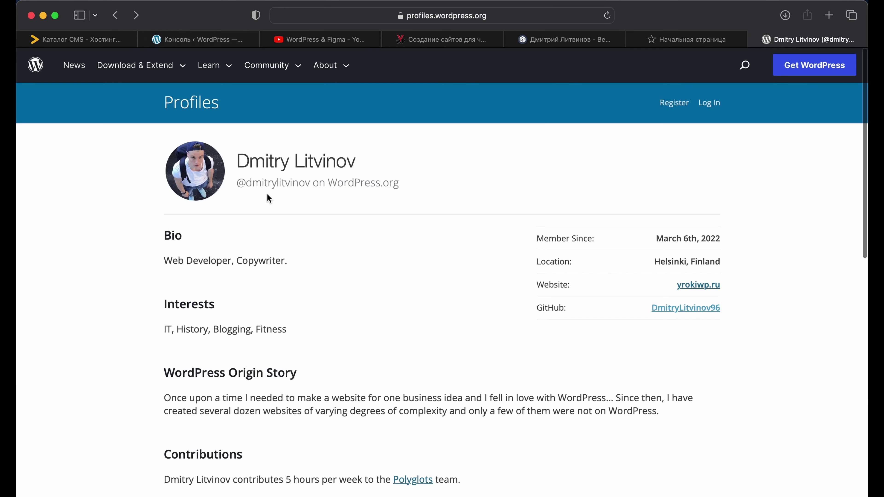
{"action": "scroll", "coordinate": [461, 254], "scroll_direction": "down", "scroll_amount": 8}
{"action": "scroll", "coordinate": [461, 254], "scroll_direction": "down", "scroll_amount": 4}
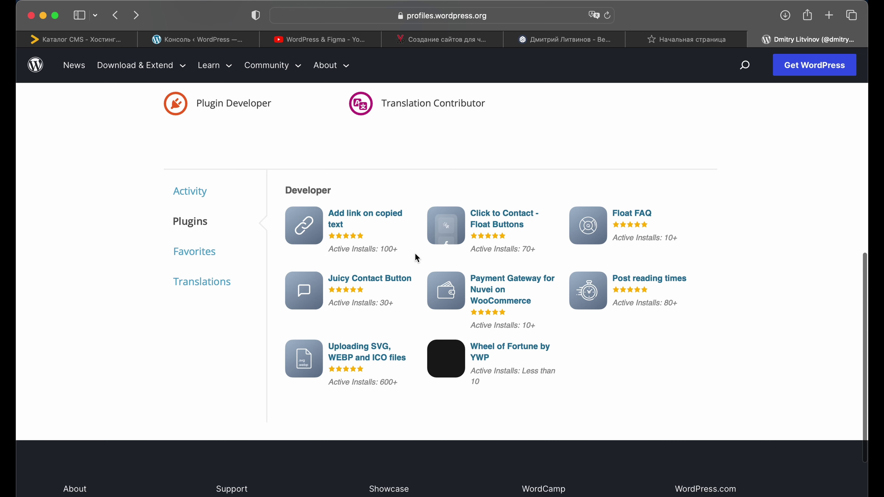
{"action": "scroll", "coordinate": [423, 170], "scroll_direction": "up", "scroll_amount": 15}
{"action": "scroll", "coordinate": [423, 171], "scroll_direction": "down", "scroll_amount": 6}
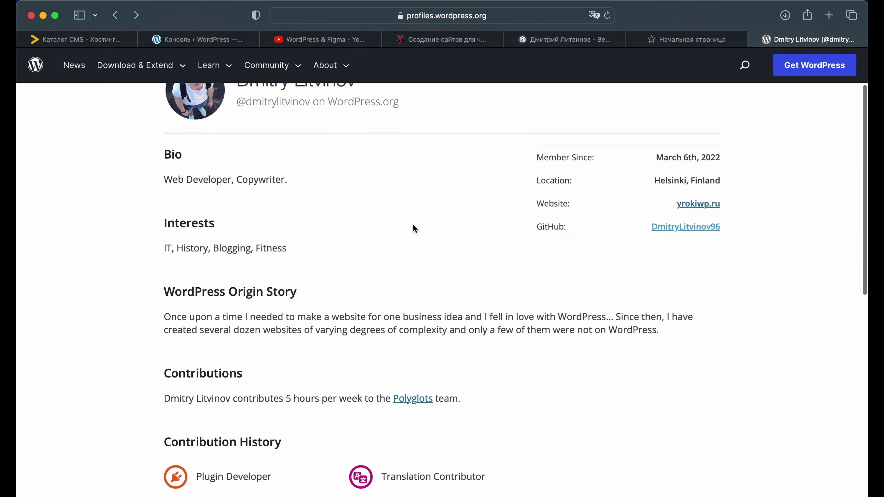
{"action": "scroll", "coordinate": [416, 229], "scroll_direction": "down", "scroll_amount": 2}
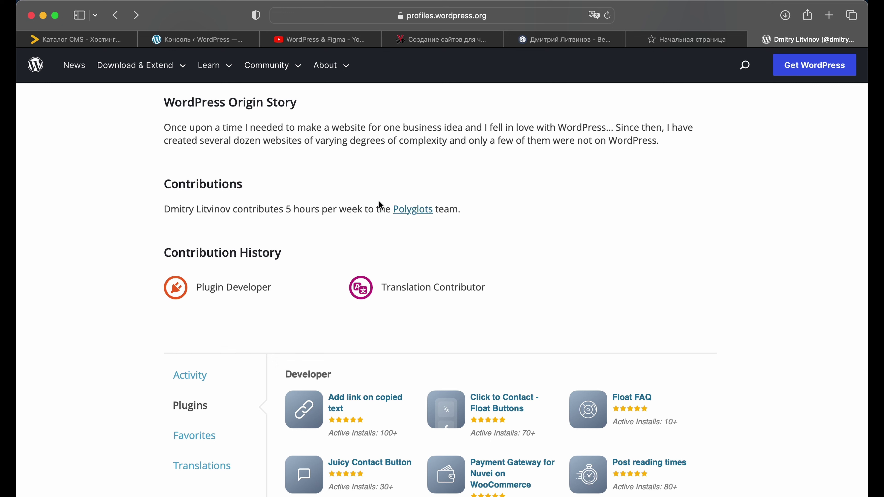
{"action": "scroll", "coordinate": [385, 243], "scroll_direction": "down", "scroll_amount": 5}
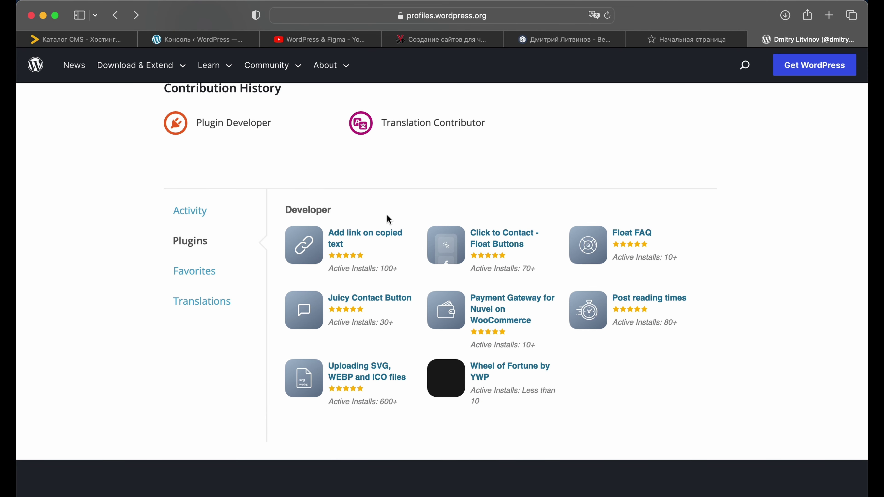
{"action": "scroll", "coordinate": [387, 214], "scroll_direction": "down", "scroll_amount": 2}
{"action": "left_click_drag", "start_coordinate": [290, 142], "coordinate": [333, 123]}
{"action": "left_click", "coordinate": [299, 125]}
{"action": "left_click_drag", "start_coordinate": [278, 137], "coordinate": [576, 314]}
{"action": "left_click", "coordinate": [594, 332]}
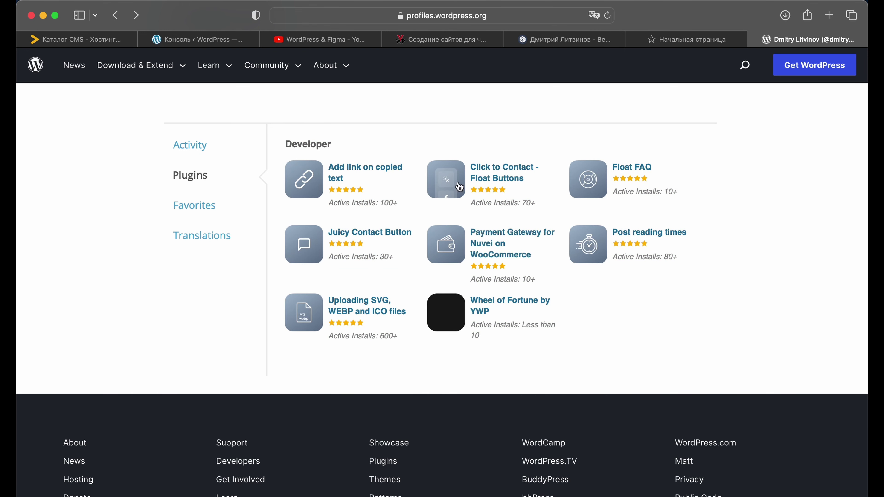
{"action": "scroll", "coordinate": [428, 126], "scroll_direction": "up", "scroll_amount": 15}
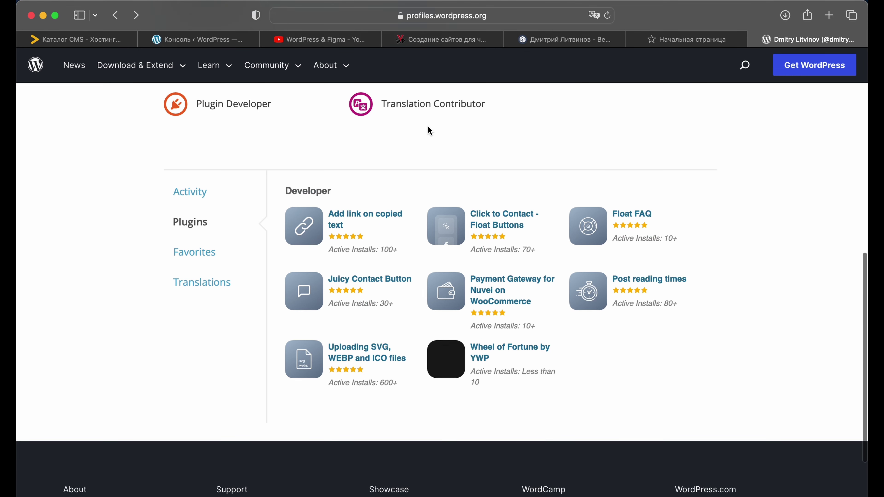
{"action": "scroll", "coordinate": [487, 270], "scroll_direction": "down", "scroll_amount": 10}
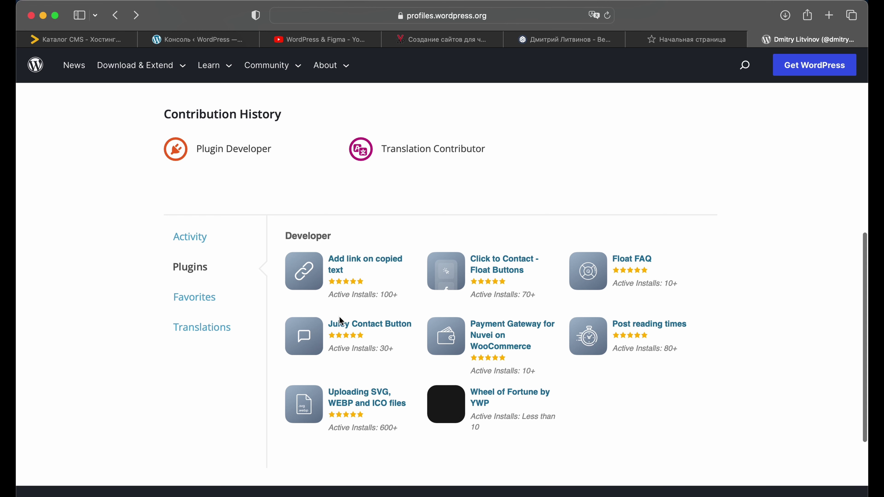
{"action": "scroll", "coordinate": [465, 180], "scroll_direction": "up", "scroll_amount": 10}
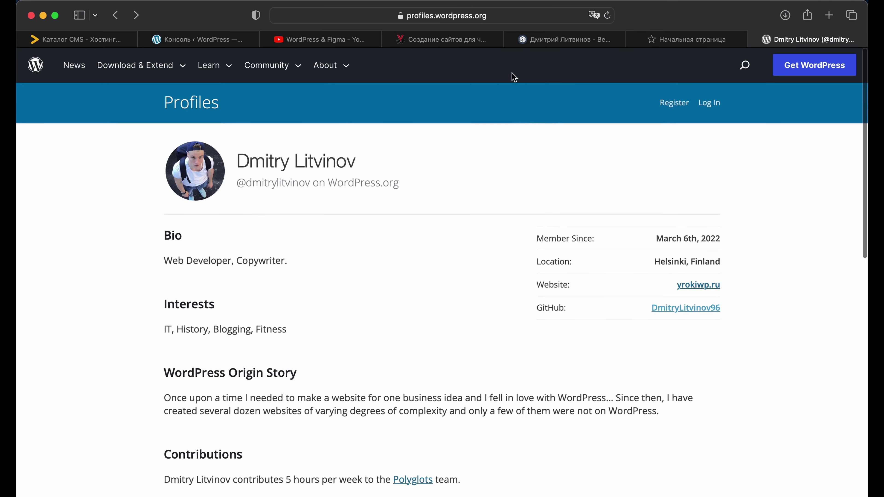
{"action": "left_click", "coordinate": [668, 38]}
Switch to the Консоль tab and open the anysay.ru front page
{"action": "left_click", "coordinate": [210, 38]}
{"action": "scroll", "coordinate": [174, 228], "scroll_direction": "down", "scroll_amount": 10}
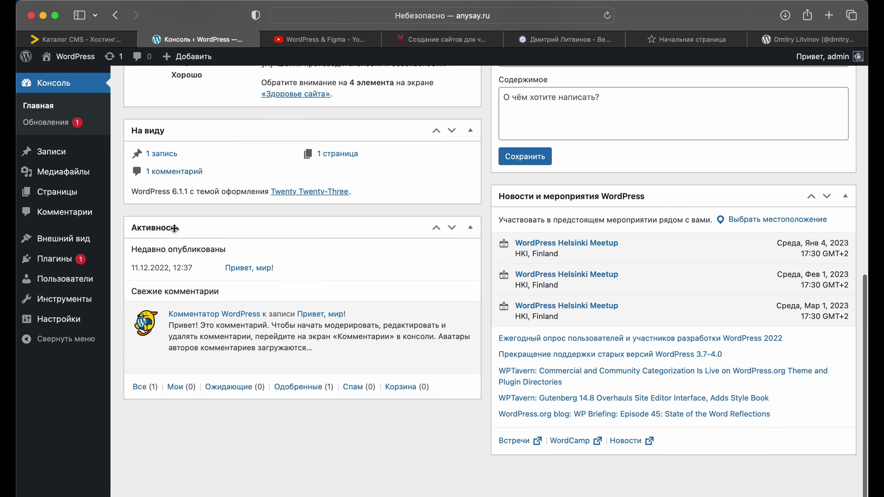
{"action": "left_click", "coordinate": [106, 78]}
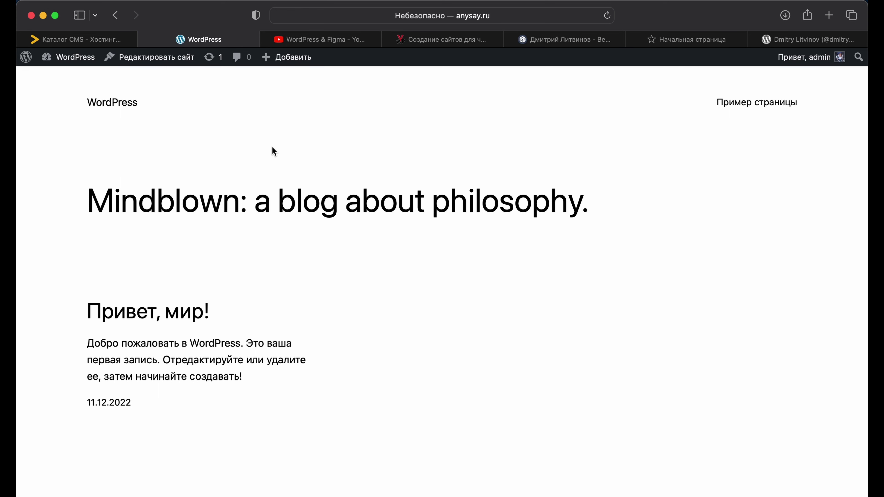
{"action": "left_click_drag", "start_coordinate": [92, 205], "coordinate": [611, 210]}
{"action": "left_click", "coordinate": [611, 209]}
Highlight the 'Mindblown: a blog about philosophy.' heading, then return to the admin dashboard
{"action": "scroll", "coordinate": [270, 232], "scroll_direction": "down", "scroll_amount": 10}
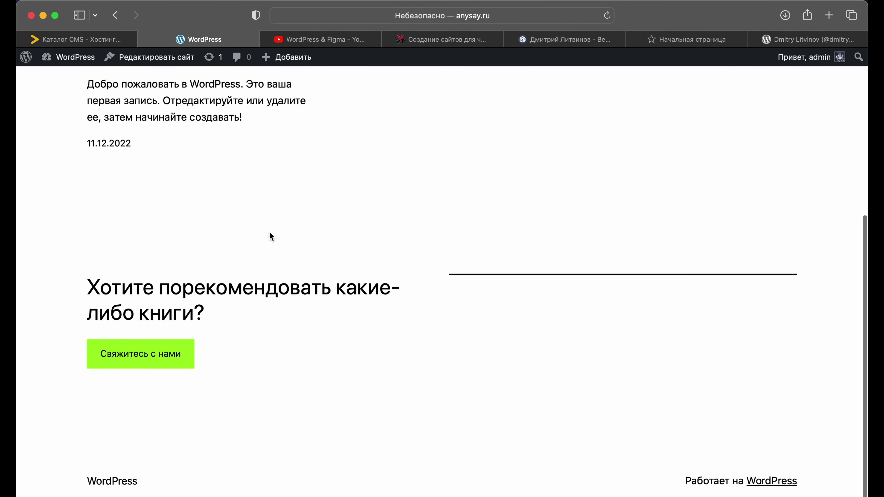
{"action": "scroll", "coordinate": [271, 233], "scroll_direction": "up", "scroll_amount": 10}
{"action": "left_click_drag", "start_coordinate": [87, 203], "coordinate": [147, 204]}
{"action": "left_click", "coordinate": [642, 207]}
{"action": "left_click", "coordinate": [212, 136]}
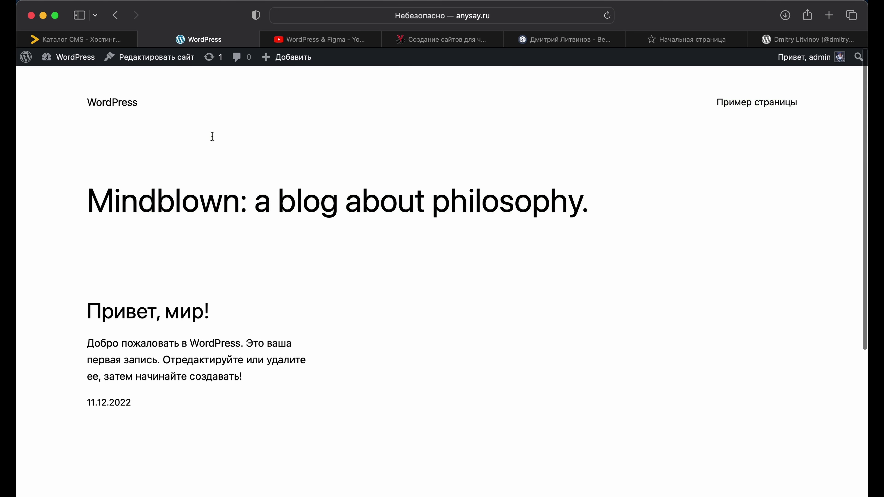
{"action": "left_click_drag", "start_coordinate": [87, 198], "coordinate": [403, 131]}
{"action": "left_click", "coordinate": [403, 131]}
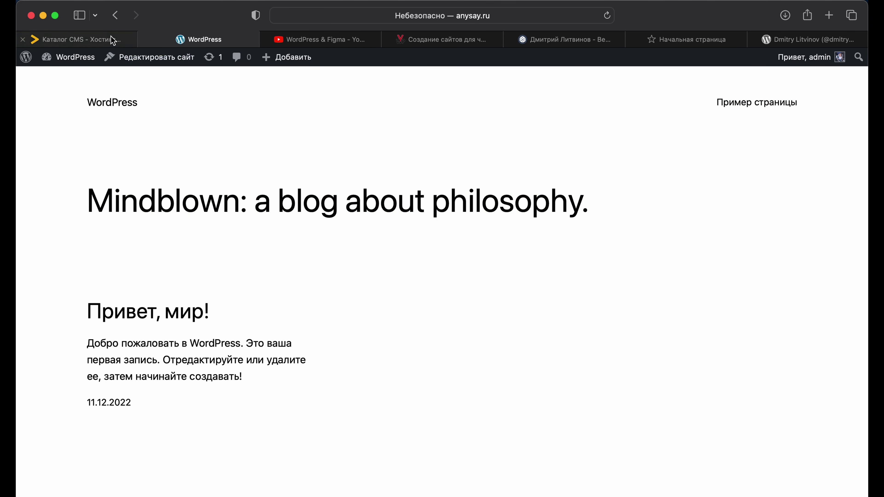
{"action": "left_click", "coordinate": [69, 57]}
{"action": "mouse_move", "coordinate": [77, 182]}
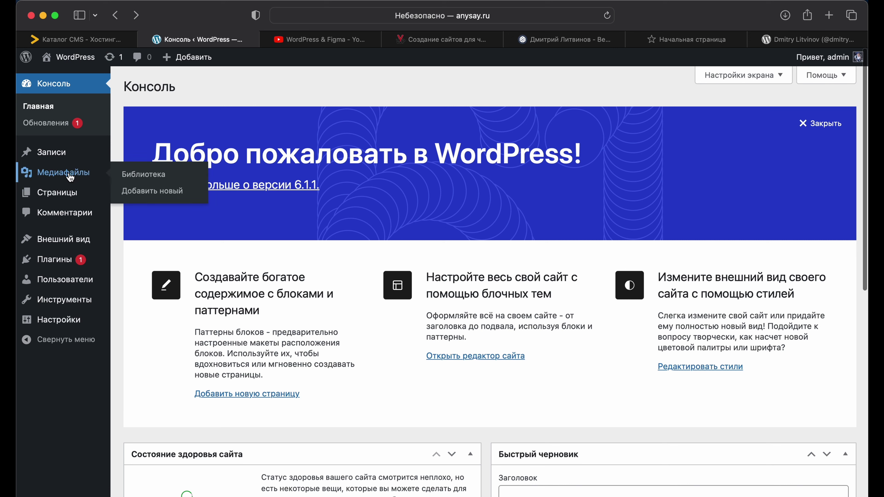
{"action": "mouse_move", "coordinate": [69, 239]}
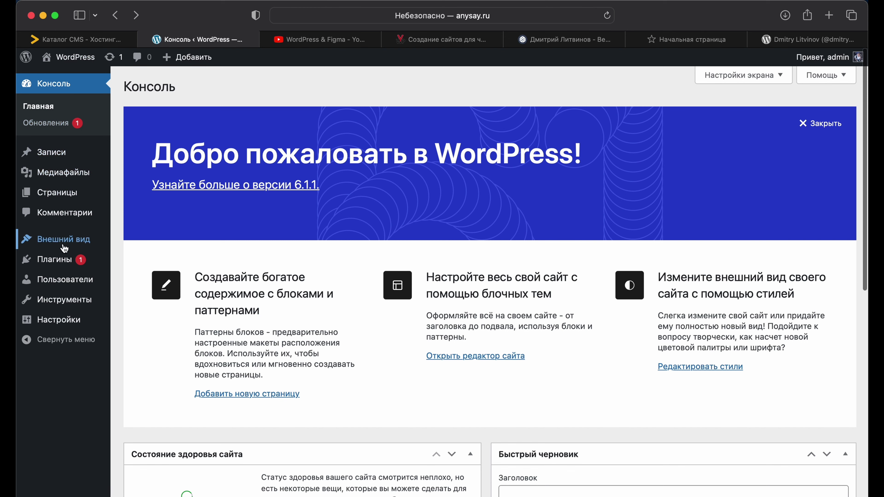
{"action": "left_click", "coordinate": [130, 237]}
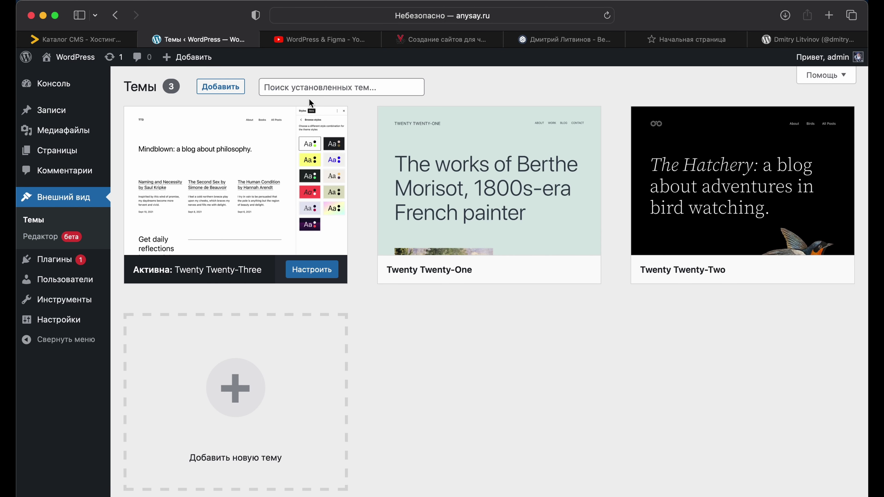
{"action": "left_click", "coordinate": [220, 86]}
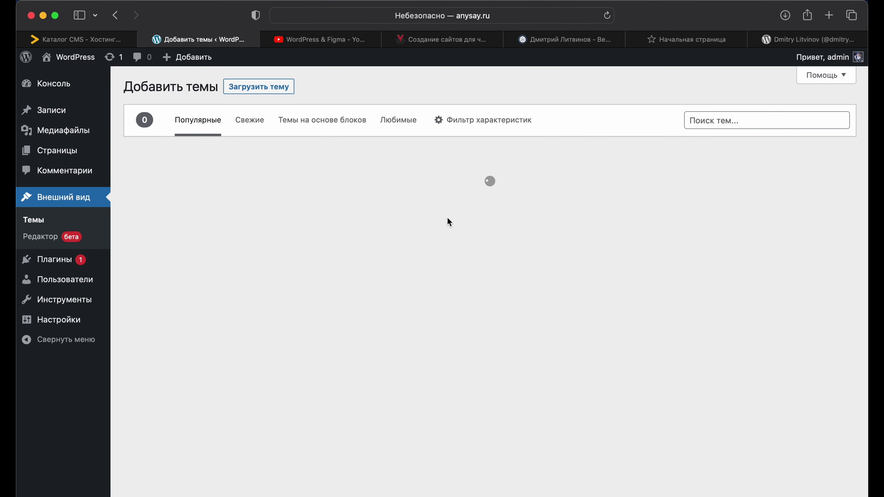
{"action": "scroll", "coordinate": [400, 278], "scroll_direction": "down", "scroll_amount": 15}
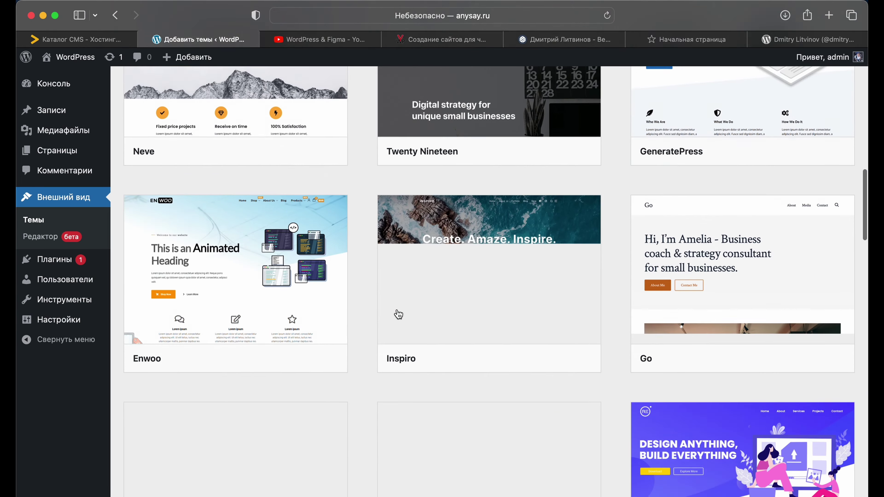
{"action": "scroll", "coordinate": [398, 313], "scroll_direction": "down", "scroll_amount": 8}
{"action": "scroll", "coordinate": [369, 264], "scroll_direction": "down", "scroll_amount": 10}
{"action": "scroll", "coordinate": [361, 261], "scroll_direction": "down", "scroll_amount": 3}
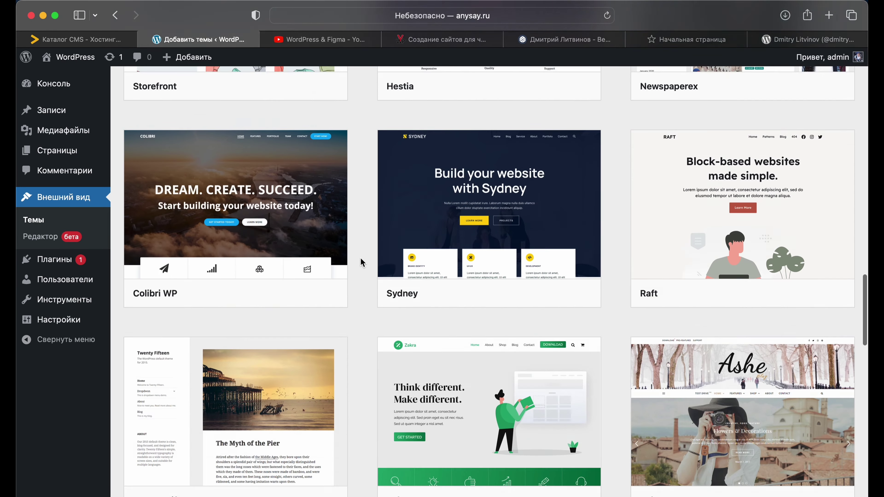
{"action": "scroll", "coordinate": [361, 258], "scroll_direction": "up", "scroll_amount": 5}
{"action": "mouse_move", "coordinate": [516, 203]}
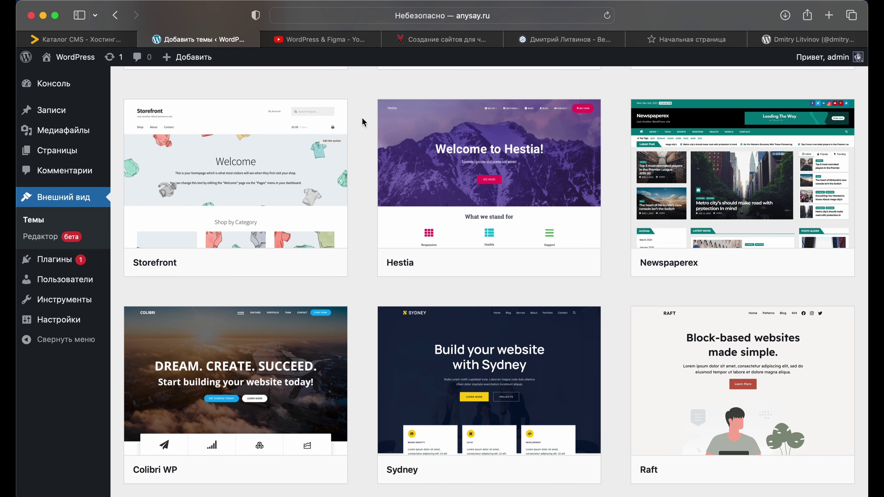
{"action": "scroll", "coordinate": [361, 122], "scroll_direction": "down", "scroll_amount": 5}
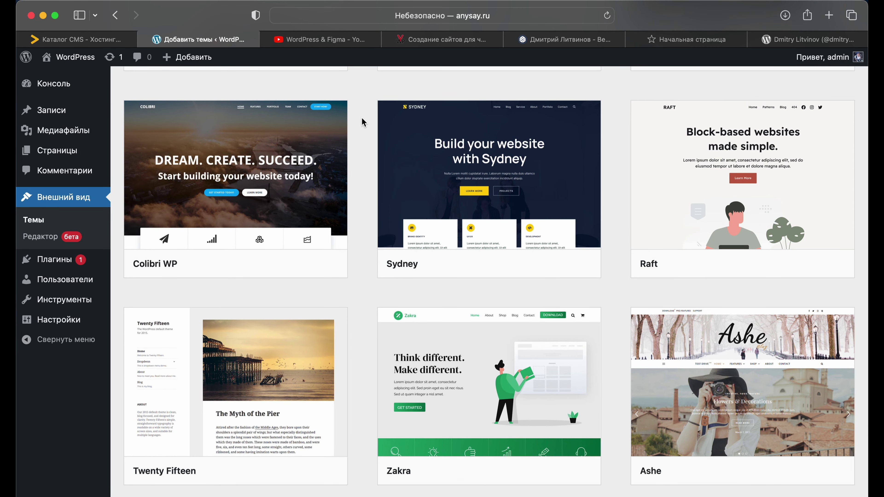
{"action": "scroll", "coordinate": [362, 121], "scroll_direction": "down", "scroll_amount": 15}
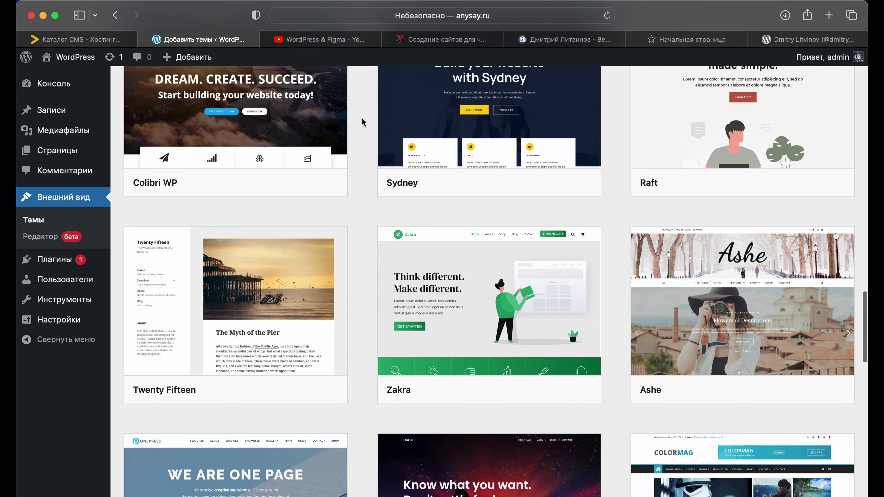
{"action": "scroll", "coordinate": [362, 119], "scroll_direction": "down", "scroll_amount": 18}
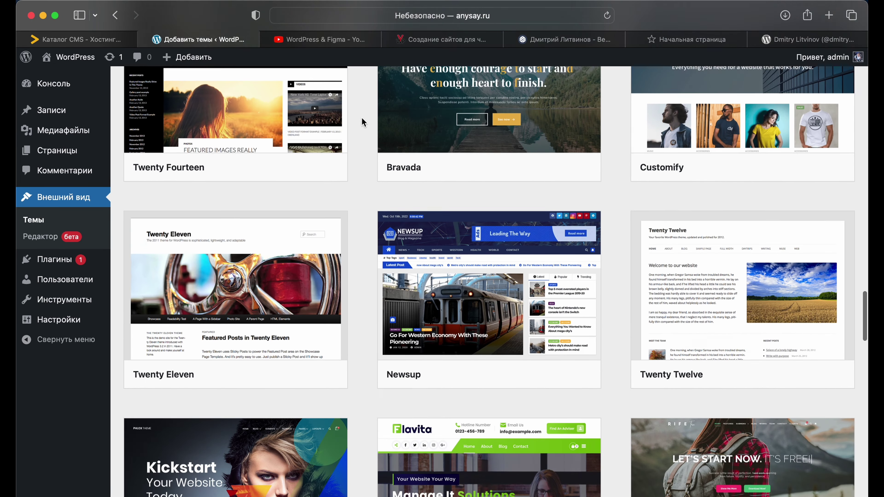
{"action": "scroll", "coordinate": [362, 122], "scroll_direction": "down", "scroll_amount": 16}
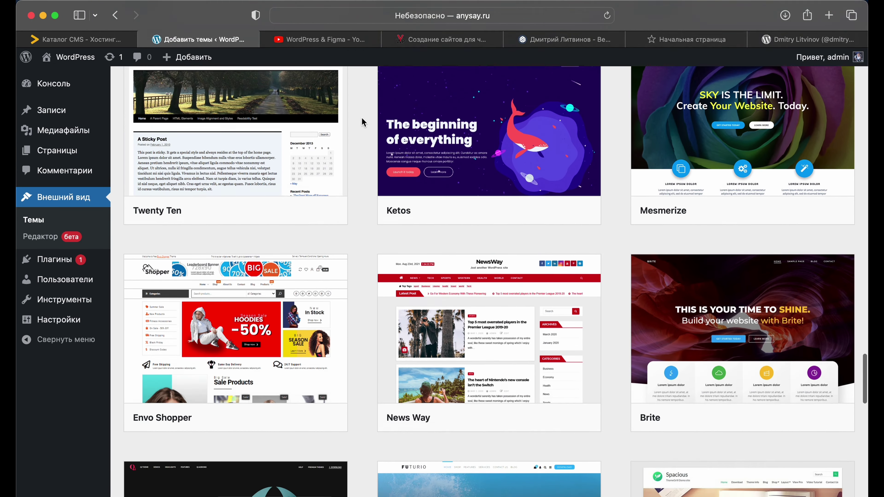
{"action": "scroll", "coordinate": [362, 119], "scroll_direction": "down", "scroll_amount": 20}
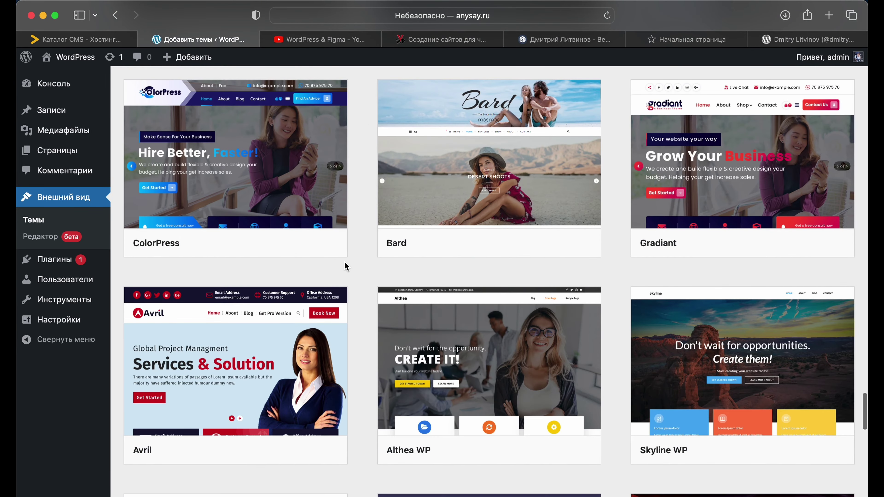
{"action": "scroll", "coordinate": [317, 276], "scroll_direction": "down", "scroll_amount": 9}
{"action": "scroll", "coordinate": [317, 277], "scroll_direction": "up", "scroll_amount": 20}
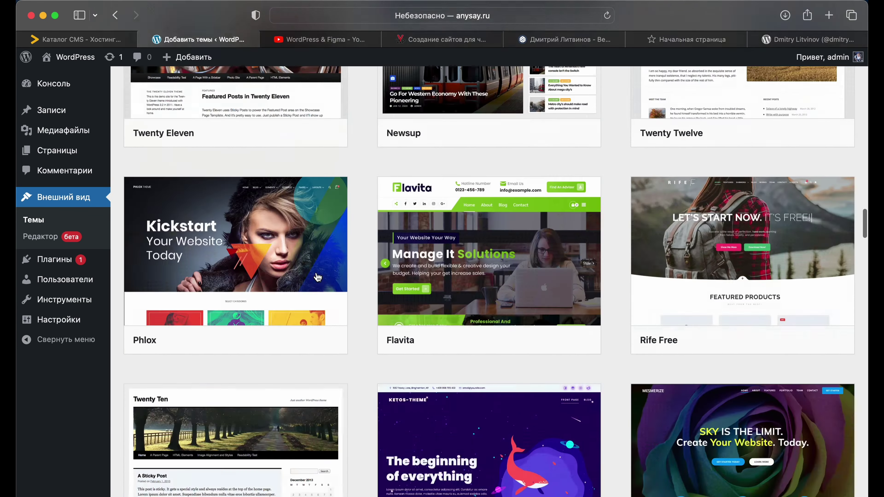
{"action": "scroll", "coordinate": [316, 277], "scroll_direction": "up", "scroll_amount": 15}
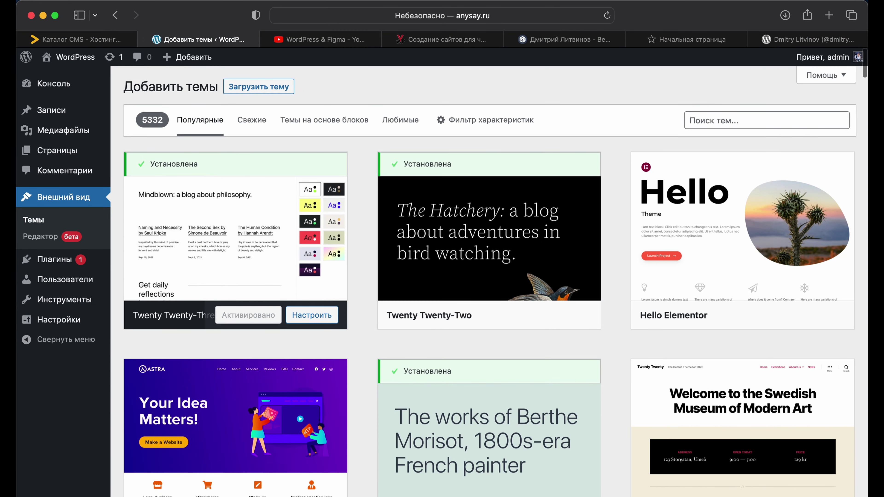
{"action": "left_click", "coordinate": [94, 0]}
Open envato.com in a new browser tab
{"action": "left_click", "coordinate": [103, 35]}
{"action": "type", "text": "envato.co"}
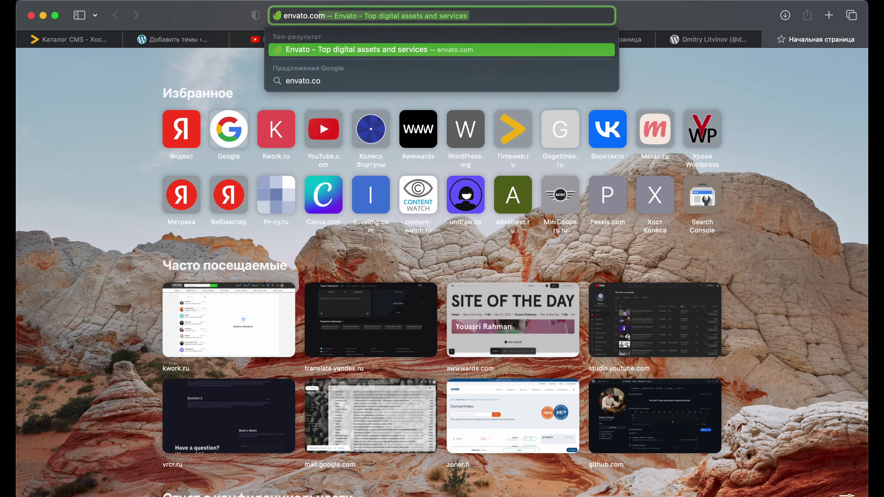
{"action": "key", "text": "Return"}
{"action": "scroll", "coordinate": [327, 206], "scroll_direction": "down", "scroll_amount": 15}
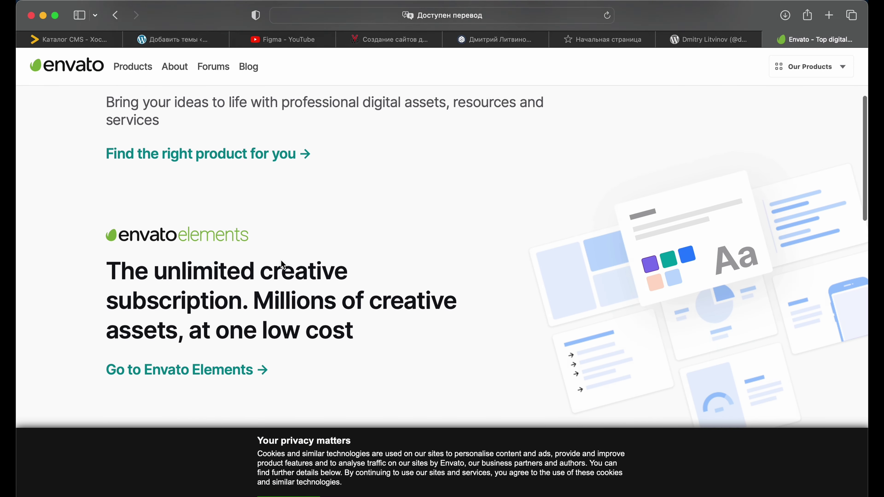
{"action": "scroll", "coordinate": [284, 266], "scroll_direction": "up", "scroll_amount": 15}
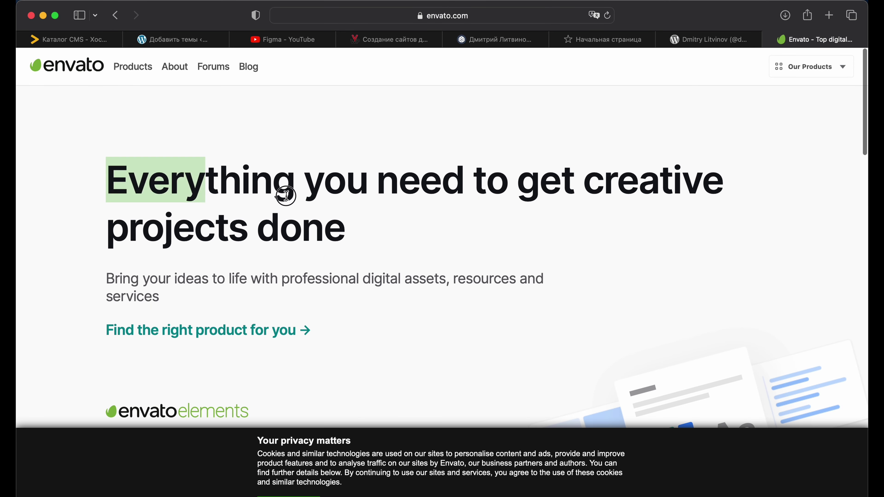
View Envato's Our Products overview, then return to the WordPress add-themes page
{"action": "left_click", "coordinate": [69, 66]}
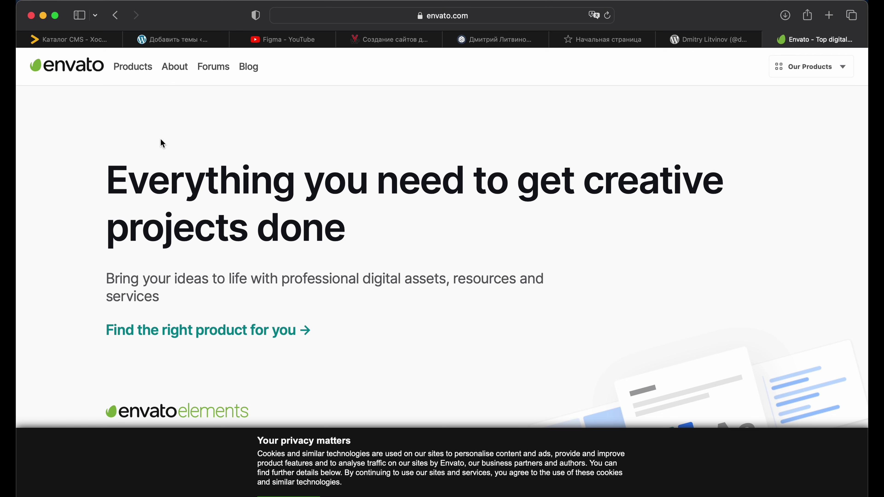
{"action": "scroll", "coordinate": [134, 246], "scroll_direction": "down", "scroll_amount": 4}
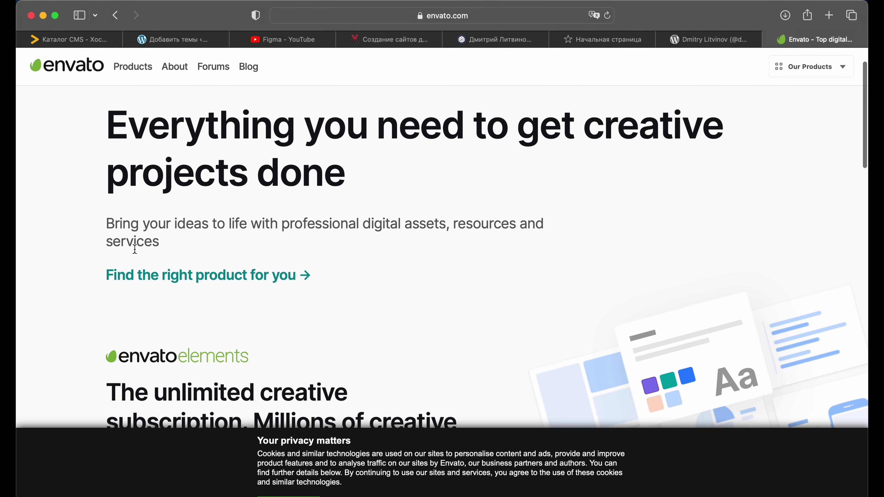
{"action": "left_click", "coordinate": [177, 213]}
{"action": "scroll", "coordinate": [315, 144], "scroll_direction": "down", "scroll_amount": 10}
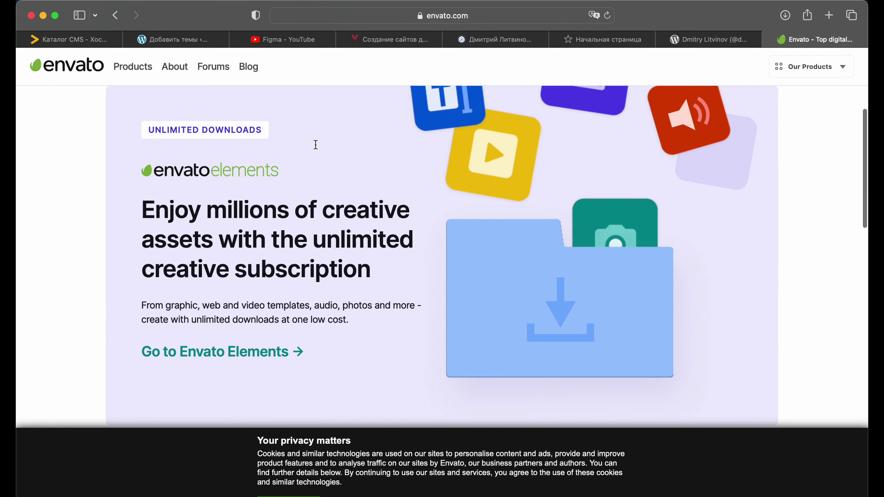
{"action": "scroll", "coordinate": [316, 144], "scroll_direction": "down", "scroll_amount": 5}
{"action": "scroll", "coordinate": [315, 144], "scroll_direction": "up", "scroll_amount": 15}
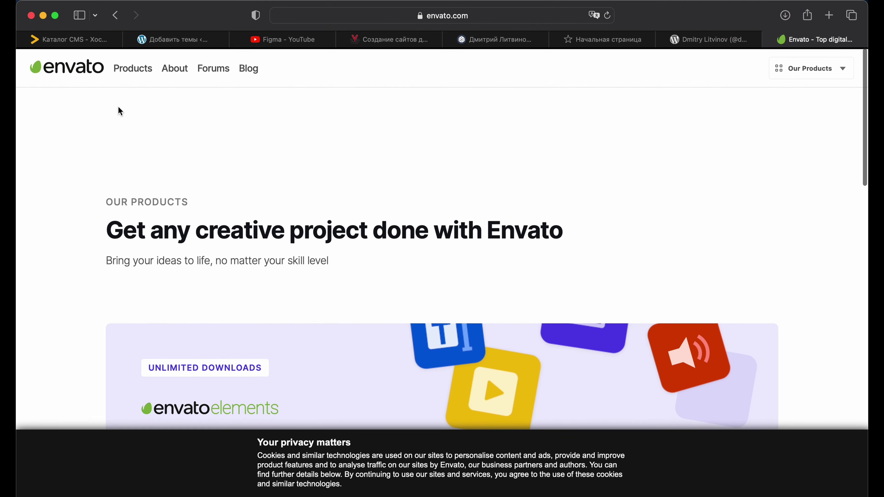
{"action": "left_click", "coordinate": [115, 15]}
{"action": "left_click", "coordinate": [143, 37]}
Reveal the theme .zip upload form and cancel the file chooser, leaving 'файл не выбран'
{"action": "left_click", "coordinate": [255, 90]}
{"action": "left_click", "coordinate": [415, 194]}
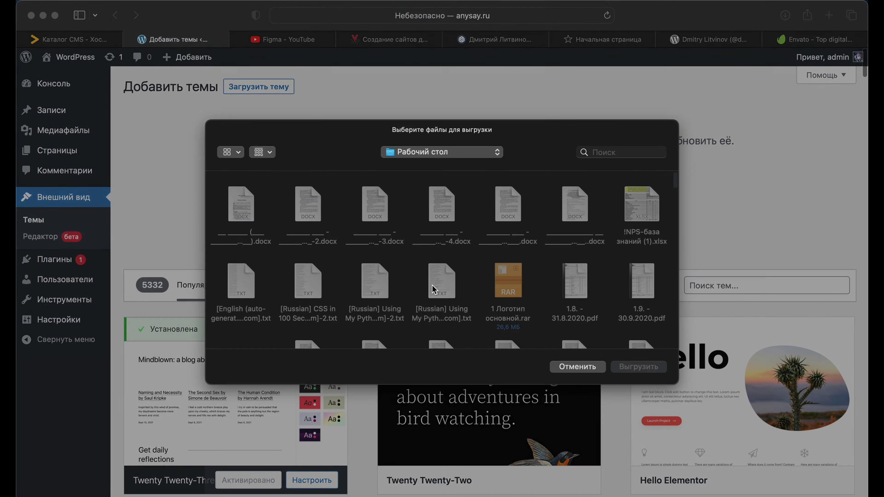
{"action": "left_click", "coordinate": [572, 369]}
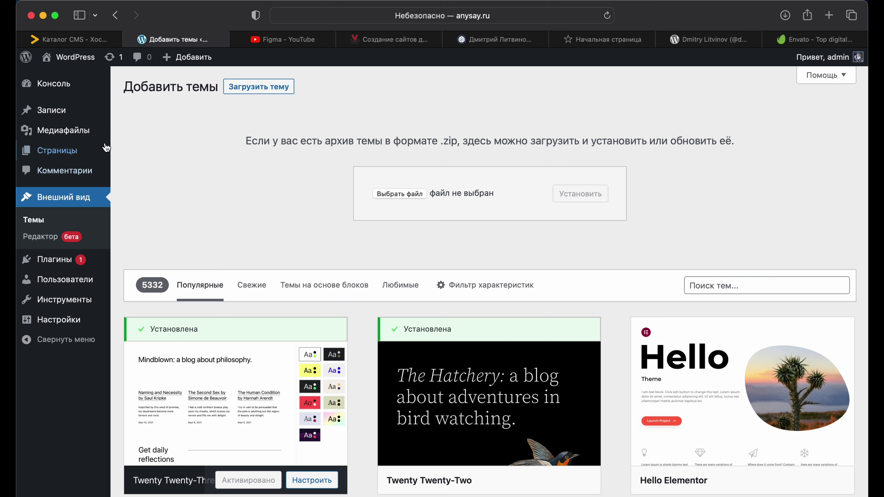
{"action": "mouse_move", "coordinate": [76, 138]}
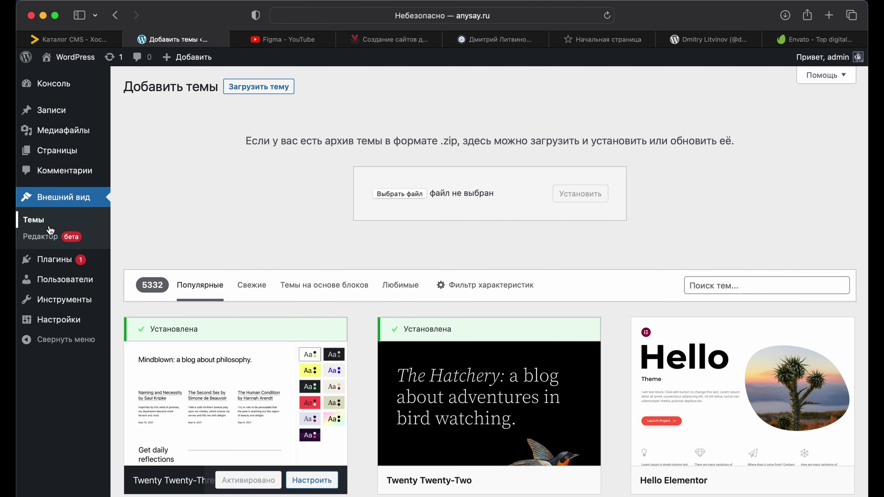
Preview the Hello Elementor theme and close the preview
{"action": "scroll", "coordinate": [233, 189], "scroll_direction": "down", "scroll_amount": 5}
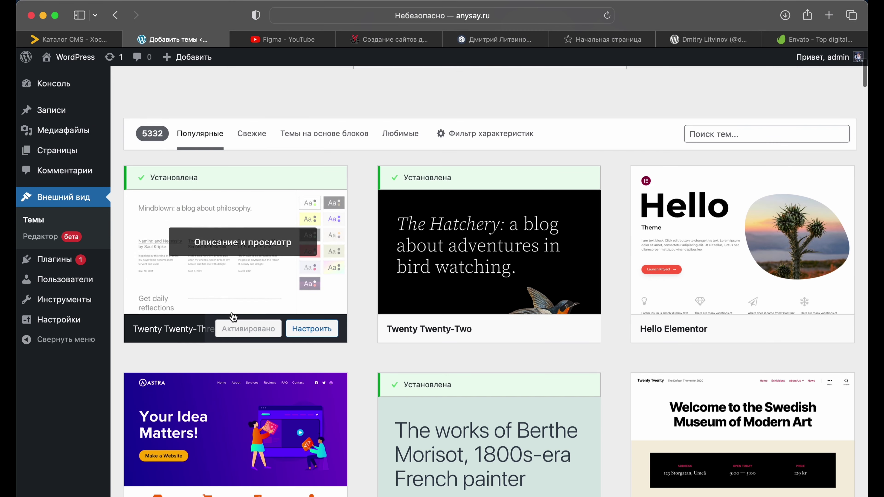
{"action": "scroll", "coordinate": [845, 264], "scroll_direction": "up", "scroll_amount": 5}
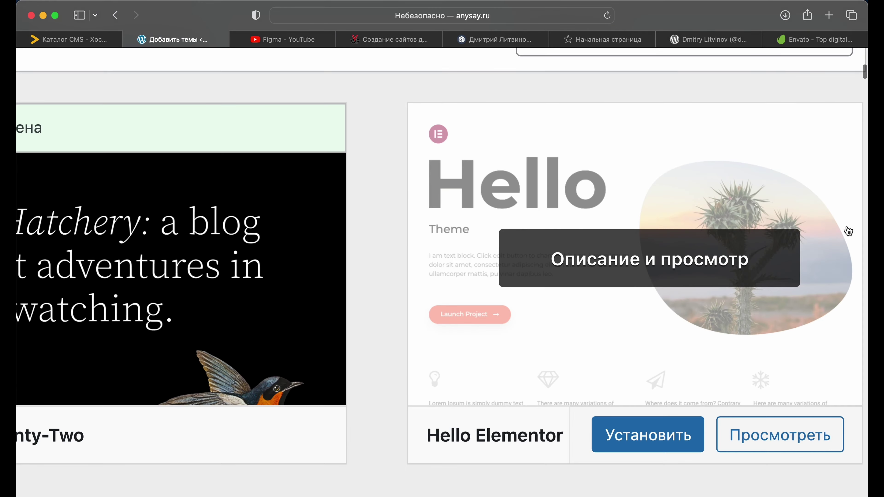
{"action": "scroll", "coordinate": [526, 377], "scroll_direction": "up", "scroll_amount": 2}
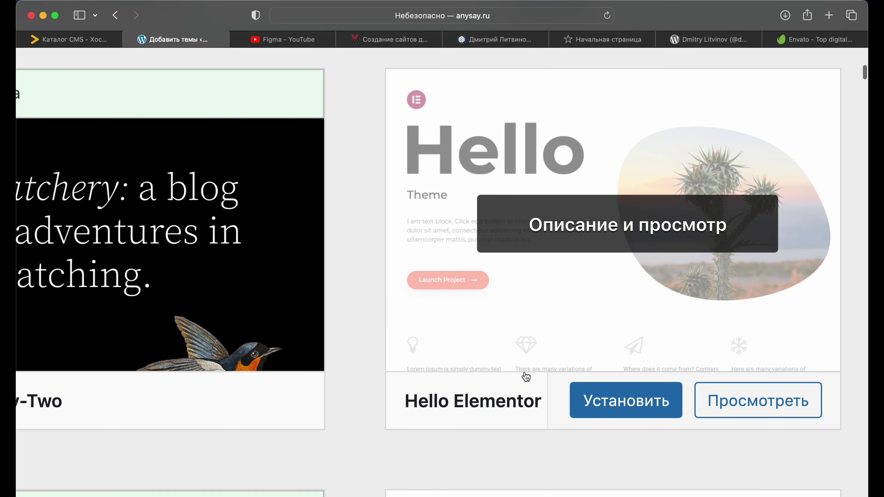
{"action": "left_click_drag", "start_coordinate": [409, 404], "coordinate": [544, 404]}
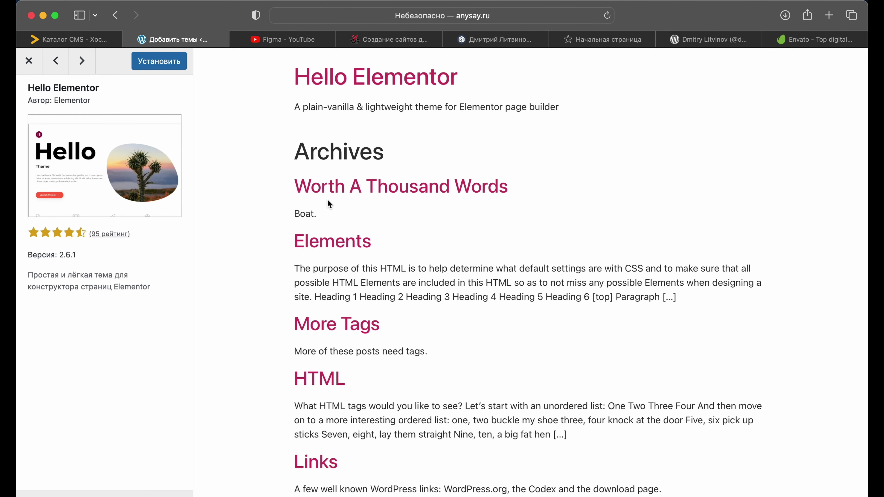
{"action": "left_click", "coordinate": [29, 62]}
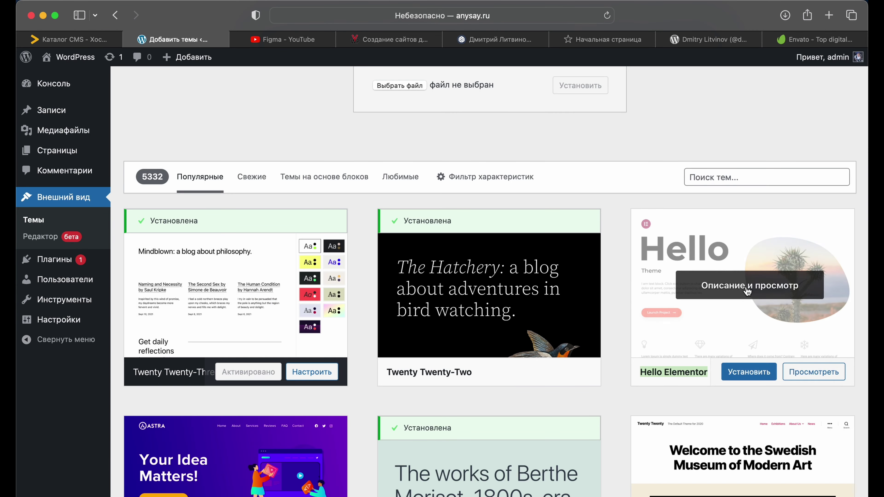
Install and activate Hello Elementor, then view the anysay.ru front page
{"action": "scroll", "coordinate": [748, 278], "scroll_direction": "down", "scroll_amount": 3}
{"action": "scroll", "coordinate": [811, 150], "scroll_direction": "up", "scroll_amount": 3}
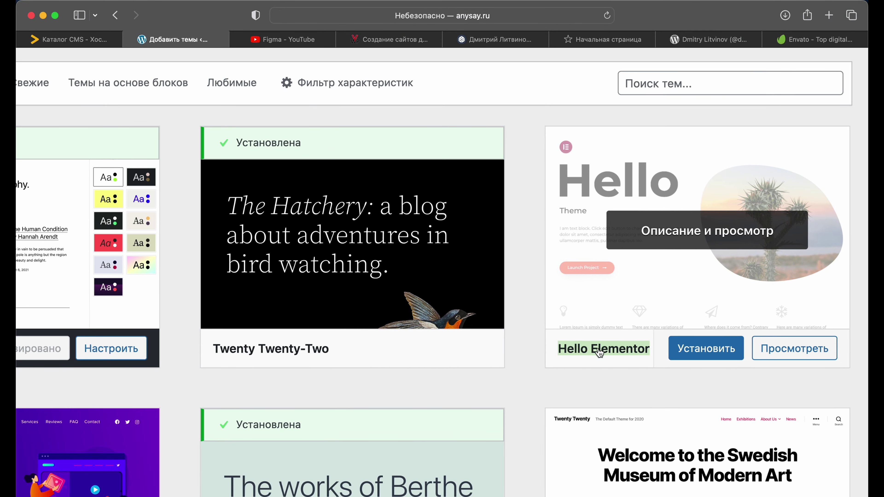
{"action": "left_click", "coordinate": [705, 348]}
{"action": "scroll", "coordinate": [538, 306], "scroll_direction": "down", "scroll_amount": 3}
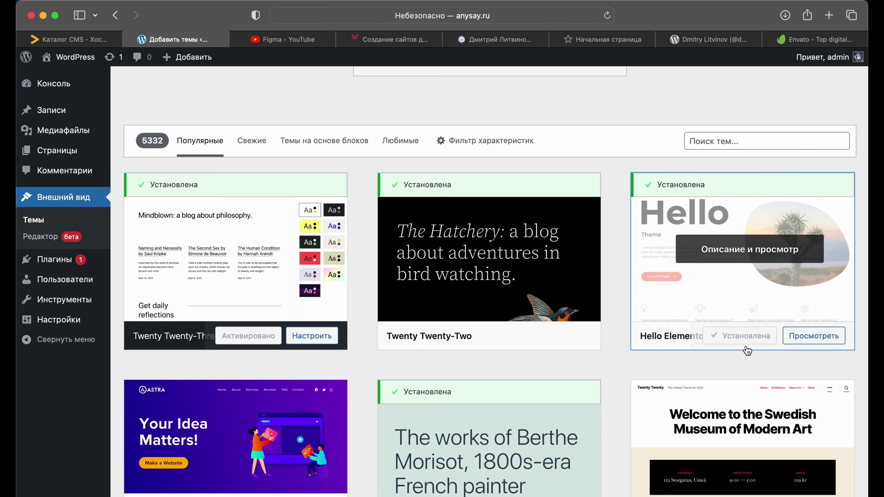
{"action": "left_click", "coordinate": [744, 341]}
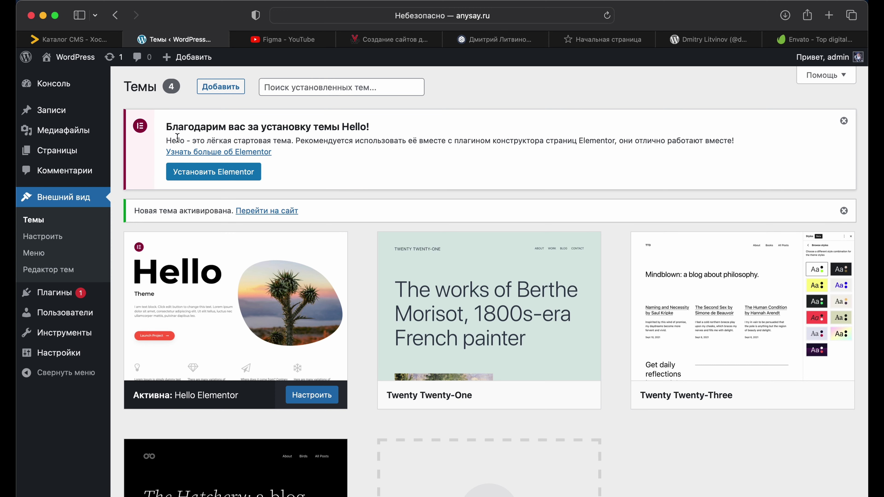
{"action": "left_click", "coordinate": [69, 57]}
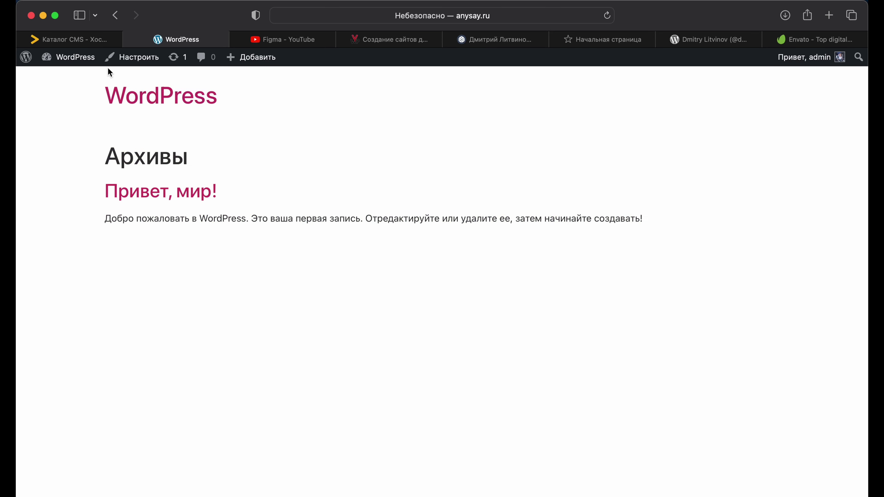
{"action": "left_click", "coordinate": [93, 39]}
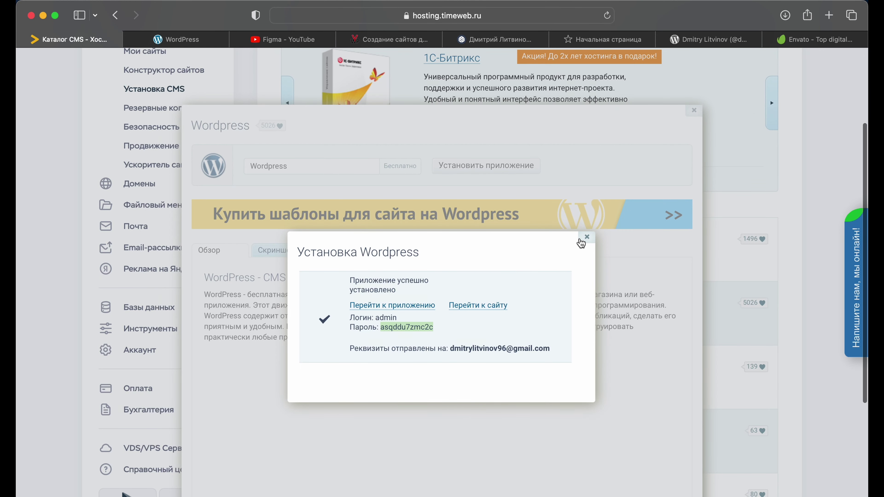
{"action": "left_click", "coordinate": [585, 237]}
{"action": "left_click", "coordinate": [693, 110]}
{"action": "scroll", "coordinate": [299, 232], "scroll_direction": "up", "scroll_amount": 5}
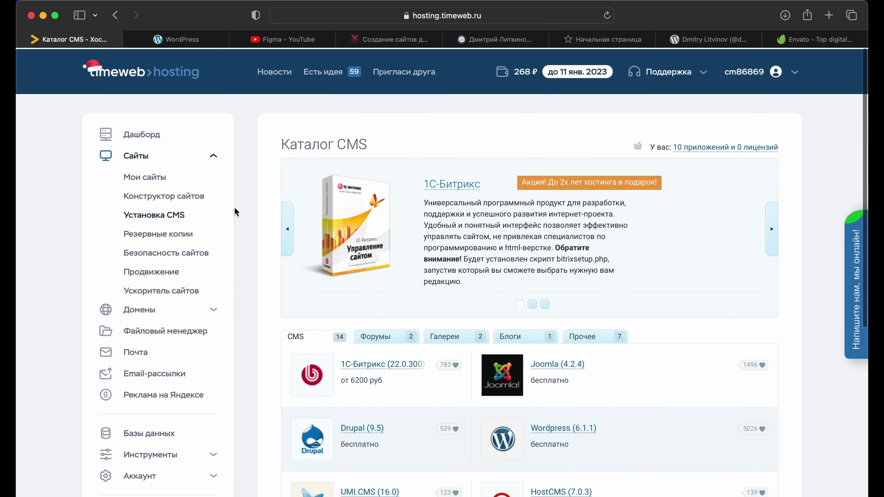
{"action": "left_click", "coordinate": [162, 174]}
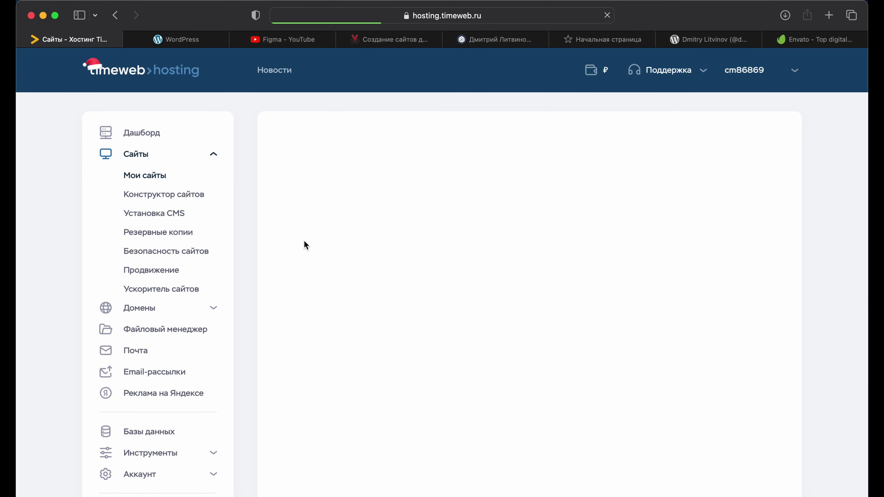
{"action": "scroll", "coordinate": [626, 349], "scroll_direction": "down", "scroll_amount": 3}
{"action": "left_click", "coordinate": [496, 327]}
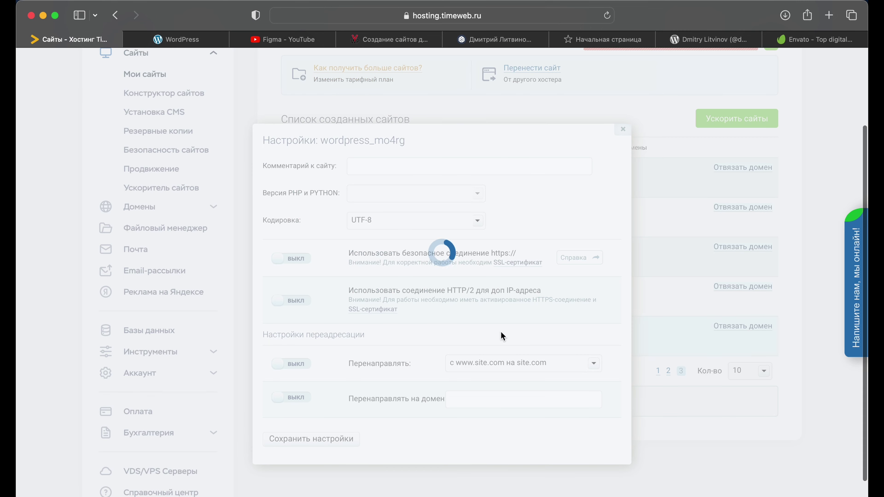
{"action": "left_click", "coordinate": [392, 201]}
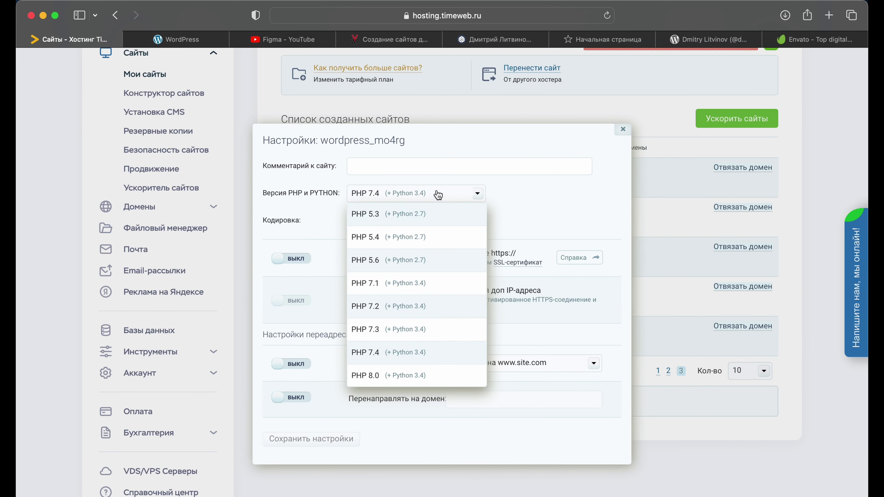
{"action": "left_click", "coordinate": [458, 184]}
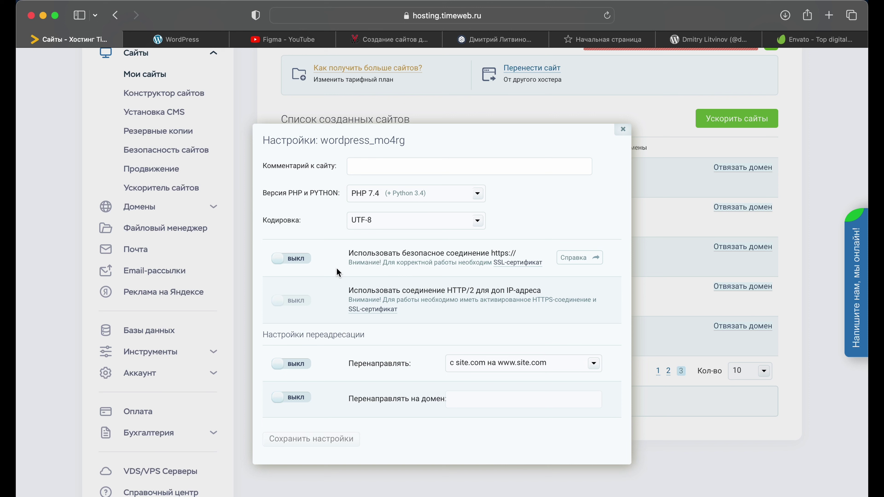
{"action": "left_click", "coordinate": [397, 198]}
{"action": "scroll", "coordinate": [376, 377], "scroll_direction": "down", "scroll_amount": 1}
{"action": "scroll", "coordinate": [360, 346], "scroll_direction": "down", "scroll_amount": 1}
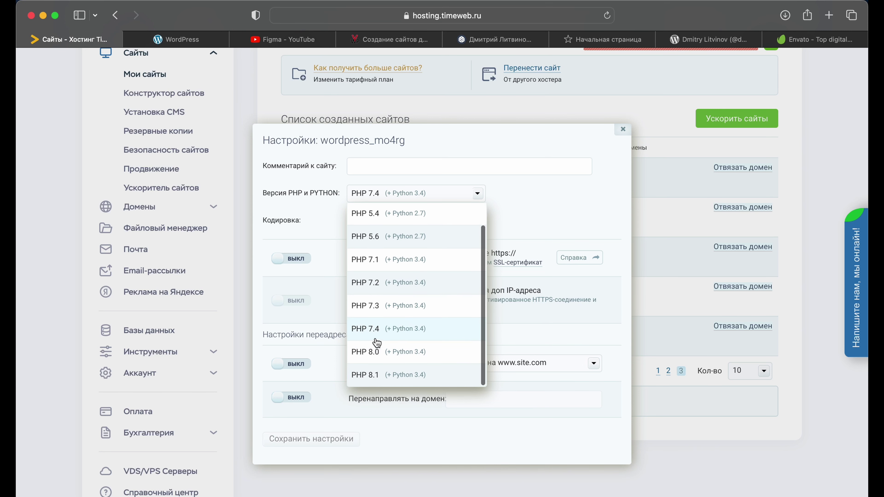
{"action": "scroll", "coordinate": [383, 254], "scroll_direction": "up", "scroll_amount": 1}
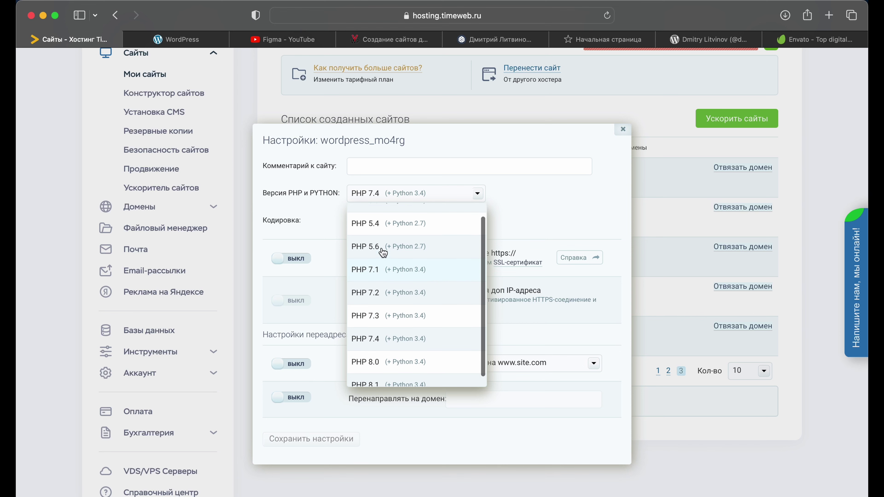
{"action": "left_click", "coordinate": [378, 275]}
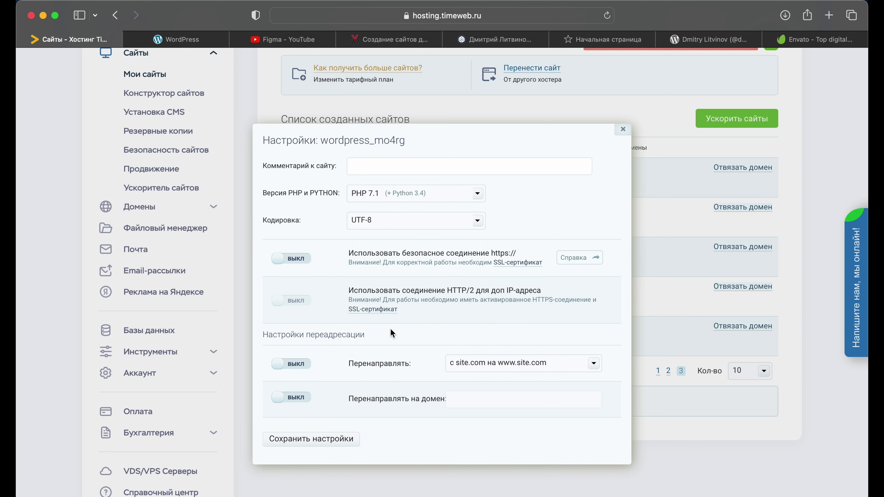
{"action": "left_click", "coordinate": [398, 187]}
{"action": "scroll", "coordinate": [387, 327], "scroll_direction": "down", "scroll_amount": 1}
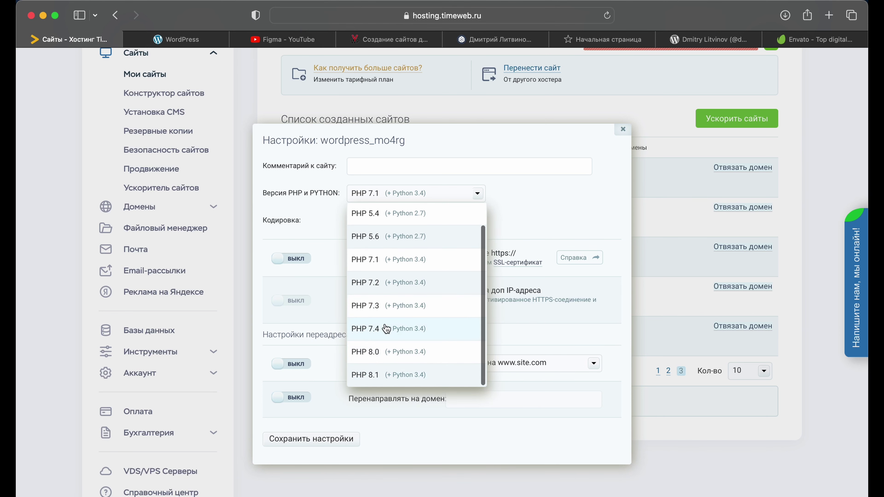
{"action": "scroll", "coordinate": [386, 328], "scroll_direction": "down", "scroll_amount": 1}
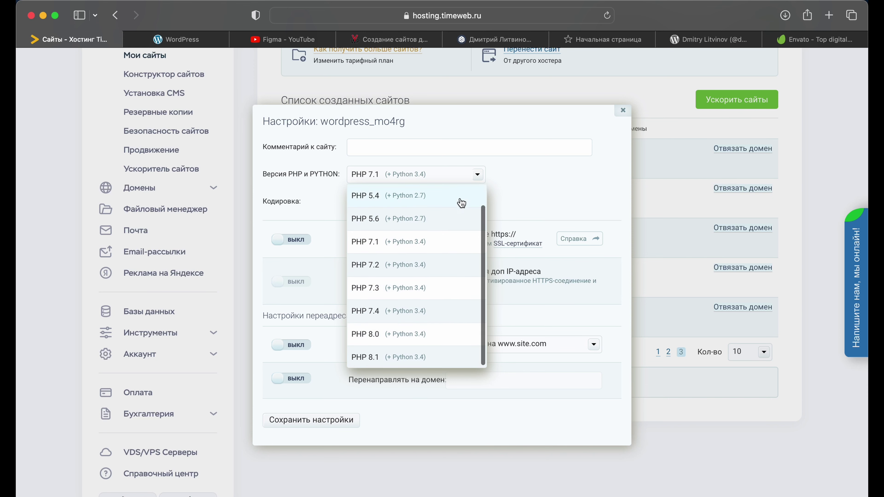
{"action": "left_click", "coordinate": [504, 166]}
{"action": "left_click", "coordinate": [622, 111]}
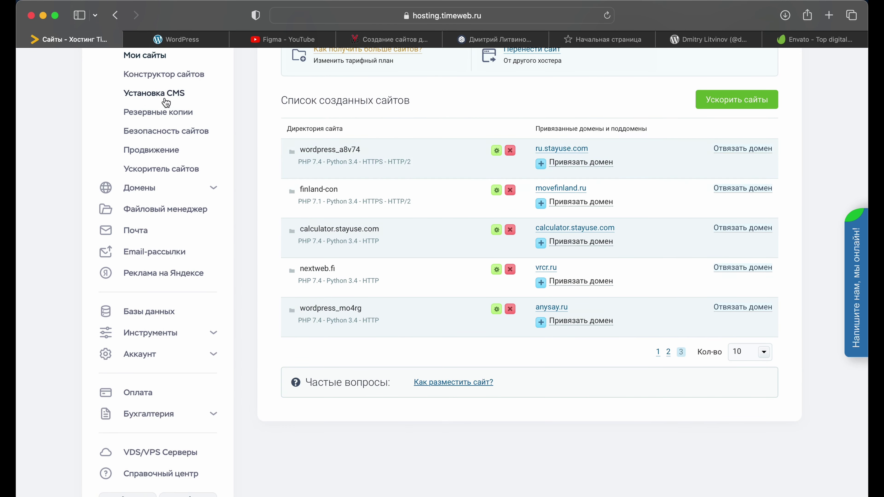
{"action": "scroll", "coordinate": [194, 157], "scroll_direction": "up", "scroll_amount": 4}
Switch to the anysay.ru tab and open the About WordPress page from the admin bar logo
{"action": "left_click", "coordinate": [190, 41]}
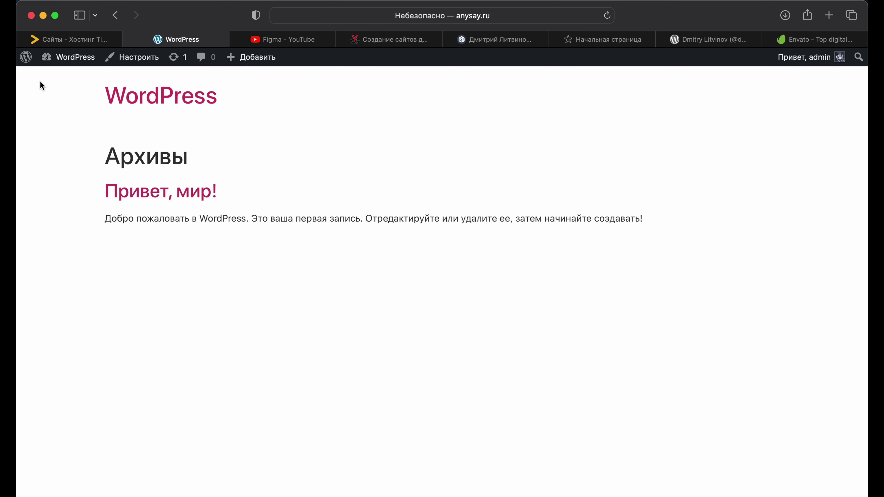
{"action": "left_click", "coordinate": [27, 65]}
{"action": "left_click", "coordinate": [68, 58]}
{"action": "left_click", "coordinate": [282, 39]}
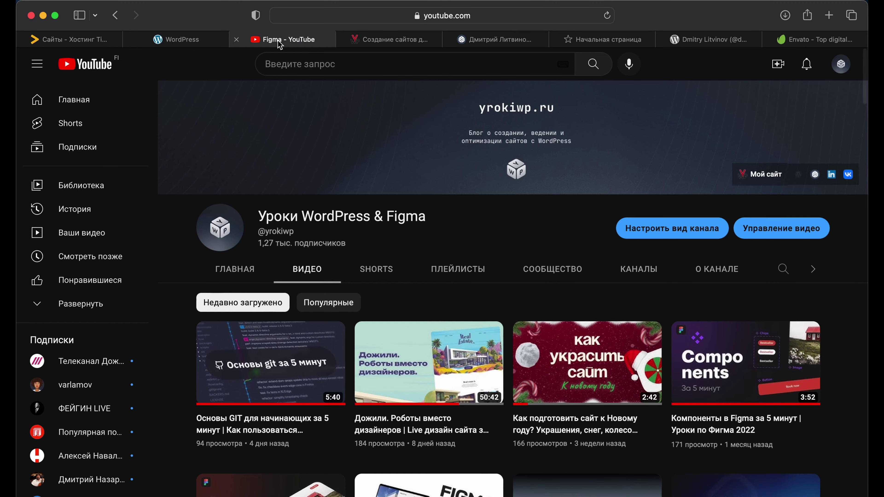
{"action": "scroll", "coordinate": [235, 294], "scroll_direction": "down", "scroll_amount": 5}
{"action": "scroll", "coordinate": [235, 294], "scroll_direction": "up", "scroll_amount": 5}
{"action": "scroll", "coordinate": [235, 294], "scroll_direction": "down", "scroll_amount": 3}
{"action": "scroll", "coordinate": [235, 294], "scroll_direction": "up", "scroll_amount": 3}
{"action": "scroll", "coordinate": [454, 296], "scroll_direction": "down", "scroll_amount": 2}
{"action": "scroll", "coordinate": [454, 293], "scroll_direction": "up", "scroll_amount": 1}
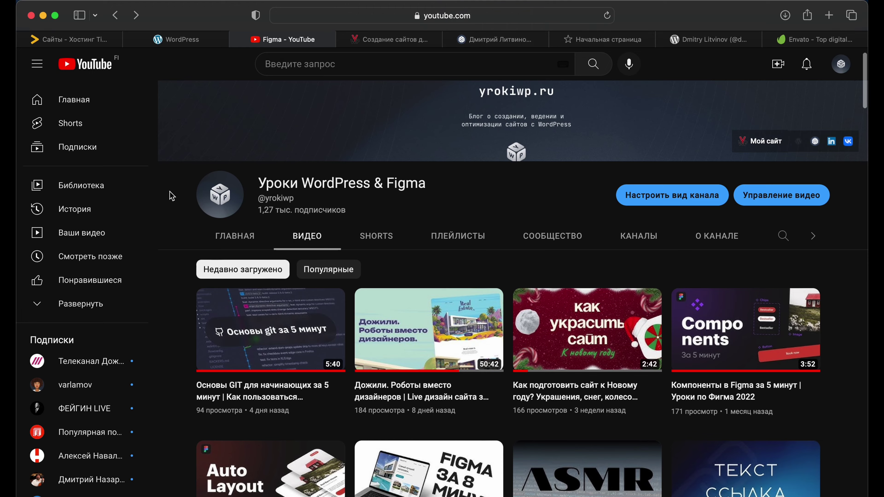
{"action": "scroll", "coordinate": [170, 194], "scroll_direction": "up", "scroll_amount": 1}
{"action": "left_click", "coordinate": [171, 39]}
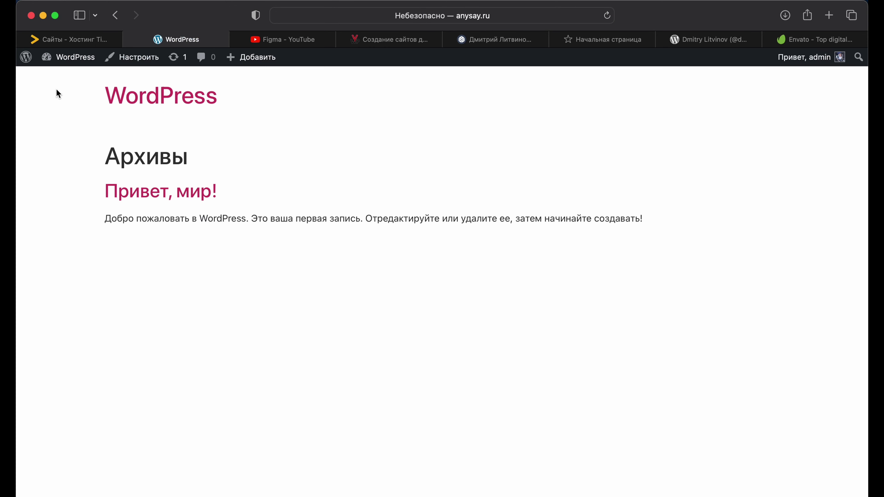
Bulk-delete the Akismet Anti-Spam and Hello Dolly plugins from the installed plugins list
{"action": "left_click", "coordinate": [26, 57]}
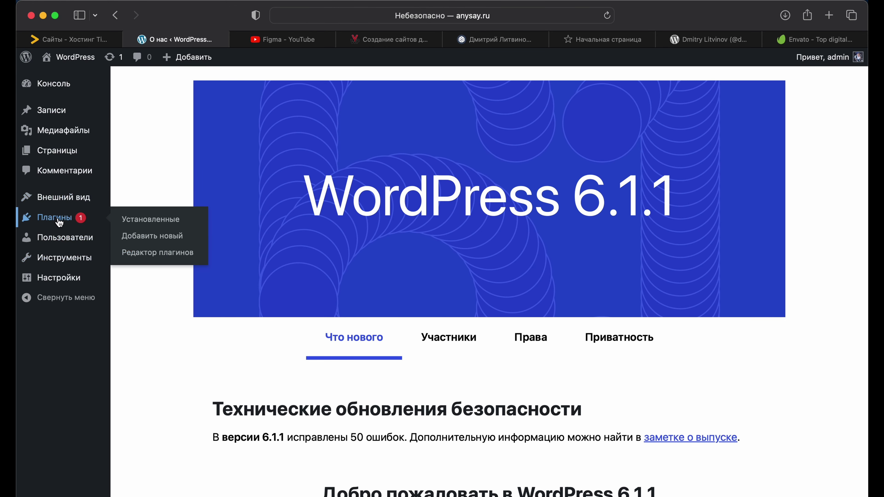
{"action": "left_click", "coordinate": [60, 222]}
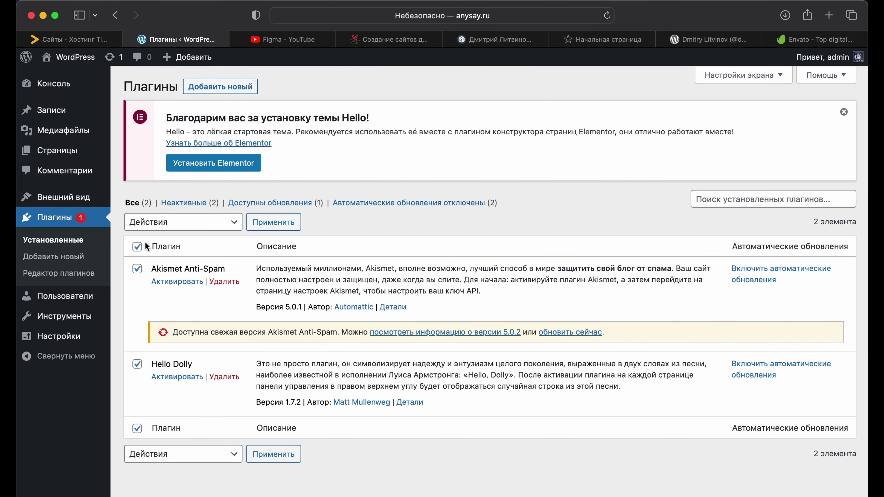
{"action": "left_click", "coordinate": [174, 222]}
{"action": "left_click", "coordinate": [180, 275]}
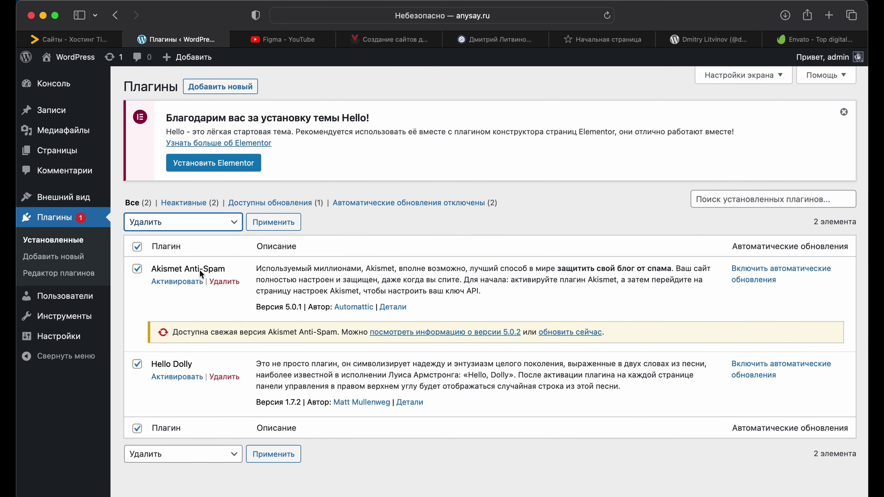
{"action": "scroll", "coordinate": [150, 311], "scroll_direction": "up", "scroll_amount": 5}
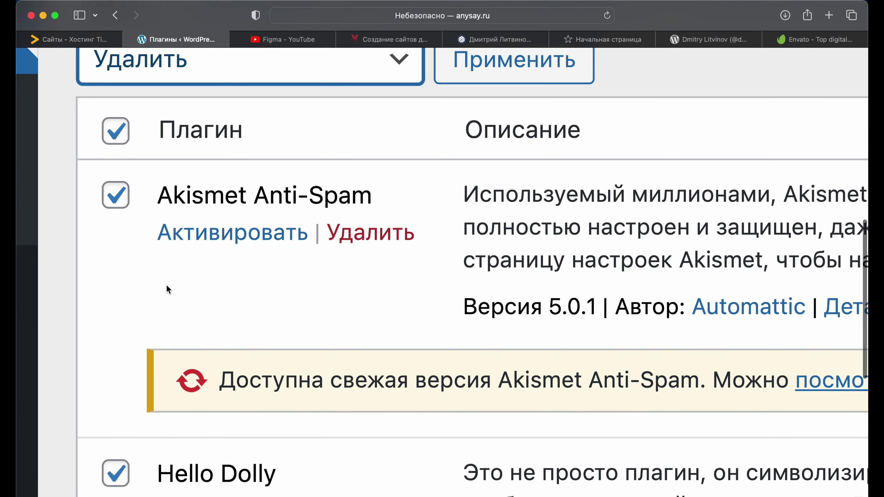
{"action": "left_click_drag", "start_coordinate": [161, 194], "coordinate": [387, 196]}
{"action": "scroll", "coordinate": [409, 198], "scroll_direction": "down", "scroll_amount": 5}
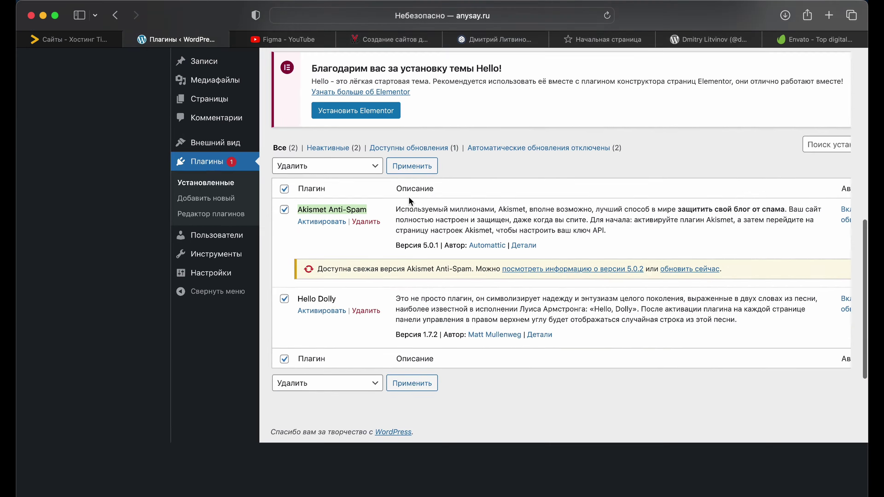
{"action": "left_click", "coordinate": [283, 222]}
{"action": "left_click", "coordinate": [552, 283]}
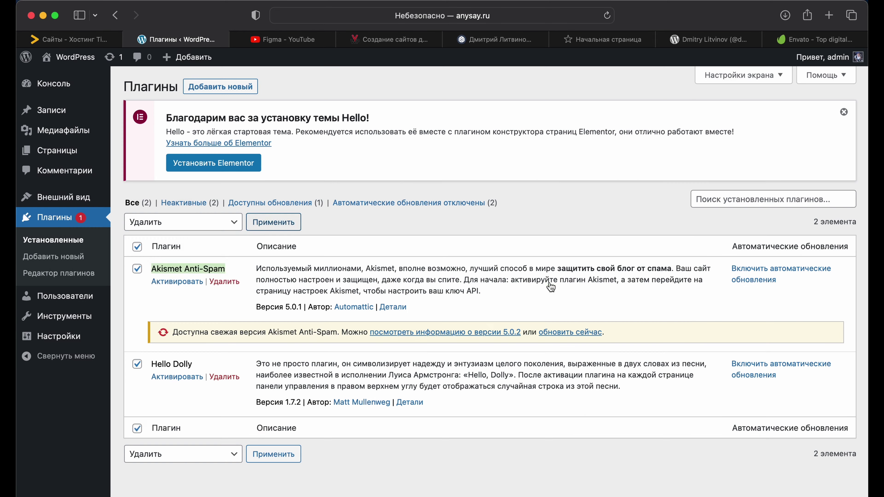
{"action": "left_click", "coordinate": [222, 91]}
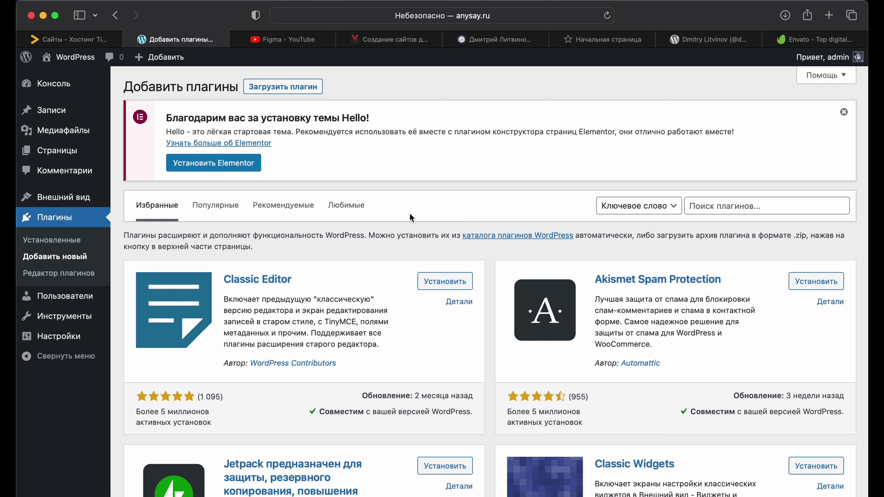
Search the plugin directory for 'el' and install the Elementor page builder
{"action": "left_click", "coordinate": [721, 210]}
{"action": "type", "text": "elementor"}
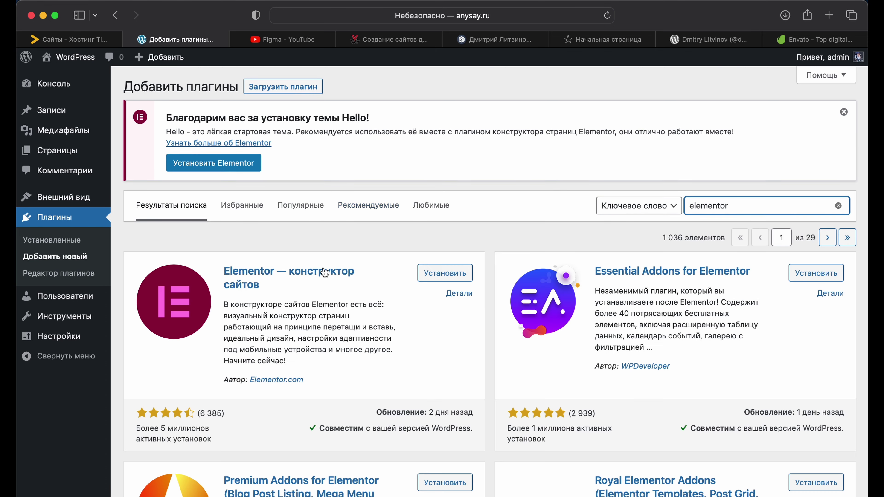
{"action": "scroll", "coordinate": [315, 275], "scroll_direction": "down", "scroll_amount": 2}
{"action": "scroll", "coordinate": [124, 377], "scroll_direction": "up", "scroll_amount": 5}
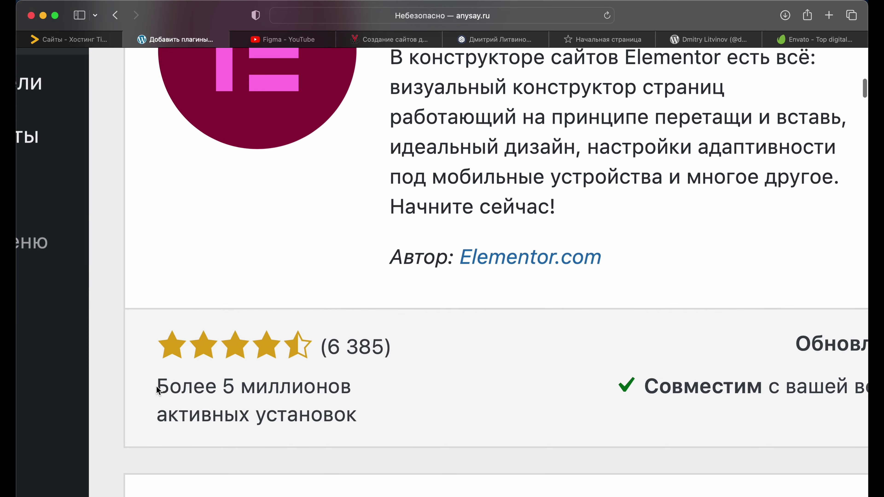
{"action": "scroll", "coordinate": [377, 416], "scroll_direction": "down", "scroll_amount": 5}
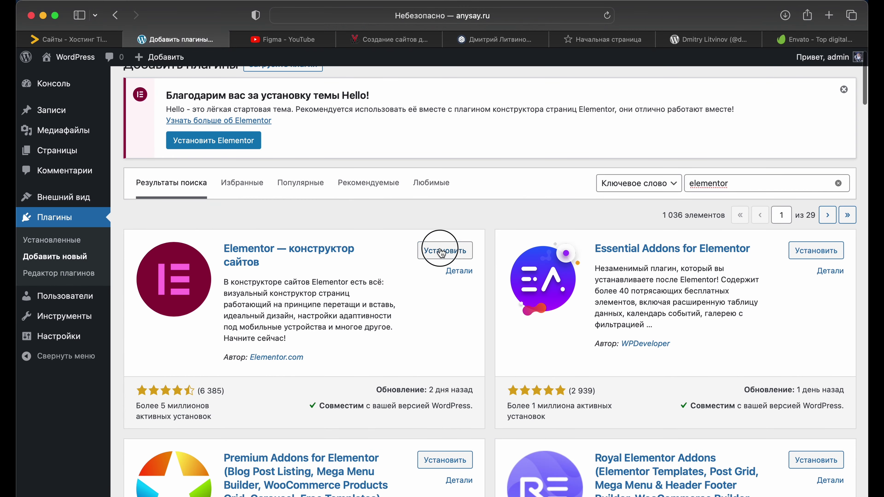
{"action": "left_click", "coordinate": [421, 251]}
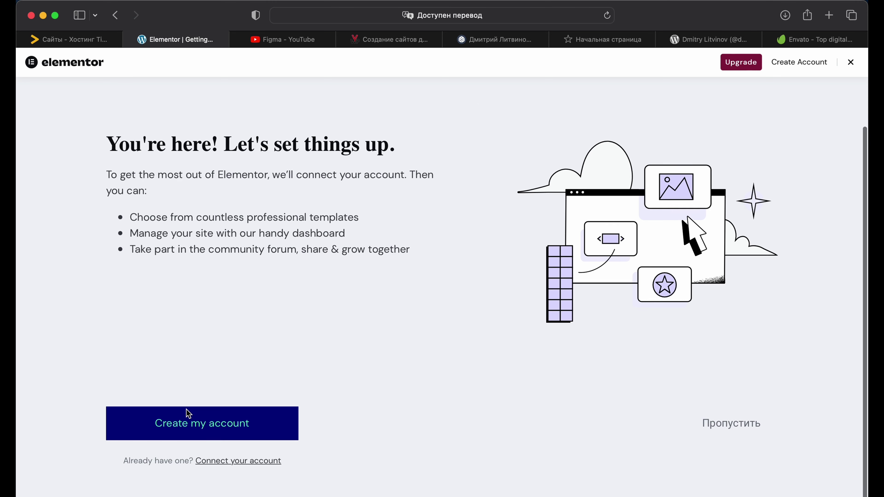
Skip the Elementor account, site name and site logo onboarding steps to reach the editor
{"action": "left_click", "coordinate": [725, 426]}
{"action": "left_click", "coordinate": [725, 480]}
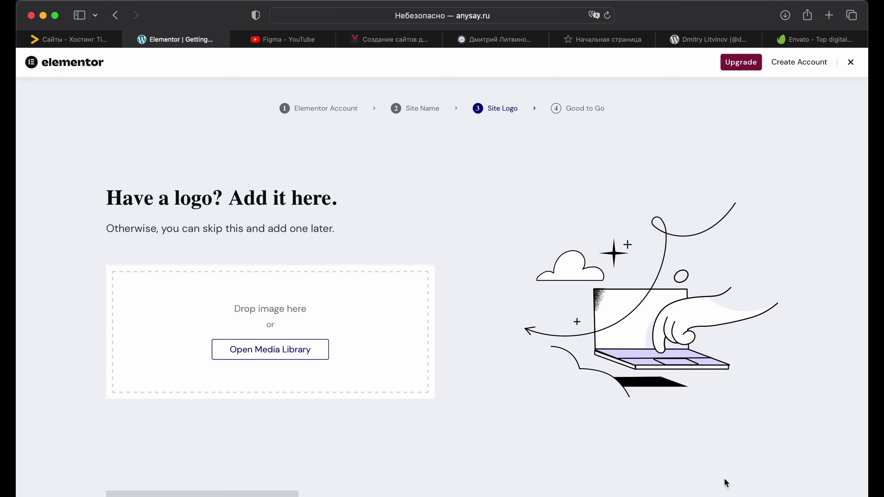
{"action": "left_click", "coordinate": [722, 454]}
{"action": "scroll", "coordinate": [708, 456], "scroll_direction": "down", "scroll_amount": 3}
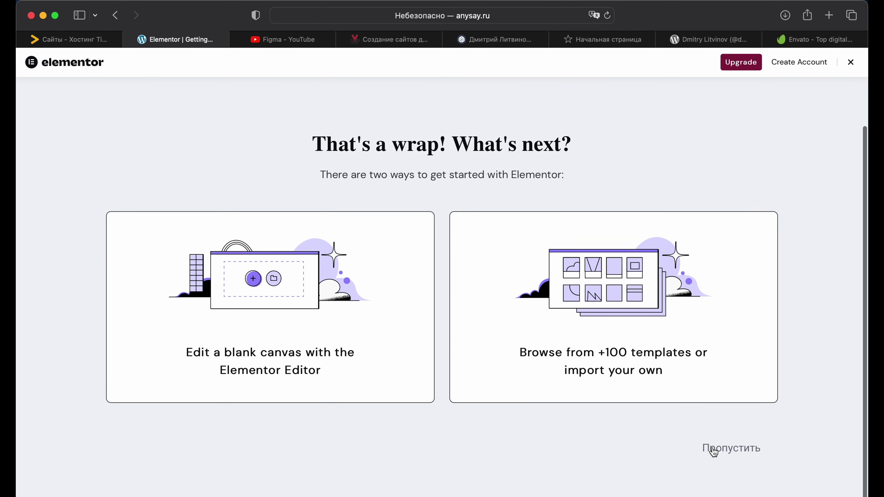
{"action": "left_click", "coordinate": [711, 453]}
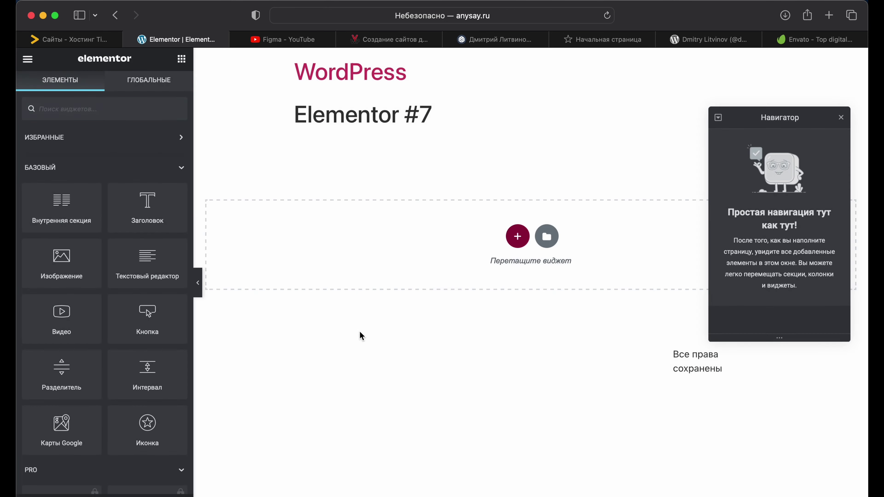
Preview the blank Elementor #7 page, then go to the anysay.ru front page and inspect its text
{"action": "left_click", "coordinate": [27, 59]}
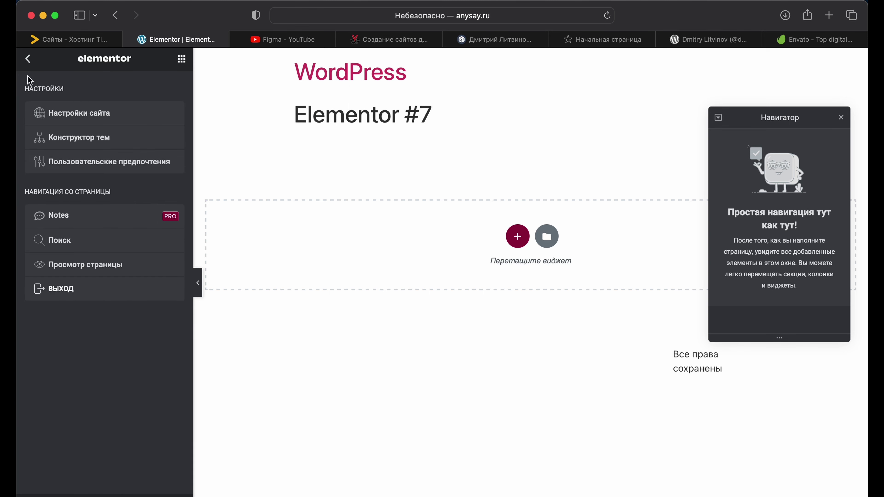
{"action": "left_click", "coordinate": [79, 269]}
{"action": "mouse_move", "coordinate": [25, 61]}
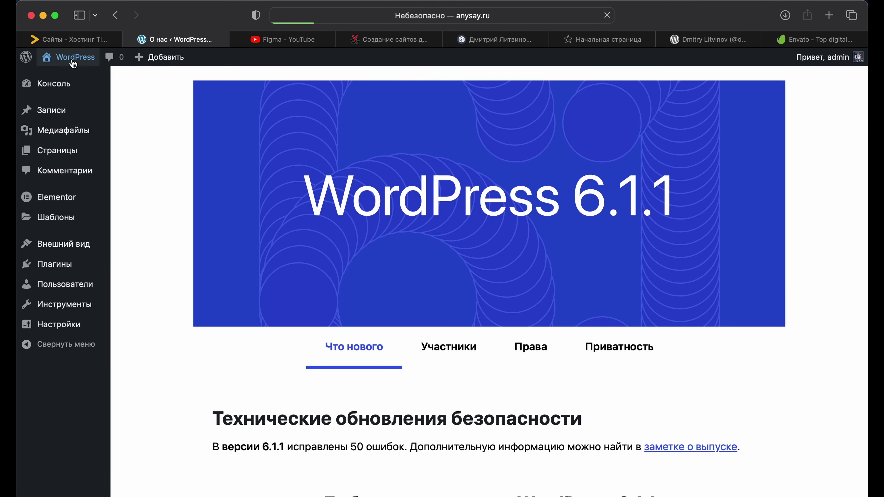
{"action": "left_click", "coordinate": [71, 59]}
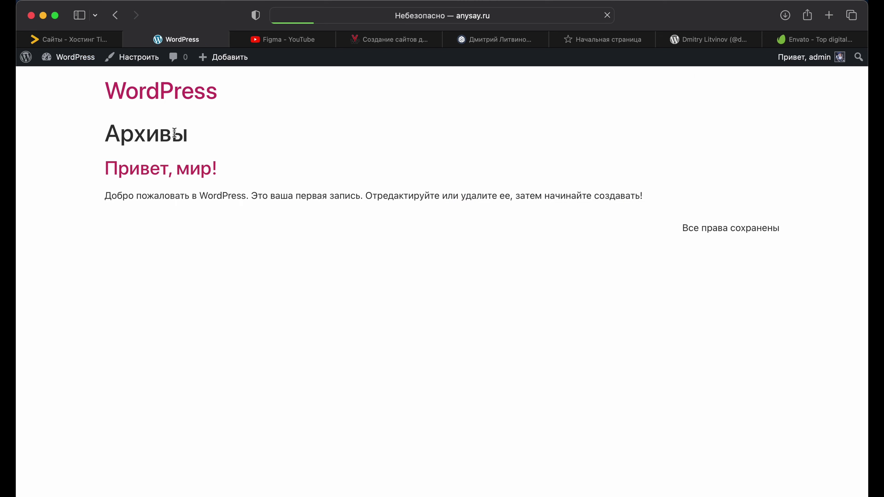
{"action": "left_click_drag", "start_coordinate": [104, 83], "coordinate": [634, 271]}
{"action": "left_click_drag", "start_coordinate": [84, 89], "coordinate": [560, 247]}
{"action": "left_click", "coordinate": [560, 247]}
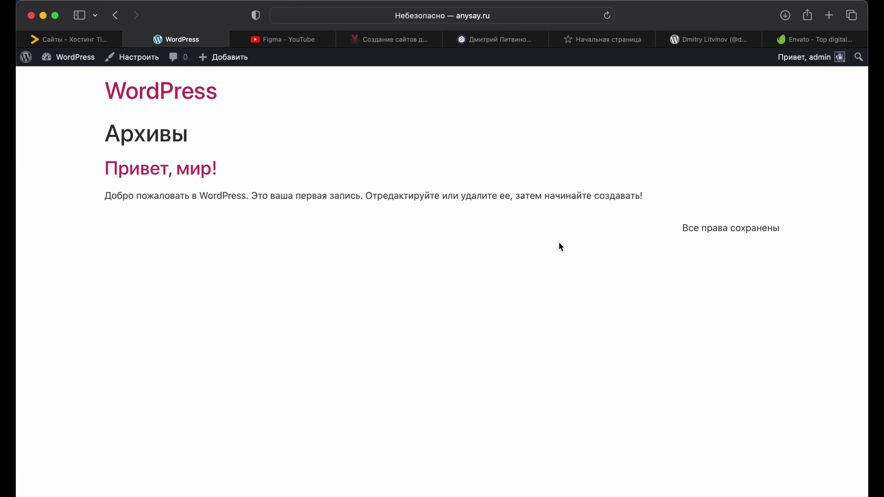
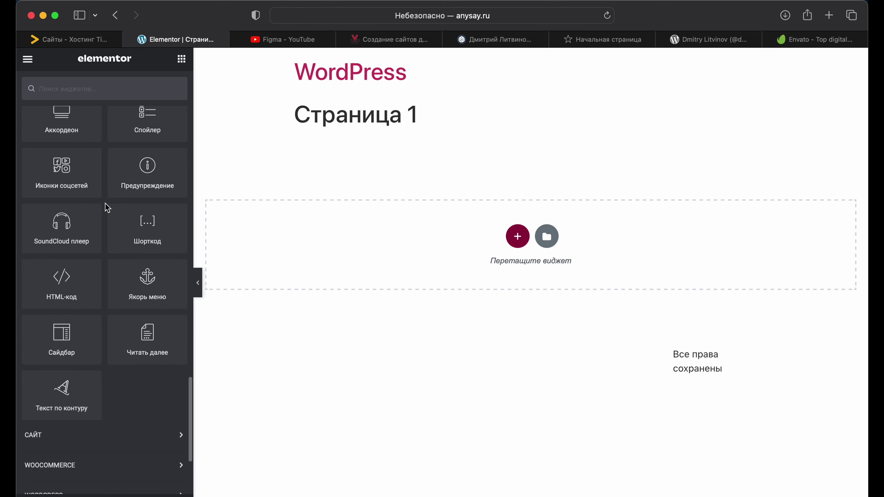
Add a new single-column section below the Страница 1 title
{"action": "scroll", "coordinate": [108, 208], "scroll_direction": "up", "scroll_amount": 5}
{"action": "scroll", "coordinate": [108, 209], "scroll_direction": "up", "scroll_amount": 10}
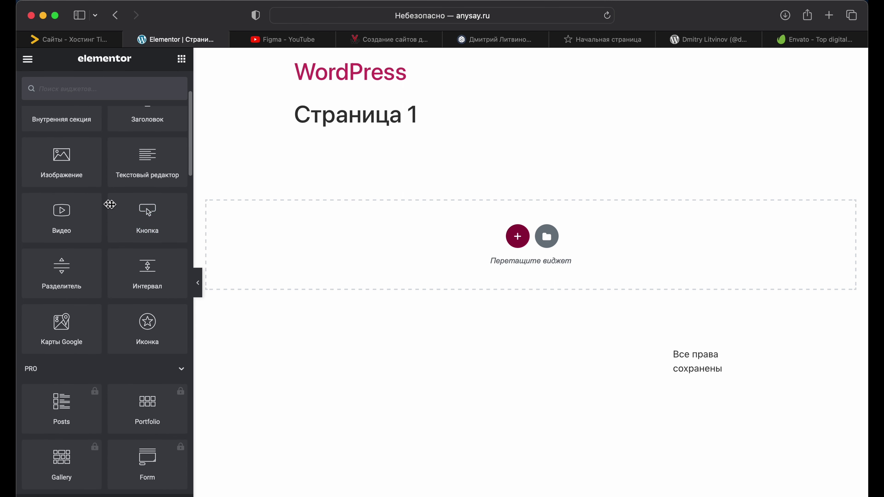
{"action": "scroll", "coordinate": [74, 177], "scroll_direction": "up", "scroll_amount": 3}
{"action": "left_click", "coordinate": [513, 229]}
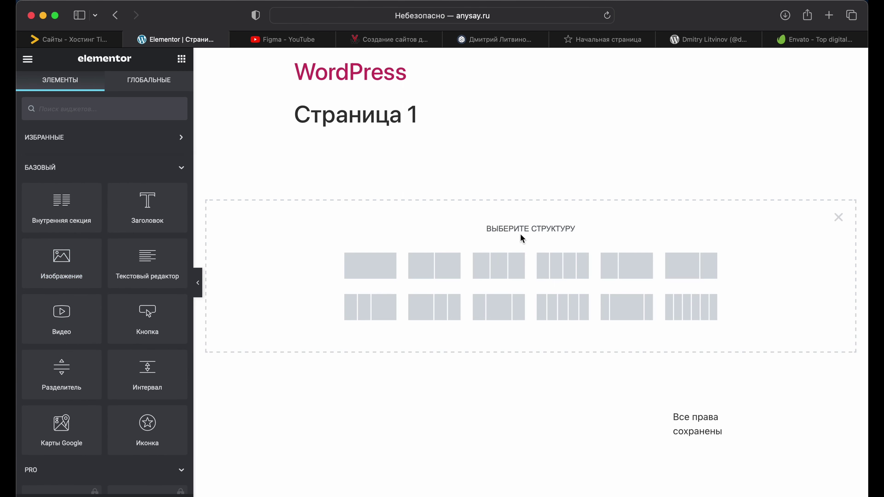
{"action": "left_click", "coordinate": [840, 216]}
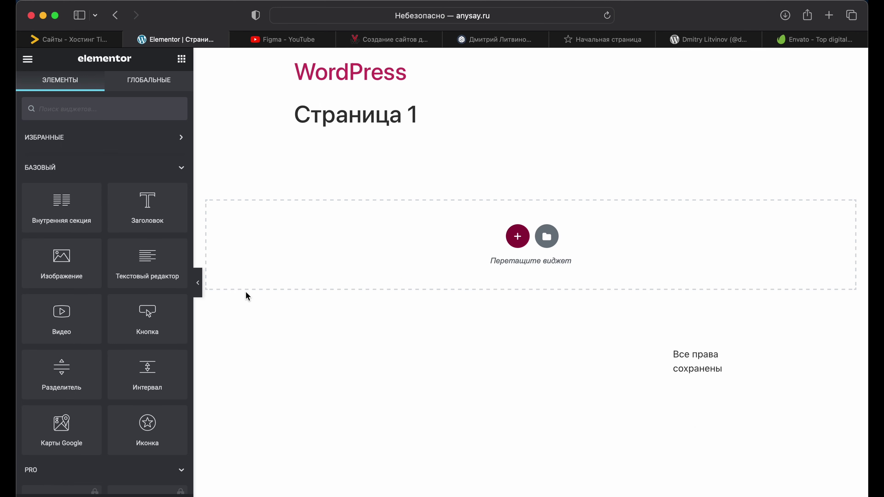
{"action": "left_click", "coordinate": [516, 236]}
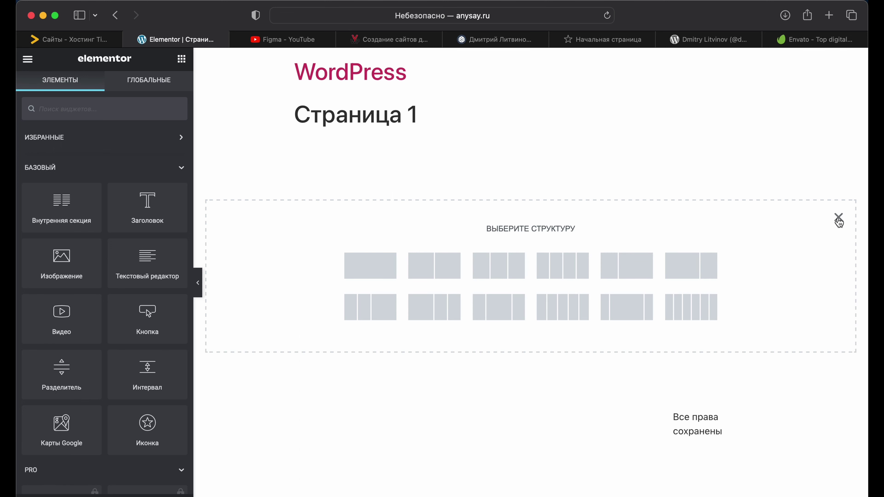
{"action": "left_click", "coordinate": [838, 217]}
{"action": "left_click", "coordinate": [516, 236]}
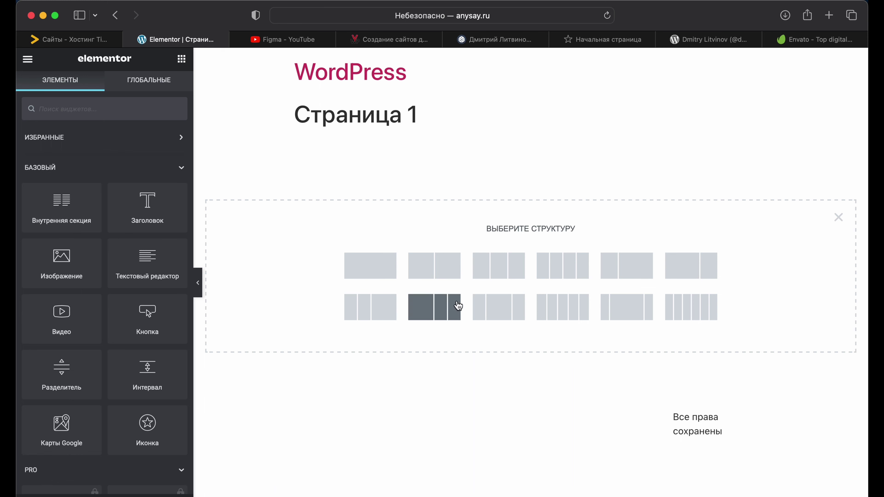
{"action": "left_click", "coordinate": [391, 272]}
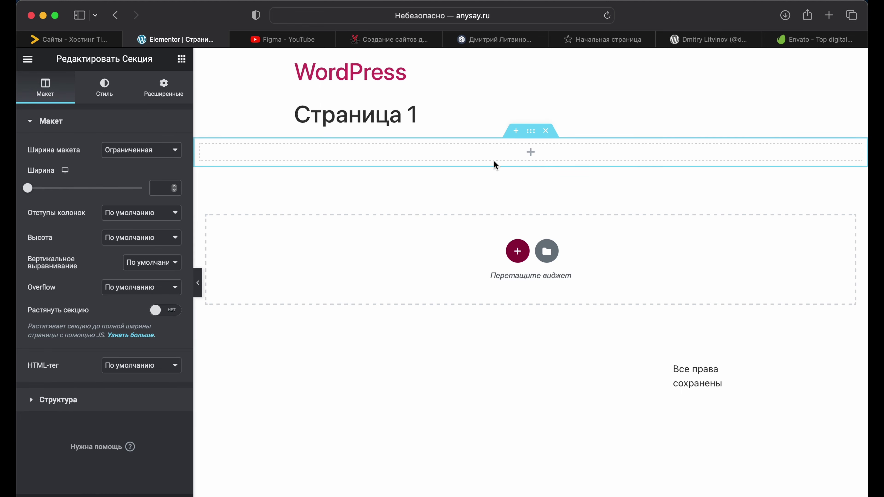
Drag a two-column Внутренняя секция into the section, delete it, and add it again
{"action": "left_click", "coordinate": [497, 151]}
{"action": "left_click_drag", "start_coordinate": [62, 207], "coordinate": [352, 155]}
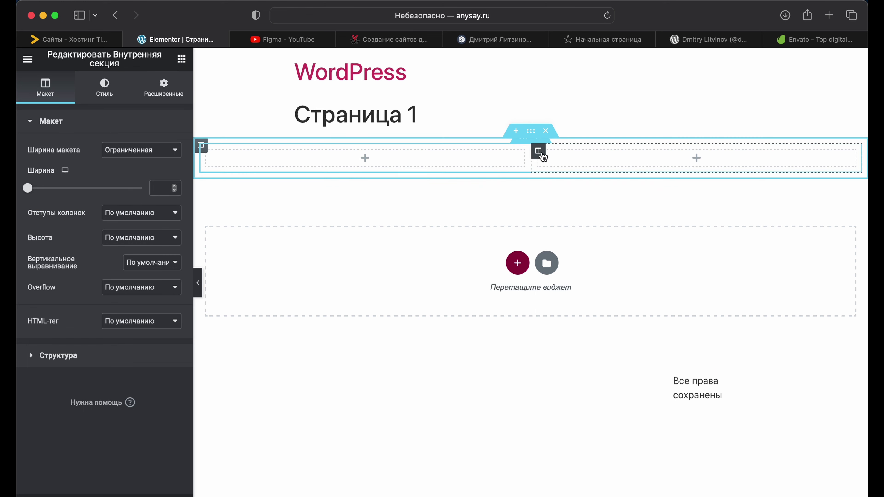
{"action": "left_click", "coordinate": [538, 136]}
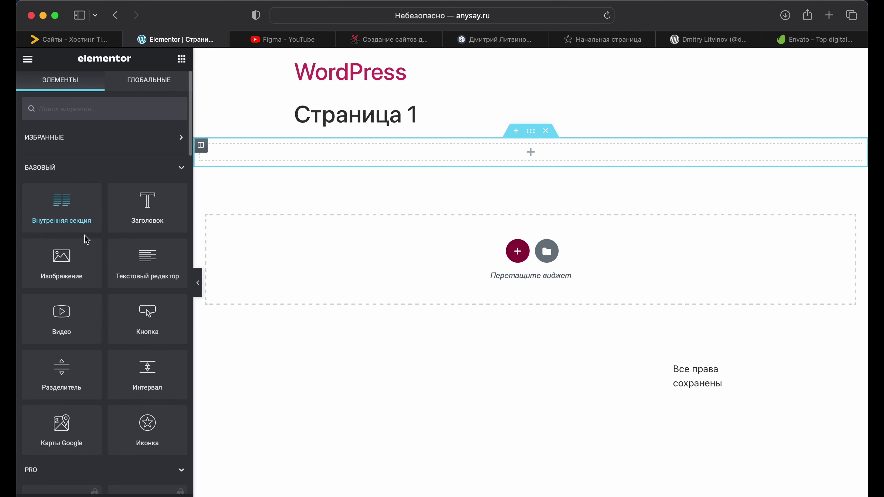
{"action": "left_click_drag", "start_coordinate": [52, 222], "coordinate": [474, 155]}
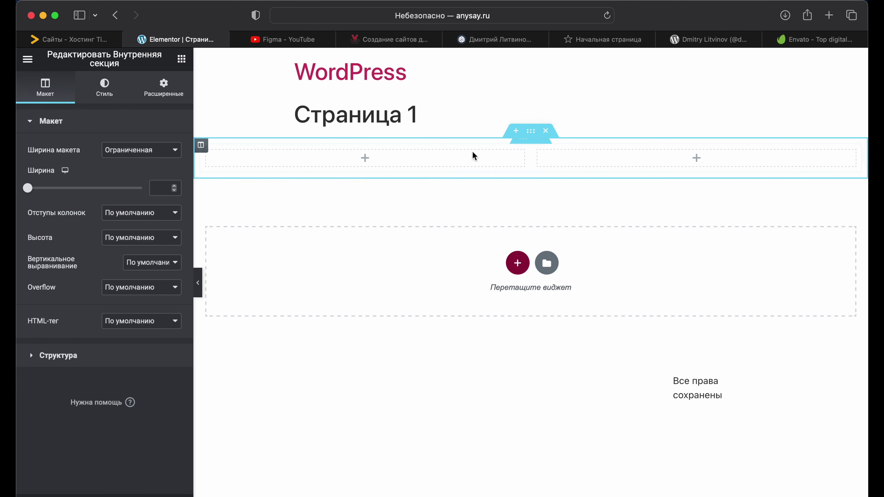
{"action": "left_click", "coordinate": [436, 164]}
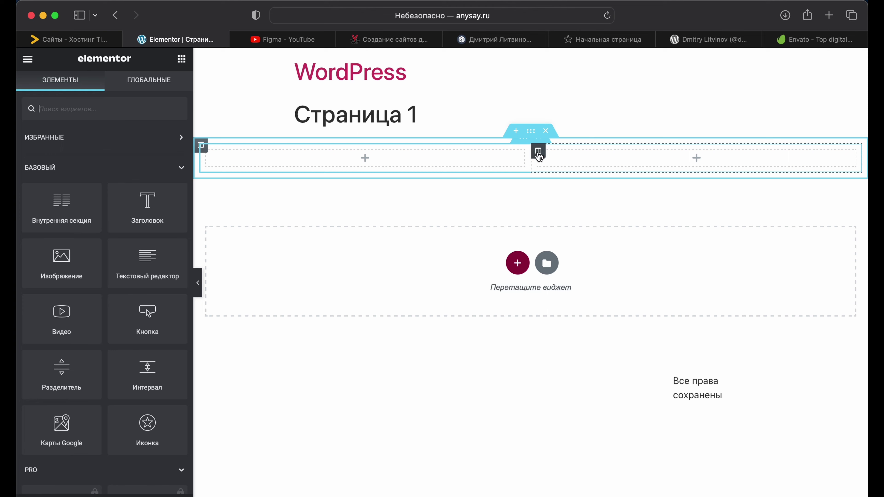
Experiment with duplicating and deleting columns, then re-add a fresh two-column inner section
{"action": "right_click", "coordinate": [538, 151]}
{"action": "left_click", "coordinate": [560, 178]}
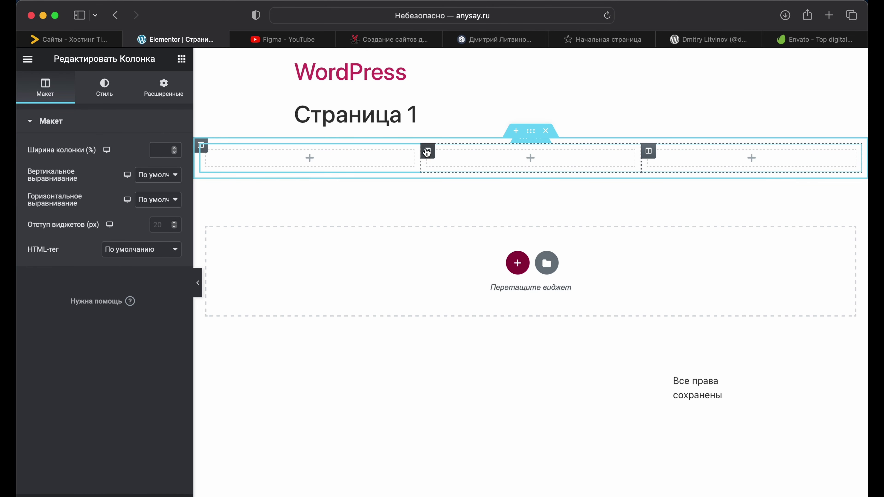
{"action": "right_click", "coordinate": [426, 151]}
{"action": "left_click", "coordinate": [460, 341]}
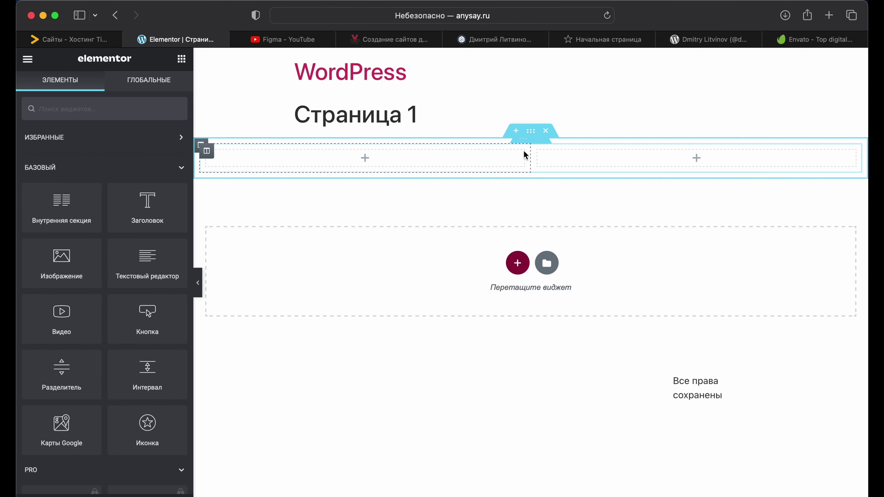
{"action": "right_click", "coordinate": [539, 152]}
{"action": "left_click", "coordinate": [565, 342]}
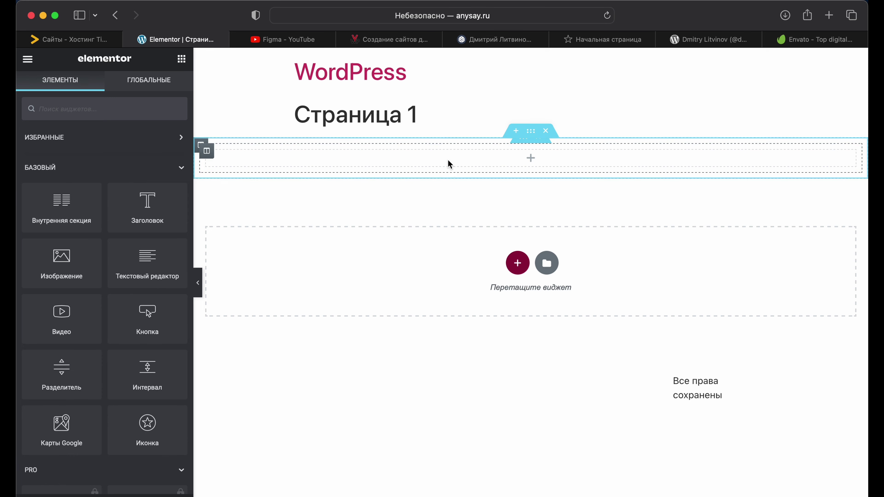
{"action": "left_click_drag", "start_coordinate": [412, 158], "coordinate": [340, 166]}
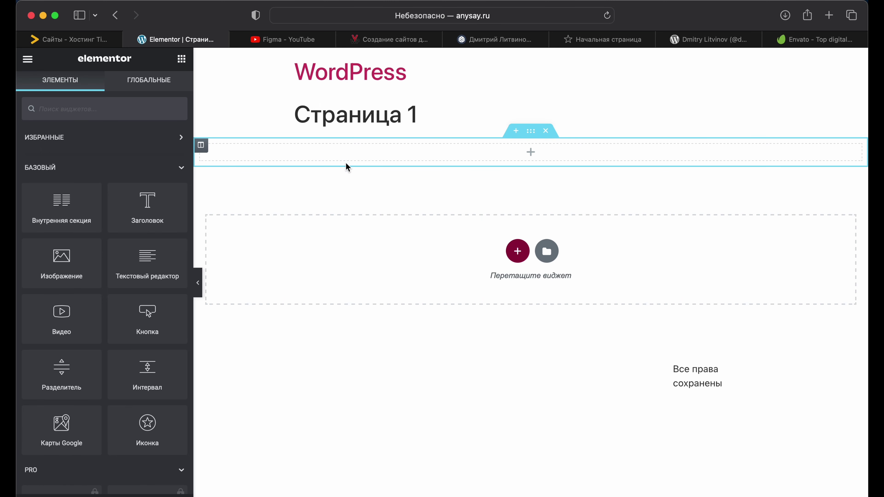
{"action": "left_click_drag", "start_coordinate": [347, 167], "coordinate": [349, 164]}
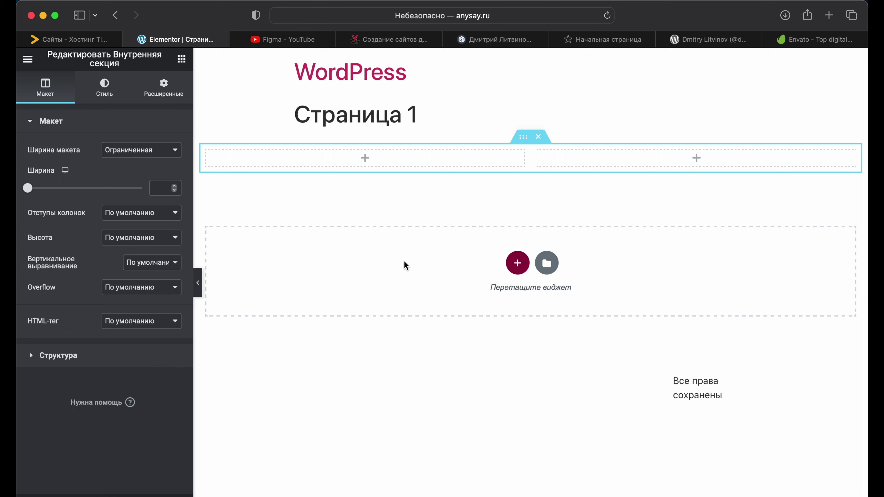
{"action": "left_click", "coordinate": [582, 164]}
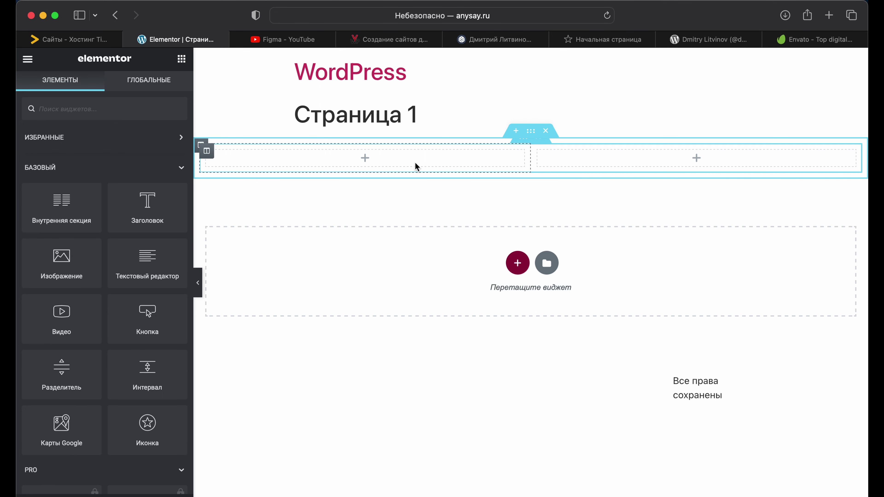
Drop an Изображение widget into the right column and a Заголовок into the left
{"action": "left_click_drag", "start_coordinate": [62, 261], "coordinate": [607, 163]}
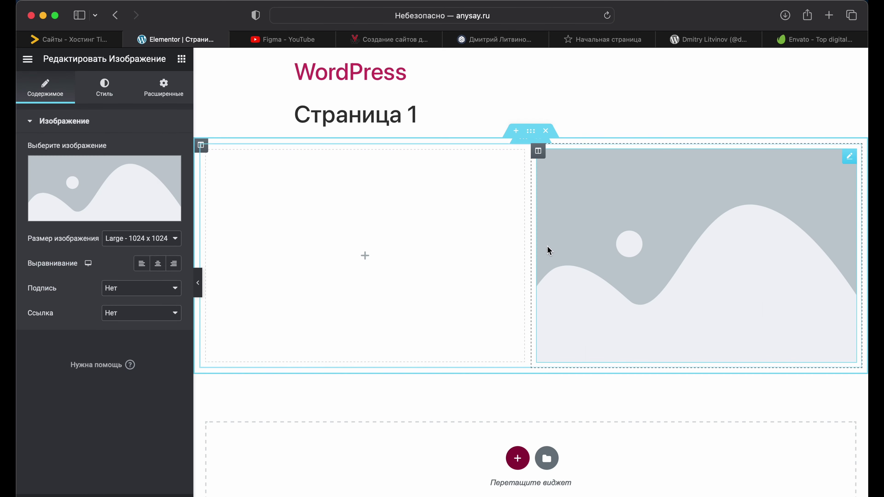
{"action": "left_click", "coordinate": [182, 59]}
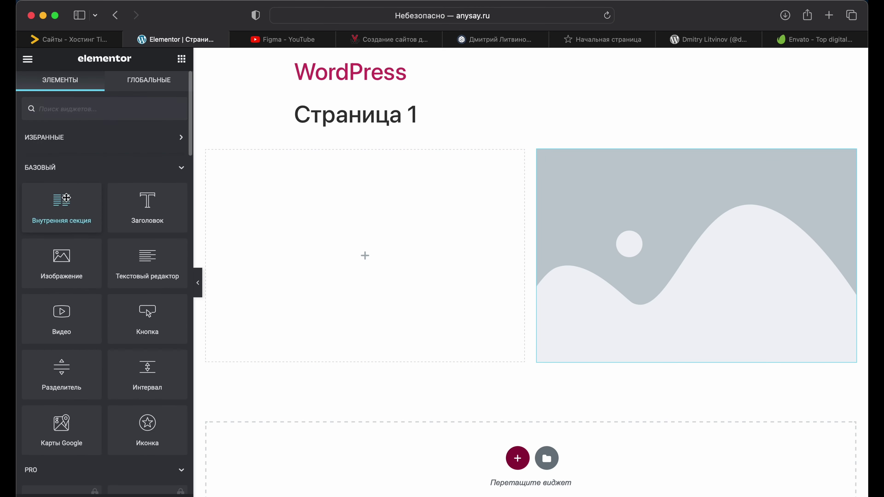
{"action": "left_click_drag", "start_coordinate": [146, 211], "coordinate": [343, 217]}
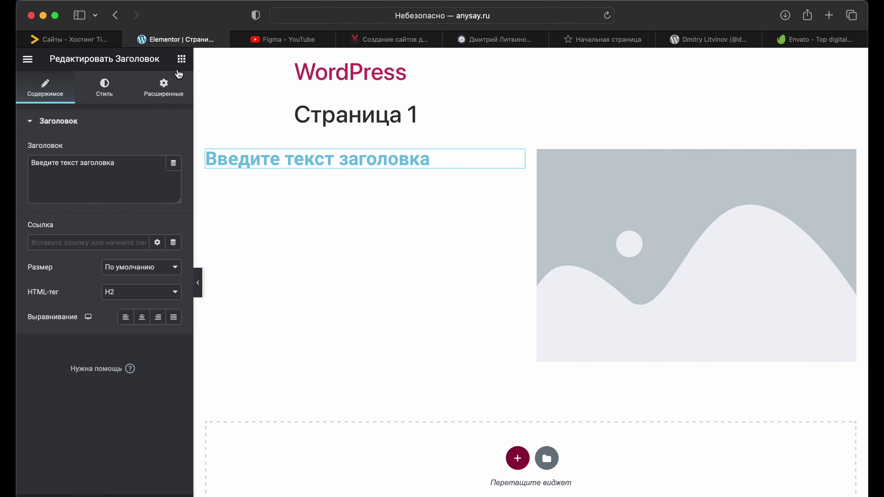
Add a Текстовый редактор block under the heading and a Кнопка below it, then preview
{"action": "left_click", "coordinate": [181, 59]}
{"action": "left_click_drag", "start_coordinate": [141, 269], "coordinate": [306, 150]}
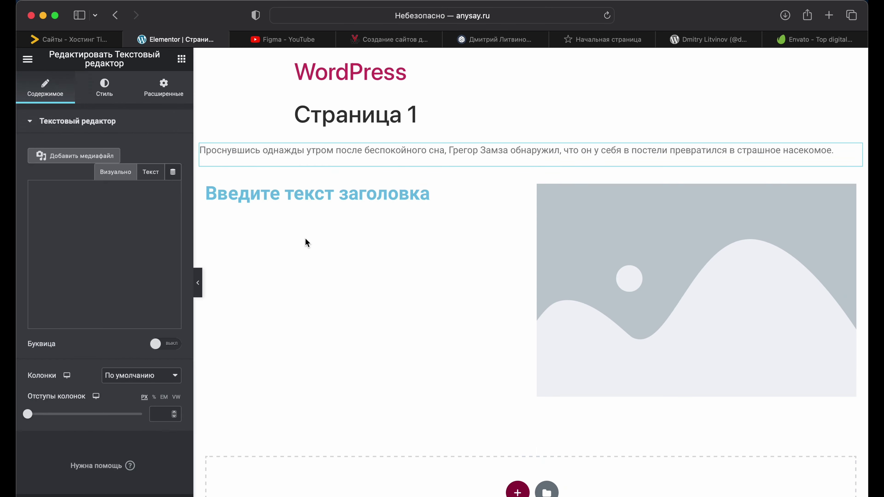
{"action": "left_click_drag", "start_coordinate": [828, 150], "coordinate": [417, 195]}
{"action": "left_click_drag", "start_coordinate": [519, 183], "coordinate": [421, 202]}
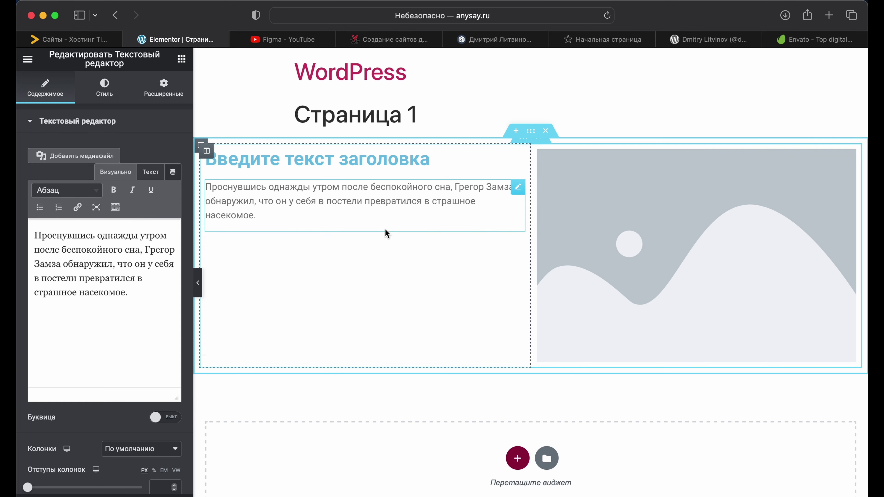
{"action": "left_click", "coordinate": [181, 59]}
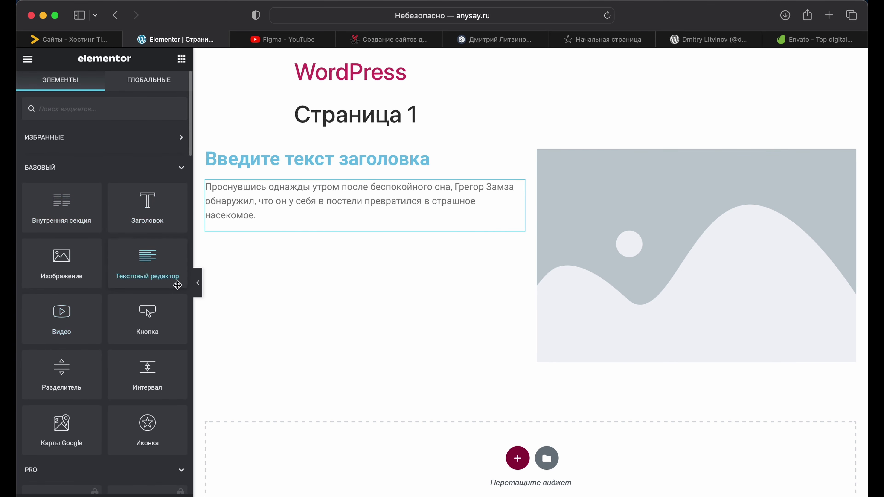
{"action": "left_click_drag", "start_coordinate": [147, 318], "coordinate": [269, 261]}
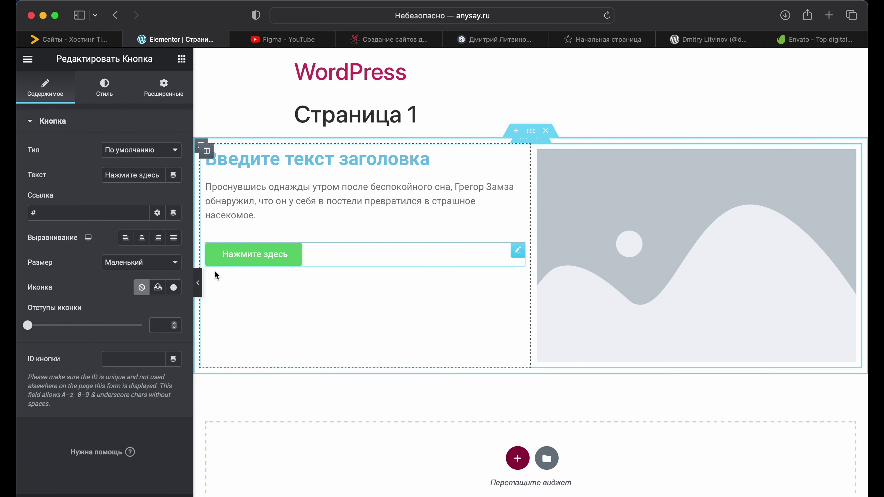
{"action": "left_click", "coordinate": [197, 282]}
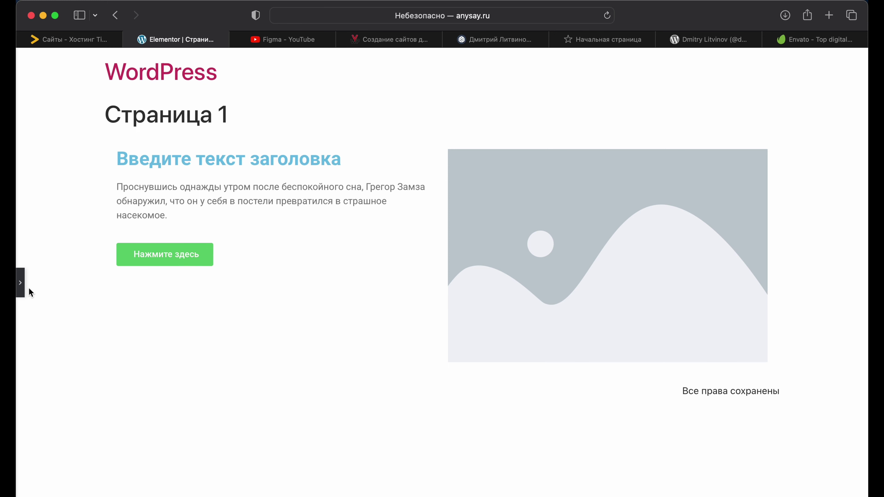
Restore the editor panel and open the left column's Редактировать Колонка settings
{"action": "left_click", "coordinate": [20, 284]}
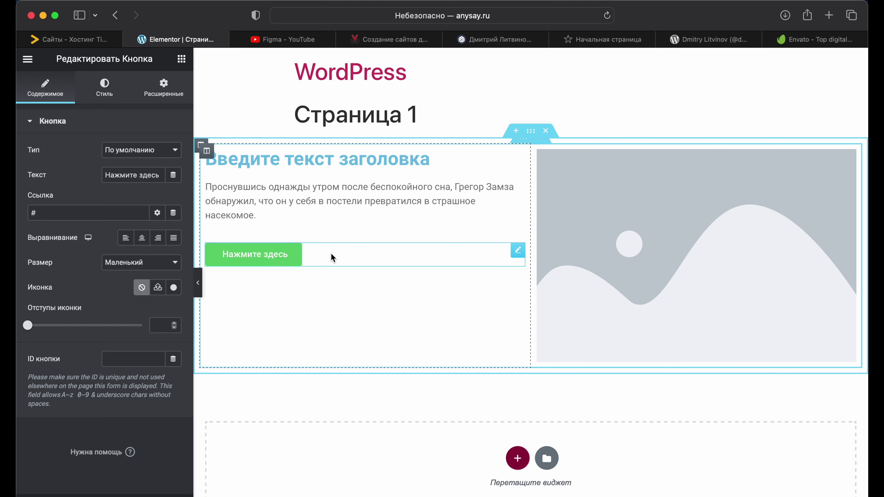
{"action": "left_click", "coordinate": [198, 283]}
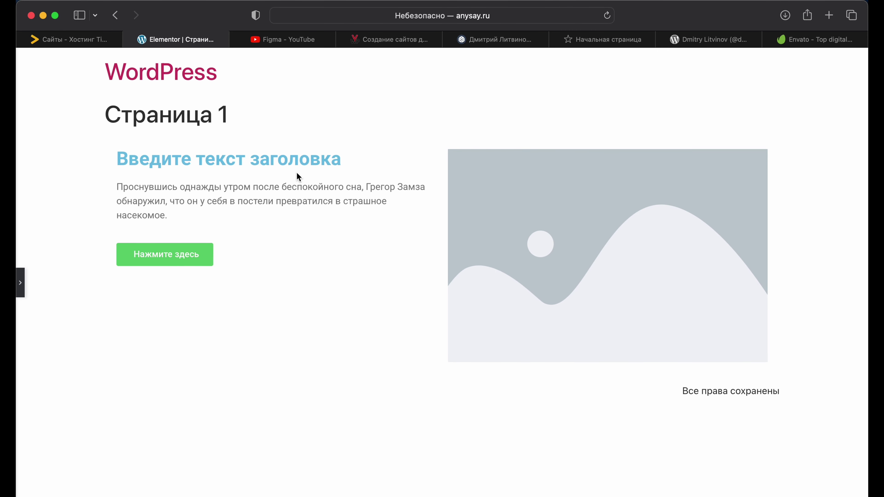
{"action": "left_click", "coordinate": [26, 278]}
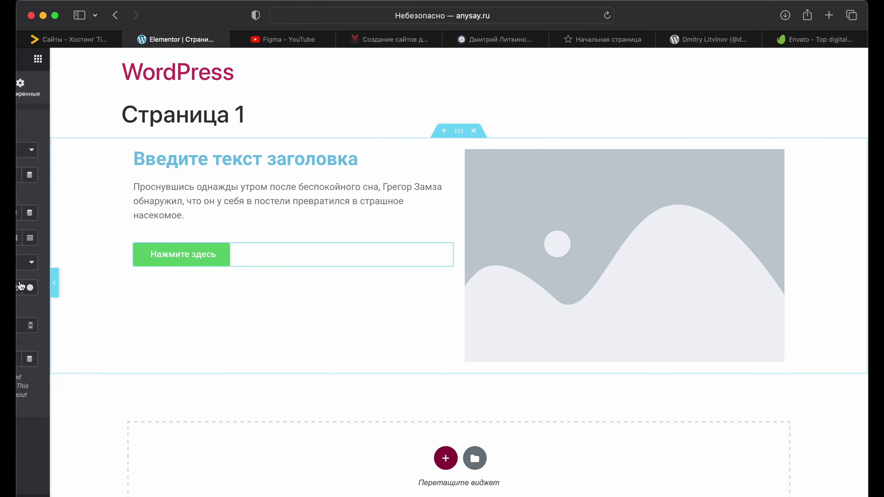
{"action": "left_click", "coordinate": [197, 282]}
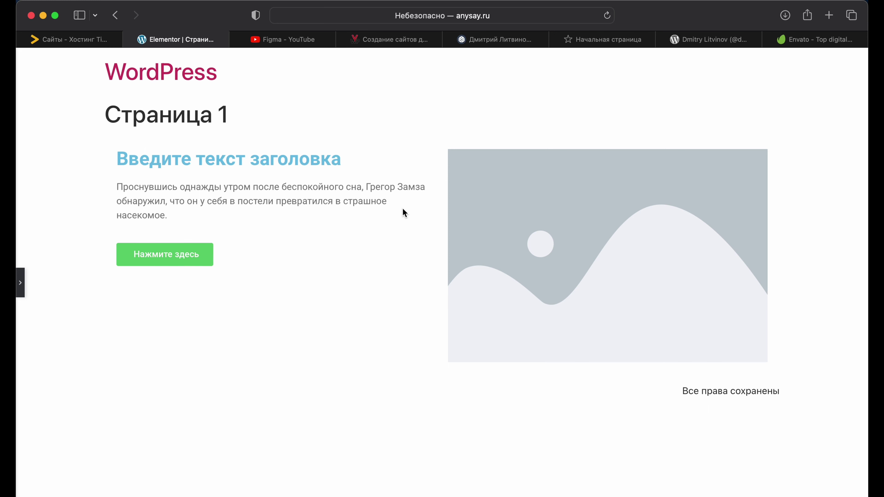
{"action": "left_click", "coordinate": [20, 279]}
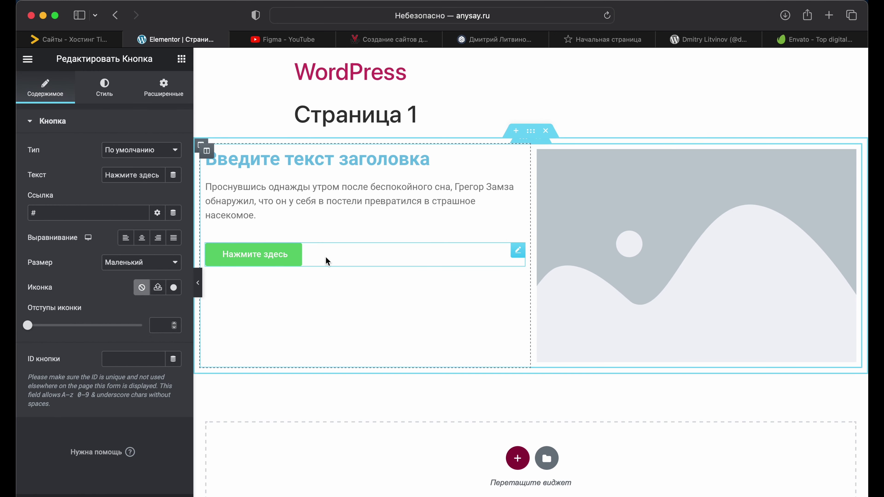
{"action": "left_click", "coordinate": [206, 151]}
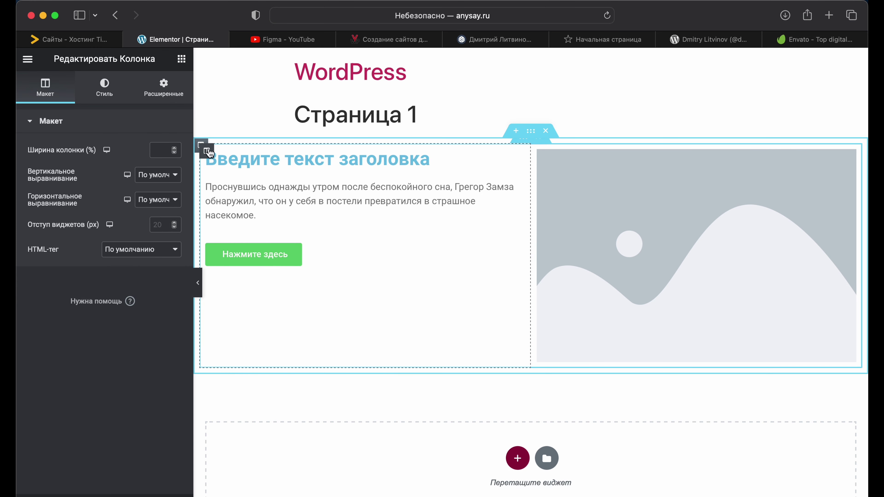
Set the left column's vertical alignment to Посередине (Middle), then select the heading widget
{"action": "left_click", "coordinate": [152, 175]}
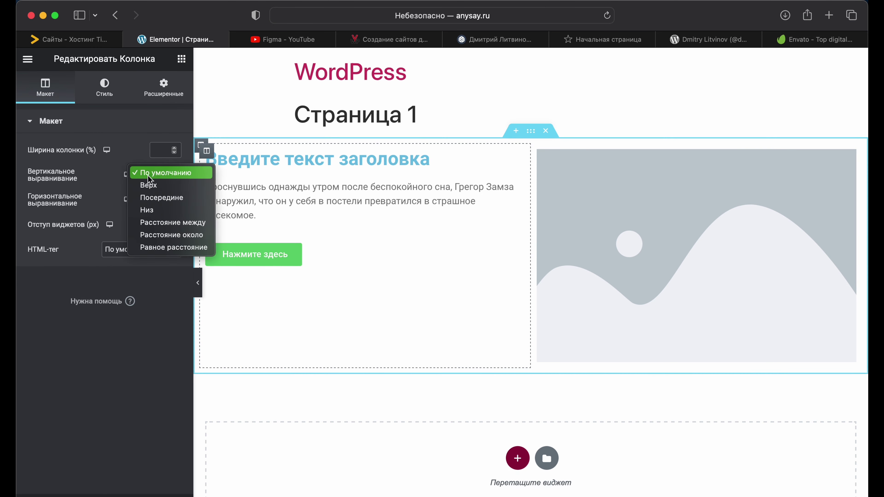
{"action": "left_click", "coordinate": [156, 198]}
{"action": "left_click", "coordinate": [198, 283]}
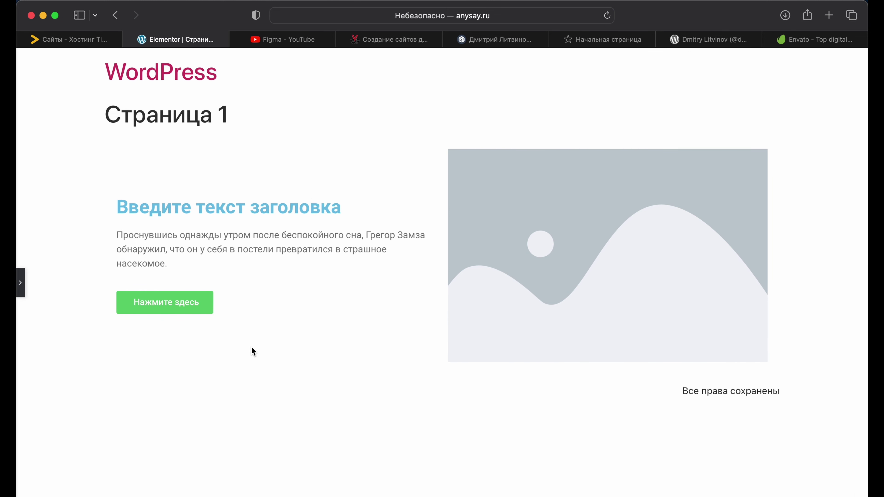
{"action": "left_click", "coordinate": [21, 283]}
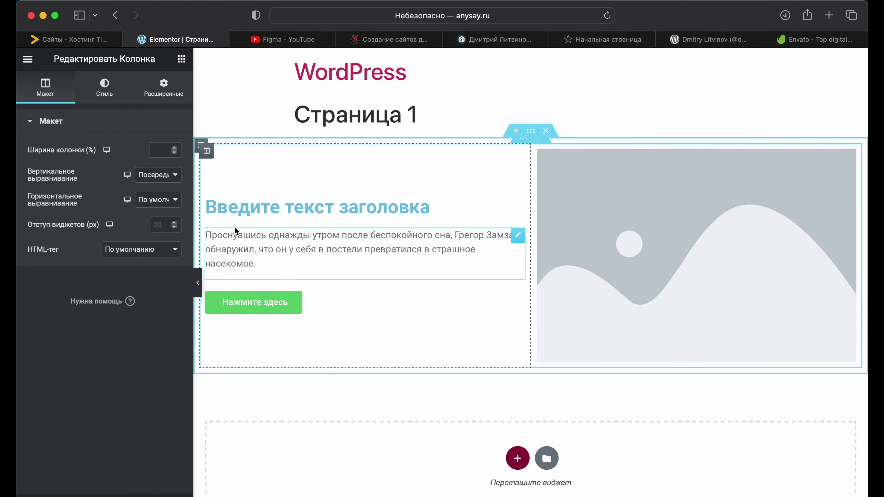
{"action": "left_click", "coordinate": [256, 208]}
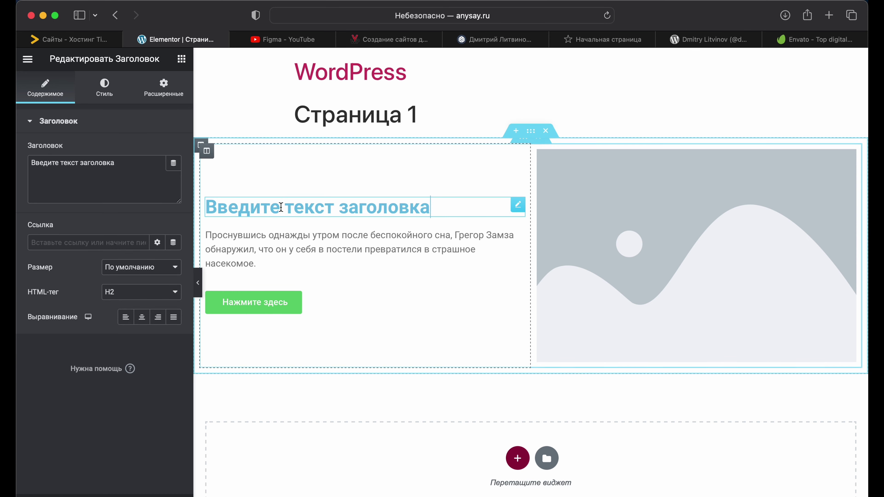
{"action": "left_click", "coordinate": [245, 252]}
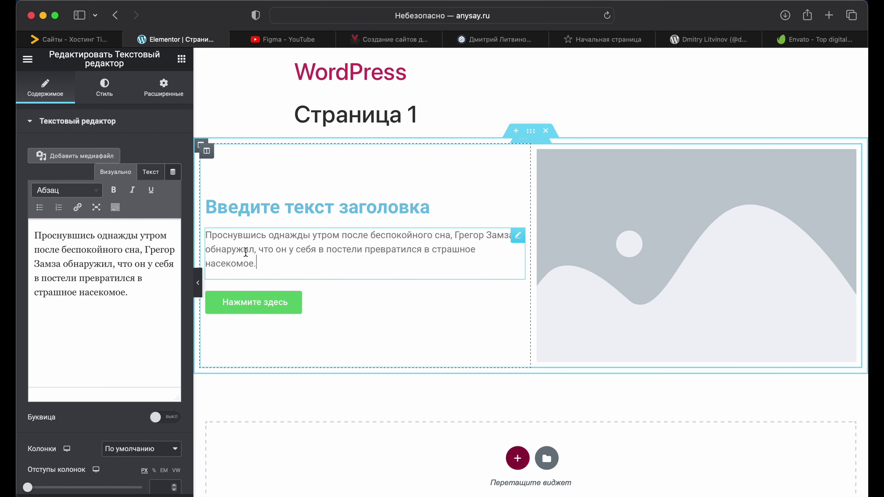
{"action": "left_click", "coordinate": [278, 209]}
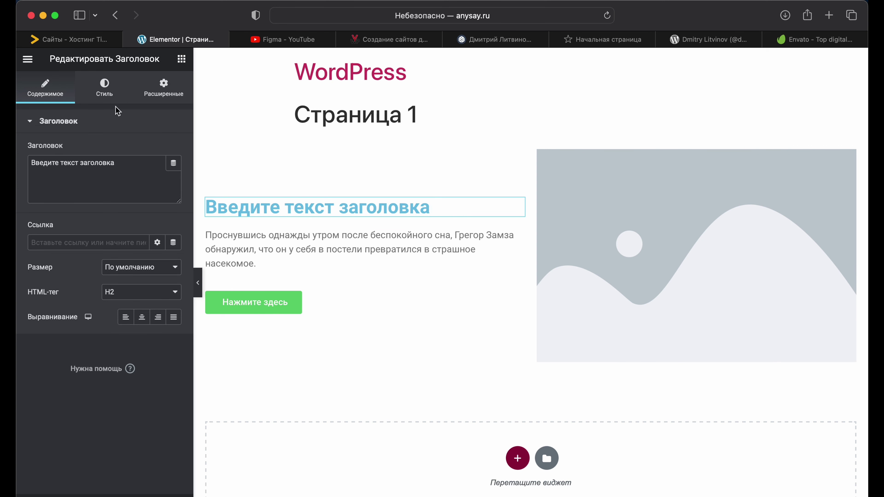
Set the heading's text colour to black (#000000) on its Style tab
{"action": "triple_click", "coordinate": [211, 209]}
{"action": "left_click", "coordinate": [238, 208]}
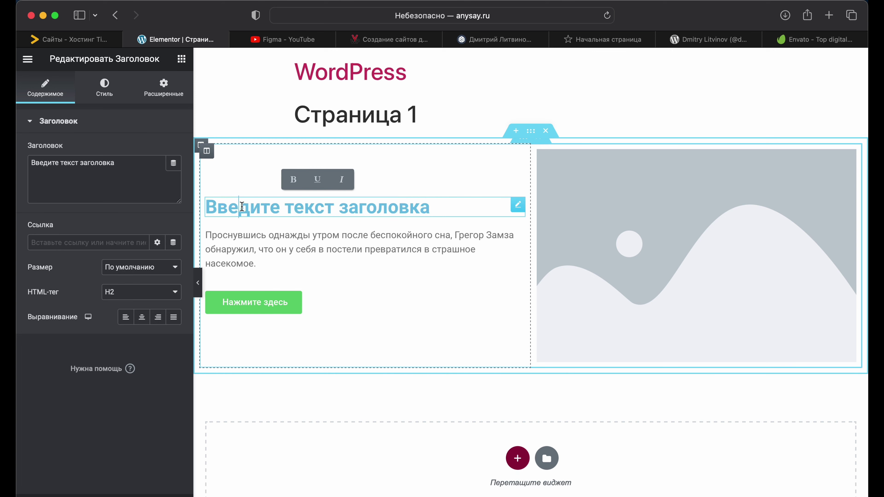
{"action": "triple_click", "coordinate": [242, 206]}
{"action": "triple_click", "coordinate": [242, 206]}
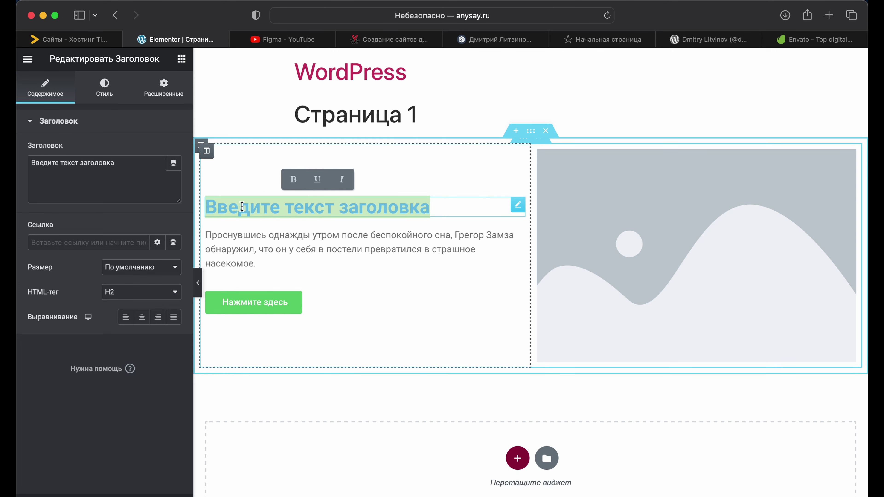
{"action": "left_click", "coordinate": [118, 97]}
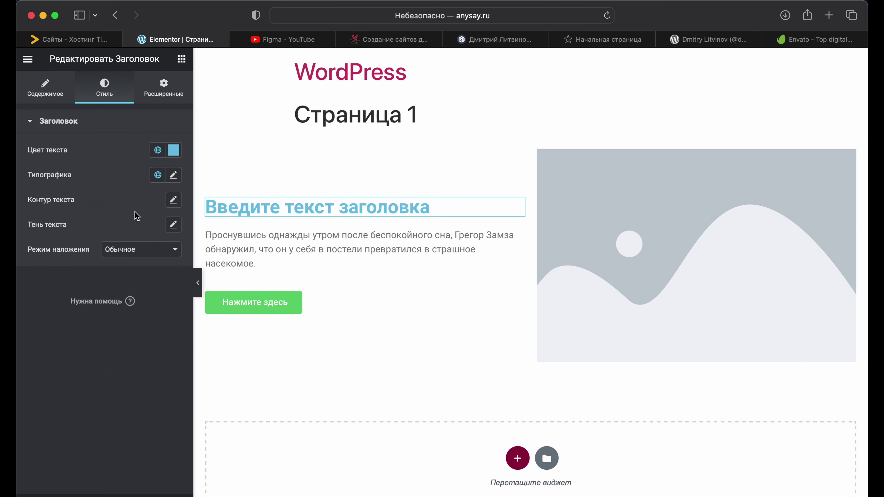
{"action": "left_click", "coordinate": [173, 173]}
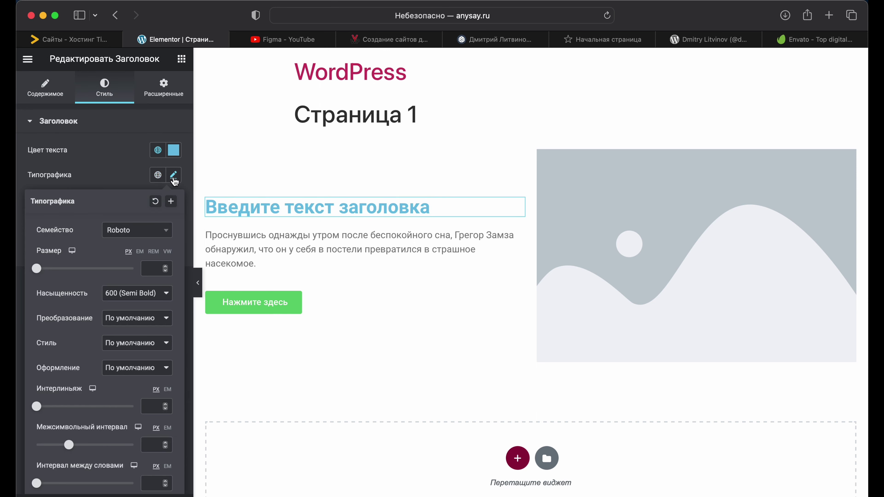
{"action": "left_click", "coordinate": [113, 173]}
{"action": "left_click", "coordinate": [46, 87]}
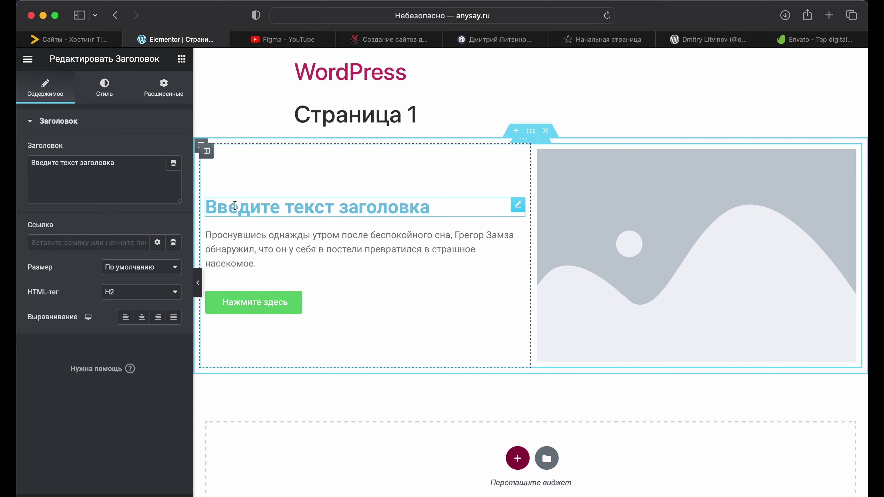
{"action": "left_click", "coordinate": [104, 87]}
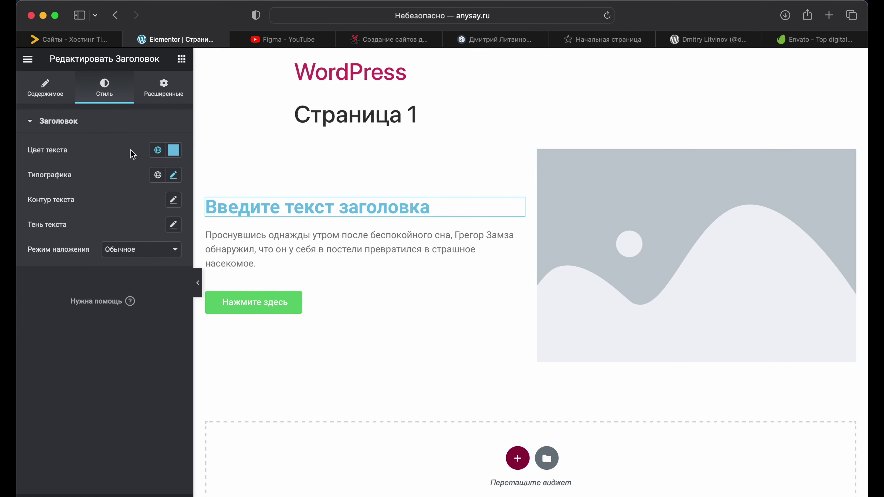
{"action": "left_click", "coordinate": [174, 150]}
{"action": "left_click_drag", "start_coordinate": [93, 221], "coordinate": [18, 342]}
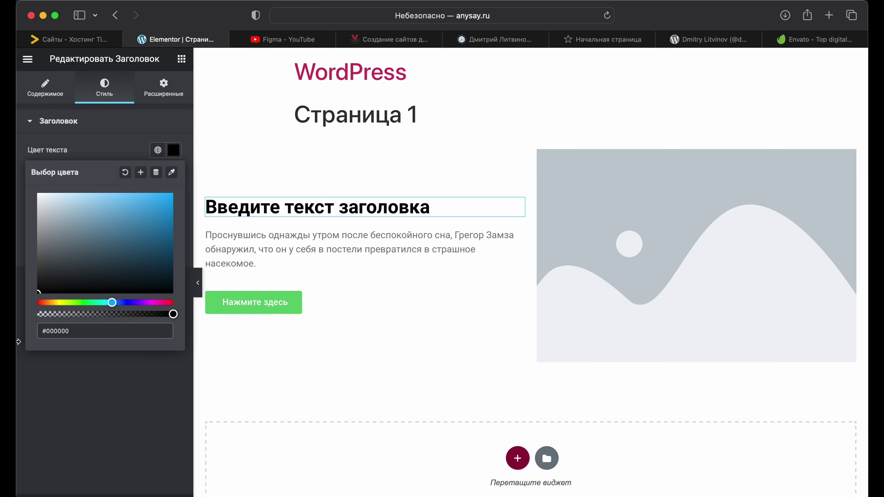
{"action": "left_click", "coordinate": [115, 162]}
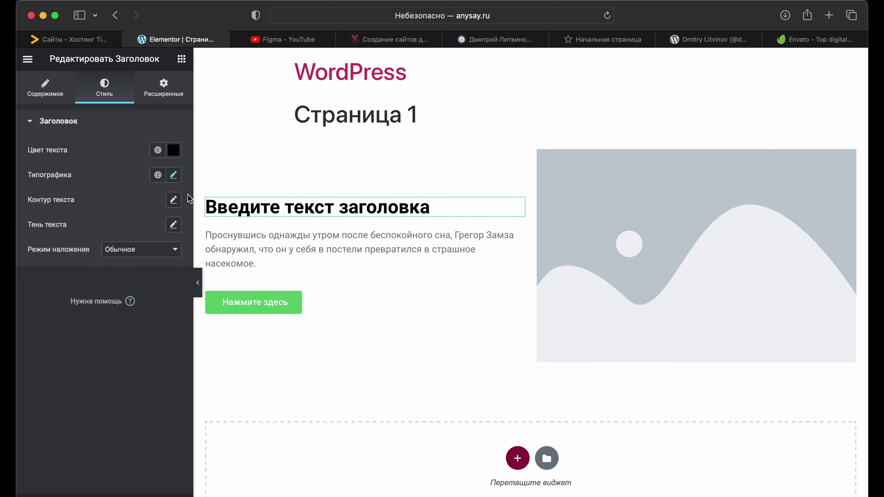
Set the heading's typography size to 55 px and select its current text
{"action": "left_click", "coordinate": [174, 175]}
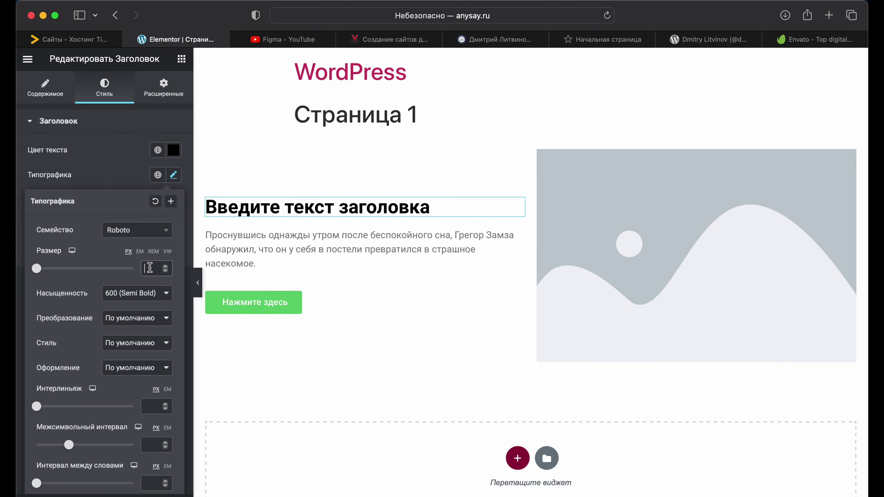
{"action": "type", "text": "55"}
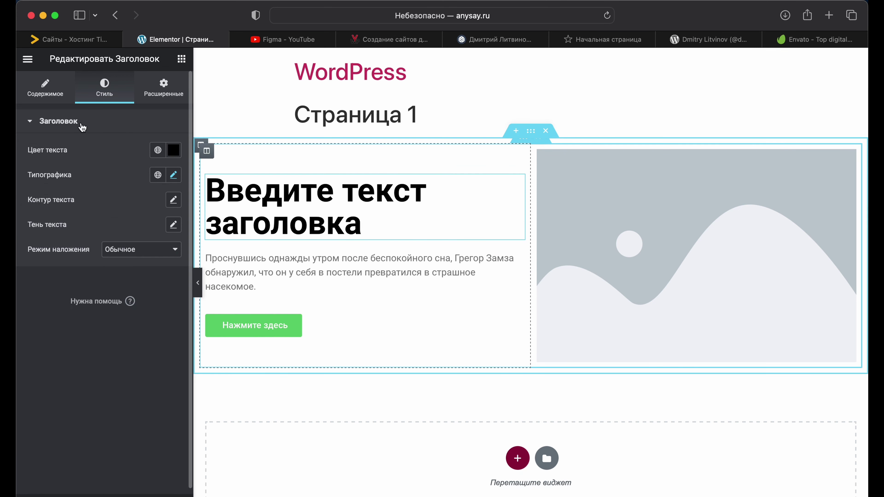
{"action": "left_click", "coordinate": [45, 89]}
{"action": "left_click", "coordinate": [94, 187]}
{"action": "key", "text": "super+a"}
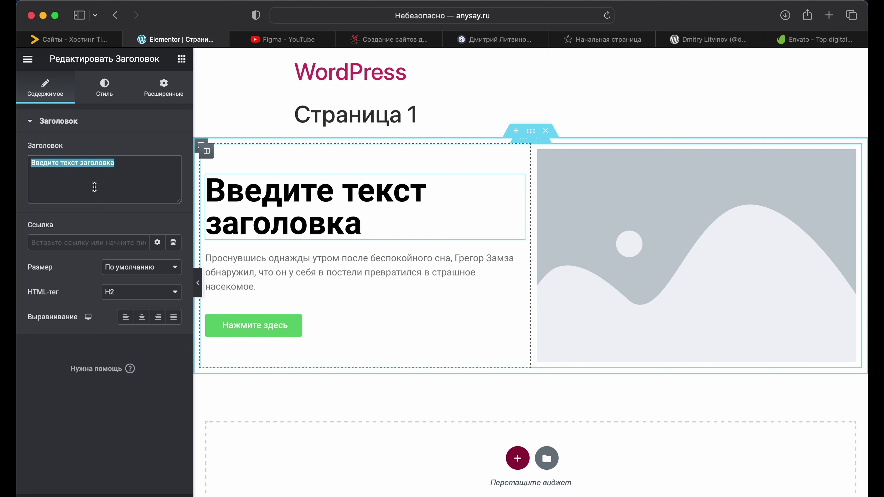
Replace the heading text with 'Сауны по лучшим ценам' and preview the page
{"action": "type", "text": "Сауны "}
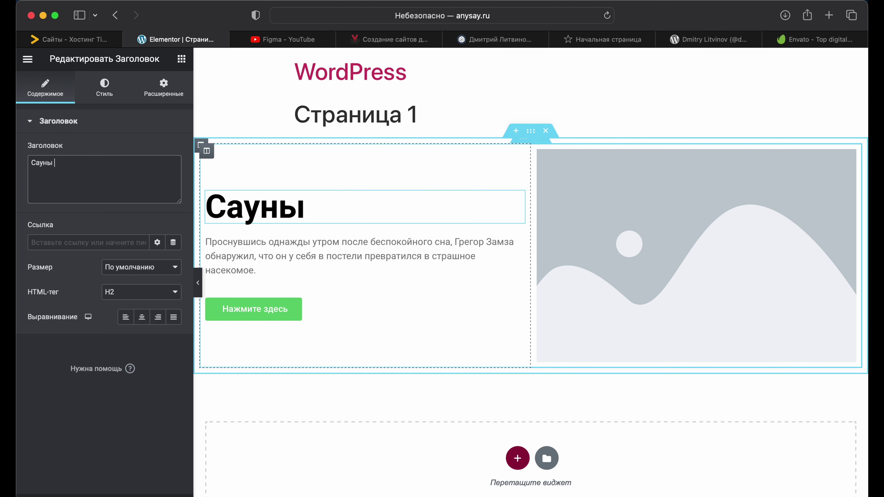
{"action": "type", "text": "по лучшим ценам"}
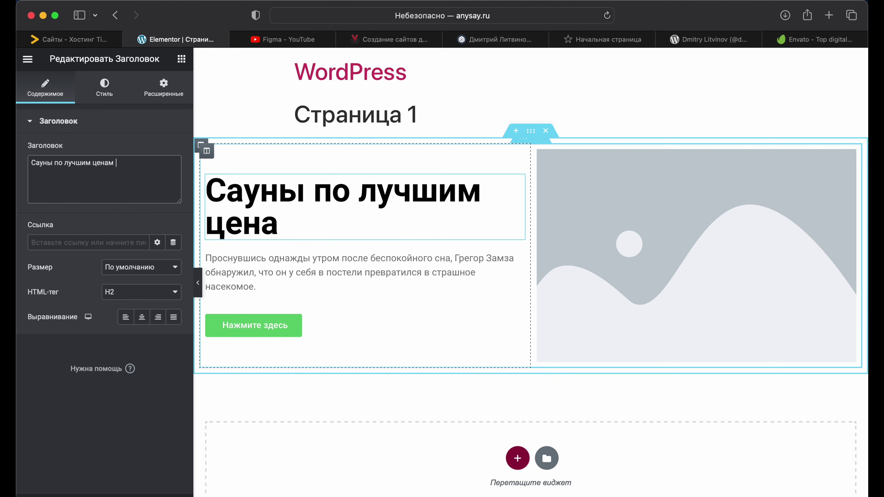
{"action": "key", "text": "BackSpace"}
{"action": "left_click", "coordinate": [198, 284]}
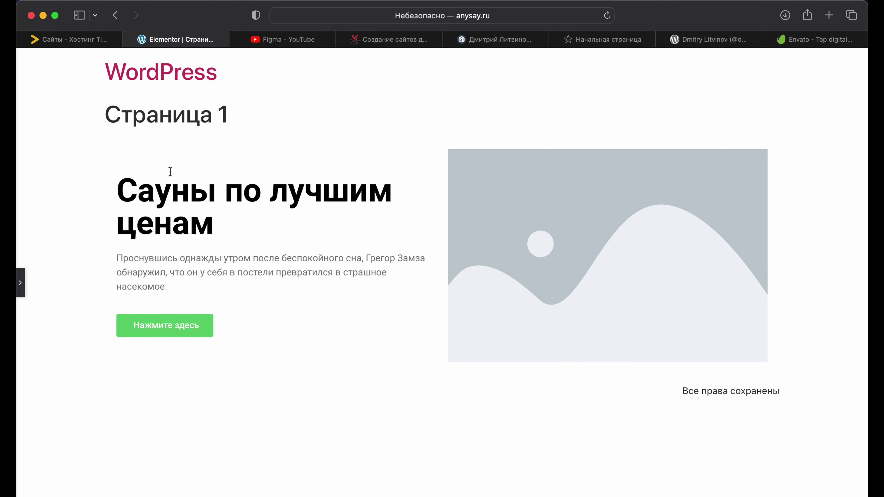
Highlight the new heading in the preview, then restore the panel and select the paragraph block
{"action": "mouse_move", "coordinate": [123, 187]}
{"action": "left_mouse_down"}
{"action": "mouse_move", "coordinate": [240, 228]}
{"action": "mouse_move", "coordinate": [122, 202]}
{"action": "left_mouse_up"}
{"action": "left_click", "coordinate": [264, 232]}
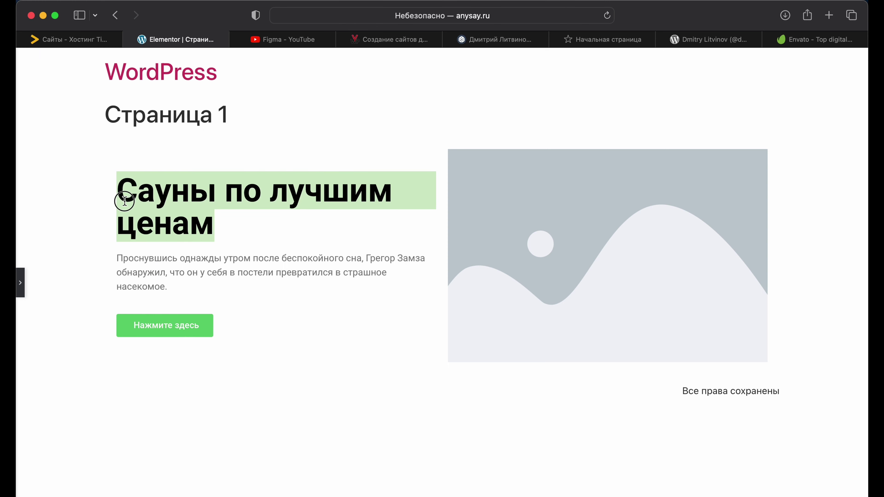
{"action": "left_click", "coordinate": [122, 202]}
{"action": "triple_click", "coordinate": [200, 227]}
{"action": "left_click", "coordinate": [225, 235]}
{"action": "mouse_move", "coordinate": [225, 235]}
{"action": "left_mouse_down"}
{"action": "mouse_move", "coordinate": [112, 191]}
{"action": "mouse_move", "coordinate": [229, 229]}
{"action": "left_mouse_up"}
{"action": "left_click", "coordinate": [117, 182]}
{"action": "left_click", "coordinate": [218, 235]}
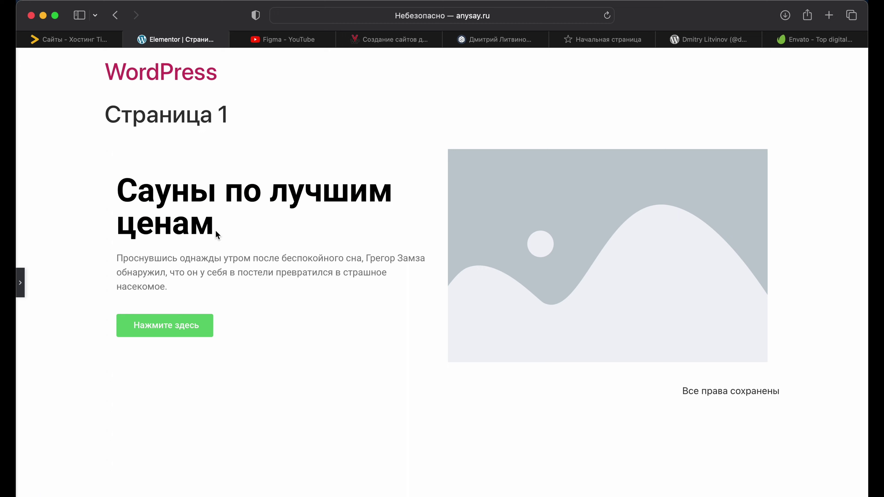
{"action": "left_click", "coordinate": [20, 282]}
{"action": "left_click", "coordinate": [284, 261]}
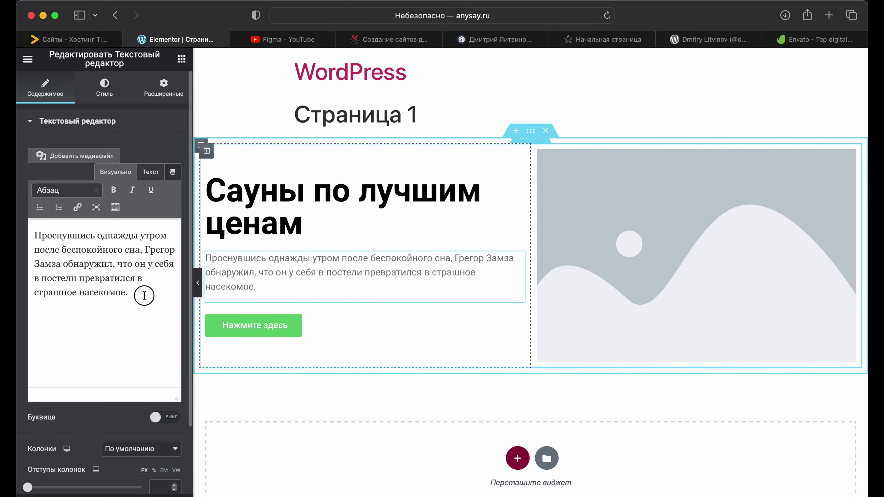
Highlight the paragraph's sample text and preview the page without the panel
{"action": "left_click_drag", "start_coordinate": [145, 295], "coordinate": [32, 231]}
{"action": "left_click", "coordinate": [197, 282]}
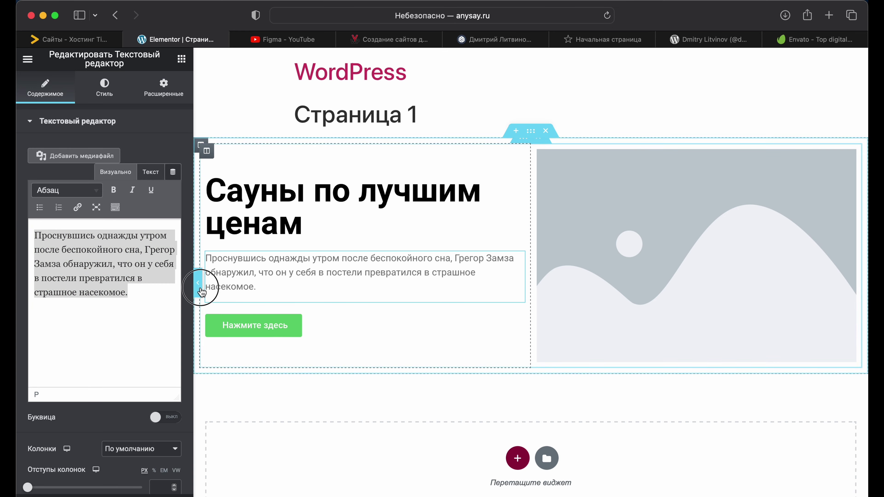
{"action": "left_click", "coordinate": [199, 292]}
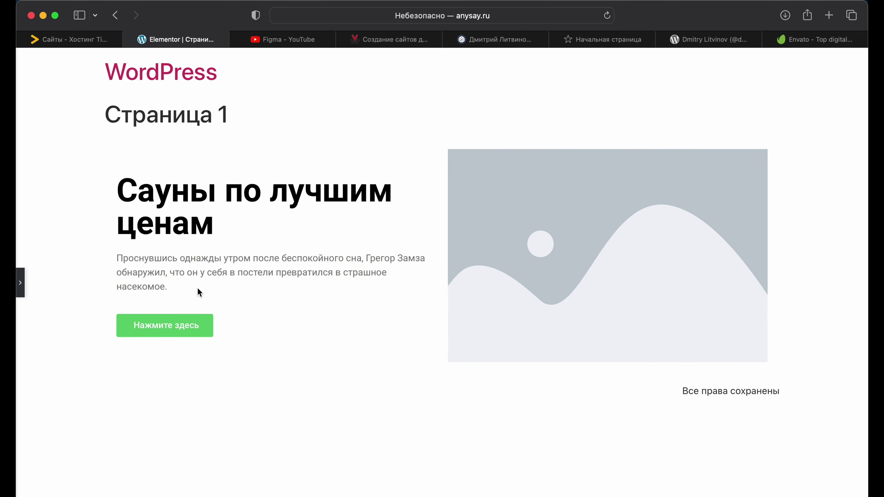
{"action": "left_click", "coordinate": [22, 285]}
Set the Нажмите здесь button's background colour to black (#000000)
{"action": "left_click", "coordinate": [308, 320]}
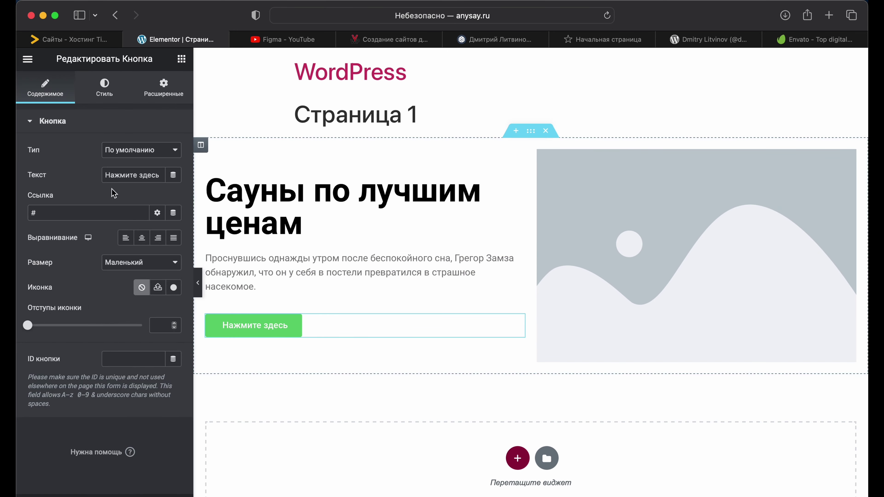
{"action": "left_click", "coordinate": [156, 100]}
{"action": "left_click", "coordinate": [105, 89]}
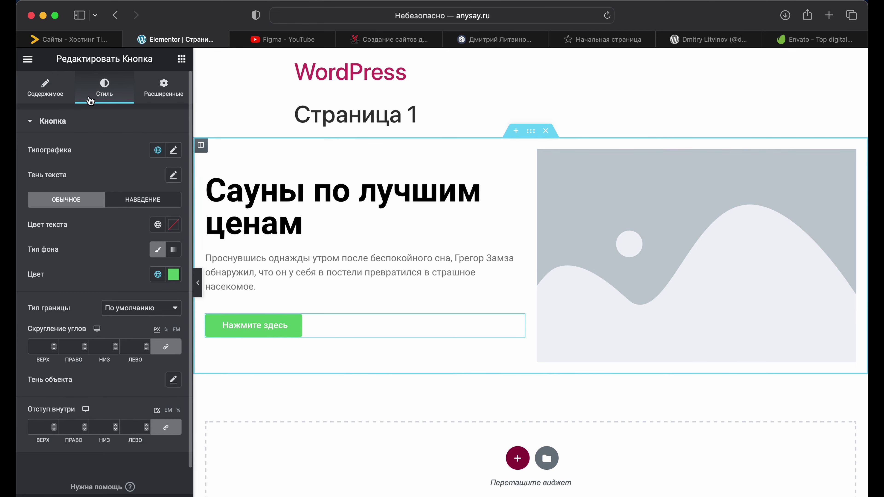
{"action": "left_click", "coordinate": [174, 274]}
{"action": "left_click_drag", "start_coordinate": [69, 325], "coordinate": [17, 449]}
{"action": "left_click", "coordinate": [94, 269]}
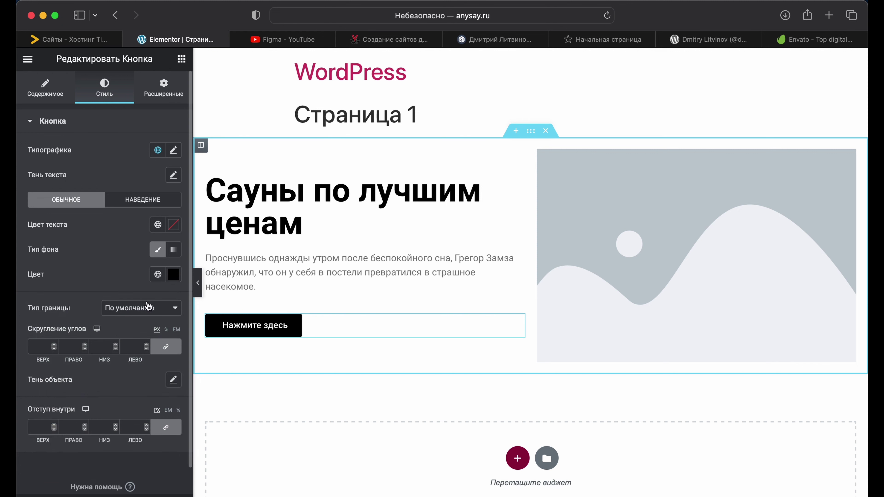
Give the button a 10 px border radius and try a uniform padding of 20
{"action": "scroll", "coordinate": [72, 334], "scroll_direction": "down", "scroll_amount": 2}
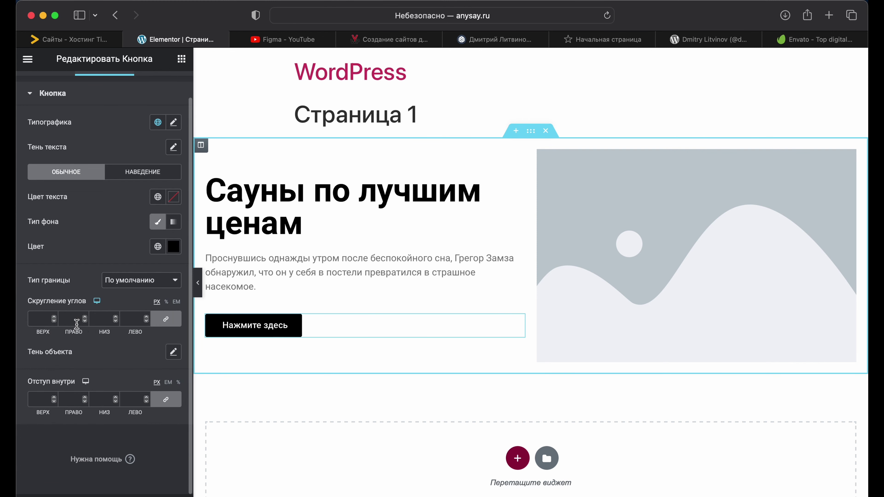
{"action": "type", "text": "10"}
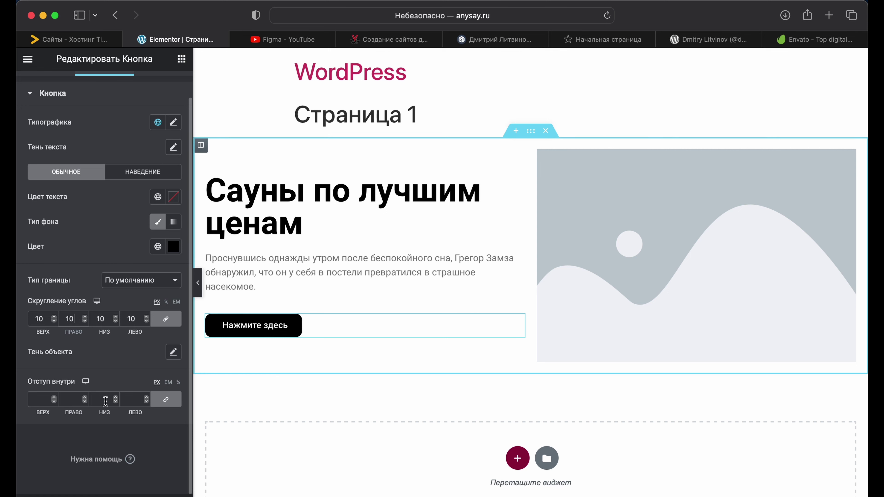
{"action": "left_click", "coordinate": [131, 399]}
{"action": "type", "text": "20"}
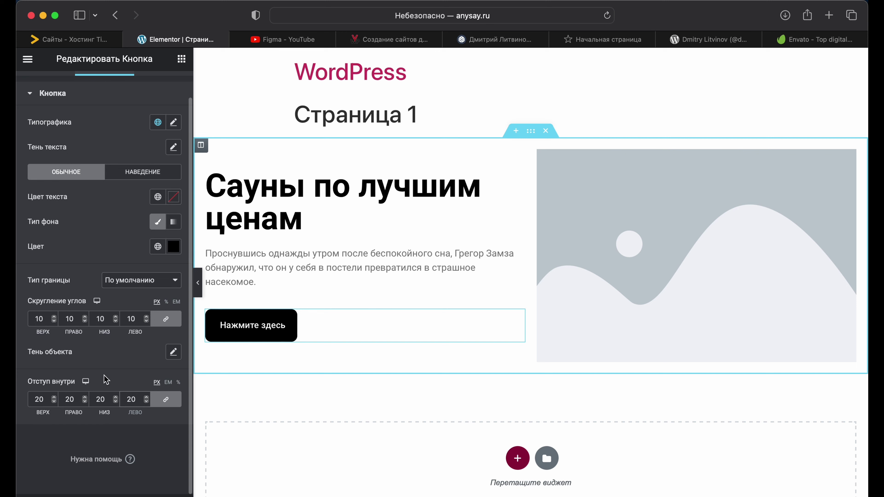
Unlink the button padding and set 15 top and bottom, 30 left and right
{"action": "left_click", "coordinate": [166, 399]}
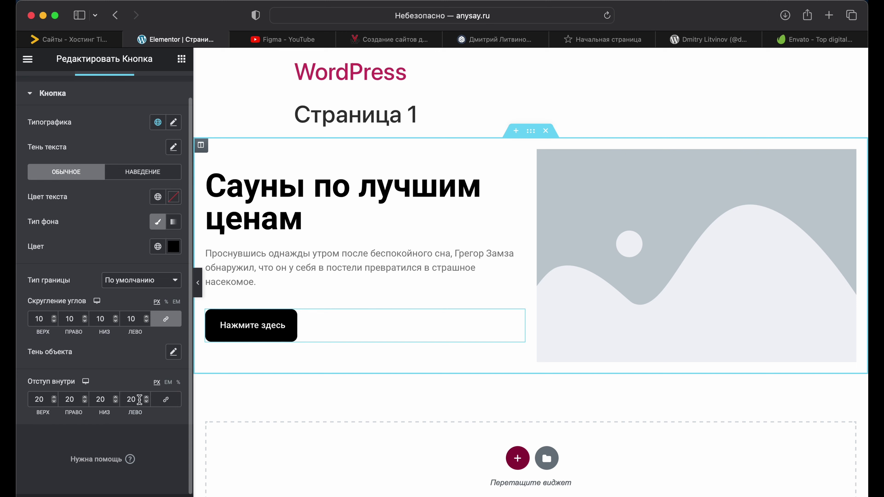
{"action": "double_click", "coordinate": [100, 398]}
{"action": "type", "text": "10"}
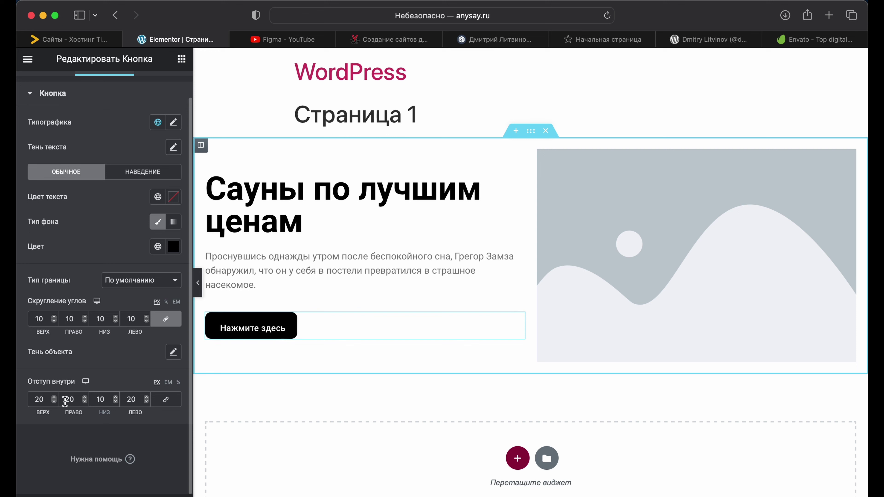
{"action": "double_click", "coordinate": [44, 403]}
{"action": "type", "text": "10"}
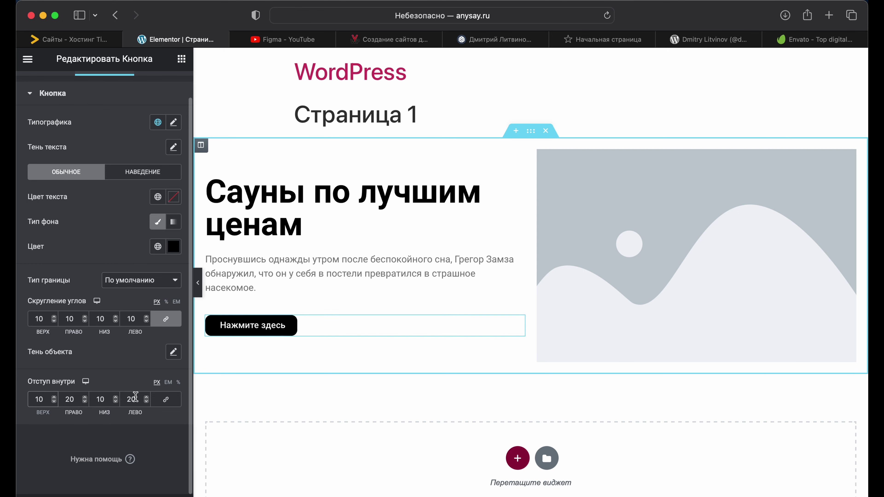
{"action": "left_click", "coordinate": [146, 397]}
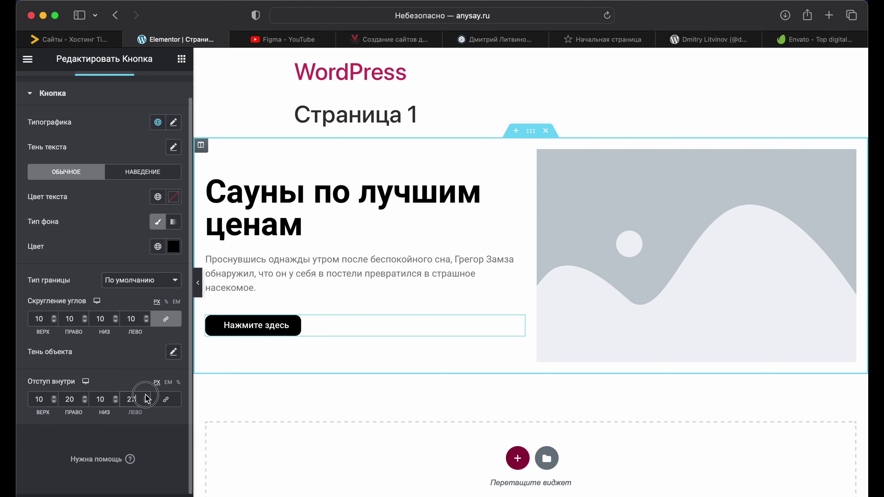
{"action": "double_click", "coordinate": [67, 399]}
{"action": "type", "text": "30"}
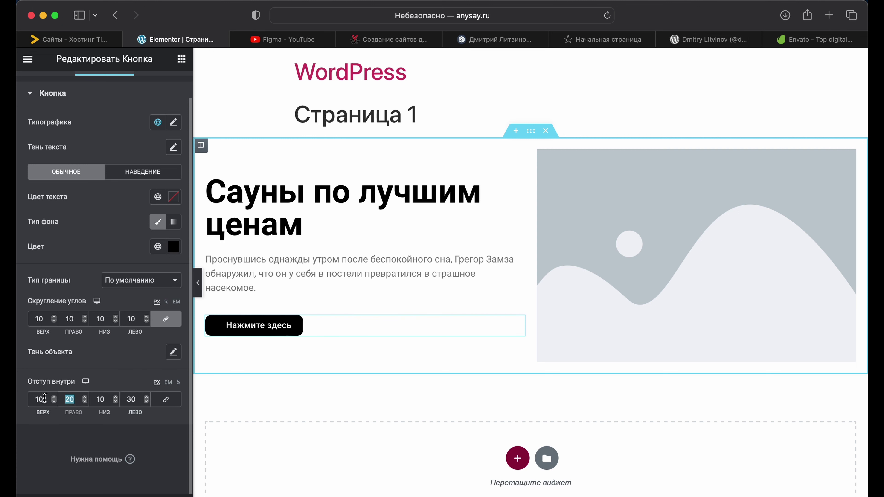
{"action": "double_click", "coordinate": [103, 399]}
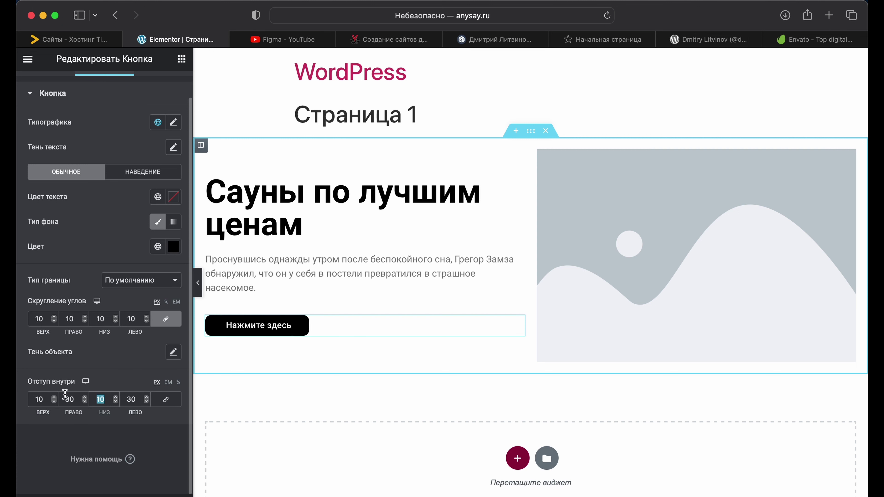
{"action": "type", "text": "15"}
{"action": "double_click", "coordinate": [40, 399]}
{"action": "type", "text": "15"}
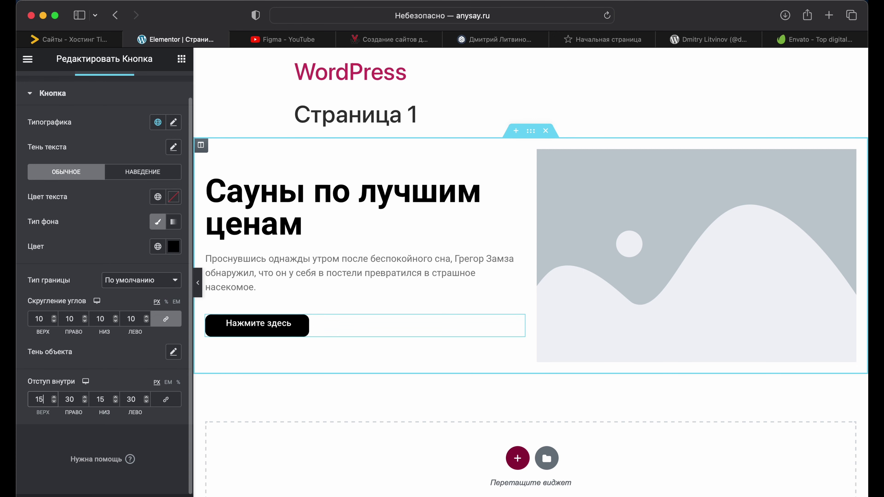
{"action": "left_click", "coordinate": [197, 283]}
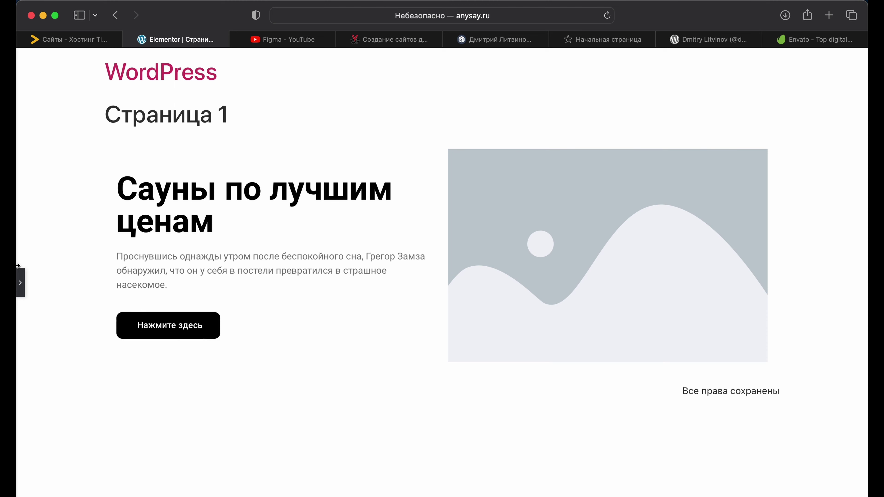
{"action": "left_click", "coordinate": [20, 282]}
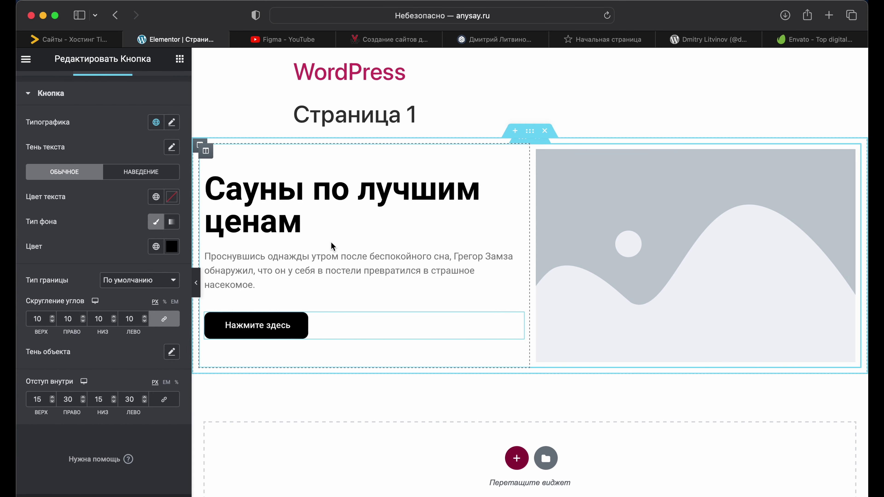
{"action": "left_click", "coordinate": [198, 282]}
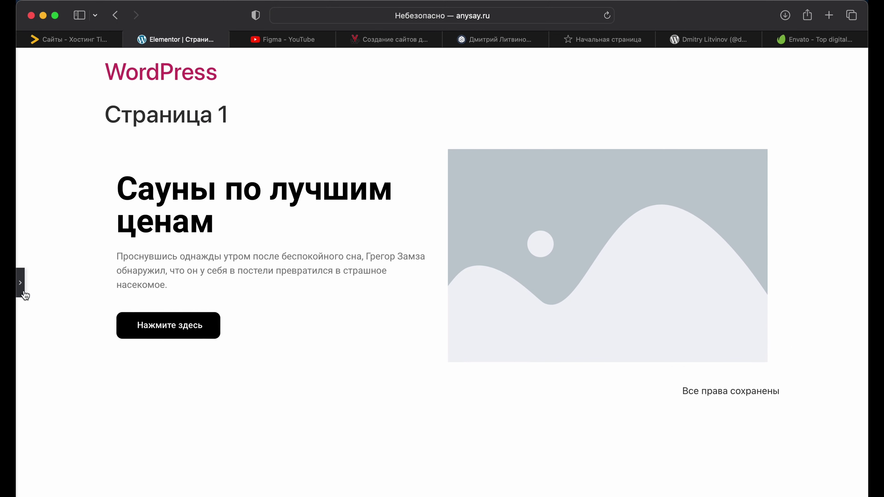
{"action": "left_click", "coordinate": [20, 282]}
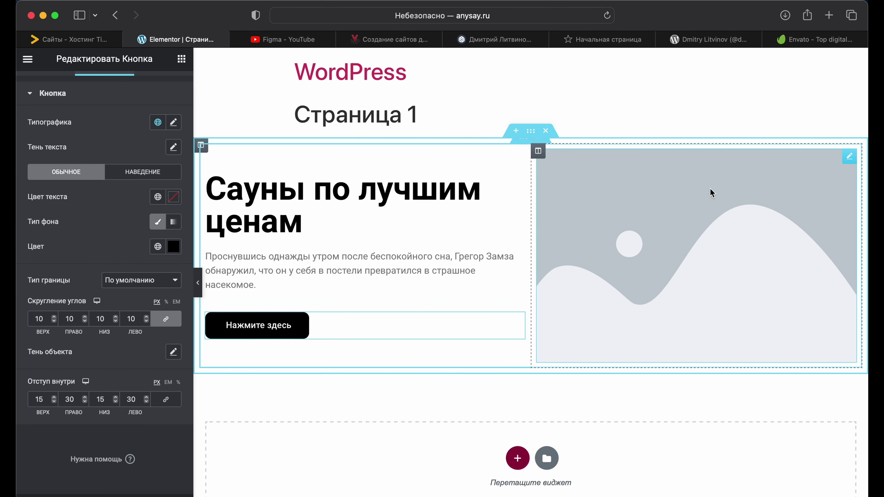
{"action": "left_click", "coordinate": [198, 283]}
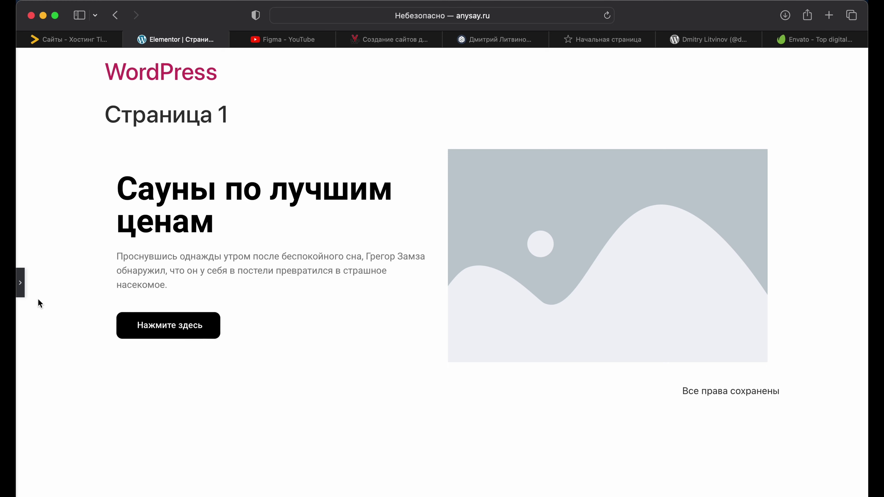
{"action": "left_click", "coordinate": [21, 282]}
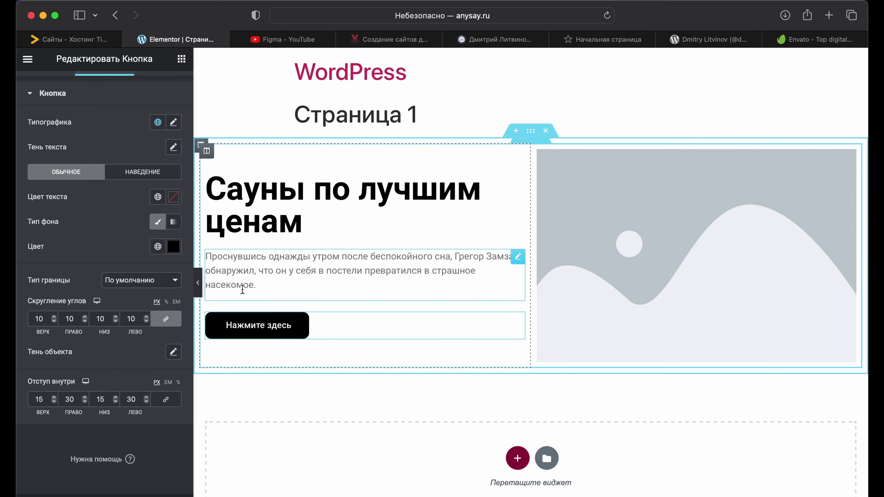
{"action": "left_click", "coordinate": [198, 282]}
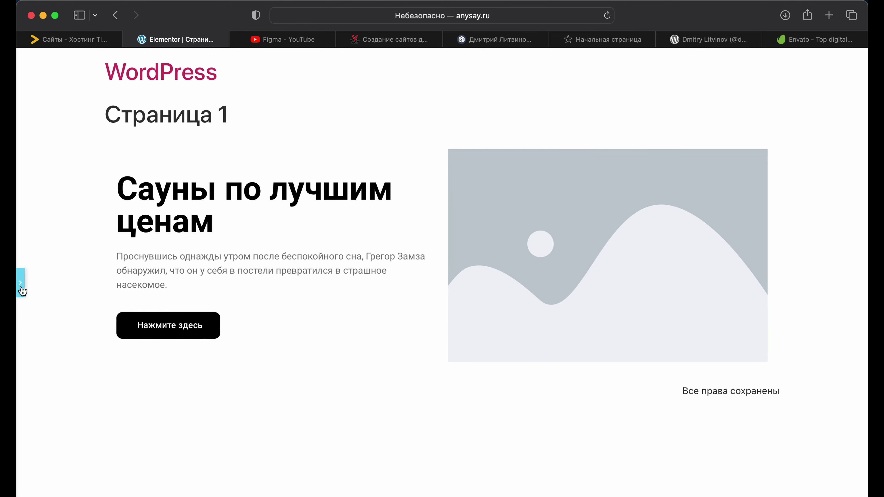
{"action": "left_click", "coordinate": [22, 291]}
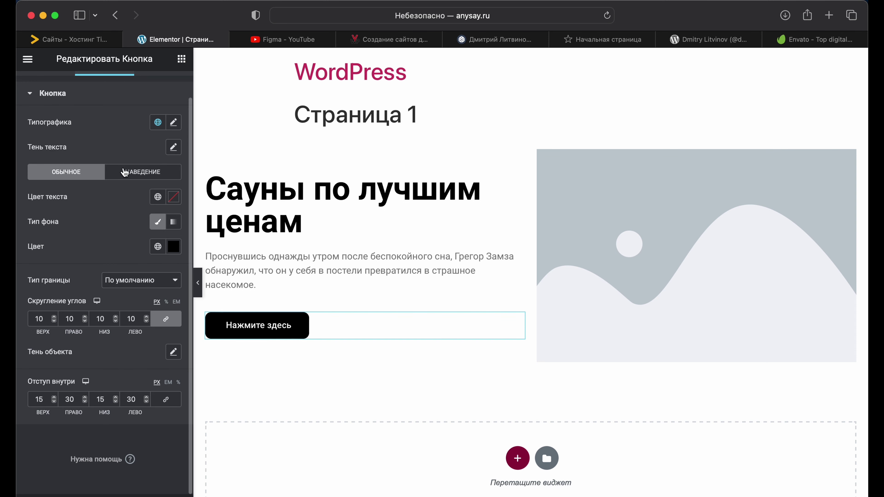
Give the button a semi-transparent black hover background (#000000A1) and preview it
{"action": "left_click", "coordinate": [125, 173]}
{"action": "left_click", "coordinate": [173, 247]}
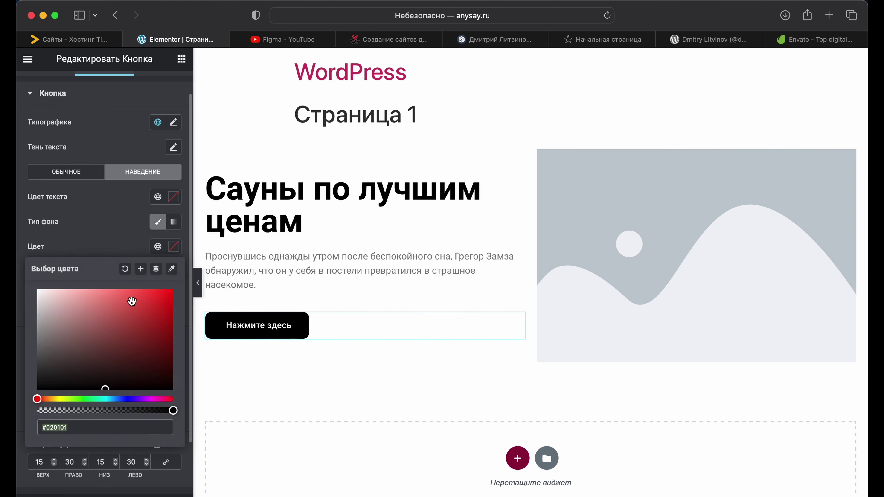
{"action": "mouse_move", "coordinate": [39, 387]}
{"action": "left_mouse_down"}
{"action": "mouse_move", "coordinate": [30, 389]}
{"action": "mouse_move", "coordinate": [30, 345]}
{"action": "mouse_move", "coordinate": [40, 373]}
{"action": "mouse_move", "coordinate": [15, 371]}
{"action": "mouse_move", "coordinate": [18, 414]}
{"action": "left_mouse_up"}
{"action": "left_click_drag", "start_coordinate": [132, 410], "coordinate": [123, 411]}
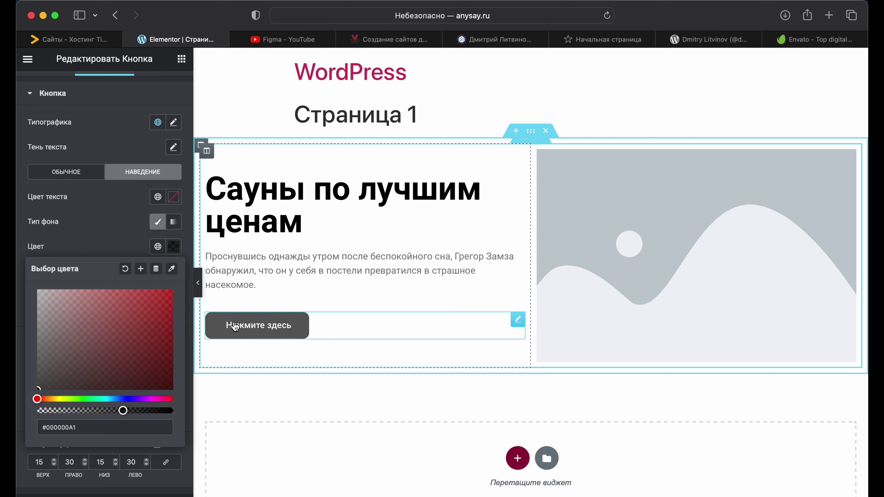
{"action": "left_click", "coordinate": [112, 250]}
{"action": "left_click", "coordinate": [196, 284]}
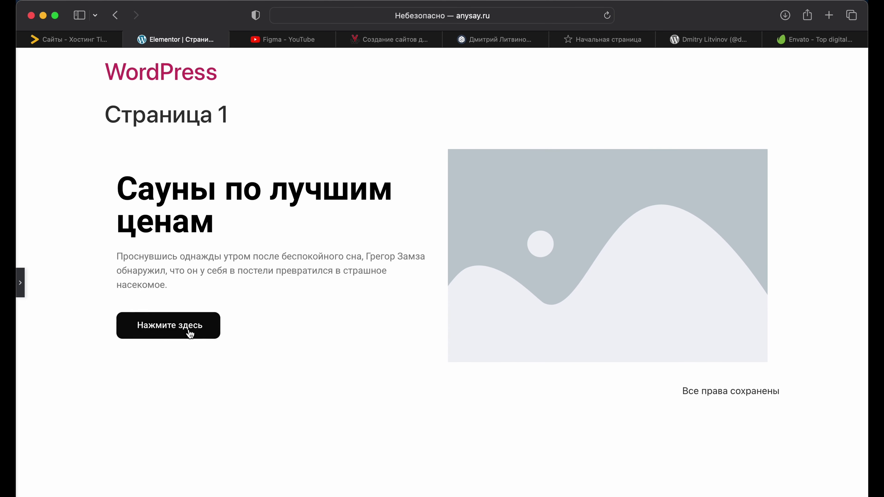
{"action": "left_click", "coordinate": [23, 285]}
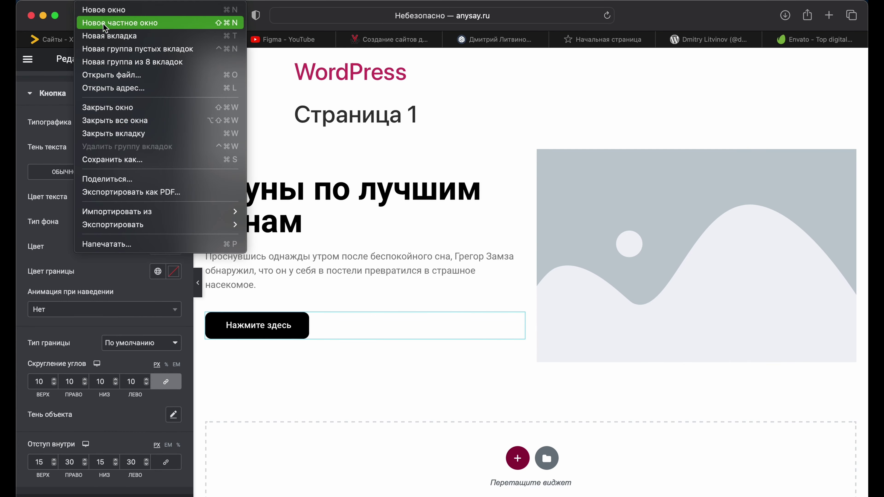
In a new tab, search Yandex for 'сауна' and show the image results
{"action": "left_click", "coordinate": [146, 32]}
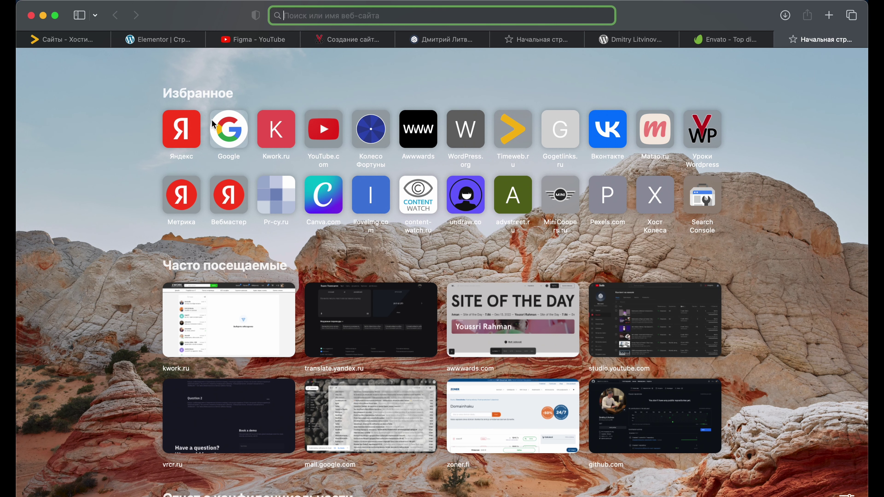
{"action": "left_click", "coordinate": [191, 131]}
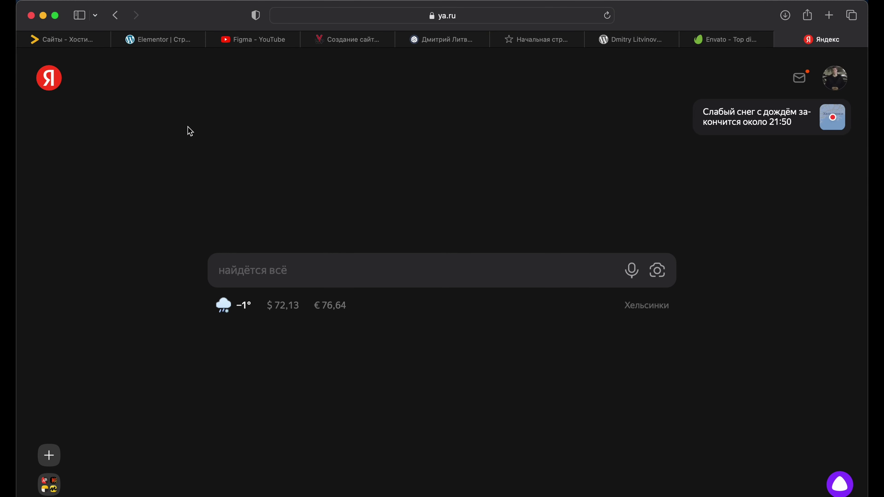
{"action": "type", "text": "сацна"}
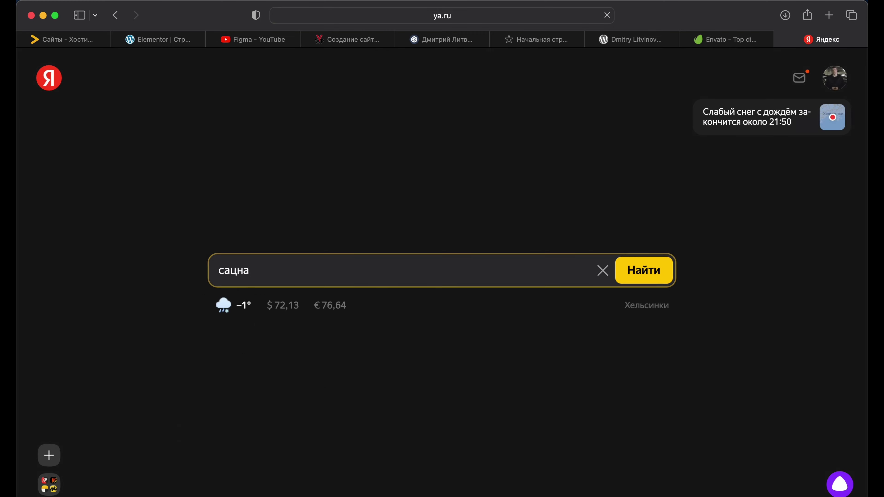
{"action": "key", "text": "Return"}
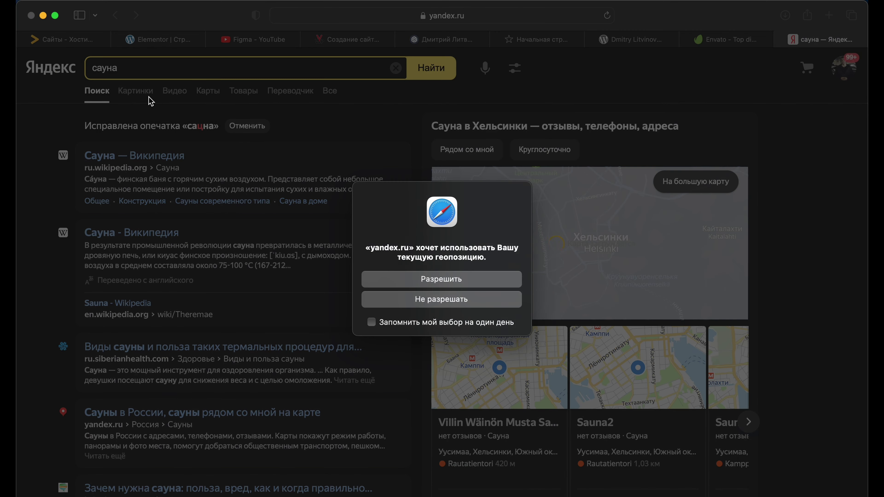
{"action": "left_click", "coordinate": [477, 309]}
{"action": "left_click", "coordinate": [141, 91]}
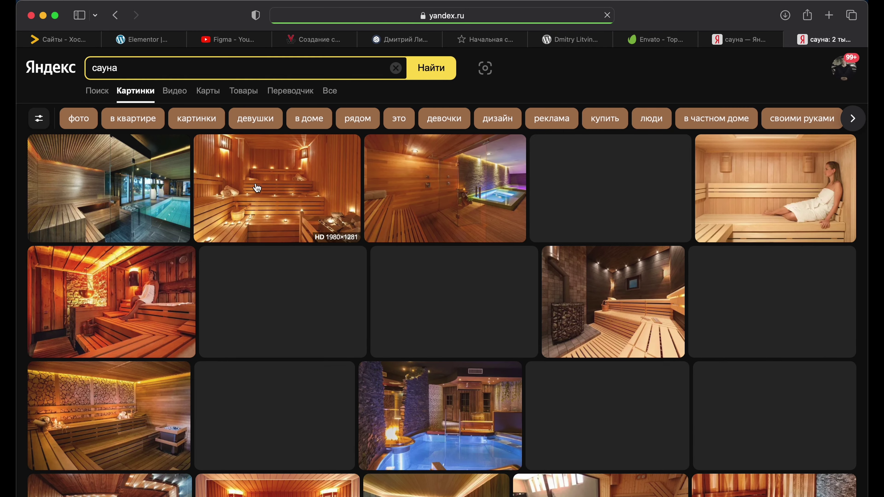
Open the woman-in-sauna photo full size and save it to the desktop Изображения folder
{"action": "mouse_move", "coordinate": [659, 189]}
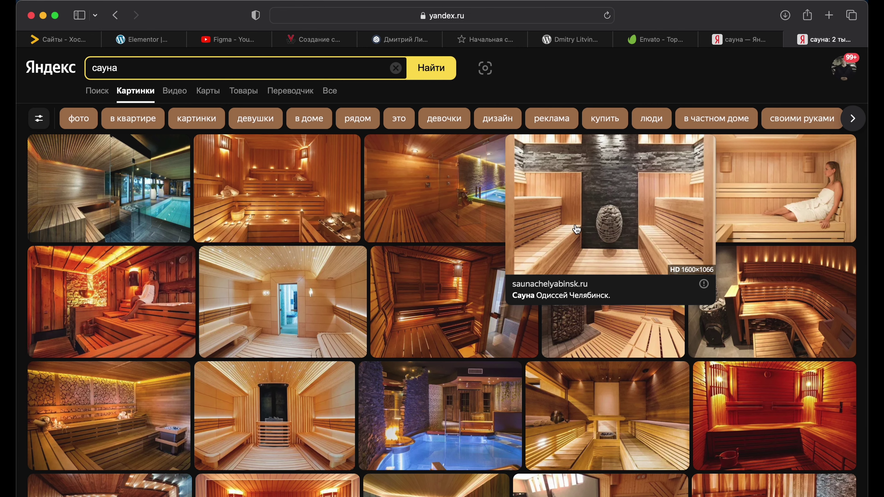
{"action": "left_click", "coordinate": [765, 211]}
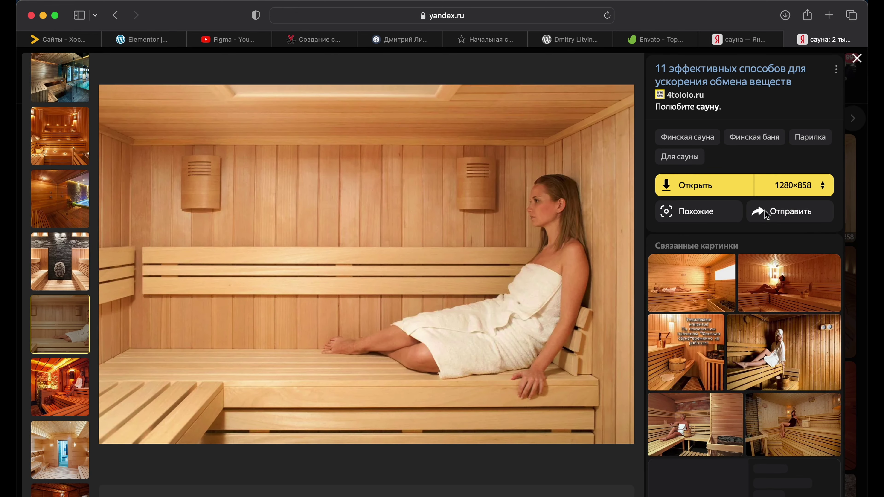
{"action": "left_click", "coordinate": [718, 189]}
{"action": "left_click_drag", "start_coordinate": [867, 195], "coordinate": [681, 222]}
{"action": "left_click_drag", "start_coordinate": [573, 229], "coordinate": [736, 489]}
{"action": "left_click", "coordinate": [835, 289]}
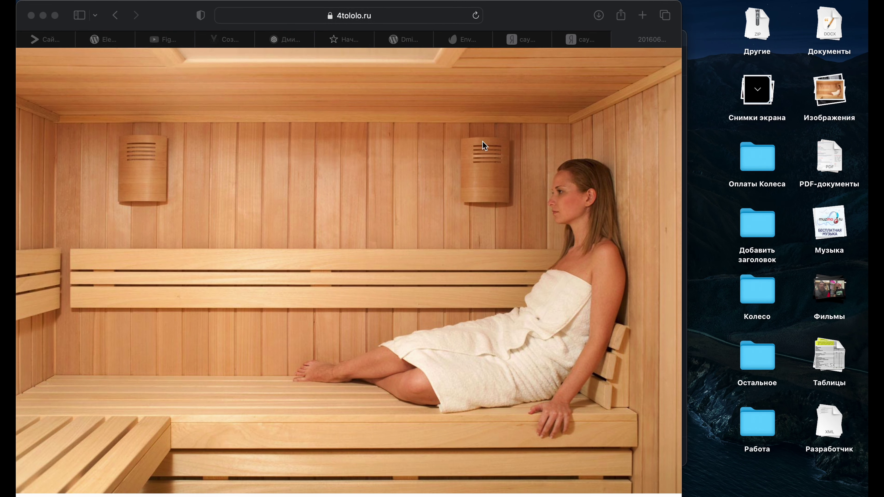
Restore the browser window's width and return to the Elementor editor tab
{"action": "left_click", "coordinate": [321, 98]}
{"action": "key", "text": "super+Tab"}
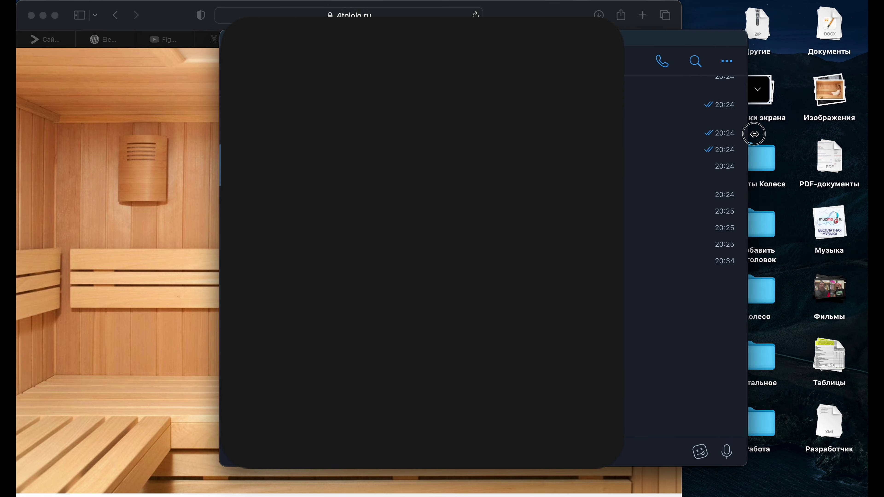
{"action": "key", "text": "super+h"}
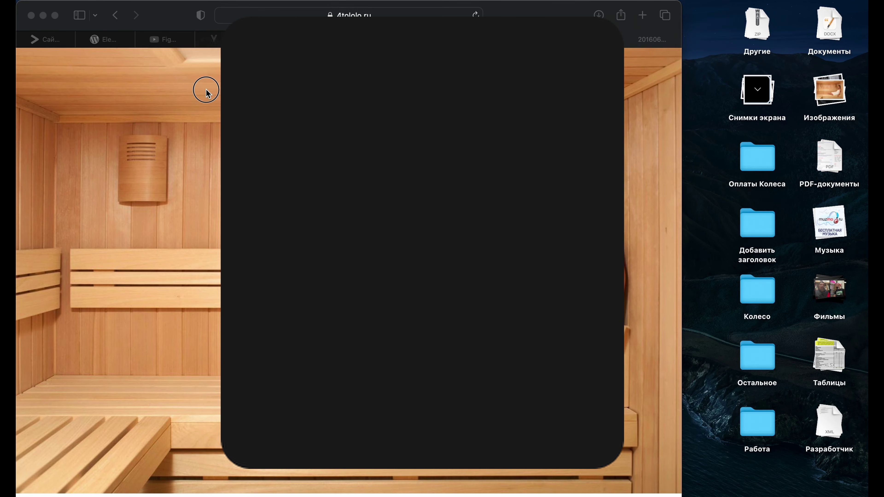
{"action": "left_click", "coordinate": [205, 89]}
{"action": "left_click_drag", "start_coordinate": [682, 122], "coordinate": [770, 120]}
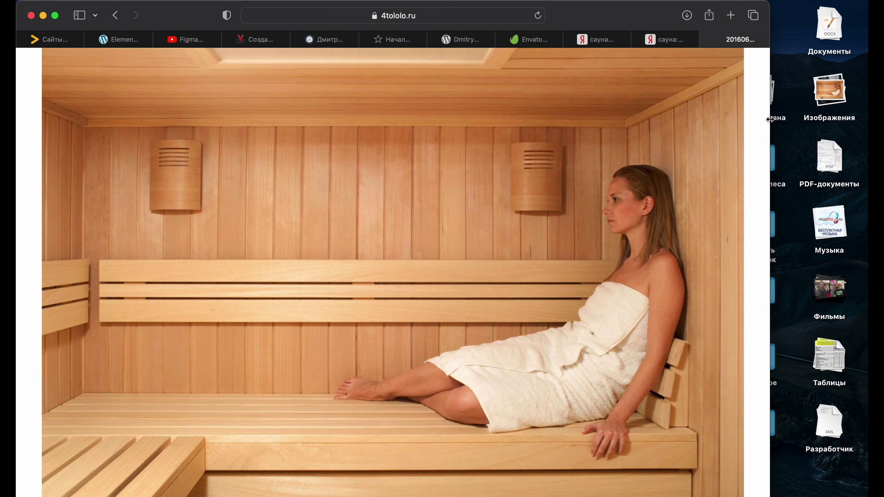
{"action": "left_click", "coordinate": [123, 41]}
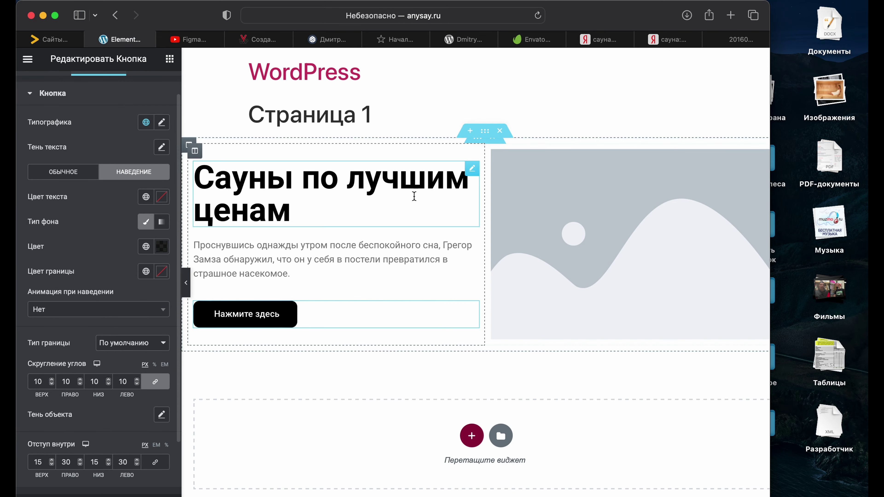
Set the hero section's Layout Width to Full Width and Height to Fit to Screen
{"action": "left_click", "coordinate": [485, 132]}
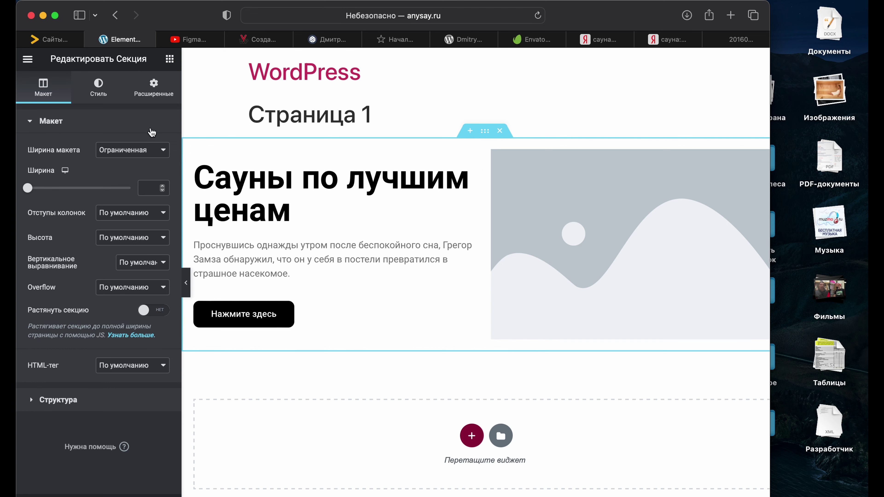
{"action": "left_click", "coordinate": [150, 150]}
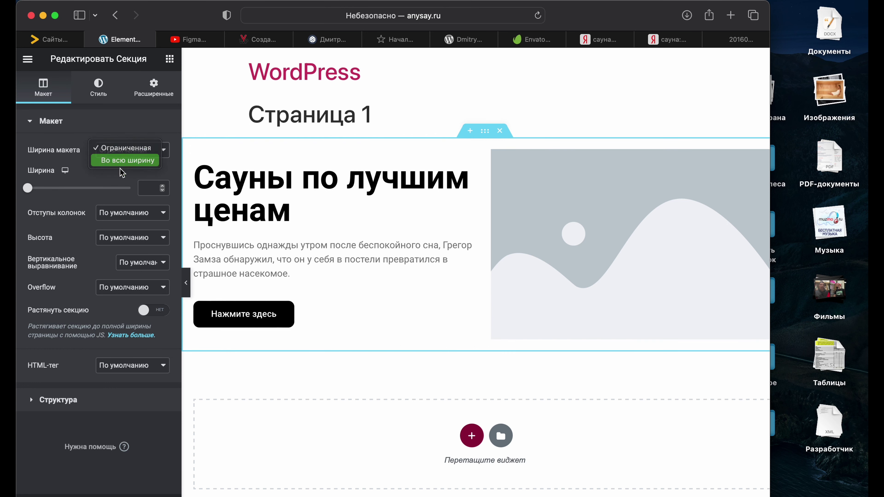
{"action": "left_click", "coordinate": [138, 161]}
{"action": "left_click", "coordinate": [136, 176]}
{"action": "left_click", "coordinate": [136, 174]}
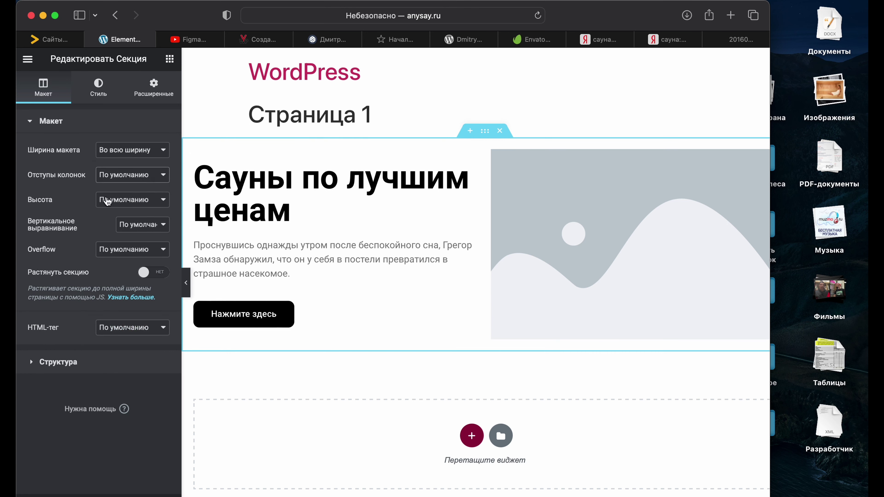
{"action": "left_click", "coordinate": [121, 199]}
{"action": "left_click", "coordinate": [132, 210]}
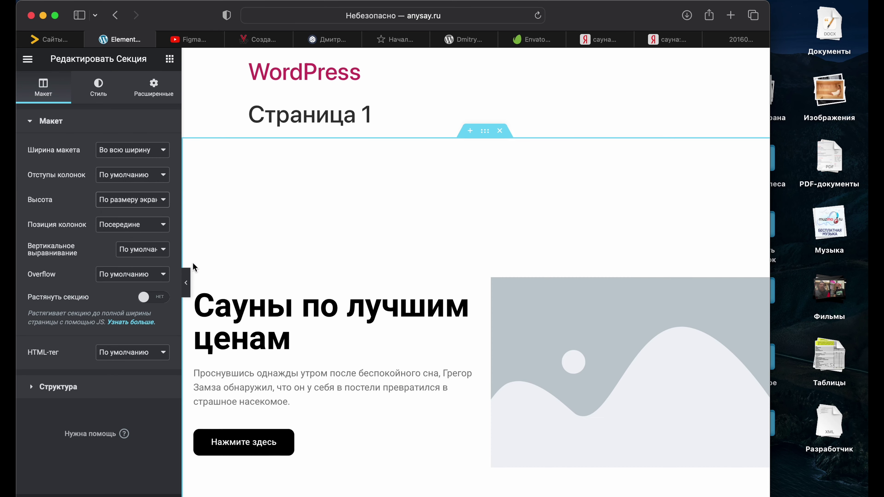
{"action": "scroll", "coordinate": [239, 236], "scroll_direction": "down", "scroll_amount": 3}
{"action": "scroll", "coordinate": [238, 236], "scroll_direction": "down", "scroll_amount": 2}
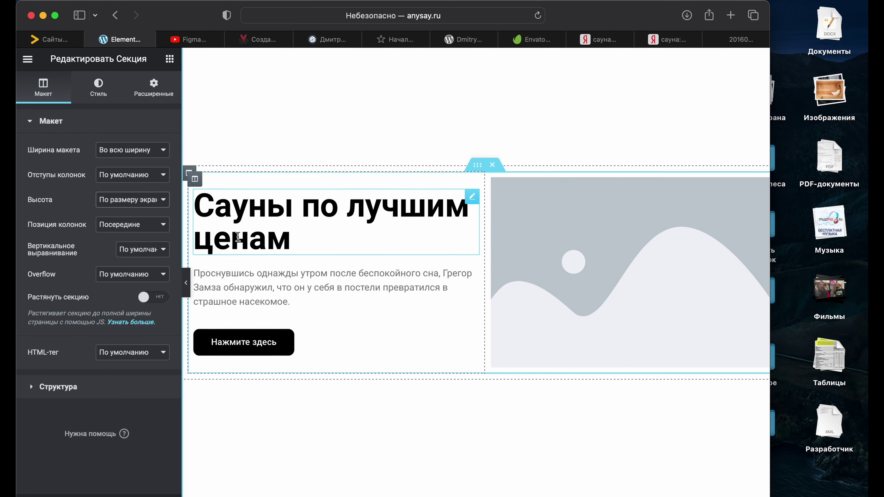
{"action": "scroll", "coordinate": [239, 236], "scroll_direction": "down", "scroll_amount": 1}
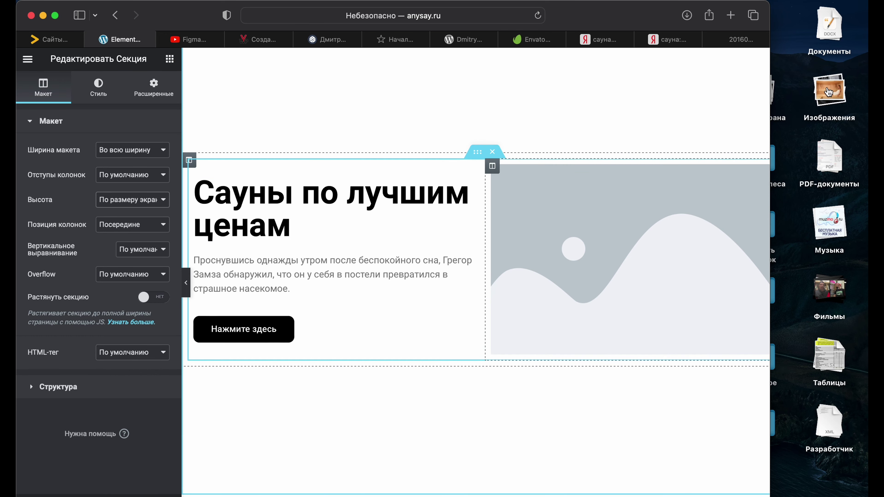
{"action": "scroll", "coordinate": [497, 92], "scroll_direction": "up", "scroll_amount": 4}
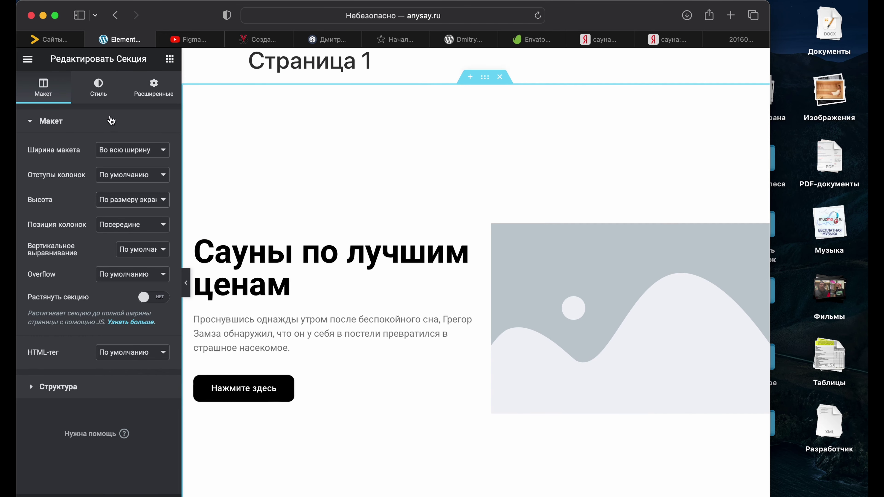
In the section's Style > Background, choose the Classic type and start picking an image
{"action": "left_click", "coordinate": [172, 99]}
{"action": "left_click", "coordinate": [97, 97]}
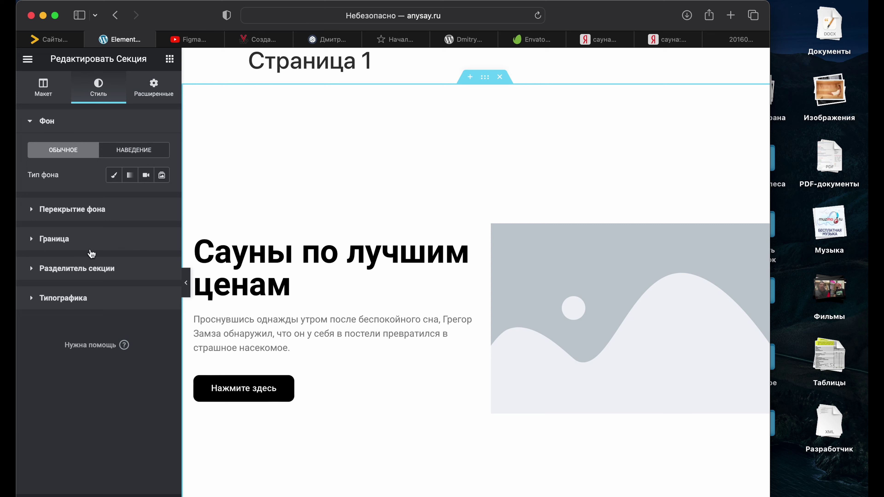
{"action": "left_click", "coordinate": [101, 210]}
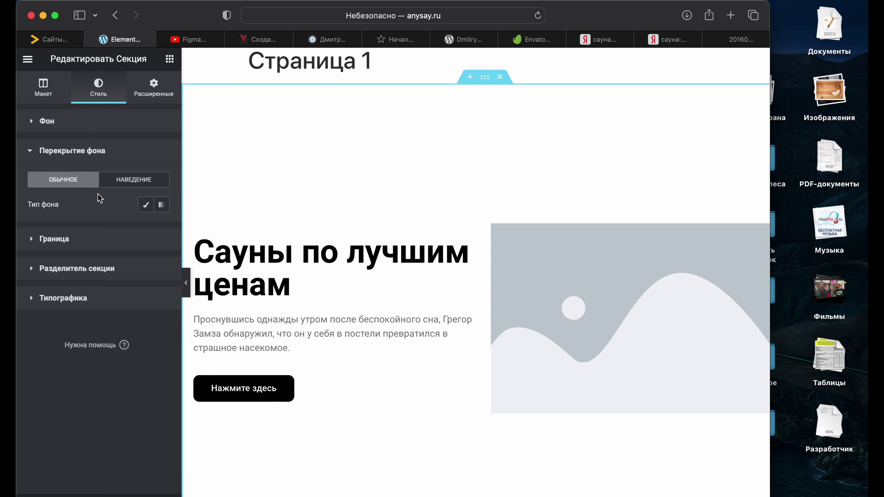
{"action": "left_click", "coordinate": [93, 127]}
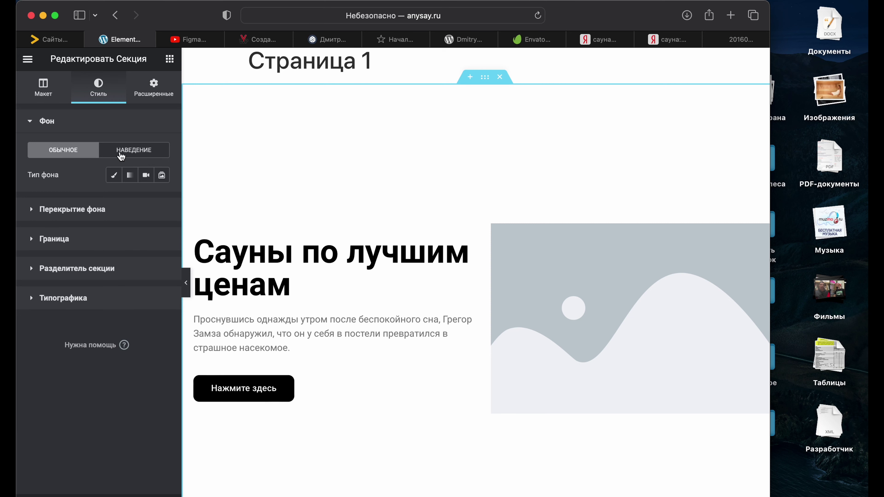
{"action": "left_click", "coordinate": [162, 175]}
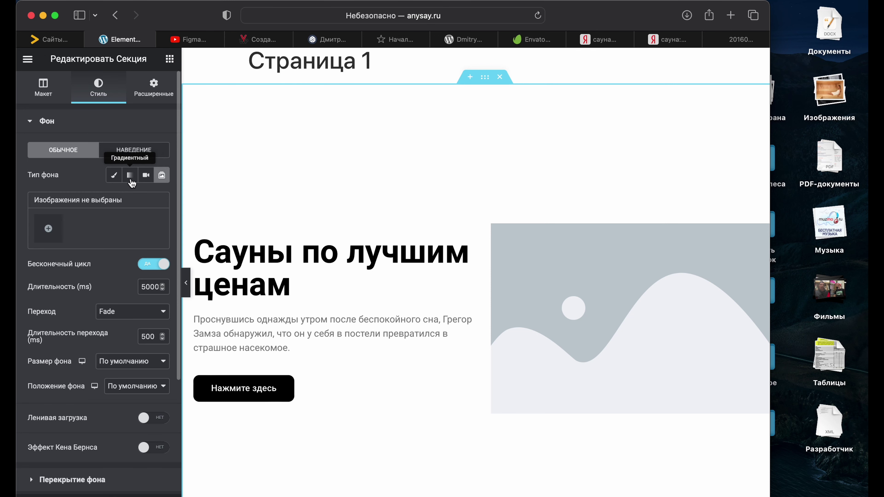
{"action": "left_click", "coordinate": [114, 177]}
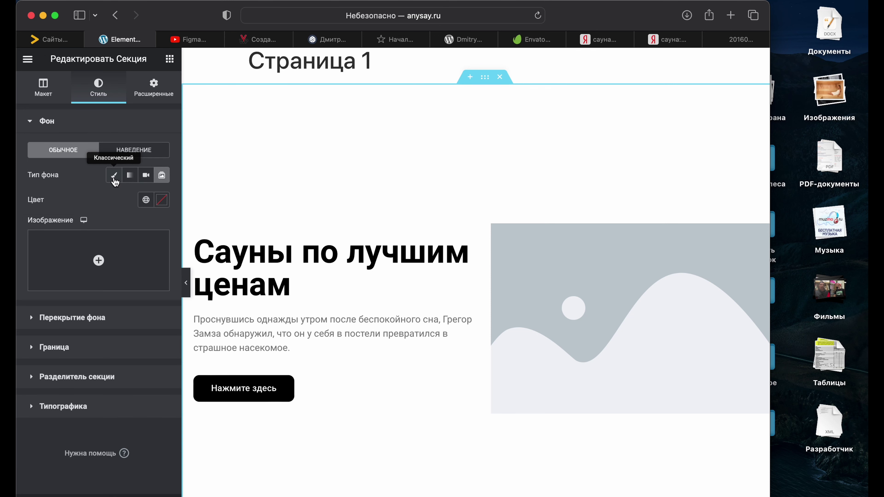
{"action": "left_click", "coordinate": [98, 261]}
Upload the desktop sauna photo 20160607124121.jpg through Insert Media
{"action": "left_click", "coordinate": [831, 87]}
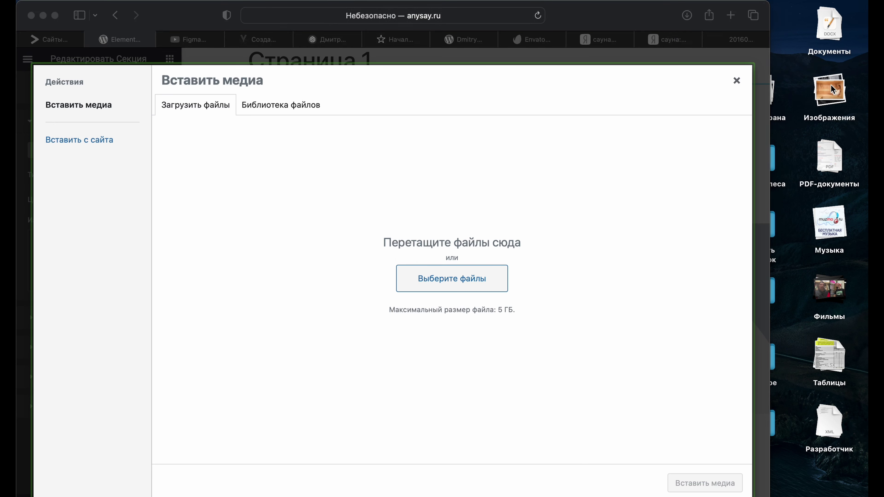
{"action": "left_click", "coordinate": [262, 115]}
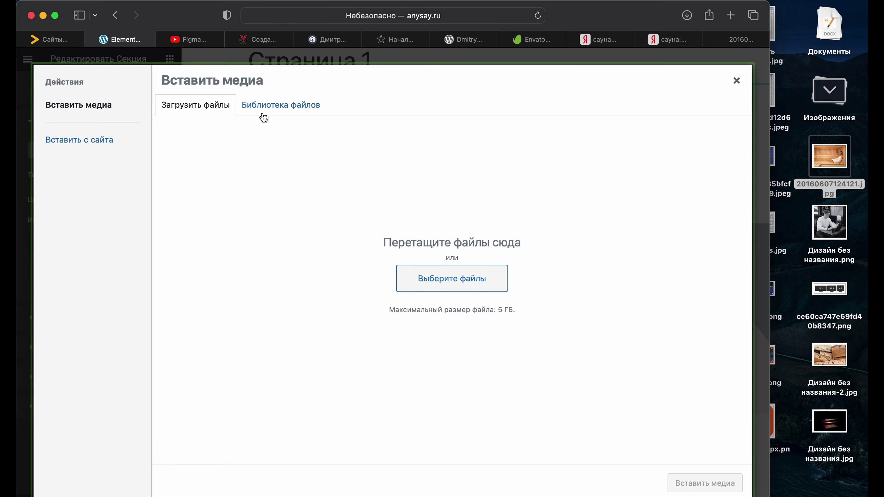
{"action": "left_click", "coordinate": [270, 107]}
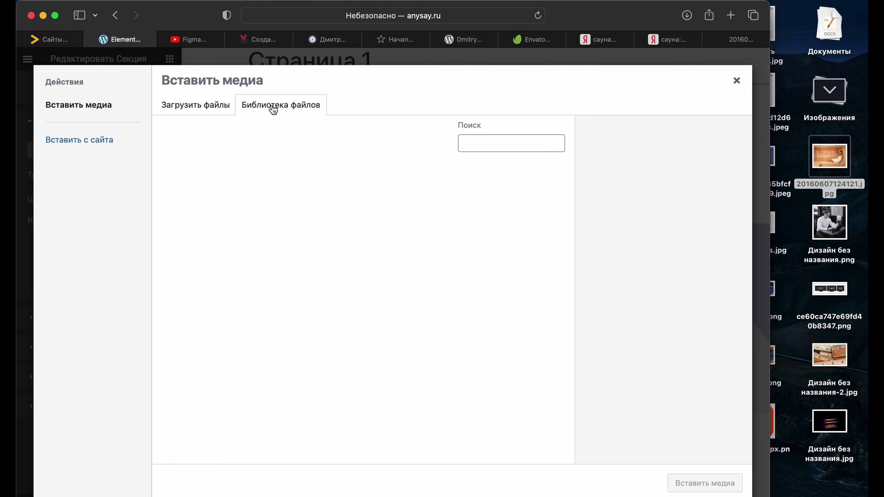
{"action": "left_click", "coordinate": [209, 111]}
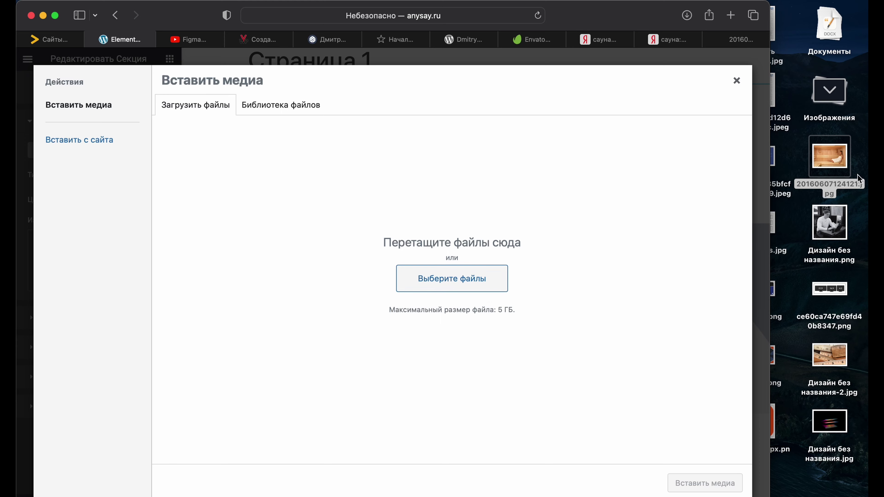
{"action": "left_click_drag", "start_coordinate": [830, 158], "coordinate": [576, 296]}
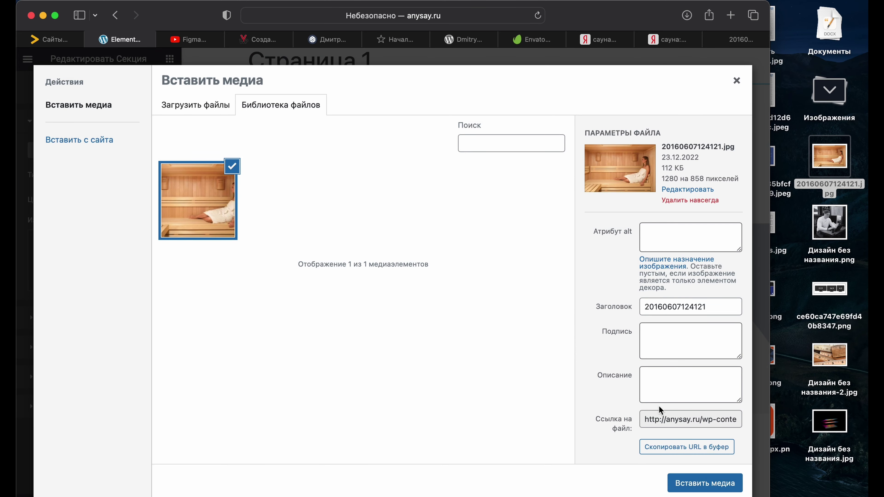
{"action": "left_click", "coordinate": [668, 223]}
{"action": "left_click_drag", "start_coordinate": [632, 237], "coordinate": [578, 232]}
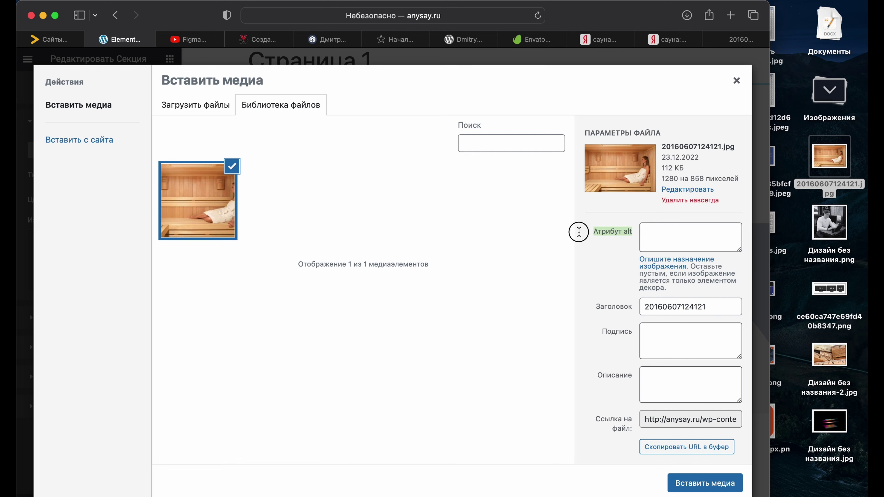
{"action": "left_click", "coordinate": [626, 306]}
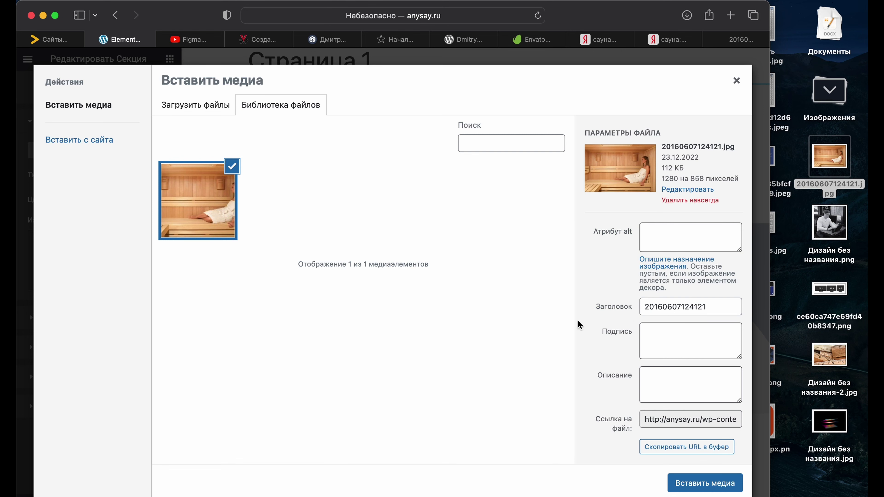
Check the yrokiwp.ru reference site, then return to the page editor
{"action": "left_click", "coordinate": [257, 40]}
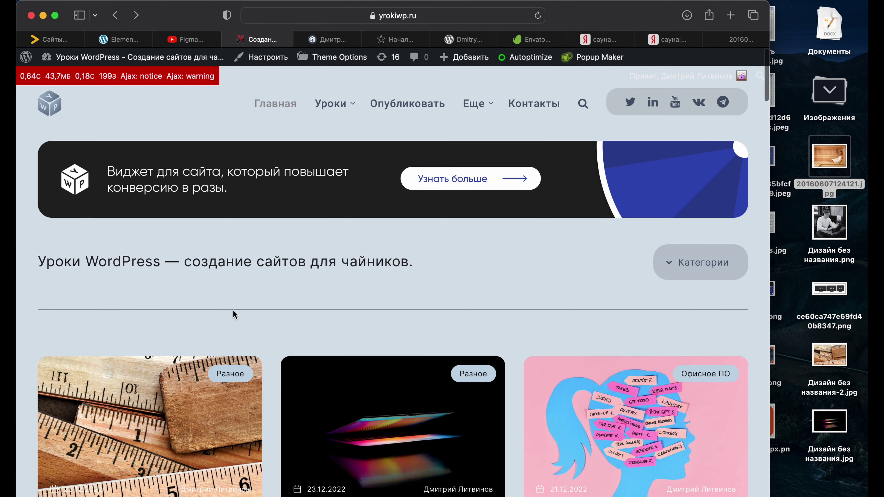
{"action": "scroll", "coordinate": [254, 182], "scroll_direction": "down", "scroll_amount": 1}
{"action": "scroll", "coordinate": [254, 181], "scroll_direction": "down", "scroll_amount": 5}
{"action": "scroll", "coordinate": [253, 180], "scroll_direction": "up", "scroll_amount": 6}
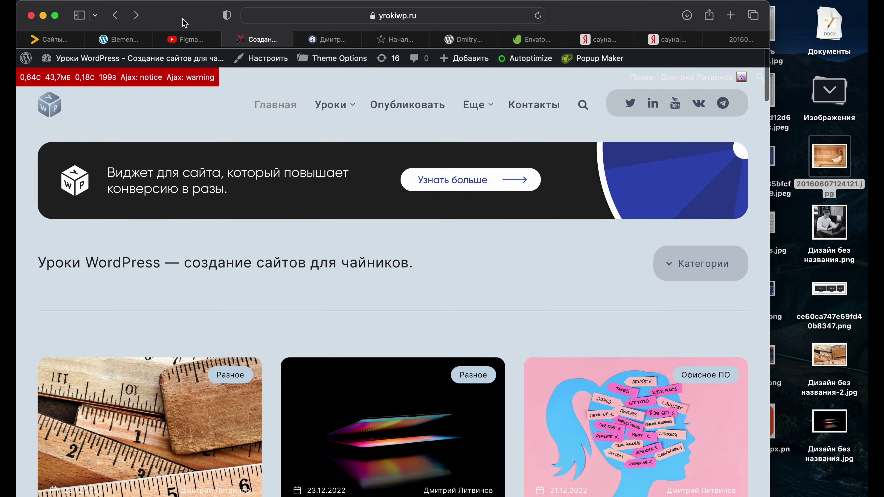
{"action": "left_click", "coordinate": [110, 44]}
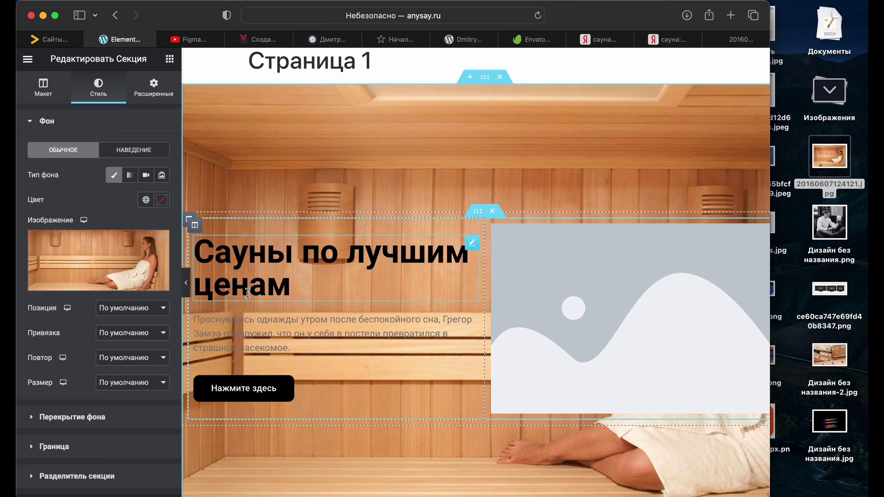
Preview the hero with its sauna photo background, then restore the editing panel
{"action": "left_click", "coordinate": [186, 282]}
{"action": "scroll", "coordinate": [252, 240], "scroll_direction": "down", "scroll_amount": 2}
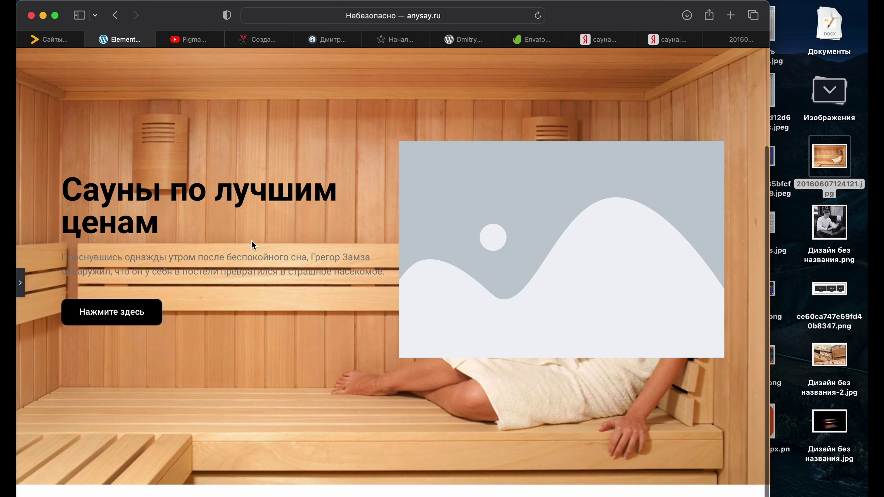
{"action": "scroll", "coordinate": [251, 240], "scroll_direction": "up", "scroll_amount": 3}
{"action": "left_click", "coordinate": [23, 287]}
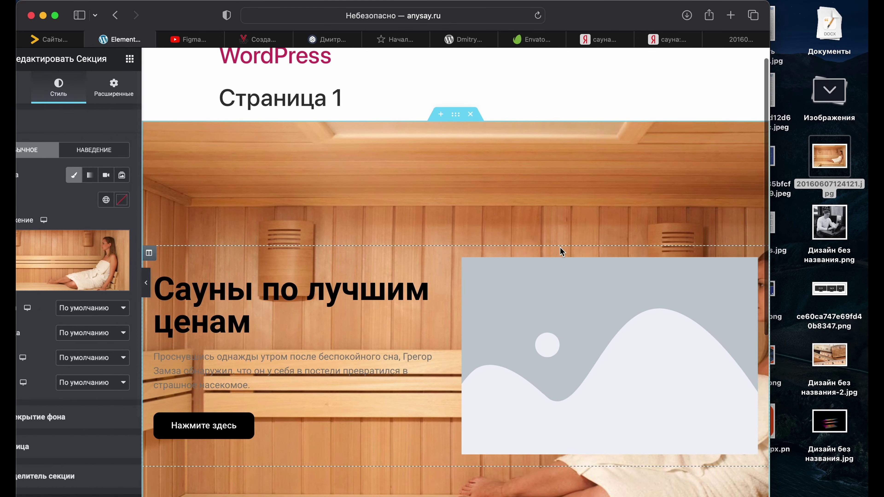
{"action": "scroll", "coordinate": [562, 251], "scroll_direction": "down", "scroll_amount": 1}
{"action": "scroll", "coordinate": [752, 226], "scroll_direction": "right", "scroll_amount": 1}
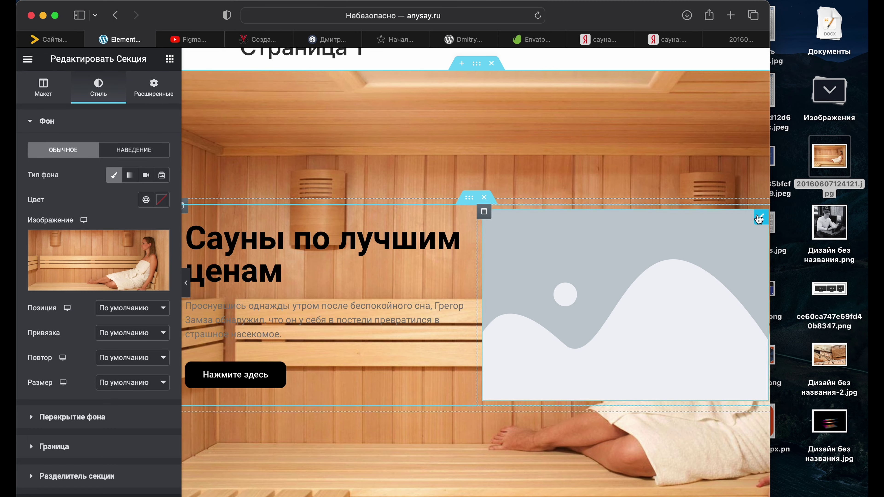
Delete the placeholder image widget from the right column and reselect the hero section
{"action": "right_click", "coordinate": [754, 222]}
{"action": "left_click", "coordinate": [713, 424]}
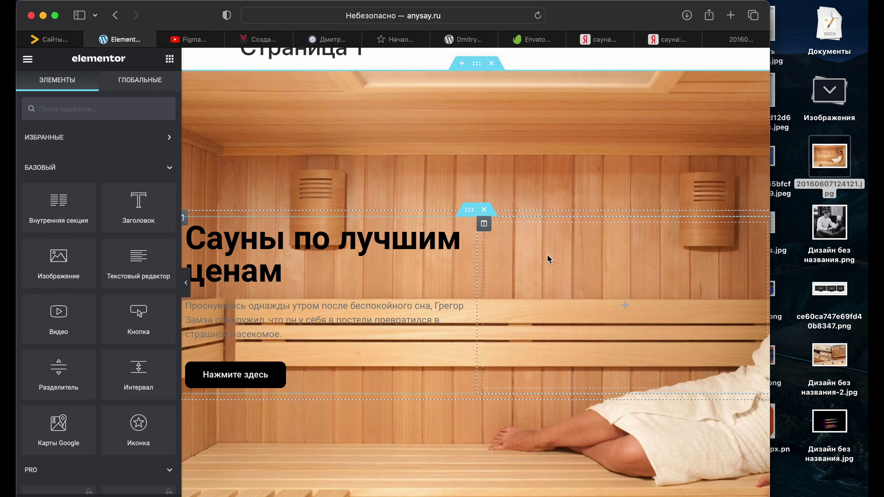
{"action": "scroll", "coordinate": [487, 209], "scroll_direction": "down", "scroll_amount": 3}
{"action": "left_click", "coordinate": [187, 282]}
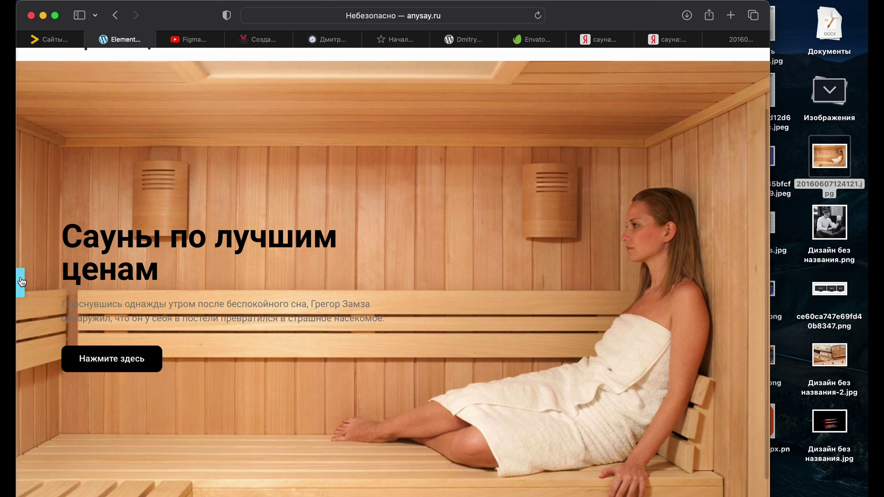
{"action": "left_click", "coordinate": [21, 277]}
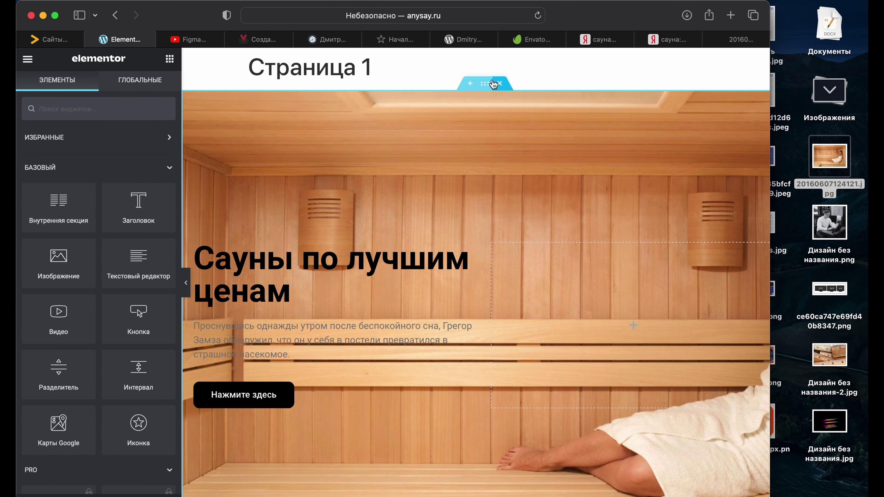
{"action": "left_click", "coordinate": [484, 85]}
{"action": "scroll", "coordinate": [281, 100], "scroll_direction": "down", "scroll_amount": 2}
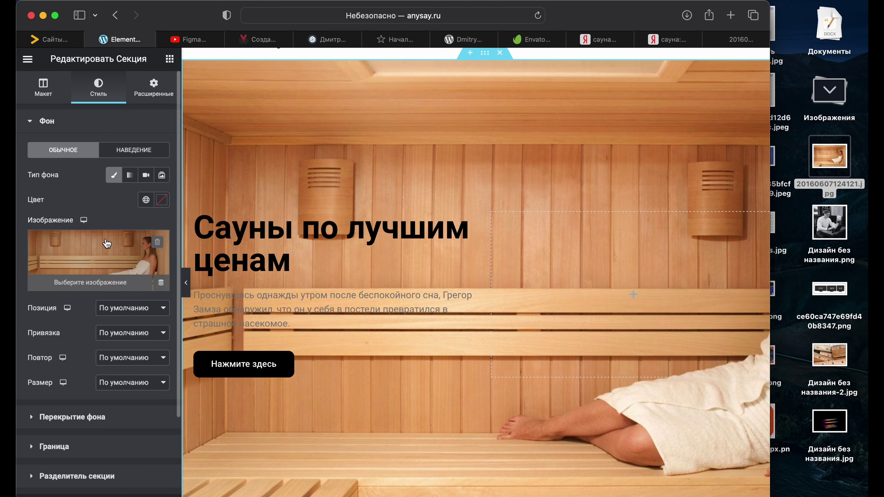
Try a gradient background with a transparent grey first colour and nearly transparent second colour
{"action": "left_click", "coordinate": [128, 177]}
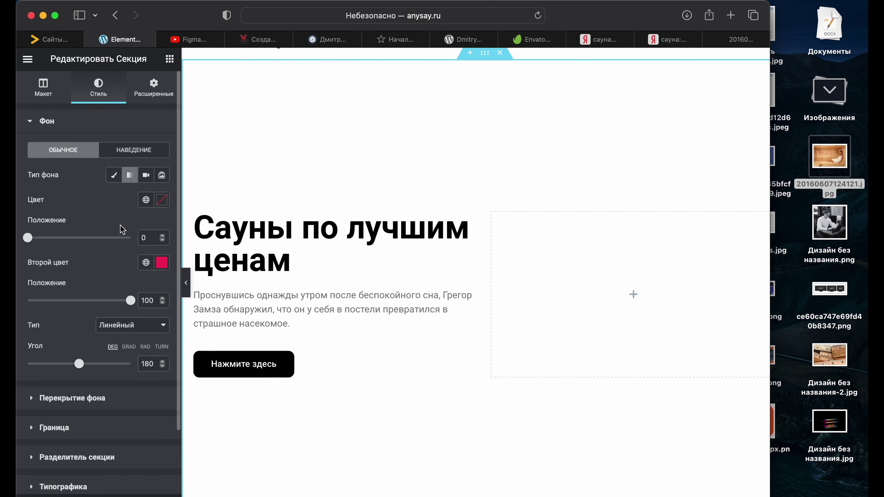
{"action": "left_click", "coordinate": [162, 200]}
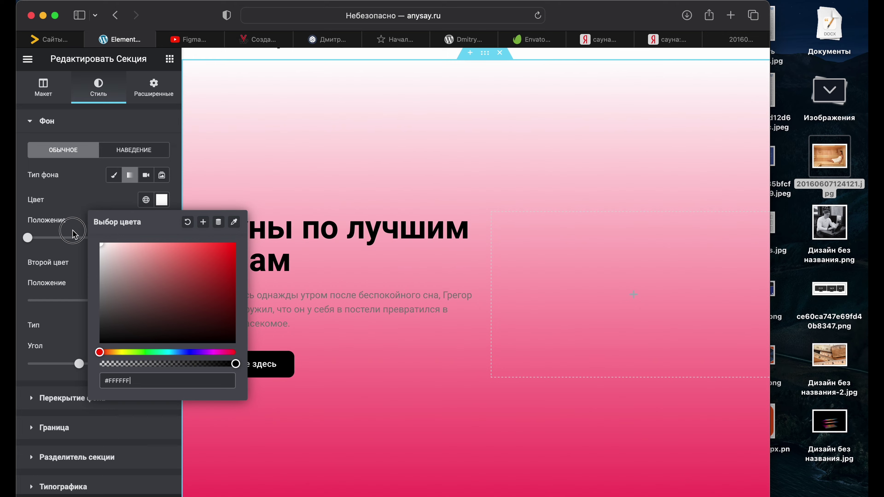
{"action": "left_click_drag", "start_coordinate": [73, 230], "coordinate": [66, 290]}
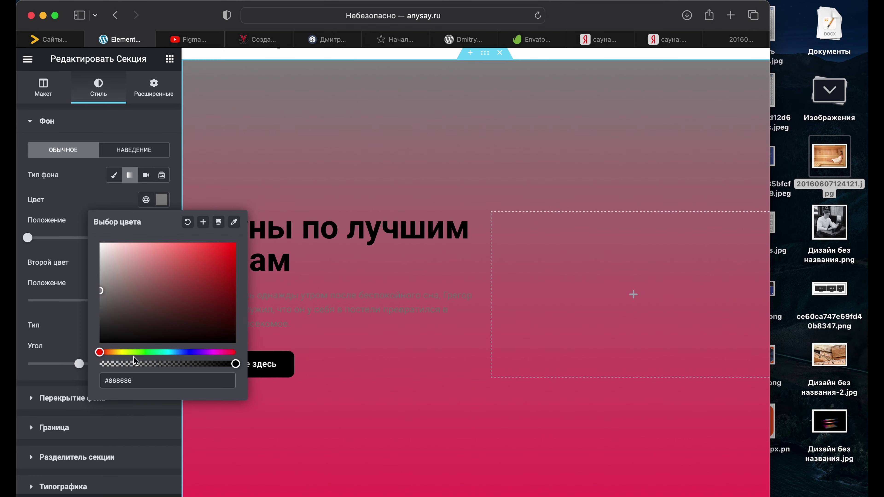
{"action": "left_click_drag", "start_coordinate": [138, 361], "coordinate": [99, 361]}
{"action": "left_click", "coordinate": [73, 264]}
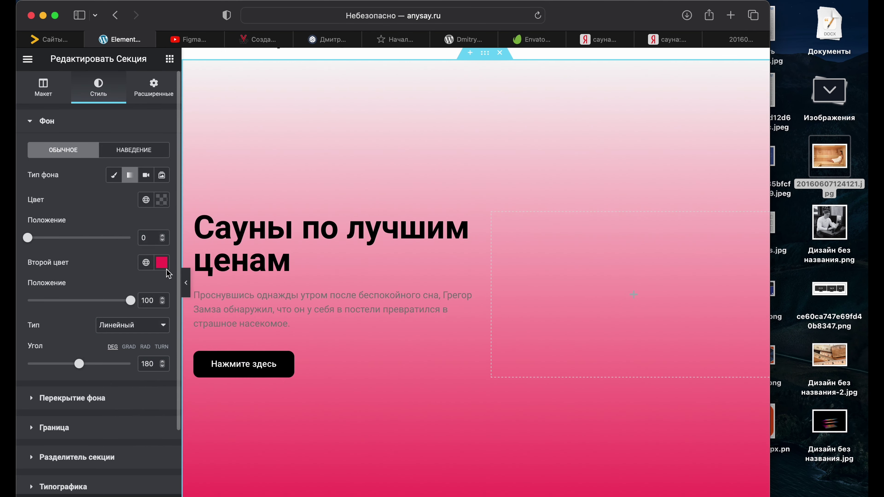
{"action": "left_click", "coordinate": [162, 262]}
{"action": "left_click_drag", "start_coordinate": [145, 429], "coordinate": [116, 427]}
{"action": "left_click", "coordinate": [91, 271]}
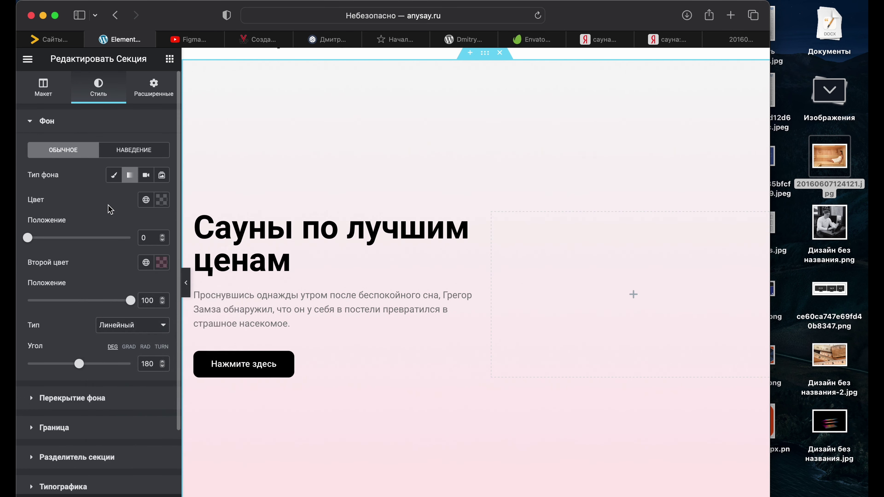
Switch the background back to Classic to show the sauna photo and expand Background Overlay
{"action": "left_click", "coordinate": [112, 173]}
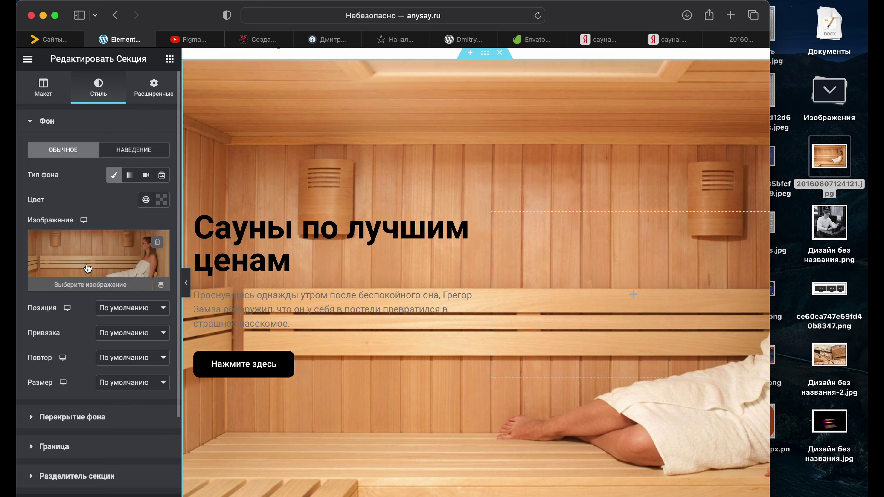
{"action": "scroll", "coordinate": [94, 279], "scroll_direction": "down", "scroll_amount": 3}
{"action": "left_click", "coordinate": [91, 321]}
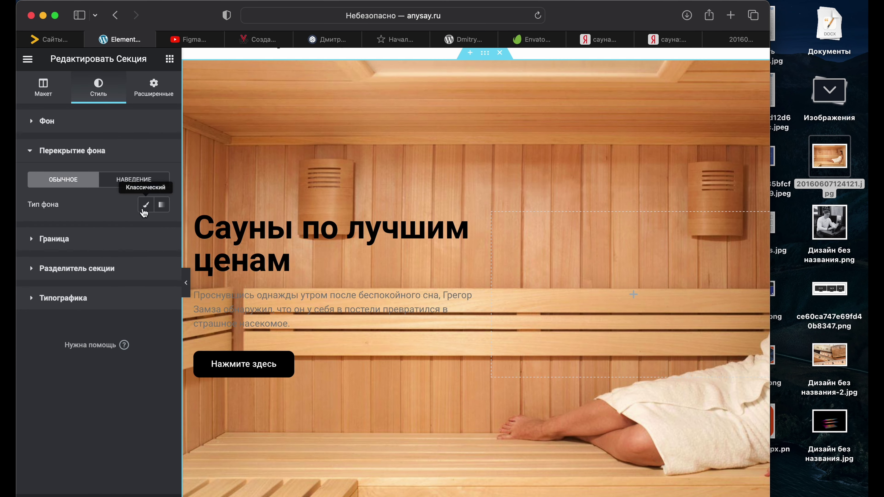
Give the section a gradient overlay running from white to black
{"action": "left_click", "coordinate": [163, 205]}
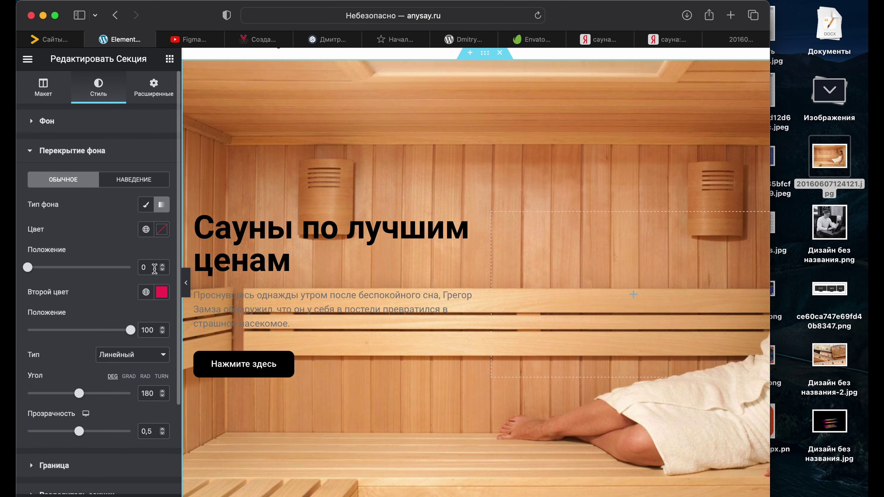
{"action": "left_click", "coordinate": [162, 229]}
{"action": "left_click", "coordinate": [101, 274]}
{"action": "left_click", "coordinate": [92, 232]}
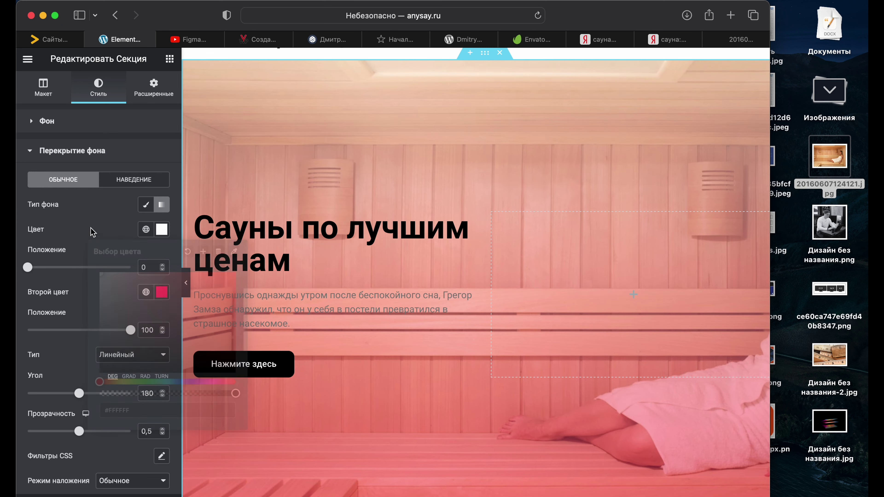
{"action": "left_click", "coordinate": [161, 292]}
{"action": "left_click_drag", "start_coordinate": [136, 361], "coordinate": [35, 492]}
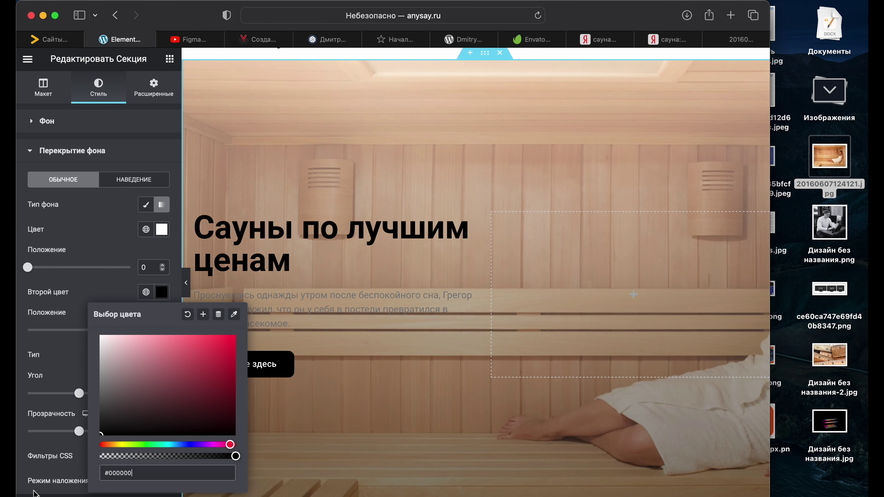
{"action": "left_click", "coordinate": [90, 248]}
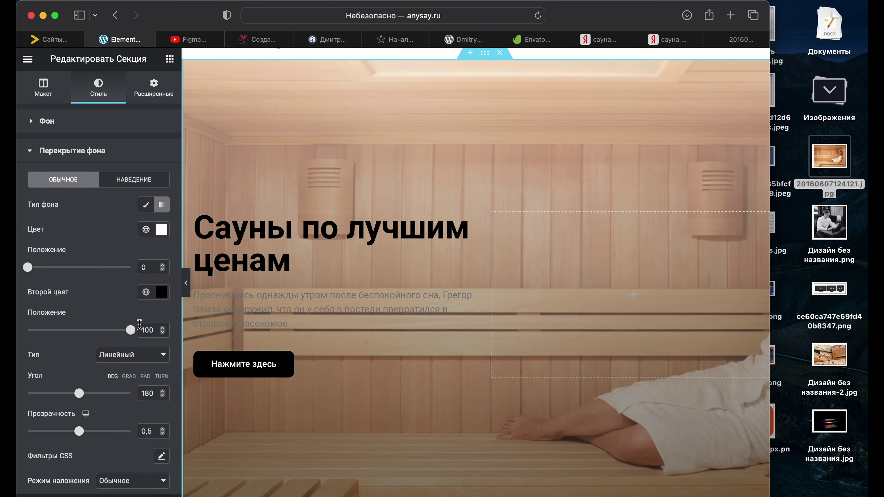
Tune the overlay's white and black stop positions, angle and opacity
{"action": "mouse_move", "coordinate": [35, 274]}
{"action": "left_mouse_down"}
{"action": "mouse_move", "coordinate": [115, 270]}
{"action": "mouse_move", "coordinate": [20, 272]}
{"action": "left_mouse_up"}
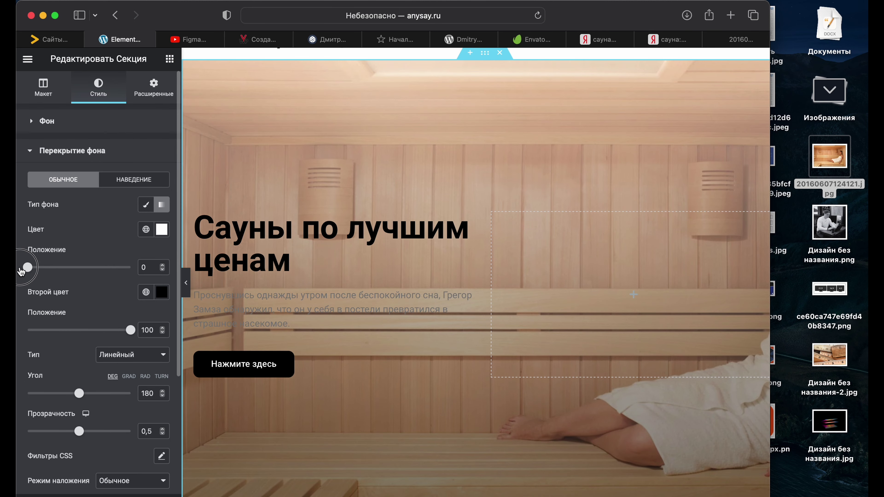
{"action": "mouse_move", "coordinate": [130, 329]}
{"action": "left_mouse_down"}
{"action": "mouse_move", "coordinate": [28, 333]}
{"action": "mouse_move", "coordinate": [129, 331]}
{"action": "left_mouse_up"}
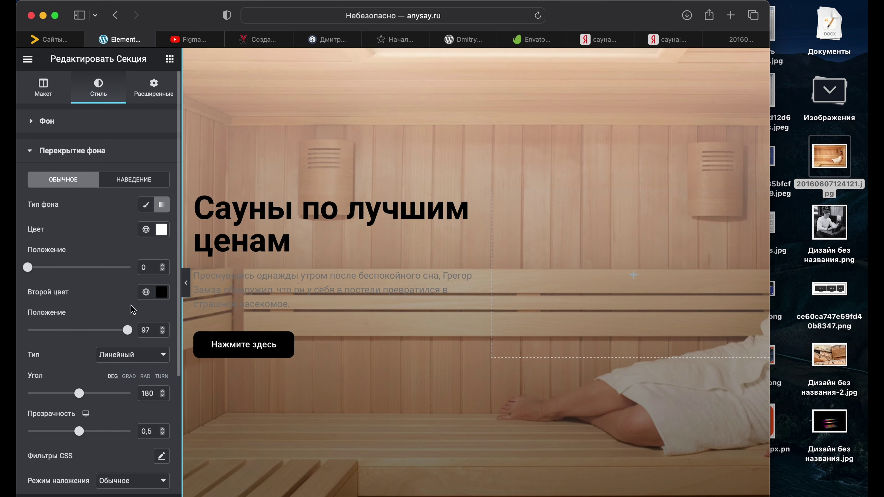
{"action": "left_click_drag", "start_coordinate": [82, 395], "coordinate": [108, 391]}
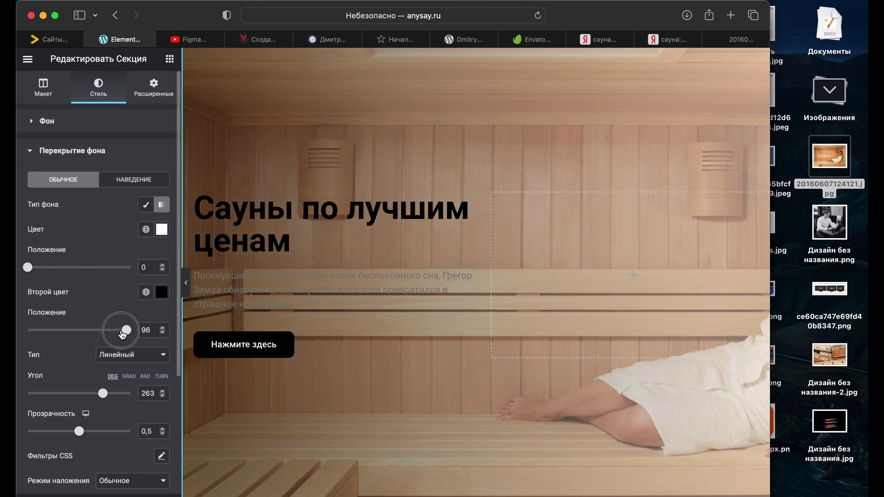
{"action": "left_click_drag", "start_coordinate": [122, 335], "coordinate": [80, 338]}
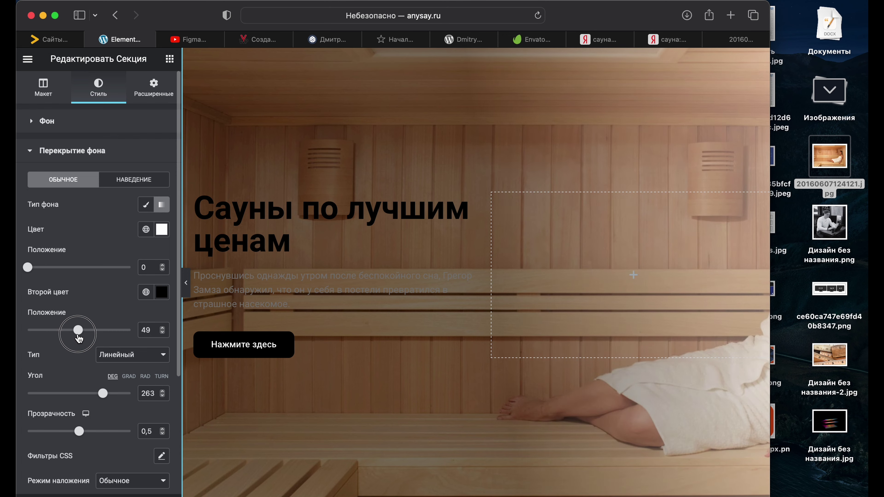
{"action": "mouse_move", "coordinate": [80, 435]}
{"action": "left_mouse_down"}
{"action": "mouse_move", "coordinate": [43, 433]}
{"action": "mouse_move", "coordinate": [118, 425]}
{"action": "mouse_move", "coordinate": [79, 426]}
{"action": "mouse_move", "coordinate": [73, 438]}
{"action": "left_mouse_up"}
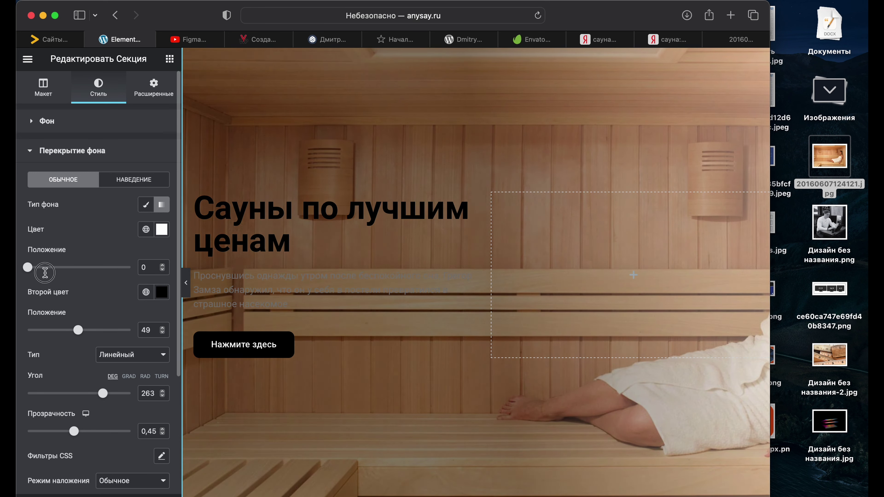
{"action": "mouse_move", "coordinate": [31, 274]}
{"action": "left_mouse_down"}
{"action": "mouse_move", "coordinate": [59, 270]}
{"action": "mouse_move", "coordinate": [23, 273]}
{"action": "left_mouse_up"}
{"action": "mouse_move", "coordinate": [74, 334]}
{"action": "left_mouse_down"}
{"action": "mouse_move", "coordinate": [19, 347]}
{"action": "mouse_move", "coordinate": [70, 334]}
{"action": "left_mouse_up"}
{"action": "scroll", "coordinate": [69, 338], "scroll_direction": "down", "scroll_amount": 2}
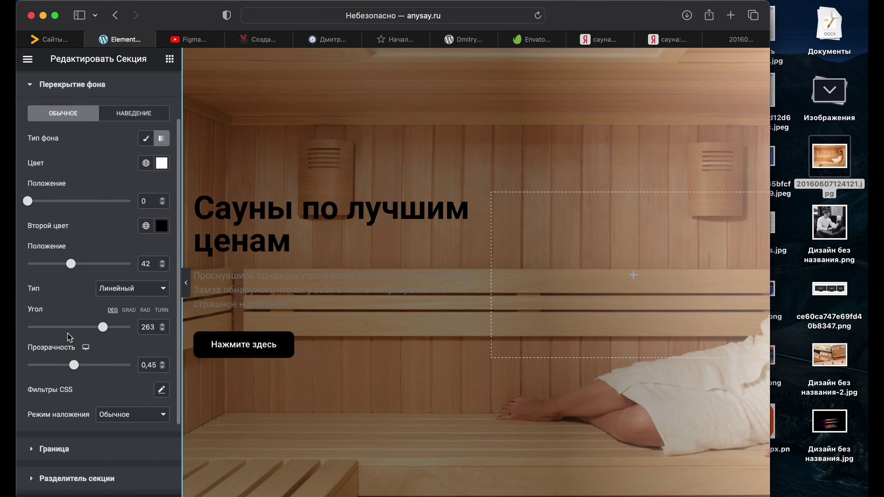
{"action": "scroll", "coordinate": [69, 336], "scroll_direction": "down", "scroll_amount": 2}
{"action": "scroll", "coordinate": [69, 336], "scroll_direction": "up", "scroll_amount": 2}
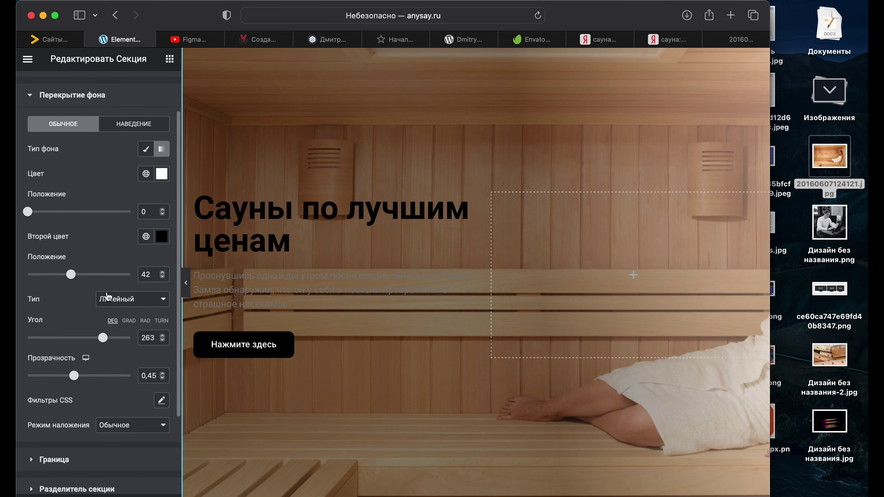
Make the overlay radial, centred left, at 0.29 opacity, and preview the page
{"action": "left_click", "coordinate": [108, 297]}
{"action": "left_click", "coordinate": [110, 307]}
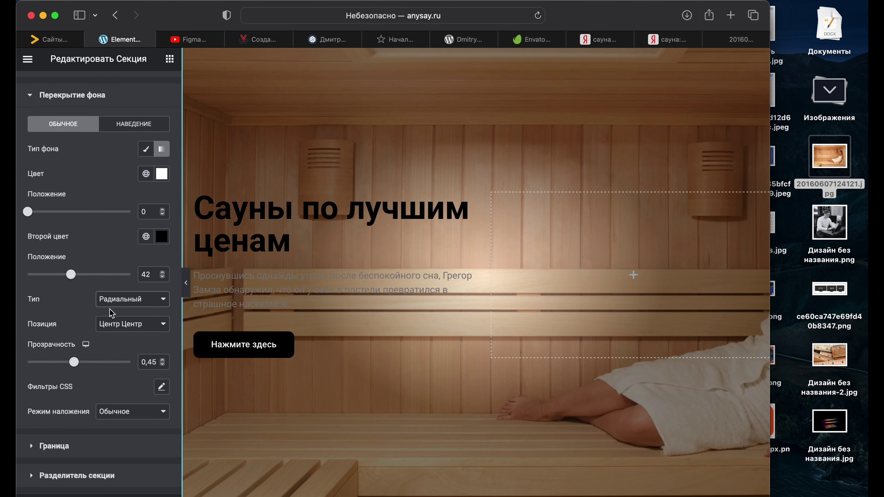
{"action": "mouse_move", "coordinate": [70, 275]}
{"action": "left_mouse_down"}
{"action": "mouse_move", "coordinate": [38, 274]}
{"action": "mouse_move", "coordinate": [81, 275]}
{"action": "left_mouse_up"}
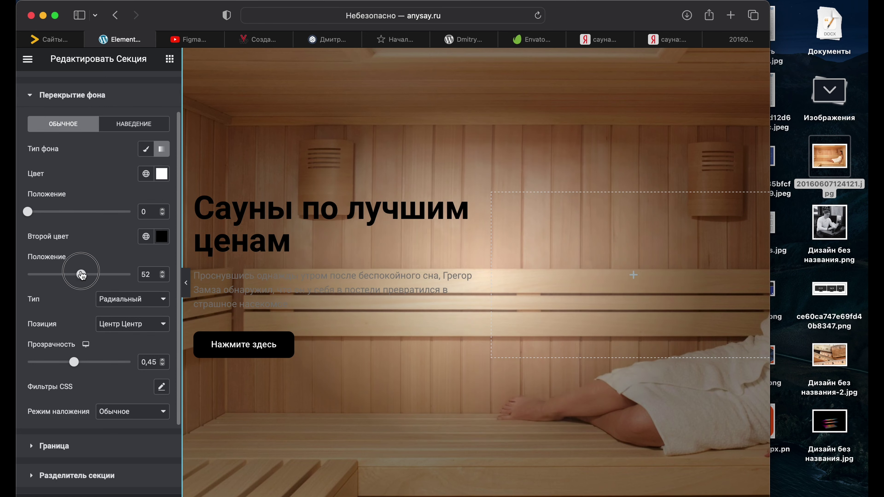
{"action": "mouse_move", "coordinate": [74, 364]}
{"action": "left_mouse_down"}
{"action": "mouse_move", "coordinate": [40, 364]}
{"action": "mouse_move", "coordinate": [59, 363]}
{"action": "left_mouse_up"}
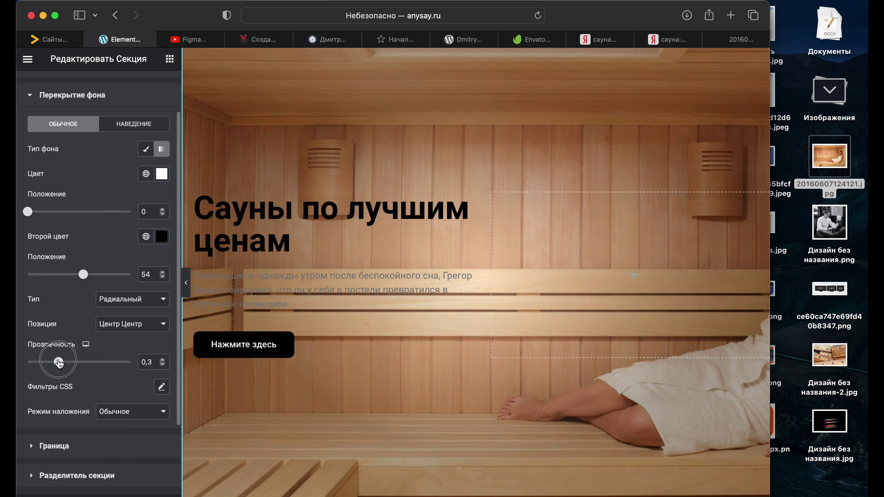
{"action": "left_click", "coordinate": [114, 327]}
{"action": "left_click", "coordinate": [115, 335]}
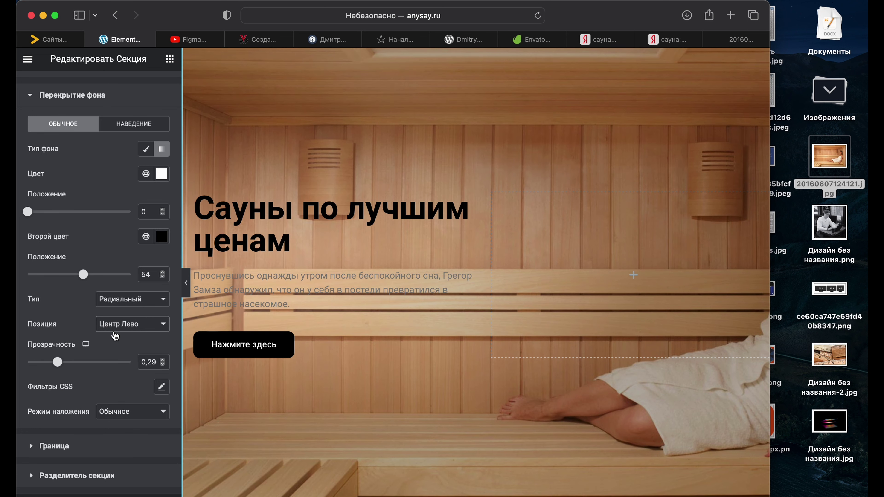
{"action": "left_click", "coordinate": [186, 283]}
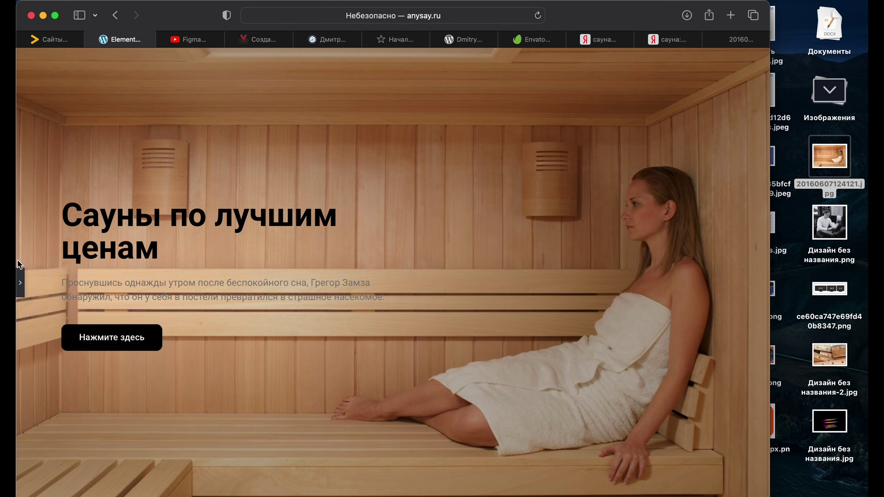
{"action": "left_click", "coordinate": [19, 283]}
Set the hero paragraph's text colour to #000000 and preview the page
{"action": "left_click", "coordinate": [195, 303]}
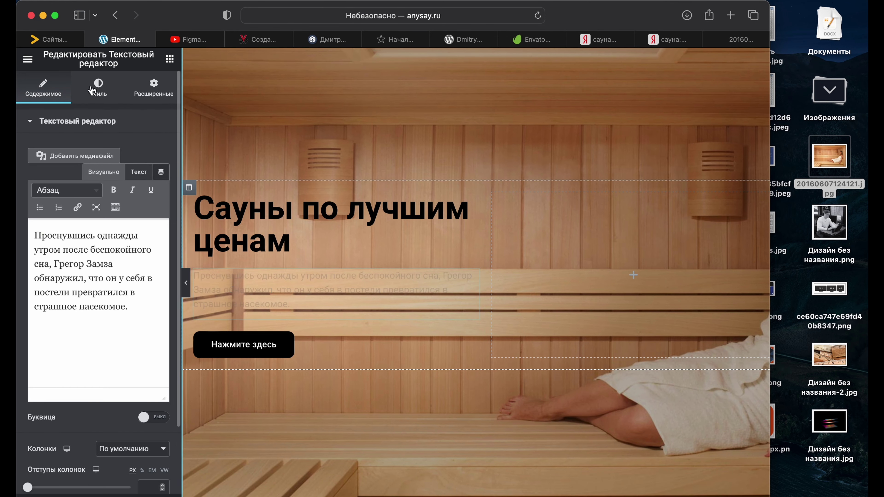
{"action": "left_click", "coordinate": [98, 87]}
{"action": "left_click", "coordinate": [162, 181]}
{"action": "mouse_move", "coordinate": [122, 247]}
{"action": "left_mouse_down"}
{"action": "mouse_move", "coordinate": [65, 341]}
{"action": "mouse_move", "coordinate": [68, 121]}
{"action": "mouse_move", "coordinate": [51, 382]}
{"action": "left_mouse_up"}
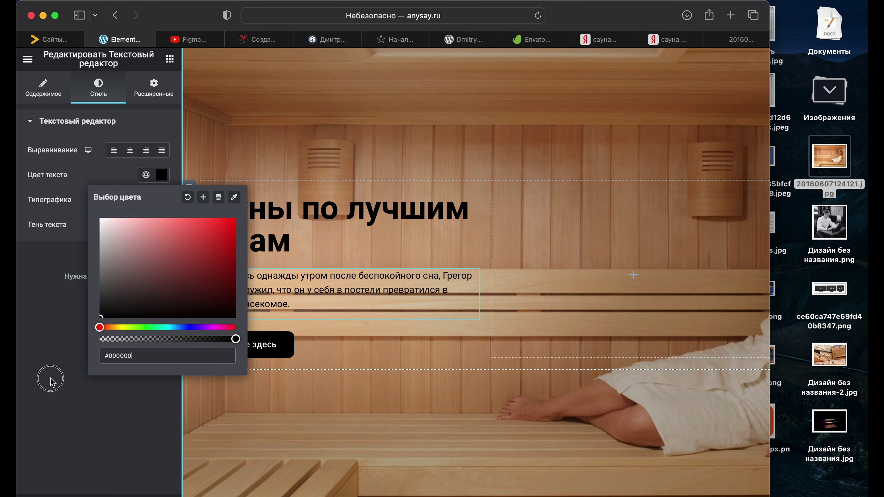
{"action": "left_click", "coordinate": [76, 192]}
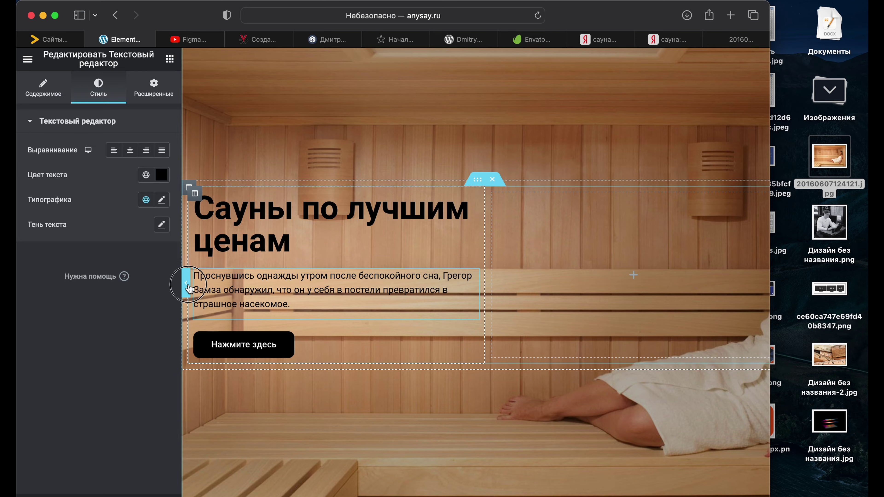
{"action": "left_click", "coordinate": [182, 276]}
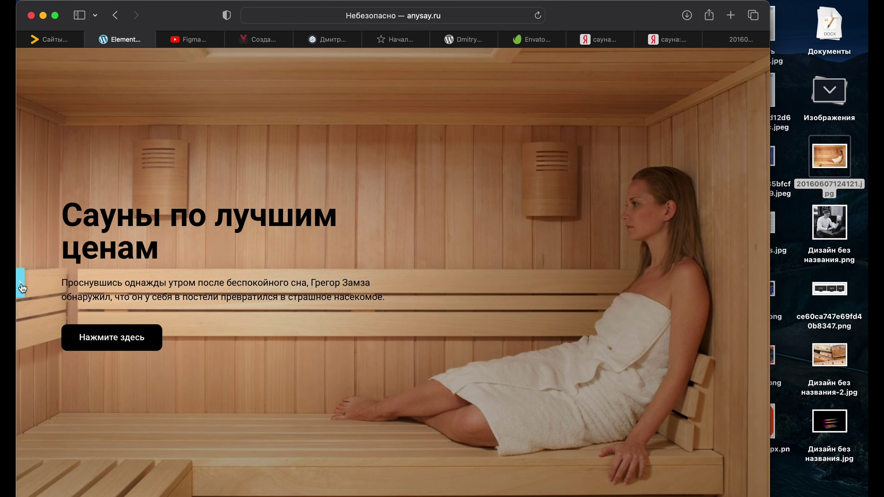
{"action": "left_click", "coordinate": [21, 287]}
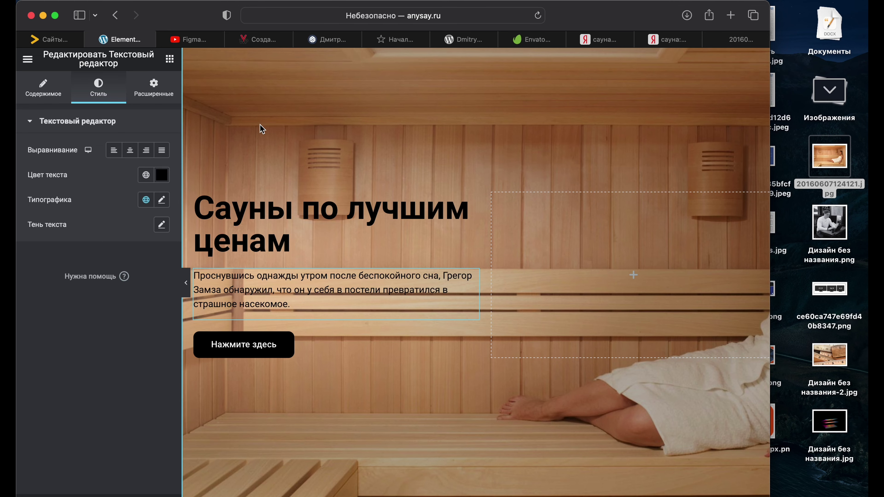
{"action": "scroll", "coordinate": [258, 120], "scroll_direction": "up", "scroll_amount": 4}
Select the sauna section and switch its background overlay back to a linear gradient
{"action": "left_click", "coordinate": [485, 105]}
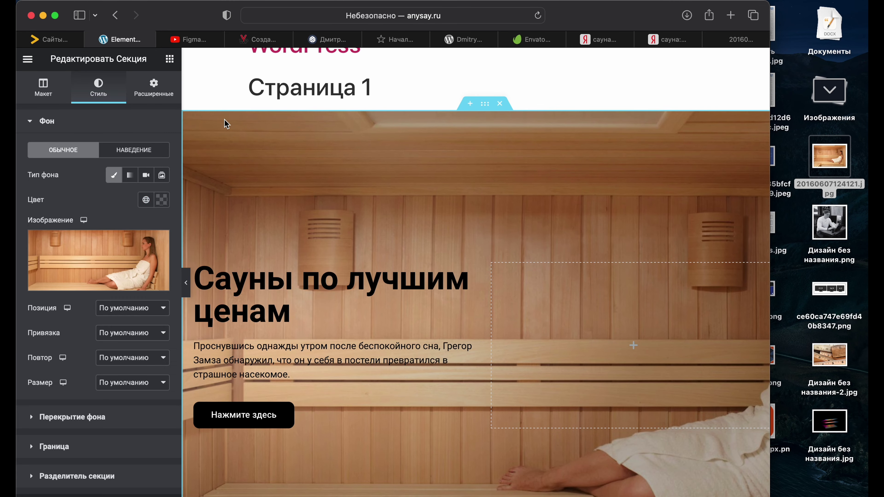
{"action": "scroll", "coordinate": [107, 314], "scroll_direction": "down", "scroll_amount": 2}
{"action": "scroll", "coordinate": [107, 314], "scroll_direction": "down", "scroll_amount": 2}
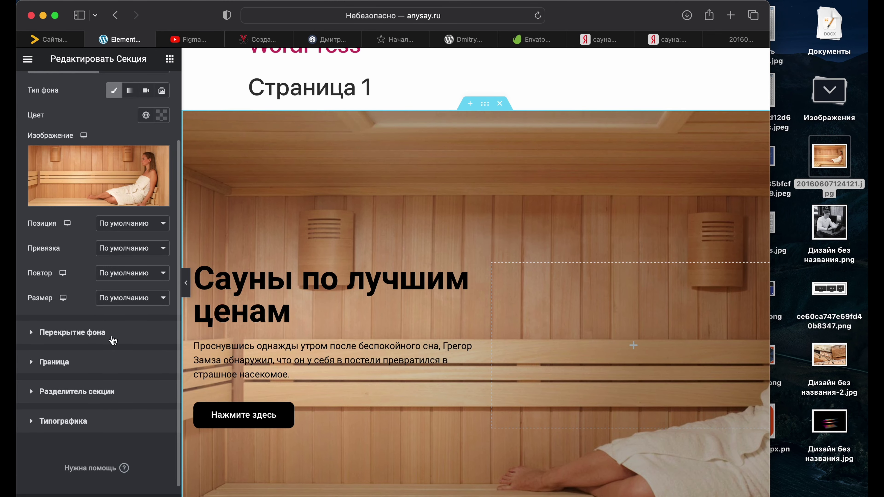
{"action": "left_click", "coordinate": [111, 337]}
{"action": "scroll", "coordinate": [139, 253], "scroll_direction": "down", "scroll_amount": 5}
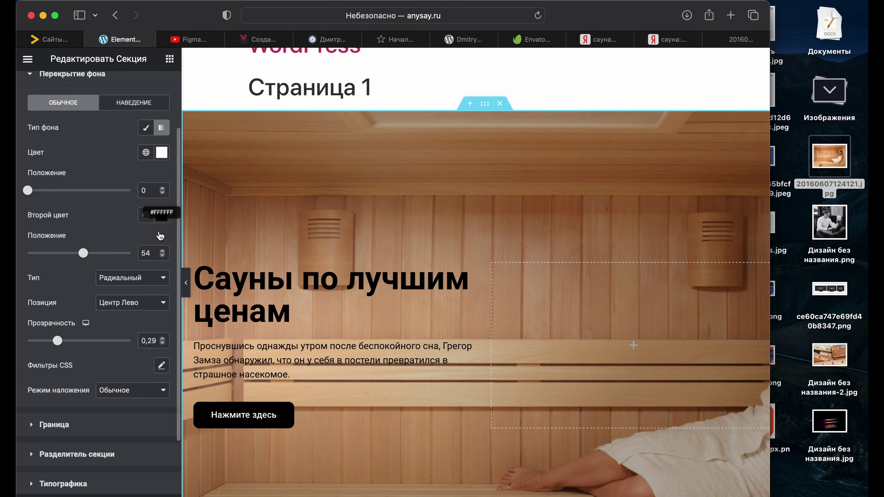
{"action": "left_click", "coordinate": [143, 274]}
{"action": "left_click", "coordinate": [118, 253]}
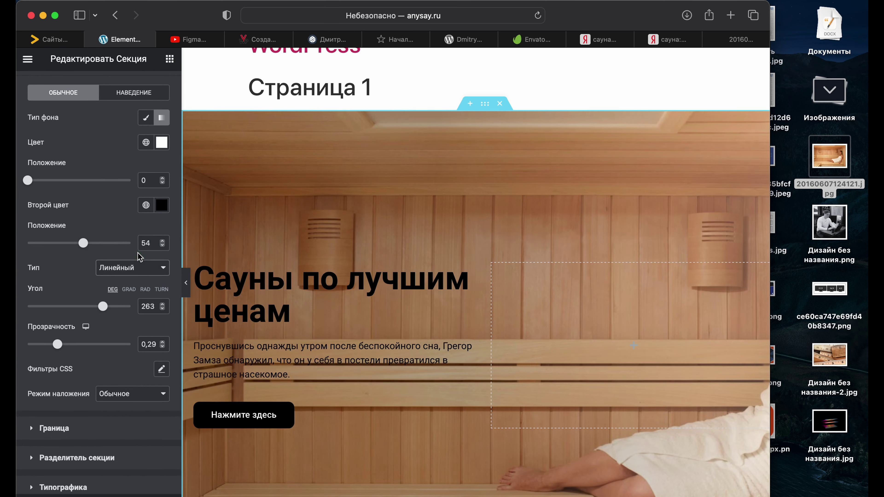
{"action": "scroll", "coordinate": [339, 246], "scroll_direction": "down", "scroll_amount": 3}
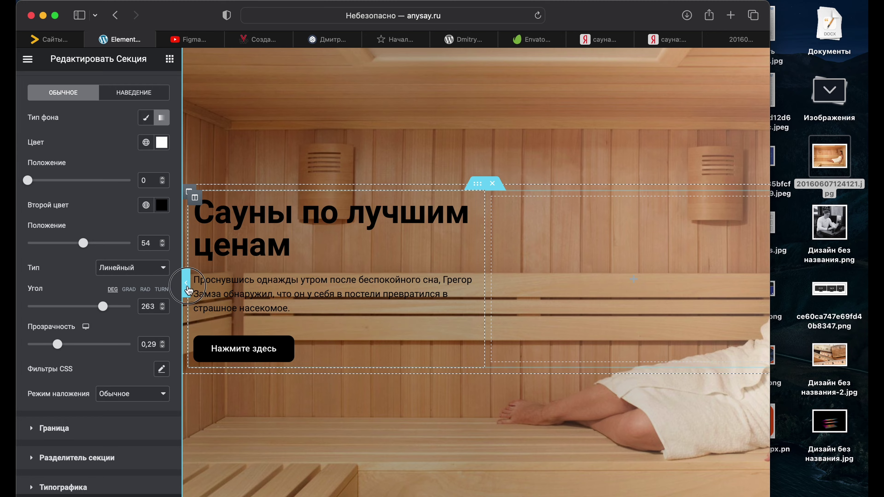
{"action": "left_click", "coordinate": [185, 282]}
{"action": "left_click", "coordinate": [20, 283]}
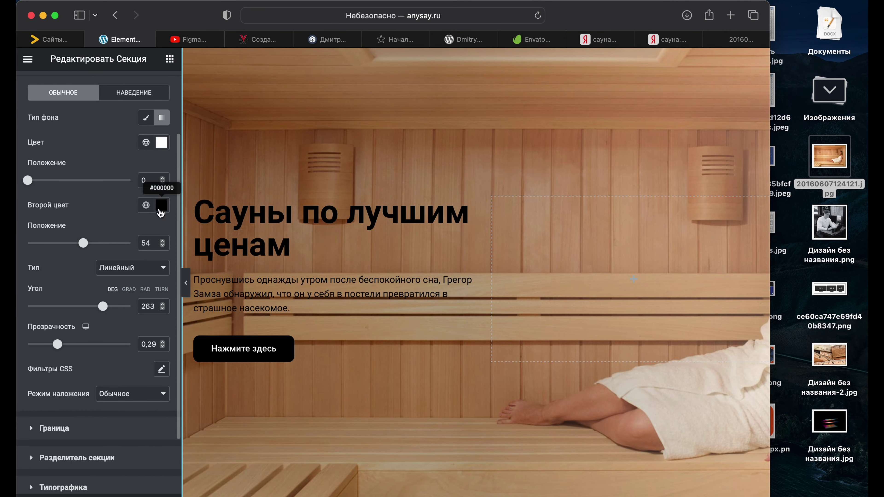
Set the overlay's black stop to 51, angle to 265° and opacity to 0.6, then preview
{"action": "left_click_drag", "start_coordinate": [84, 247], "coordinate": [76, 252]}
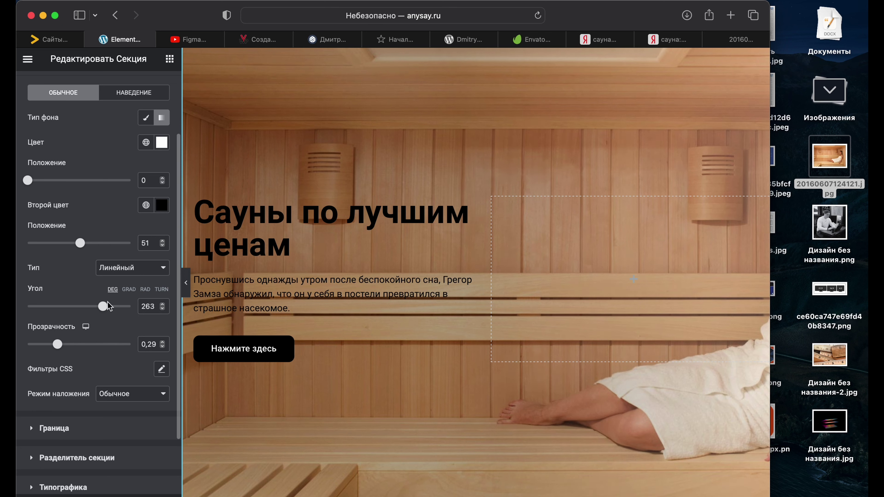
{"action": "left_click_drag", "start_coordinate": [103, 306], "coordinate": [104, 309]}
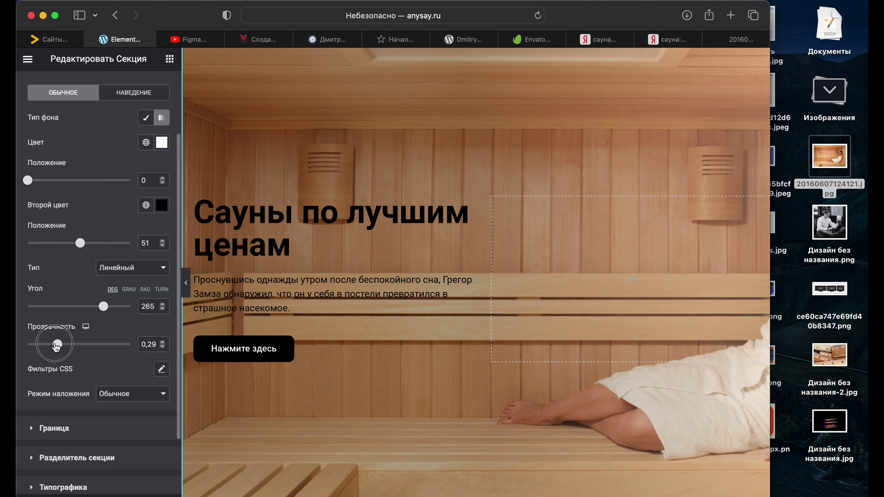
{"action": "left_click_drag", "start_coordinate": [57, 346], "coordinate": [76, 346]}
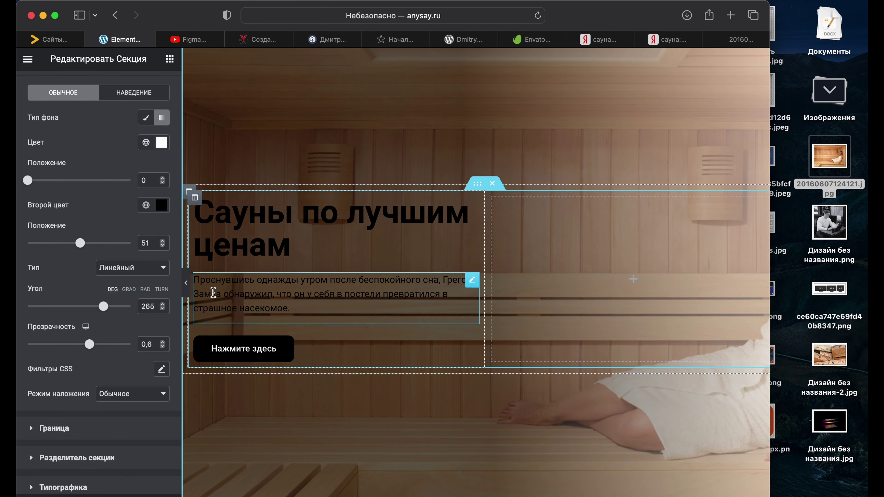
{"action": "left_click", "coordinate": [186, 283]}
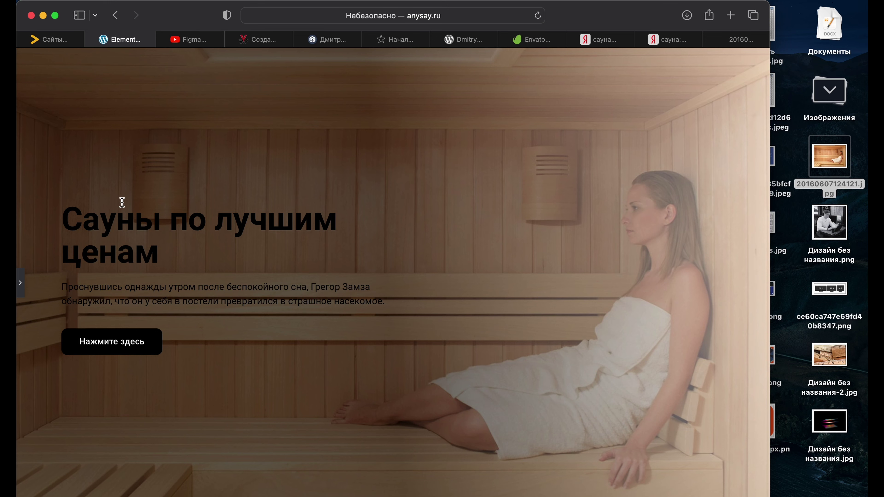
Make the hero heading and paragraph text white (#FFFFFF)
{"action": "left_click", "coordinate": [19, 283]}
{"action": "left_click", "coordinate": [216, 226]}
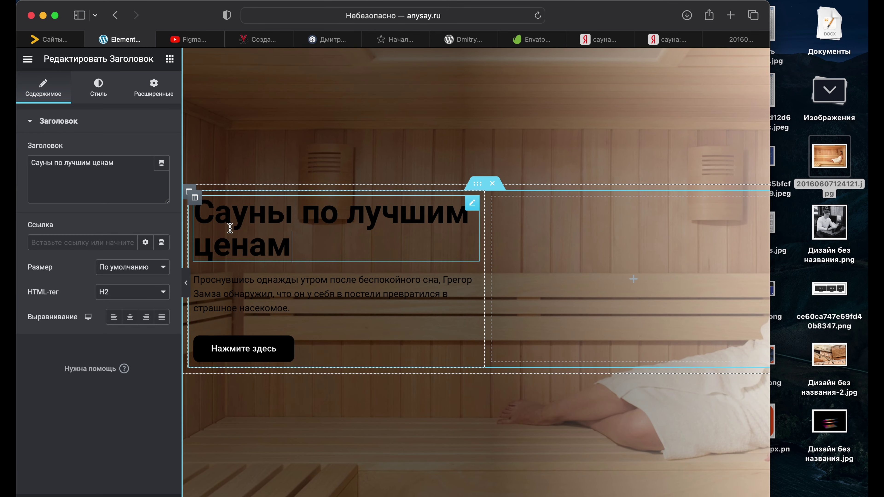
{"action": "left_click", "coordinate": [98, 87]}
{"action": "left_click", "coordinate": [162, 150]}
{"action": "left_click", "coordinate": [101, 194]}
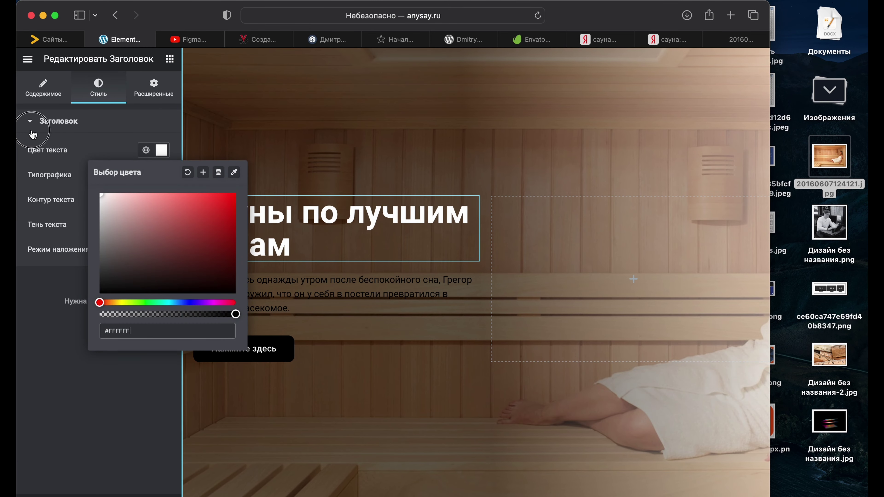
{"action": "left_click", "coordinate": [87, 130]}
{"action": "left_click", "coordinate": [334, 294]}
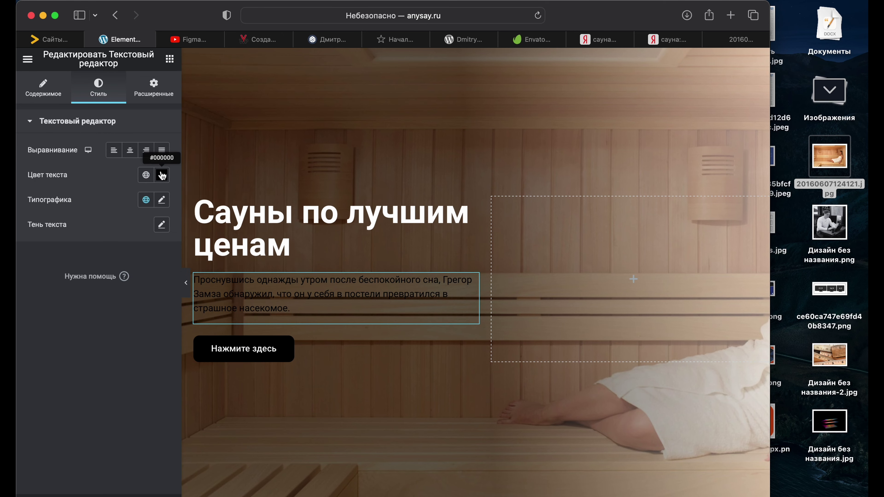
{"action": "left_click", "coordinate": [162, 175]}
{"action": "left_click", "coordinate": [164, 176]}
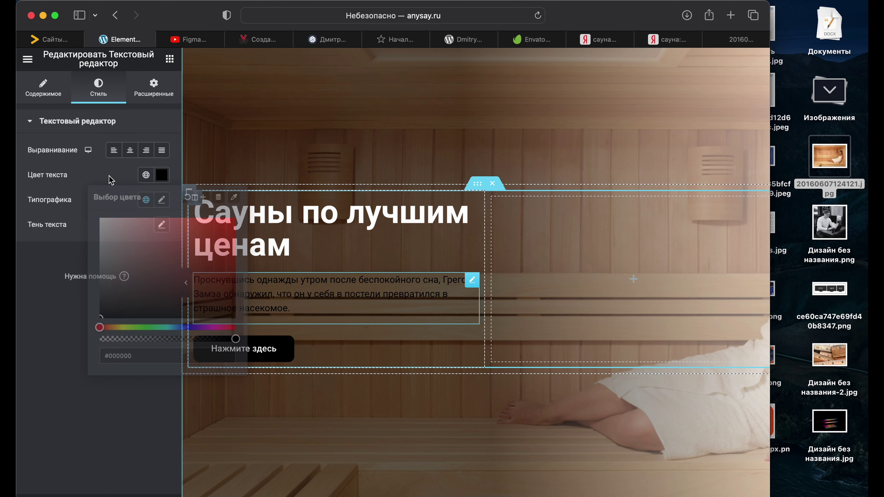
{"action": "left_click", "coordinate": [165, 177]}
{"action": "left_click", "coordinate": [101, 220]}
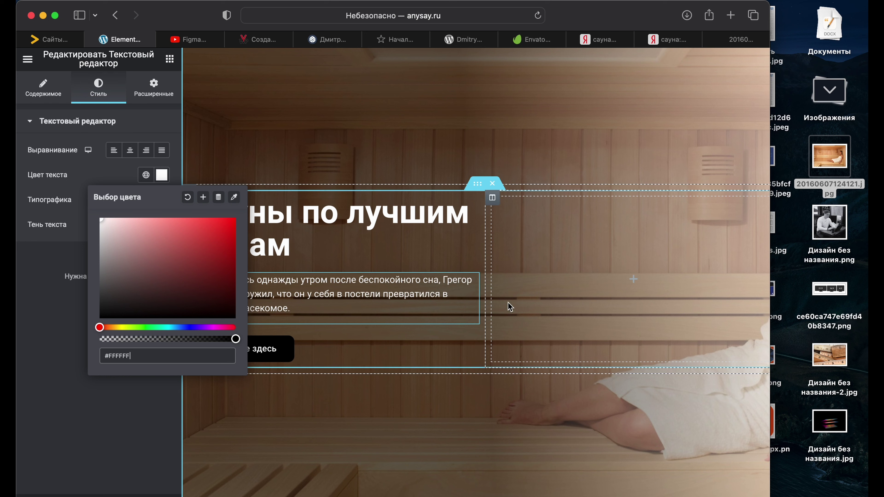
{"action": "left_click", "coordinate": [75, 252]}
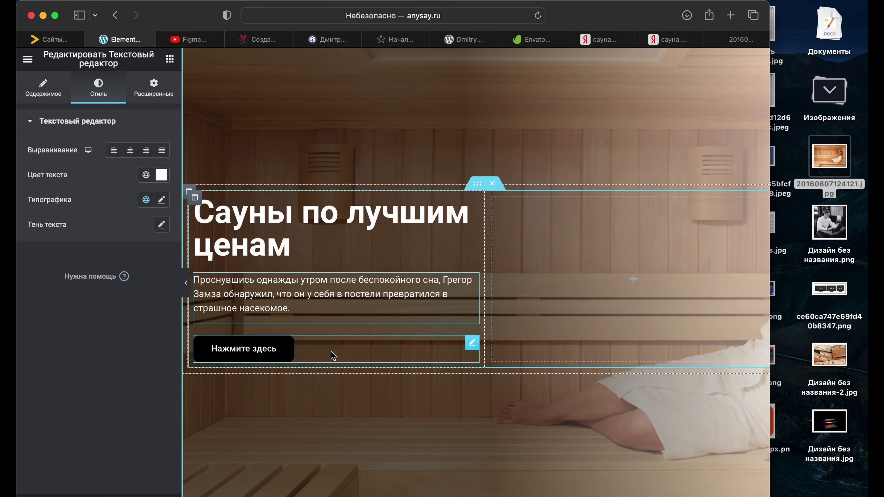
Give the Нажмите здесь button a white background and black label text
{"action": "left_click", "coordinate": [333, 355]}
{"action": "left_click", "coordinate": [162, 275]}
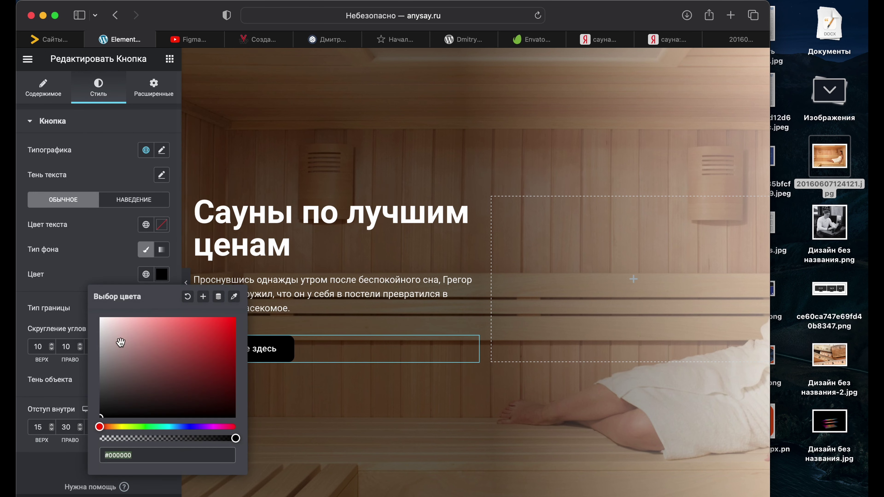
{"action": "left_click", "coordinate": [101, 319]}
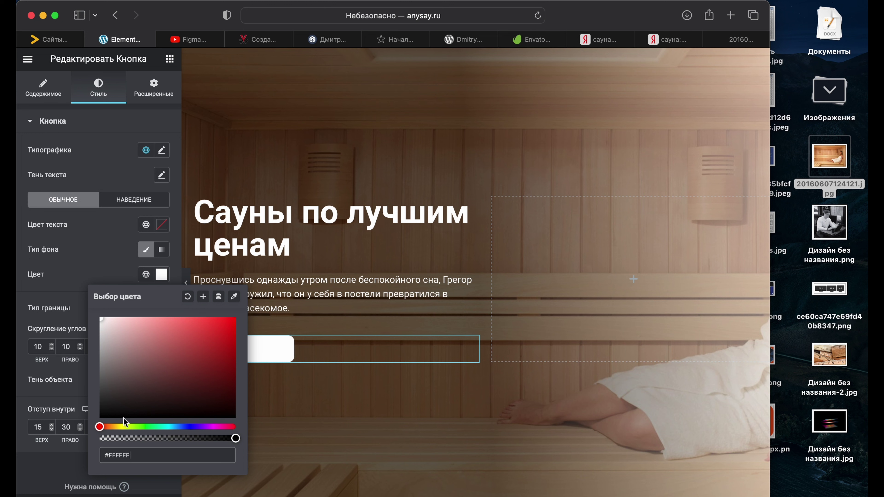
{"action": "left_click", "coordinate": [115, 265]}
{"action": "left_click", "coordinate": [162, 225]}
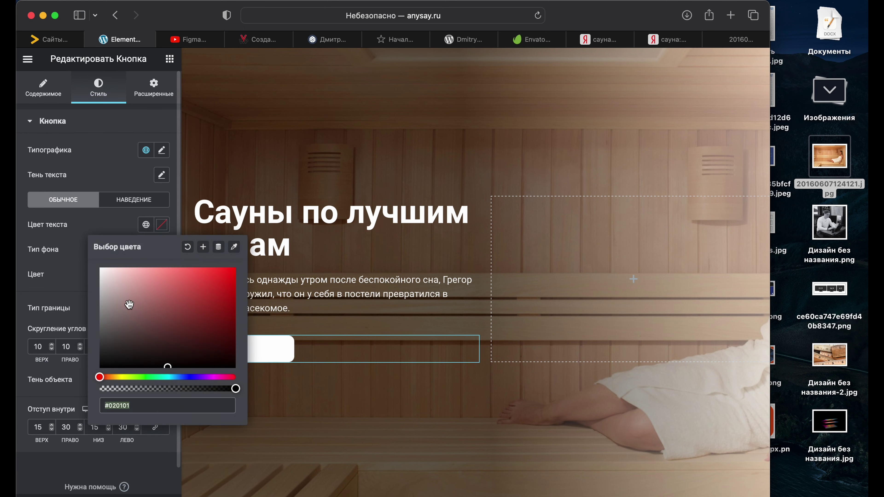
{"action": "left_click", "coordinate": [101, 366]}
{"action": "left_click", "coordinate": [54, 274]}
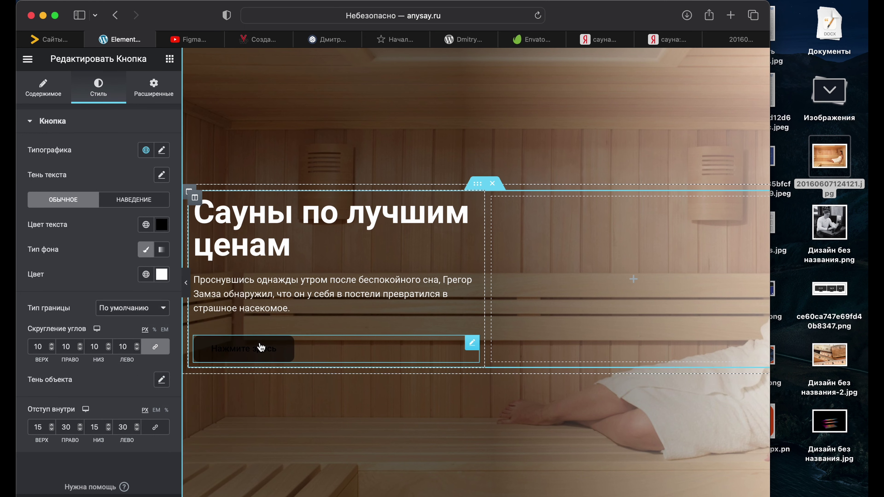
Check the button's hover background colour and preview the restyled hero at full width
{"action": "left_click", "coordinate": [118, 201]}
{"action": "left_click", "coordinate": [162, 274]}
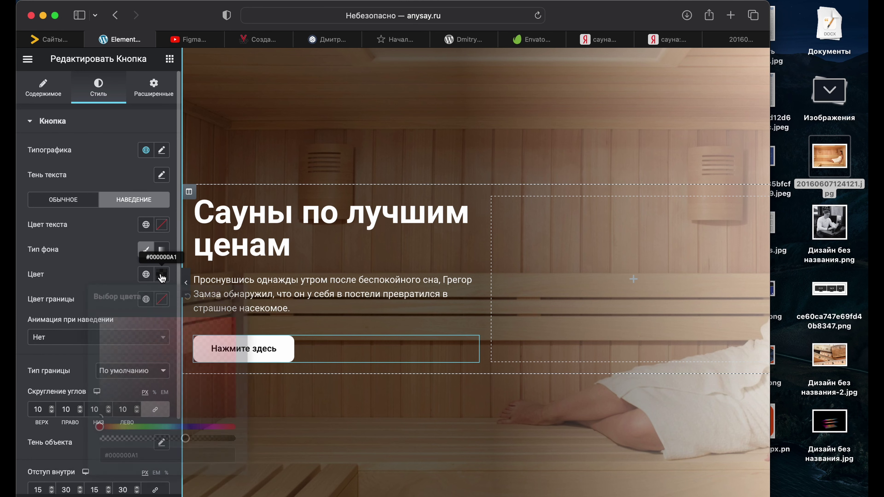
{"action": "left_click", "coordinate": [87, 223]}
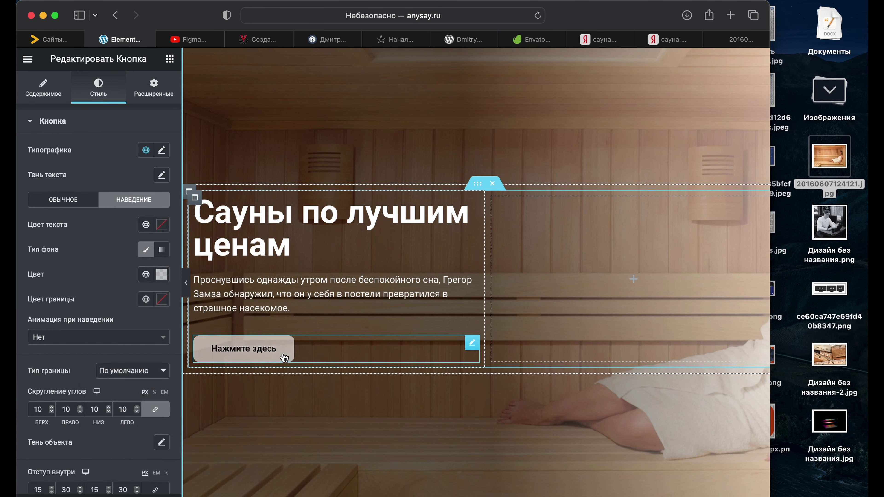
{"action": "left_click", "coordinate": [188, 285]}
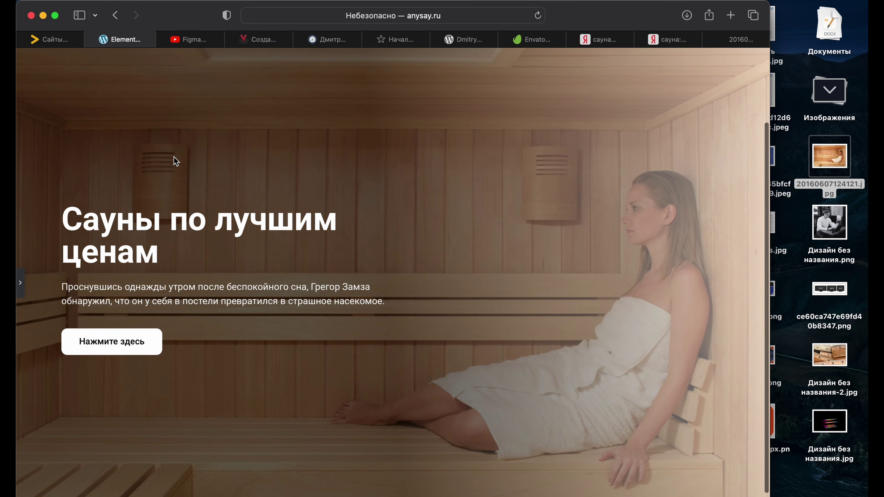
{"action": "left_click", "coordinate": [19, 277]}
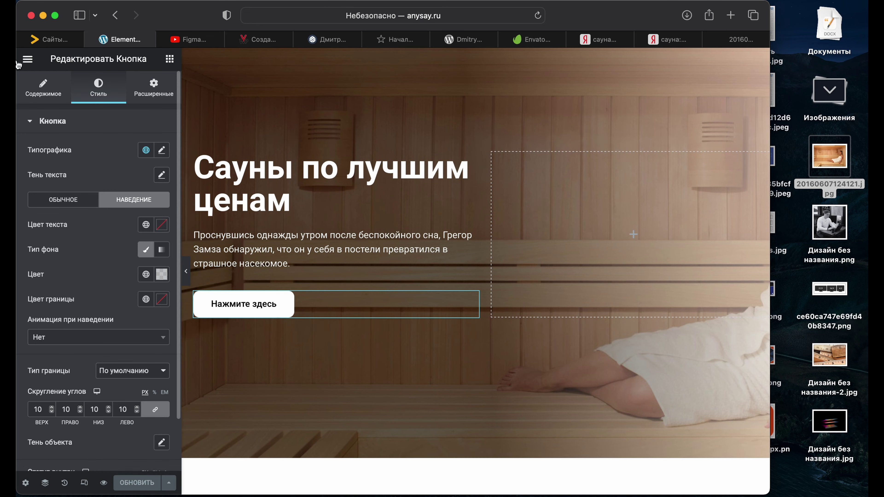
View the live page via Просмотр страницы and widen Safari to see the white-text hero
{"action": "left_click", "coordinate": [27, 59]}
{"action": "left_click", "coordinate": [105, 265]}
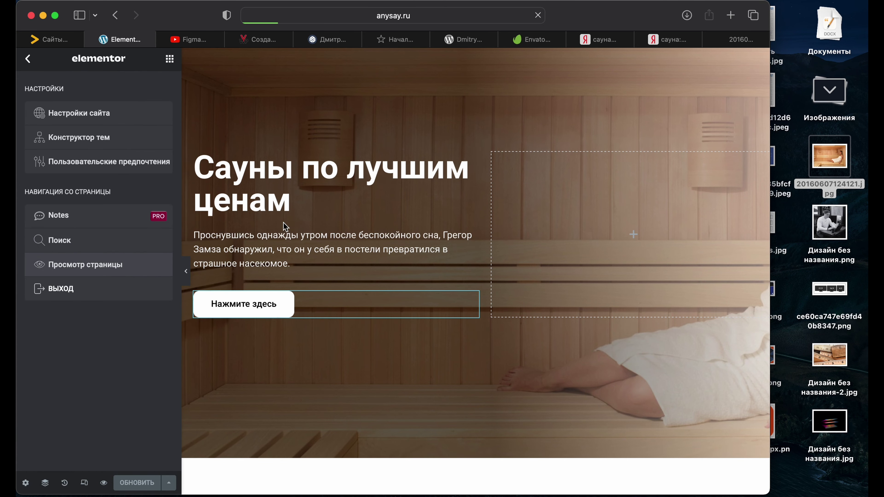
{"action": "scroll", "coordinate": [339, 221], "scroll_direction": "down", "scroll_amount": 5}
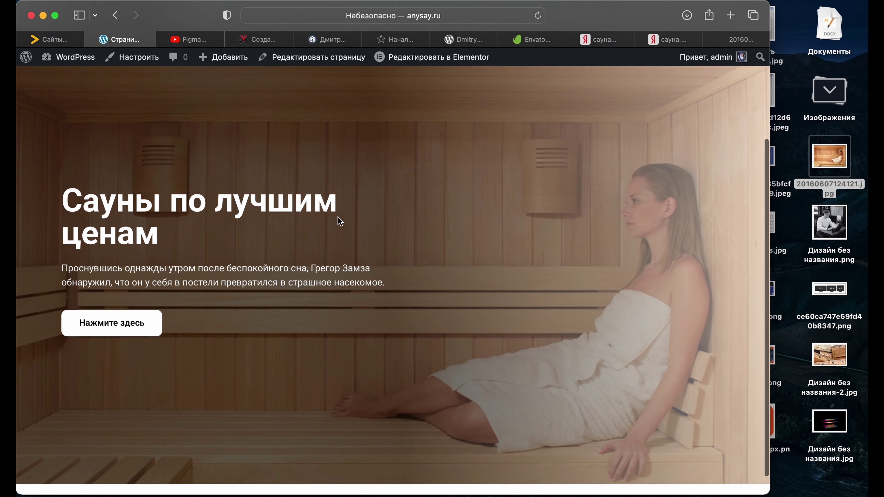
{"action": "left_click_drag", "start_coordinate": [769, 196], "coordinate": [867, 205]}
{"action": "scroll", "coordinate": [472, 216], "scroll_direction": "up", "scroll_amount": 2}
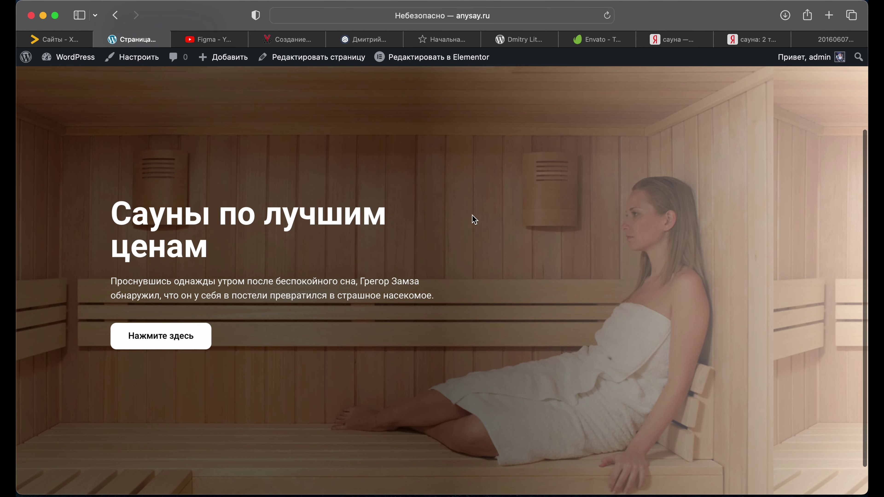
{"action": "scroll", "coordinate": [473, 217], "scroll_direction": "up", "scroll_amount": 5}
Load Страница 1 in the WordPress editor and expand its image, discussion and attributes settings
{"action": "left_click", "coordinate": [318, 59]}
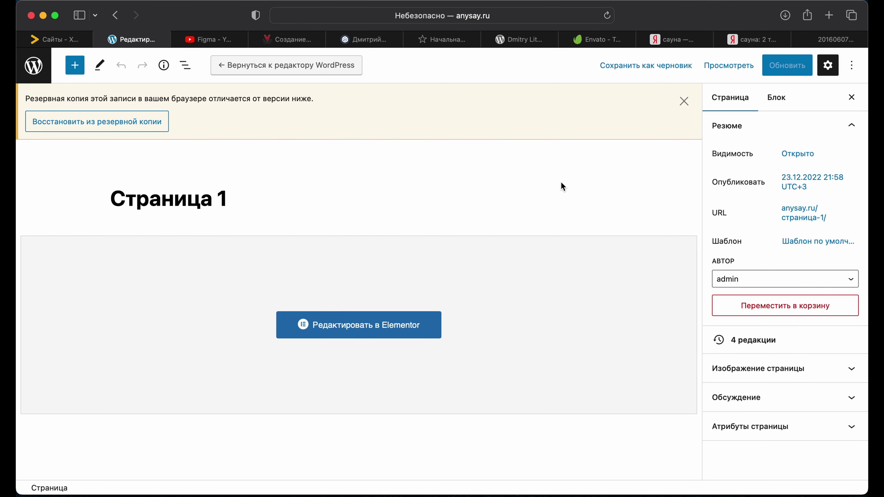
{"action": "scroll", "coordinate": [562, 187], "scroll_direction": "down", "scroll_amount": 5}
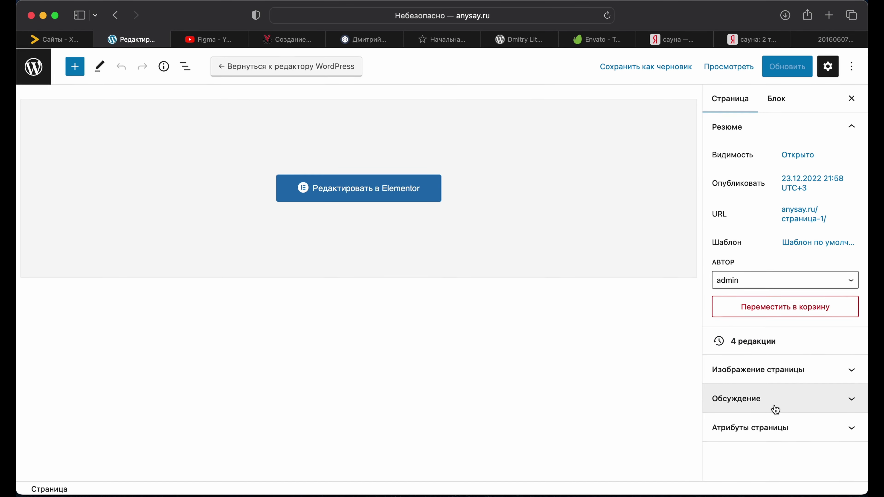
{"action": "scroll", "coordinate": [645, 333], "scroll_direction": "up", "scroll_amount": 5}
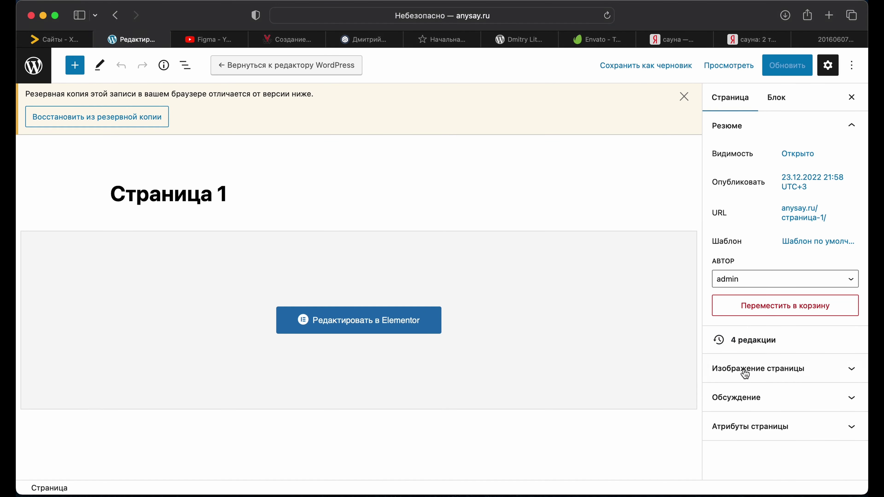
{"action": "left_click", "coordinate": [745, 374]}
{"action": "left_click", "coordinate": [759, 435]}
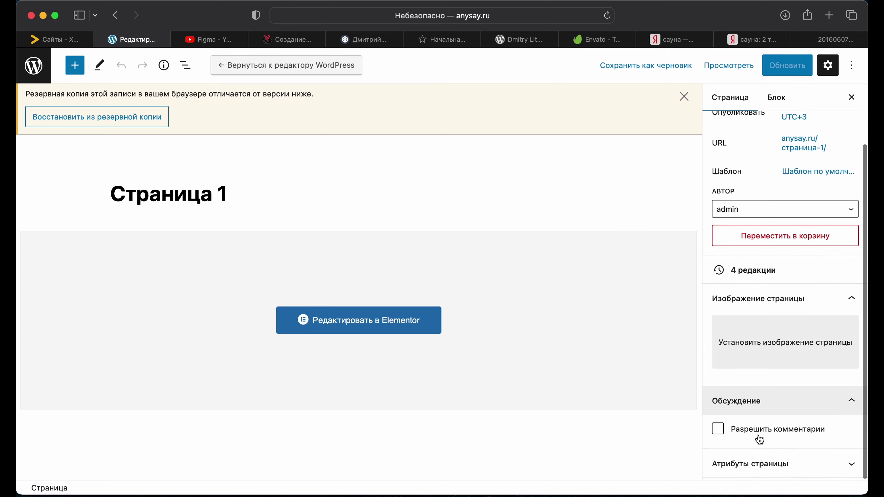
{"action": "left_click", "coordinate": [759, 463]}
{"action": "scroll", "coordinate": [769, 217], "scroll_direction": "up", "scroll_amount": 5}
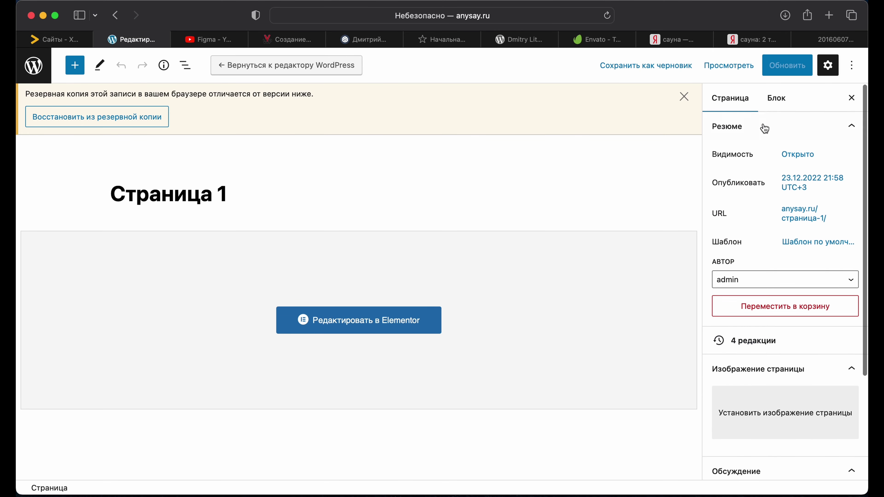
{"action": "left_click", "coordinate": [776, 98]}
{"action": "left_click", "coordinate": [731, 98]}
{"action": "scroll", "coordinate": [761, 259], "scroll_direction": "down", "scroll_amount": 2}
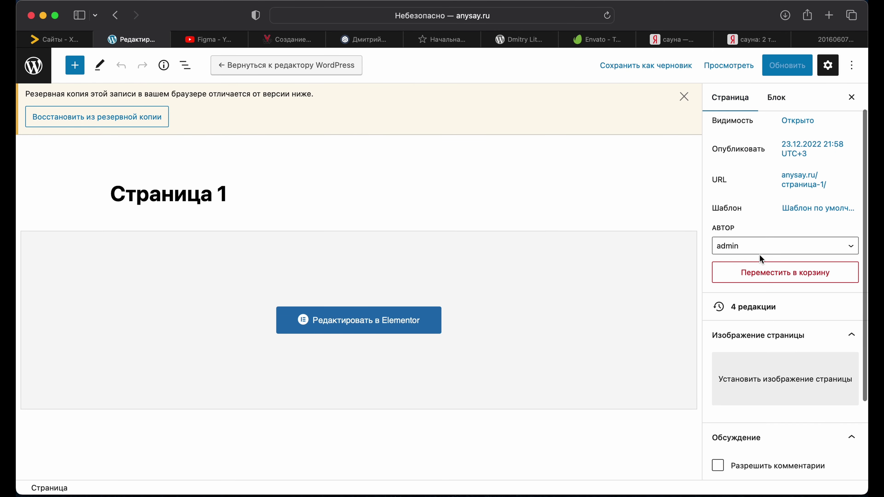
{"action": "scroll", "coordinate": [761, 260], "scroll_direction": "down", "scroll_amount": 2}
{"action": "scroll", "coordinate": [765, 304], "scroll_direction": "down", "scroll_amount": 3}
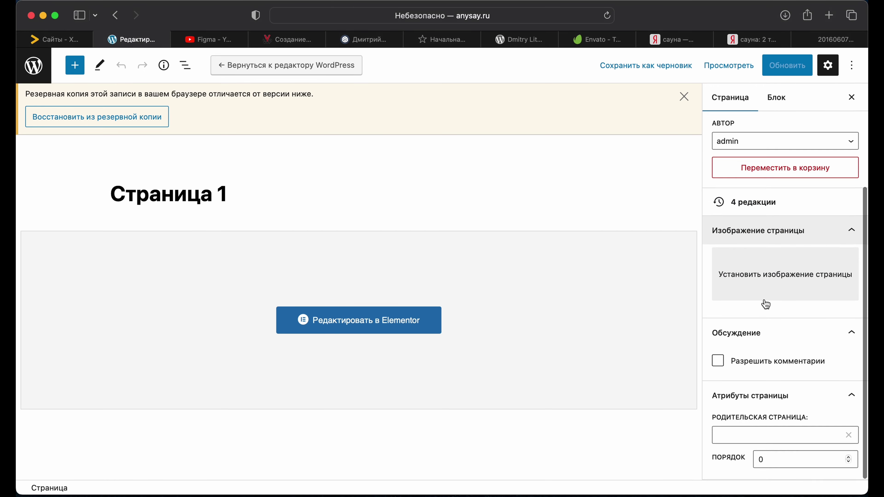
{"action": "scroll", "coordinate": [762, 289], "scroll_direction": "up", "scroll_amount": 4}
Dismiss the backup notice, set the page template to Холст Elementor and save the update
{"action": "left_click", "coordinate": [684, 97]}
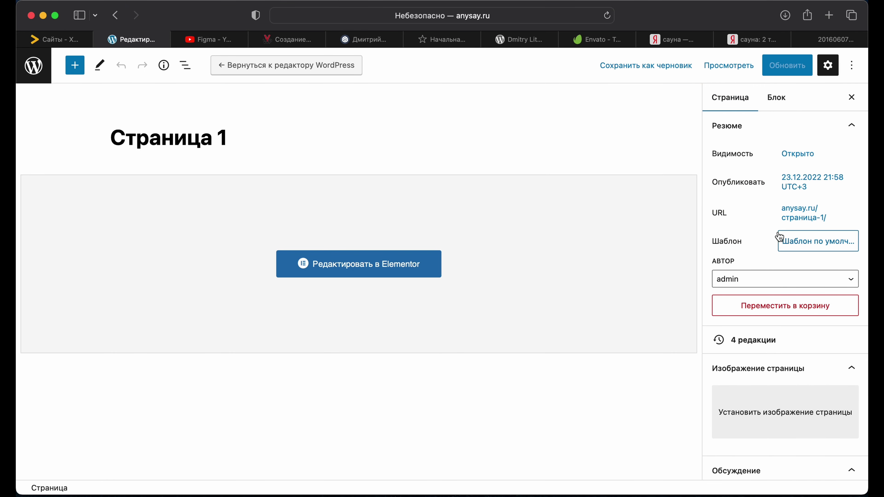
{"action": "scroll", "coordinate": [779, 236], "scroll_direction": "down", "scroll_amount": 5}
{"action": "scroll", "coordinate": [729, 210], "scroll_direction": "up", "scroll_amount": 3}
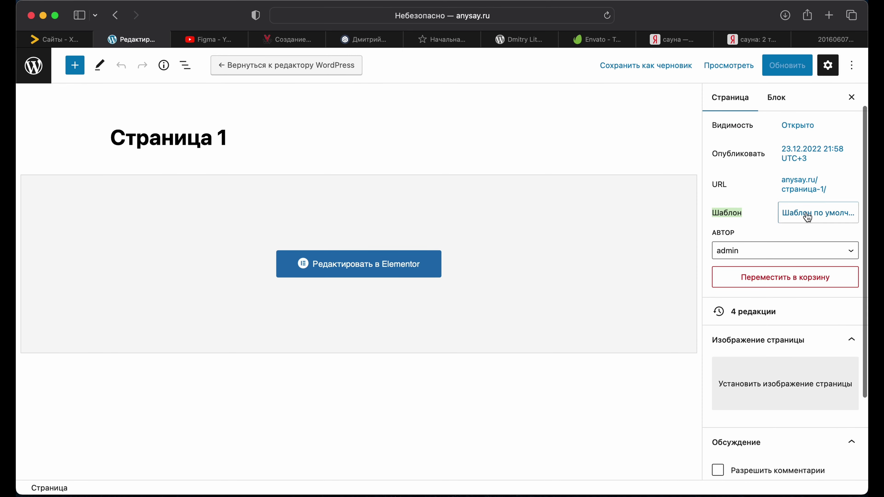
{"action": "left_click", "coordinate": [796, 216]}
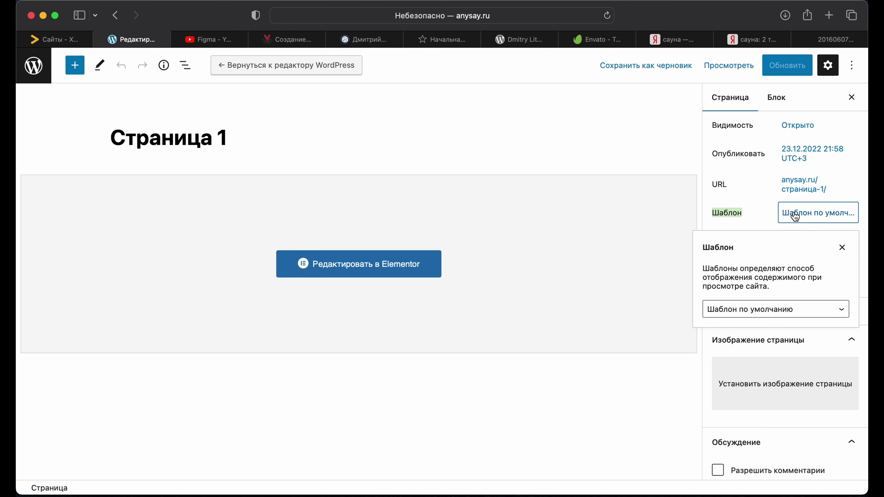
{"action": "left_click", "coordinate": [742, 314]}
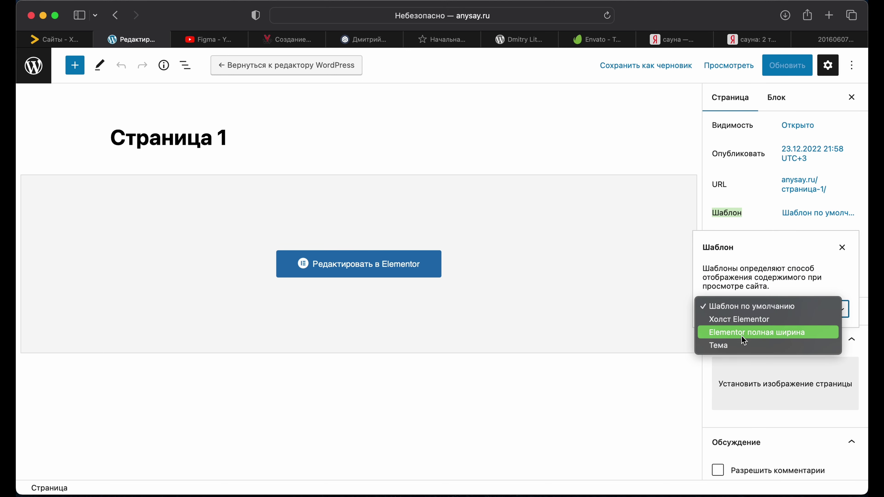
{"action": "left_click", "coordinate": [739, 319]}
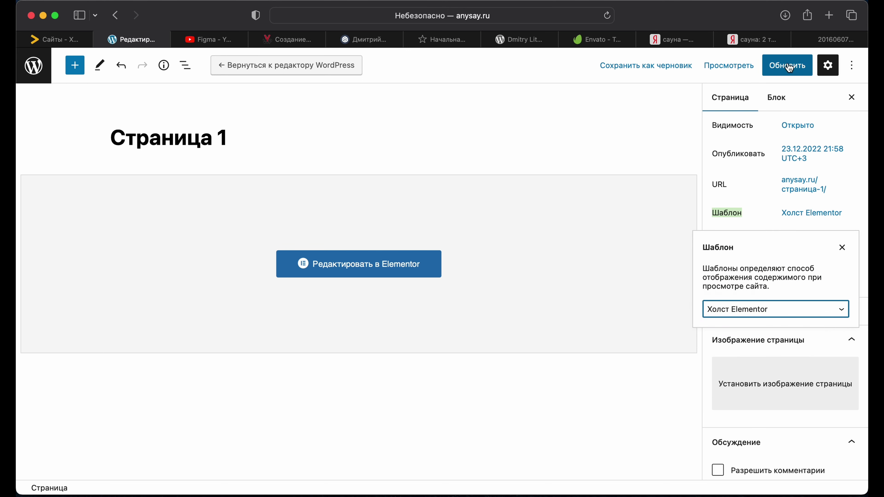
{"action": "left_click", "coordinate": [787, 65]}
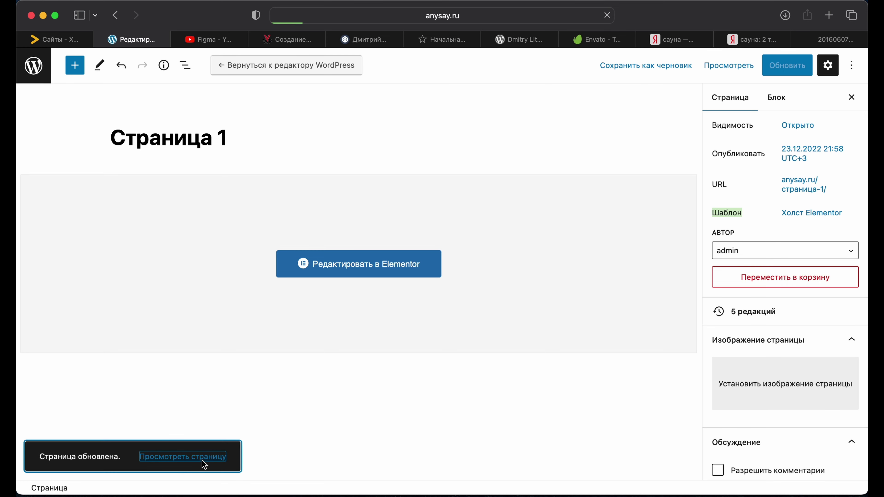
{"action": "left_click", "coordinate": [204, 457]}
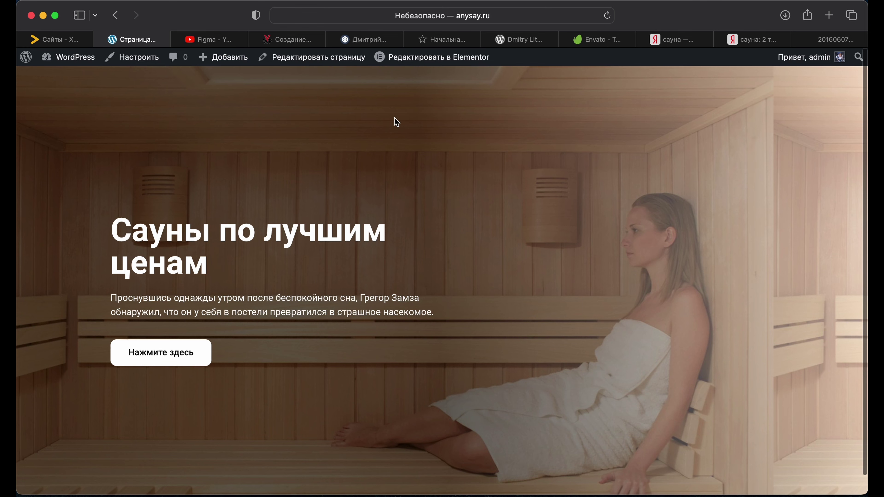
Scroll through the live sauna hero page to review how it looks to visitors
{"action": "scroll", "coordinate": [315, 162], "scroll_direction": "down", "scroll_amount": 1}
{"action": "scroll", "coordinate": [316, 162], "scroll_direction": "up", "scroll_amount": 1}
{"action": "scroll", "coordinate": [315, 162], "scroll_direction": "down", "scroll_amount": 1}
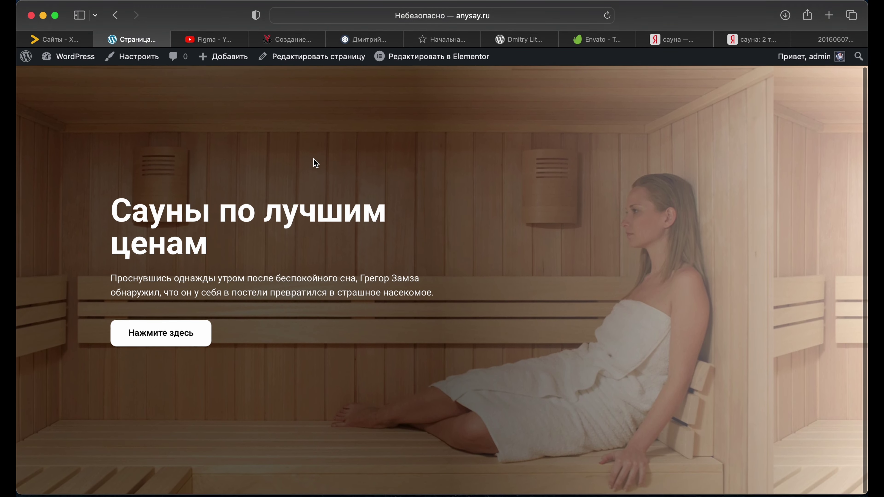
{"action": "scroll", "coordinate": [211, 373], "scroll_direction": "up", "scroll_amount": 1}
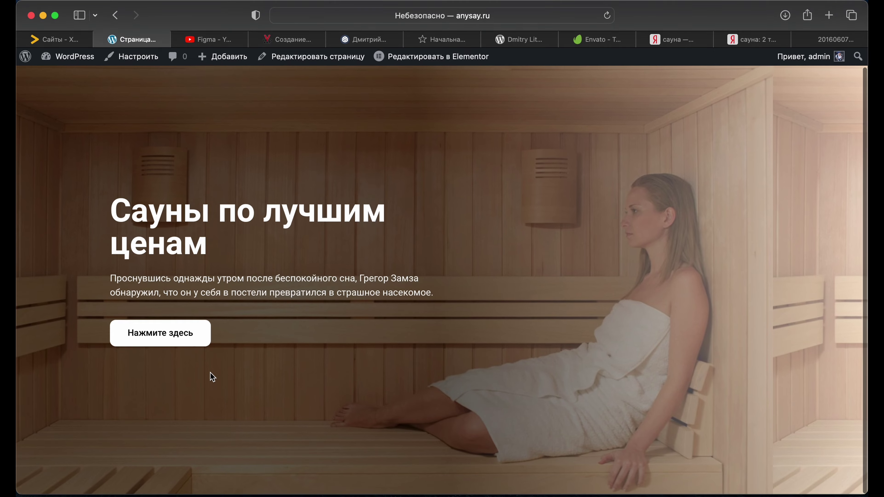
{"action": "scroll", "coordinate": [212, 376], "scroll_direction": "up", "scroll_amount": 1}
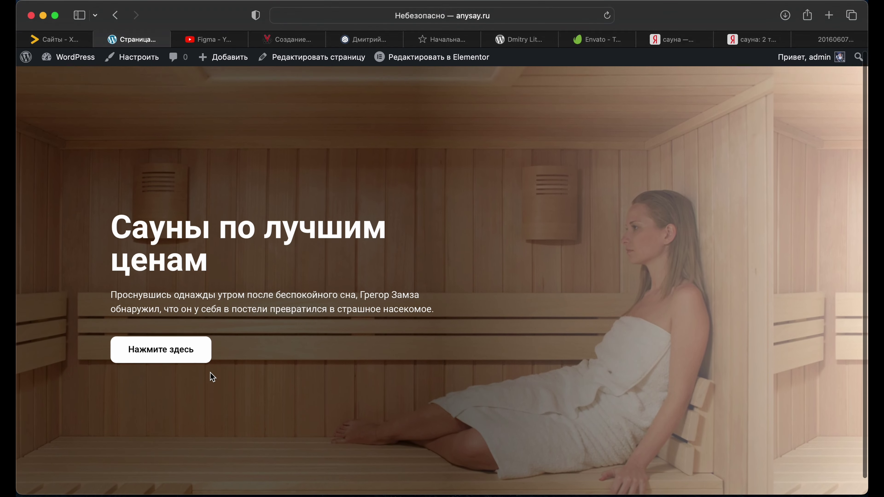
{"action": "scroll", "coordinate": [212, 377], "scroll_direction": "down", "scroll_amount": 1}
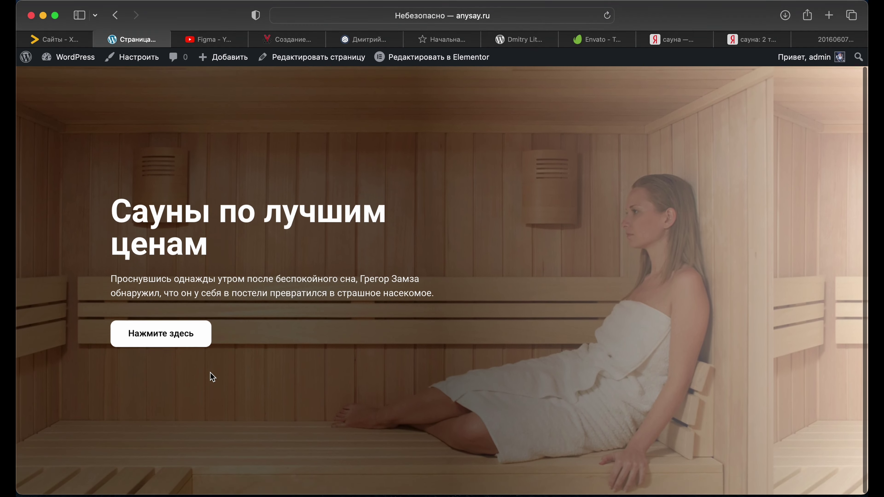
{"action": "scroll", "coordinate": [213, 376], "scroll_direction": "up", "scroll_amount": 1}
{"action": "scroll", "coordinate": [212, 376], "scroll_direction": "down", "scroll_amount": 1}
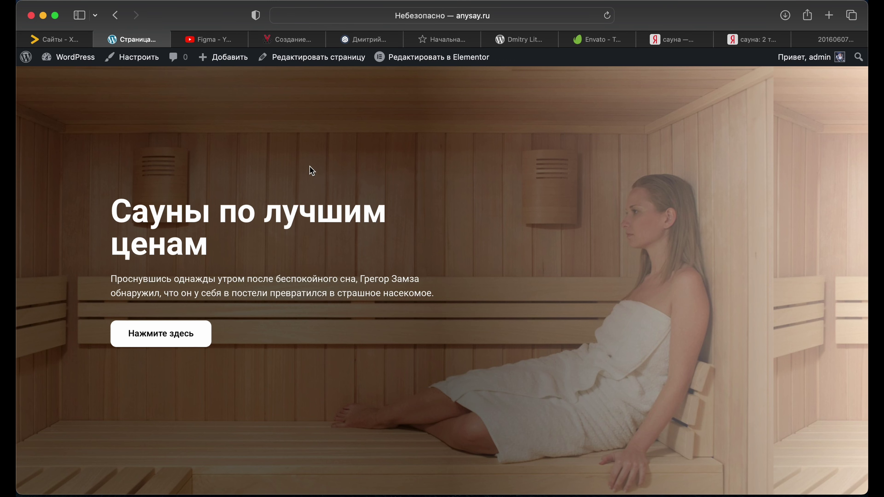
{"action": "scroll", "coordinate": [312, 170], "scroll_direction": "down", "scroll_amount": 1}
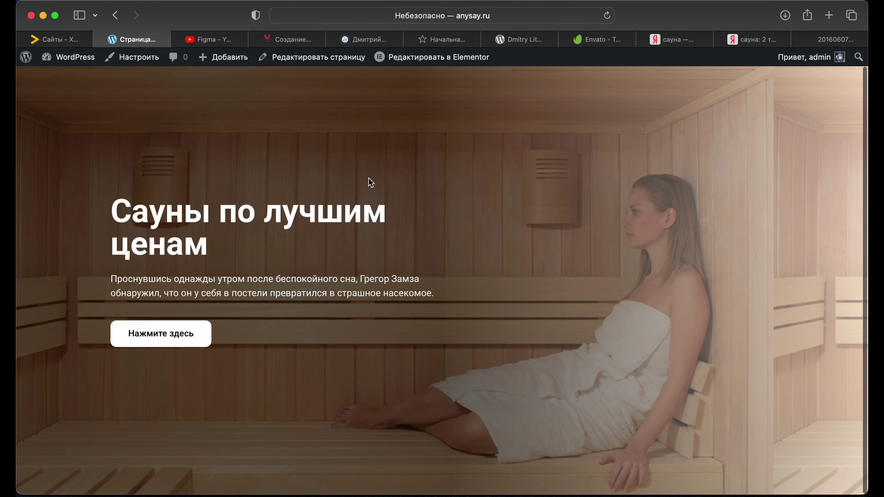
{"action": "mouse_move", "coordinate": [407, 64]}
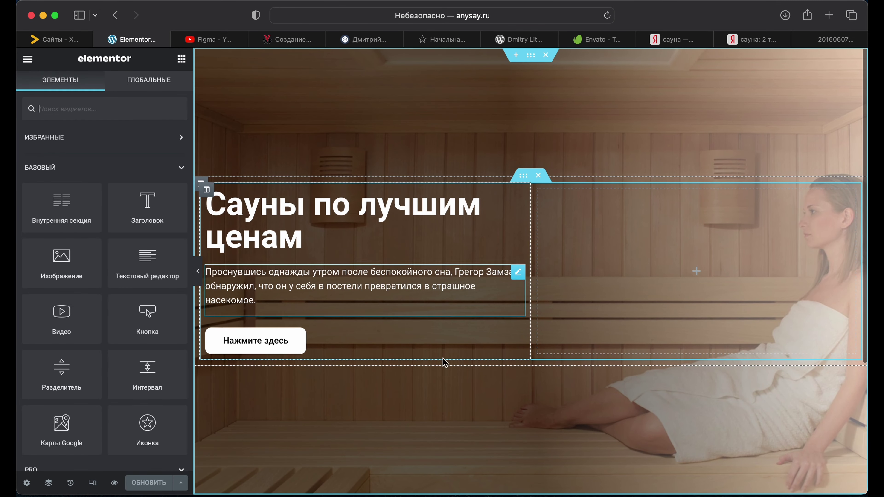
Add a three-column section below the hero, then delete it again
{"action": "scroll", "coordinate": [446, 452], "scroll_direction": "down", "scroll_amount": 3}
{"action": "scroll", "coordinate": [459, 411], "scroll_direction": "down", "scroll_amount": 3}
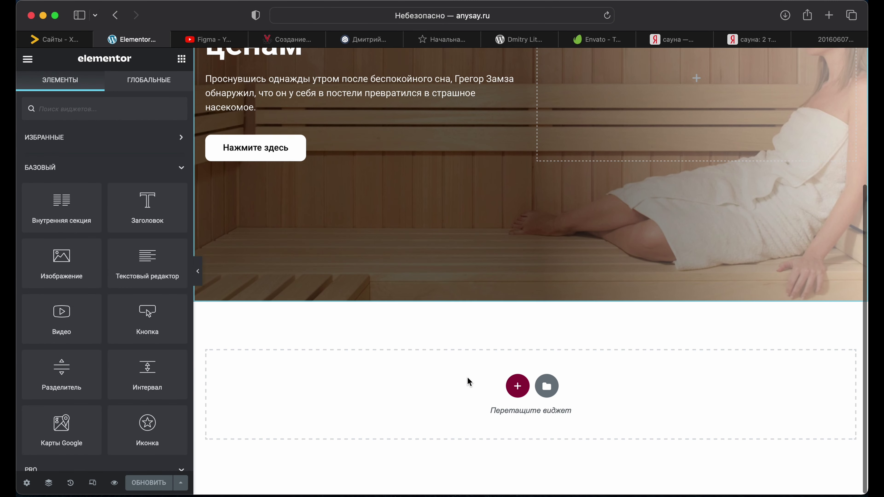
{"action": "left_click", "coordinate": [517, 391]}
{"action": "scroll", "coordinate": [366, 398], "scroll_direction": "down", "scroll_amount": 1}
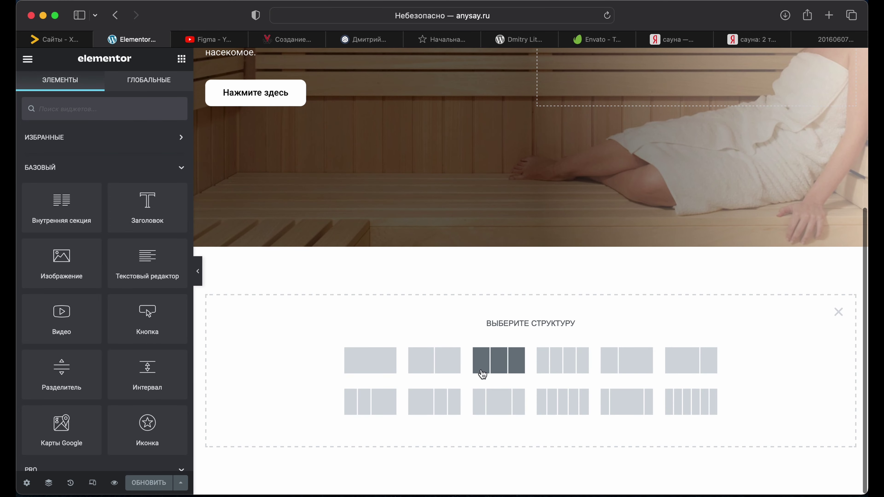
{"action": "left_click", "coordinate": [499, 361]}
{"action": "scroll", "coordinate": [418, 301], "scroll_direction": "up", "scroll_amount": 1}
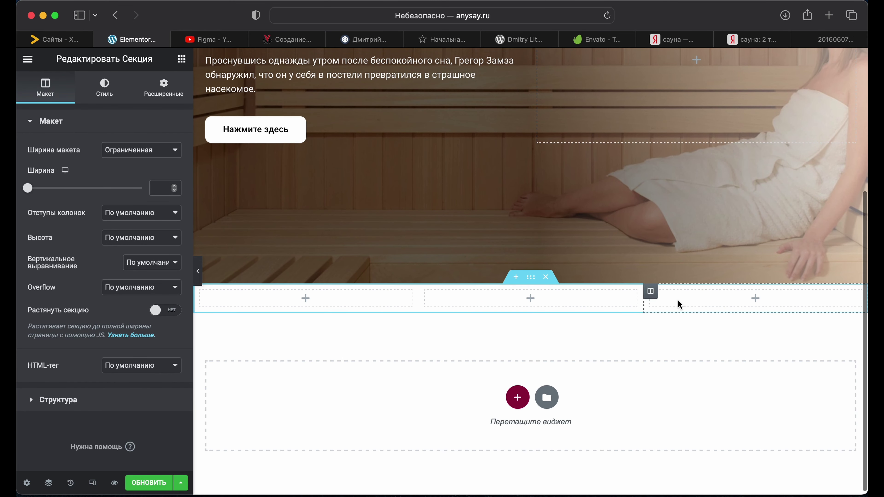
{"action": "right_click", "coordinate": [650, 296]}
{"action": "left_click", "coordinate": [678, 483]}
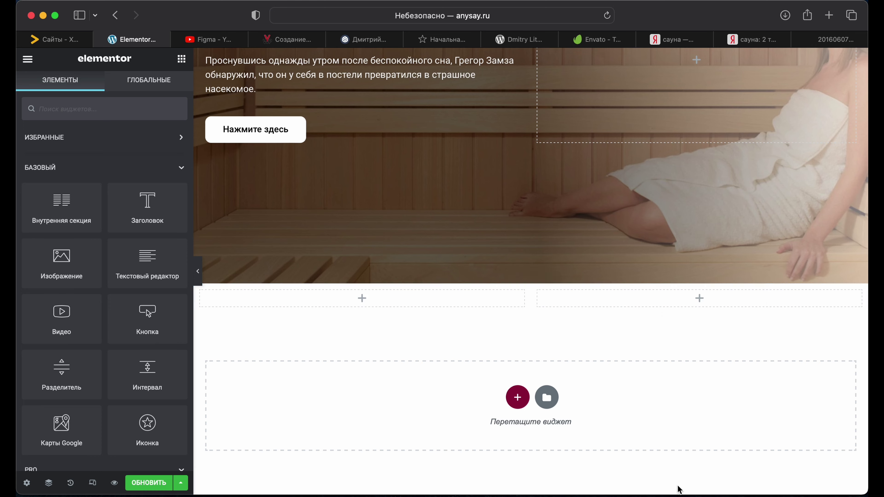
{"action": "left_click", "coordinate": [544, 278]}
Create a single-column section holding a Внутренняя секция expanded to three columns
{"action": "left_click", "coordinate": [517, 396]}
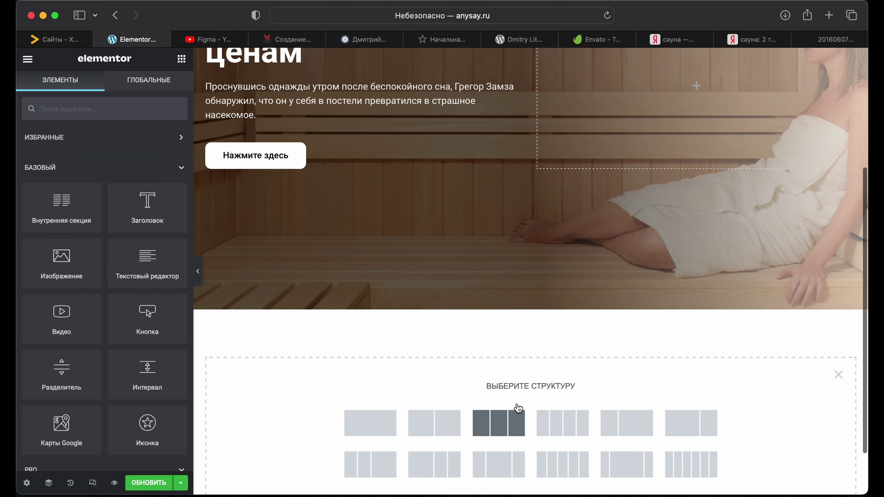
{"action": "left_click", "coordinate": [380, 425]}
{"action": "left_click", "coordinate": [181, 59]}
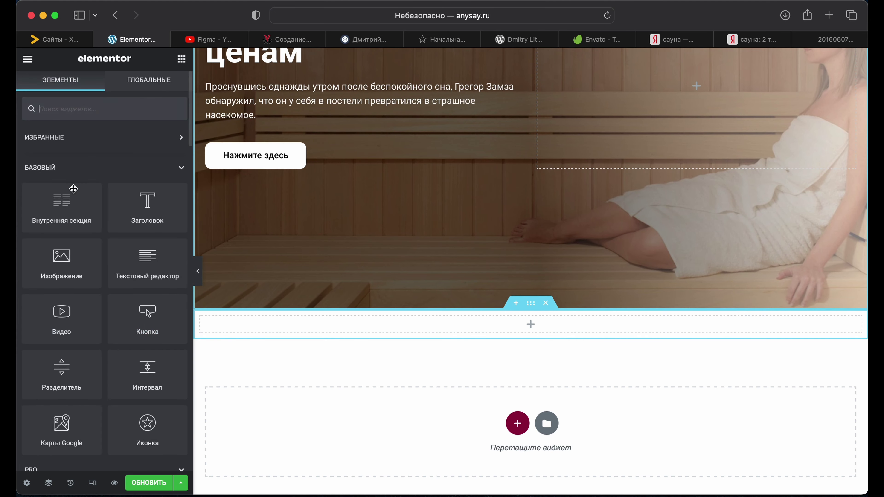
{"action": "left_click_drag", "start_coordinate": [73, 220], "coordinate": [382, 330]}
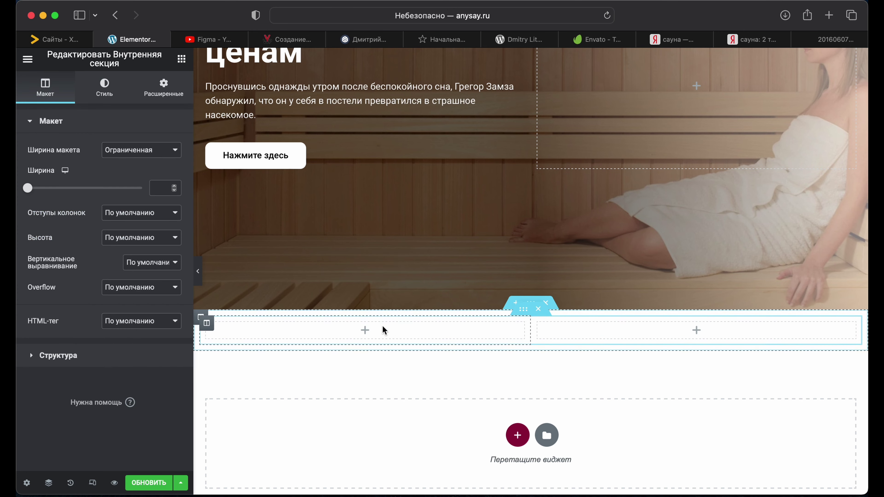
{"action": "right_click", "coordinate": [523, 319]}
{"action": "left_click", "coordinate": [504, 335]}
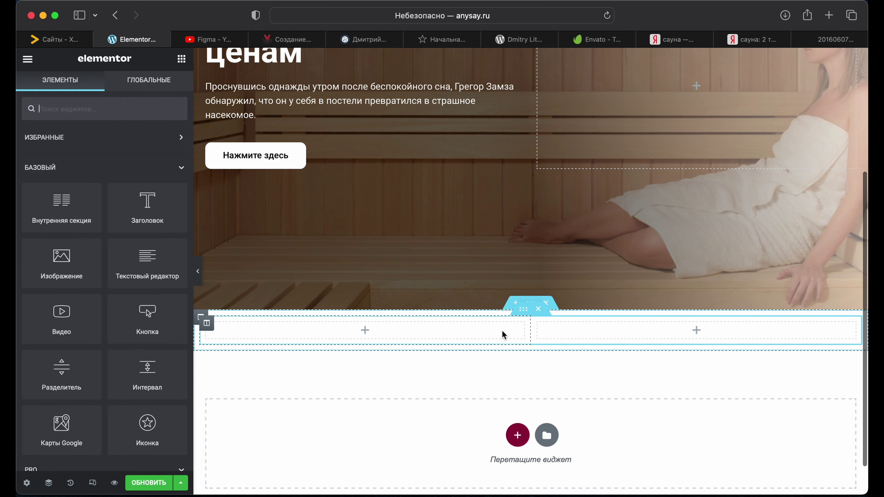
{"action": "right_click", "coordinate": [544, 329]}
{"action": "left_click", "coordinate": [564, 325]}
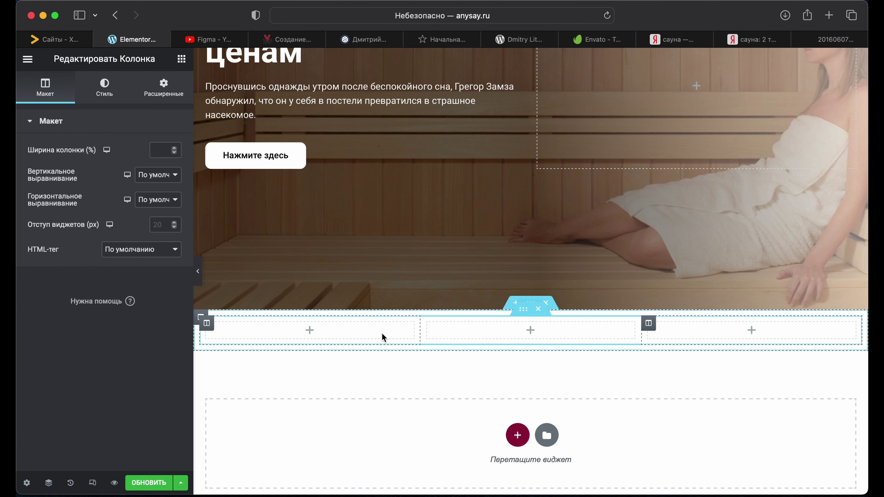
Set the new section's Высота option to Мин. высота
{"action": "scroll", "coordinate": [471, 341], "scroll_direction": "down", "scroll_amount": 2}
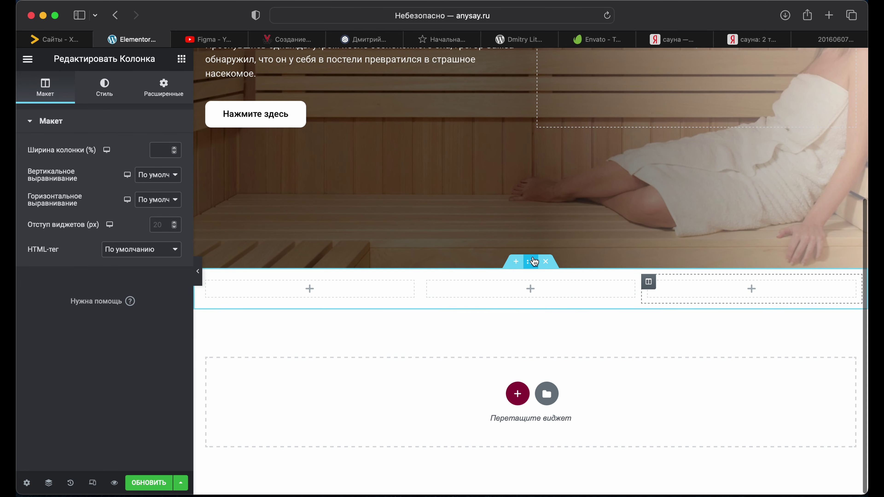
{"action": "left_click", "coordinate": [530, 262]}
{"action": "left_click", "coordinate": [117, 237]}
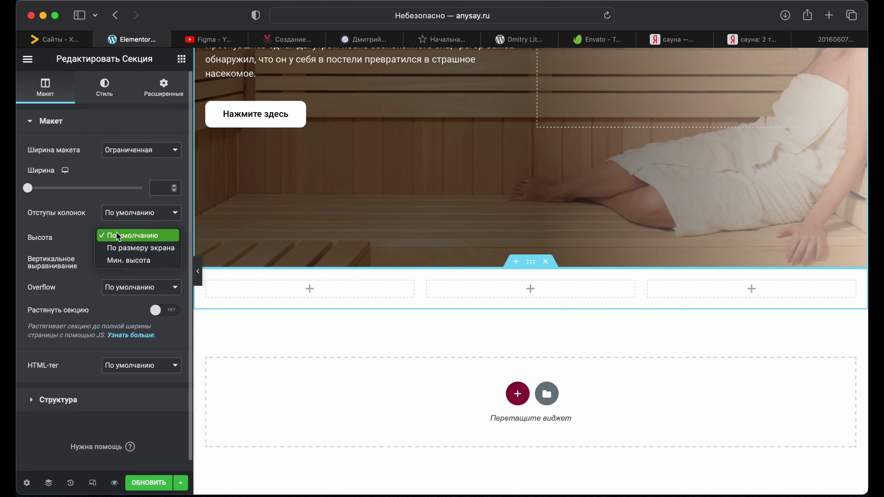
{"action": "left_click", "coordinate": [117, 236]}
{"action": "left_click", "coordinate": [117, 237]}
{"action": "left_click", "coordinate": [115, 261]}
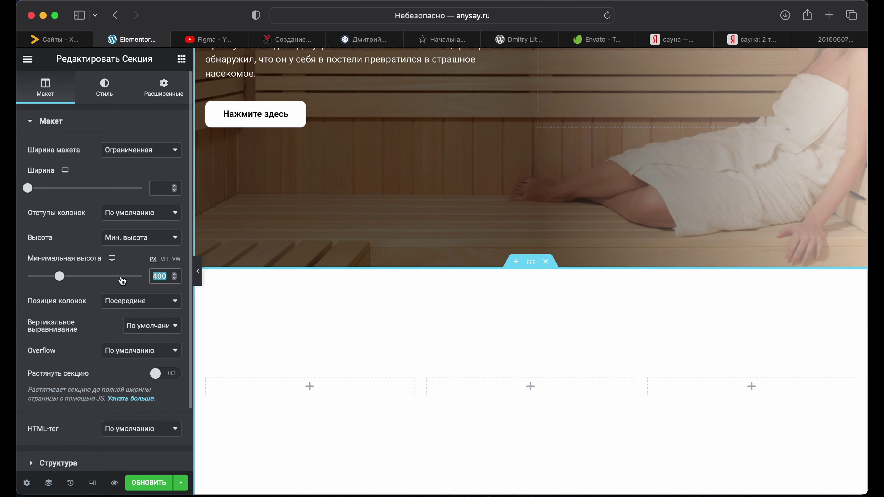
Enter 550 as the section's Минимальная высота, correcting the mistyped 650
{"action": "type", "text": "650"}
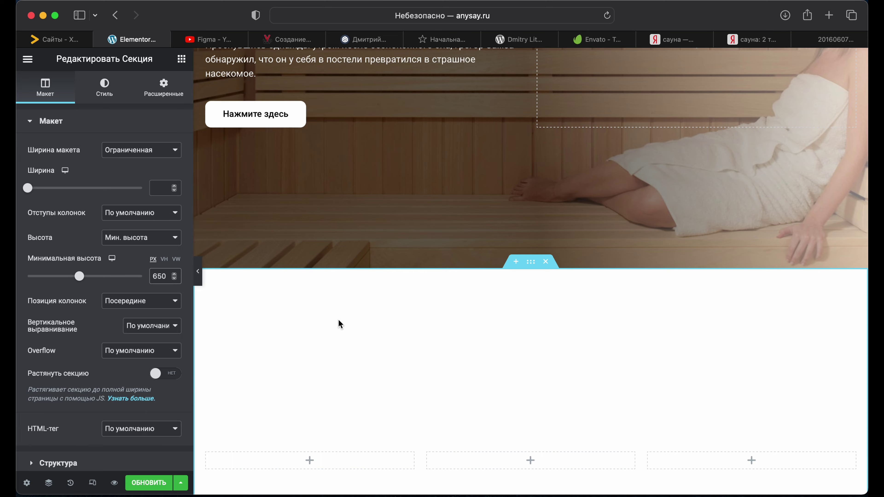
{"action": "scroll", "coordinate": [339, 322], "scroll_direction": "down", "scroll_amount": 5}
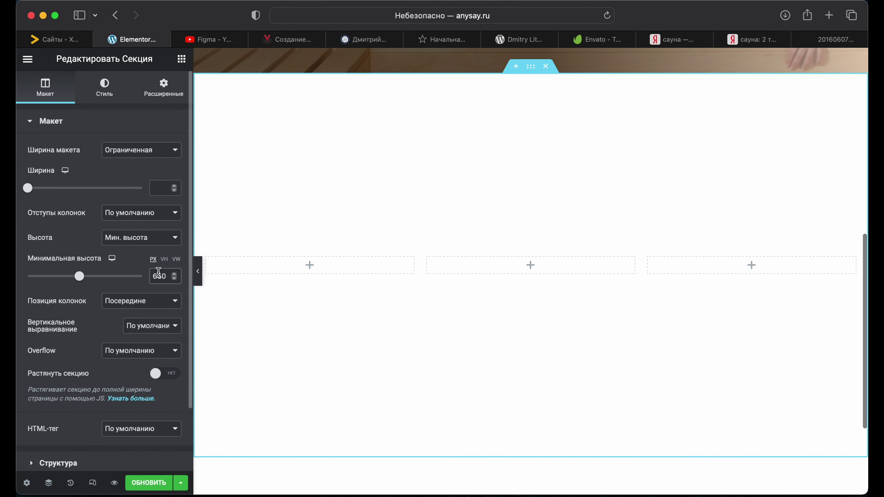
{"action": "type", "text": "550"}
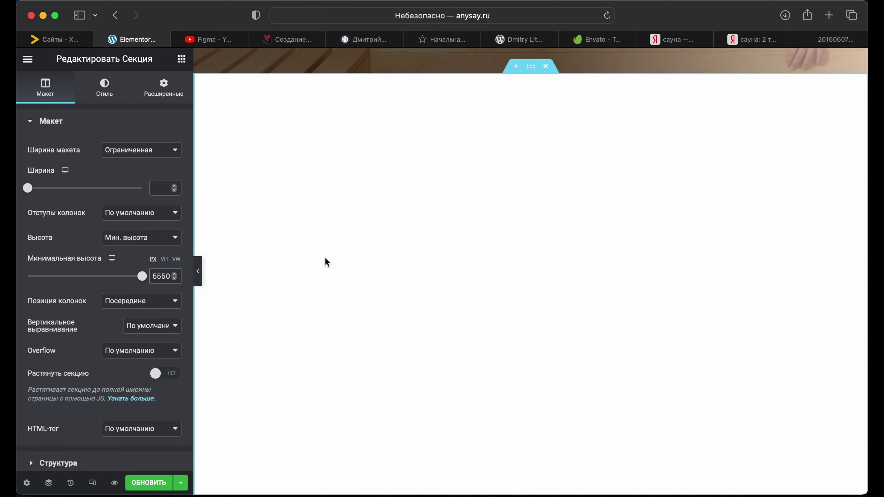
{"action": "key", "text": "BackSpace"}
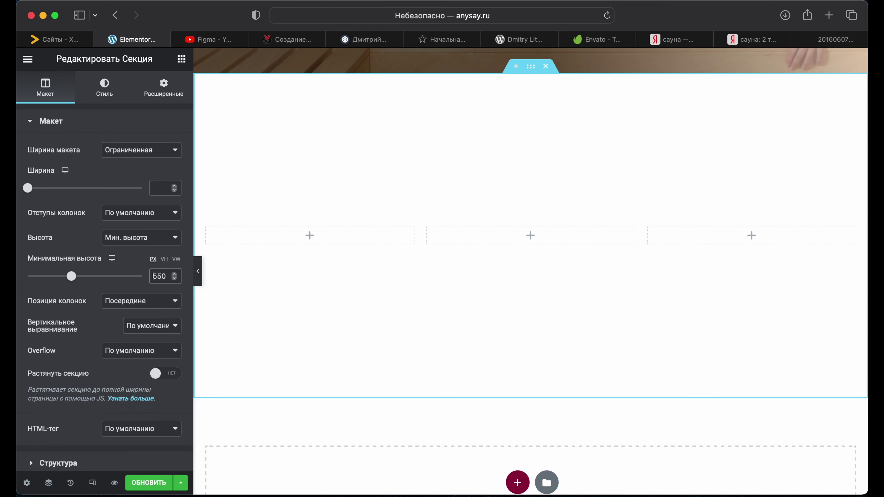
{"action": "scroll", "coordinate": [476, 176], "scroll_direction": "up", "scroll_amount": 1}
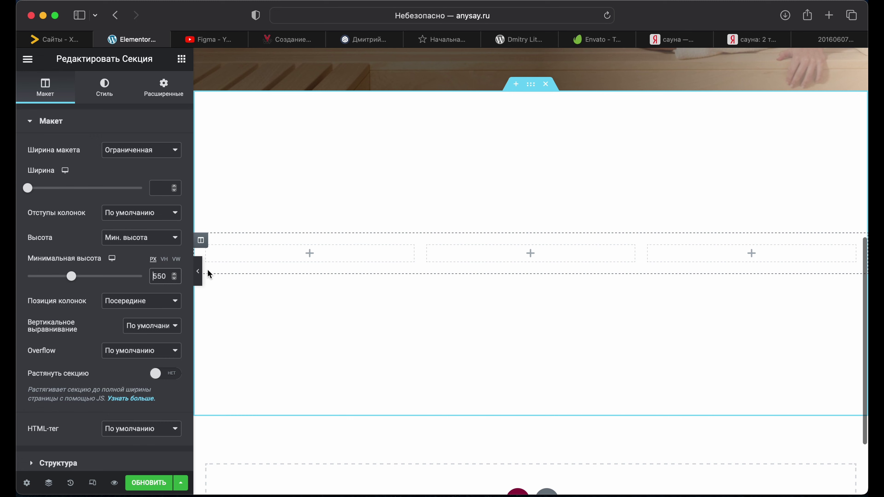
{"action": "left_click", "coordinate": [310, 254]}
Drop a star Icon widget into the left column and preview it
{"action": "scroll", "coordinate": [83, 296], "scroll_direction": "down", "scroll_amount": 4}
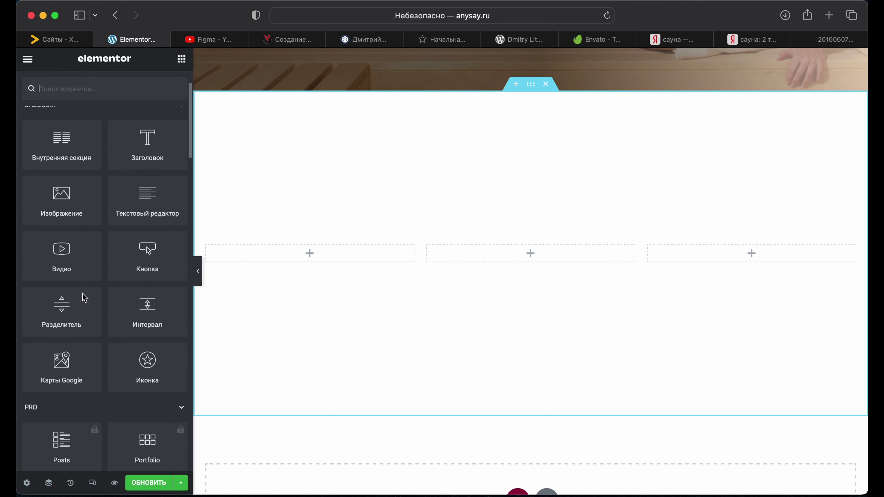
{"action": "left_click_drag", "start_coordinate": [156, 347], "coordinate": [278, 246]}
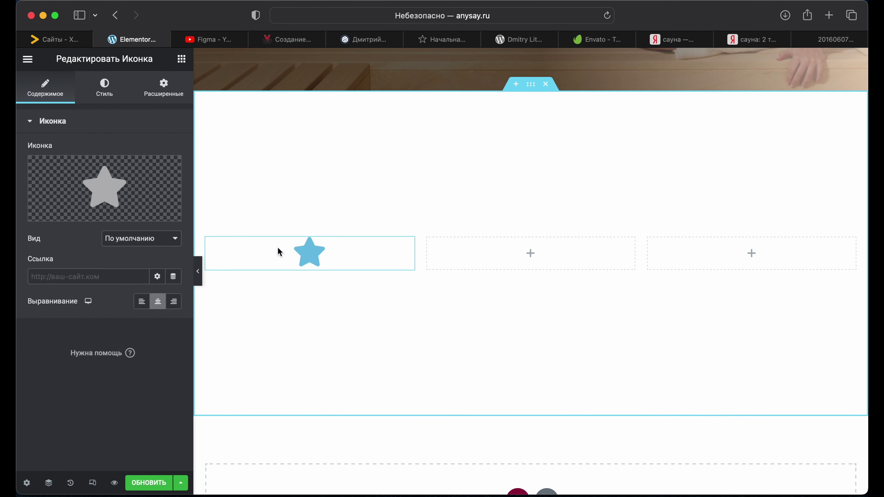
{"action": "scroll", "coordinate": [200, 273], "scroll_direction": "up", "scroll_amount": 3}
{"action": "left_click", "coordinate": [183, 271]}
{"action": "scroll", "coordinate": [259, 155], "scroll_direction": "up", "scroll_amount": 10}
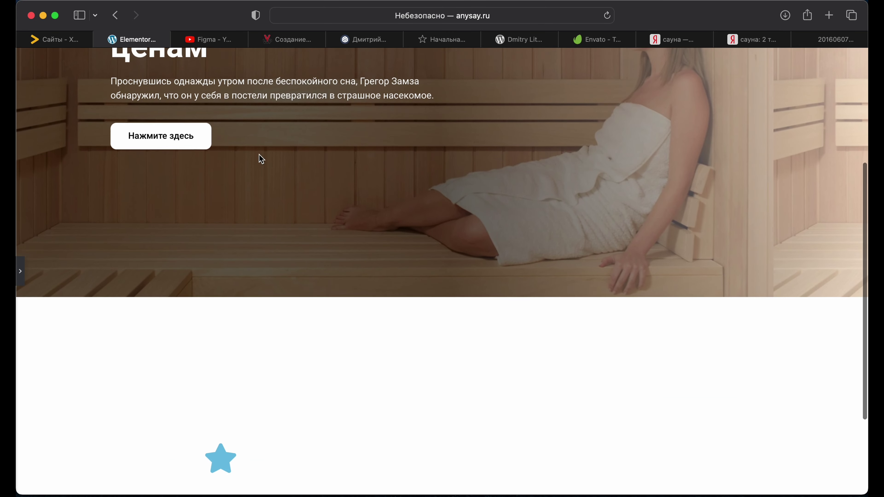
{"action": "scroll", "coordinate": [259, 155], "scroll_direction": "down", "scroll_amount": 3}
{"action": "scroll", "coordinate": [259, 154], "scroll_direction": "up", "scroll_amount": 3}
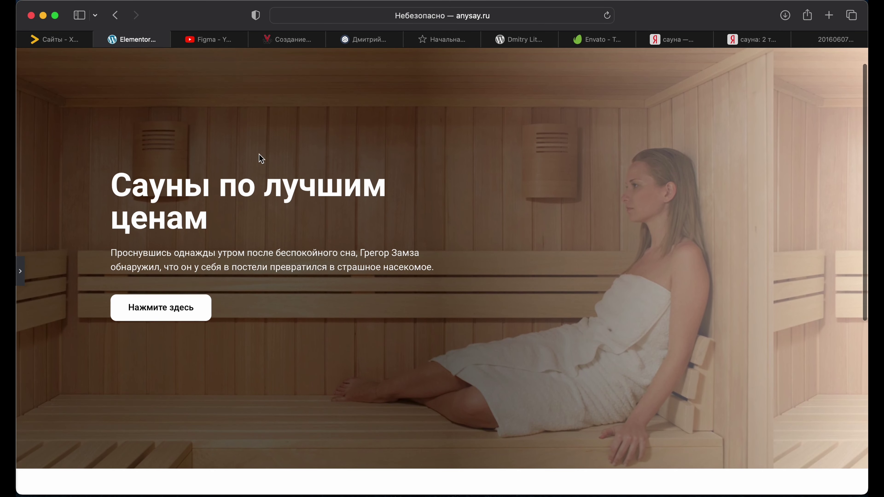
{"action": "scroll", "coordinate": [259, 154], "scroll_direction": "down", "scroll_amount": 10}
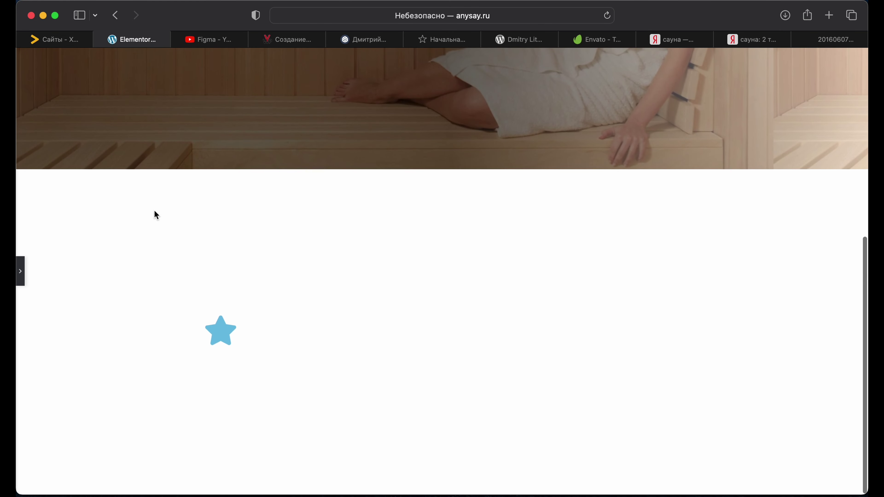
{"action": "left_click", "coordinate": [21, 271]}
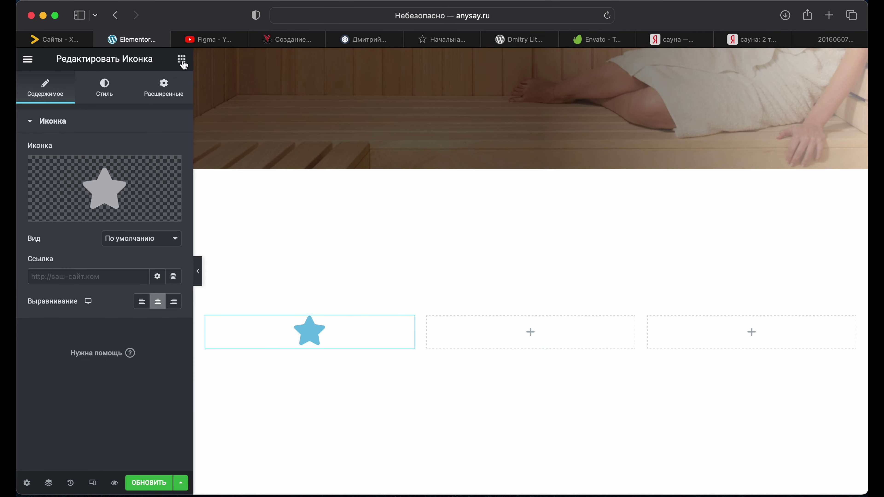
Add a Heading and a Text Editor paragraph beneath the star icon
{"action": "left_click", "coordinate": [180, 59]}
{"action": "left_click_drag", "start_coordinate": [161, 217], "coordinate": [288, 345]}
{"action": "left_click", "coordinate": [182, 60]}
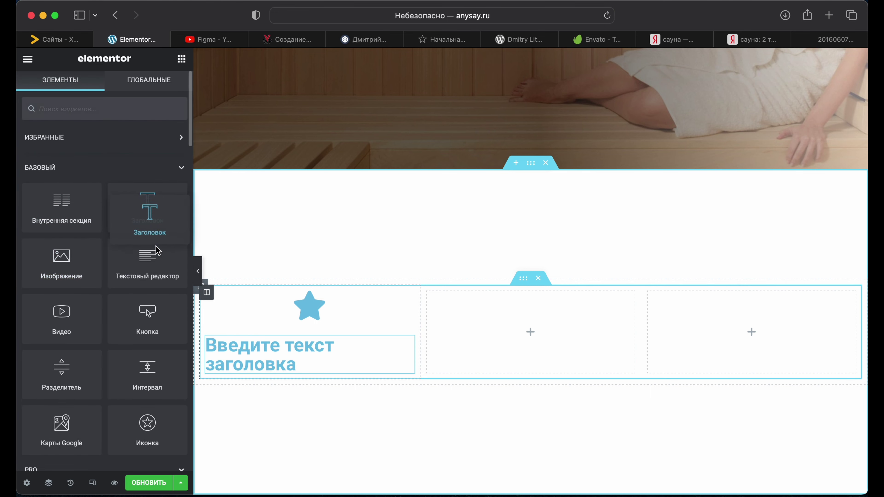
{"action": "left_click_drag", "start_coordinate": [129, 262], "coordinate": [290, 360]}
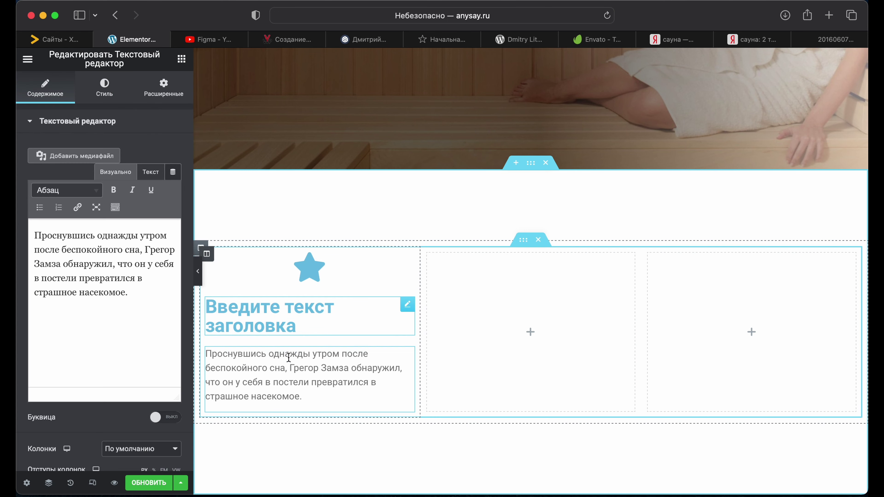
{"action": "left_click", "coordinate": [198, 272]}
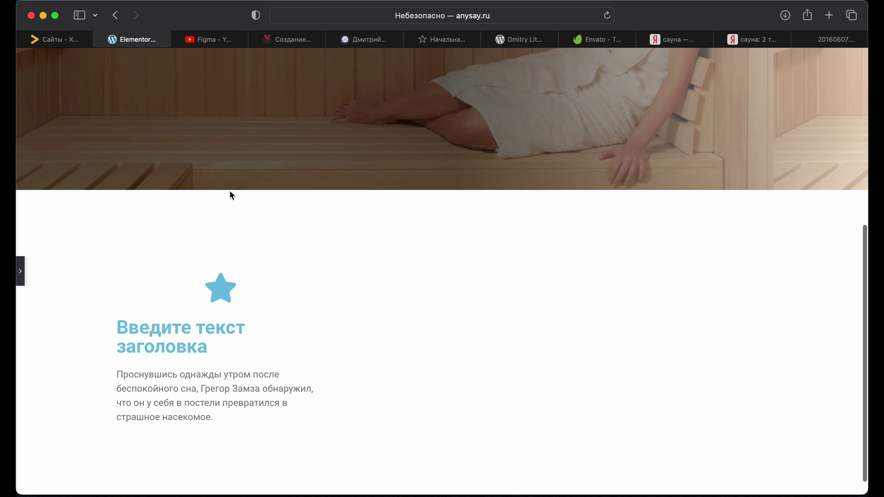
{"action": "left_click", "coordinate": [19, 272]}
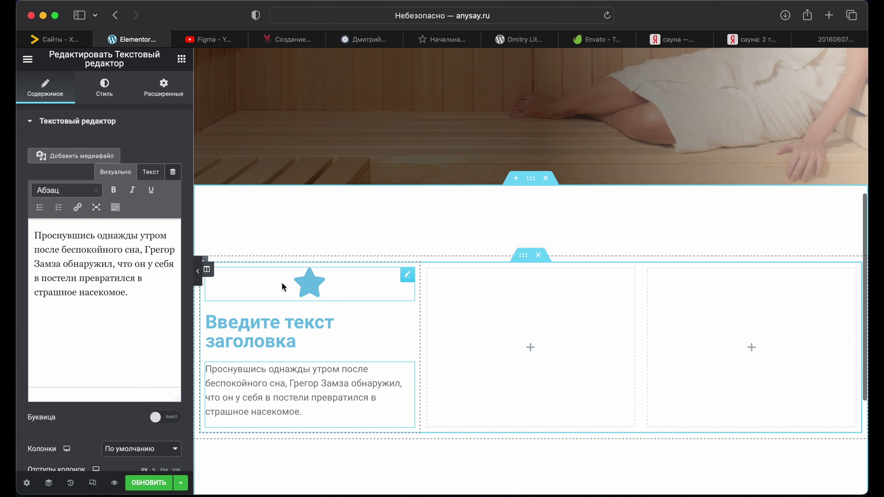
Align the star icon to the Left and preview the card
{"action": "left_click", "coordinate": [284, 289]}
{"action": "scroll", "coordinate": [299, 209], "scroll_direction": "up", "scroll_amount": 10}
{"action": "scroll", "coordinate": [335, 191], "scroll_direction": "down", "scroll_amount": 8}
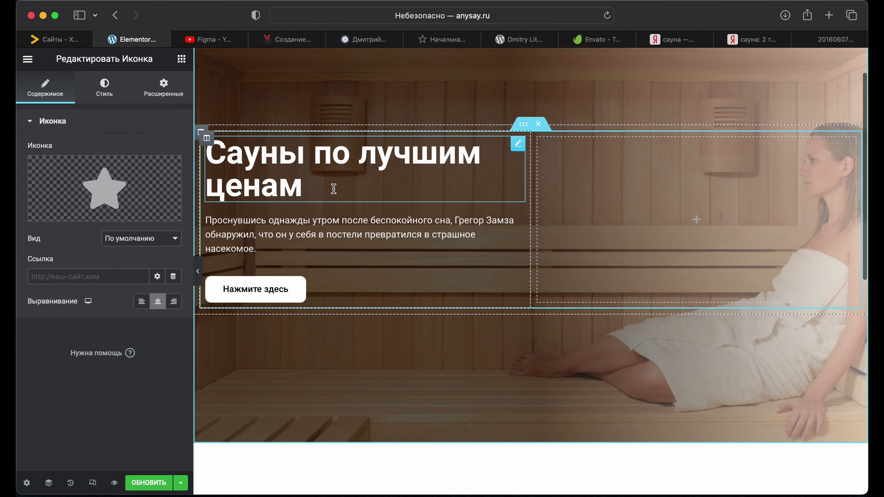
{"action": "scroll", "coordinate": [335, 193], "scroll_direction": "down", "scroll_amount": 3}
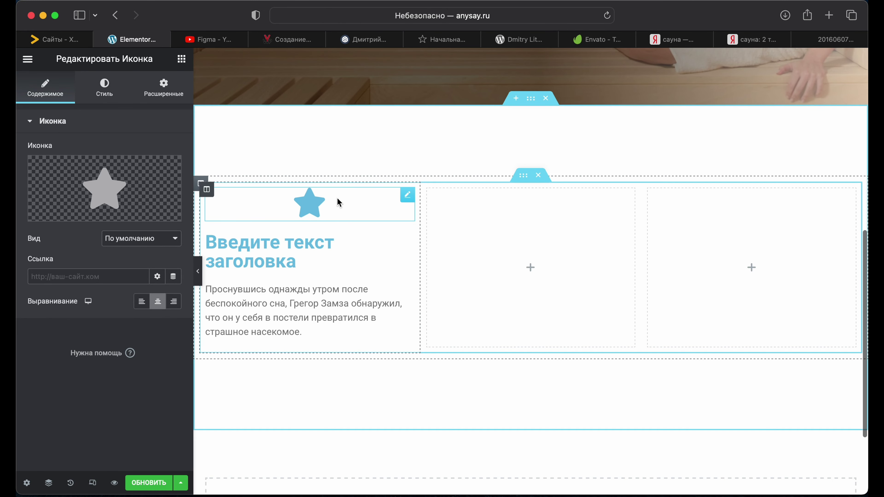
{"action": "left_click", "coordinate": [144, 300]}
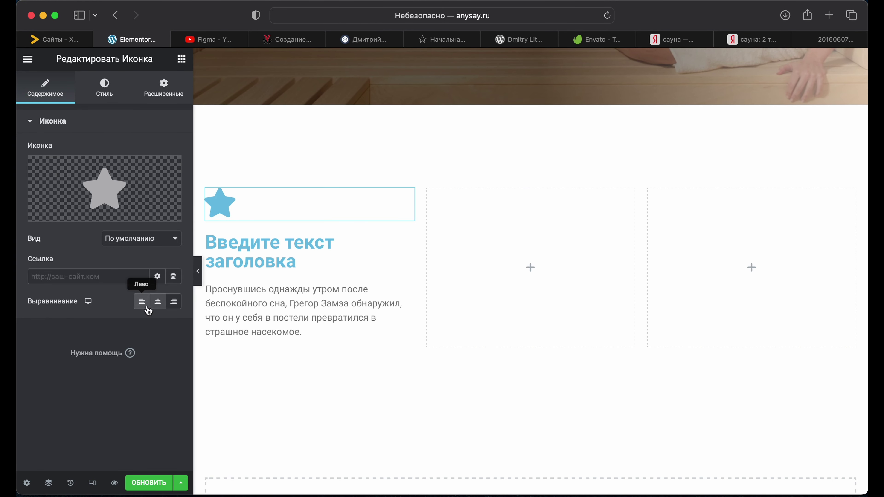
{"action": "left_click", "coordinate": [198, 271]}
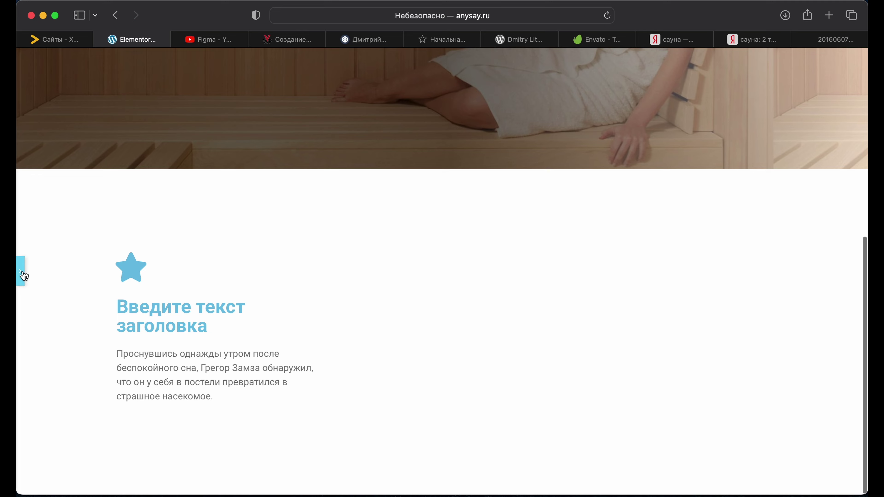
{"action": "left_click", "coordinate": [23, 274]}
{"action": "scroll", "coordinate": [323, 294], "scroll_direction": "down", "scroll_amount": 2}
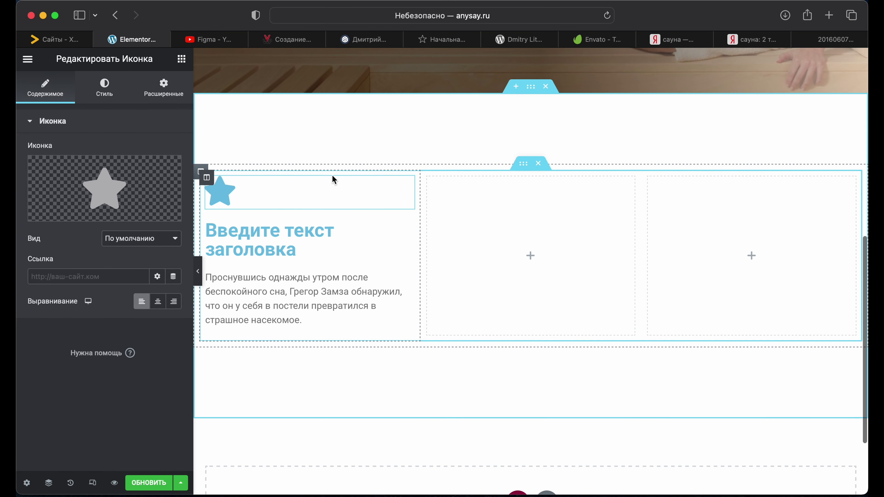
{"action": "left_click", "coordinate": [197, 271]}
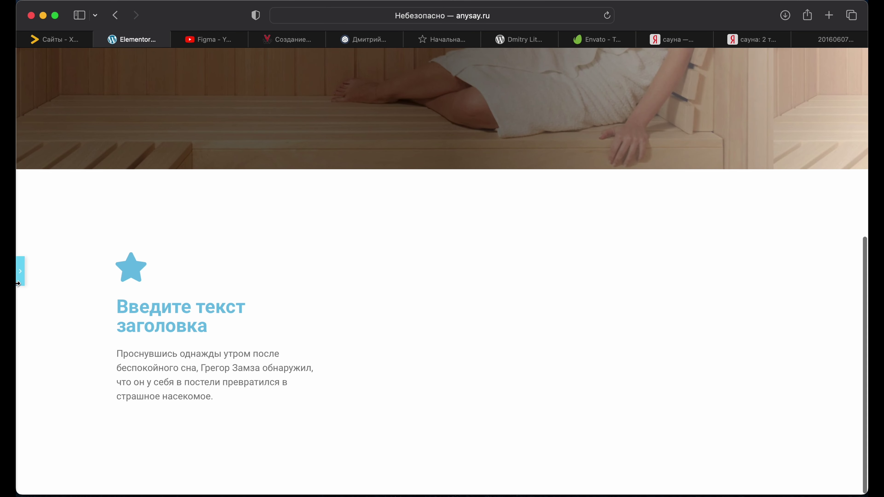
{"action": "left_click", "coordinate": [23, 271]}
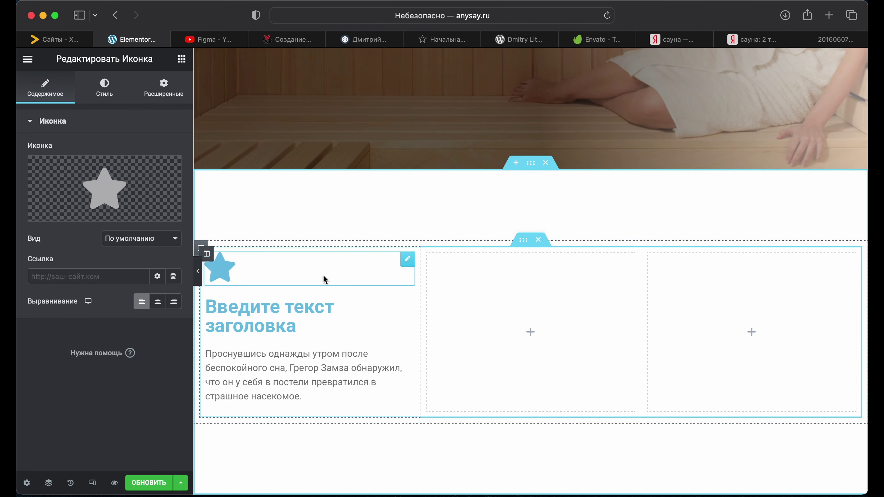
Try an icon in the middle column and a duplicated first column, undoing both, then preview
{"action": "left_click", "coordinate": [225, 221]}
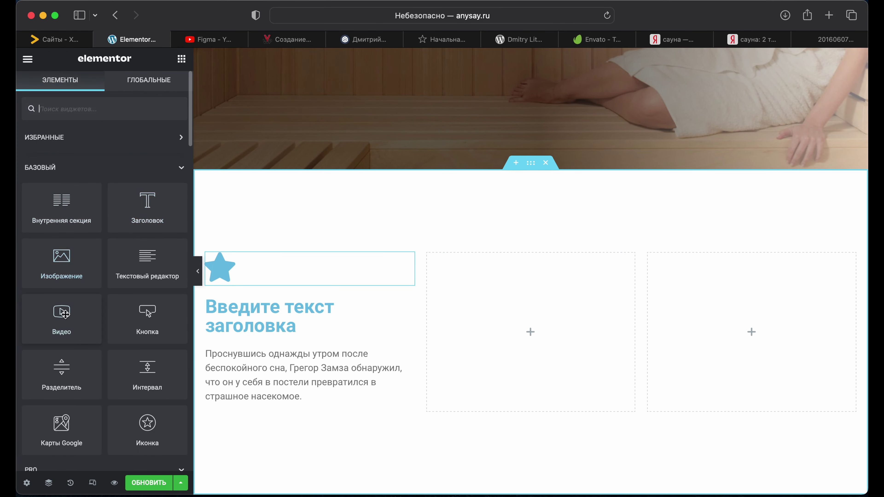
{"action": "scroll", "coordinate": [73, 371], "scroll_direction": "down", "scroll_amount": 3}
{"action": "left_click_drag", "start_coordinate": [121, 336], "coordinate": [515, 332]}
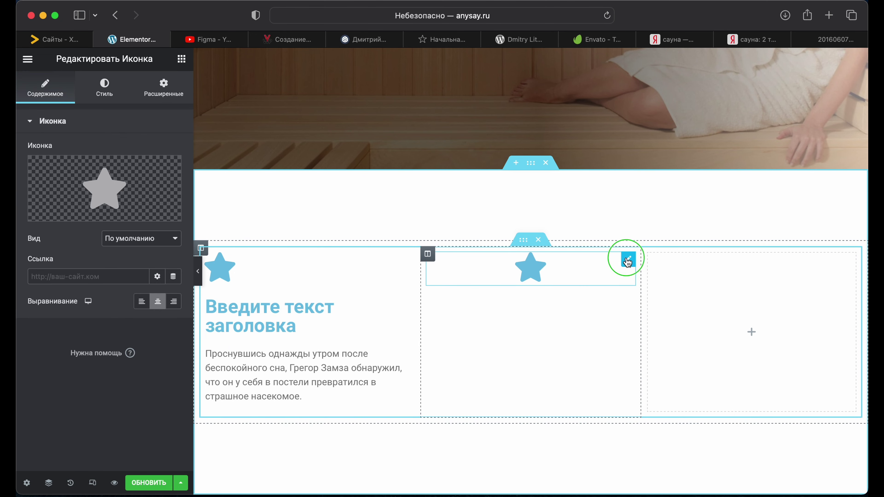
{"action": "right_click", "coordinate": [628, 262]}
{"action": "left_click", "coordinate": [645, 468]}
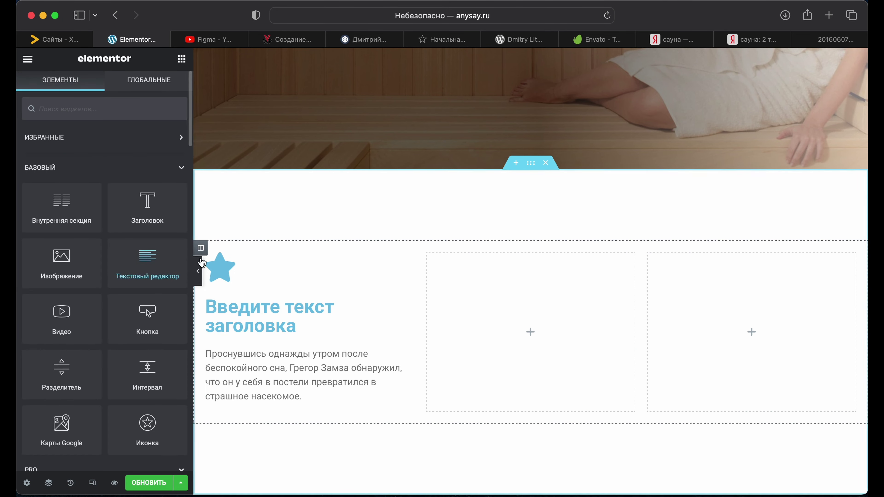
{"action": "right_click", "coordinate": [201, 248]}
{"action": "left_click", "coordinate": [236, 283]}
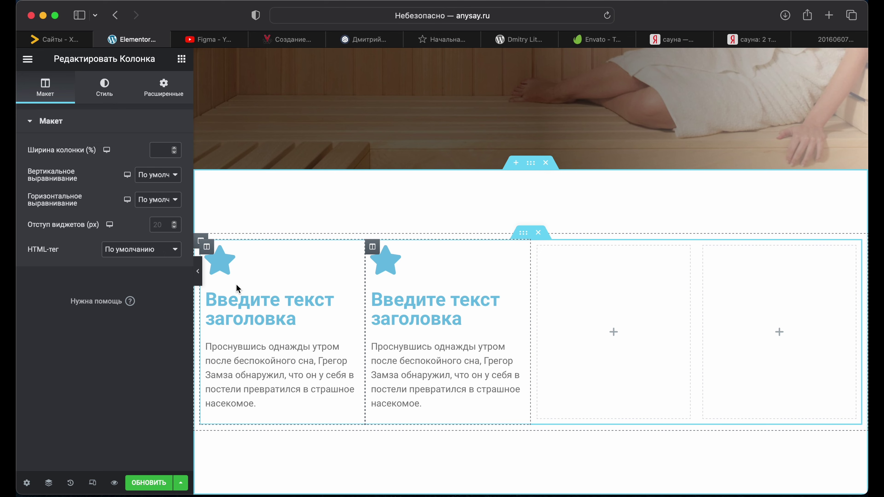
{"action": "key", "text": "super+z"}
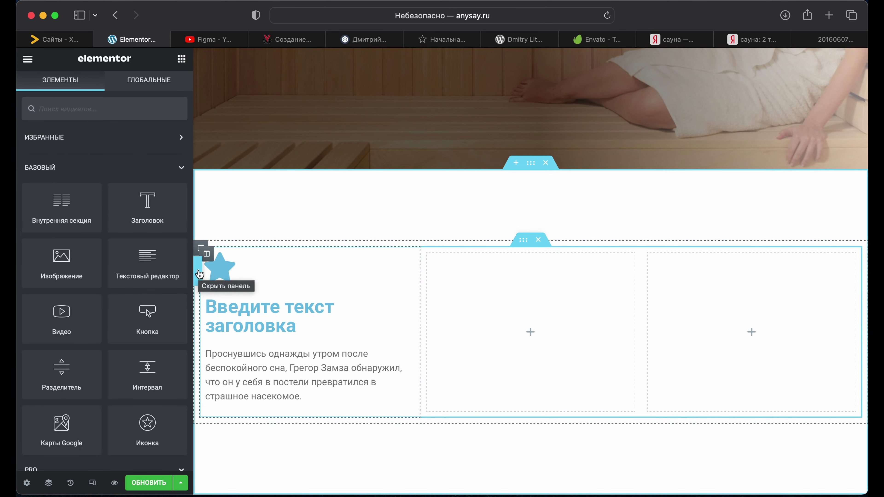
{"action": "left_click", "coordinate": [200, 274]}
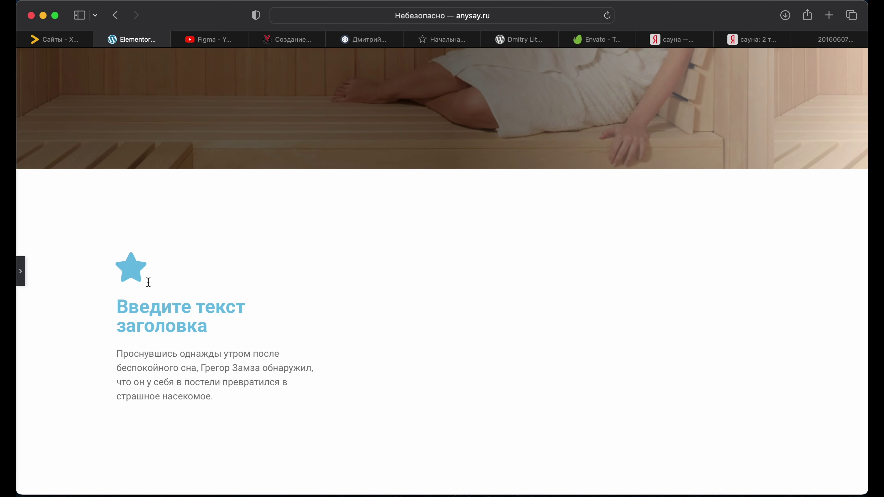
{"action": "scroll", "coordinate": [392, 325], "scroll_direction": "up", "scroll_amount": 1}
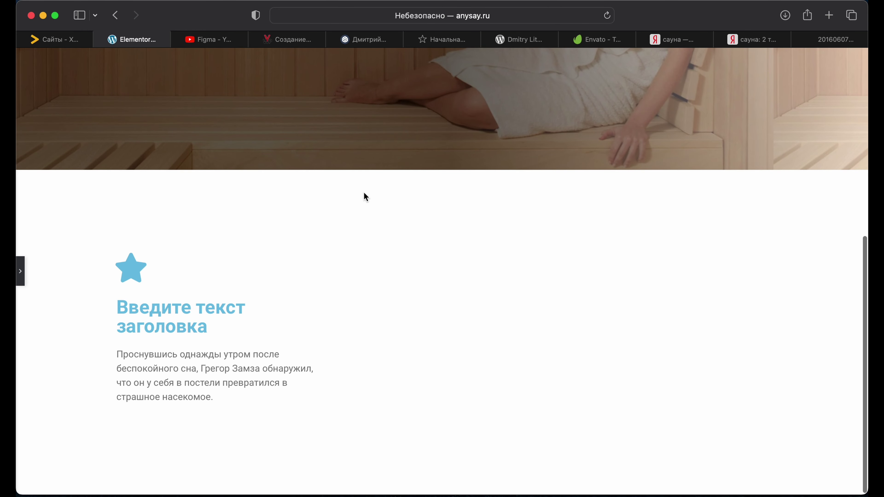
{"action": "scroll", "coordinate": [365, 197], "scroll_direction": "down", "scroll_amount": 1}
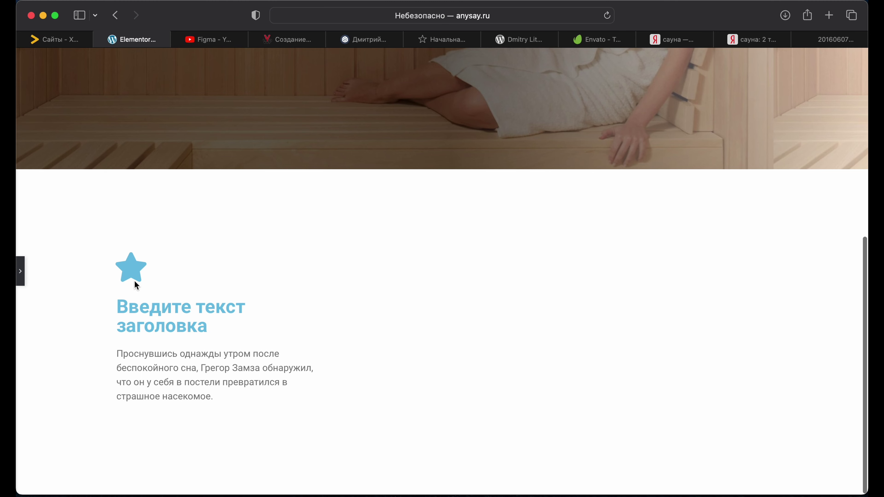
Begin replacing the card's placeholder heading with the text 'Це'
{"action": "left_click", "coordinate": [19, 275]}
{"action": "left_click", "coordinate": [275, 327]}
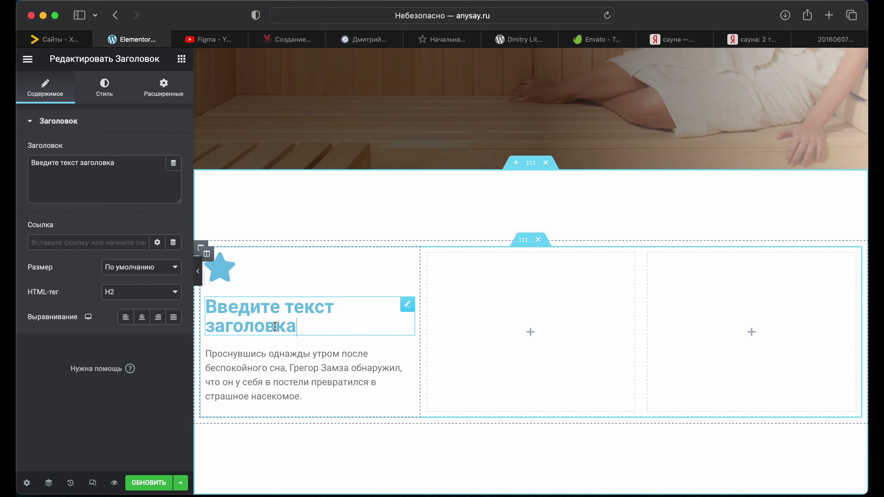
{"action": "triple_click", "coordinate": [275, 327]}
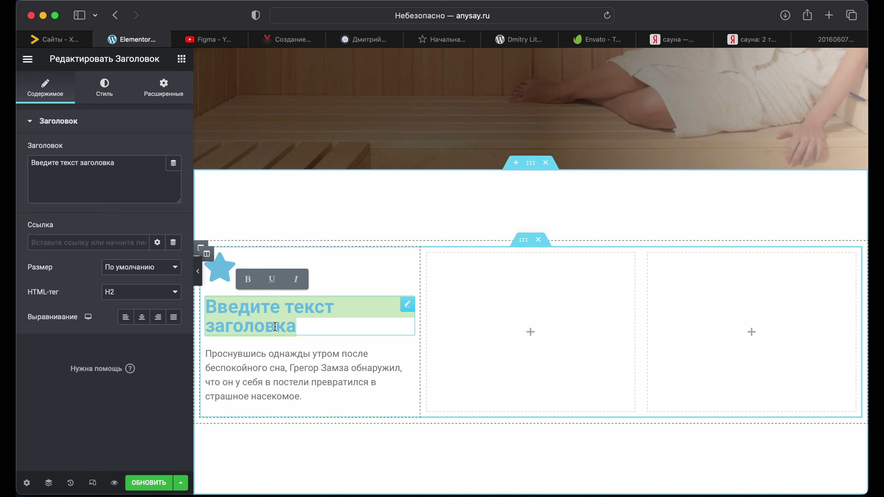
{"action": "type", "text": "Цельный брус"}
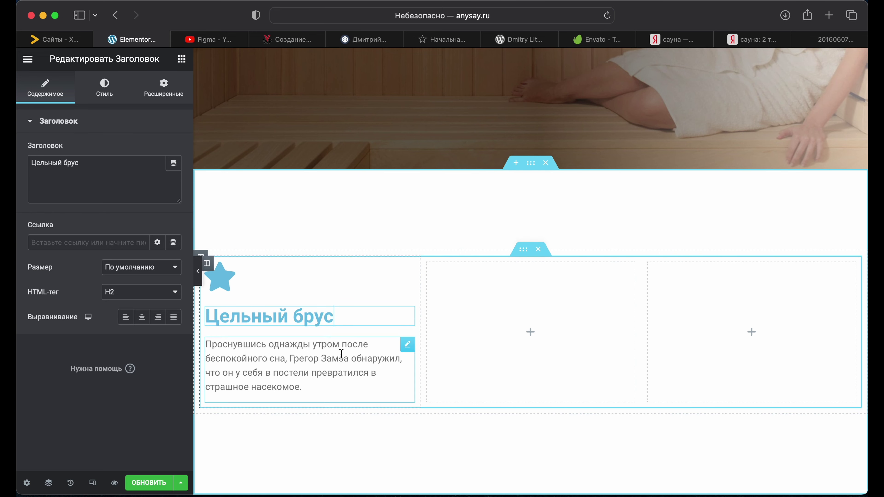
Replace the card's icon with the Tree icon from the icon library
{"action": "left_click", "coordinate": [223, 277]}
{"action": "left_click", "coordinate": [67, 211]}
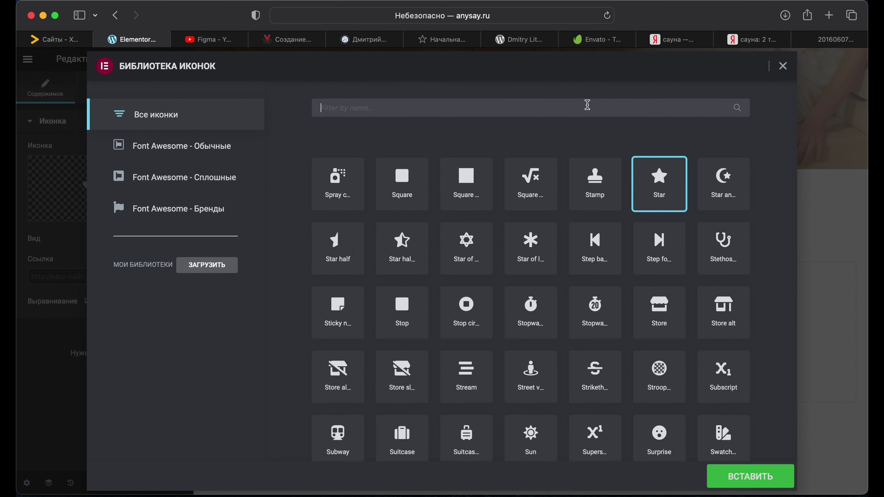
{"action": "type", "text": "tree"}
{"action": "left_click", "coordinate": [401, 187]}
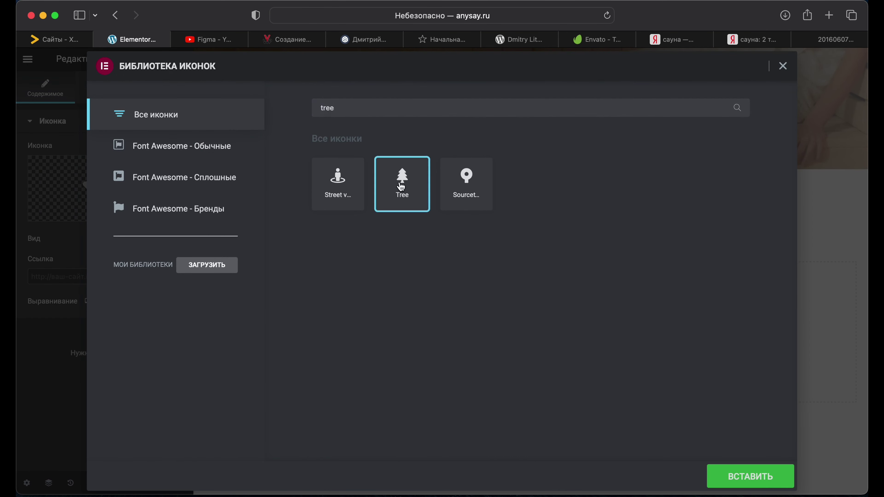
{"action": "left_click", "coordinate": [749, 474]}
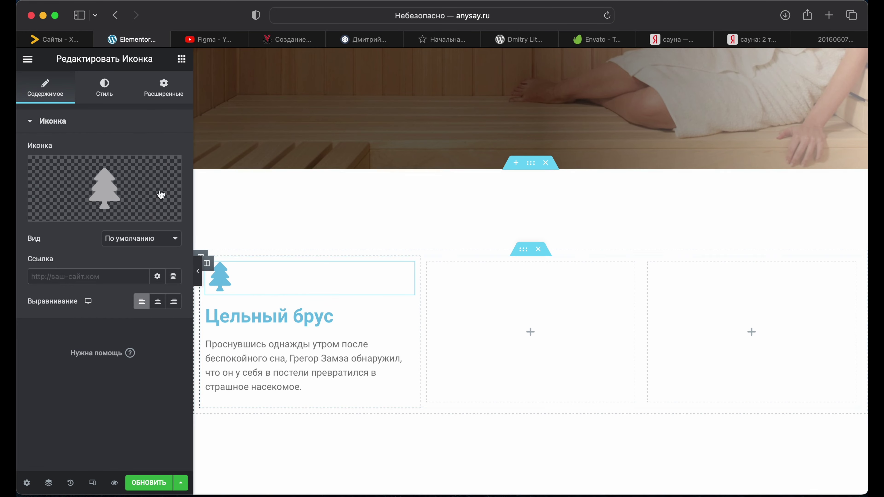
Colour the tree icon black, set its size to 35 and preview the card
{"action": "left_click", "coordinate": [105, 90]}
{"action": "left_click", "coordinate": [173, 175]}
{"action": "left_click_drag", "start_coordinate": [75, 237], "coordinate": [19, 357]}
{"action": "left_click", "coordinate": [114, 181]}
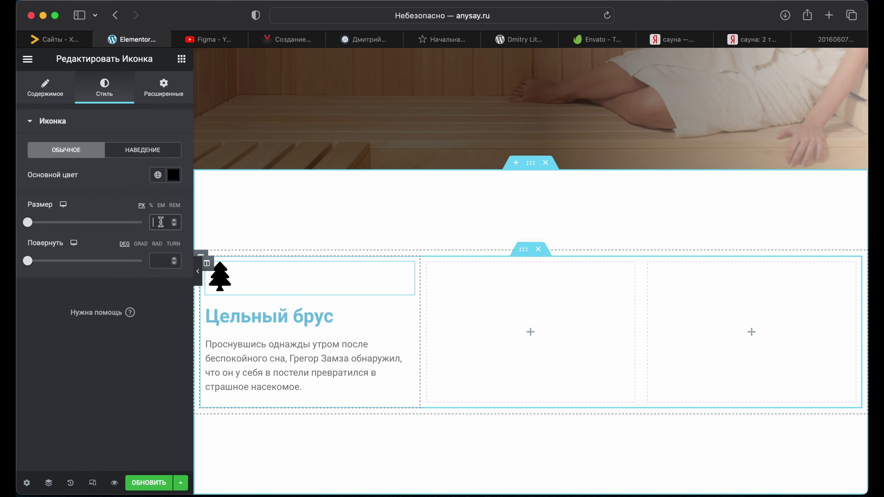
{"action": "type", "text": "30"}
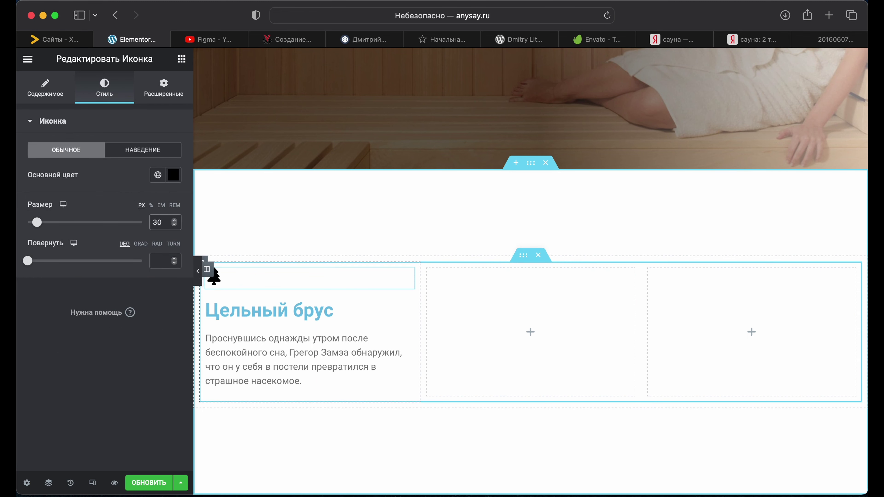
{"action": "key", "text": "BackSpace"}
{"action": "type", "text": "5"}
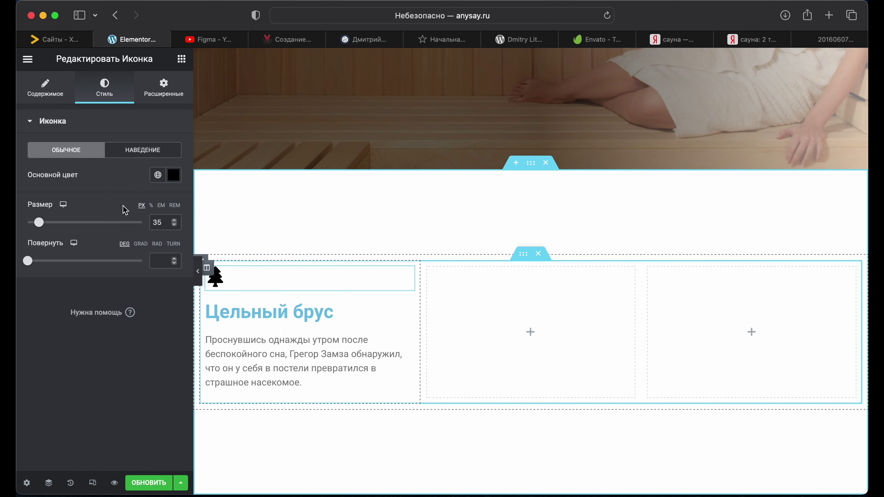
{"action": "left_click", "coordinate": [198, 274]}
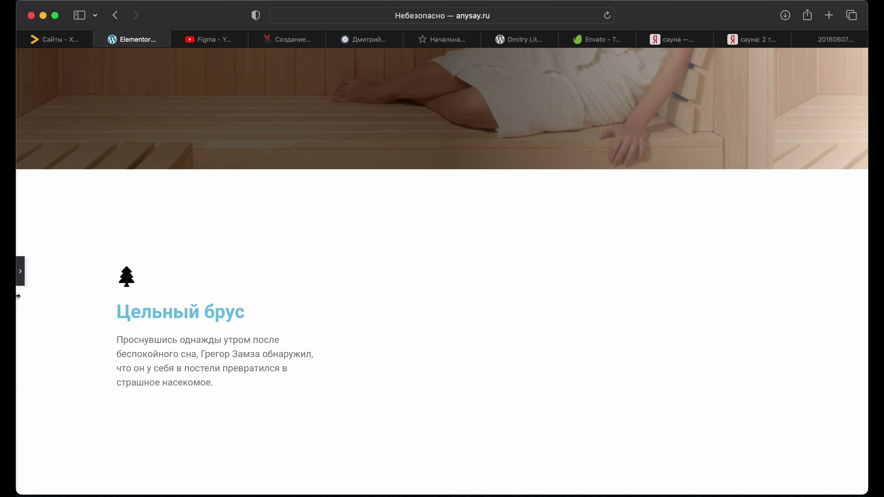
Make the 'Цельный брус' heading black #000000 with weight 400 and size 30
{"action": "left_click", "coordinate": [21, 270]}
{"action": "left_click", "coordinate": [331, 311]}
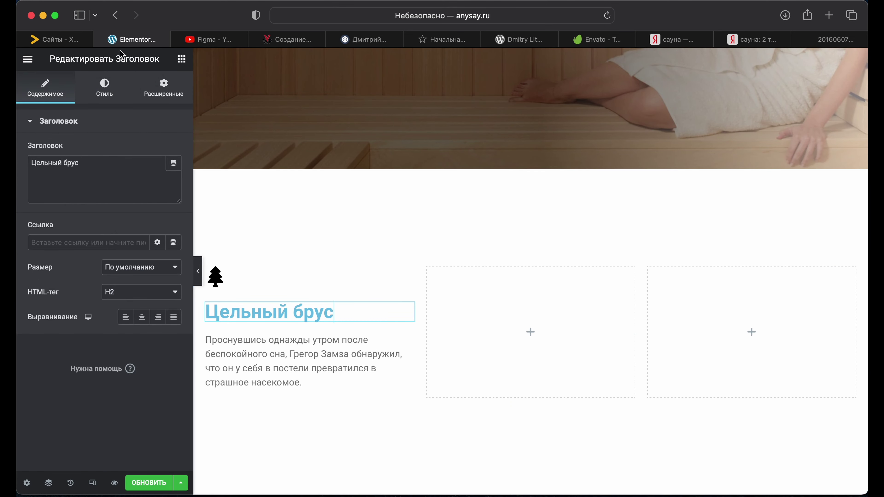
{"action": "left_click", "coordinate": [105, 89]}
{"action": "left_click", "coordinate": [173, 150]}
{"action": "left_click_drag", "start_coordinate": [42, 285], "coordinate": [18, 324]}
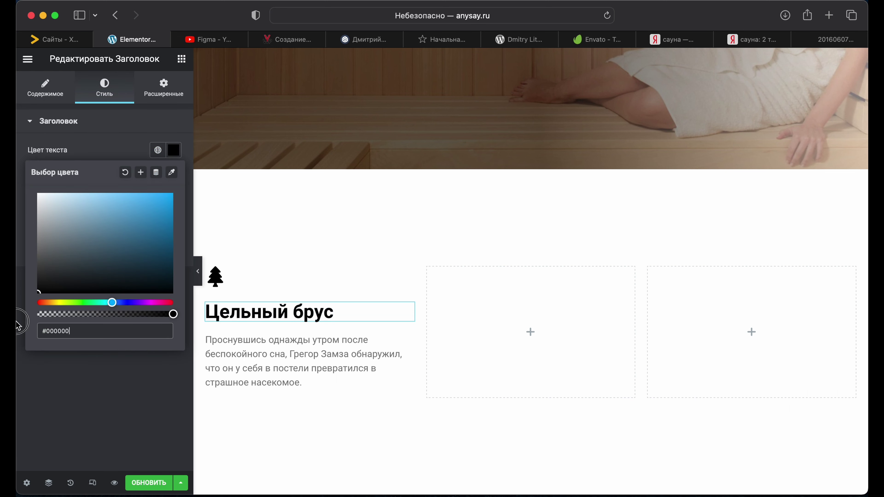
{"action": "left_click", "coordinate": [100, 164]}
{"action": "left_click", "coordinate": [173, 175]}
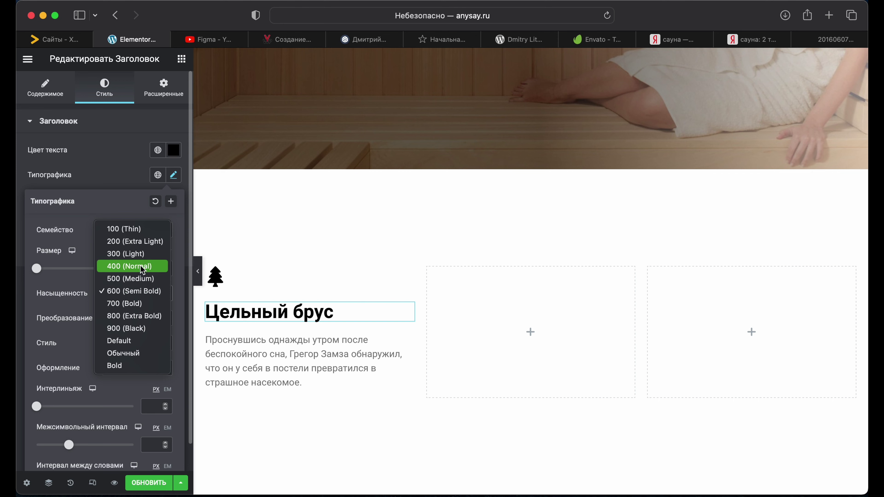
{"action": "left_click", "coordinate": [140, 265]}
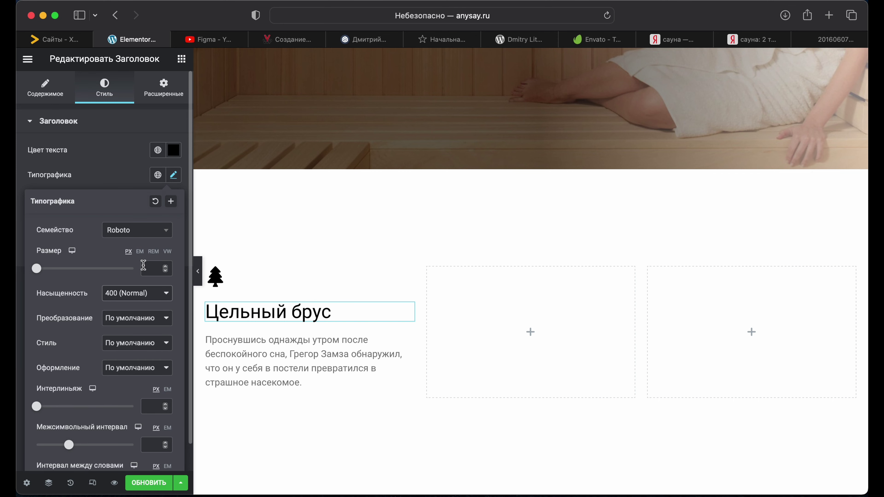
{"action": "left_click", "coordinate": [154, 268]}
{"action": "type", "text": "30"}
{"action": "left_click", "coordinate": [173, 174]}
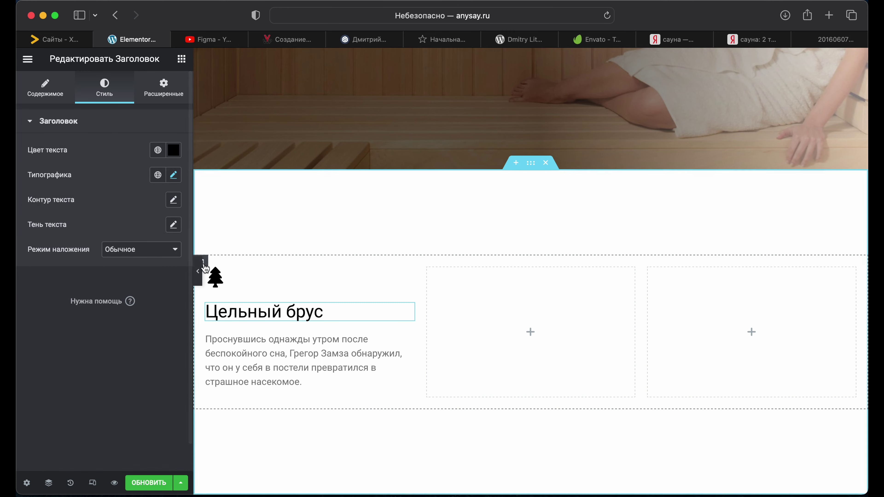
{"action": "left_click", "coordinate": [198, 272]}
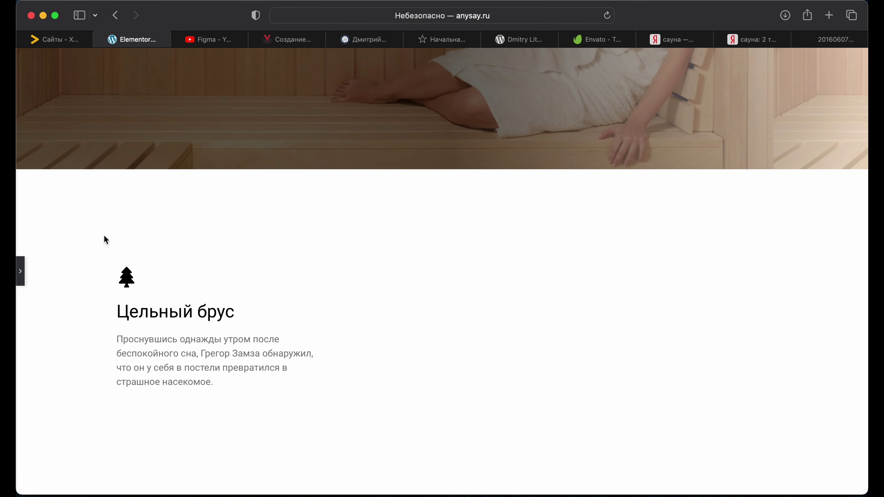
Set the card's body text colour to grey #959595 and its size to 15
{"action": "left_click", "coordinate": [21, 271]}
{"action": "left_click", "coordinate": [303, 382]}
{"action": "left_click", "coordinate": [90, 102]}
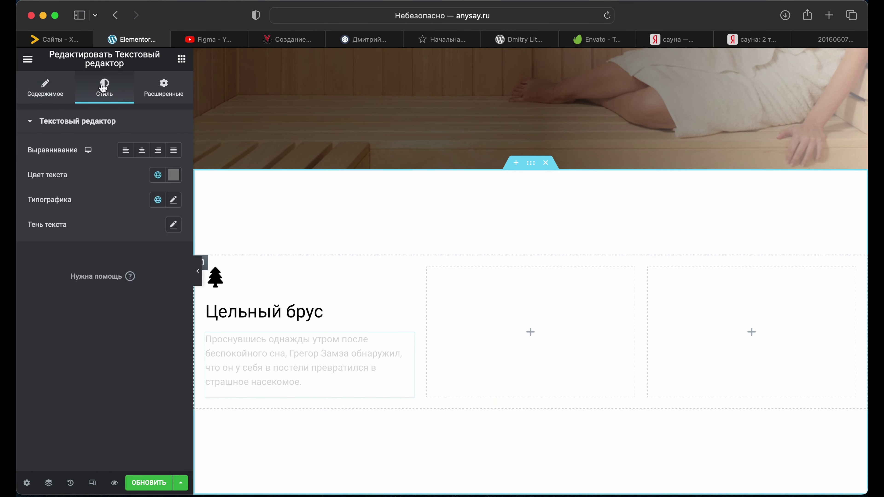
{"action": "left_click", "coordinate": [174, 175]}
{"action": "left_click_drag", "start_coordinate": [18, 272], "coordinate": [18, 264]}
{"action": "left_click", "coordinate": [100, 185]}
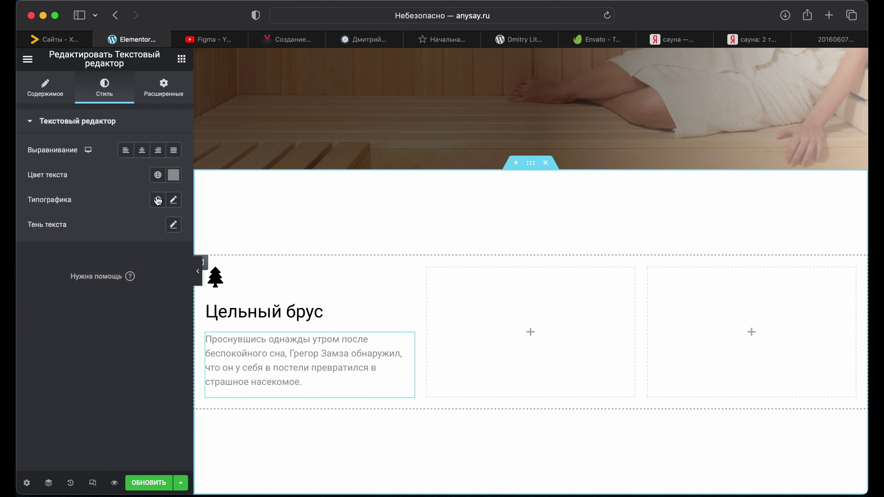
{"action": "left_click", "coordinate": [173, 199]}
{"action": "left_click", "coordinate": [154, 291]}
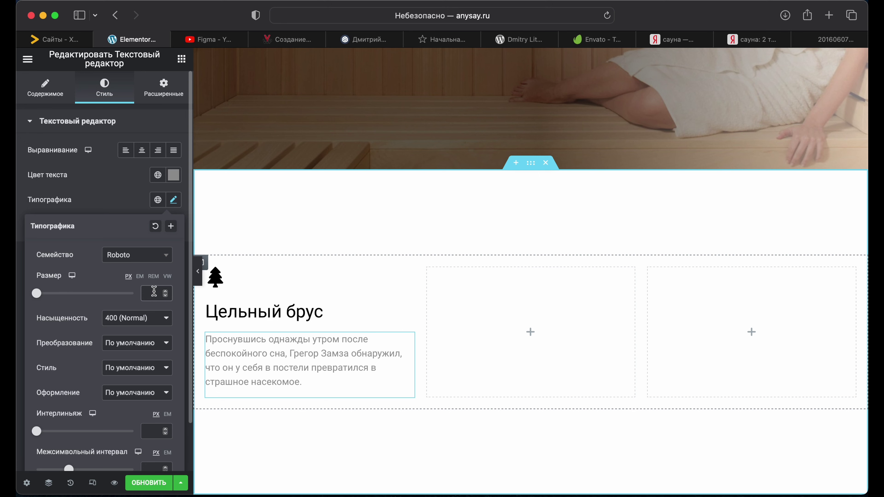
{"action": "type", "text": "14"}
{"action": "key", "text": "Up"}
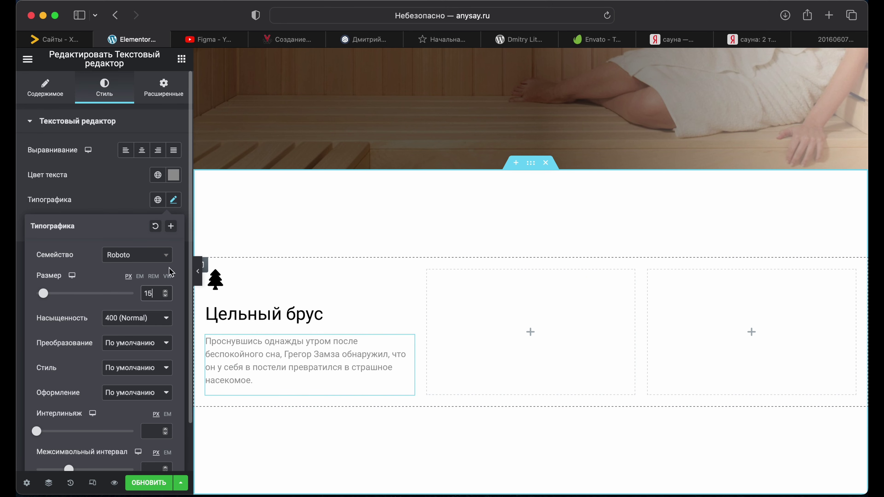
{"action": "key", "text": "BackSpace"}
{"action": "key", "text": "BackSpace"}
{"action": "left_click", "coordinate": [173, 200]}
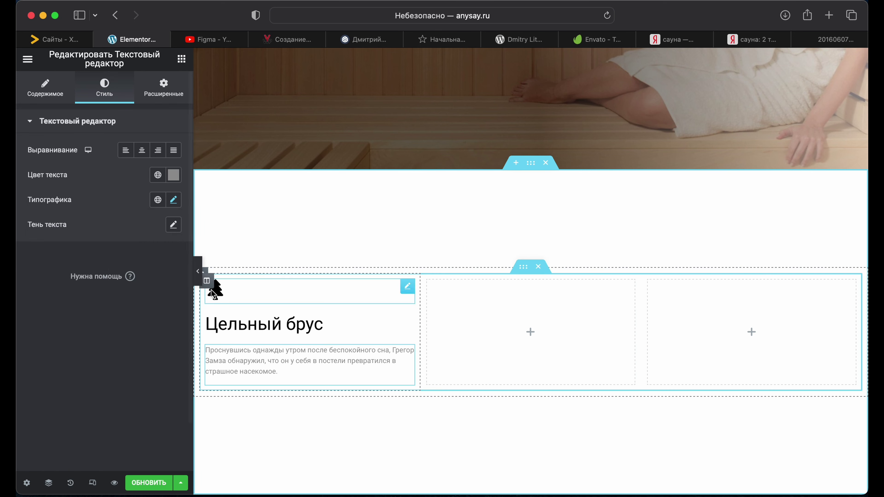
{"action": "left_click", "coordinate": [198, 271]}
Re-adjust the body text size to 15 px and check the card in preview
{"action": "mouse_move", "coordinate": [120, 352]}
{"action": "left_mouse_down"}
{"action": "mouse_move", "coordinate": [203, 371]}
{"action": "mouse_move", "coordinate": [113, 359]}
{"action": "left_mouse_up"}
{"action": "left_click", "coordinate": [113, 360]}
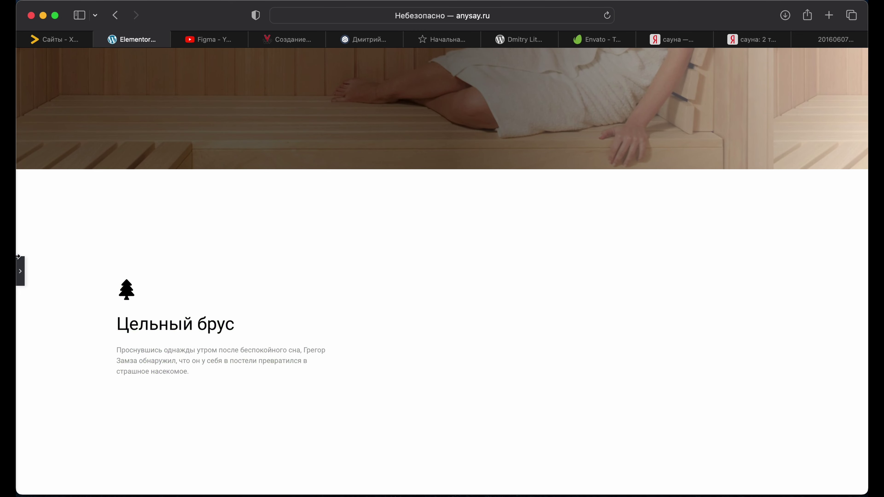
{"action": "left_click", "coordinate": [20, 268]}
{"action": "left_click", "coordinate": [174, 199]}
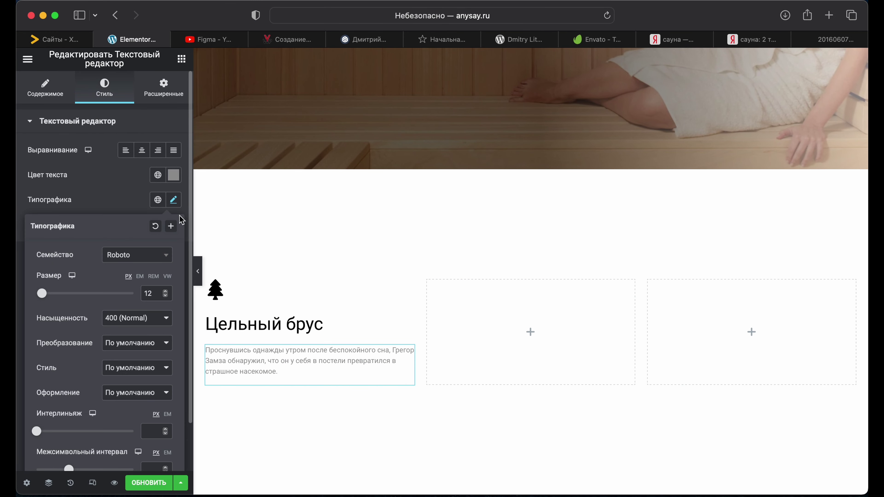
{"action": "key", "text": "BackSpace"}
{"action": "type", "text": "6"}
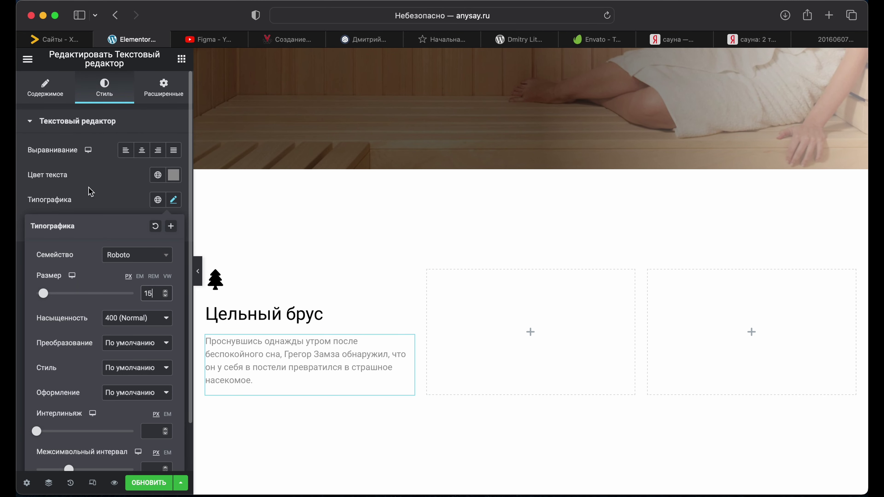
{"action": "left_click", "coordinate": [188, 279]}
{"action": "left_click", "coordinate": [197, 271]}
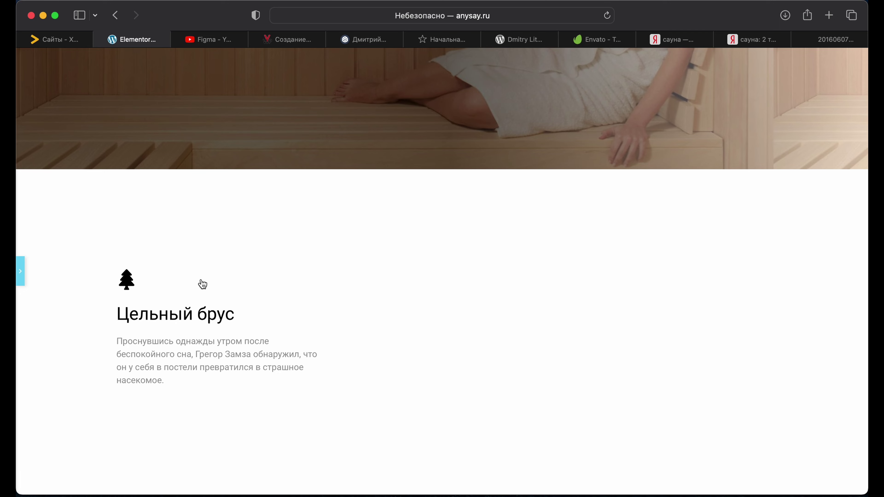
{"action": "left_click", "coordinate": [20, 275]}
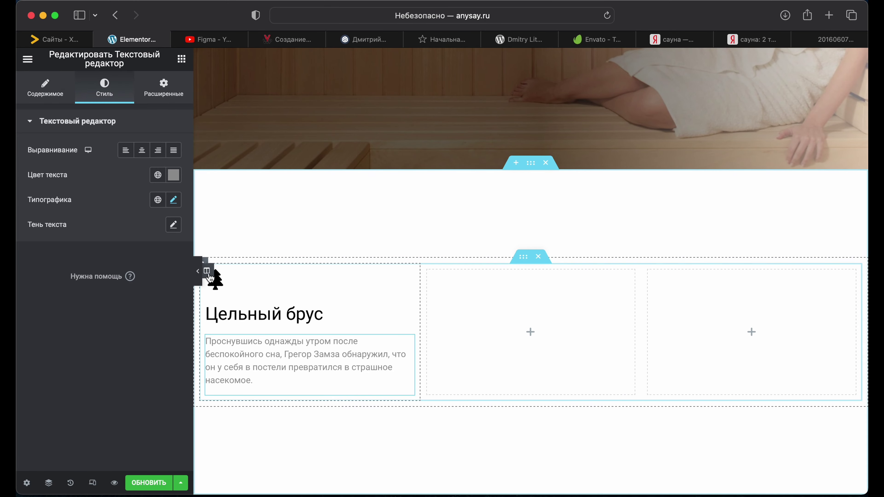
Duplicate the filled card column twice with Дублировать to make three cards
{"action": "right_click", "coordinate": [206, 271]}
{"action": "left_click", "coordinate": [257, 294]}
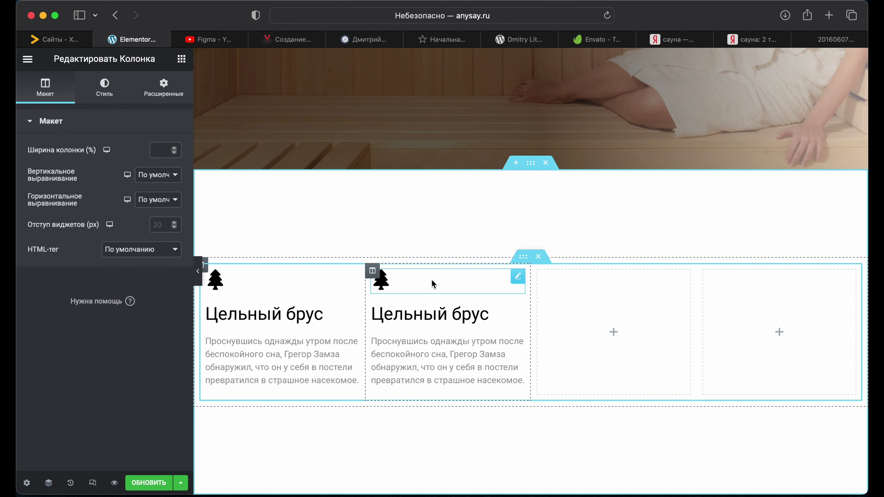
{"action": "right_click", "coordinate": [380, 278]}
{"action": "left_click", "coordinate": [400, 298]}
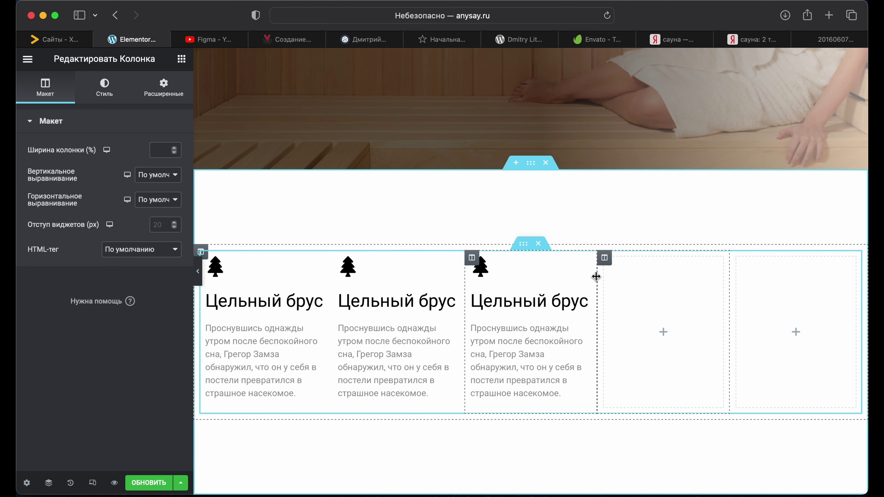
Delete the two empty columns with Удалить and preview the three-card row
{"action": "right_click", "coordinate": [601, 265]}
{"action": "left_click", "coordinate": [626, 452]}
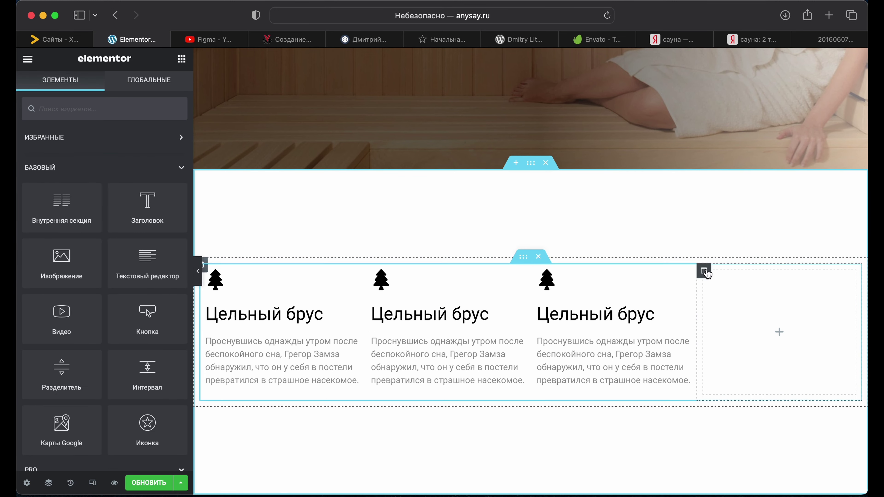
{"action": "right_click", "coordinate": [706, 274]}
{"action": "left_click", "coordinate": [739, 458]}
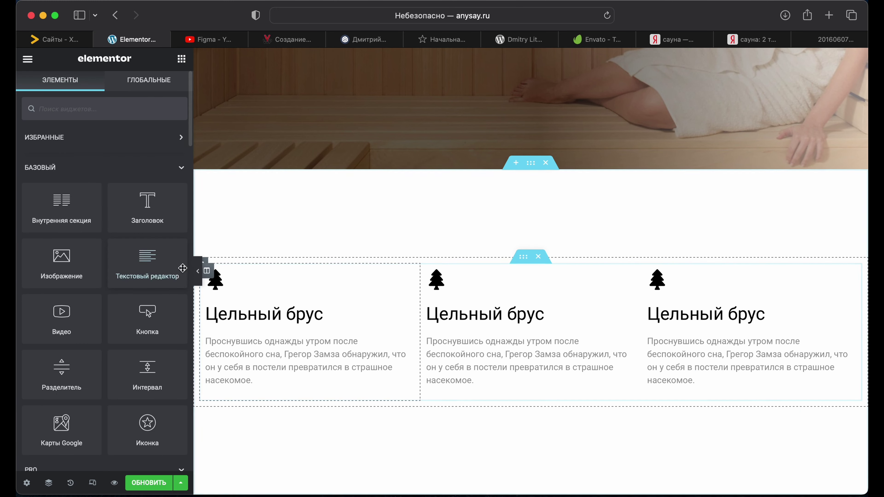
{"action": "left_click", "coordinate": [197, 271]}
{"action": "scroll", "coordinate": [245, 159], "scroll_direction": "up", "scroll_amount": 2}
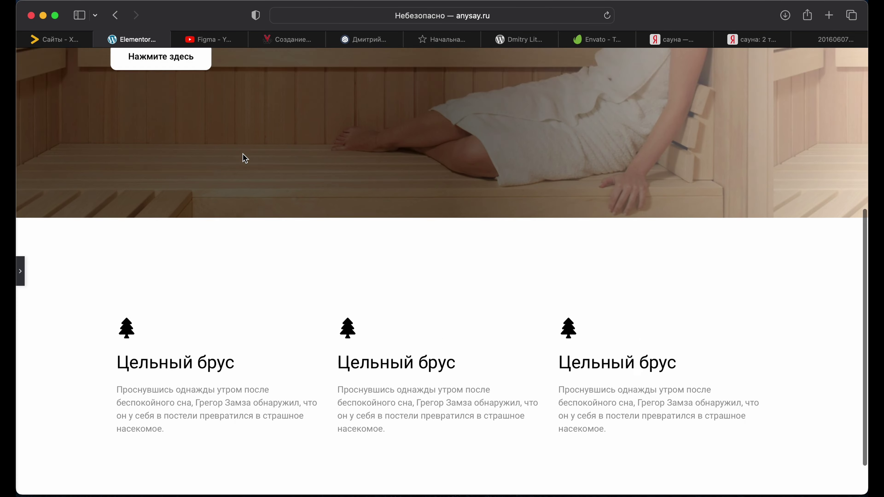
{"action": "scroll", "coordinate": [244, 158], "scroll_direction": "up", "scroll_amount": 5}
{"action": "scroll", "coordinate": [243, 158], "scroll_direction": "down", "scroll_amount": 6}
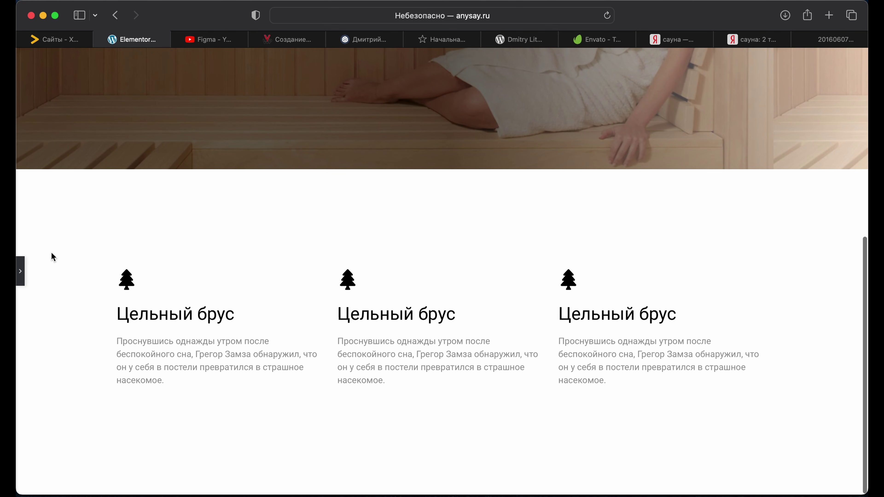
Duplicate the card row into a second row and open its Расширенные settings
{"action": "left_click", "coordinate": [20, 271]}
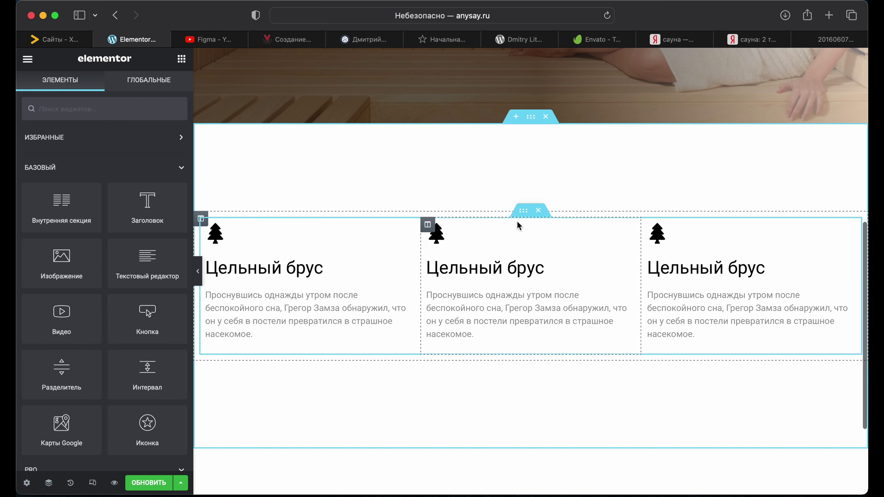
{"action": "right_click", "coordinate": [520, 213]}
{"action": "left_click", "coordinate": [553, 238]}
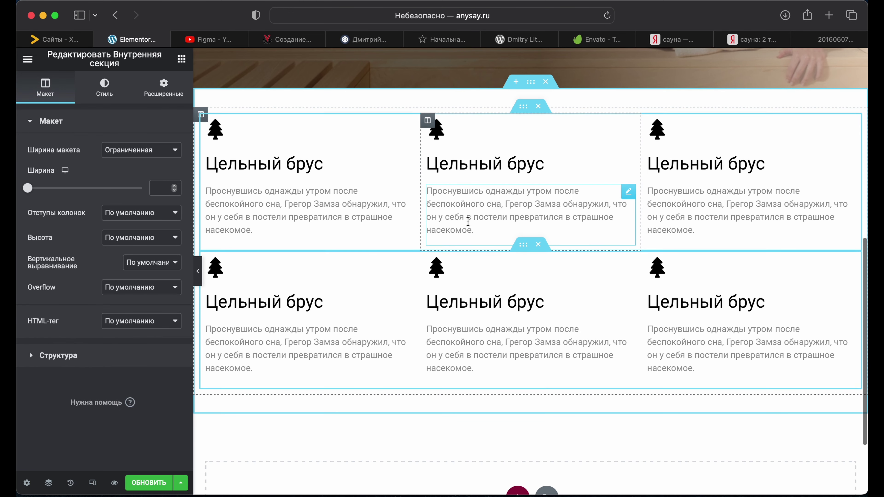
{"action": "scroll", "coordinate": [468, 222], "scroll_direction": "up", "scroll_amount": 1}
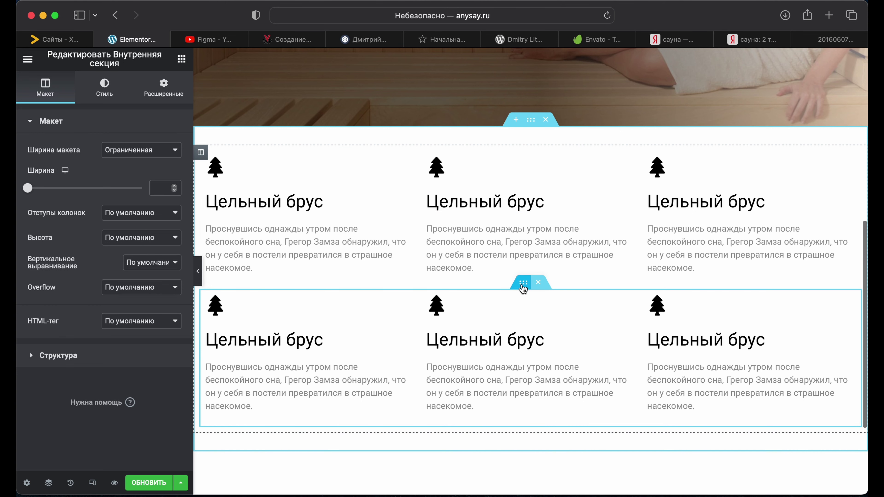
{"action": "left_click", "coordinate": [153, 93]}
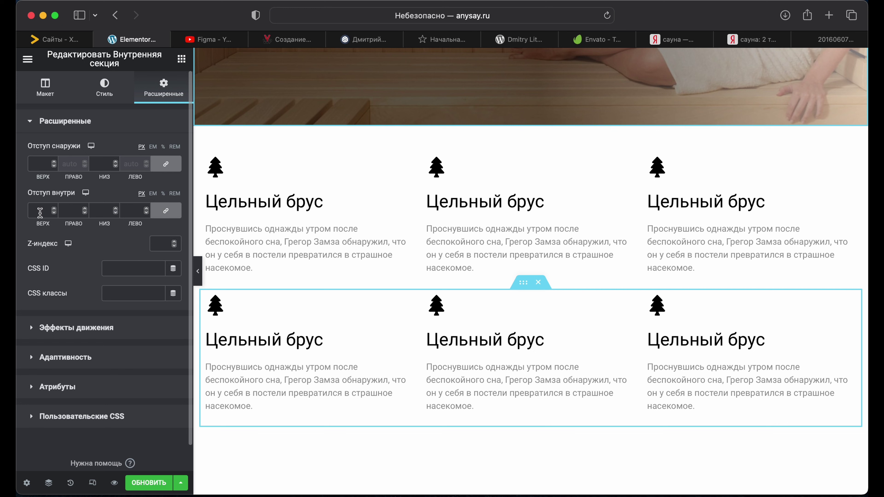
Highlight the inner padding and outer margin settings and show their per-device spacing options
{"action": "left_click_drag", "start_coordinate": [29, 196], "coordinate": [76, 195]}
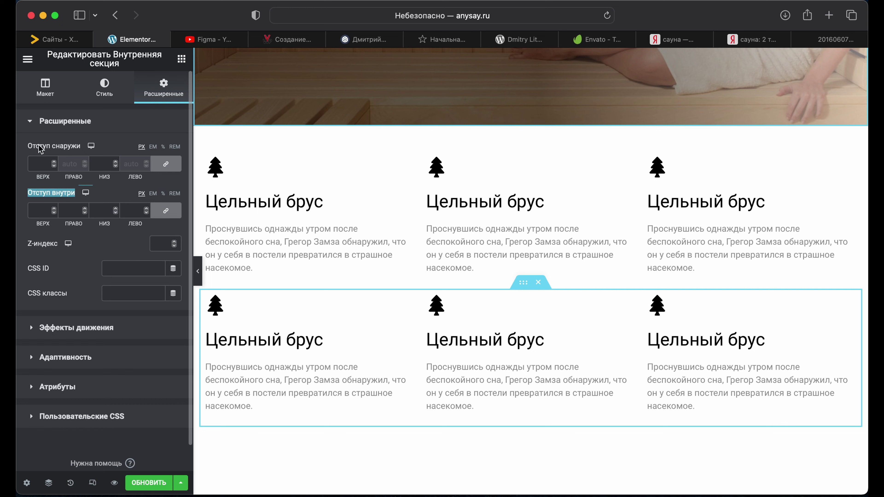
{"action": "left_click_drag", "start_coordinate": [28, 146], "coordinate": [84, 150]}
{"action": "left_click", "coordinate": [91, 146]}
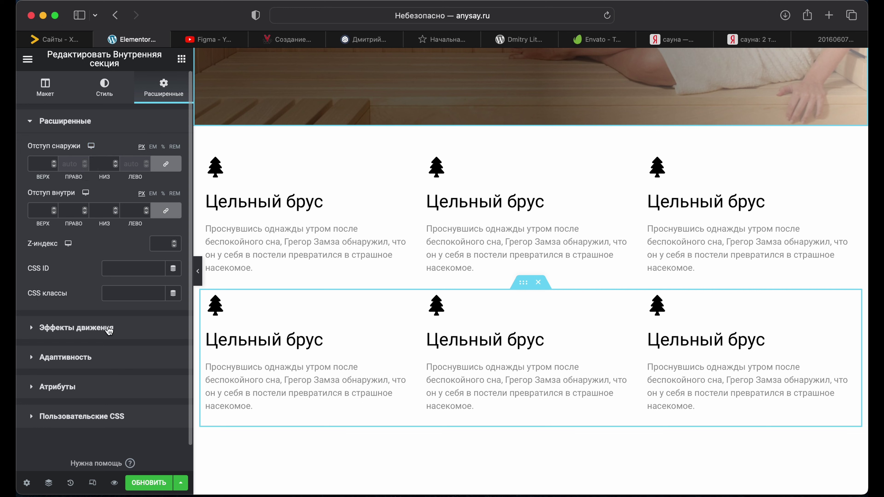
{"action": "scroll", "coordinate": [109, 330], "scroll_direction": "down", "scroll_amount": 2}
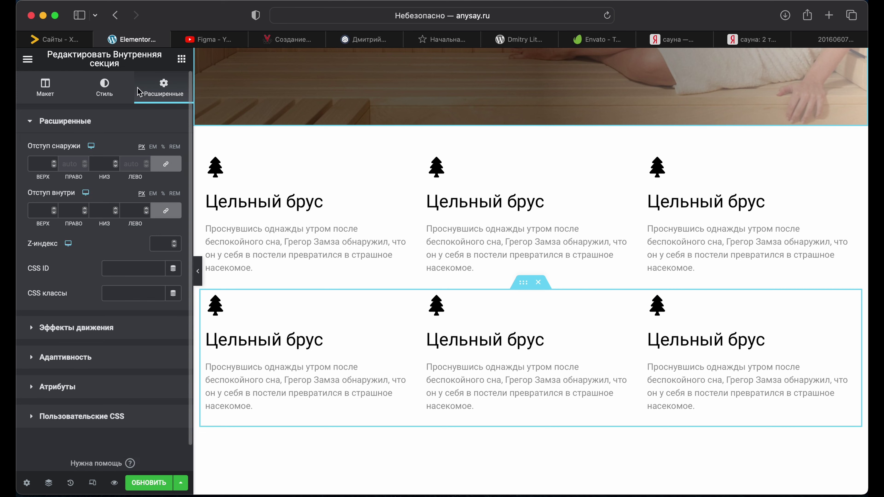
Glance at the YouTube channel page, then return to the editor and preview the page
{"action": "left_click", "coordinate": [208, 39]}
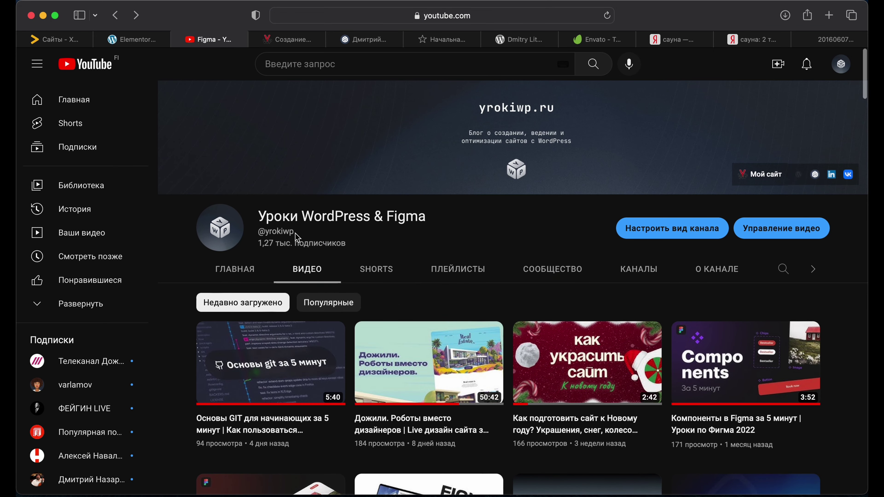
{"action": "scroll", "coordinate": [295, 235], "scroll_direction": "down", "scroll_amount": 5}
{"action": "scroll", "coordinate": [296, 237], "scroll_direction": "up", "scroll_amount": 10}
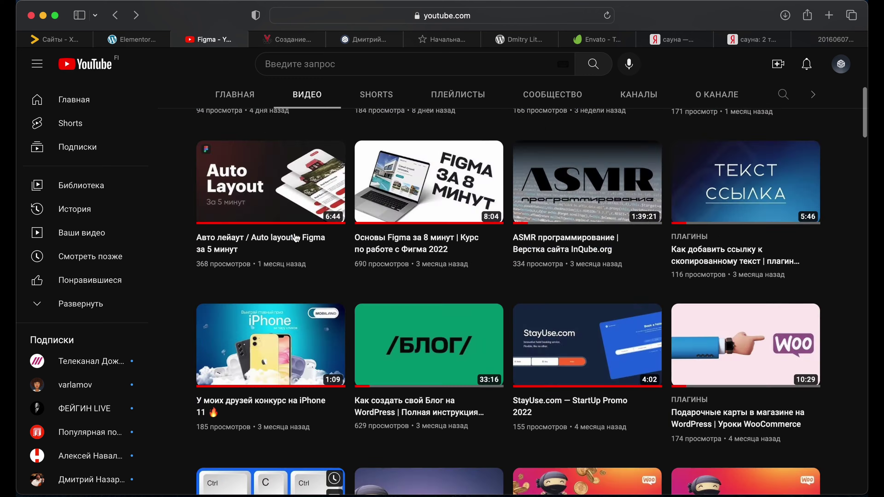
{"action": "left_click", "coordinate": [129, 39]}
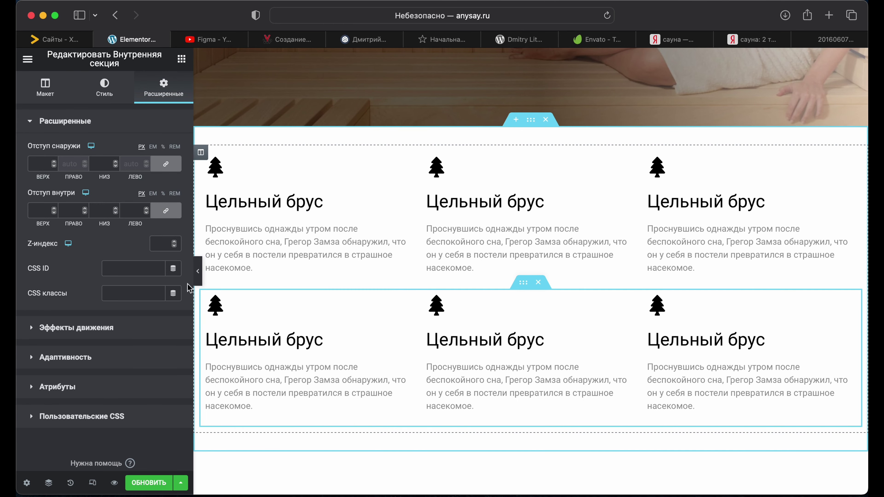
{"action": "left_click", "coordinate": [198, 279]}
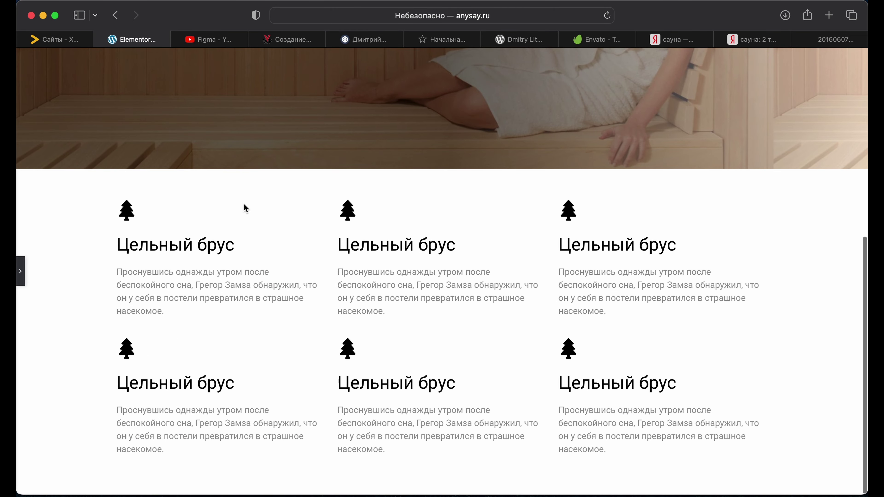
{"action": "left_click", "coordinate": [22, 273]}
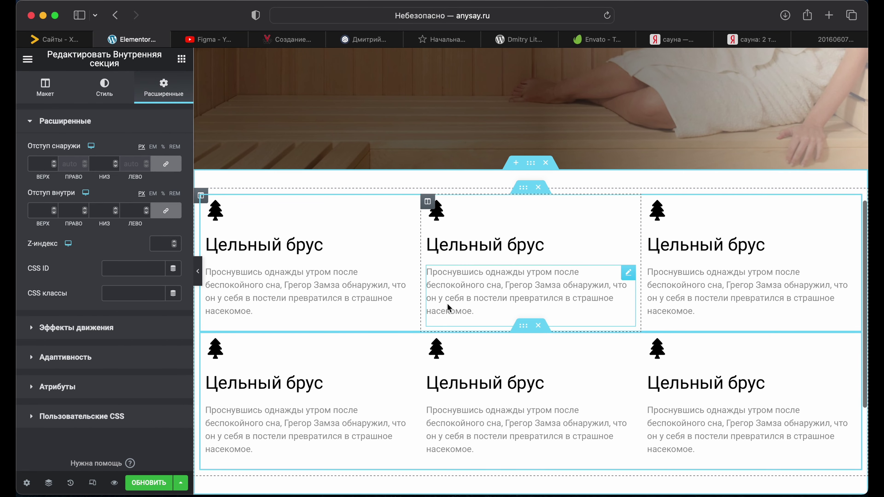
{"action": "scroll", "coordinate": [474, 334], "scroll_direction": "down", "scroll_amount": 3}
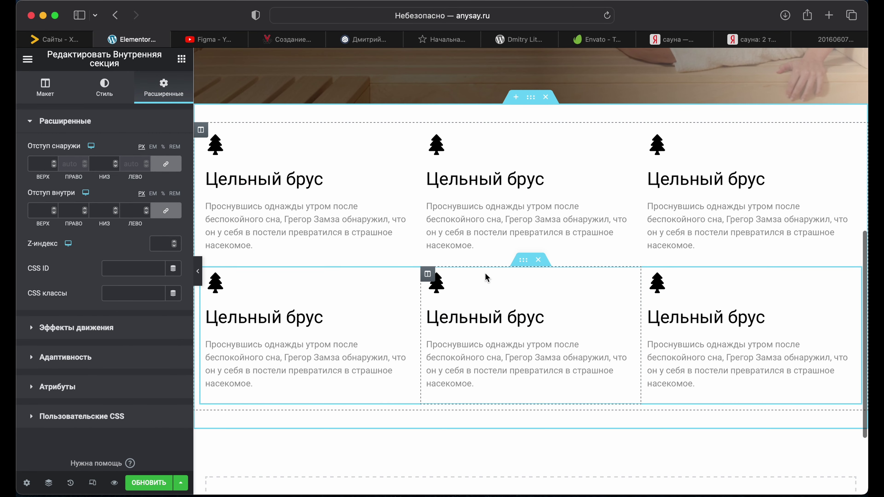
Set the feature-grid section's minimum height to 650 px and preview the taller section
{"action": "left_click", "coordinate": [530, 97]}
{"action": "double_click", "coordinate": [158, 273]}
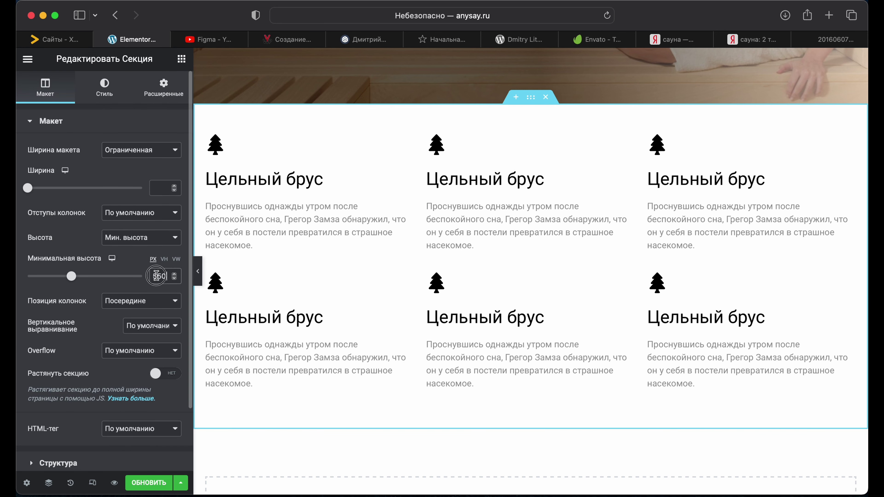
{"action": "type", "text": "650"}
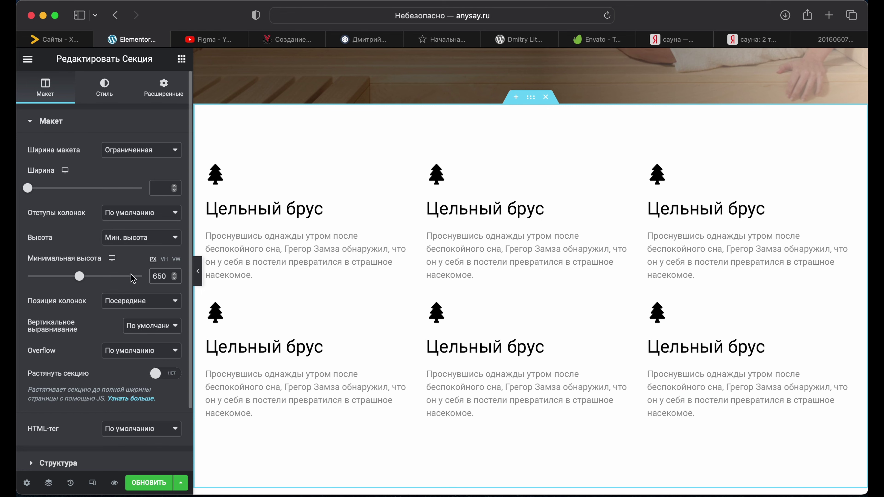
{"action": "left_click", "coordinate": [197, 271]}
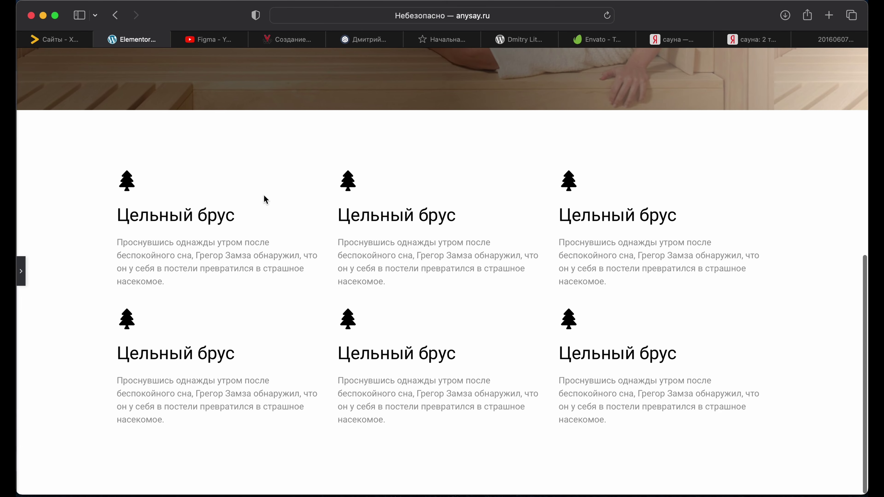
{"action": "scroll", "coordinate": [266, 200], "scroll_direction": "up", "scroll_amount": 2}
{"action": "scroll", "coordinate": [282, 195], "scroll_direction": "down", "scroll_amount": 2}
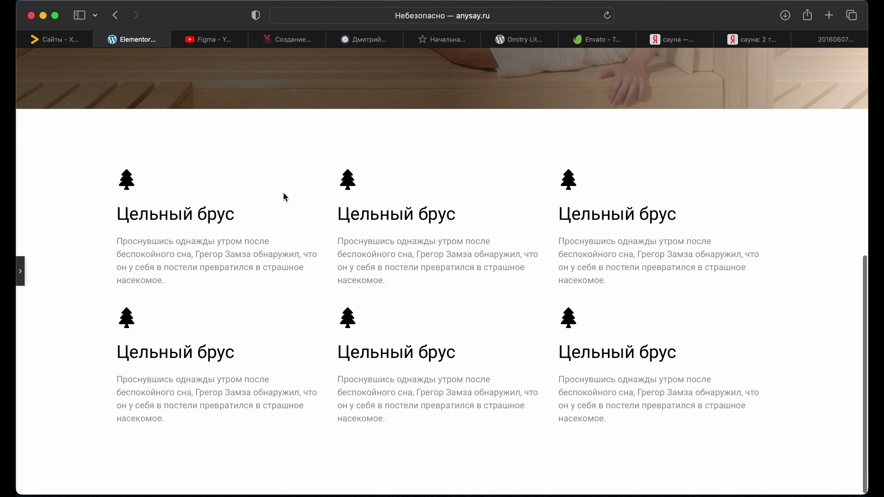
{"action": "left_click", "coordinate": [20, 271]}
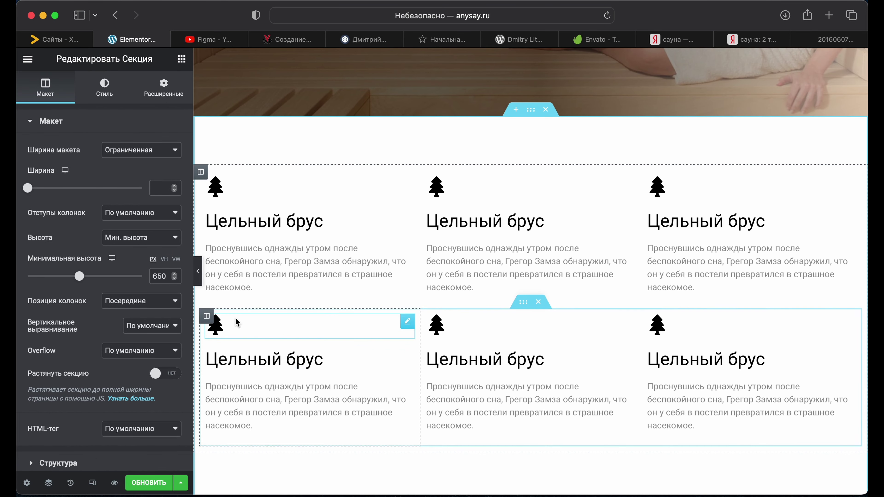
Give the middle top card a Truck icon and the heading 'Доставка'
{"action": "left_click", "coordinate": [456, 185]}
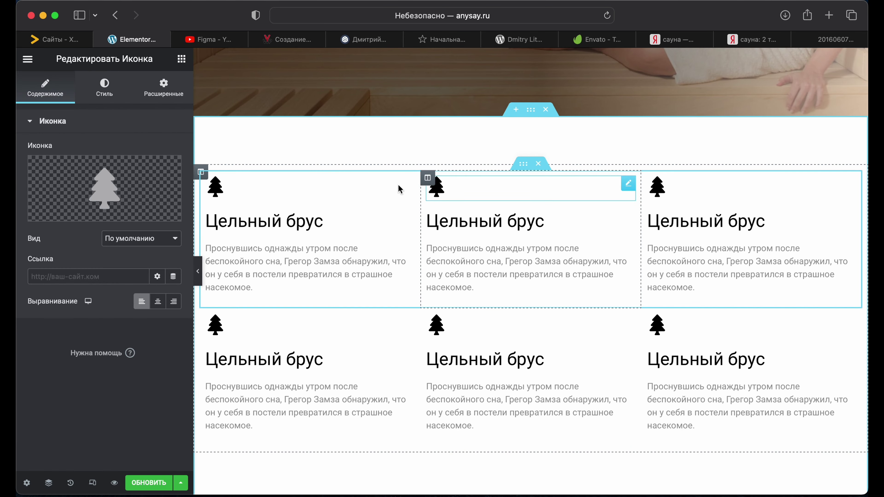
{"action": "left_click", "coordinate": [104, 87]}
{"action": "left_click", "coordinate": [70, 89]}
{"action": "left_click", "coordinate": [103, 193]}
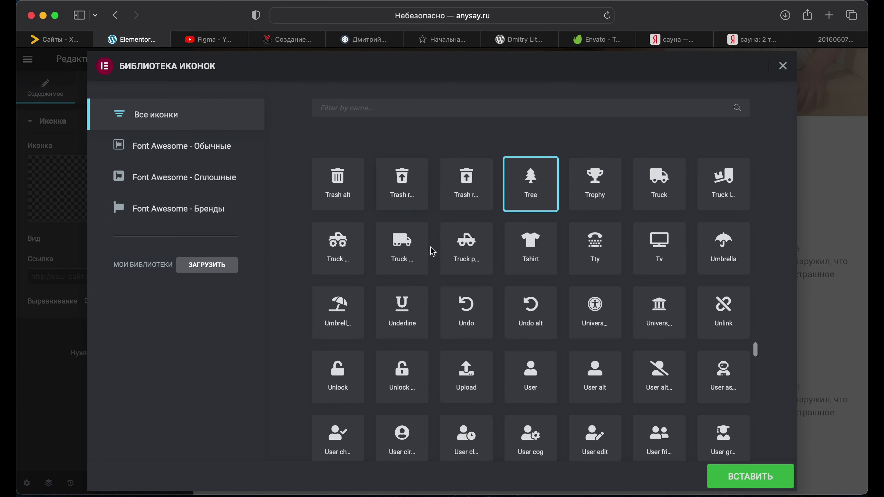
{"action": "left_click", "coordinate": [645, 162]}
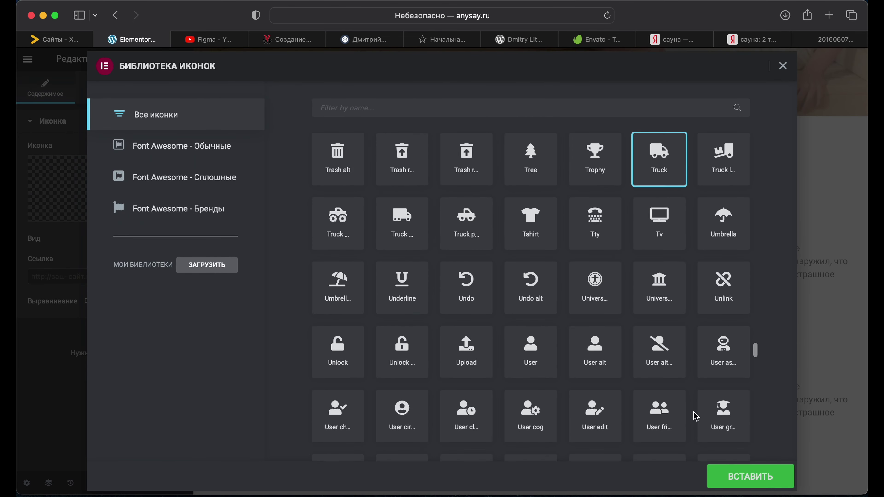
{"action": "left_click", "coordinate": [712, 476]}
{"action": "left_click", "coordinate": [481, 219]}
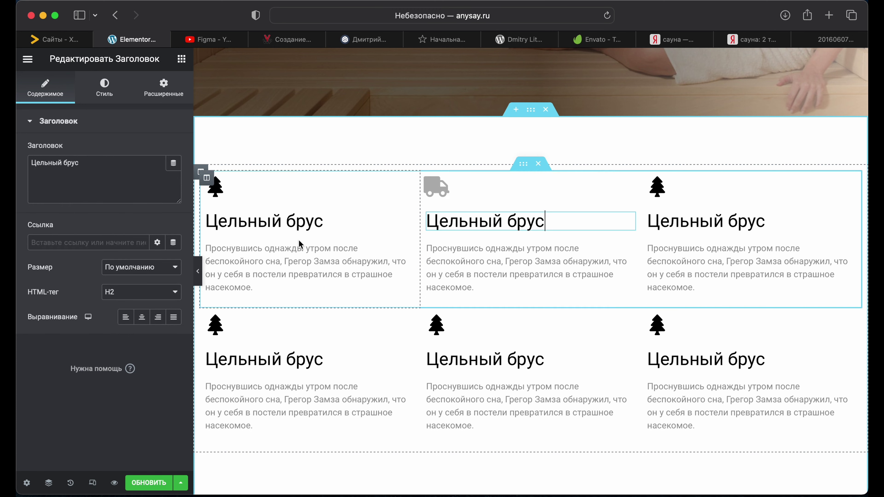
{"action": "triple_click", "coordinate": [99, 176]}
{"action": "type", "text": "Доставка"}
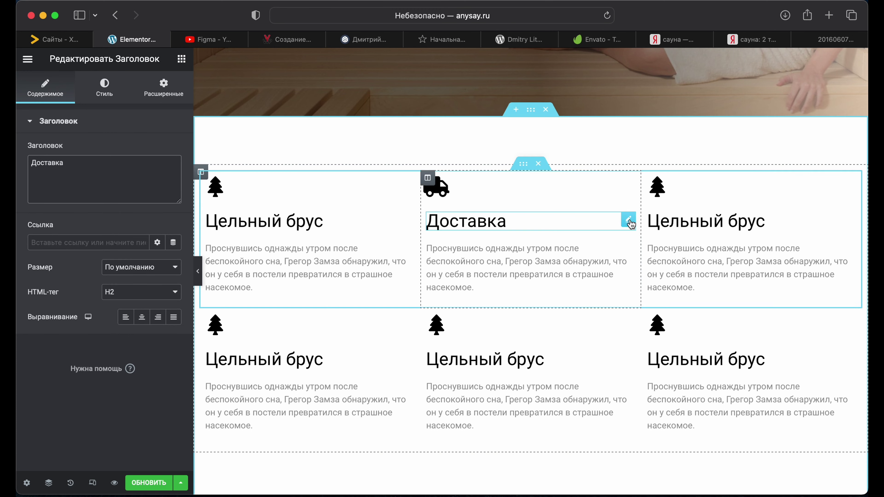
Replace the third card's tree icon with the Tty telephone icon
{"action": "left_click", "coordinate": [667, 189]}
{"action": "left_click", "coordinate": [69, 195]}
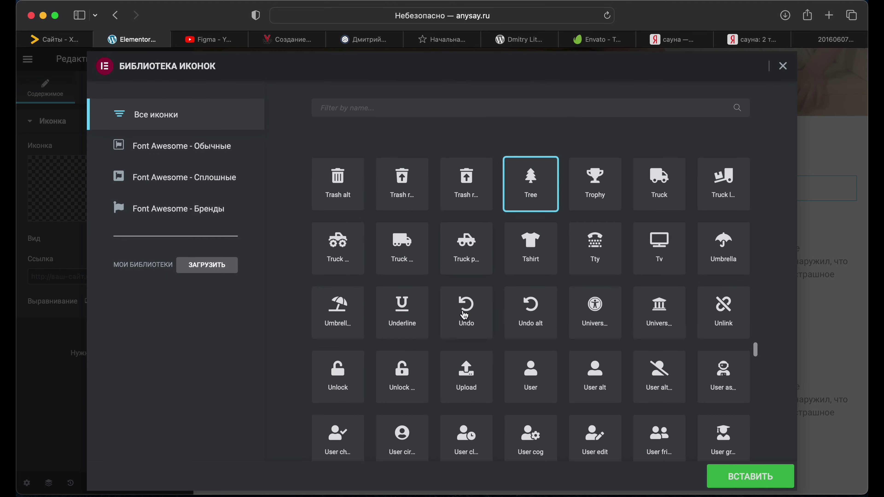
{"action": "left_click", "coordinate": [350, 253]}
{"action": "scroll", "coordinate": [692, 259], "scroll_direction": "down", "scroll_amount": 1}
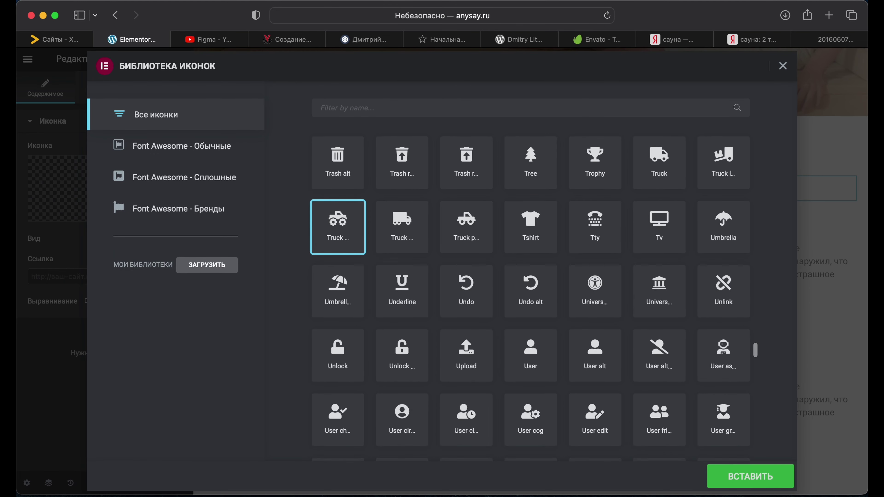
{"action": "left_click", "coordinate": [585, 225]}
{"action": "left_click", "coordinate": [753, 476]}
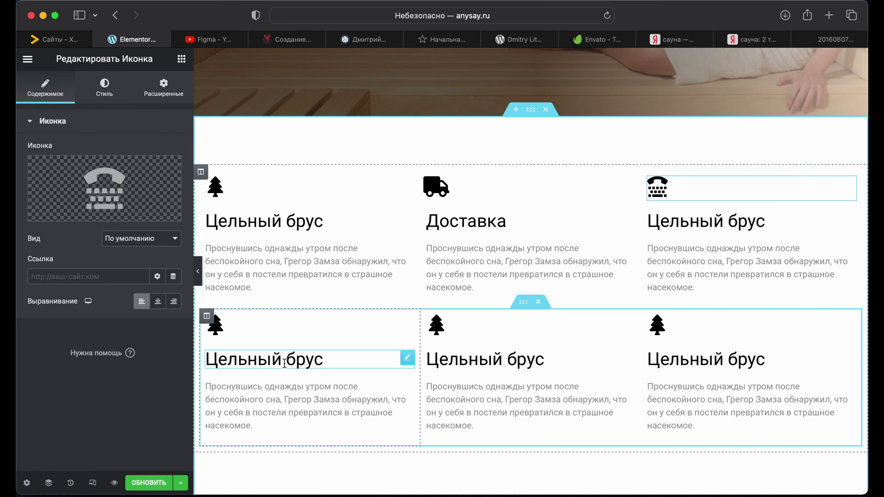
Retitle the third card 'Персональный менеджер' and preview the feature grid
{"action": "left_click", "coordinate": [672, 230]}
{"action": "triple_click", "coordinate": [86, 188]}
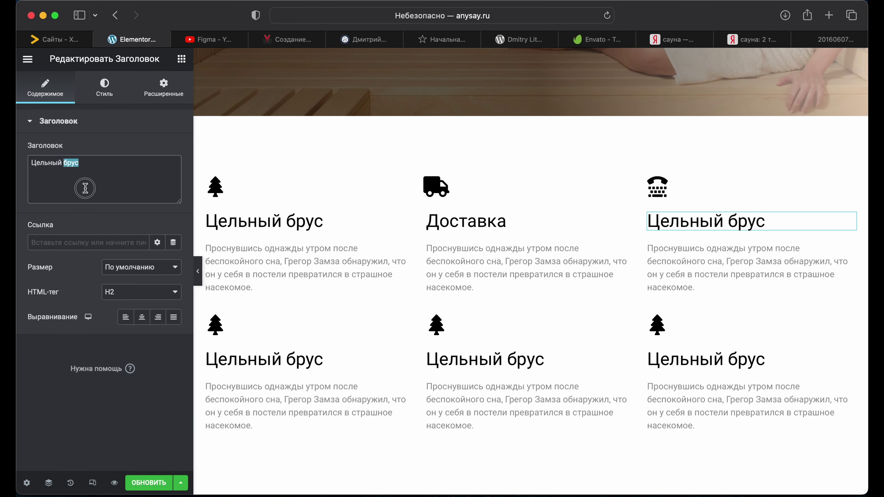
{"action": "type", "text": "Gt"}
{"action": "key", "text": "BackSpace"}
{"action": "key", "text": "BackSpace"}
{"action": "key", "text": "BackSpace"}
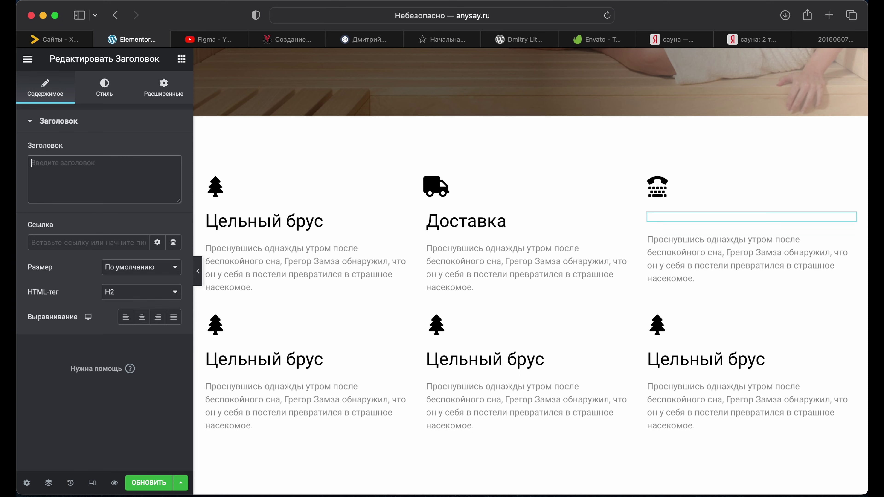
{"action": "type", "text": "персона"}
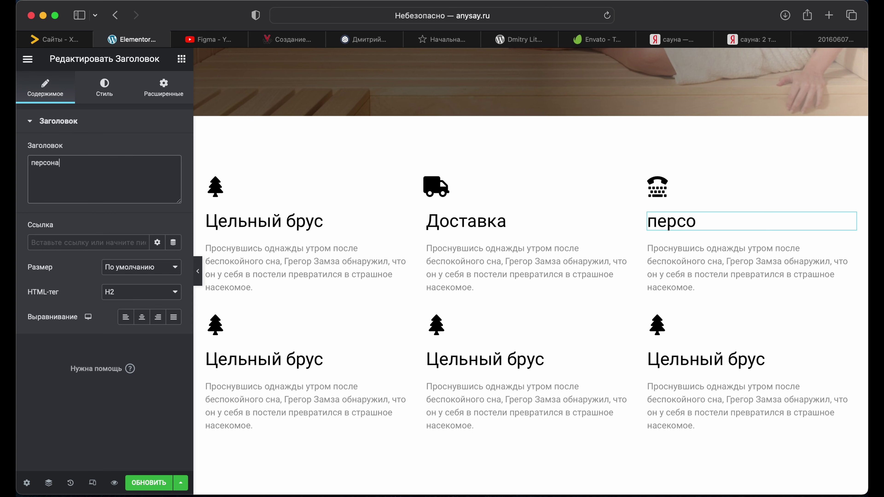
{"action": "type", "text": "льный"}
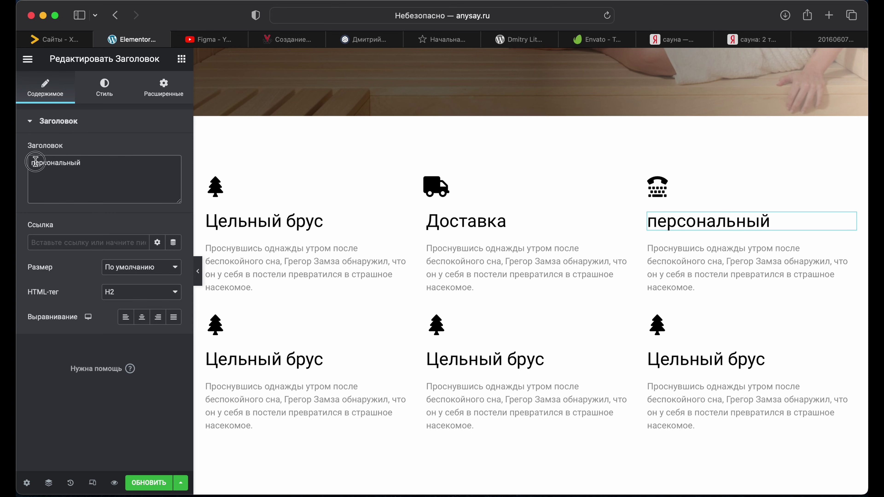
{"action": "key", "text": "BackSpace"}
{"action": "type", "text": "Персональны"}
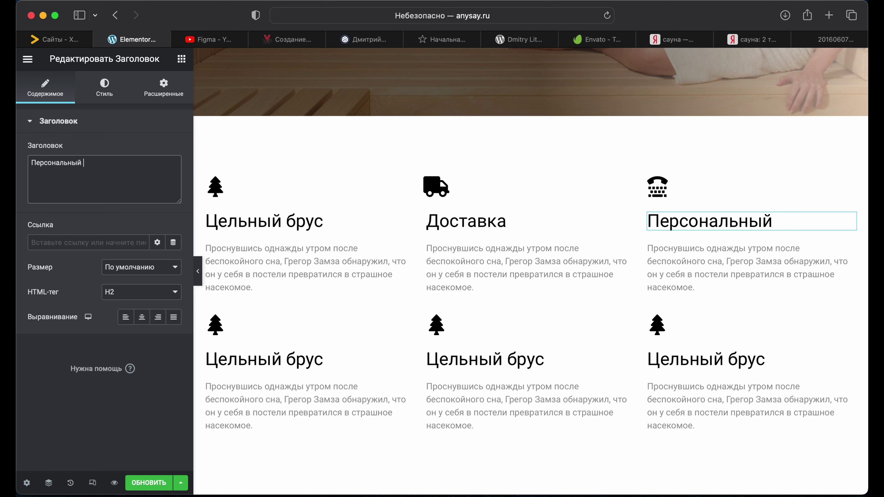
{"action": "type", "text": "й менеджер"}
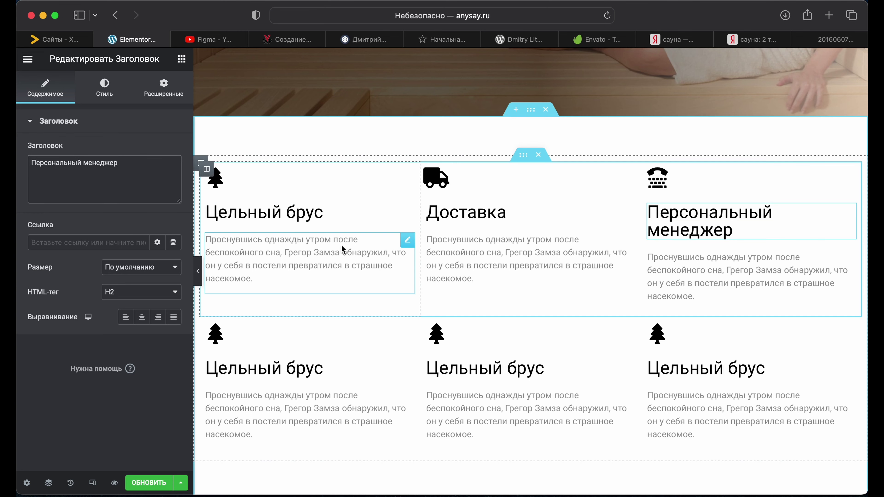
{"action": "left_click", "coordinate": [197, 271]}
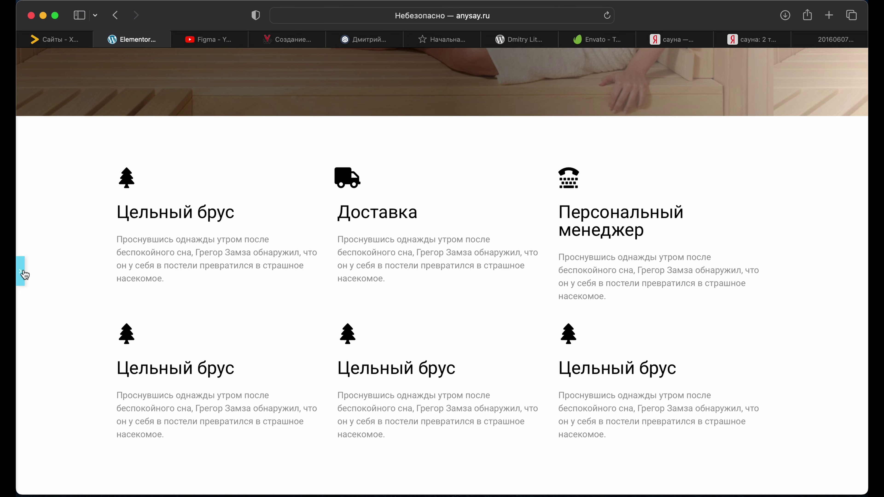
{"action": "left_click", "coordinate": [20, 271]}
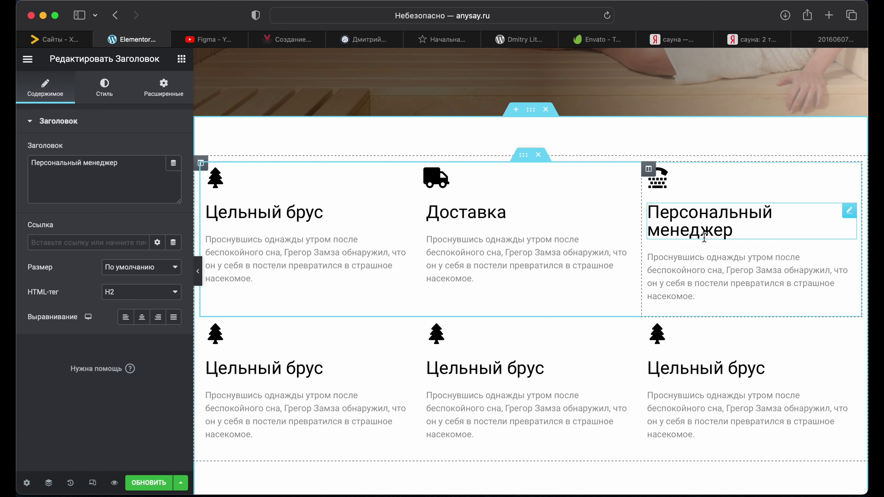
{"action": "left_click", "coordinate": [833, 231]}
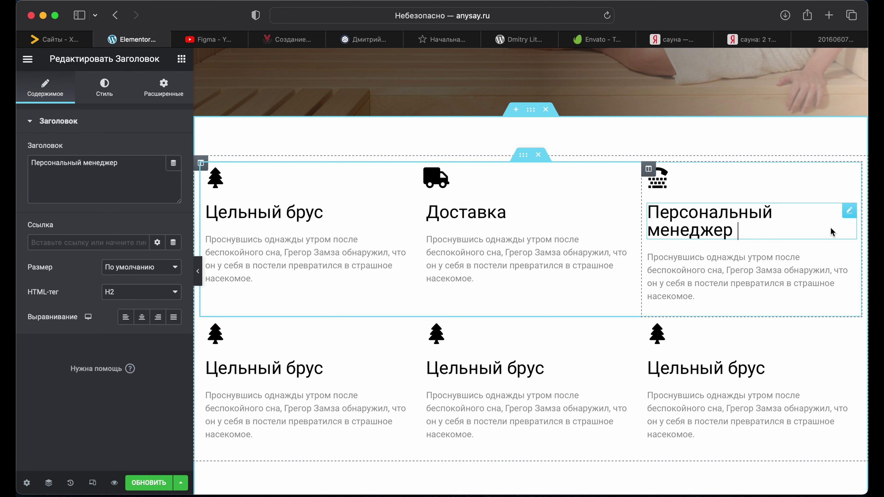
Unlink the heading's margins, try a 15 px left margin, then reset it to 0
{"action": "left_click", "coordinate": [163, 98]}
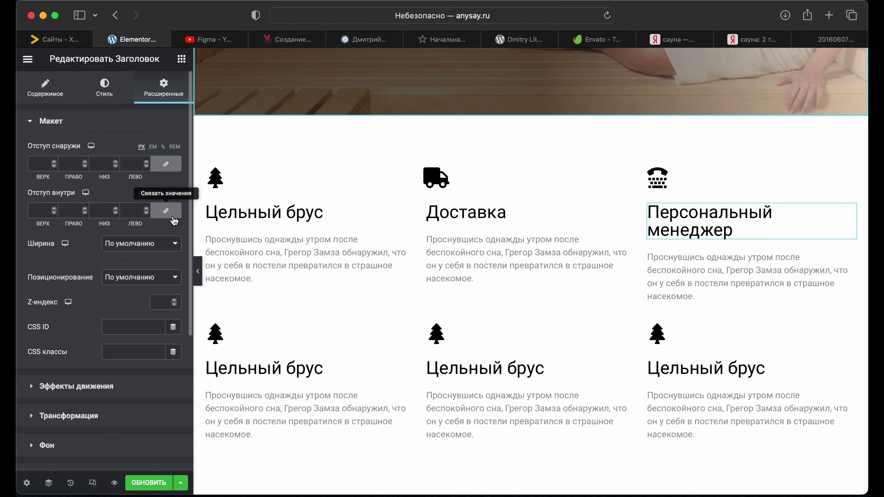
{"action": "left_click", "coordinate": [164, 163]}
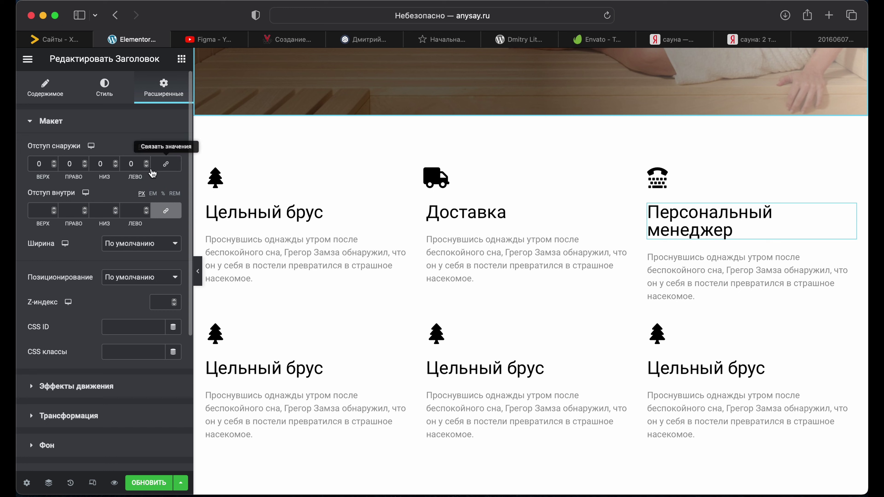
{"action": "left_click_drag", "start_coordinate": [146, 162], "coordinate": [146, 162]}
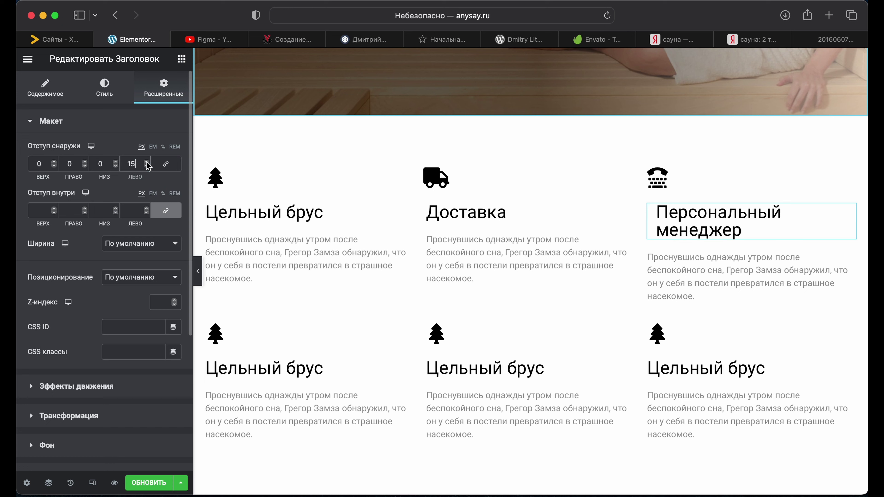
{"action": "double_click", "coordinate": [128, 164]}
{"action": "type", "text": "0"}
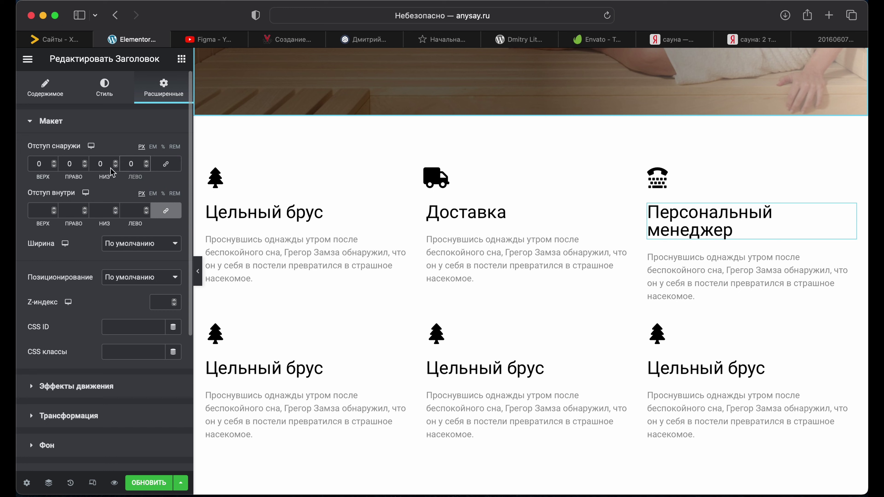
Try a negative right margin so the heading fits one line, preview, then select it for reset
{"action": "left_click", "coordinate": [85, 166]}
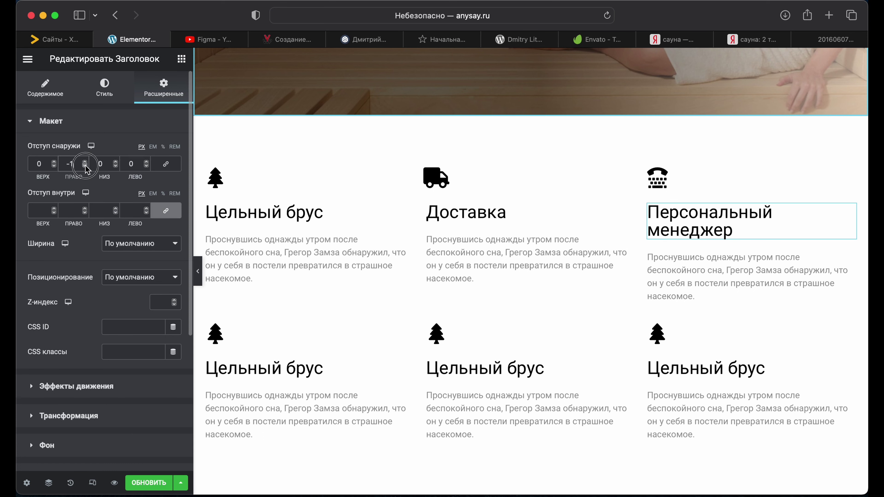
{"action": "left_click_drag", "start_coordinate": [85, 166], "coordinate": [86, 165]}
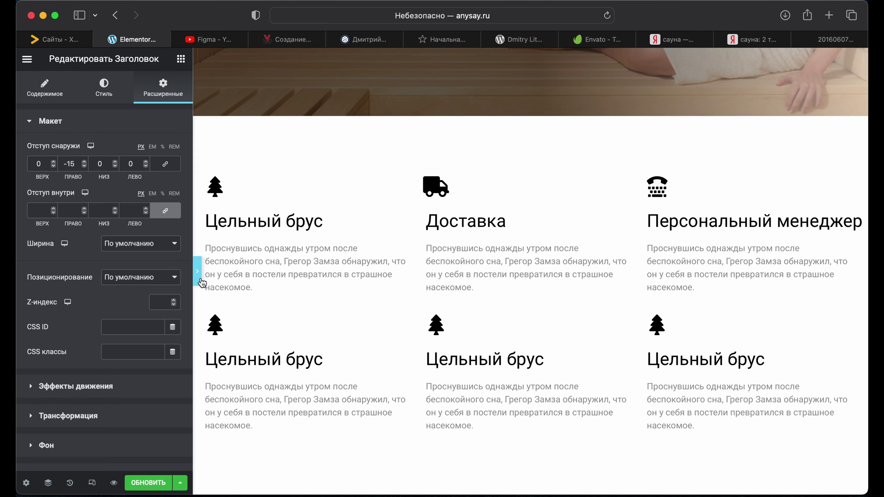
{"action": "left_click", "coordinate": [198, 271]}
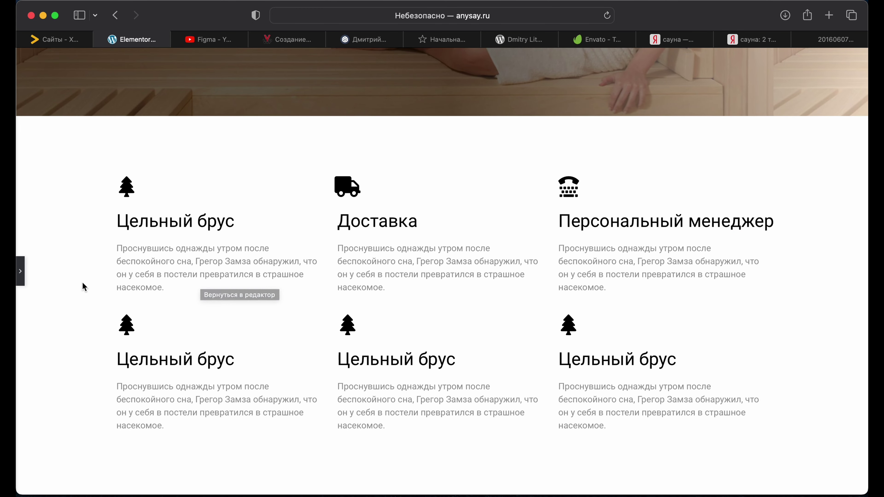
{"action": "left_click", "coordinate": [19, 274]}
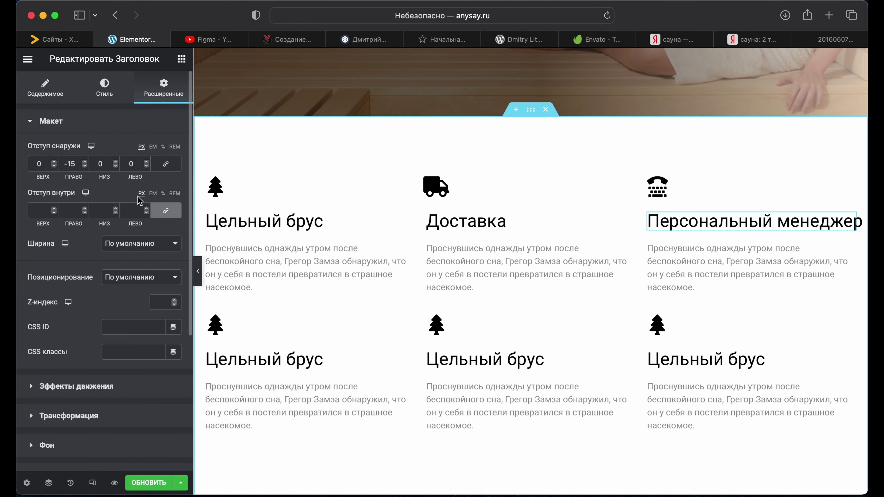
{"action": "double_click", "coordinate": [79, 165]}
Reset the right margin to 0 and change the third heading to '24/7'
{"action": "type", "text": "0"}
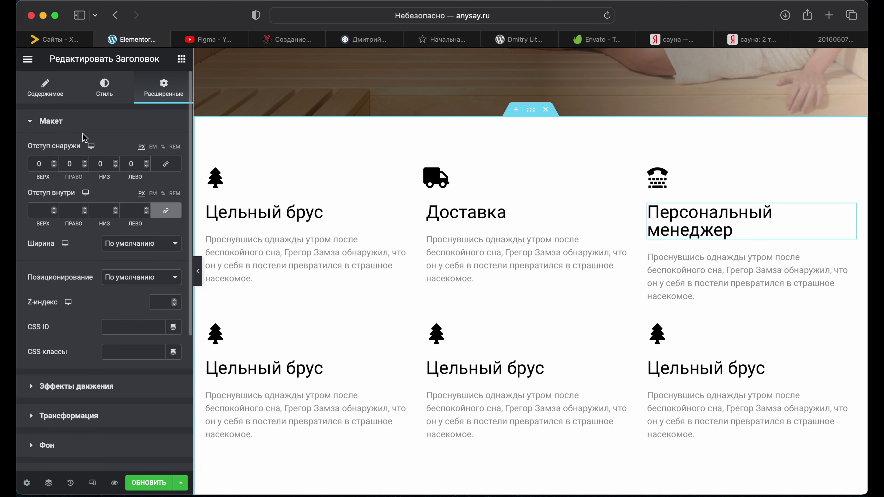
{"action": "left_click", "coordinate": [104, 87]}
{"action": "left_click", "coordinate": [20, 93]}
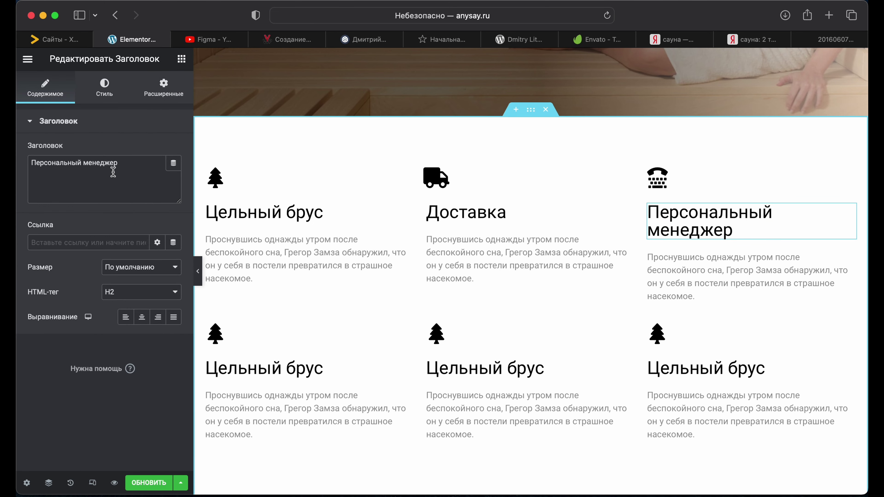
{"action": "left_click_drag", "start_coordinate": [136, 164], "coordinate": [18, 160]}
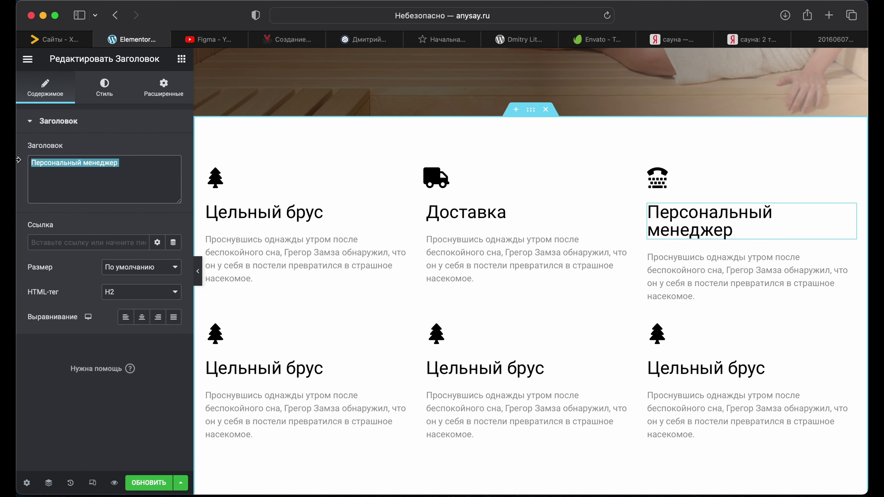
{"action": "type", "text": "24/7"}
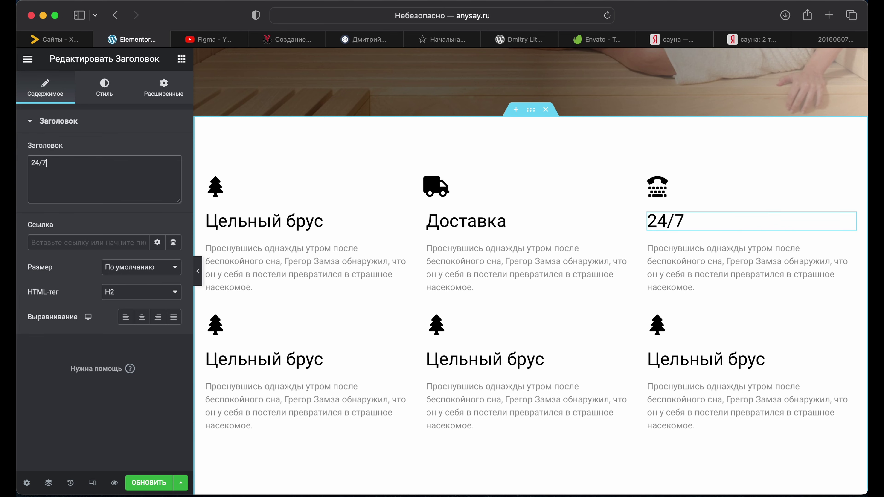
Replace the lower-left card's tree icon with the Vest icon
{"action": "left_click", "coordinate": [213, 359]}
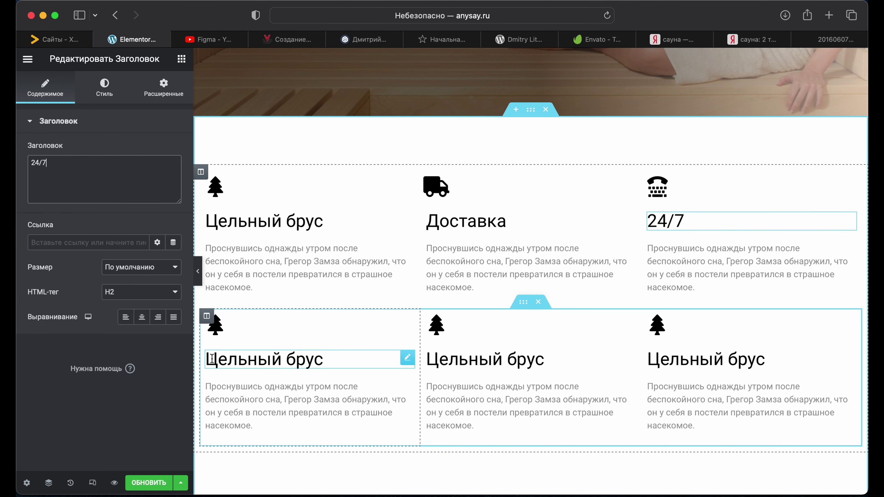
{"action": "left_click", "coordinate": [219, 325]}
{"action": "left_click", "coordinate": [106, 181]}
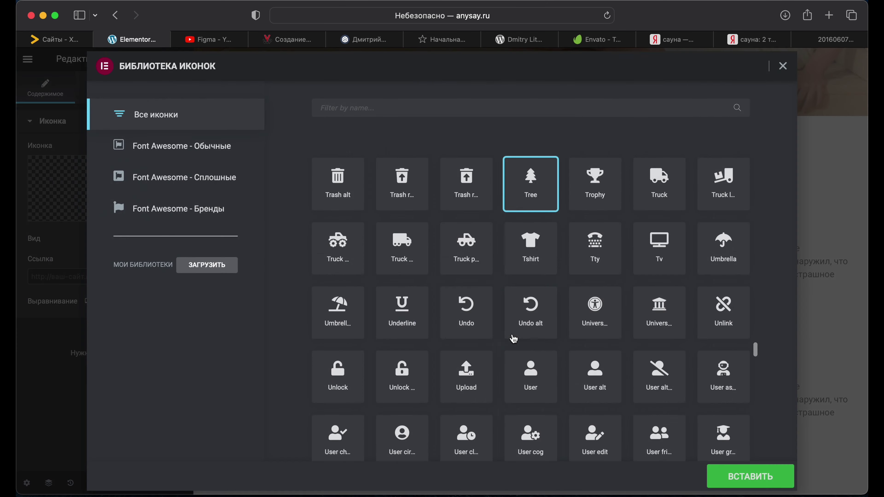
{"action": "scroll", "coordinate": [528, 296], "scroll_direction": "down", "scroll_amount": 5}
{"action": "scroll", "coordinate": [545, 255], "scroll_direction": "down", "scroll_amount": 6}
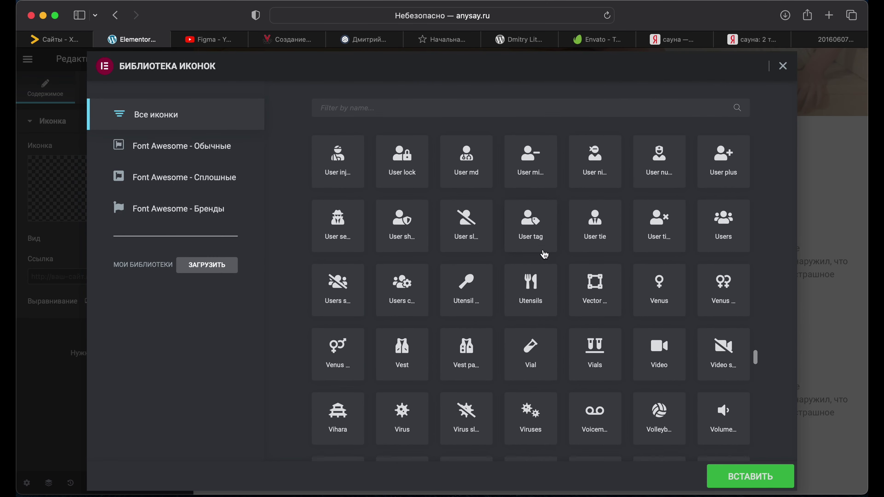
{"action": "scroll", "coordinate": [417, 307], "scroll_direction": "down", "scroll_amount": 1}
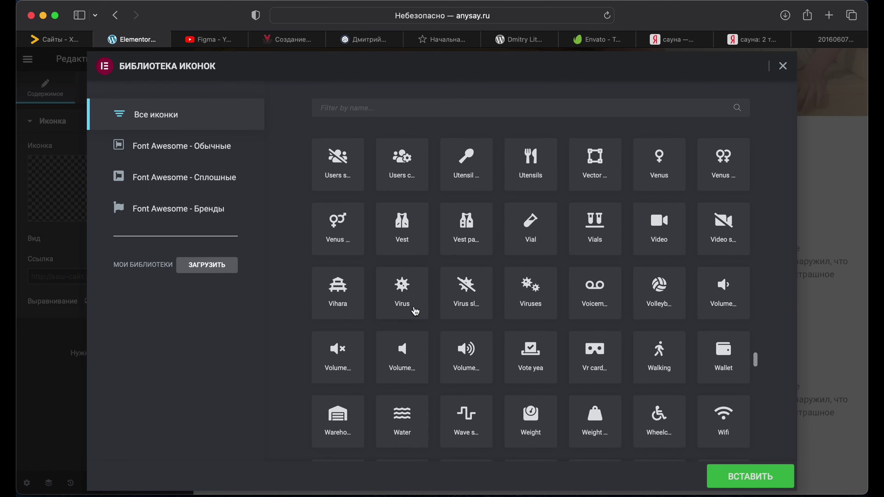
{"action": "double_click", "coordinate": [402, 230]}
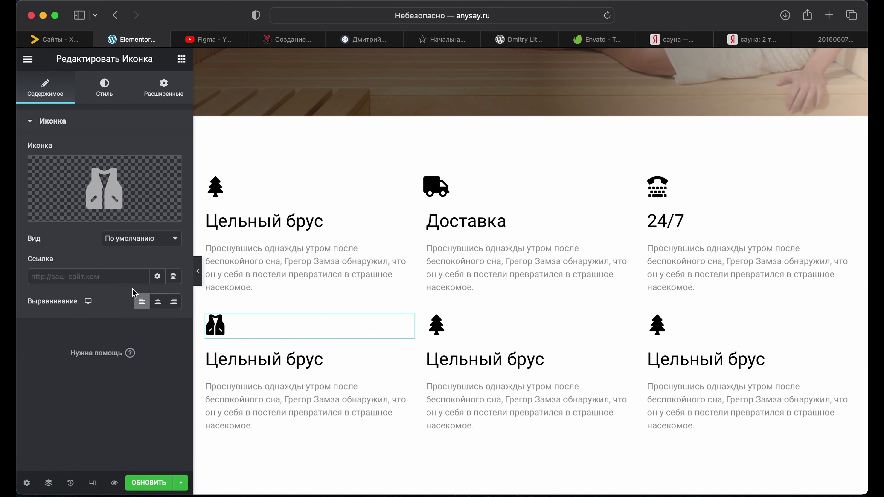
Rename the lower-left heading from 'Цельный брус' to '100% безопасно'
{"action": "left_click", "coordinate": [325, 359]}
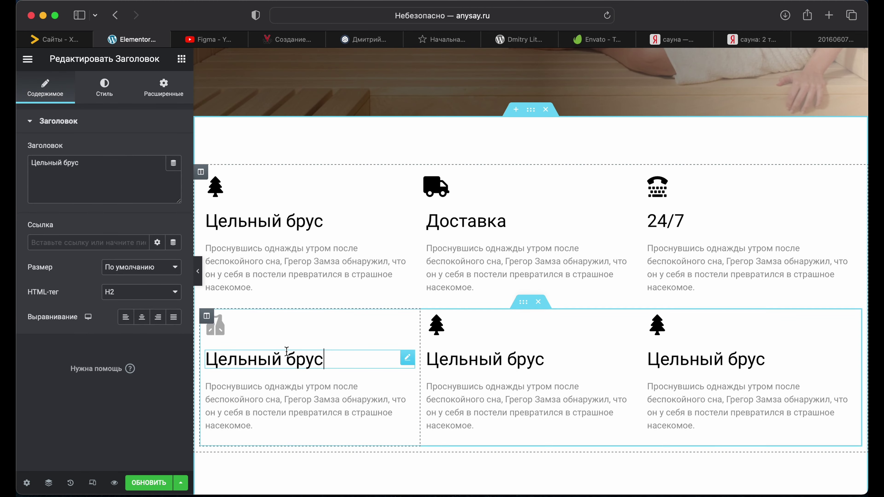
{"action": "triple_click", "coordinate": [280, 359]}
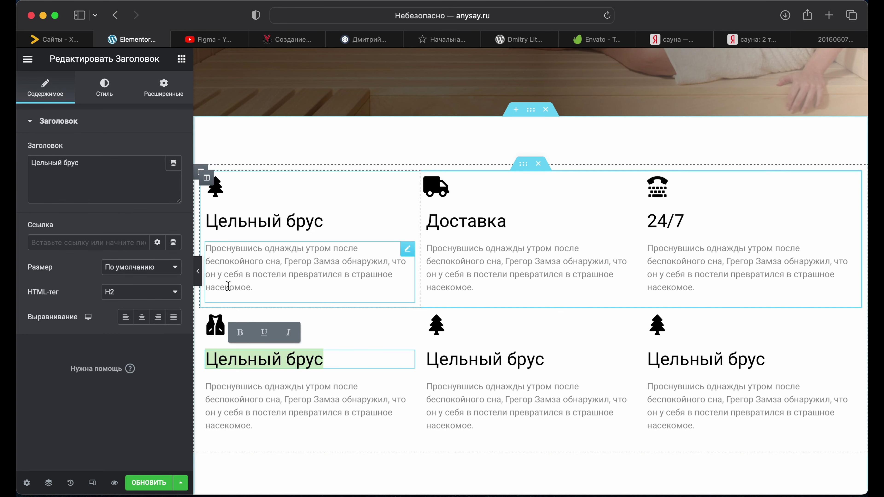
{"action": "left_click", "coordinate": [285, 363]}
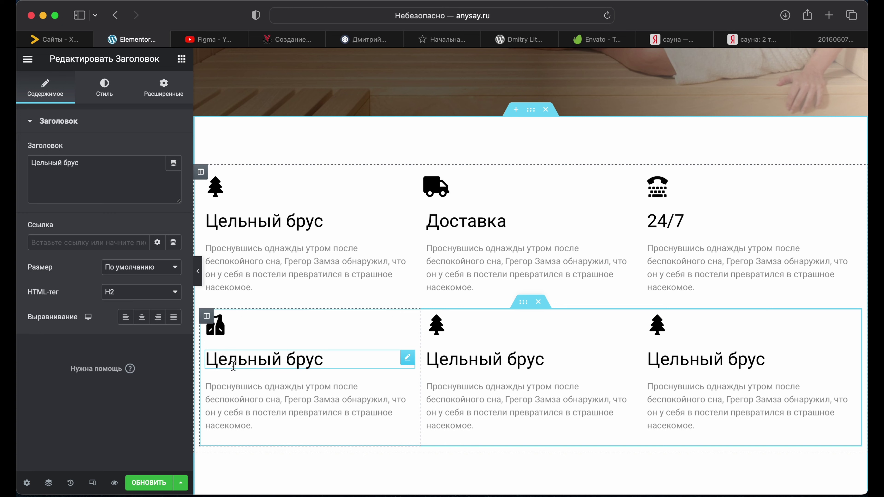
{"action": "left_click_drag", "start_coordinate": [208, 358], "coordinate": [333, 363]}
{"action": "left_click", "coordinate": [333, 363]}
{"action": "left_click", "coordinate": [128, 191]}
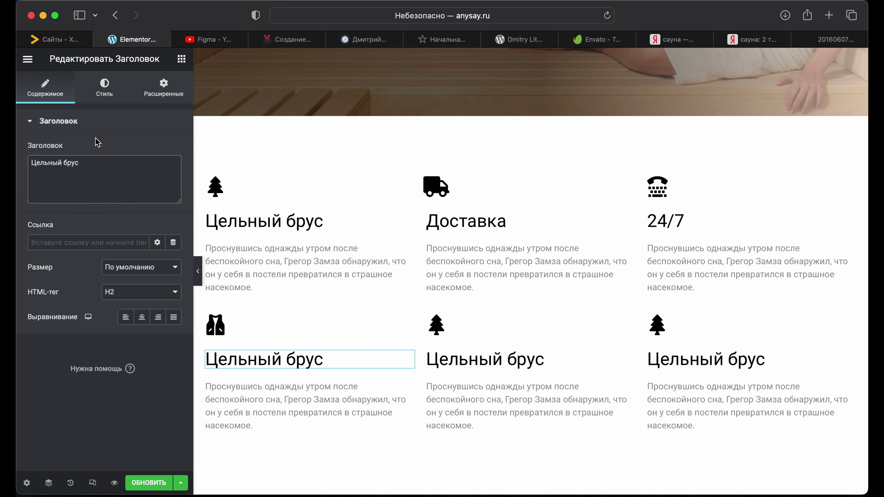
{"action": "left_click_drag", "start_coordinate": [106, 157], "coordinate": [18, 153]}
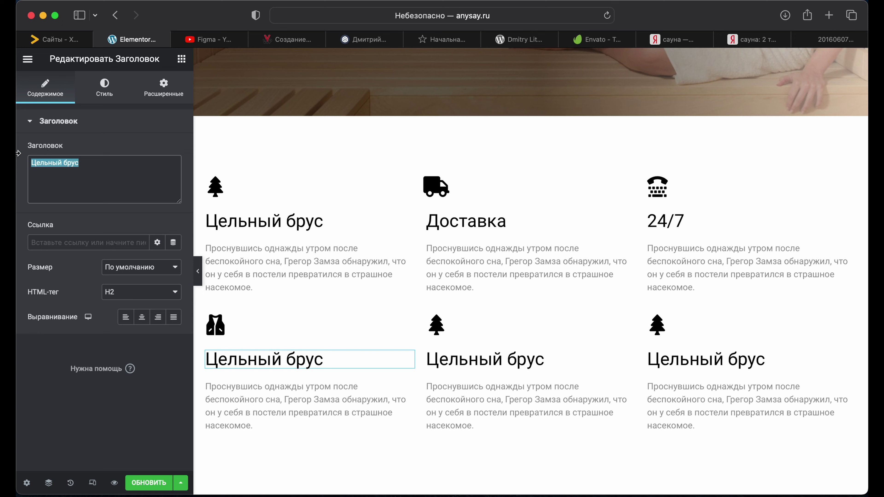
{"action": "type", "text": "100% безопасно"}
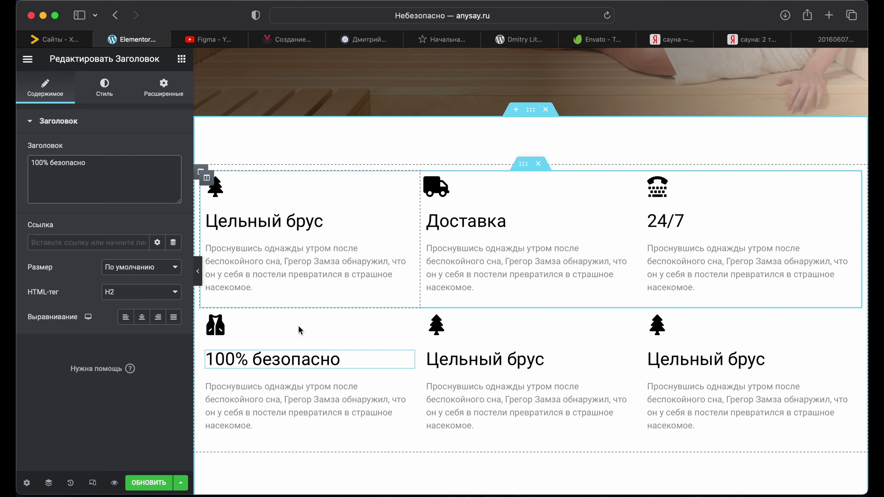
Search the Icon Library for 'leaf' and put the Leaf icon in the middle lower card
{"action": "left_click", "coordinate": [429, 359]}
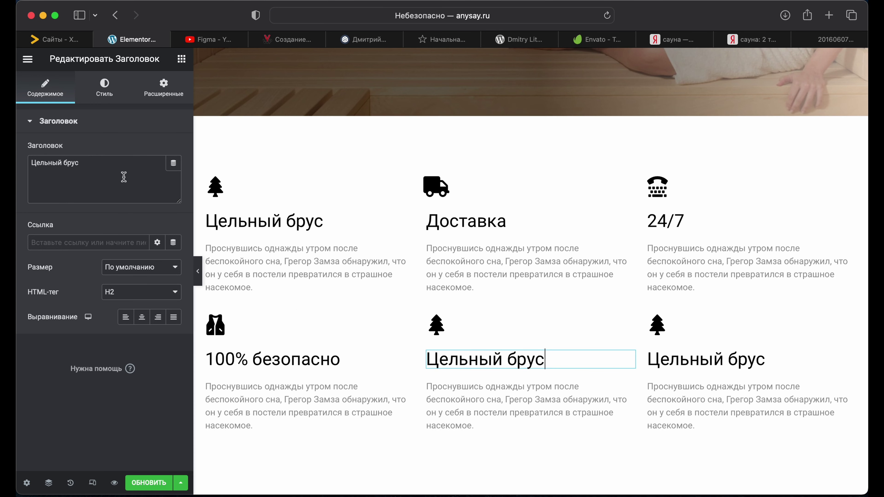
{"action": "left_click", "coordinate": [106, 91]}
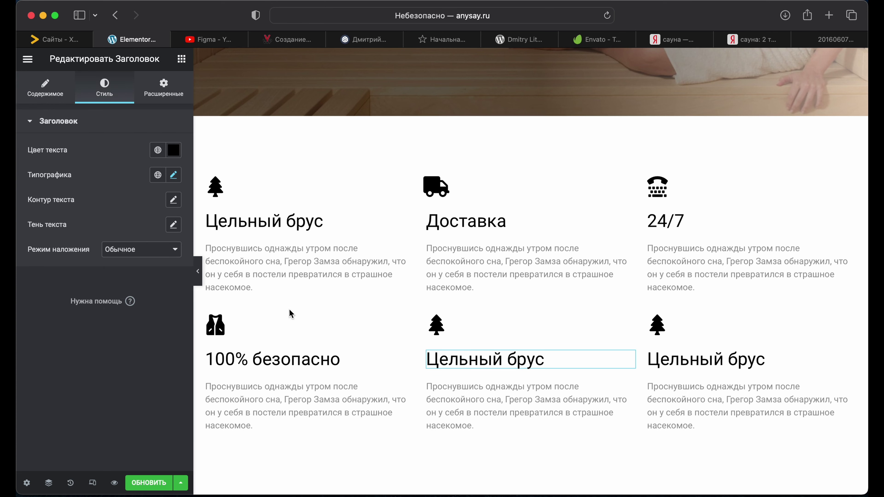
{"action": "scroll", "coordinate": [449, 348], "scroll_direction": "down", "scroll_amount": 3}
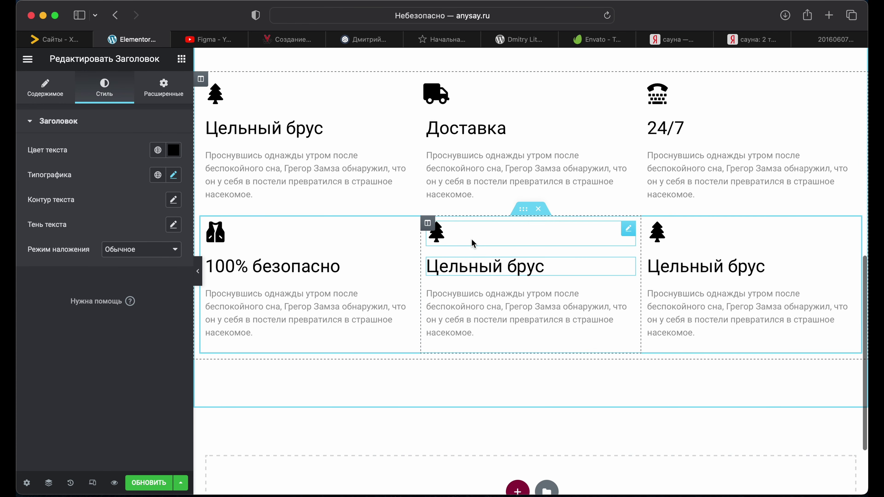
{"action": "left_click", "coordinate": [473, 243]}
{"action": "left_click", "coordinate": [113, 97]}
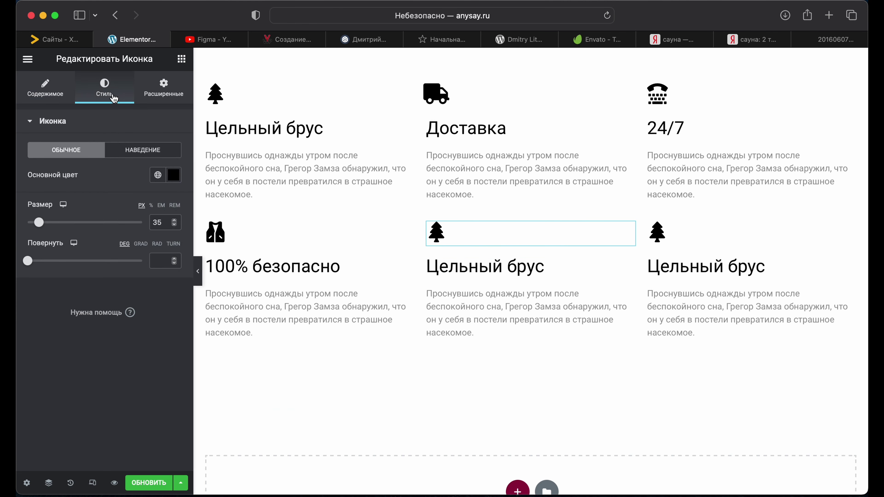
{"action": "left_click", "coordinate": [76, 98]}
{"action": "left_click", "coordinate": [99, 188]}
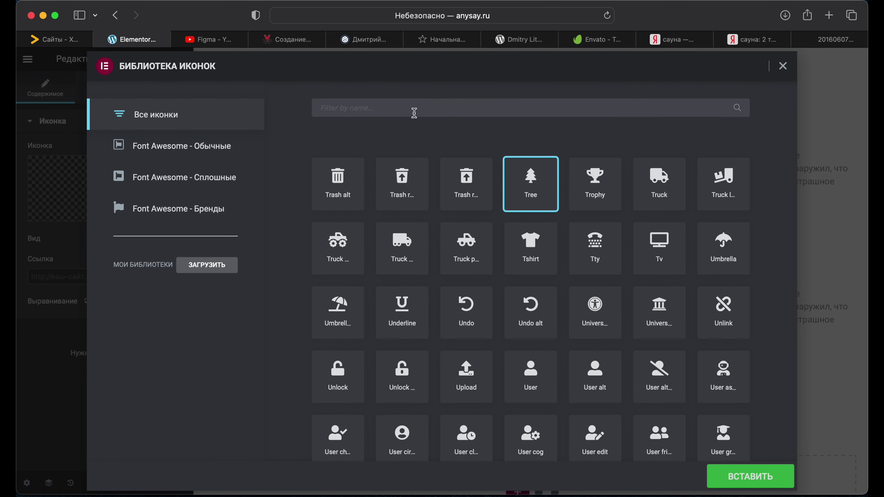
{"action": "type", "text": "leaf"}
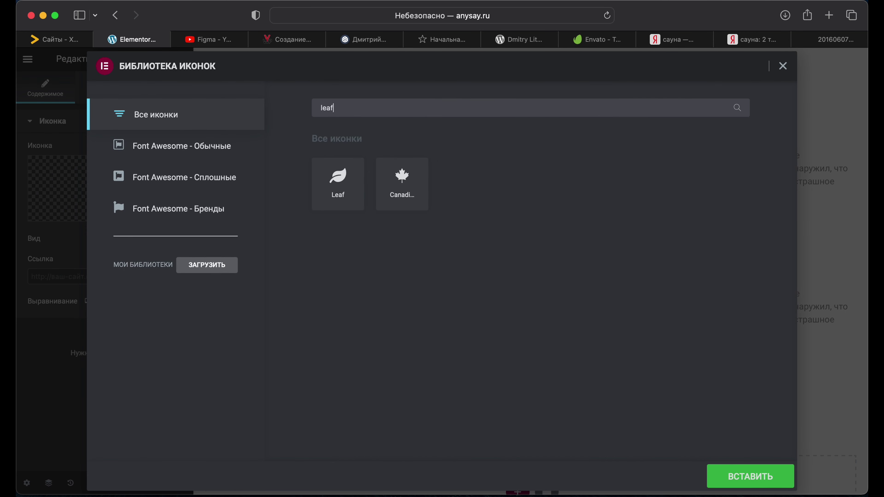
{"action": "left_click", "coordinate": [354, 177]}
{"action": "left_click", "coordinate": [713, 475]}
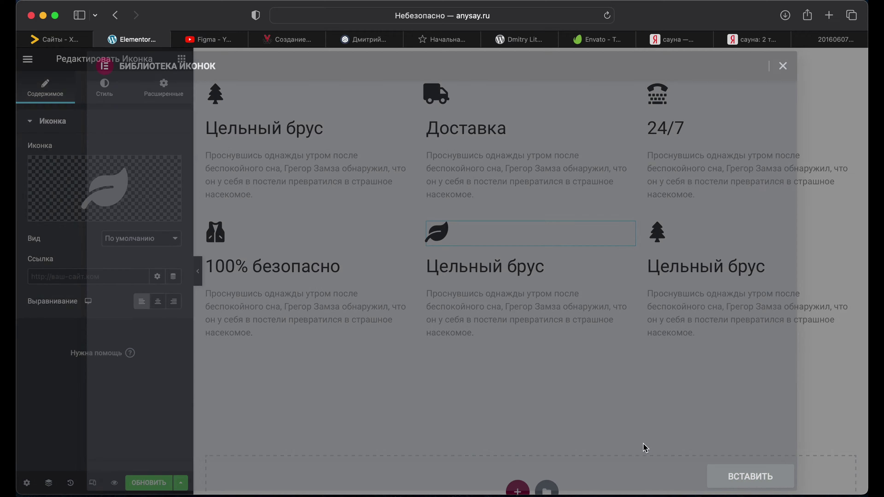
Change the middle lower heading from 'Цельный брус' to 'Eco friendly'
{"action": "left_click", "coordinate": [488, 266]}
{"action": "left_click", "coordinate": [45, 88]}
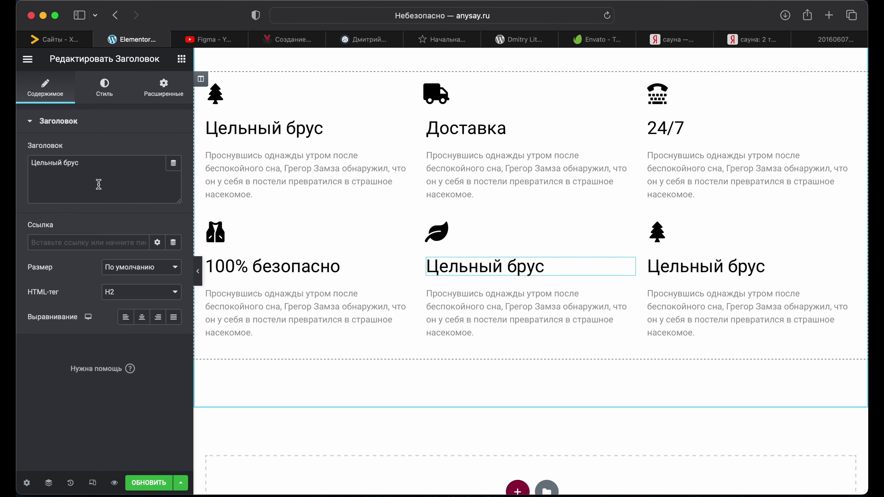
{"action": "triple_click", "coordinate": [98, 183]}
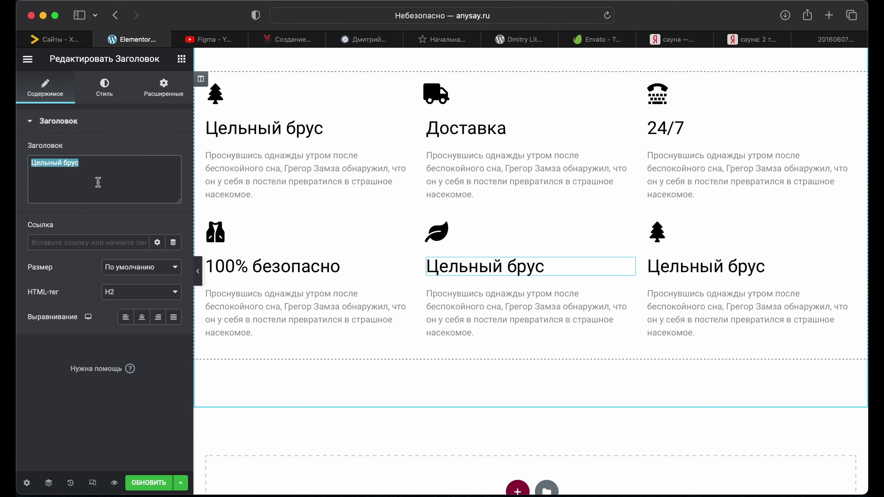
{"action": "type", "text": "Eco fri"}
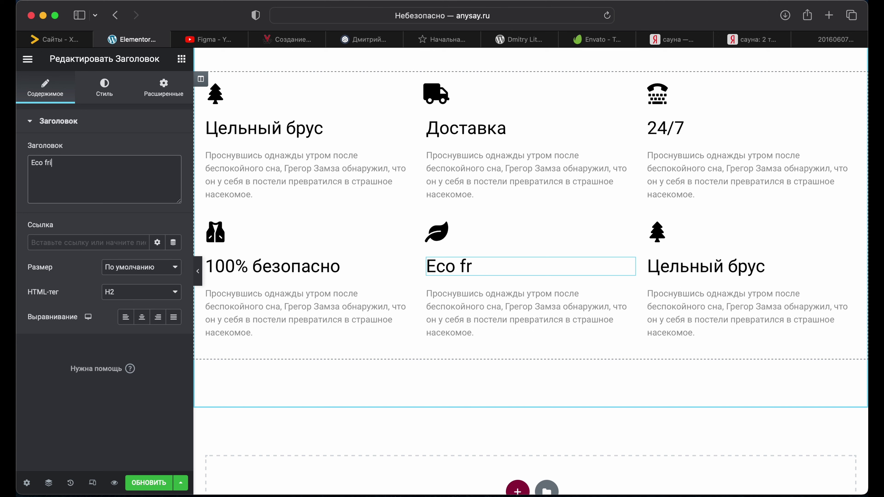
{"action": "type", "text": "endly"}
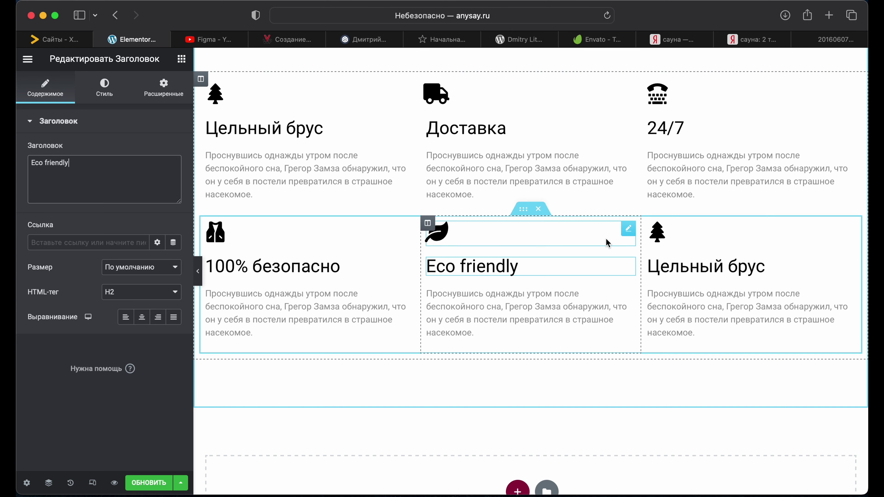
{"action": "left_click", "coordinate": [657, 232]}
Replace the right lower card's tree icon with the Unlock padlock icon
{"action": "left_click", "coordinate": [169, 177]}
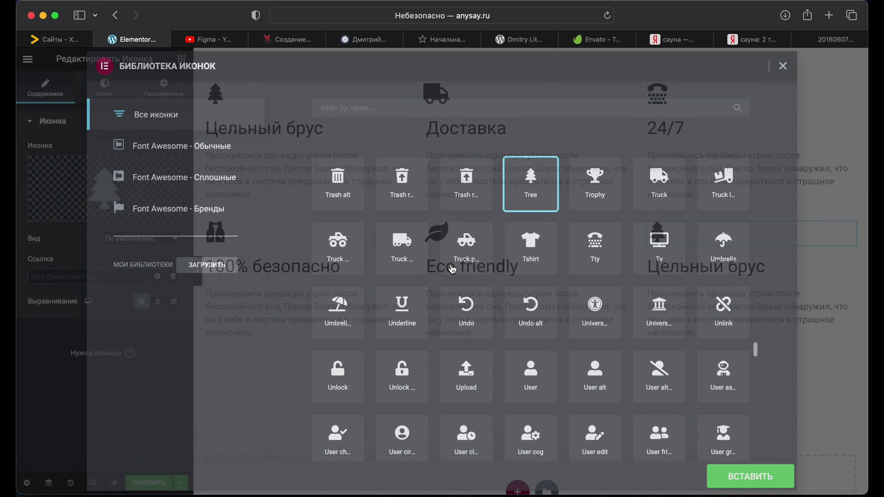
{"action": "scroll", "coordinate": [394, 270], "scroll_direction": "down", "scroll_amount": 2}
{"action": "left_click", "coordinate": [357, 332]}
{"action": "left_click", "coordinate": [734, 480]}
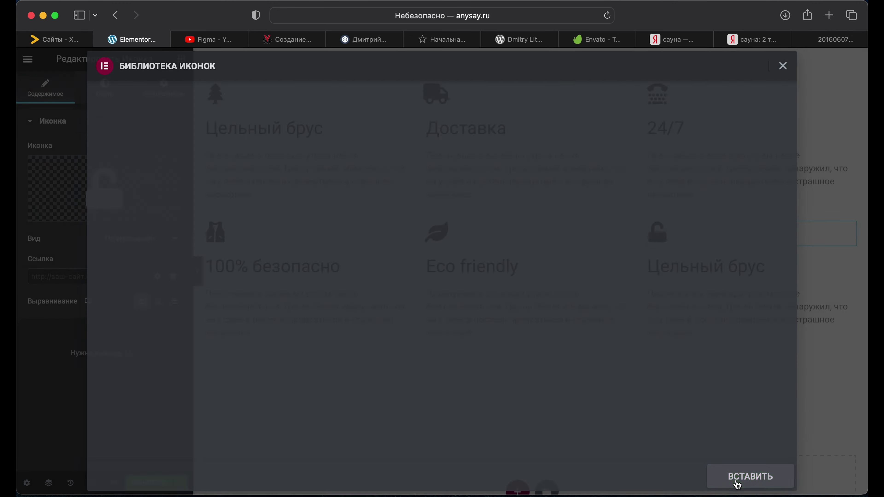
Change the right lower heading to '300% secure payments' and preview the page
{"action": "left_click", "coordinate": [696, 268]}
{"action": "double_click", "coordinate": [139, 184]}
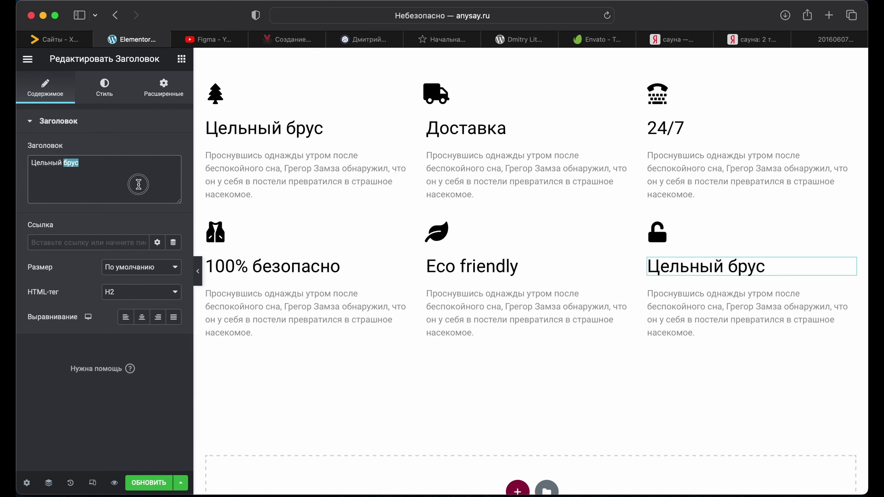
{"action": "type", "text": "300% secure payments"}
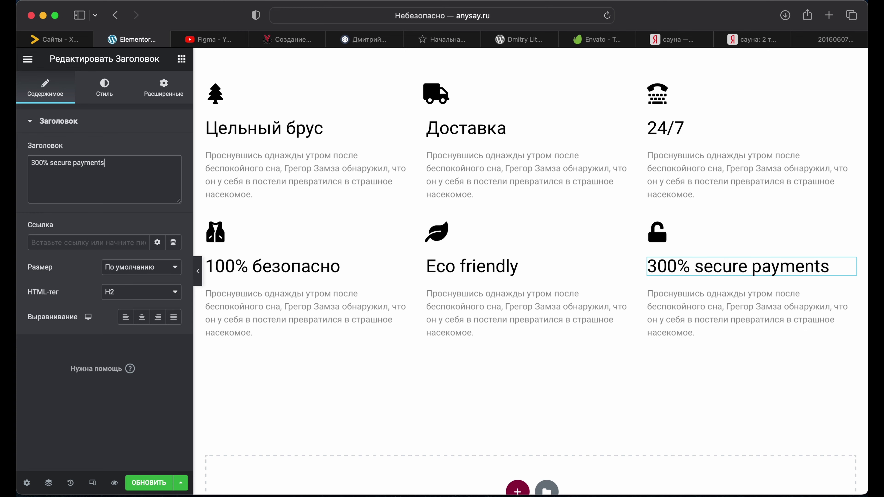
{"action": "left_click", "coordinate": [198, 271]}
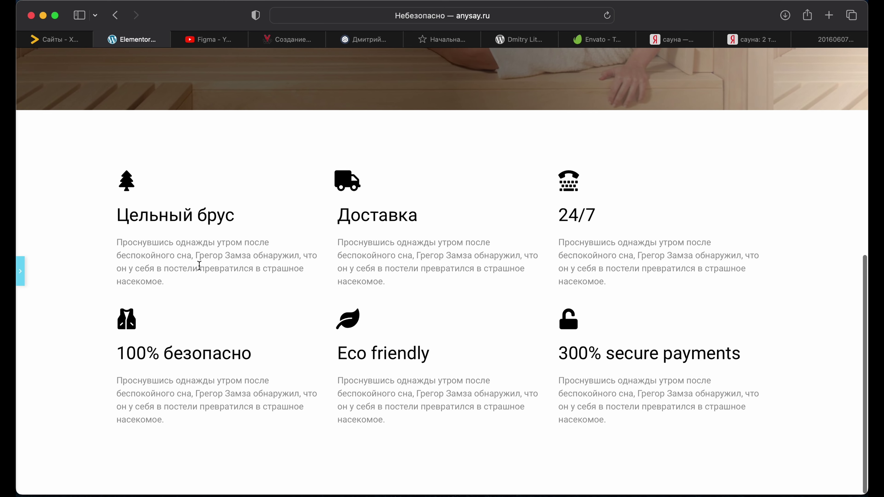
{"action": "scroll", "coordinate": [372, 169], "scroll_direction": "up", "scroll_amount": 10}
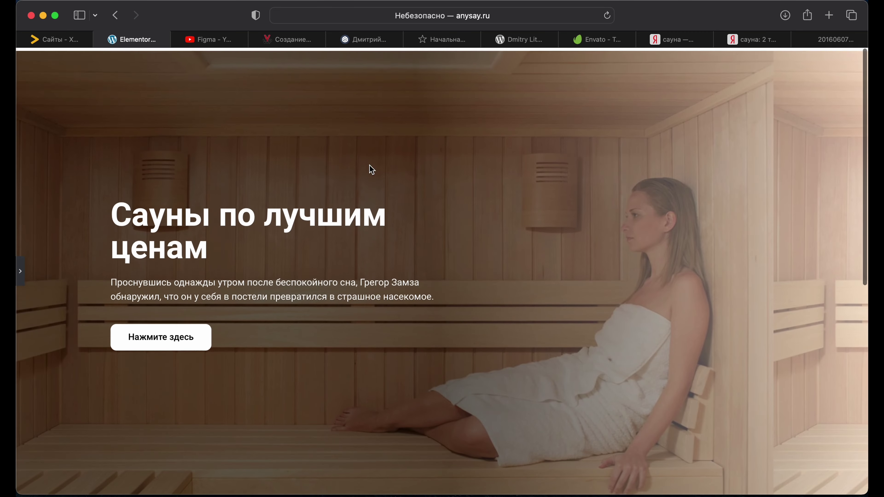
{"action": "scroll", "coordinate": [372, 169], "scroll_direction": "down", "scroll_amount": 5}
{"action": "scroll", "coordinate": [371, 170], "scroll_direction": "down", "scroll_amount": 5}
{"action": "scroll", "coordinate": [372, 169], "scroll_direction": "up", "scroll_amount": 10}
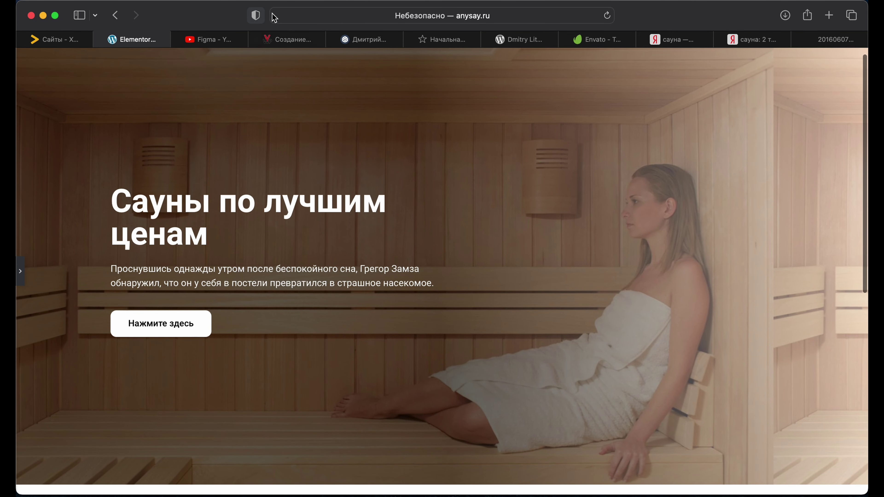
{"action": "scroll", "coordinate": [417, 223], "scroll_direction": "down", "scroll_amount": 10}
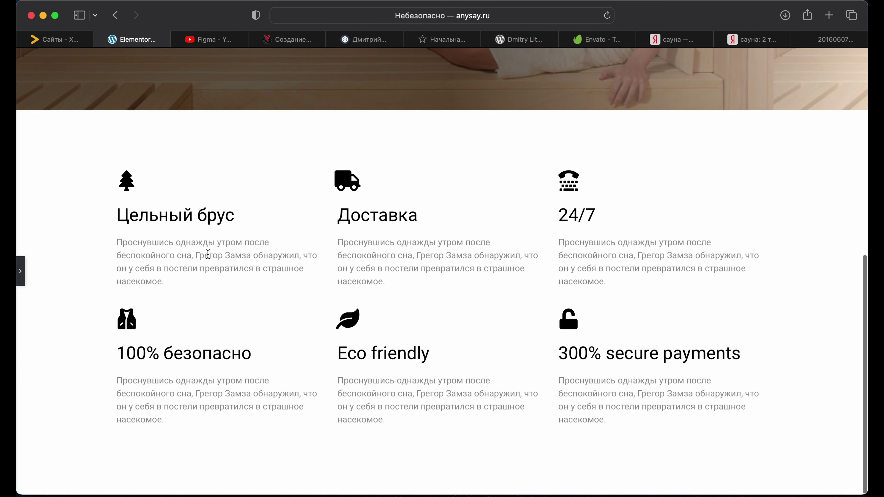
{"action": "left_click", "coordinate": [21, 268]}
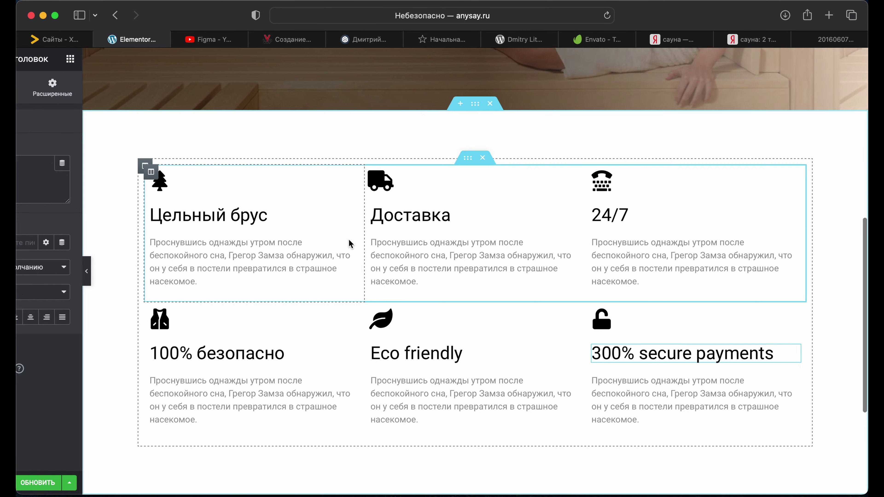
{"action": "scroll", "coordinate": [430, 239], "scroll_direction": "down", "scroll_amount": 5}
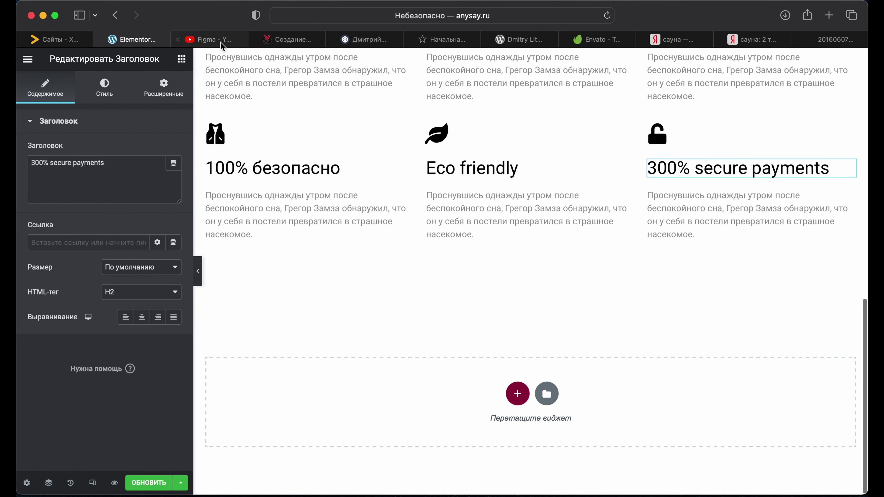
{"action": "scroll", "coordinate": [326, 191], "scroll_direction": "up", "scroll_amount": 10}
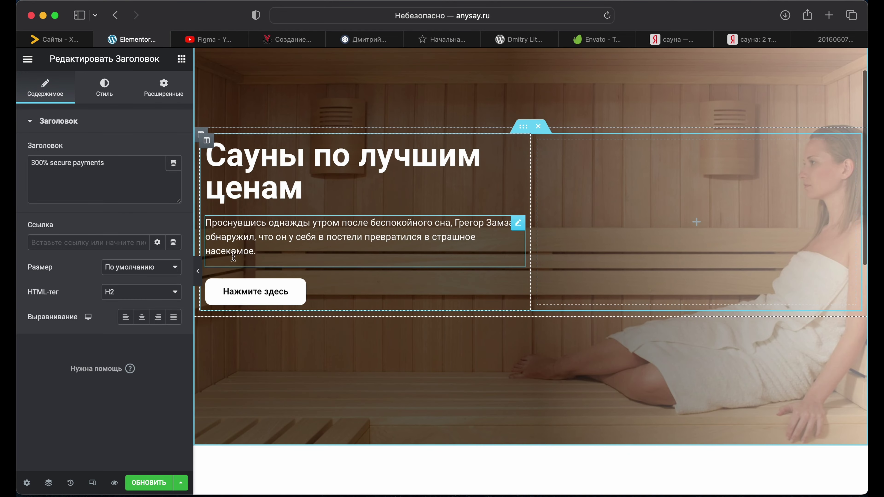
{"action": "left_click", "coordinate": [198, 271]}
{"action": "scroll", "coordinate": [223, 204], "scroll_direction": "up", "scroll_amount": 3}
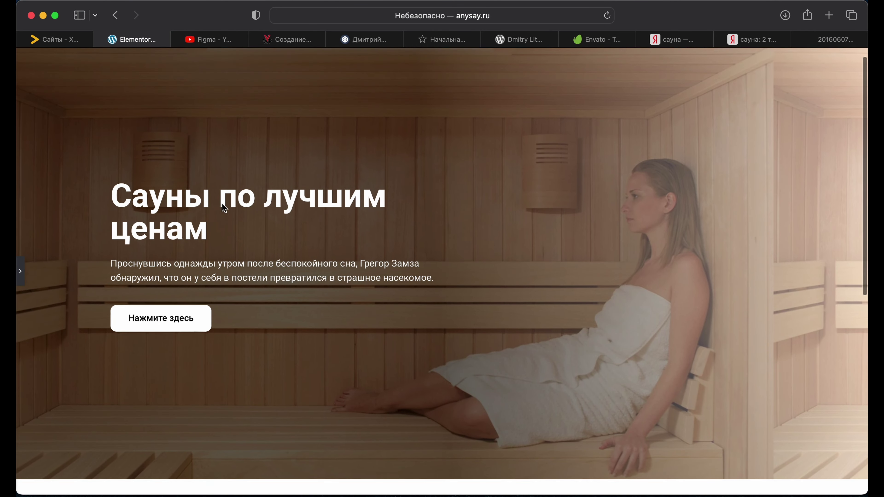
Scroll through the YouTube channel's video list and back to the top
{"action": "left_click", "coordinate": [209, 40]}
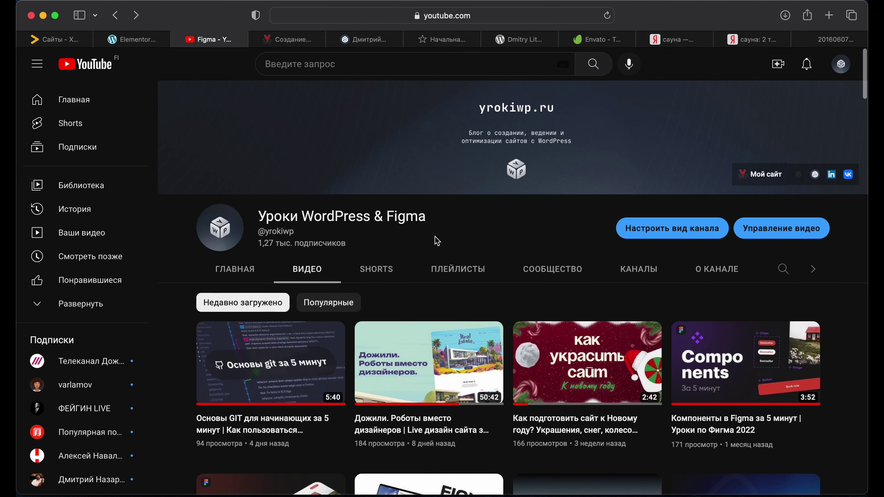
{"action": "scroll", "coordinate": [420, 243], "scroll_direction": "down", "scroll_amount": 20}
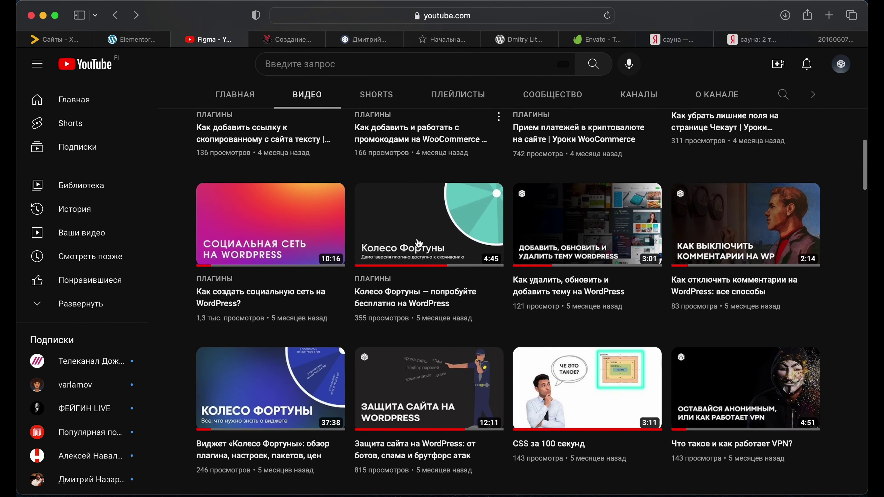
{"action": "scroll", "coordinate": [419, 243], "scroll_direction": "down", "scroll_amount": 10}
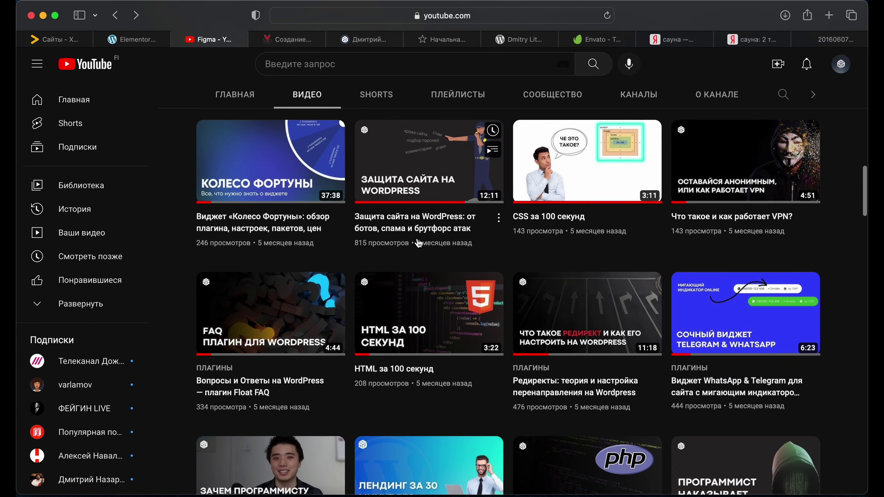
{"action": "scroll", "coordinate": [419, 243], "scroll_direction": "down", "scroll_amount": 10}
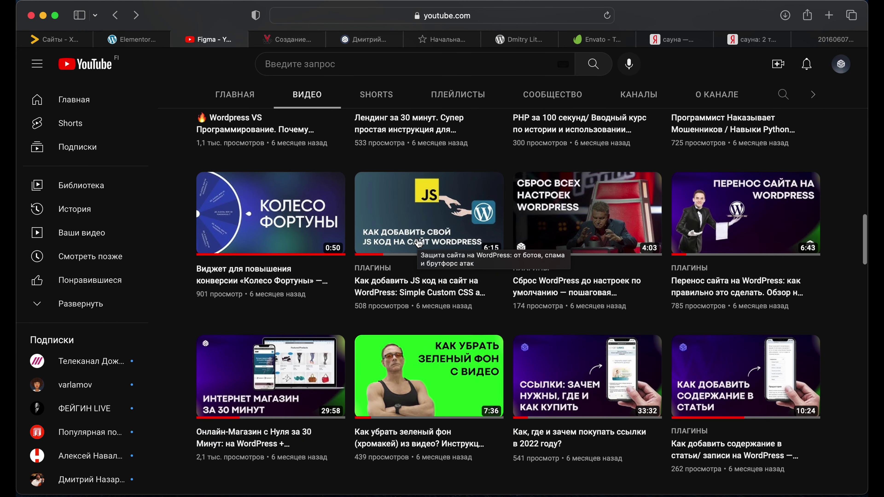
{"action": "scroll", "coordinate": [419, 244], "scroll_direction": "down", "scroll_amount": 10}
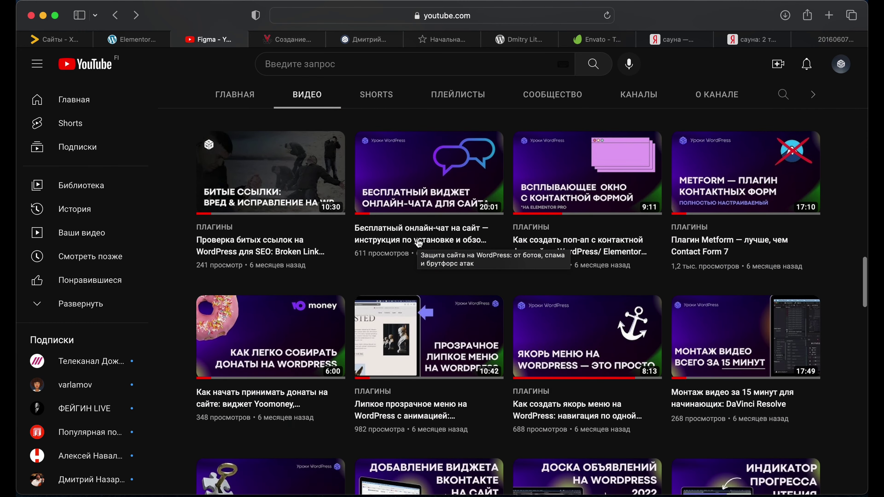
{"action": "scroll", "coordinate": [419, 244], "scroll_direction": "down", "scroll_amount": 10}
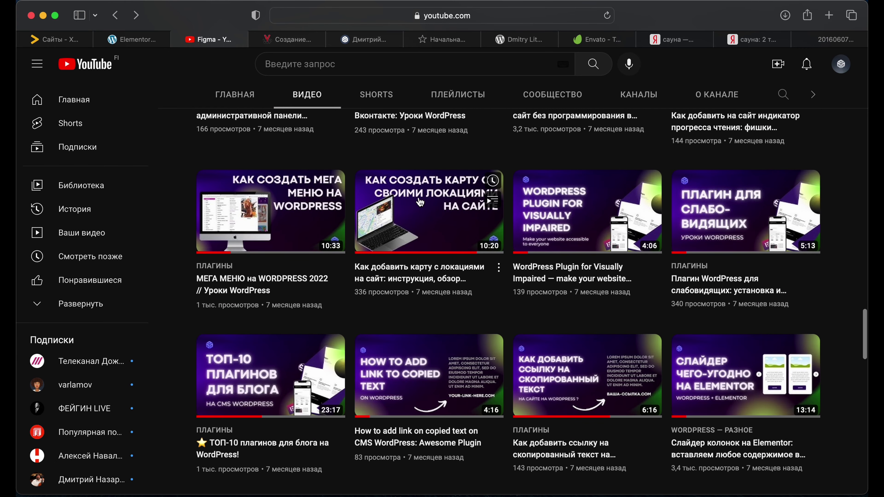
{"action": "scroll", "coordinate": [420, 203], "scroll_direction": "up", "scroll_amount": 5}
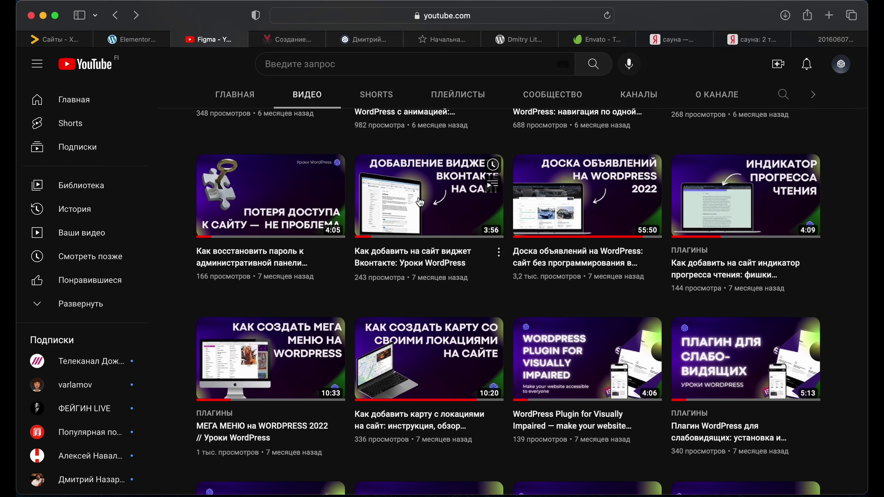
{"action": "scroll", "coordinate": [420, 203], "scroll_direction": "down", "scroll_amount": 10}
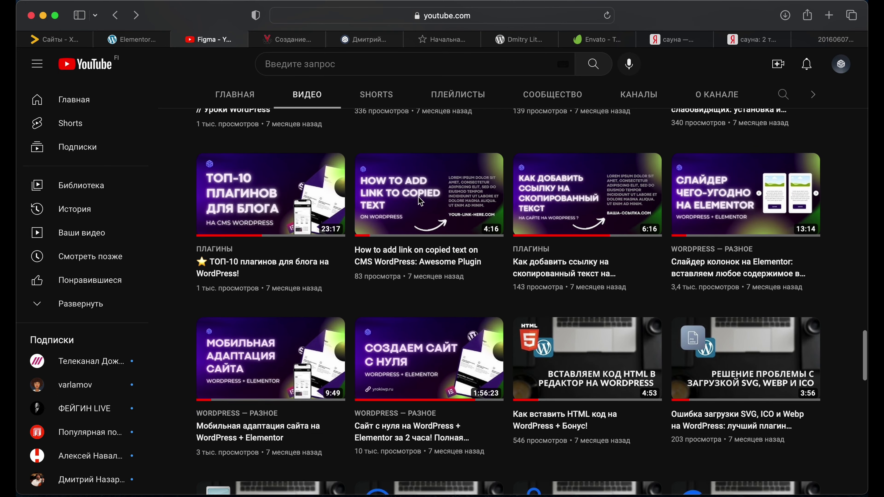
{"action": "scroll", "coordinate": [419, 201], "scroll_direction": "down", "scroll_amount": 15}
{"action": "scroll", "coordinate": [420, 201], "scroll_direction": "up", "scroll_amount": 5}
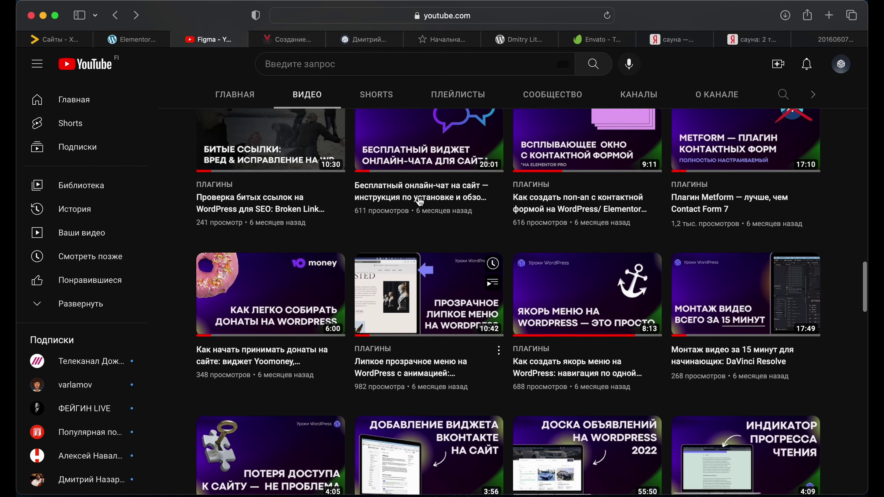
{"action": "scroll", "coordinate": [420, 202], "scroll_direction": "up", "scroll_amount": 5}
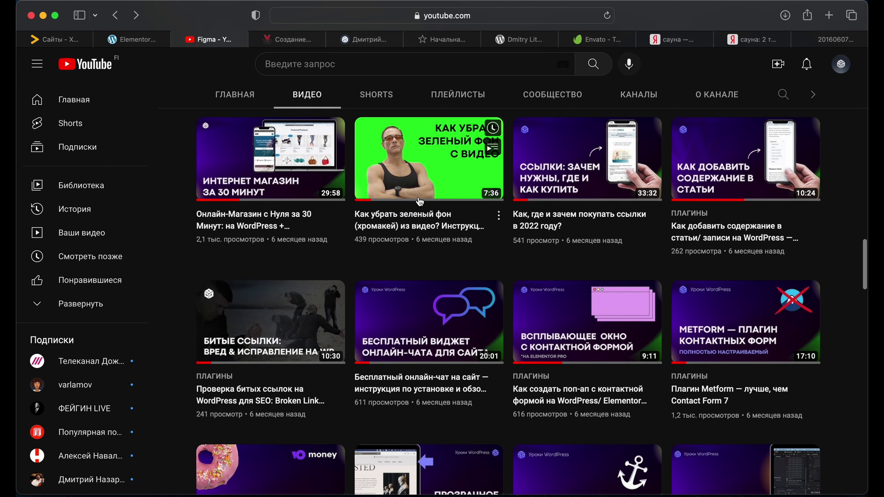
{"action": "scroll", "coordinate": [420, 202], "scroll_direction": "up", "scroll_amount": 5}
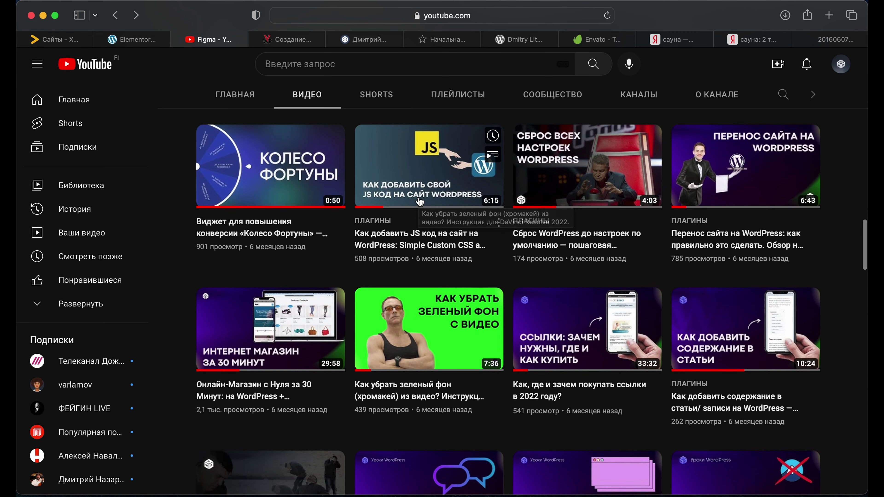
{"action": "scroll", "coordinate": [420, 202], "scroll_direction": "up", "scroll_amount": 6}
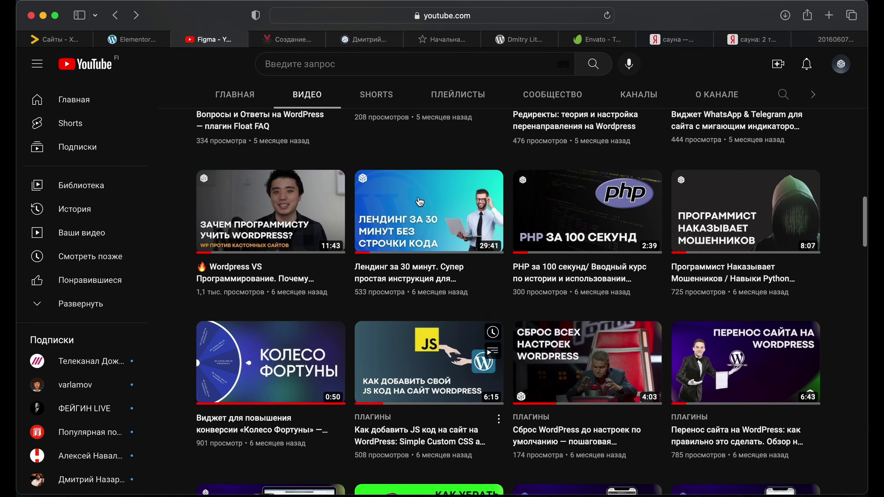
{"action": "scroll", "coordinate": [420, 201], "scroll_direction": "up", "scroll_amount": 10}
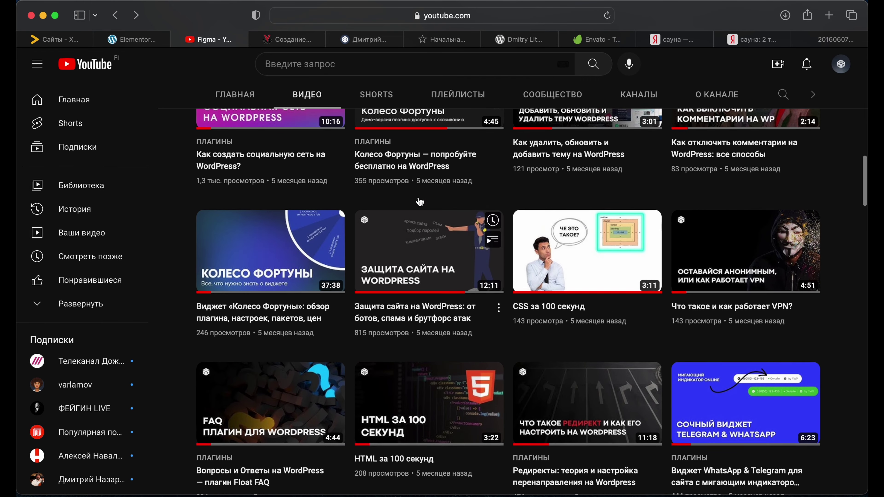
{"action": "scroll", "coordinate": [419, 202], "scroll_direction": "up", "scroll_amount": 15}
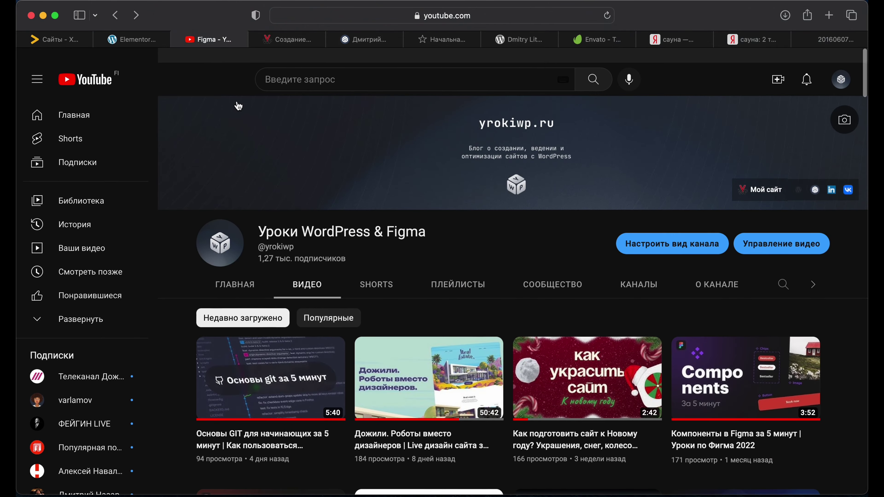
Return to the sauna page's feature grid in Elementor with the editing panel shown
{"action": "left_click", "coordinate": [127, 39]}
{"action": "scroll", "coordinate": [306, 248], "scroll_direction": "down", "scroll_amount": 10}
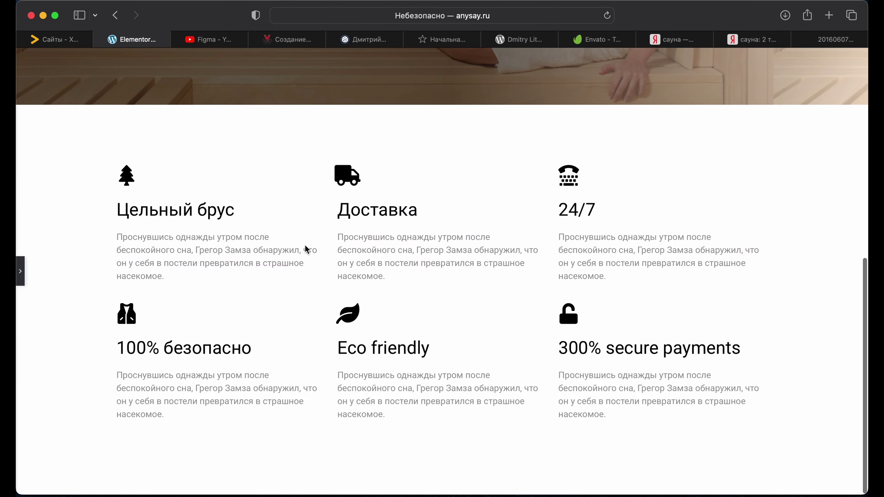
{"action": "scroll", "coordinate": [119, 213], "scroll_direction": "up", "scroll_amount": 1}
{"action": "scroll", "coordinate": [211, 172], "scroll_direction": "up", "scroll_amount": 7}
{"action": "scroll", "coordinate": [209, 172], "scroll_direction": "down", "scroll_amount": 7}
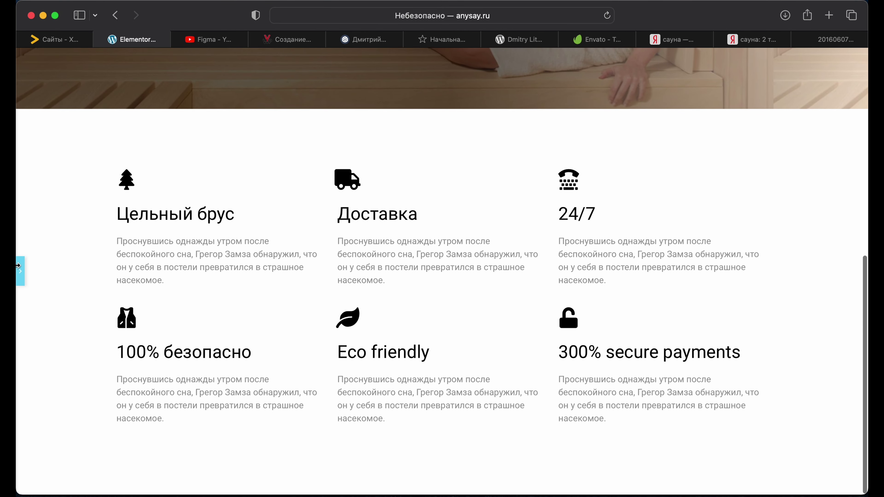
{"action": "left_click", "coordinate": [19, 268]}
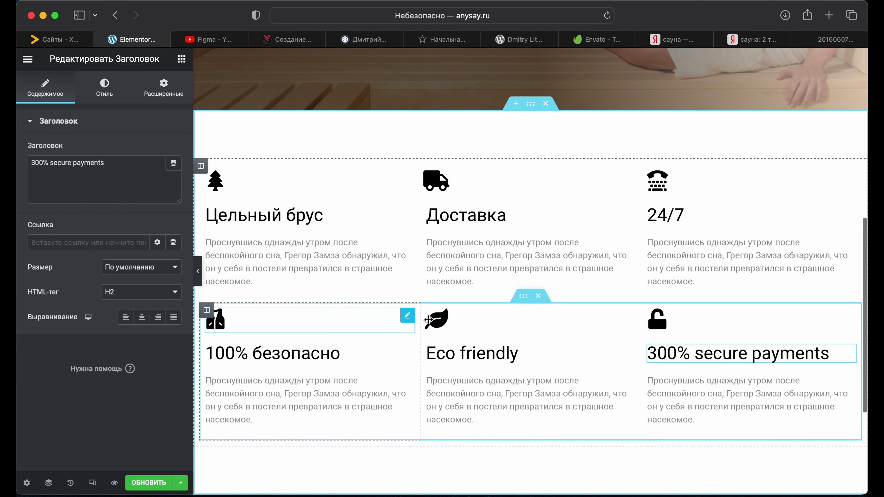
Set the lower feature row's top and bottom outer margins to 0
{"action": "left_click", "coordinate": [523, 296]}
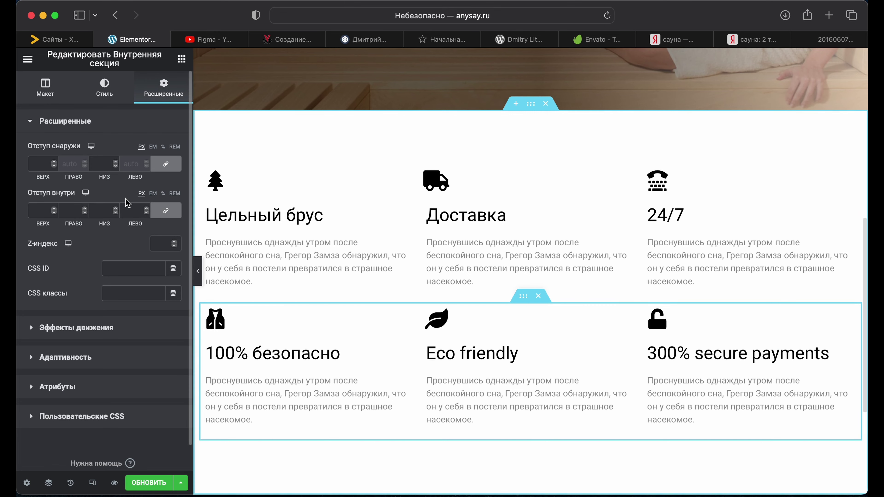
{"action": "left_click", "coordinate": [30, 159]}
{"action": "type", "text": "0"}
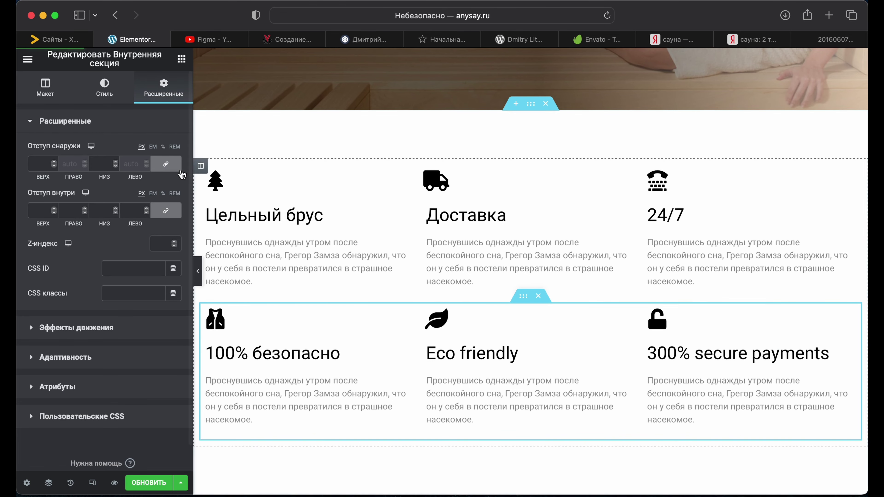
{"action": "scroll", "coordinate": [166, 163], "scroll_direction": "up", "scroll_amount": 5}
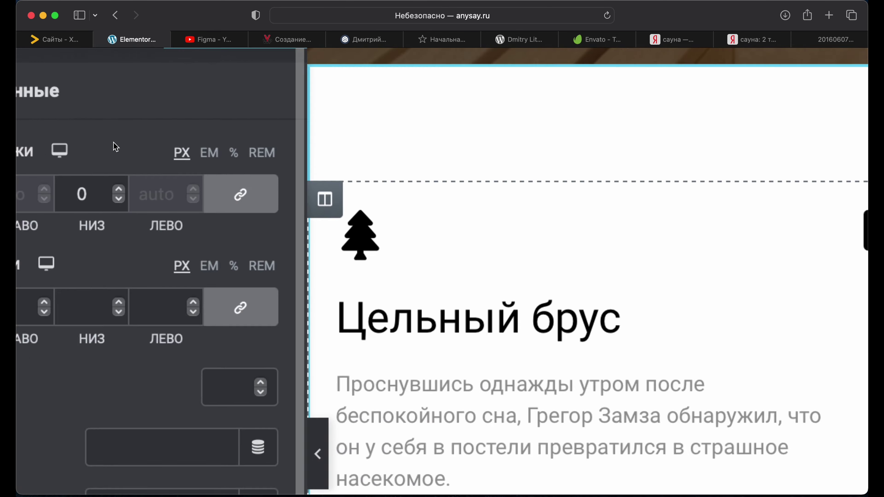
{"action": "scroll", "coordinate": [232, 187], "scroll_direction": "down", "scroll_amount": 5}
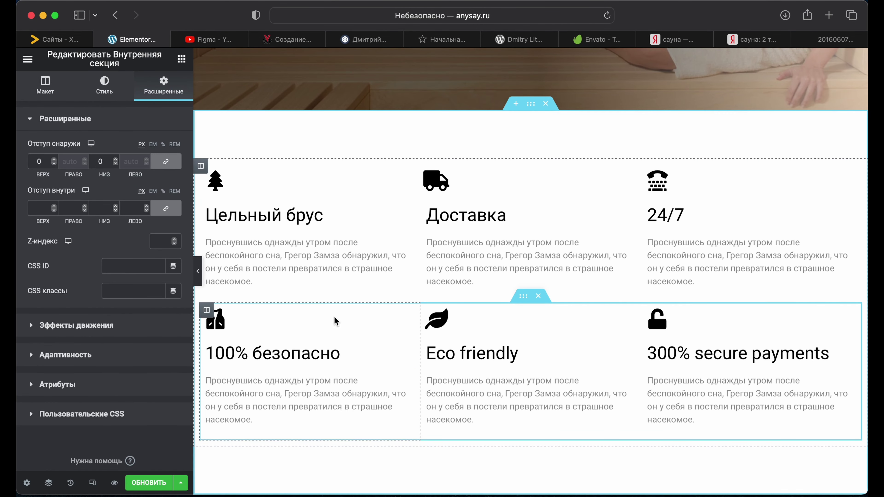
{"action": "key", "text": "Tab"}
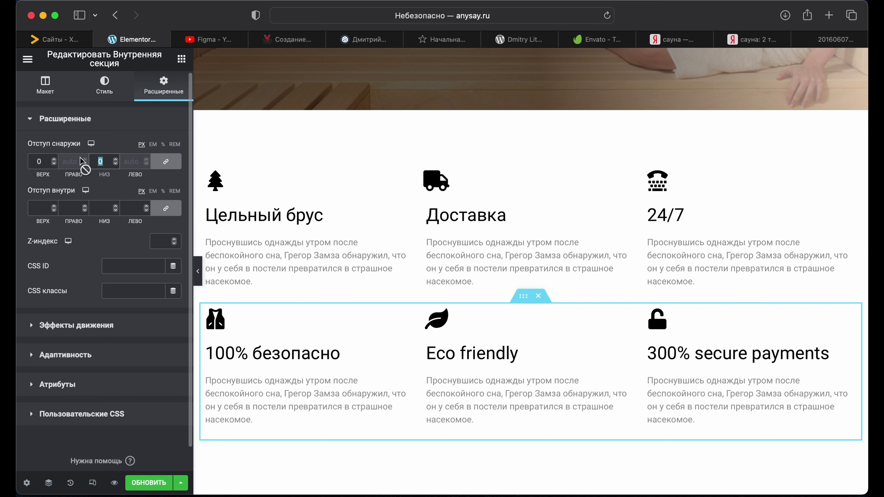
Try -35 and -7 margins, clear them, unlink top and bottom, and preview
{"action": "left_click_drag", "start_coordinate": [115, 176], "coordinate": [104, 177]}
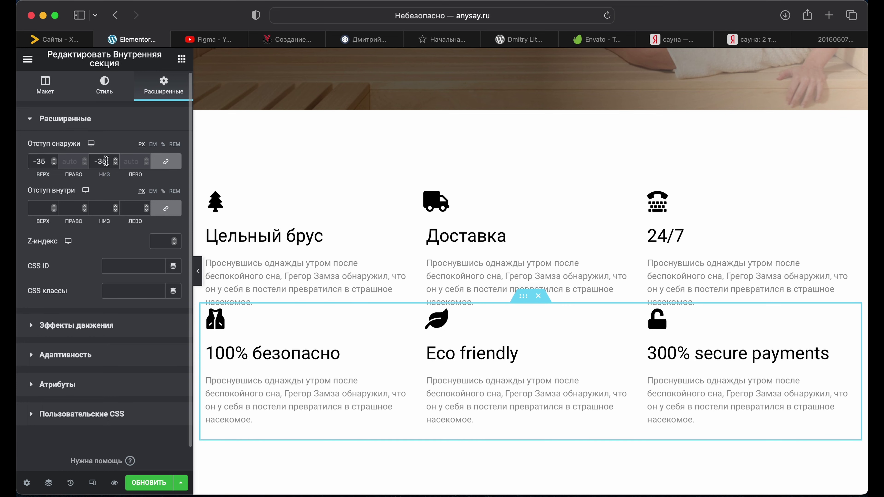
{"action": "key", "text": "BackSpace"}
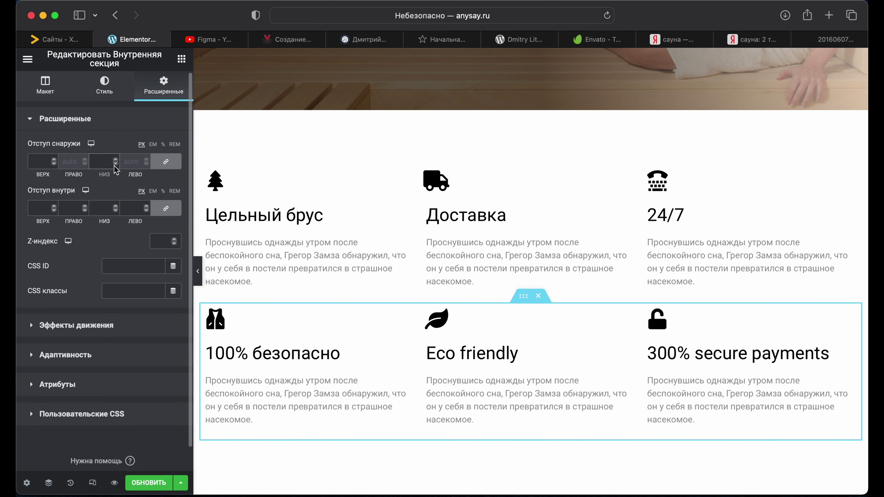
{"action": "left_click_drag", "start_coordinate": [115, 164], "coordinate": [115, 163]}
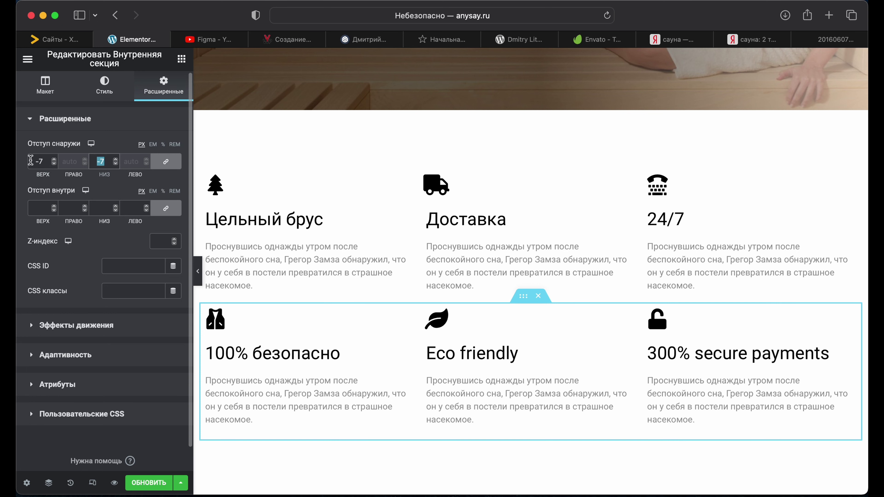
{"action": "key", "text": "BackSpace"}
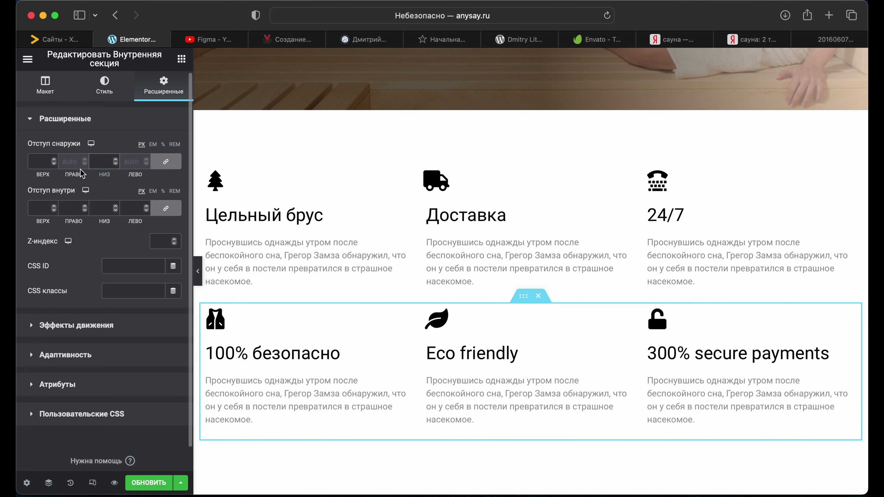
{"action": "left_click", "coordinate": [166, 162]}
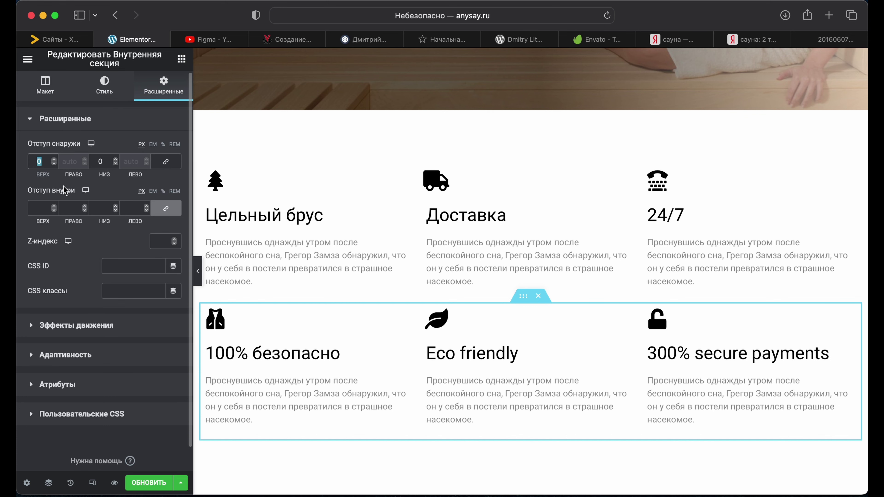
{"action": "left_click", "coordinate": [197, 271]}
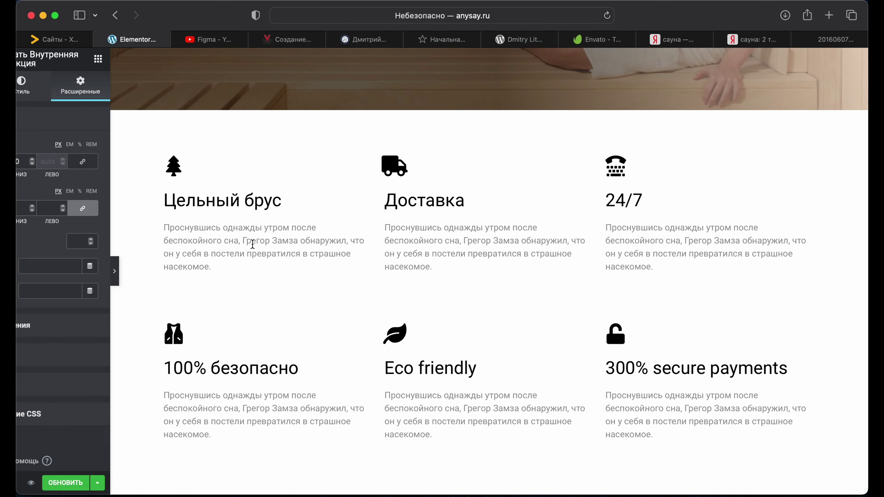
Set the features section's minimum height to 750 px and preview the taller section
{"action": "left_click", "coordinate": [21, 269]}
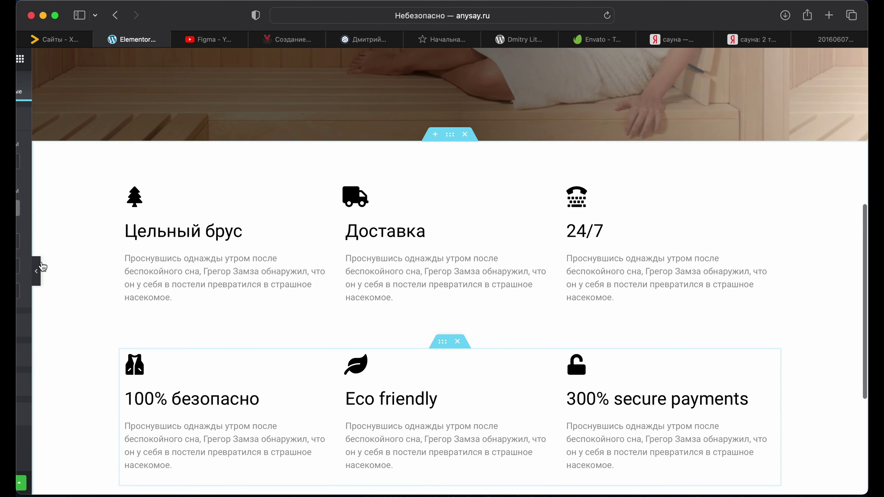
{"action": "left_click", "coordinate": [528, 135]}
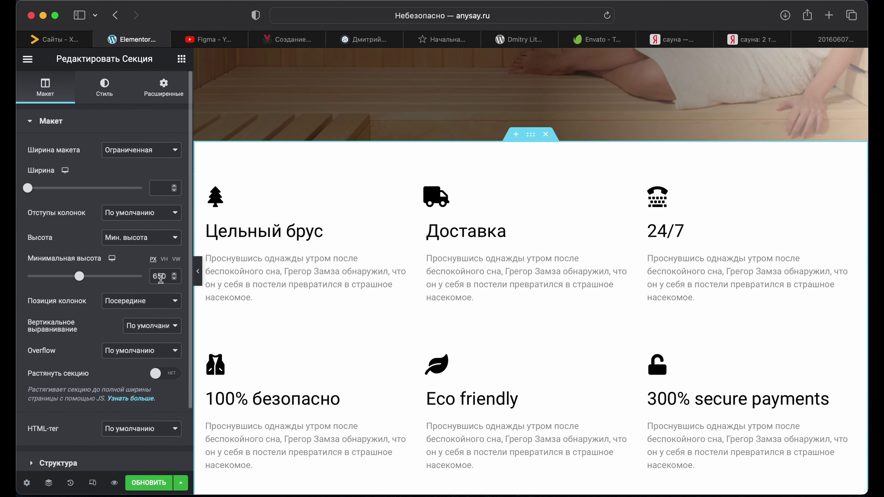
{"action": "left_click_drag", "start_coordinate": [167, 277], "coordinate": [115, 274]}
{"action": "type", "text": "7"}
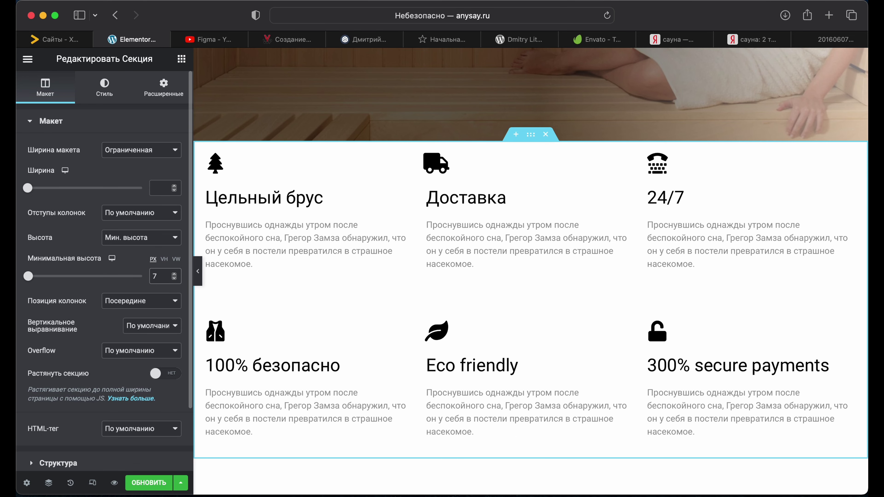
{"action": "type", "text": "50"}
{"action": "key", "text": "BackSpace"}
{"action": "type", "text": "50"}
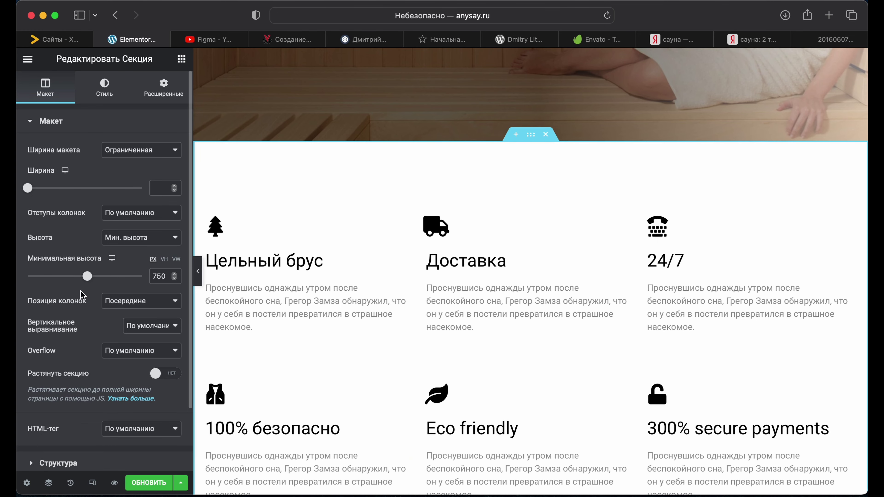
{"action": "left_click", "coordinate": [198, 270]}
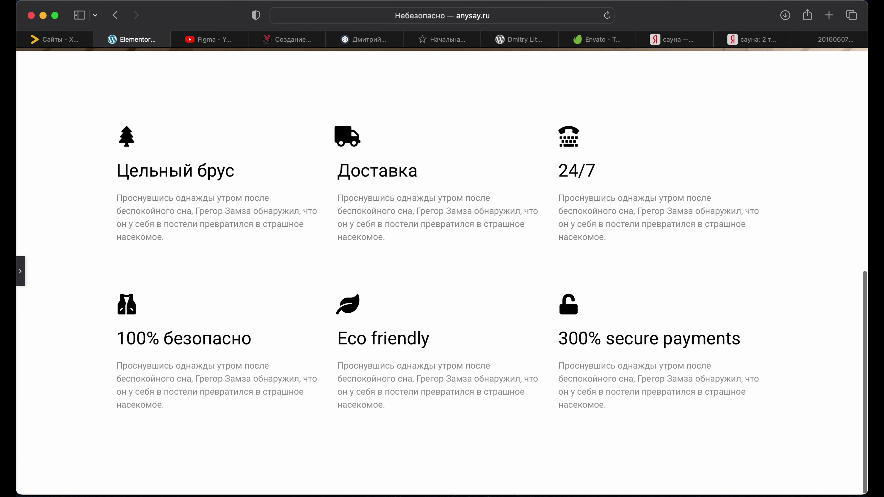
{"action": "scroll", "coordinate": [302, 220], "scroll_direction": "up", "scroll_amount": 3}
{"action": "scroll", "coordinate": [305, 225], "scroll_direction": "down", "scroll_amount": 3}
Start adding a new section below the features section
{"action": "left_click", "coordinate": [19, 275]}
{"action": "scroll", "coordinate": [452, 313], "scroll_direction": "down", "scroll_amount": 10}
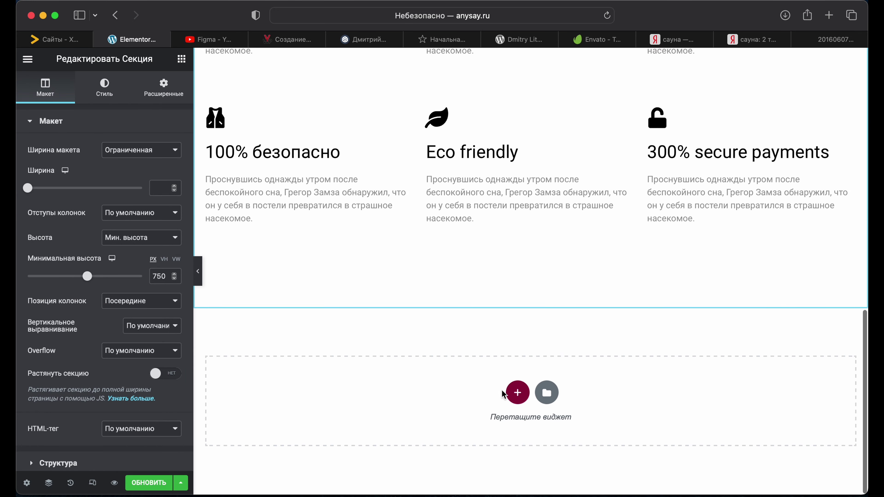
{"action": "left_click", "coordinate": [516, 394]}
Create a one-column section holding a two-column inner section with a video on the right
{"action": "left_click", "coordinate": [365, 364]}
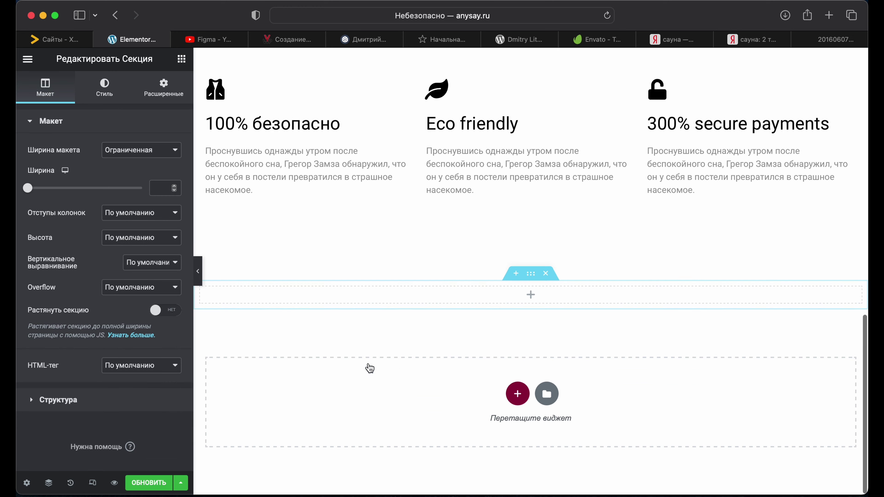
{"action": "left_click", "coordinate": [416, 292]}
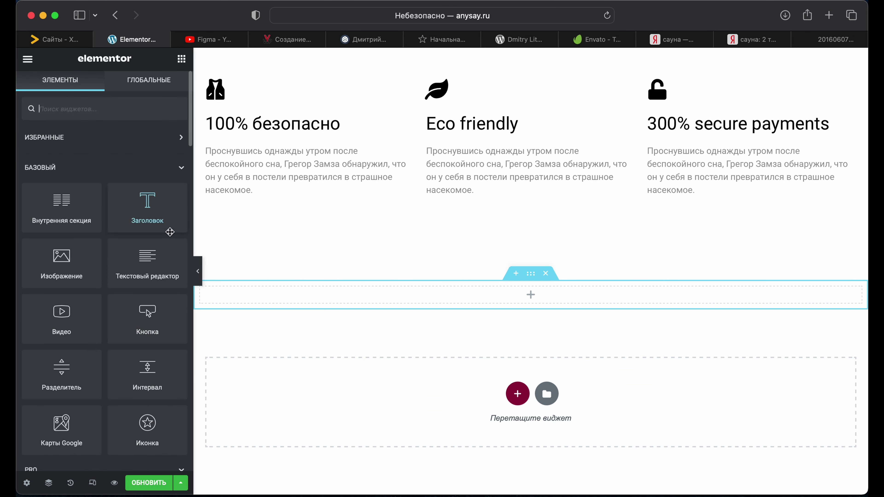
{"action": "scroll", "coordinate": [74, 310], "scroll_direction": "down", "scroll_amount": 5}
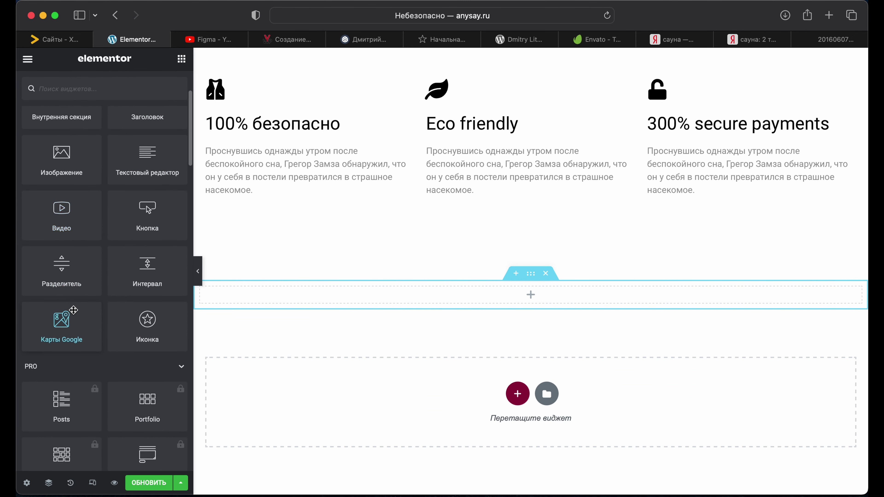
{"action": "scroll", "coordinate": [73, 309], "scroll_direction": "down", "scroll_amount": 3}
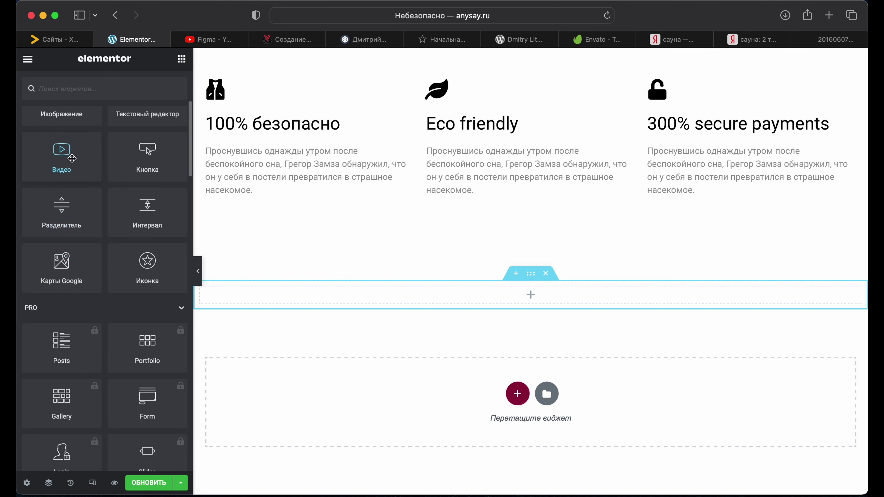
{"action": "scroll", "coordinate": [72, 158], "scroll_direction": "up", "scroll_amount": 8}
{"action": "left_click_drag", "start_coordinate": [53, 207], "coordinate": [391, 301]}
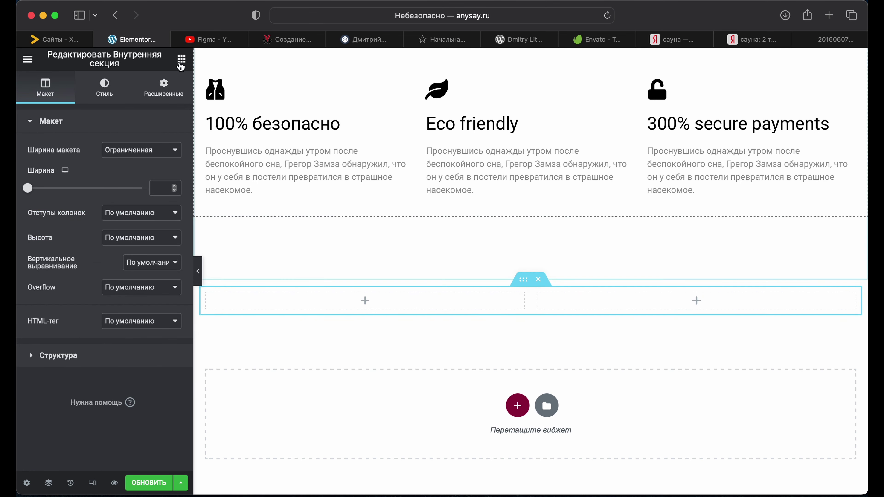
{"action": "left_click", "coordinate": [365, 300]}
{"action": "left_click_drag", "start_coordinate": [69, 282], "coordinate": [75, 287]}
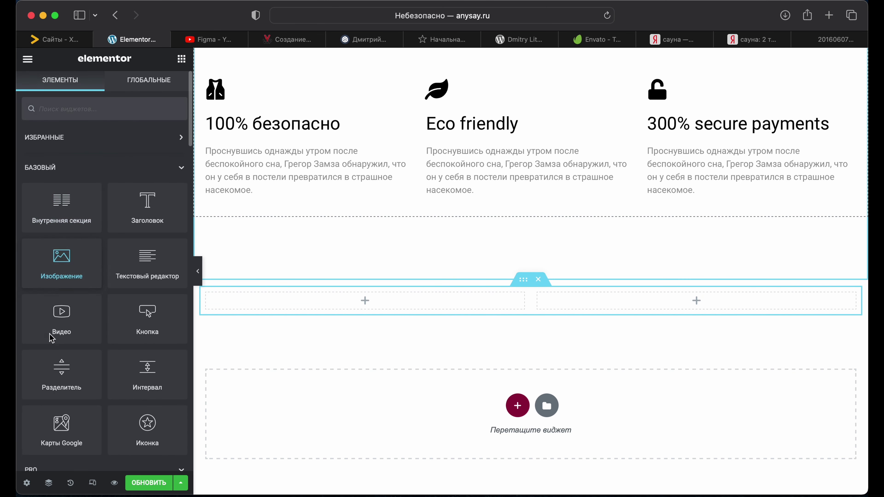
{"action": "left_click_drag", "start_coordinate": [62, 319], "coordinate": [596, 297]}
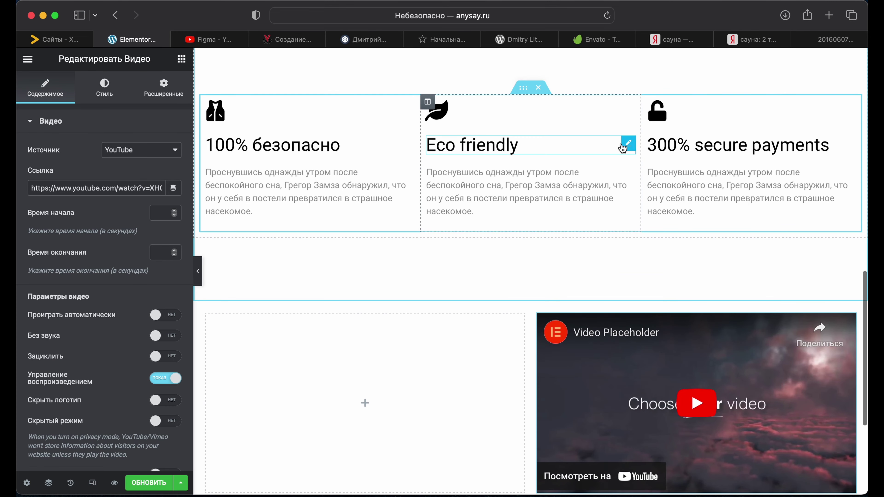
Copy the Eco friendly heading into the left column and move the feature paragraph under it
{"action": "right_click", "coordinate": [626, 141]}
{"action": "left_click", "coordinate": [640, 170]}
{"action": "left_click_drag", "start_coordinate": [627, 164], "coordinate": [401, 349]}
{"action": "left_click_drag", "start_coordinate": [628, 173], "coordinate": [369, 362]}
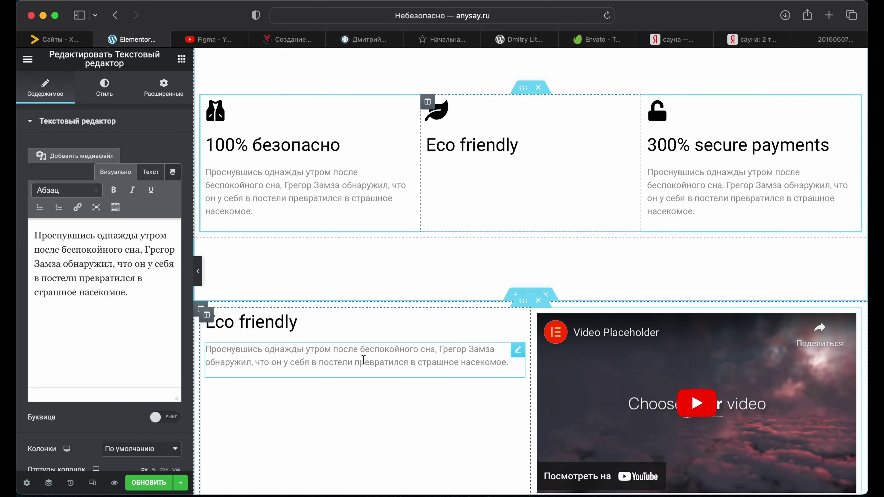
Vertically centre the left column's content (Посередине) and preview the result
{"action": "left_click", "coordinate": [206, 315]}
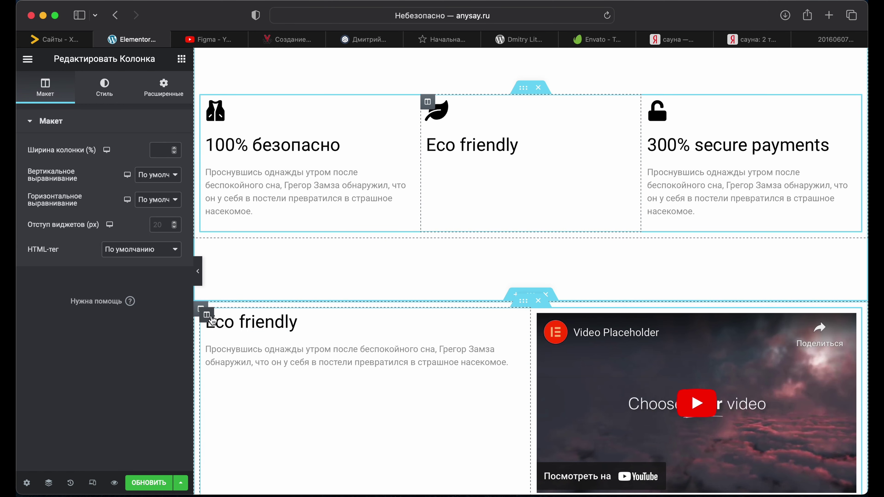
{"action": "left_click", "coordinate": [114, 99]}
{"action": "left_click", "coordinate": [53, 102]}
{"action": "left_click", "coordinate": [149, 175]}
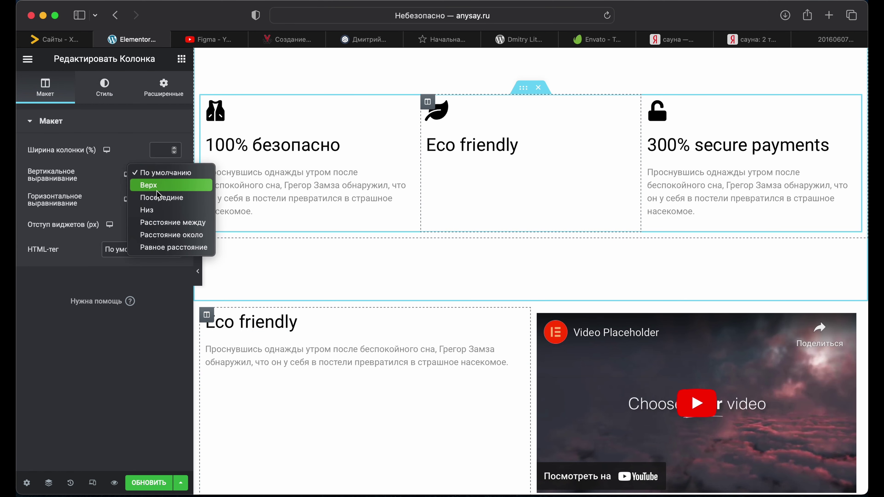
{"action": "left_click", "coordinate": [150, 199]}
{"action": "left_click", "coordinate": [164, 176]}
{"action": "left_click", "coordinate": [164, 174]}
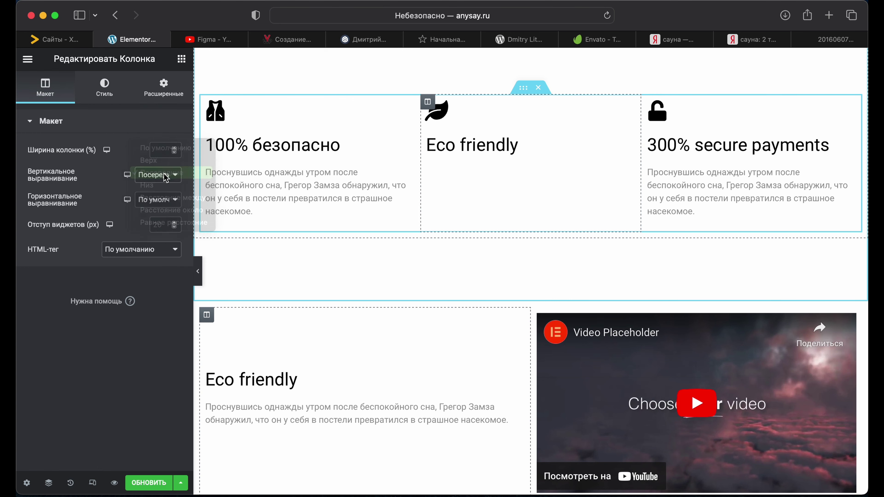
{"action": "left_click", "coordinate": [198, 271]}
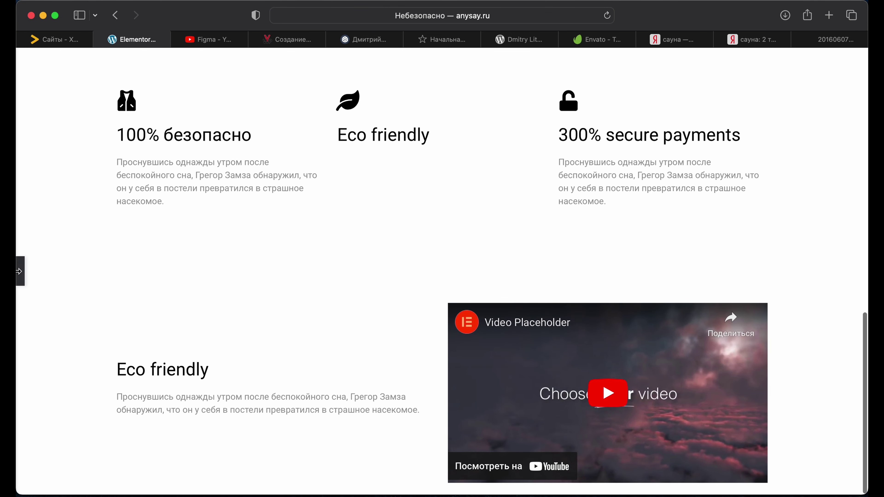
{"action": "left_click", "coordinate": [20, 271]}
{"action": "left_click", "coordinate": [292, 369]}
Inspect the lower Eco friendly heading's typography settings, including its font family
{"action": "scroll", "coordinate": [334, 252], "scroll_direction": "up", "scroll_amount": 10}
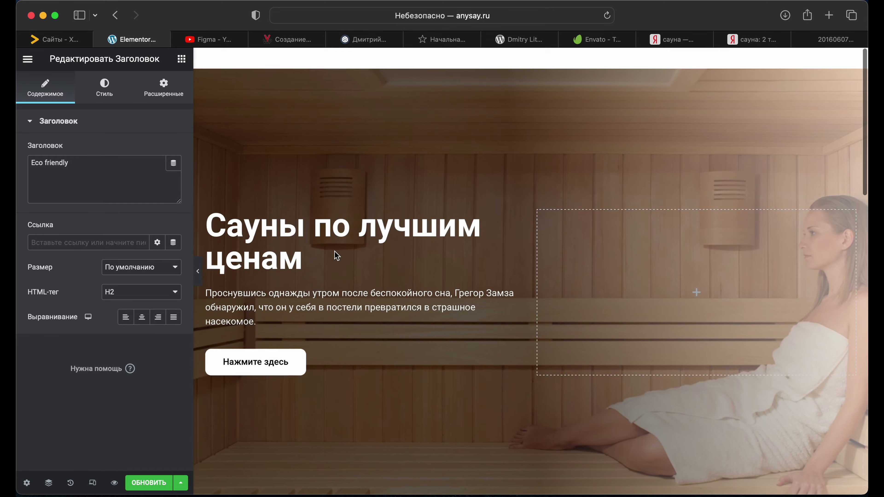
{"action": "scroll", "coordinate": [336, 241], "scroll_direction": "down", "scroll_amount": 10}
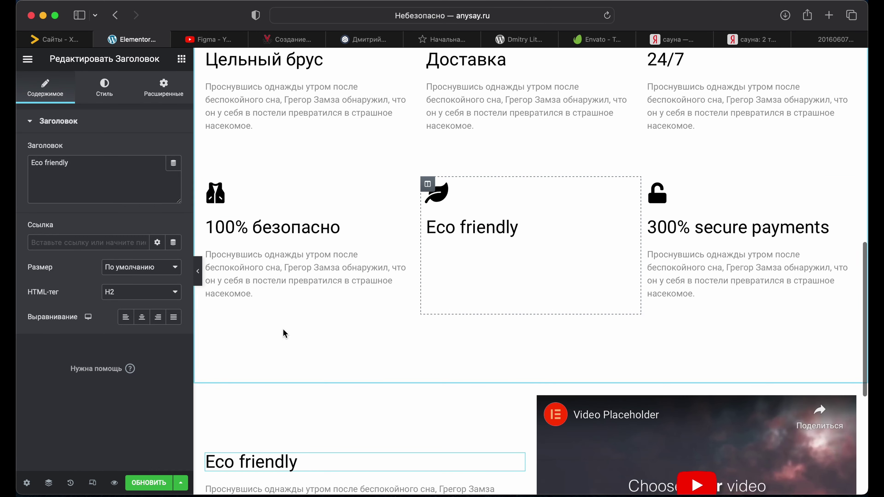
{"action": "scroll", "coordinate": [283, 331], "scroll_direction": "down", "scroll_amount": 5}
{"action": "left_click", "coordinate": [103, 89]}
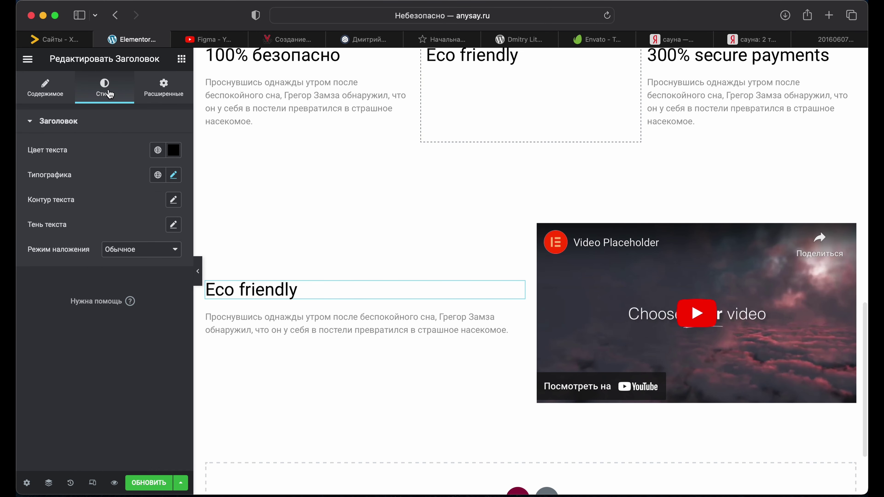
{"action": "left_click", "coordinate": [173, 174]}
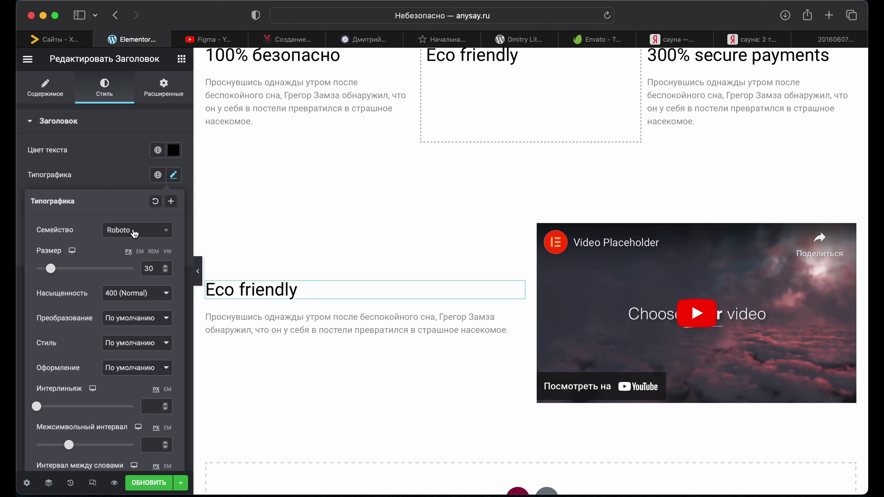
{"action": "left_click", "coordinate": [118, 147]}
{"action": "left_click", "coordinate": [173, 176]}
{"action": "left_click", "coordinate": [136, 238]}
{"action": "left_click", "coordinate": [140, 176]}
{"action": "left_click", "coordinate": [175, 180]}
{"action": "left_click", "coordinate": [128, 176]}
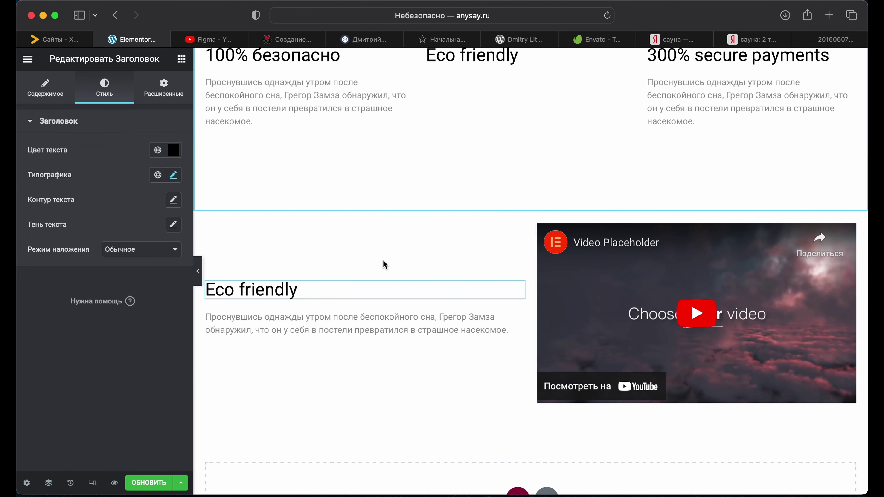
{"action": "scroll", "coordinate": [445, 265], "scroll_direction": "up", "scroll_amount": 15}
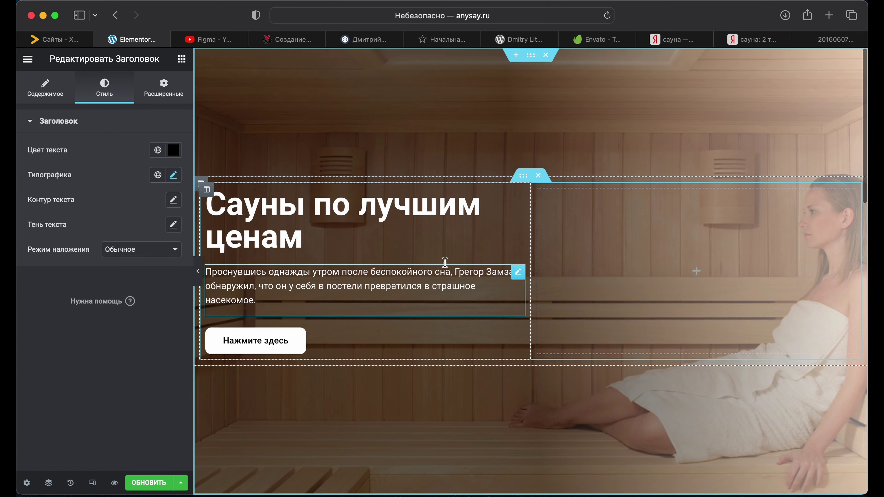
{"action": "scroll", "coordinate": [444, 263], "scroll_direction": "down", "scroll_amount": 15}
{"action": "scroll", "coordinate": [447, 267], "scroll_direction": "down", "scroll_amount": 3}
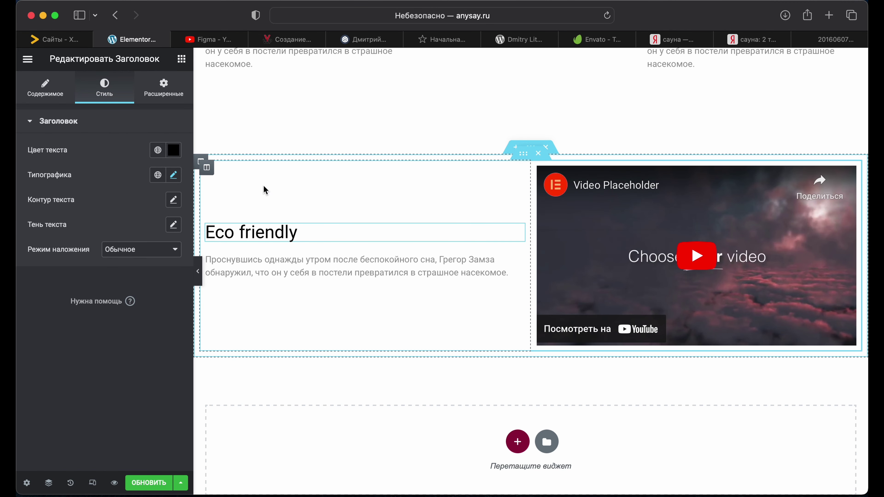
Keep the lower heading's HTML tag as H2
{"action": "left_click", "coordinate": [46, 84]}
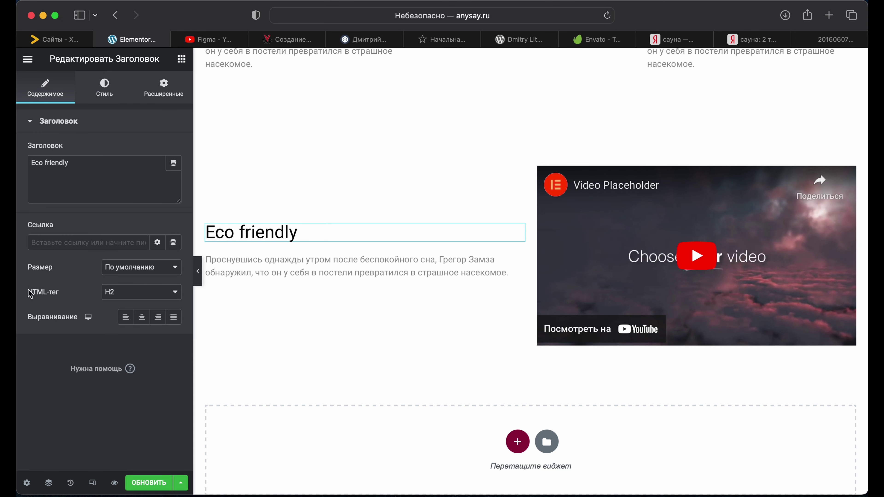
{"action": "left_click_drag", "start_coordinate": [29, 292], "coordinate": [60, 292]}
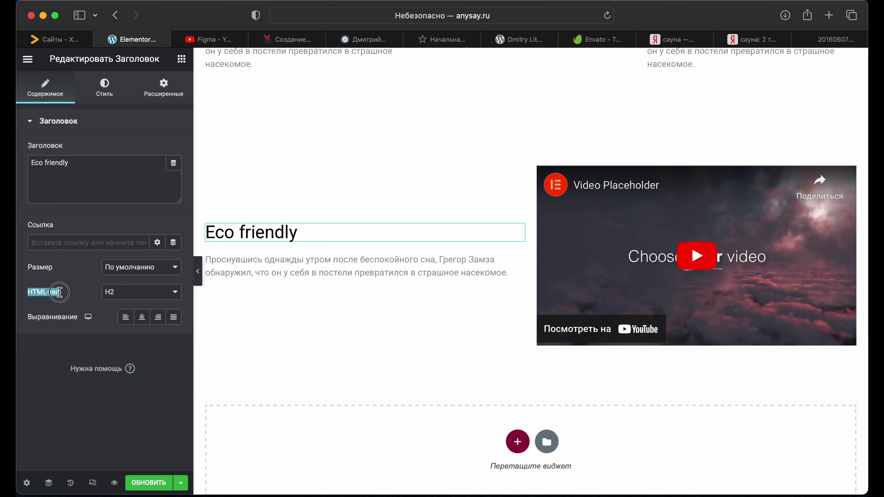
{"action": "left_click", "coordinate": [123, 295]}
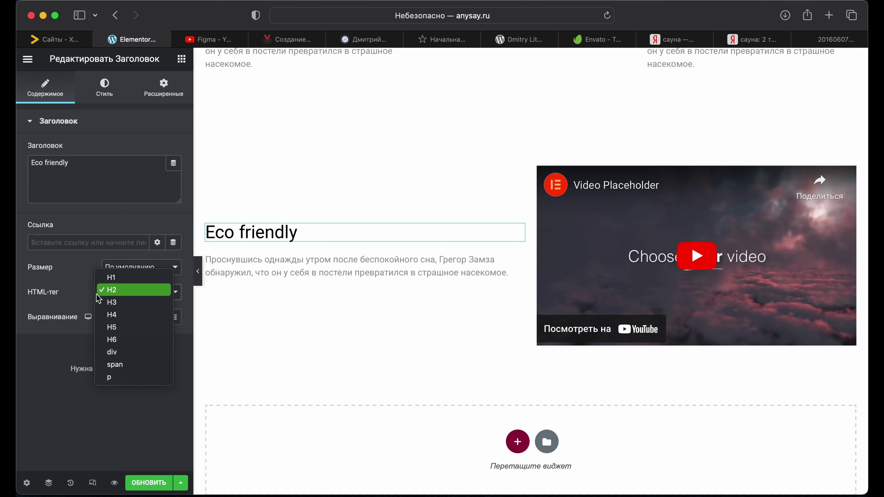
{"action": "left_click", "coordinate": [118, 289]}
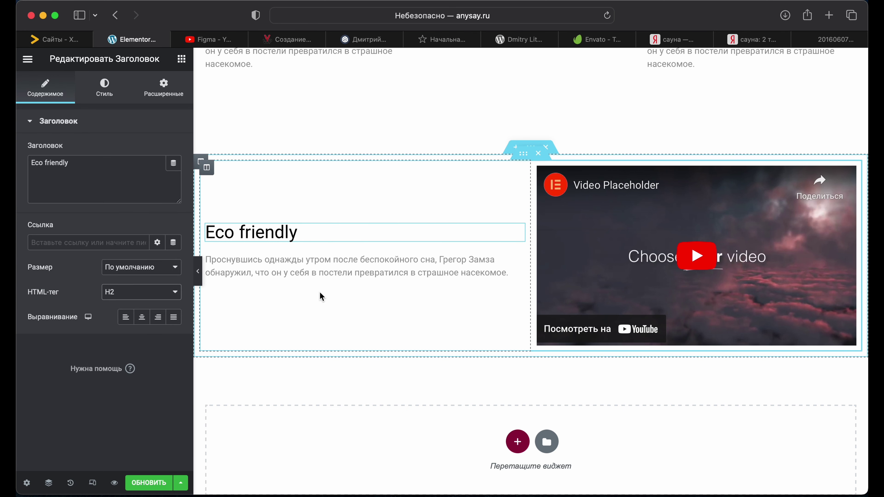
Increase the lower Eco friendly heading's font size to 40 px
{"action": "left_click", "coordinate": [272, 233]}
{"action": "left_click", "coordinate": [105, 89]}
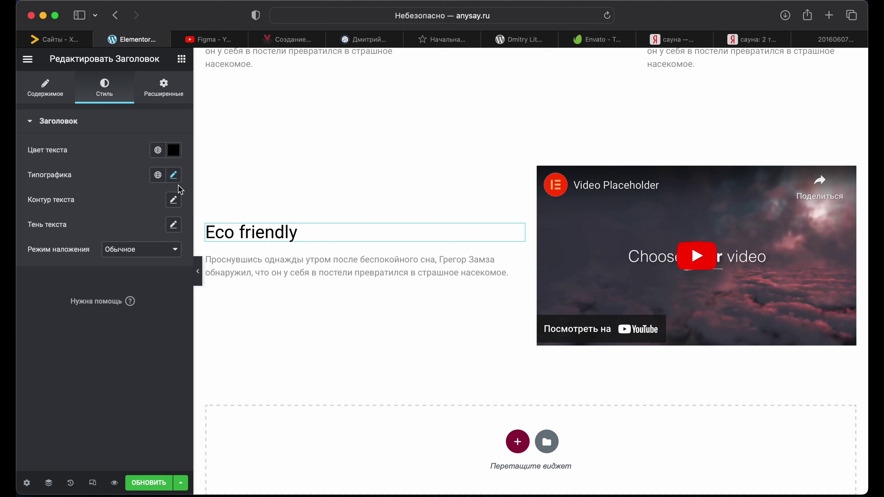
{"action": "left_click", "coordinate": [174, 176]}
{"action": "left_click", "coordinate": [165, 266]}
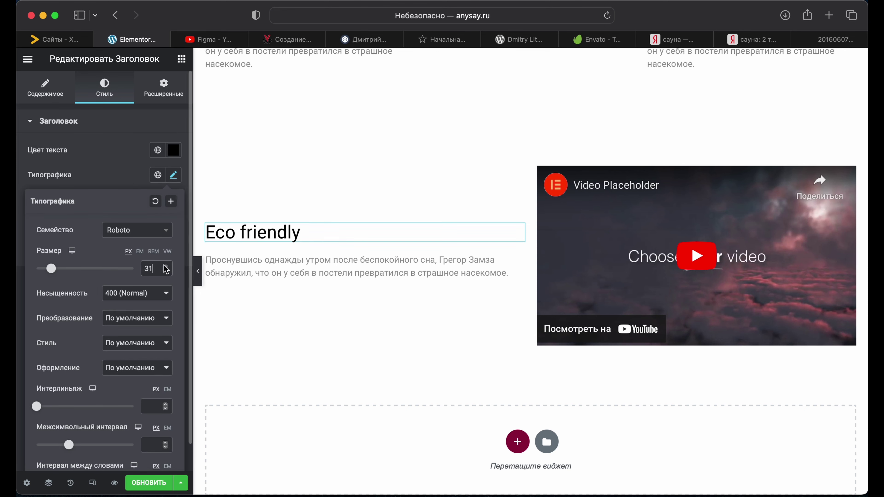
{"action": "left_click", "coordinate": [165, 265]}
{"action": "left_click", "coordinate": [165, 265]}
{"action": "left_click", "coordinate": [166, 265]}
{"action": "left_click", "coordinate": [165, 266]}
{"action": "left_click", "coordinate": [166, 265]}
{"action": "left_click", "coordinate": [165, 266]}
{"action": "left_click", "coordinate": [165, 265]}
{"action": "left_click", "coordinate": [166, 265]}
{"action": "left_click", "coordinate": [165, 265]}
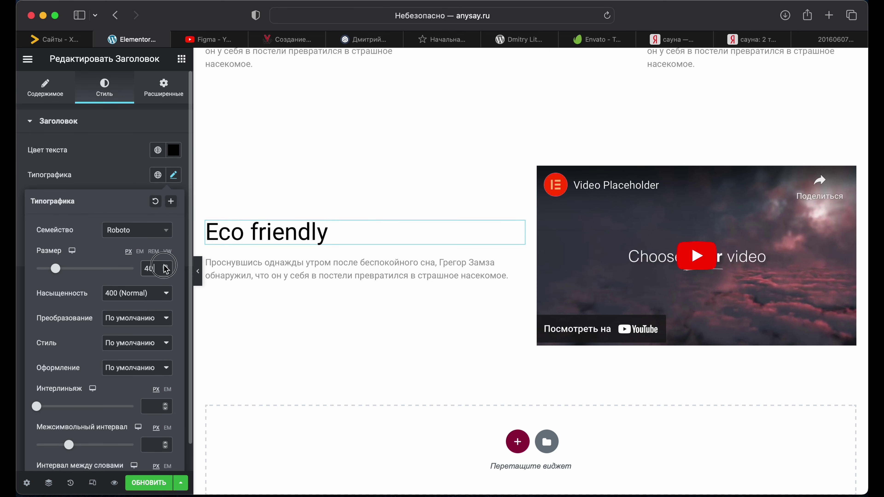
Check the hero heading Сауны по лучшим ценам typography for reference
{"action": "scroll", "coordinate": [522, 243], "scroll_direction": "up", "scroll_amount": 10}
{"action": "left_click", "coordinate": [330, 219]}
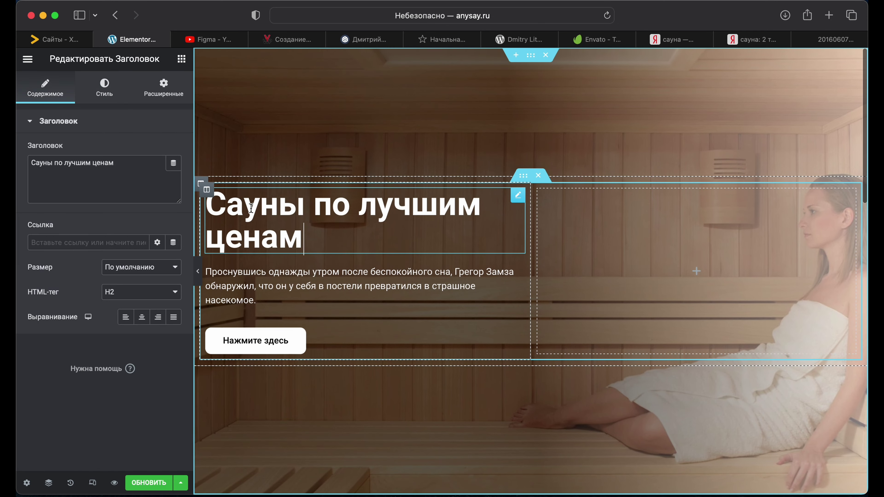
{"action": "left_click", "coordinate": [103, 87]}
{"action": "left_click", "coordinate": [174, 175]}
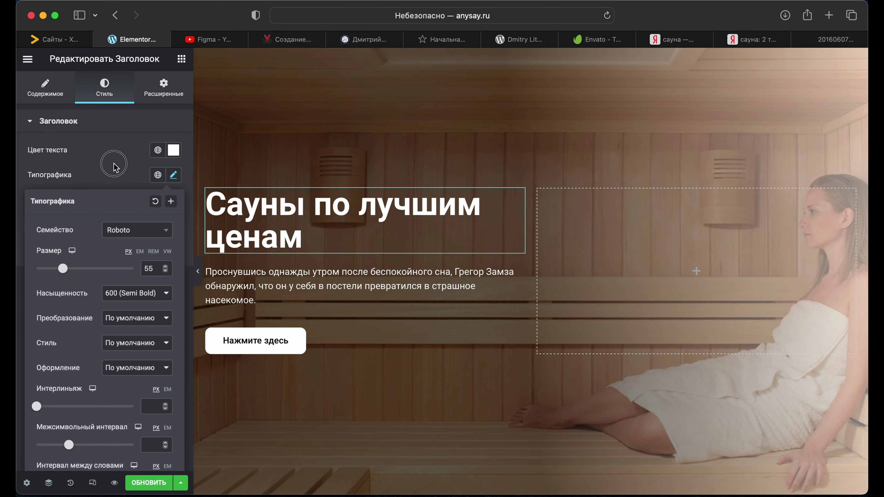
{"action": "left_click", "coordinate": [112, 162]}
Set the lower heading's font weight to 600 (Semi Bold) and preview the page
{"action": "scroll", "coordinate": [259, 267], "scroll_direction": "down", "scroll_amount": 8}
{"action": "scroll", "coordinate": [259, 268], "scroll_direction": "down", "scroll_amount": 5}
{"action": "left_click", "coordinate": [270, 280]}
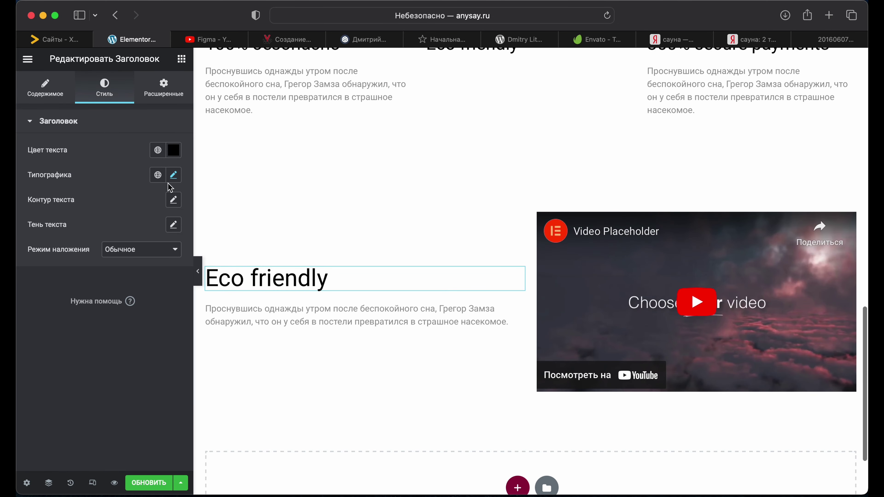
{"action": "left_click", "coordinate": [173, 175]}
{"action": "left_click", "coordinate": [138, 296]}
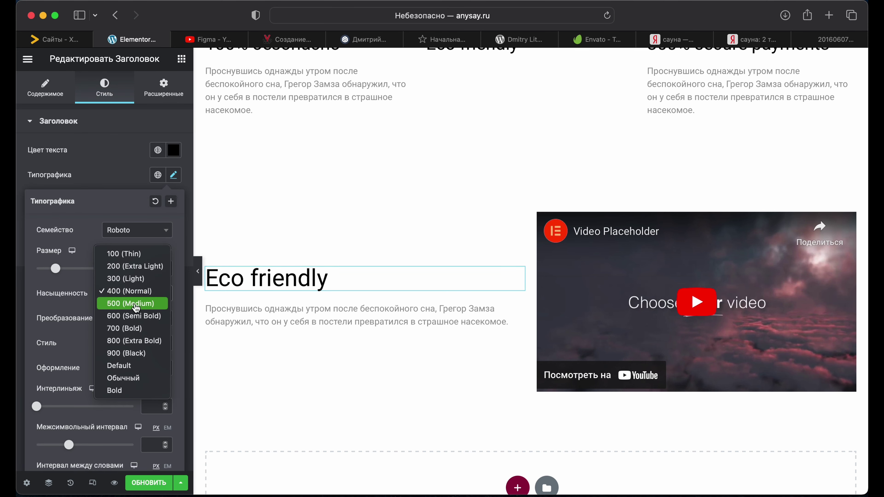
{"action": "left_click", "coordinate": [137, 307]}
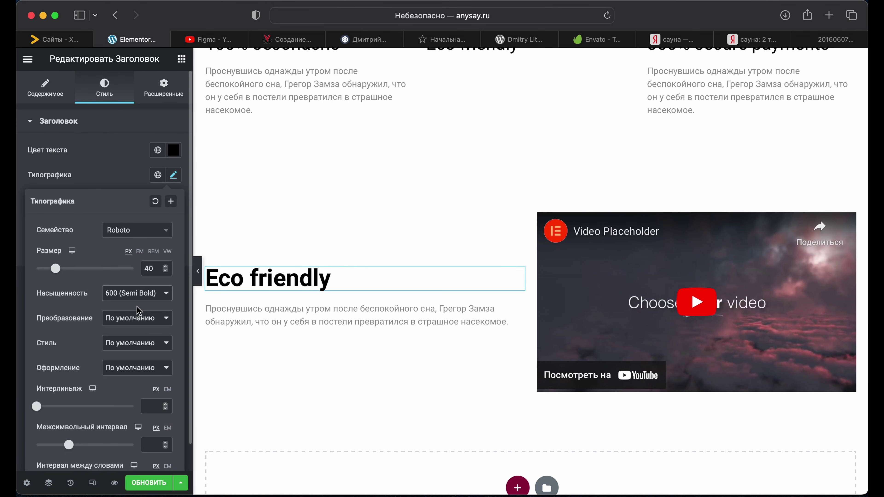
{"action": "left_click", "coordinate": [117, 163]}
{"action": "left_click", "coordinate": [198, 271]}
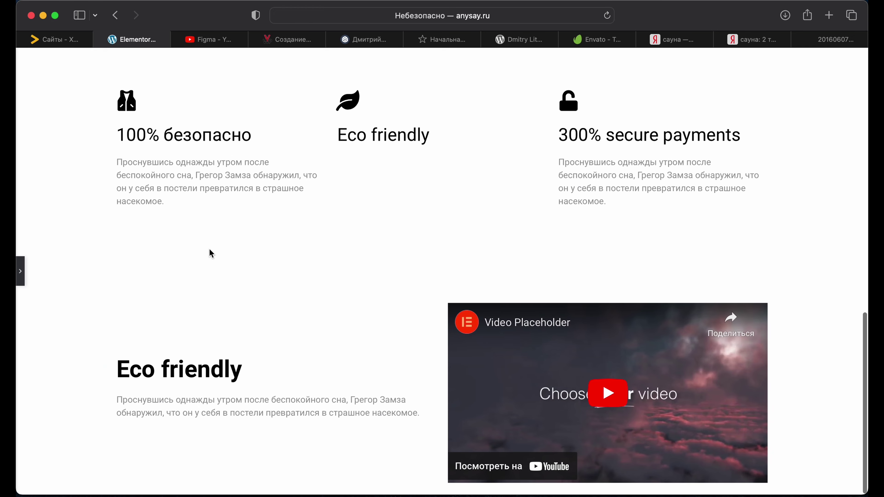
{"action": "left_click", "coordinate": [20, 275]}
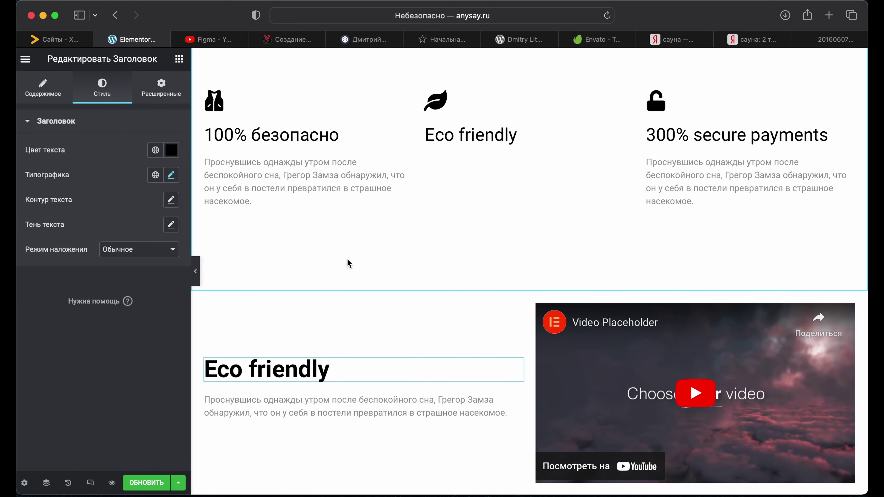
{"action": "scroll", "coordinate": [349, 263], "scroll_direction": "down", "scroll_amount": 4}
Give the heading-and-video section a Classic grey background colour
{"action": "left_click", "coordinate": [534, 152]}
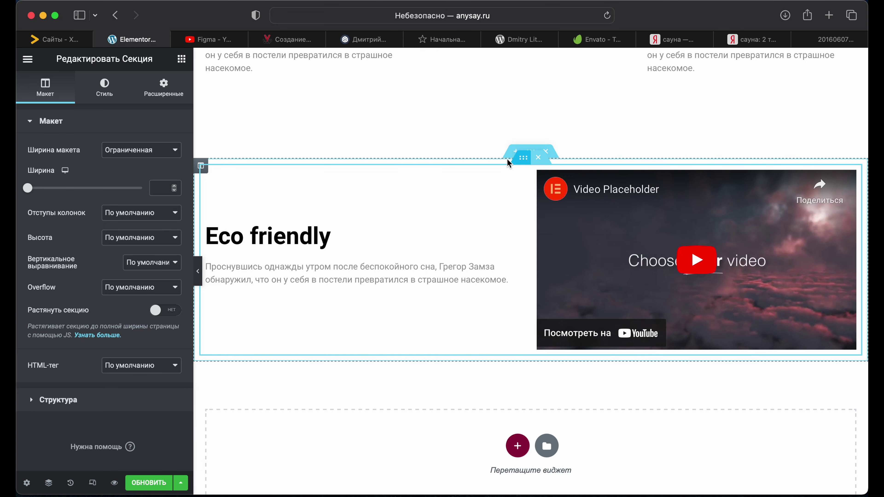
{"action": "scroll", "coordinate": [417, 227], "scroll_direction": "up", "scroll_amount": 4}
{"action": "left_click", "coordinate": [197, 271]}
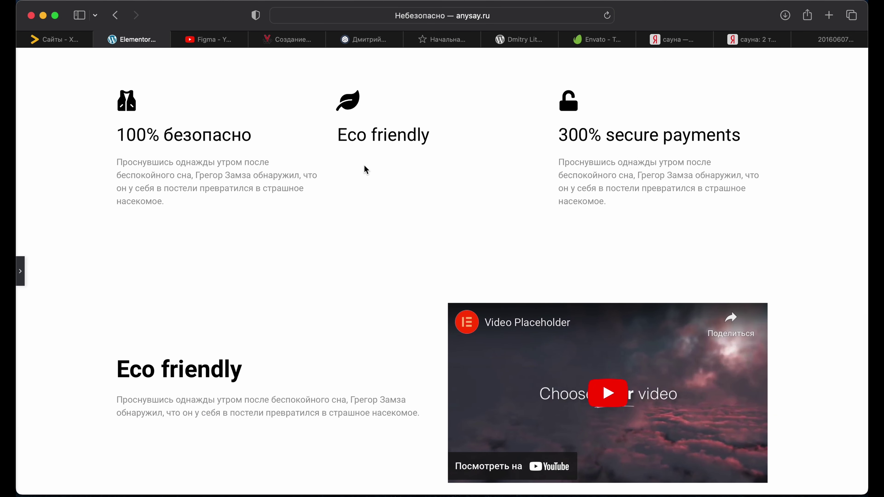
{"action": "left_click", "coordinate": [23, 277]}
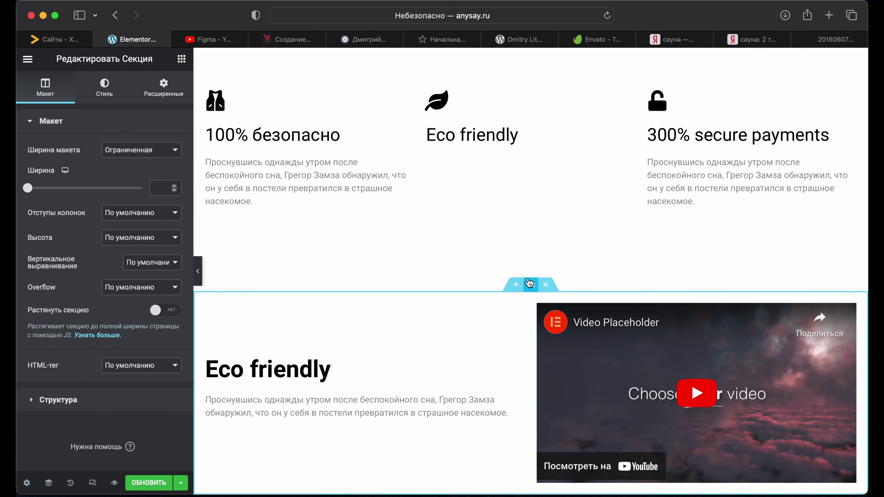
{"action": "left_click", "coordinate": [104, 80]}
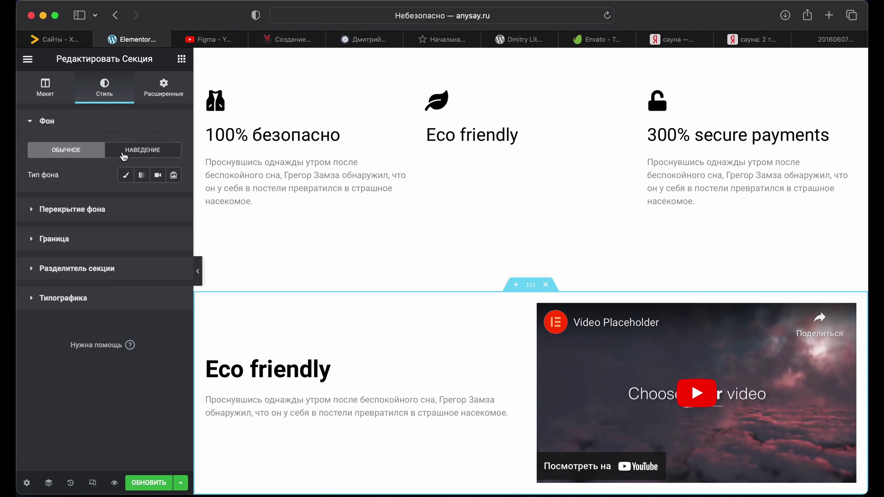
{"action": "left_click", "coordinate": [104, 210]}
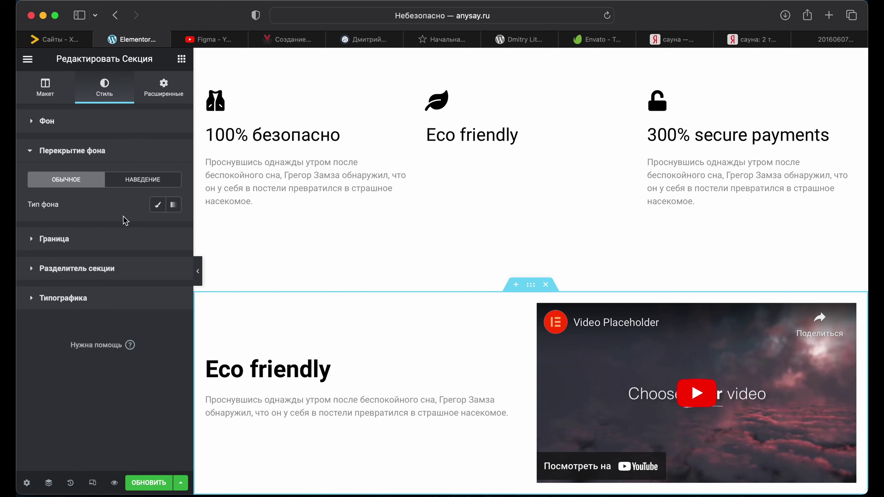
{"action": "left_click", "coordinate": [112, 122]}
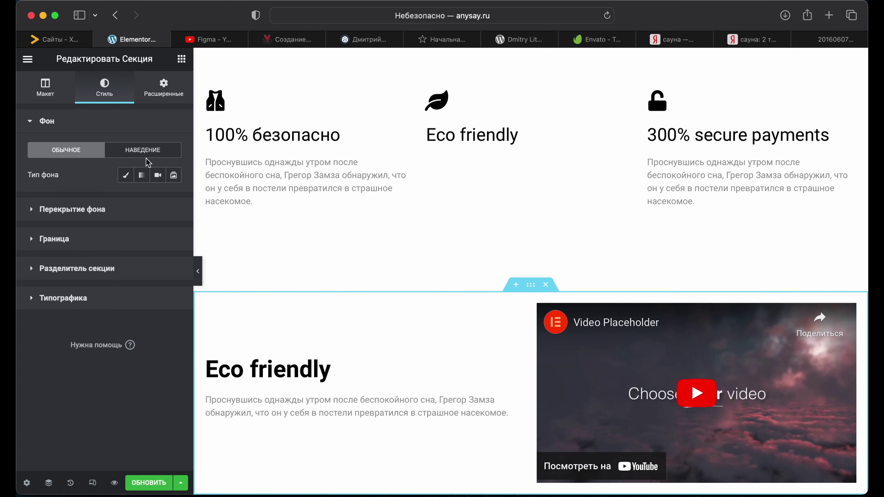
{"action": "left_click", "coordinate": [124, 177]}
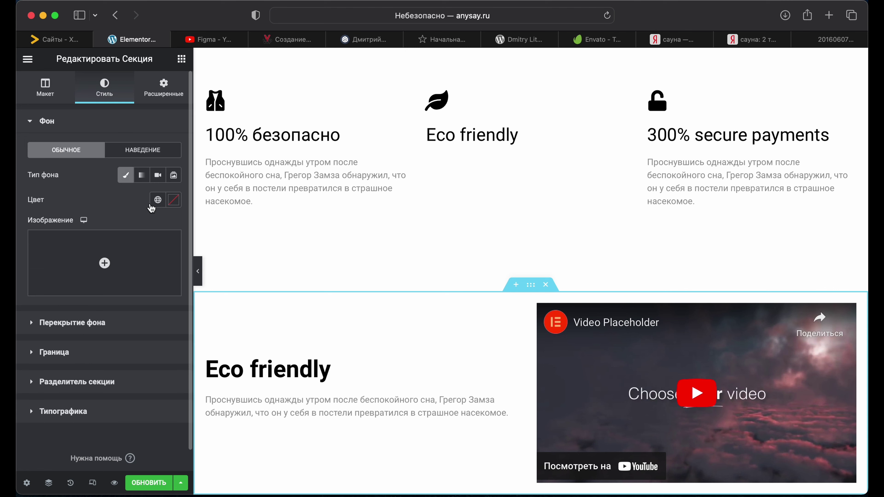
{"action": "left_click", "coordinate": [174, 200]}
{"action": "mouse_move", "coordinate": [89, 307]}
{"action": "left_mouse_down"}
{"action": "mouse_move", "coordinate": [25, 276]}
{"action": "mouse_move", "coordinate": [18, 242]}
{"action": "left_mouse_up"}
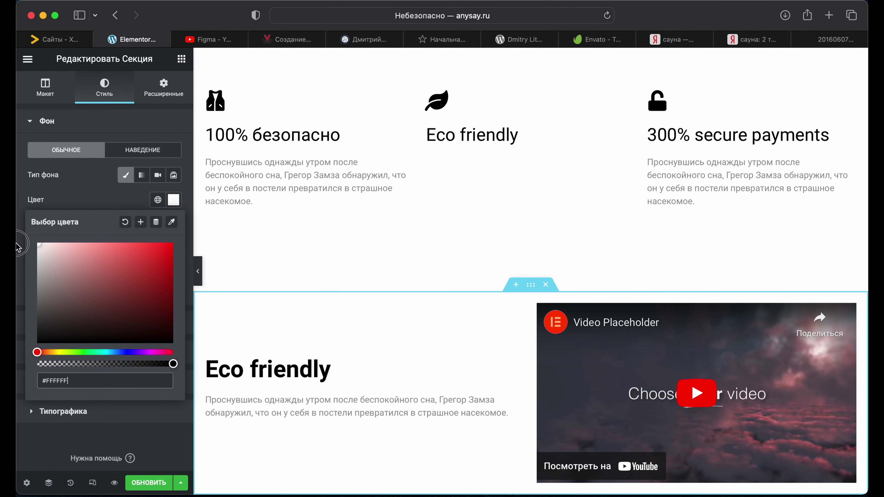
{"action": "left_click", "coordinate": [102, 208]}
Lighten the section background to light grey #E7E7E7 and preview it
{"action": "left_click", "coordinate": [198, 271]}
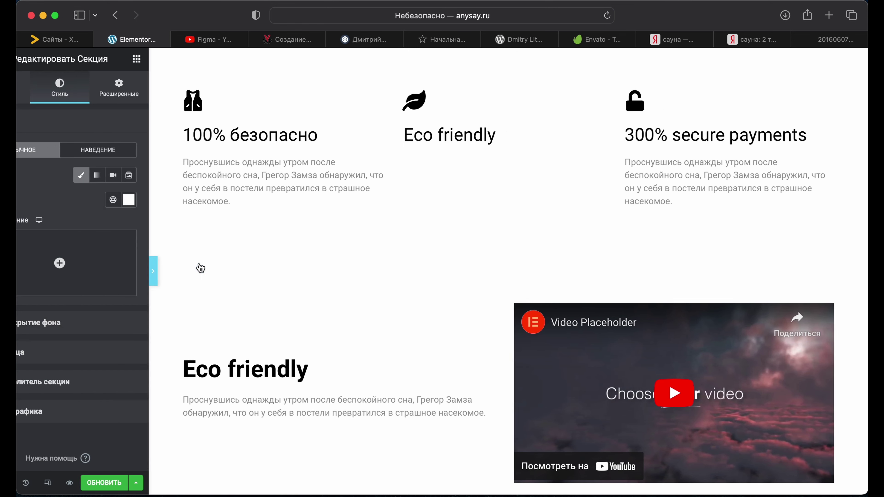
{"action": "left_click", "coordinate": [21, 279]}
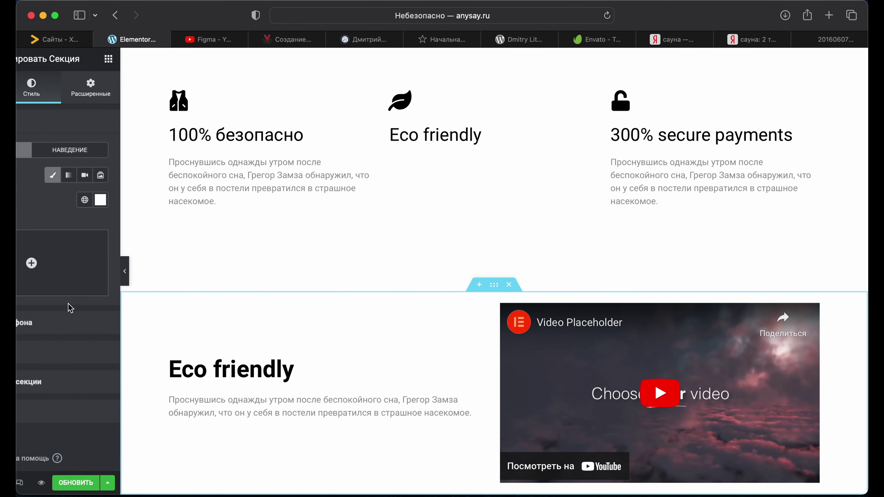
{"action": "left_click", "coordinate": [173, 200]}
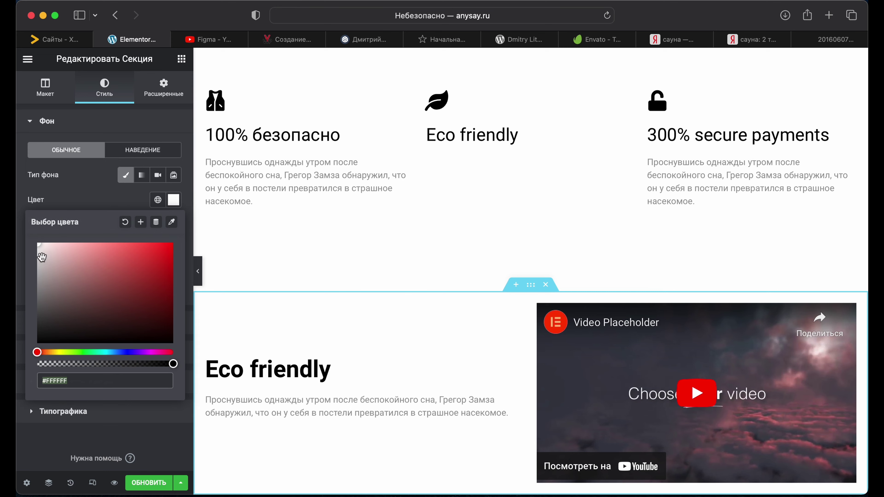
{"action": "left_click_drag", "start_coordinate": [39, 259], "coordinate": [31, 251]}
{"action": "left_click", "coordinate": [190, 265]}
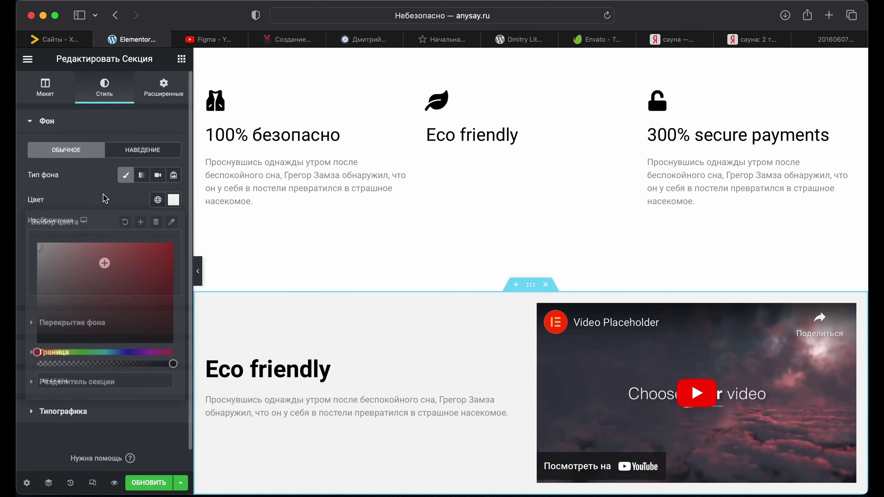
{"action": "left_click", "coordinate": [201, 271]}
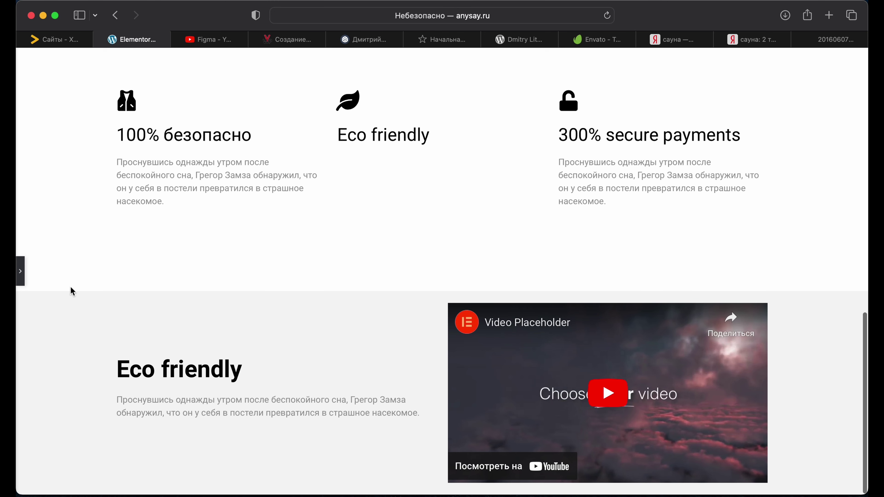
Duplicate the 100% безопасно description text and place the copy under the grid's Eco friendly heading
{"action": "left_click", "coordinate": [23, 271]}
{"action": "scroll", "coordinate": [520, 212], "scroll_direction": "up", "scroll_amount": 10}
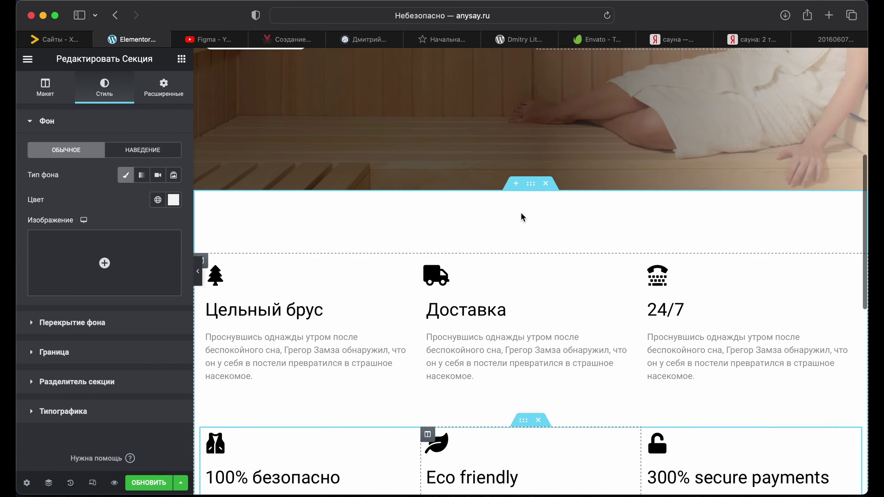
{"action": "scroll", "coordinate": [520, 212], "scroll_direction": "down", "scroll_amount": 7}
{"action": "scroll", "coordinate": [521, 212], "scroll_direction": "down", "scroll_amount": 4}
{"action": "scroll", "coordinate": [521, 212], "scroll_direction": "up", "scroll_amount": 7}
{"action": "scroll", "coordinate": [520, 212], "scroll_direction": "down", "scroll_amount": 4}
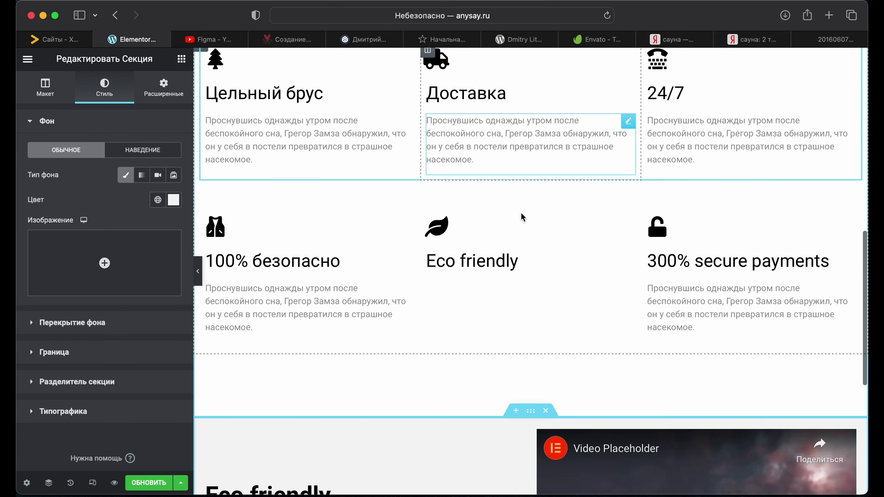
{"action": "scroll", "coordinate": [450, 301], "scroll_direction": "up", "scroll_amount": 2}
{"action": "scroll", "coordinate": [362, 308], "scroll_direction": "down", "scroll_amount": 3}
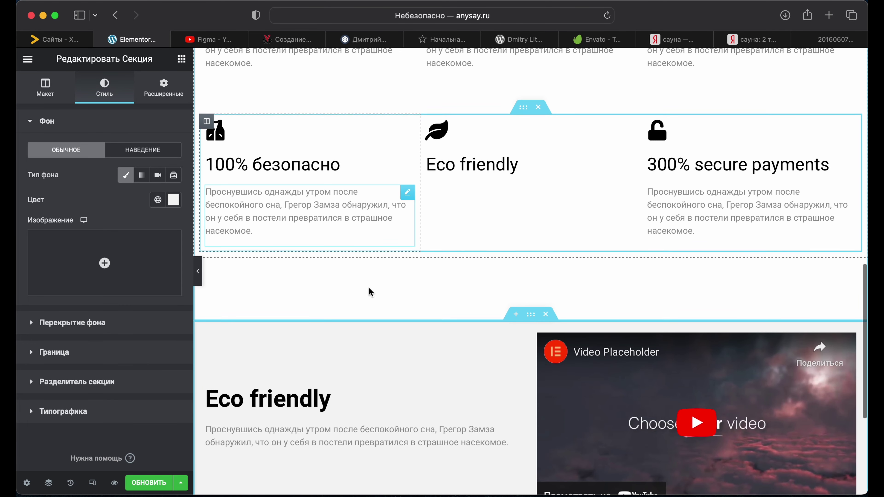
{"action": "right_click", "coordinate": [409, 193]}
{"action": "left_click", "coordinate": [430, 220]}
{"action": "left_click_drag", "start_coordinate": [407, 229], "coordinate": [443, 208]}
{"action": "scroll", "coordinate": [444, 207], "scroll_direction": "down", "scroll_amount": 5}
{"action": "scroll", "coordinate": [438, 214], "scroll_direction": "up", "scroll_amount": 8}
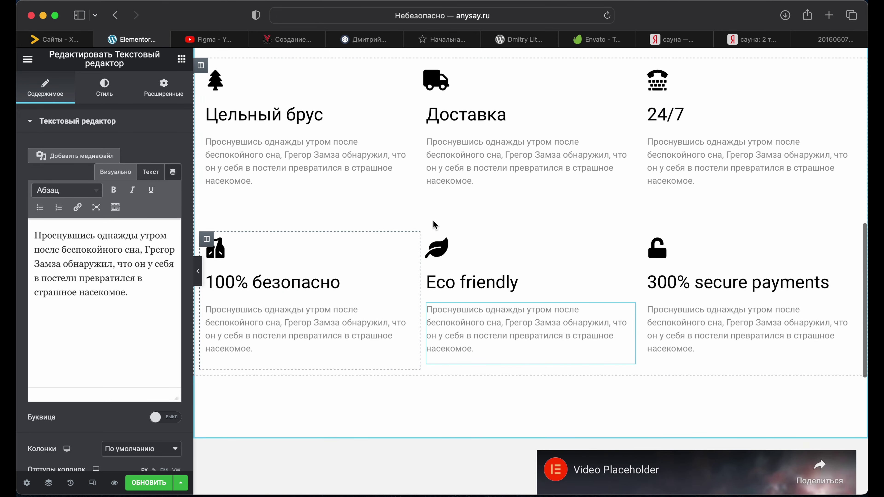
{"action": "scroll", "coordinate": [433, 220], "scroll_direction": "down", "scroll_amount": 7}
{"action": "scroll", "coordinate": [432, 219], "scroll_direction": "up", "scroll_amount": 6}
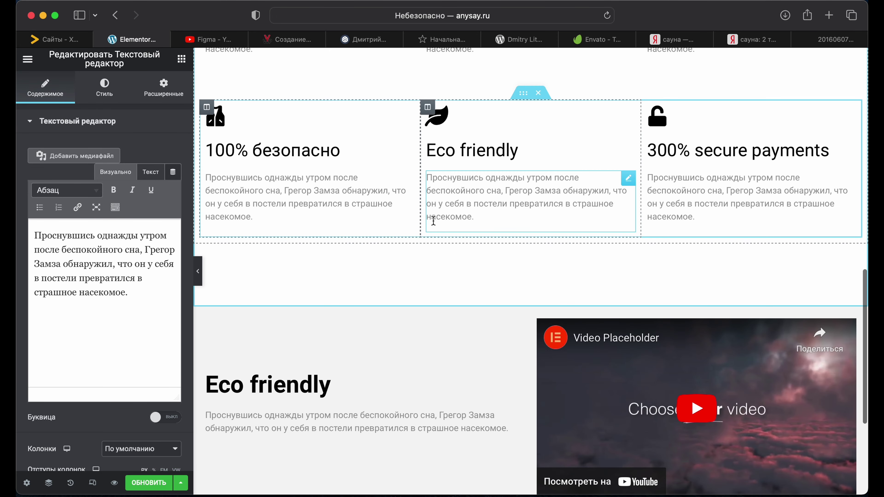
{"action": "scroll", "coordinate": [432, 219], "scroll_direction": "down", "scroll_amount": 6}
{"action": "scroll", "coordinate": [433, 220], "scroll_direction": "up", "scroll_amount": 1}
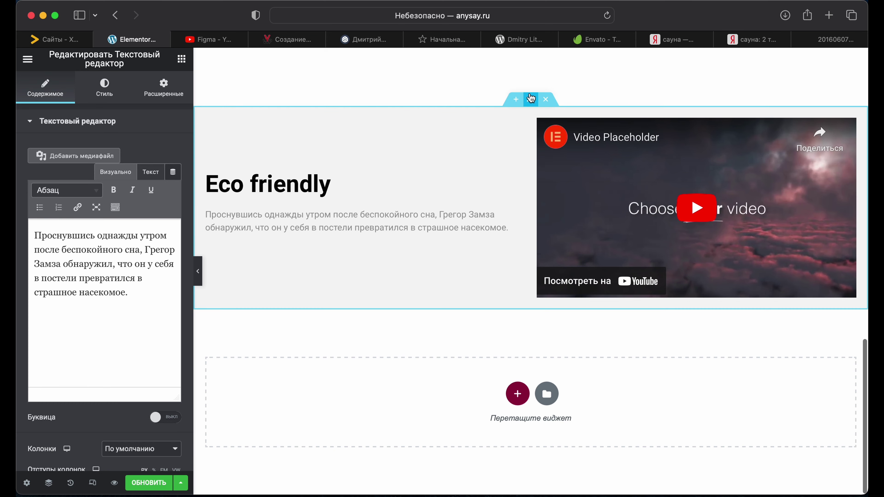
{"action": "scroll", "coordinate": [428, 252], "scroll_direction": "up", "scroll_amount": 5}
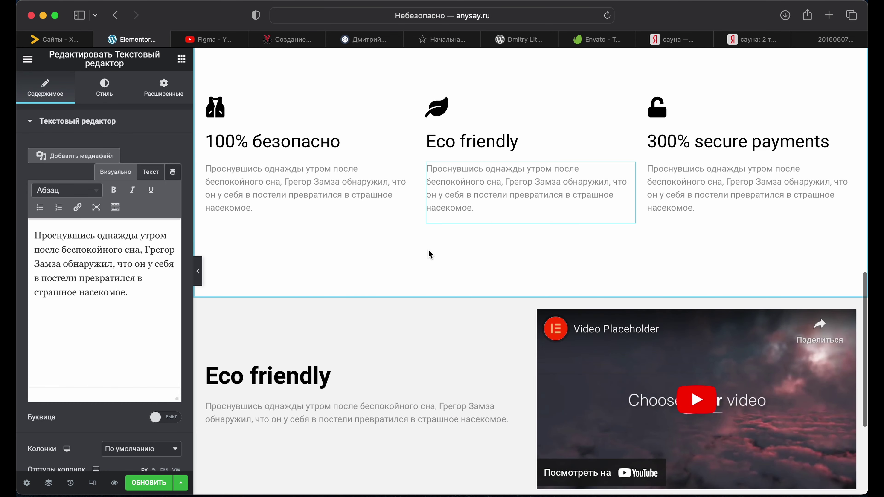
Set the Eco friendly and video inner section's top and bottom margins to 85 px
{"action": "left_click", "coordinate": [523, 297]}
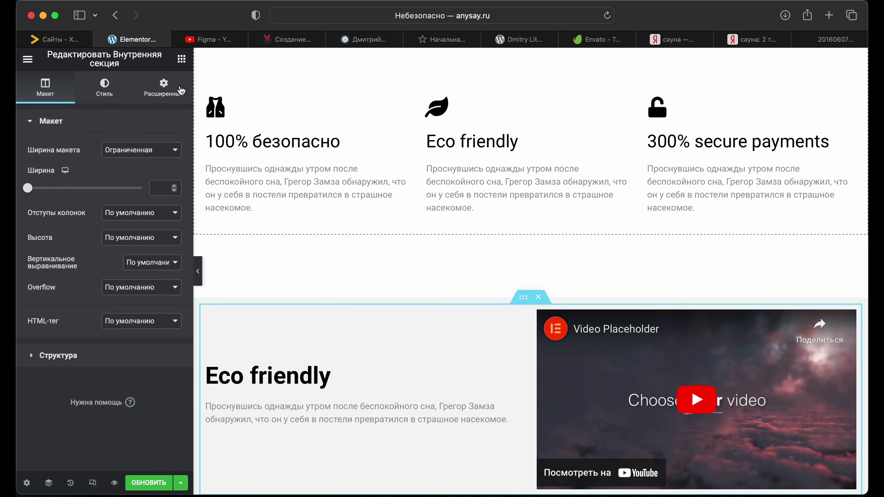
{"action": "left_click", "coordinate": [171, 94]}
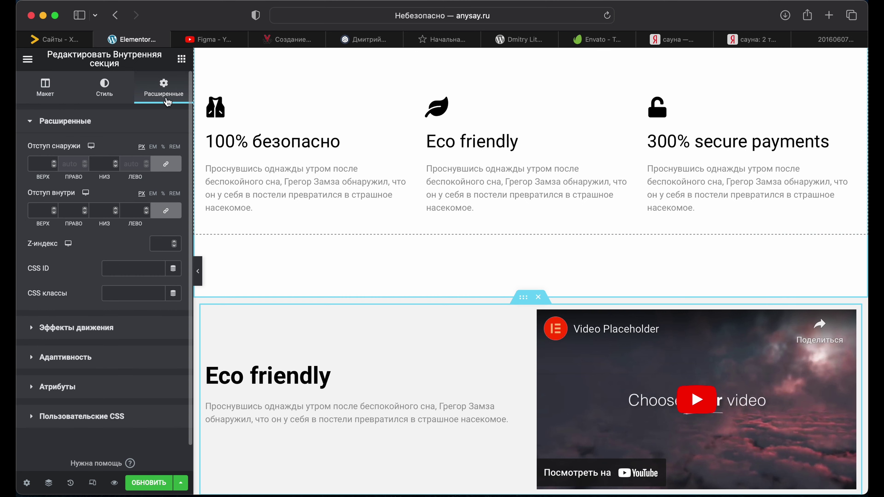
{"action": "left_click", "coordinate": [40, 164]}
{"action": "type", "text": "50"}
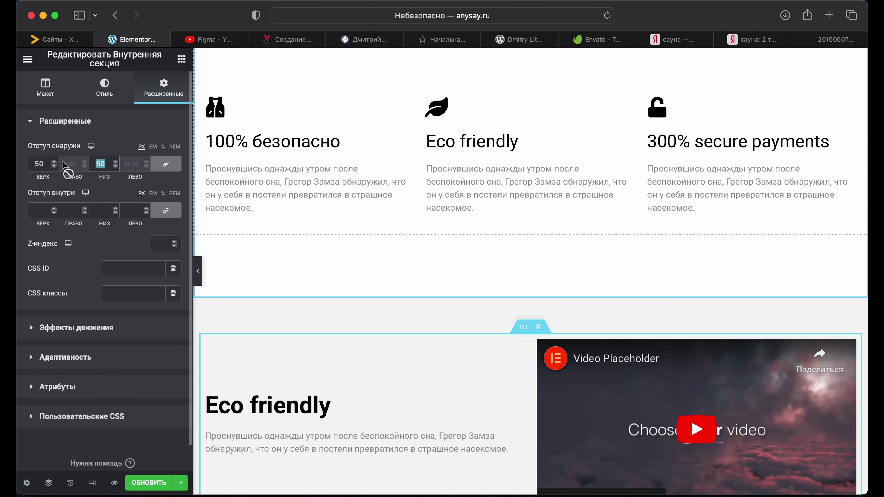
{"action": "type", "text": "75"}
{"action": "left_click", "coordinate": [199, 271]}
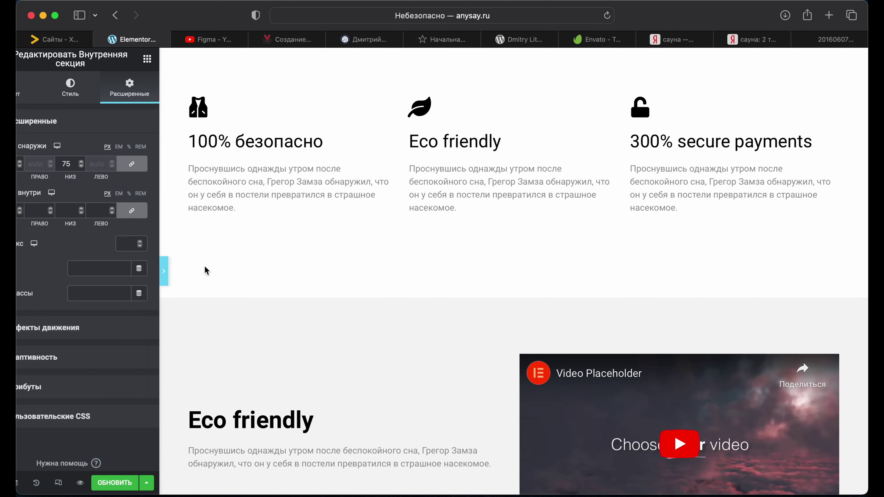
{"action": "scroll", "coordinate": [274, 204], "scroll_direction": "down", "scroll_amount": 3}
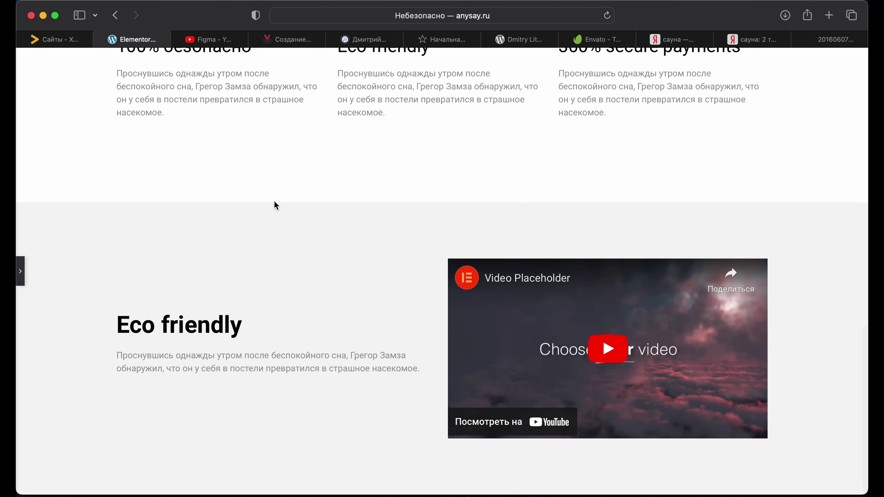
{"action": "left_click", "coordinate": [20, 275]}
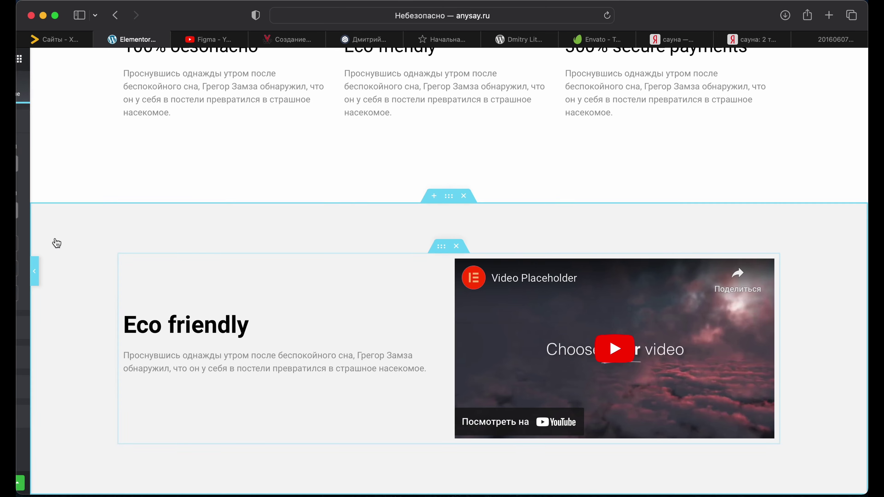
{"action": "left_click_drag", "start_coordinate": [83, 160], "coordinate": [105, 163]}
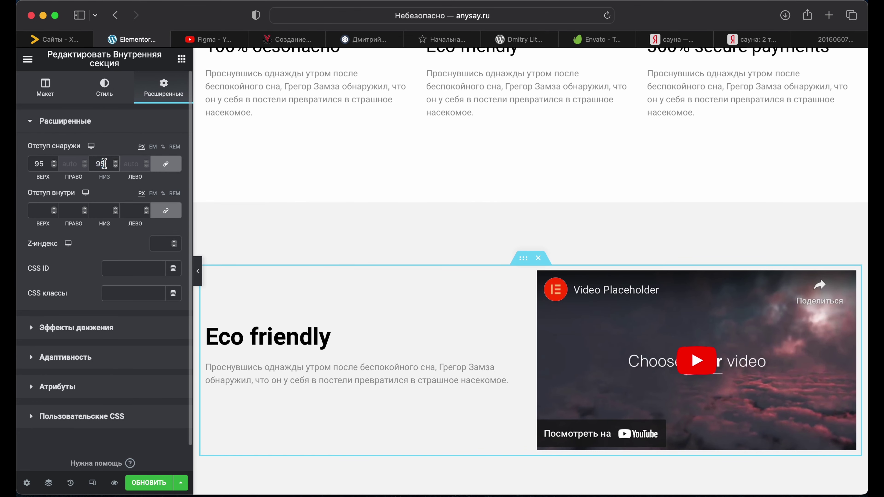
{"action": "type", "text": "85"}
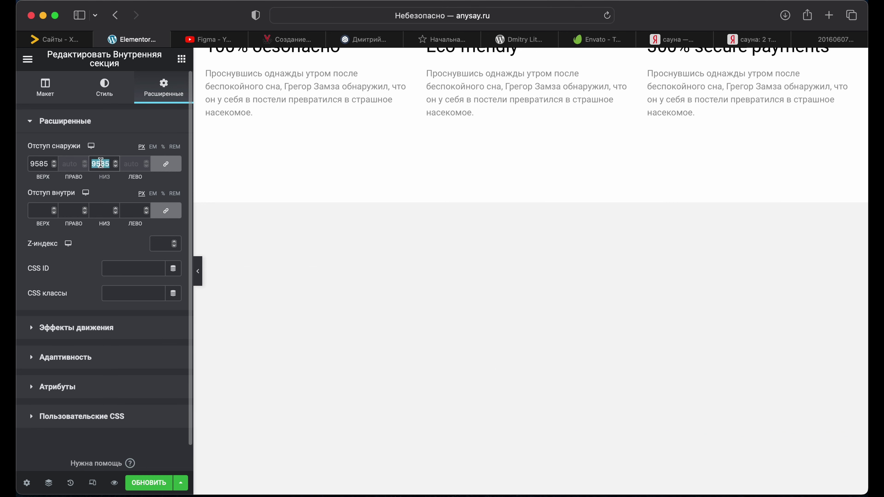
{"action": "type", "text": "85"}
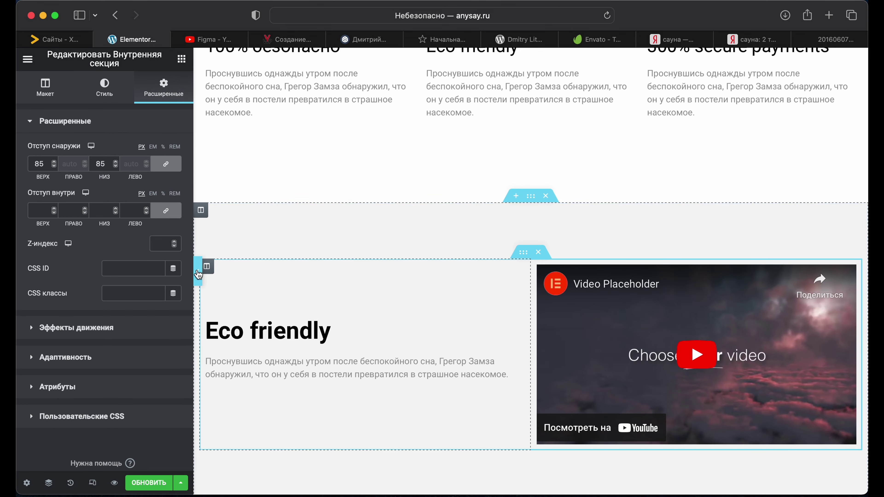
{"action": "left_click", "coordinate": [198, 271]}
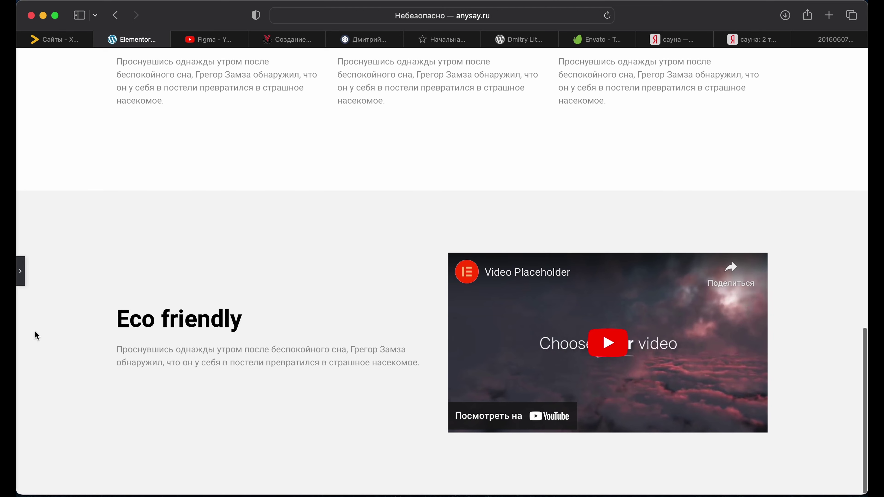
Append the sentence 'Проснувшись однажды утром после беспокойного сна.' to the paragraph beside the video
{"action": "left_click", "coordinate": [22, 283]}
{"action": "left_click", "coordinate": [402, 351]}
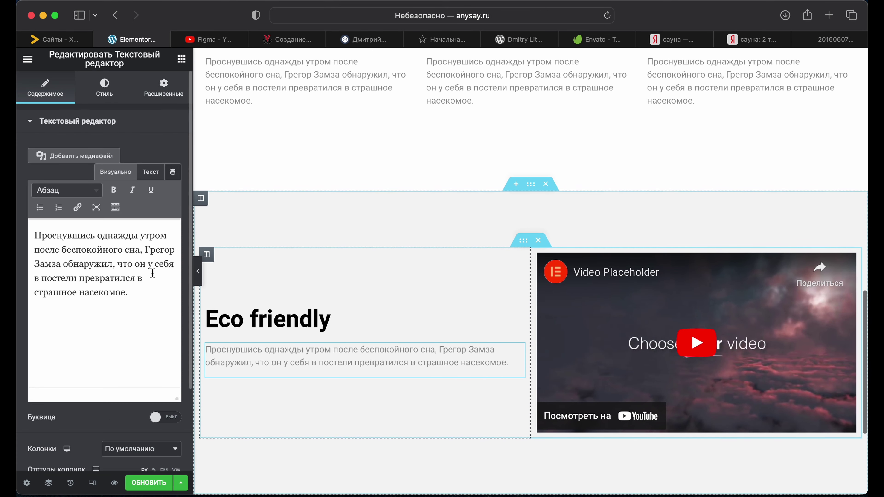
{"action": "left_click_drag", "start_coordinate": [127, 292], "coordinate": [18, 158]}
{"action": "key", "text": "super+c"}
{"action": "left_click", "coordinate": [131, 292]}
{"action": "key", "text": "super+v"}
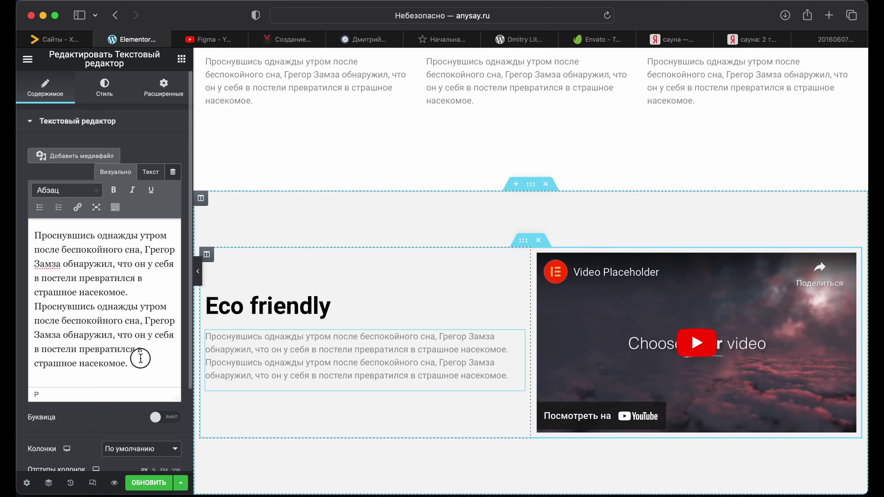
{"action": "left_click_drag", "start_coordinate": [141, 357], "coordinate": [143, 320]}
{"action": "key", "text": "BackSpace"}
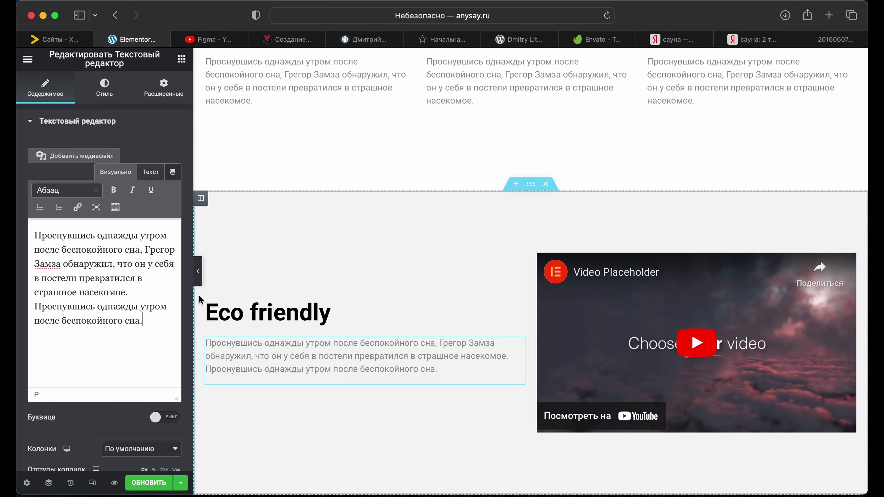
{"action": "left_click", "coordinate": [197, 272]}
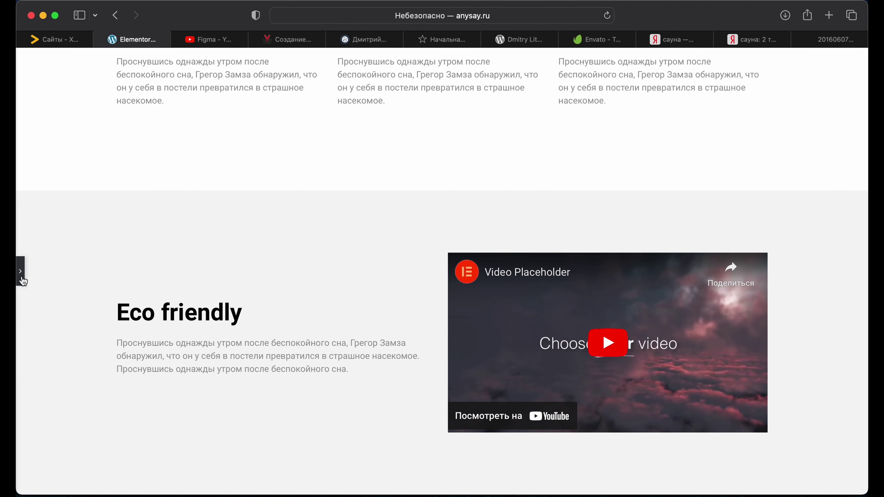
{"action": "left_click", "coordinate": [18, 270]}
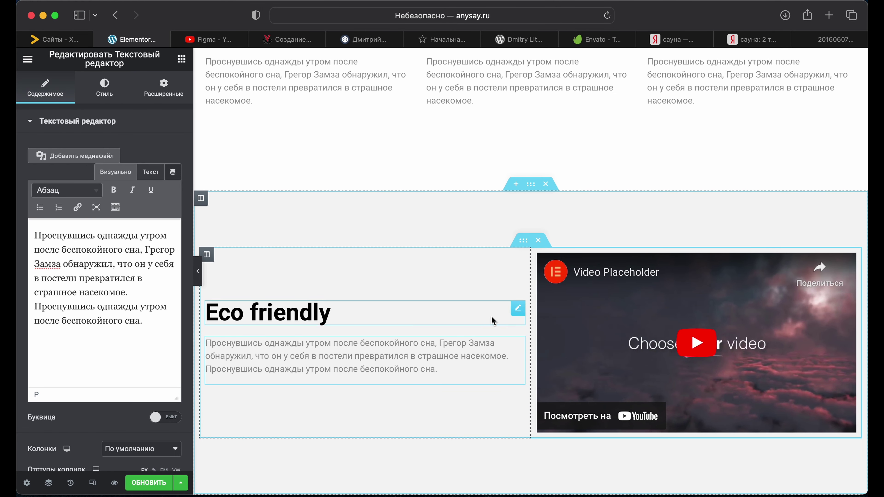
{"action": "left_click", "coordinate": [523, 244]}
Set the row's column gap to Широчайшие, the widest option, and preview it
{"action": "left_click", "coordinate": [51, 98]}
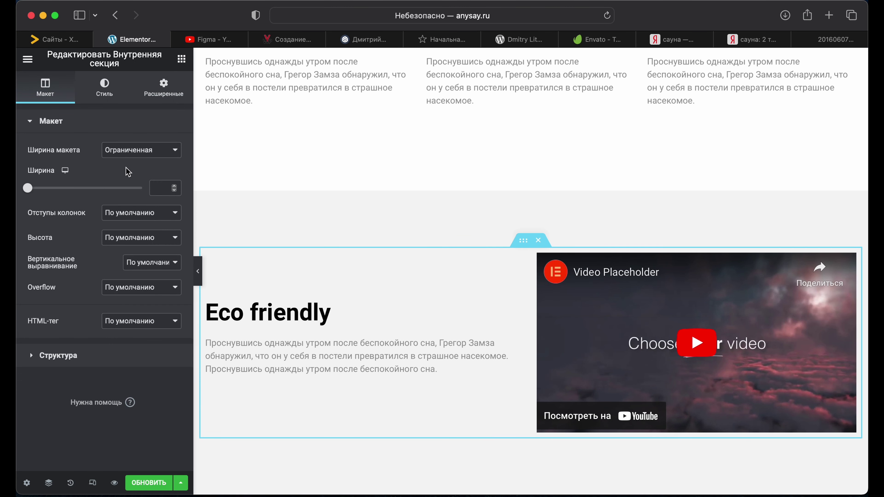
{"action": "left_click", "coordinate": [113, 217]}
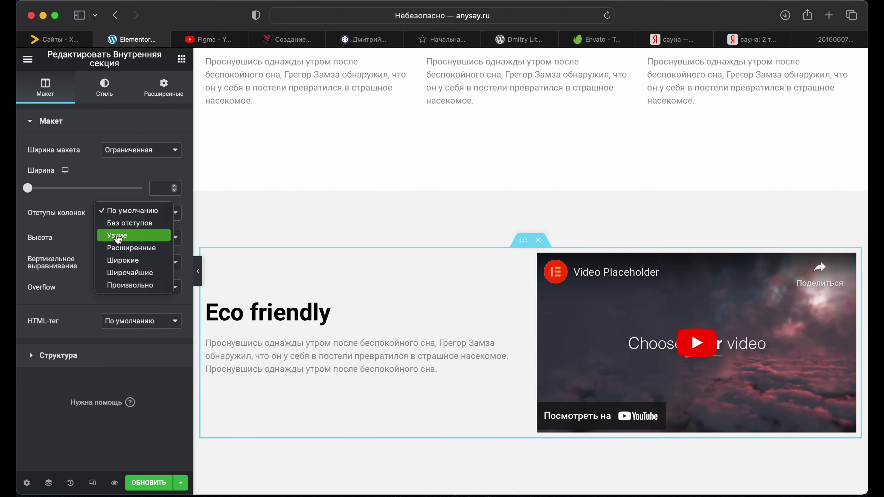
{"action": "left_click", "coordinate": [122, 250]}
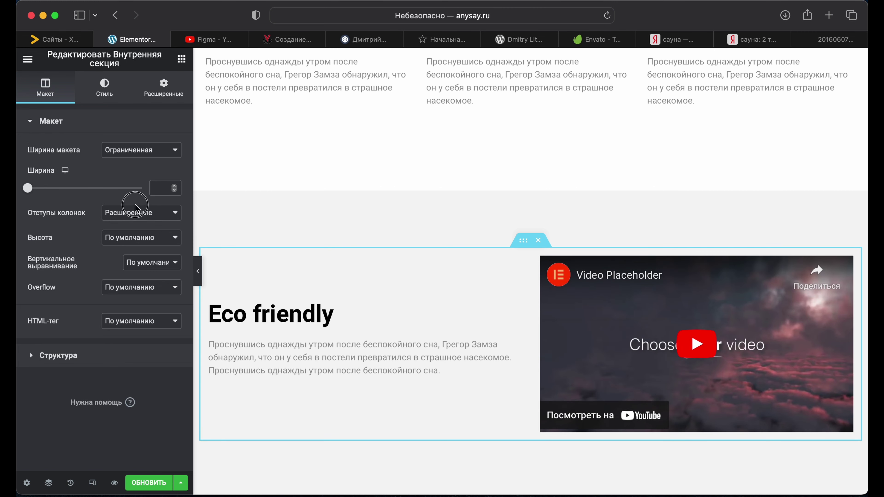
{"action": "left_click", "coordinate": [136, 208]}
{"action": "left_click", "coordinate": [137, 231]}
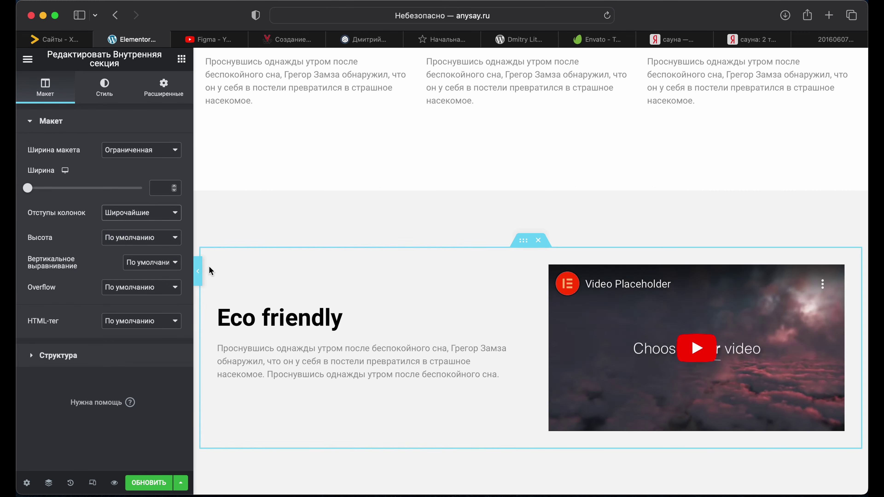
{"action": "left_click", "coordinate": [201, 273]}
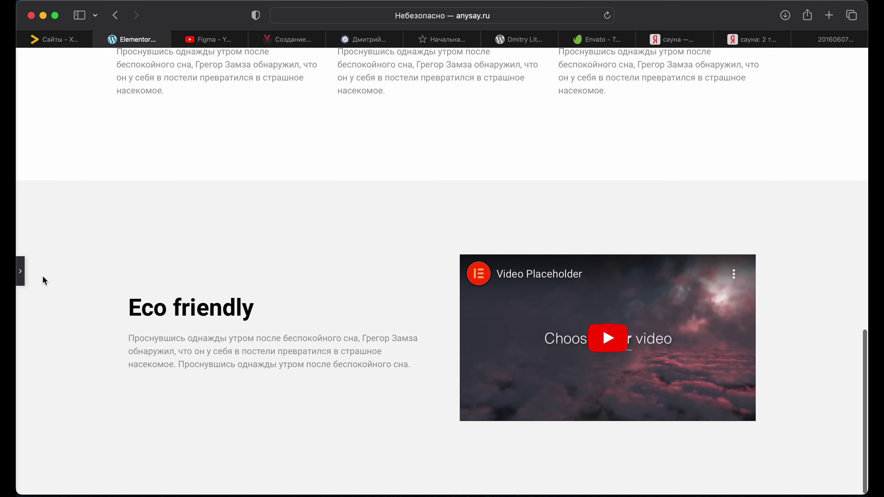
{"action": "left_click", "coordinate": [23, 275]}
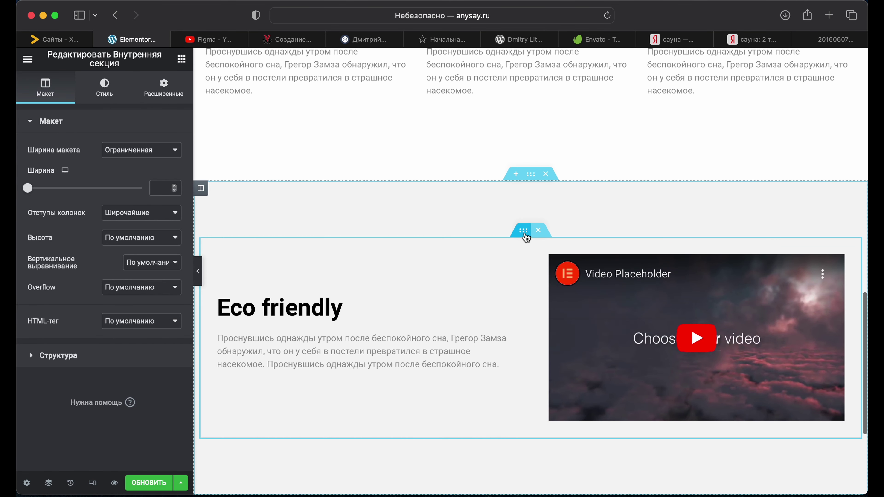
Duplicate the Eco friendly text-and-video row and preview a 25 px margin on the copy
{"action": "right_click", "coordinate": [525, 238]}
{"action": "left_click", "coordinate": [538, 258]}
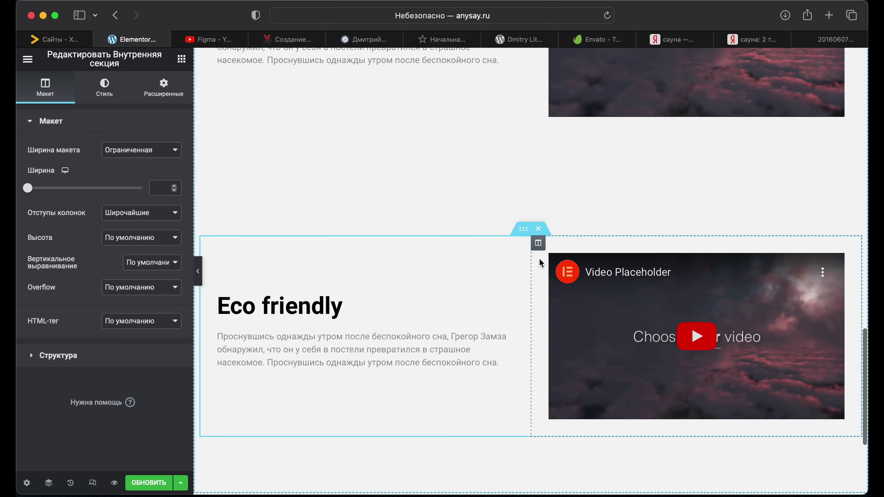
{"action": "left_click", "coordinate": [170, 96]}
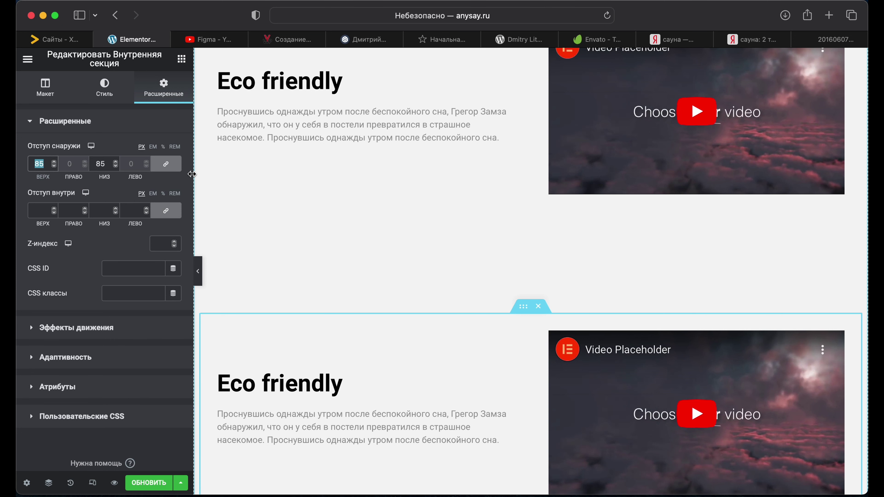
{"action": "type", "text": "25"}
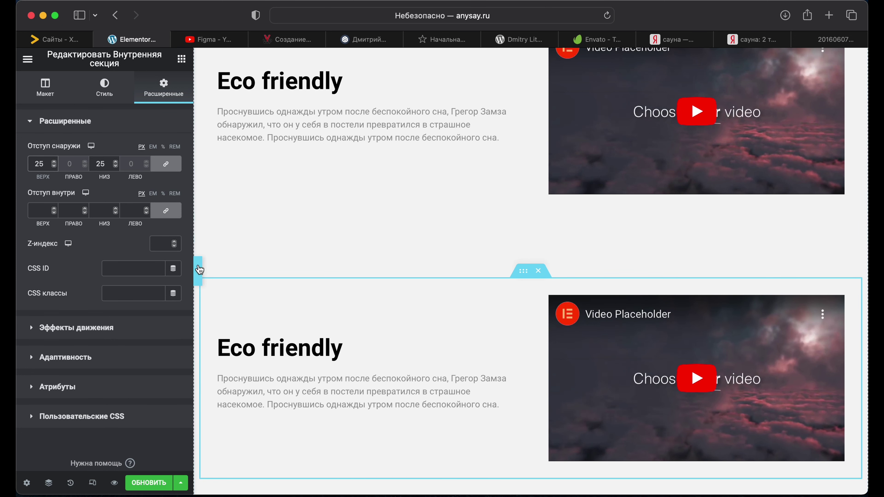
{"action": "left_click", "coordinate": [197, 271]}
{"action": "scroll", "coordinate": [197, 264], "scroll_direction": "up", "scroll_amount": 2}
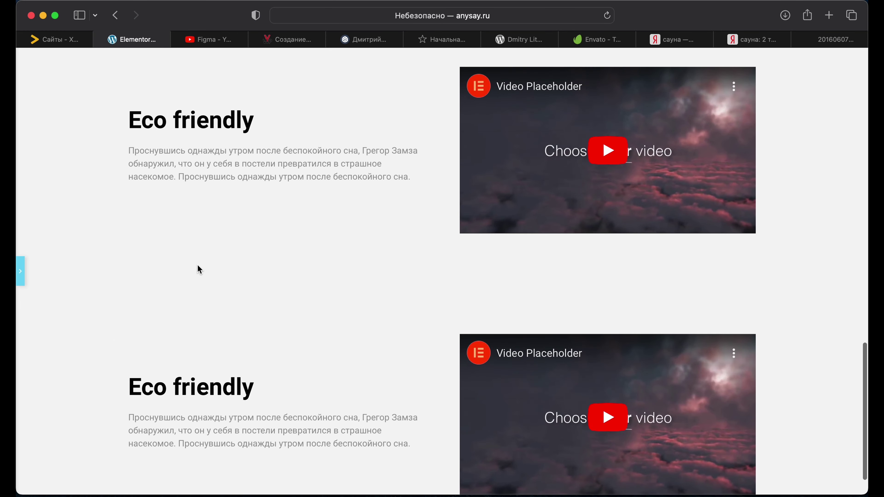
{"action": "scroll", "coordinate": [156, 270], "scroll_direction": "down", "scroll_amount": 2}
Change the duplicated row's linked outer margin to 45 px top and bottom
{"action": "left_click", "coordinate": [25, 282]}
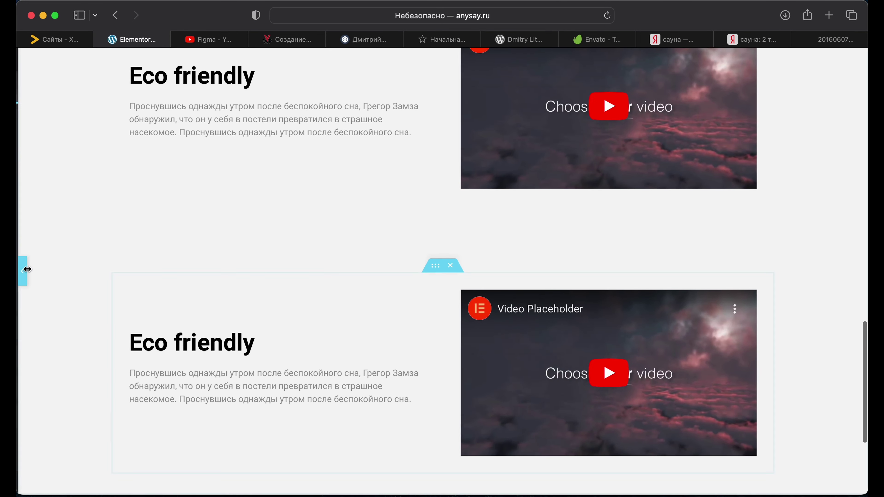
{"action": "left_click_drag", "start_coordinate": [45, 163], "coordinate": [17, 163]}
{"action": "type", "text": "45"}
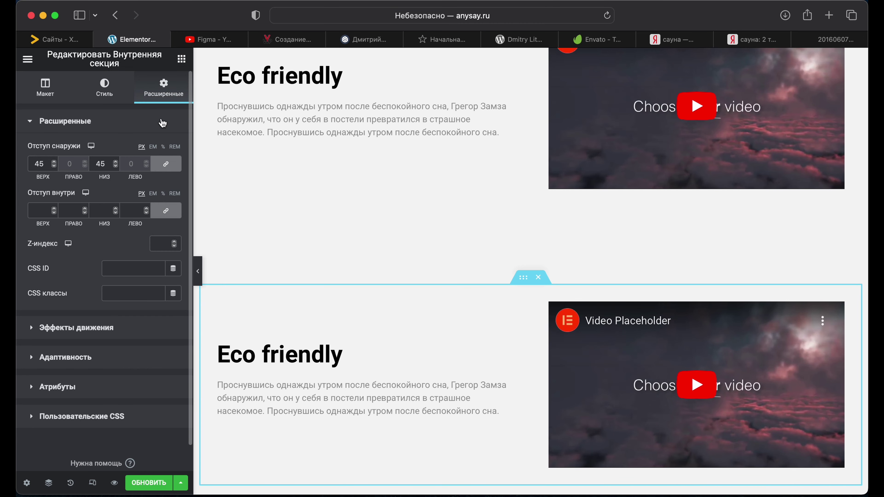
{"action": "scroll", "coordinate": [535, 300], "scroll_direction": "down", "scroll_amount": 2}
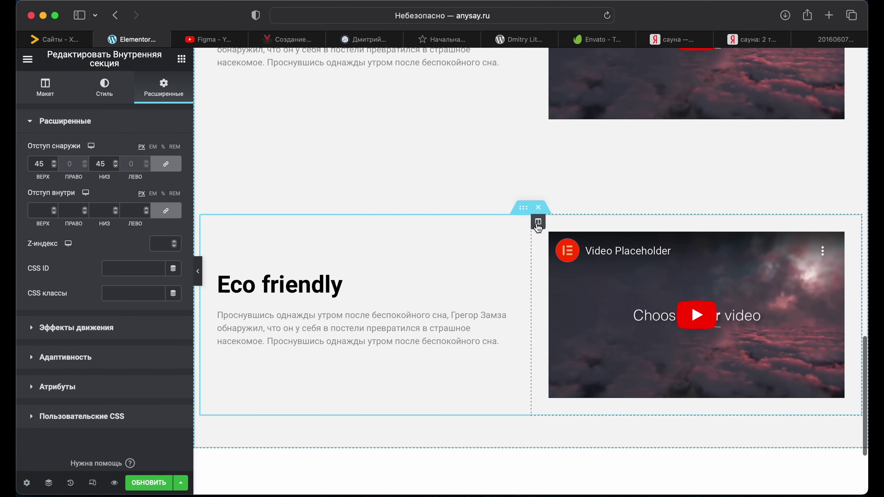
Move the duplicated row's video column left of the Eco friendly text and preview the mirrored row
{"action": "left_click_drag", "start_coordinate": [538, 228], "coordinate": [206, 261]}
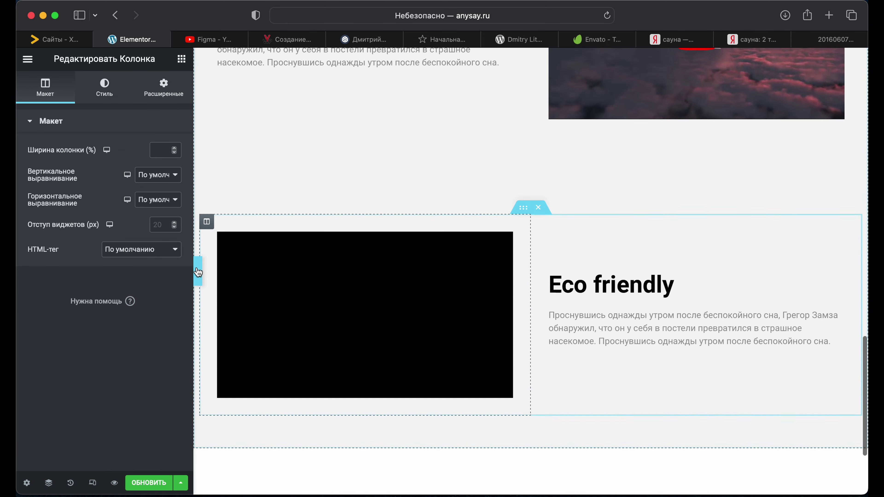
{"action": "left_click", "coordinate": [198, 272]}
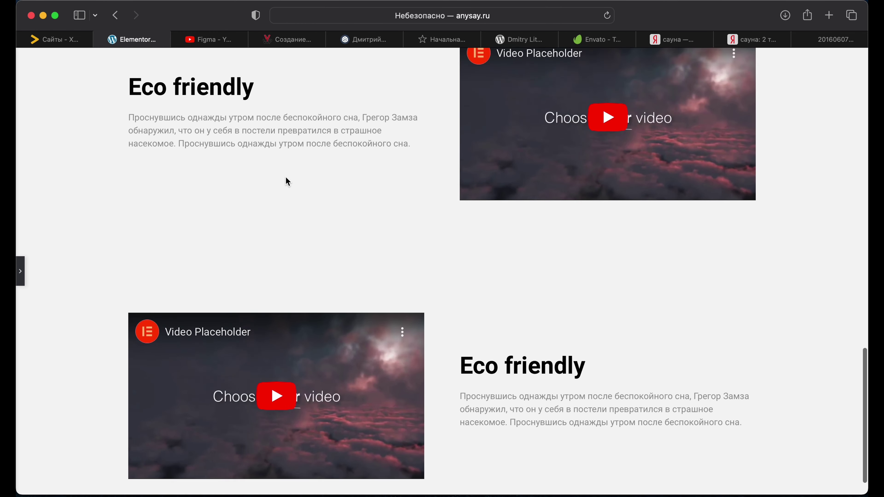
{"action": "left_click", "coordinate": [21, 282]}
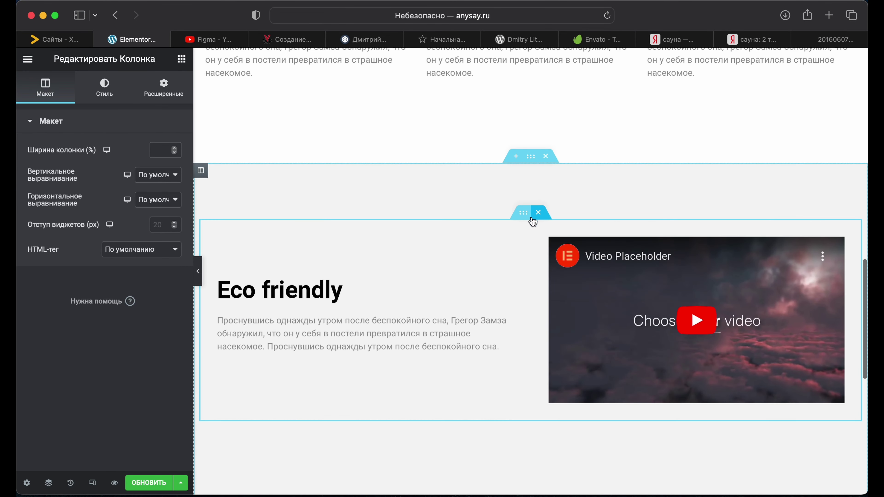
{"action": "left_click", "coordinate": [531, 219]}
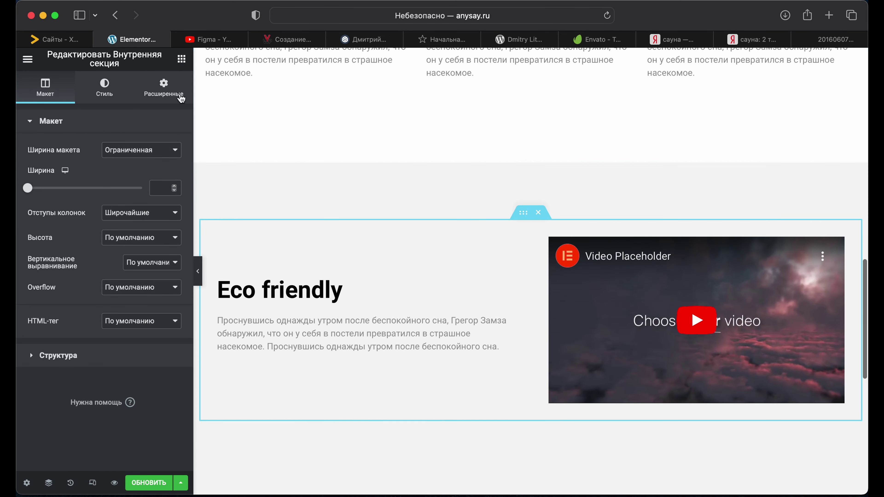
Set the first Eco friendly row's bottom margin to 40 px
{"action": "left_click", "coordinate": [164, 89]}
{"action": "left_click", "coordinate": [102, 163]}
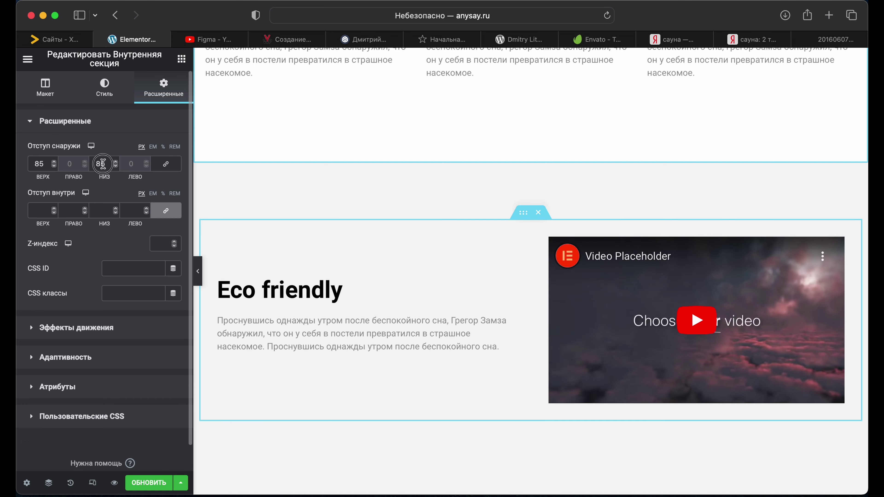
{"action": "type", "text": "226"}
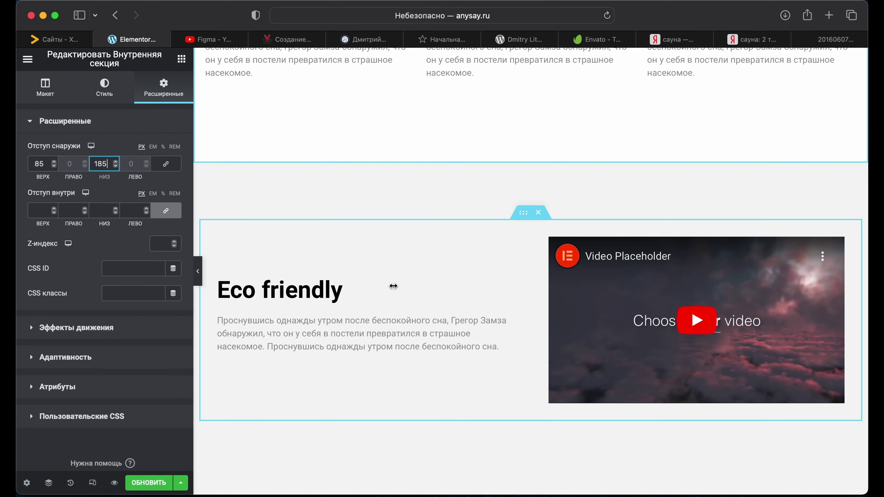
{"action": "scroll", "coordinate": [509, 326], "scroll_direction": "down", "scroll_amount": 5}
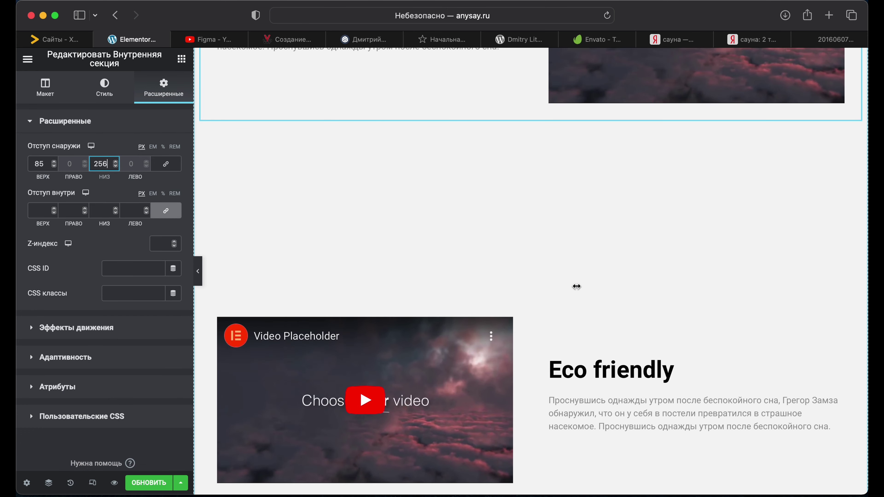
{"action": "key", "text": "BackSpace"}
{"action": "key", "text": "BackSpace"}
{"action": "key", "text": "BackSpace"}
{"action": "type", "text": "111"}
{"action": "left_click_drag", "start_coordinate": [155, 181], "coordinate": [102, 162]}
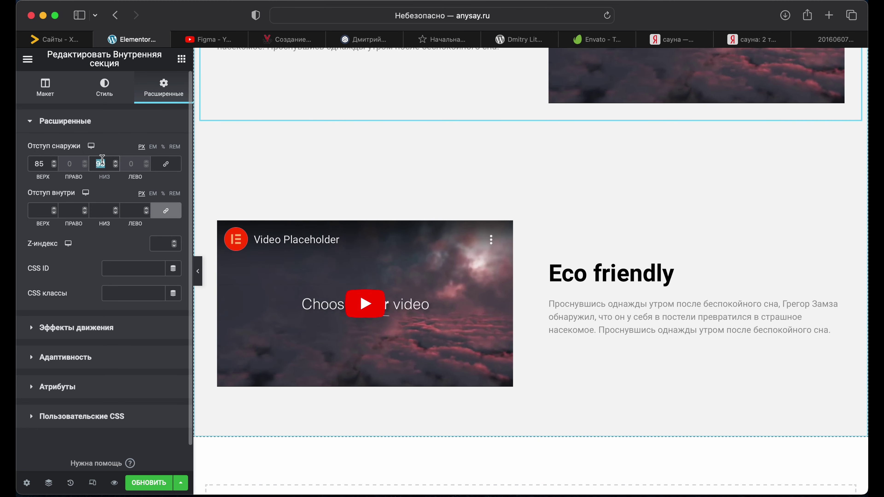
{"action": "type", "text": "40"}
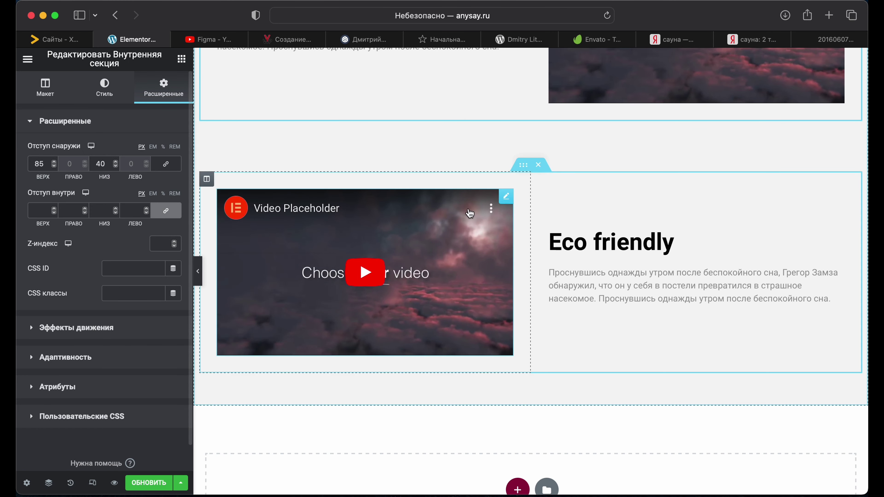
Give the video-first row 40 px top and bottom margins
{"action": "left_click", "coordinate": [371, 174]}
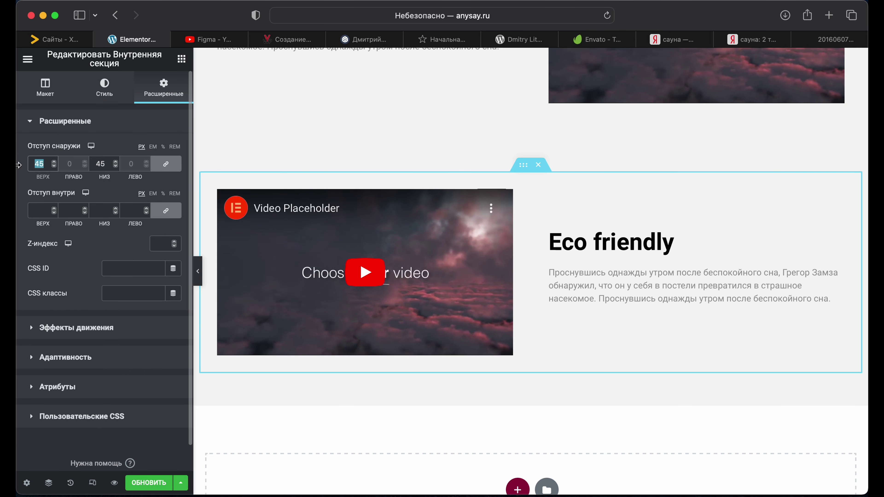
{"action": "type", "text": "40"}
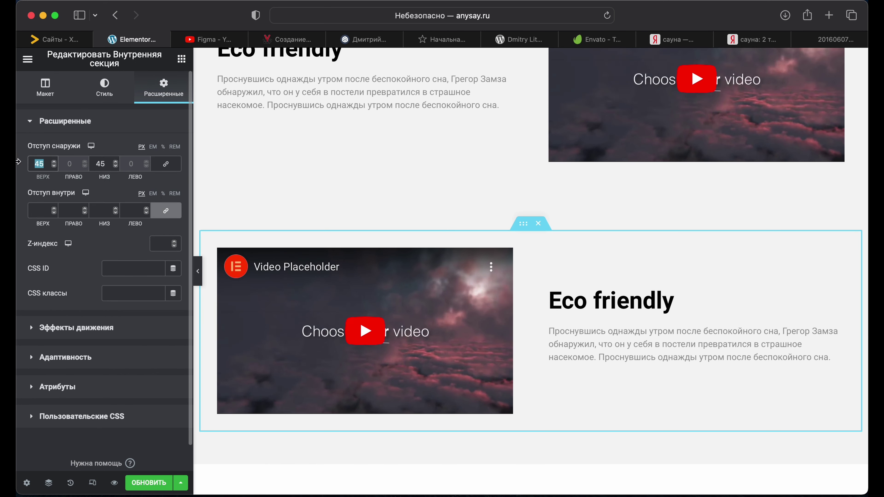
{"action": "double_click", "coordinate": [105, 163]}
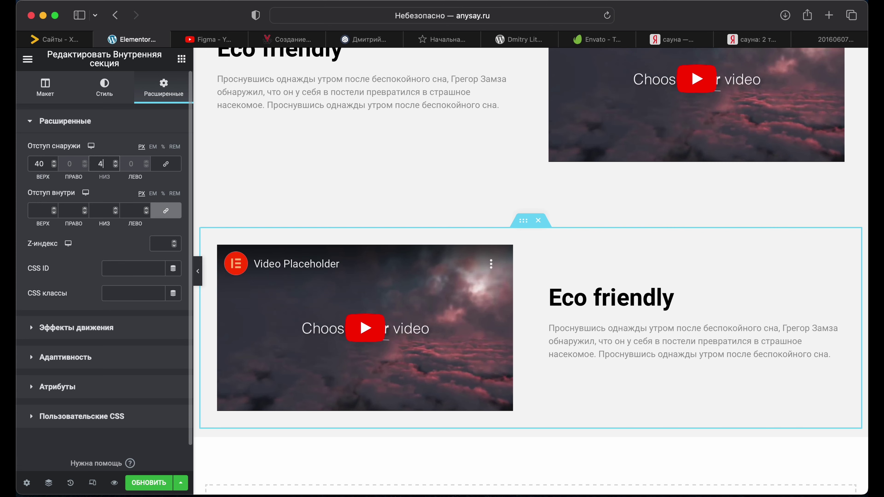
{"action": "type", "text": "40"}
{"action": "scroll", "coordinate": [514, 268], "scroll_direction": "up", "scroll_amount": 5}
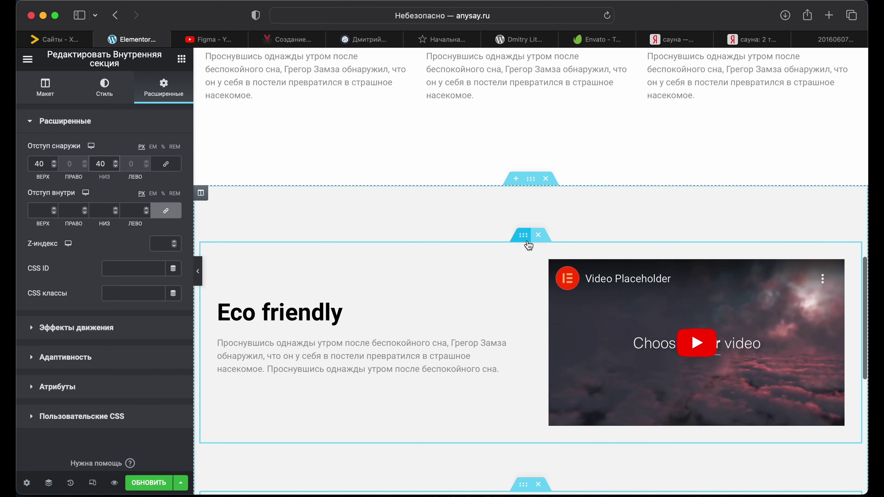
Duplicate the video-first row and move the copy's video column to the right of its text
{"action": "right_click", "coordinate": [523, 240]}
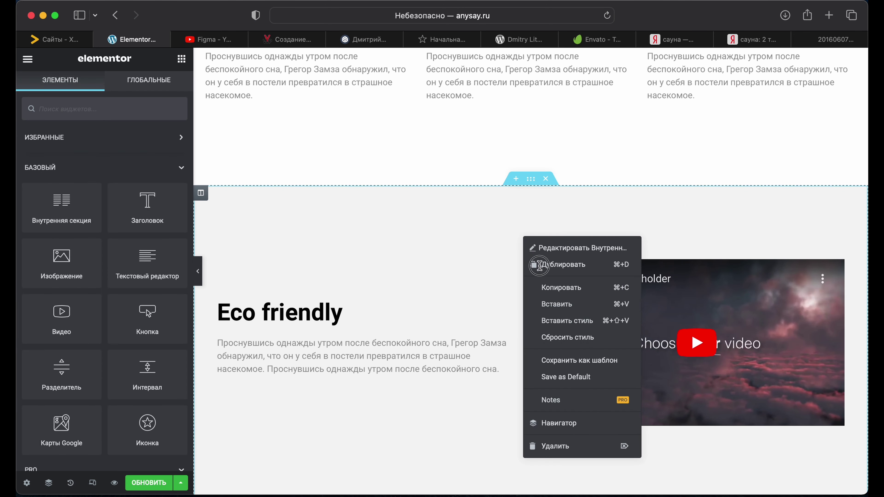
{"action": "left_click", "coordinate": [449, 310]}
{"action": "scroll", "coordinate": [450, 309], "scroll_direction": "down", "scroll_amount": 10}
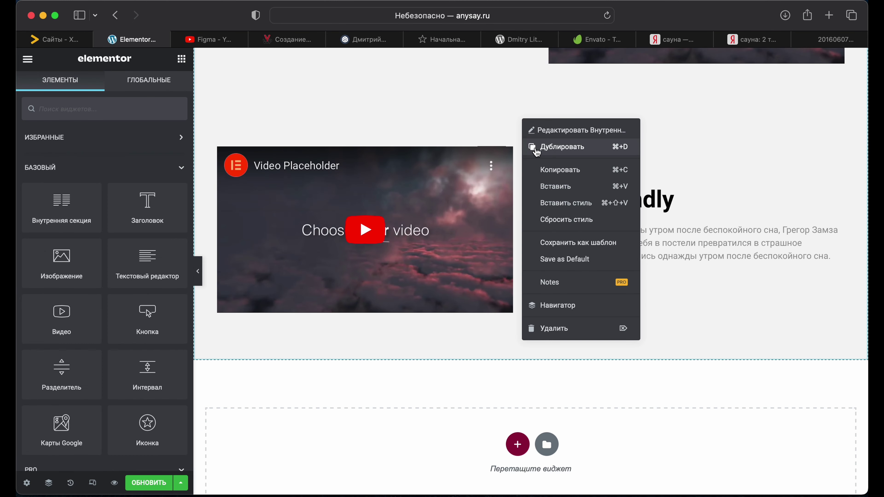
{"action": "left_click", "coordinate": [533, 146]}
{"action": "scroll", "coordinate": [487, 216], "scroll_direction": "down", "scroll_amount": 4}
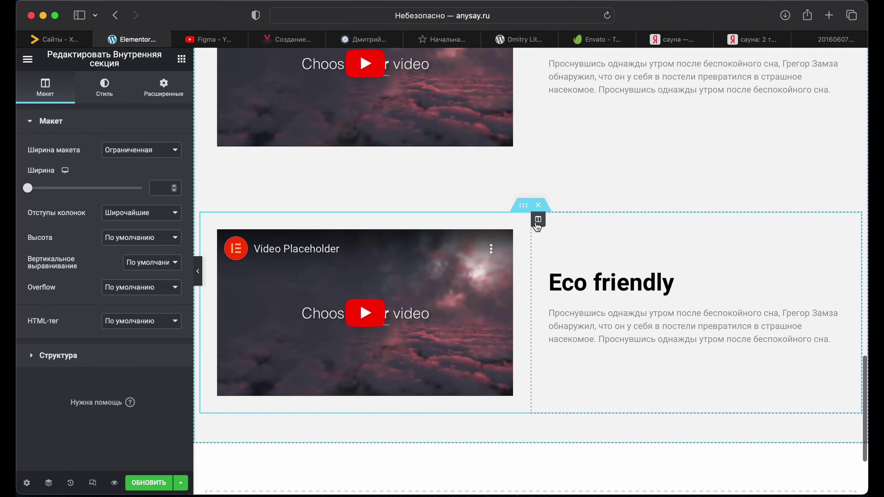
{"action": "left_click_drag", "start_coordinate": [538, 227], "coordinate": [255, 257]}
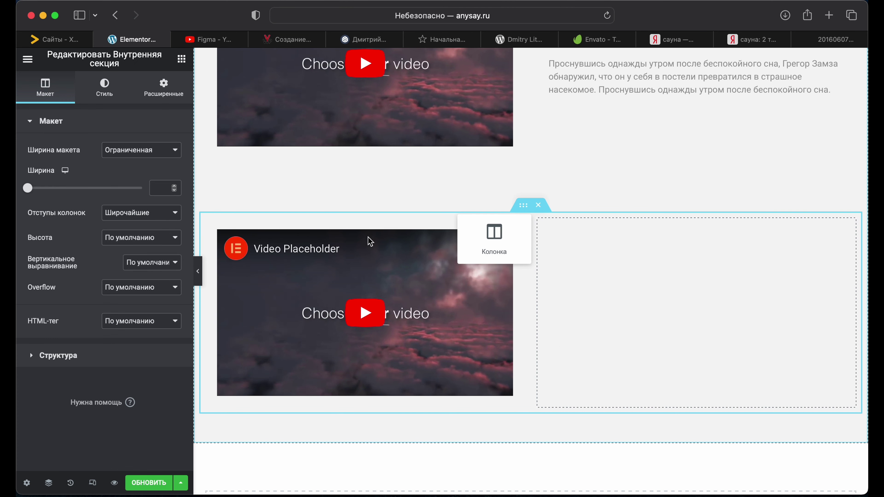
{"action": "left_click_drag", "start_coordinate": [370, 241], "coordinate": [336, 211]}
{"action": "left_click_drag", "start_coordinate": [206, 218], "coordinate": [657, 263]}
{"action": "left_click", "coordinate": [198, 271]}
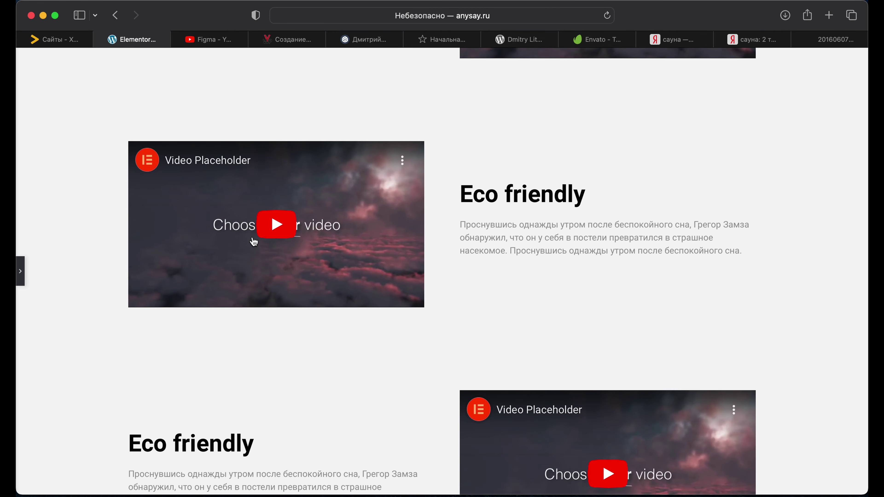
Preview the page, checking the hero heading 'Сауны по лучшим ценам' and its paragraph text
{"action": "scroll", "coordinate": [254, 242], "scroll_direction": "down", "scroll_amount": 10}
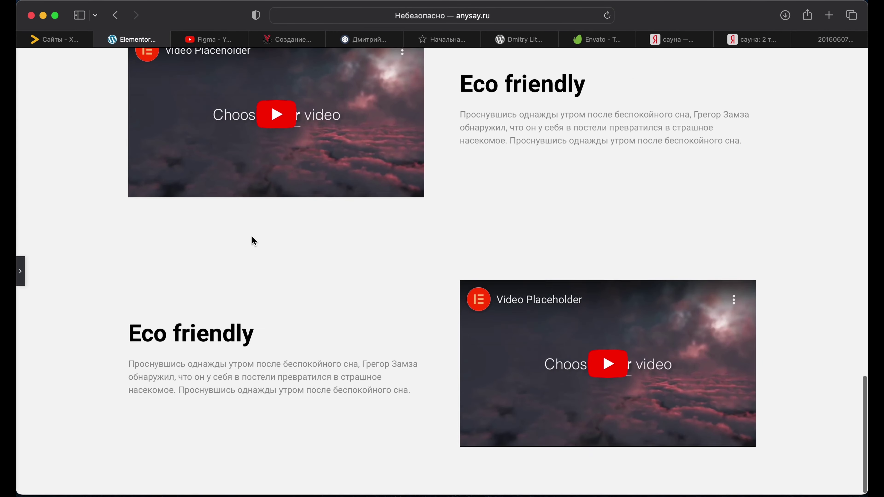
{"action": "scroll", "coordinate": [252, 236], "scroll_direction": "down", "scroll_amount": 10}
{"action": "scroll", "coordinate": [251, 236], "scroll_direction": "up", "scroll_amount": 6}
{"action": "scroll", "coordinate": [252, 240], "scroll_direction": "down", "scroll_amount": 4}
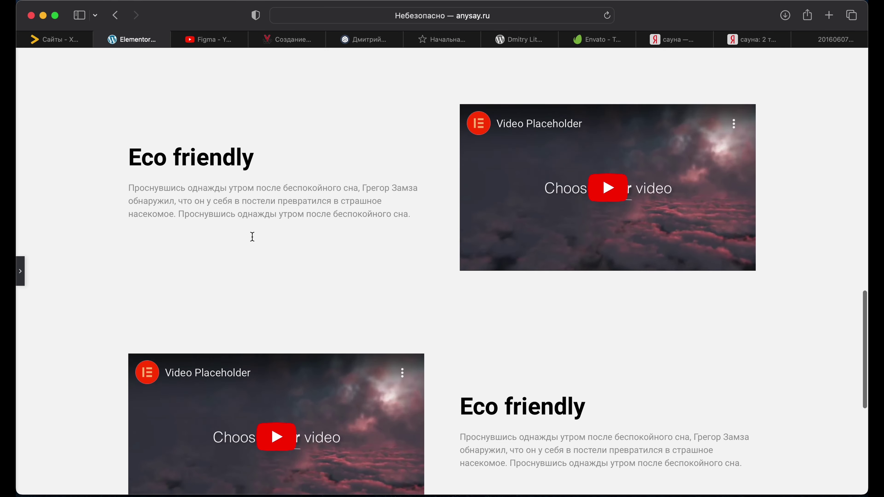
{"action": "scroll", "coordinate": [252, 237], "scroll_direction": "down", "scroll_amount": 10}
{"action": "scroll", "coordinate": [251, 237], "scroll_direction": "up", "scroll_amount": 9}
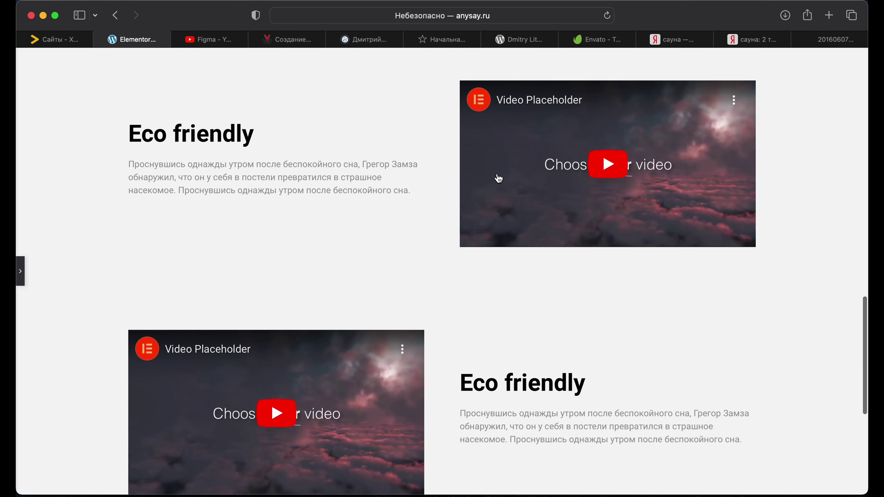
{"action": "scroll", "coordinate": [499, 179], "scroll_direction": "up", "scroll_amount": 3}
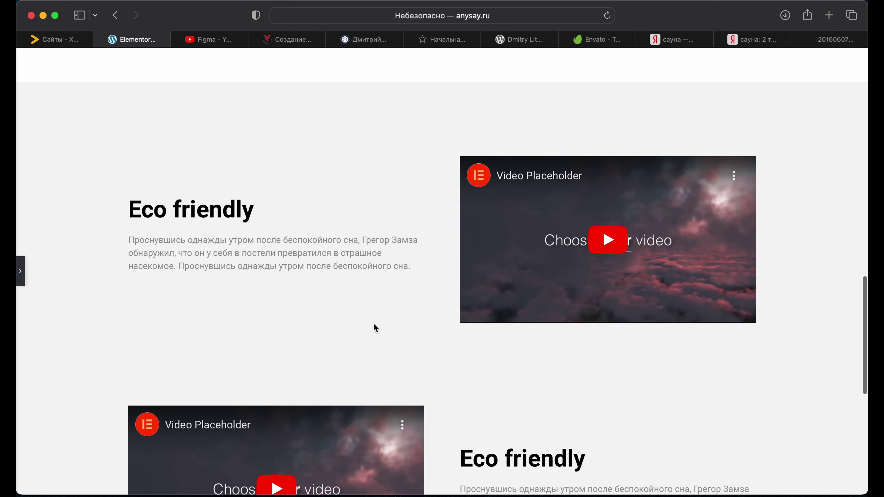
{"action": "scroll", "coordinate": [479, 331], "scroll_direction": "down", "scroll_amount": 10}
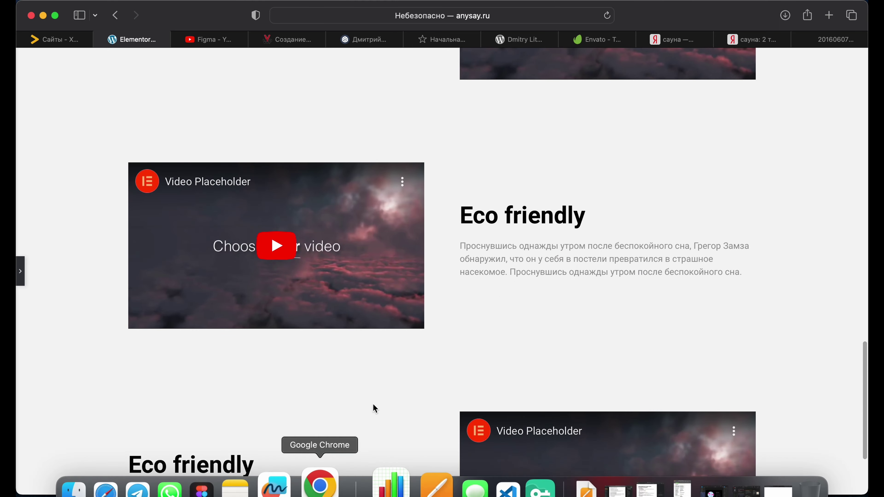
{"action": "scroll", "coordinate": [396, 365], "scroll_direction": "down", "scroll_amount": 5}
{"action": "scroll", "coordinate": [400, 366], "scroll_direction": "up", "scroll_amount": 15}
{"action": "scroll", "coordinate": [399, 365], "scroll_direction": "up", "scroll_amount": 4}
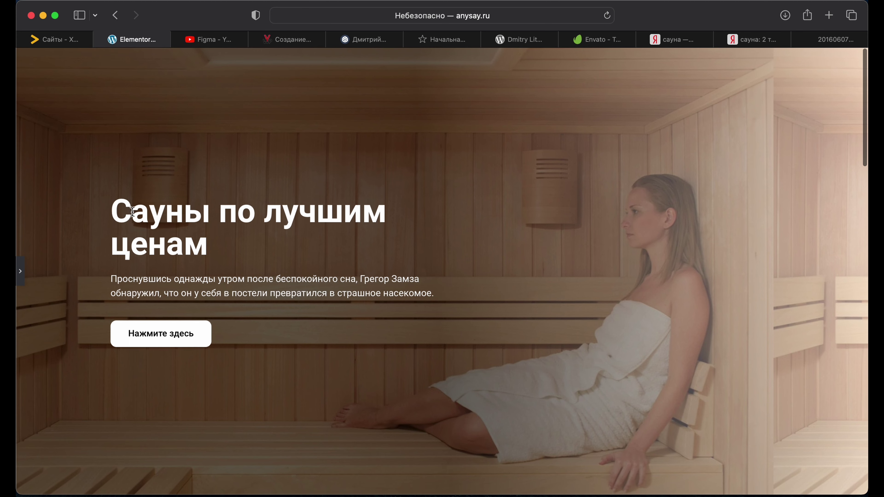
{"action": "left_click_drag", "start_coordinate": [115, 210], "coordinate": [257, 257]}
{"action": "left_click", "coordinate": [112, 224]}
{"action": "left_click_drag", "start_coordinate": [112, 225], "coordinate": [225, 251]}
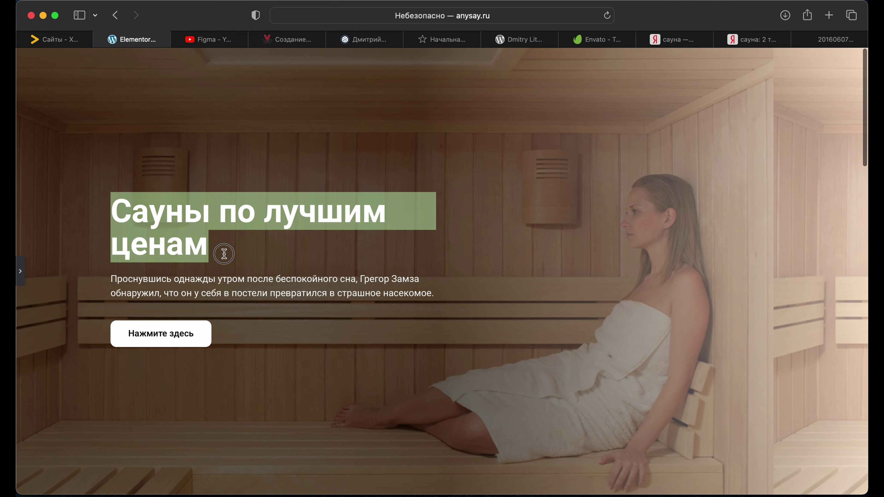
{"action": "left_click", "coordinate": [231, 262]}
{"action": "left_click", "coordinate": [294, 317]}
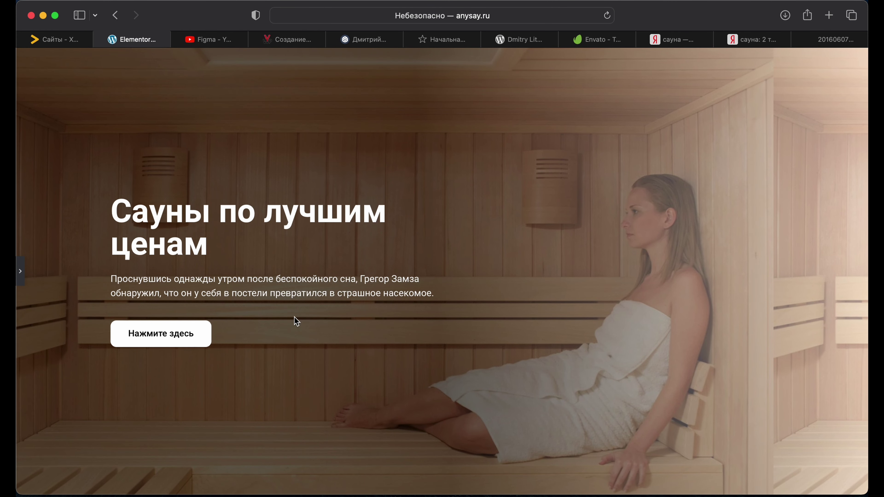
{"action": "left_click_drag", "start_coordinate": [116, 277], "coordinate": [352, 306]}
{"action": "left_click", "coordinate": [352, 306]}
{"action": "left_click_drag", "start_coordinate": [461, 294], "coordinate": [185, 276]}
{"action": "left_click", "coordinate": [118, 277]}
{"action": "left_click_drag", "start_coordinate": [118, 277], "coordinate": [457, 280]}
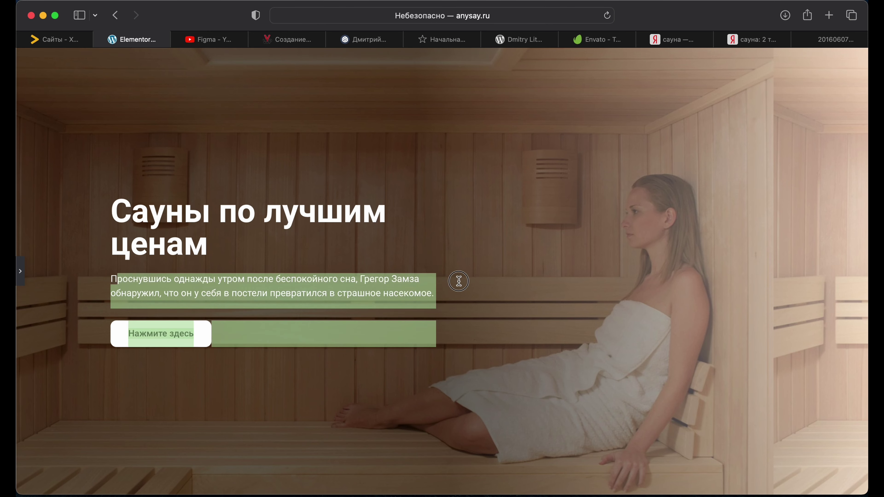
{"action": "left_click", "coordinate": [457, 282]}
Switch the panel to the widget list, then preview the three alternating Eco friendly rows again
{"action": "left_click", "coordinate": [21, 272]}
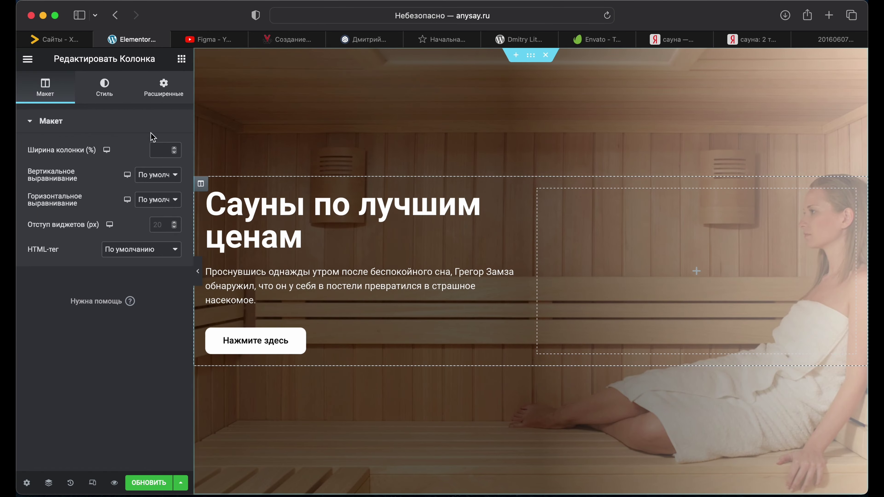
{"action": "left_click", "coordinate": [182, 59]}
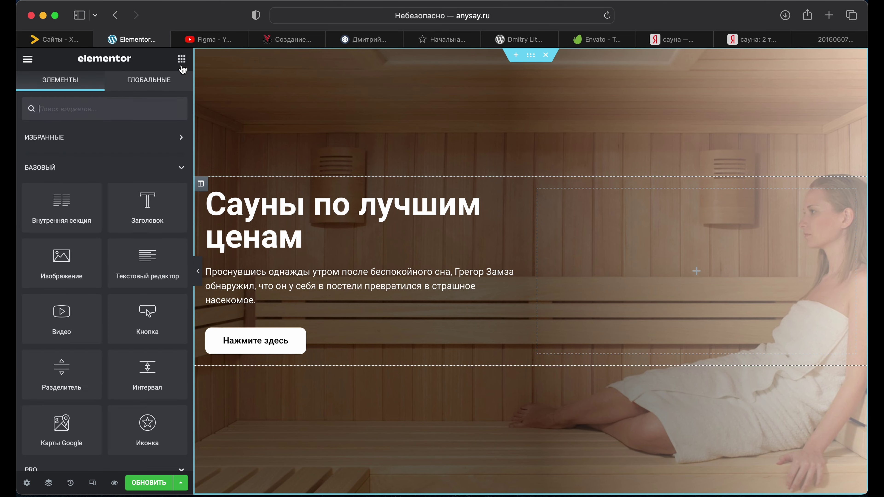
{"action": "left_click", "coordinate": [197, 272]}
{"action": "scroll", "coordinate": [303, 258], "scroll_direction": "down", "scroll_amount": 10}
{"action": "scroll", "coordinate": [306, 260], "scroll_direction": "down", "scroll_amount": 2}
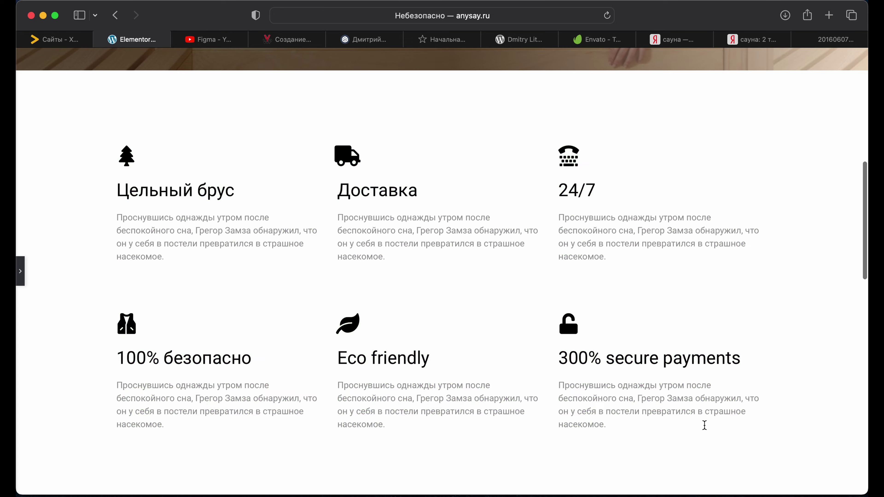
{"action": "scroll", "coordinate": [704, 424], "scroll_direction": "down", "scroll_amount": 7}
{"action": "scroll", "coordinate": [704, 424], "scroll_direction": "down", "scroll_amount": 8}
{"action": "scroll", "coordinate": [304, 162], "scroll_direction": "up", "scroll_amount": 3}
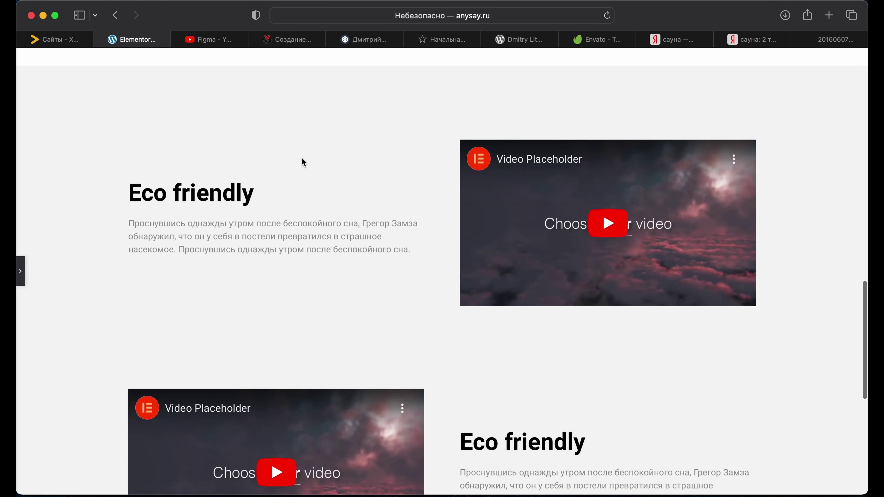
{"action": "left_click_drag", "start_coordinate": [129, 188], "coordinate": [414, 253]}
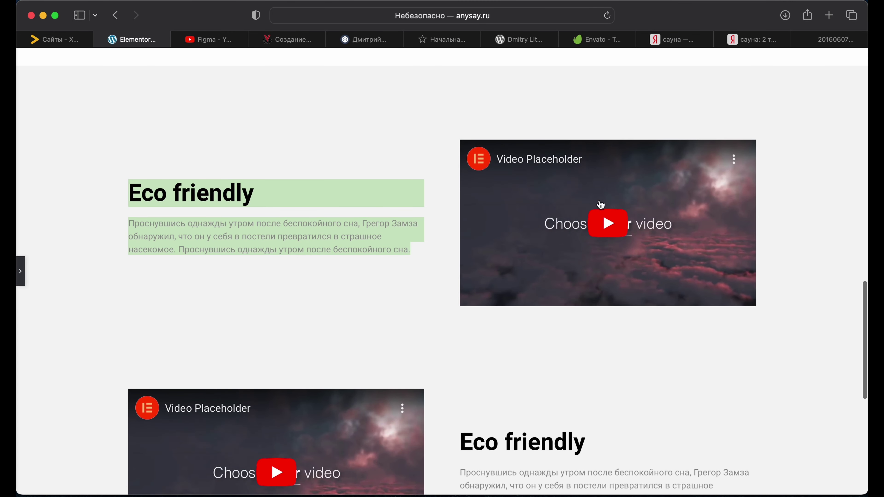
{"action": "left_click", "coordinate": [568, 115]}
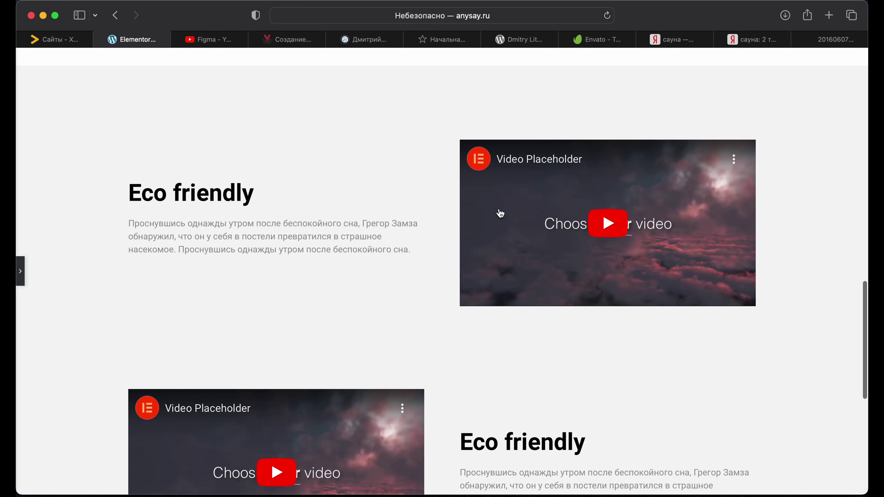
{"action": "scroll", "coordinate": [365, 282], "scroll_direction": "down", "scroll_amount": 4}
{"action": "scroll", "coordinate": [368, 285], "scroll_direction": "down", "scroll_amount": 7}
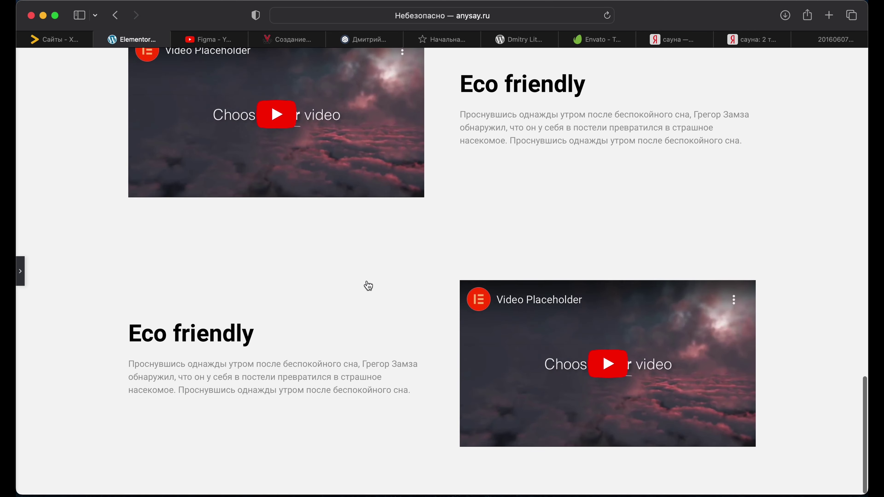
{"action": "scroll", "coordinate": [292, 214], "scroll_direction": "up", "scroll_amount": 10}
{"action": "scroll", "coordinate": [292, 214], "scroll_direction": "up", "scroll_amount": 10}
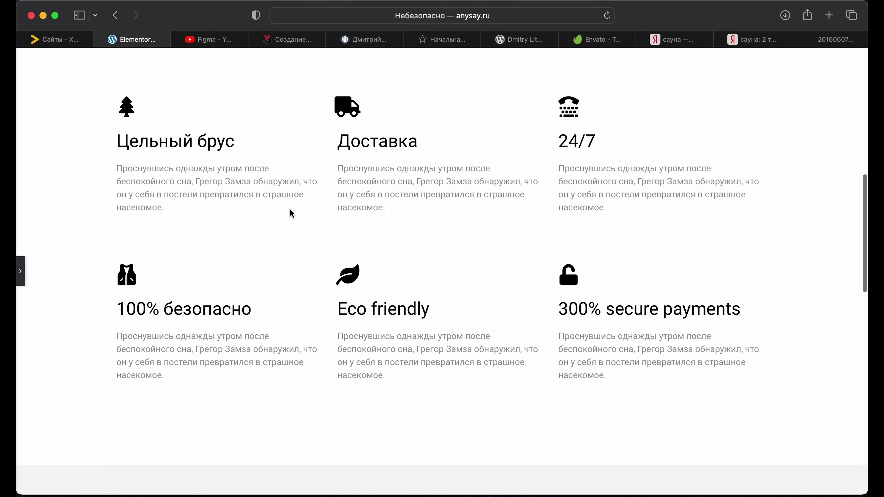
{"action": "scroll", "coordinate": [291, 212], "scroll_direction": "down", "scroll_amount": 15}
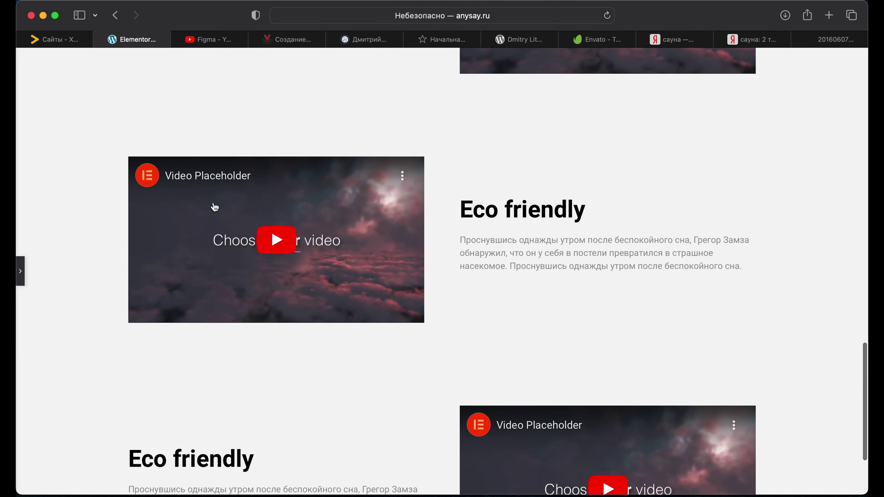
{"action": "scroll", "coordinate": [214, 207], "scroll_direction": "down", "scroll_amount": 4}
Add a single-column section below the grey Eco friendly rows and show the widget list
{"action": "left_click", "coordinate": [22, 265]}
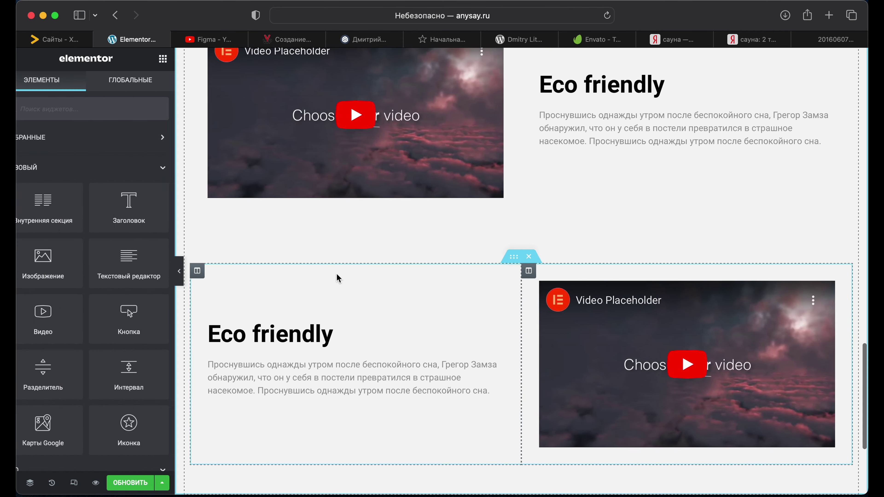
{"action": "scroll", "coordinate": [339, 276], "scroll_direction": "down", "scroll_amount": 5}
{"action": "left_click", "coordinate": [517, 389]}
{"action": "scroll", "coordinate": [377, 287], "scroll_direction": "down", "scroll_amount": 3}
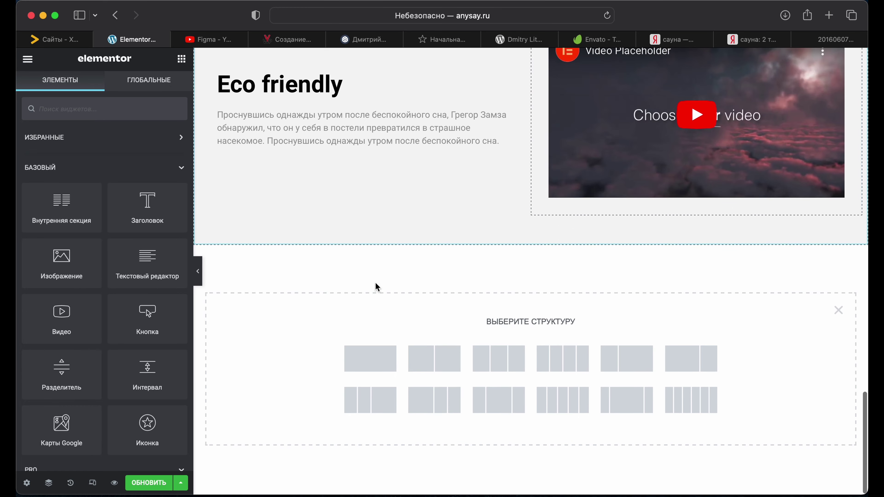
{"action": "left_click", "coordinate": [366, 362]}
{"action": "left_click", "coordinate": [298, 298]}
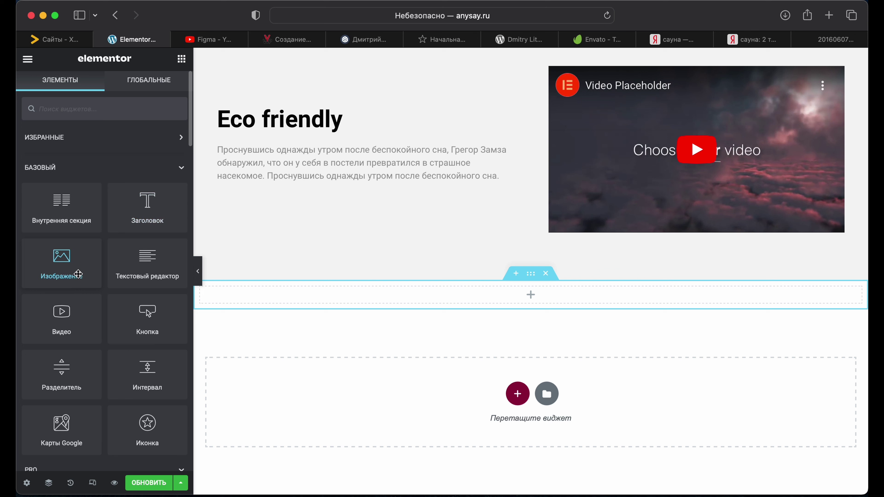
{"action": "scroll", "coordinate": [54, 328], "scroll_direction": "down", "scroll_amount": 5}
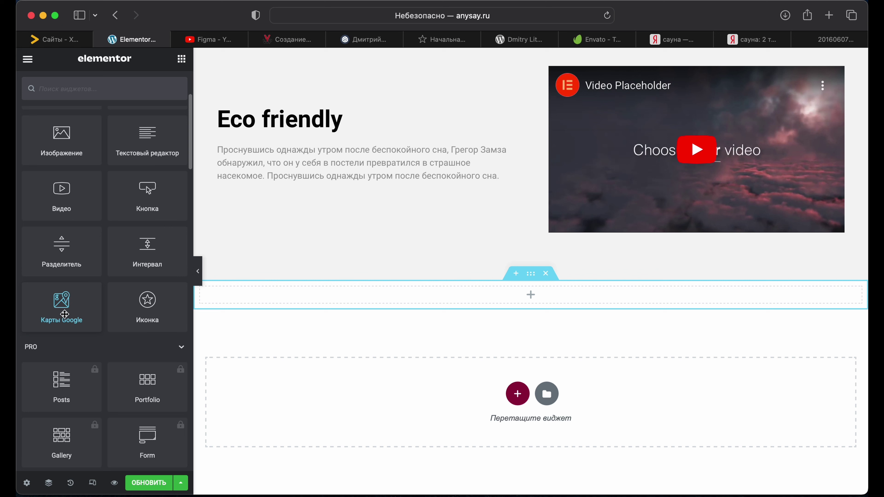
Try placing a heading in the empty section below the Eco friendly block
{"action": "scroll", "coordinate": [152, 176], "scroll_direction": "up", "scroll_amount": 5}
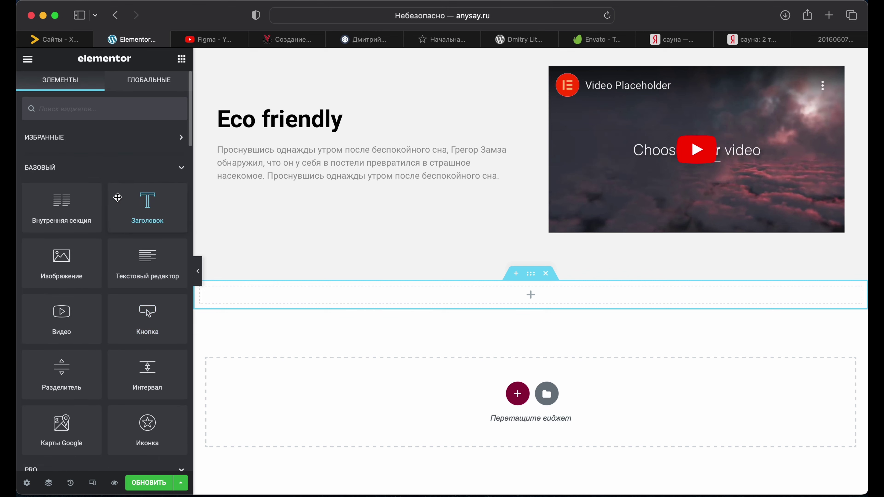
{"action": "left_click_drag", "start_coordinate": [117, 197], "coordinate": [365, 247]}
{"action": "left_click", "coordinate": [206, 39]}
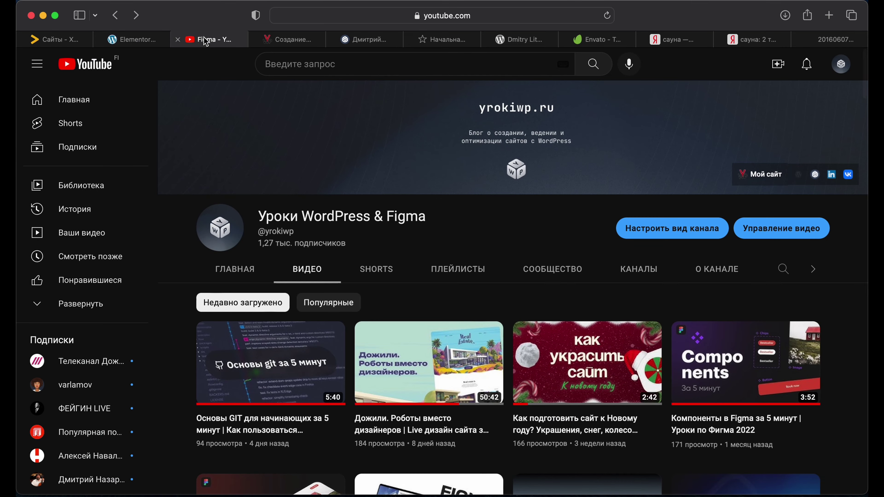
{"action": "left_click", "coordinate": [146, 40]}
{"action": "scroll", "coordinate": [332, 281], "scroll_direction": "up", "scroll_amount": 10}
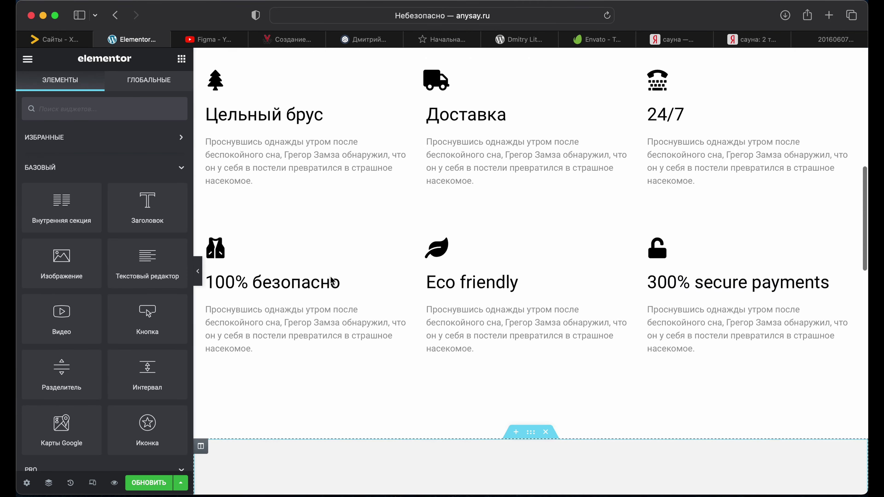
{"action": "scroll", "coordinate": [430, 164], "scroll_direction": "up", "scroll_amount": 10}
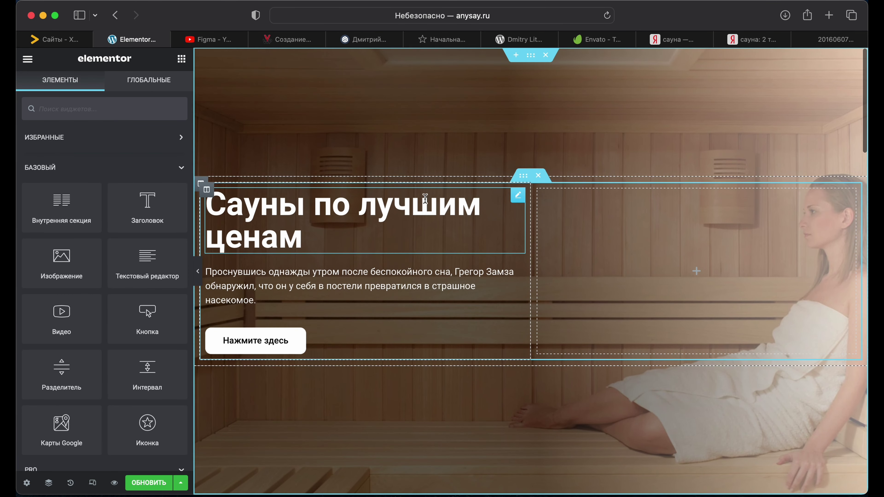
{"action": "scroll", "coordinate": [425, 199], "scroll_direction": "down", "scroll_amount": 15}
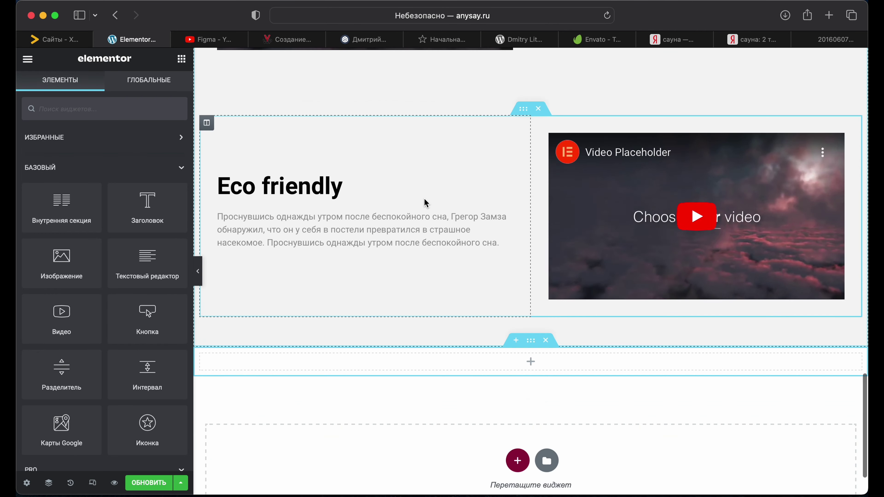
{"action": "scroll", "coordinate": [426, 203], "scroll_direction": "down", "scroll_amount": 3}
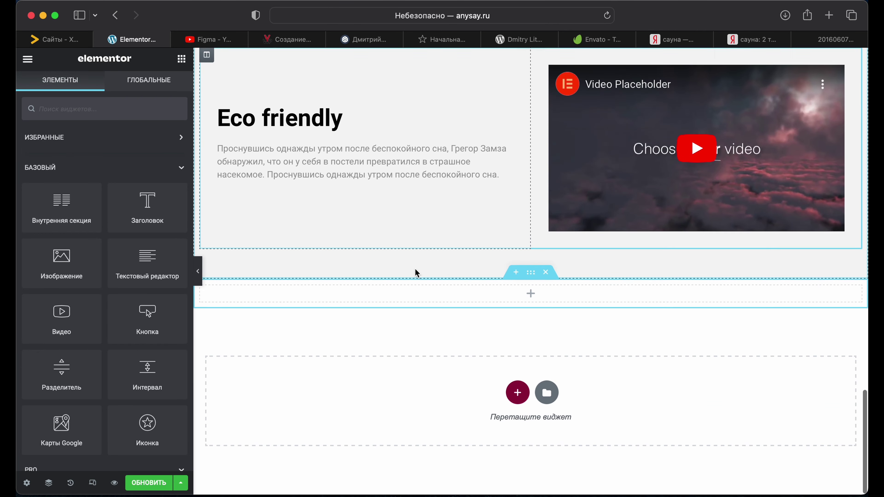
Search the widgets for 'отзыв' and drop a testimonial into the empty section
{"action": "left_click", "coordinate": [124, 103]}
{"action": "type", "text": "вид"}
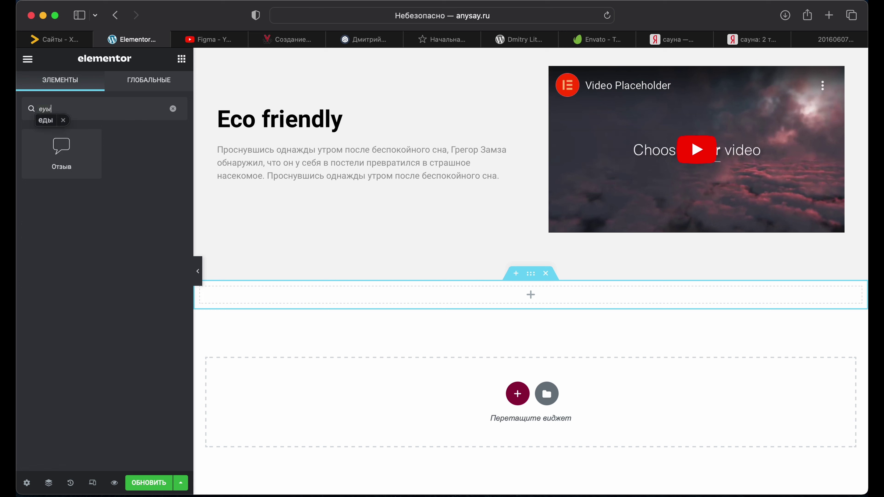
{"action": "key", "text": "BackSpace"}
{"action": "key", "text": "BackSpace"}
{"action": "key", "text": "BackSpace"}
{"action": "type", "text": "отзыв"}
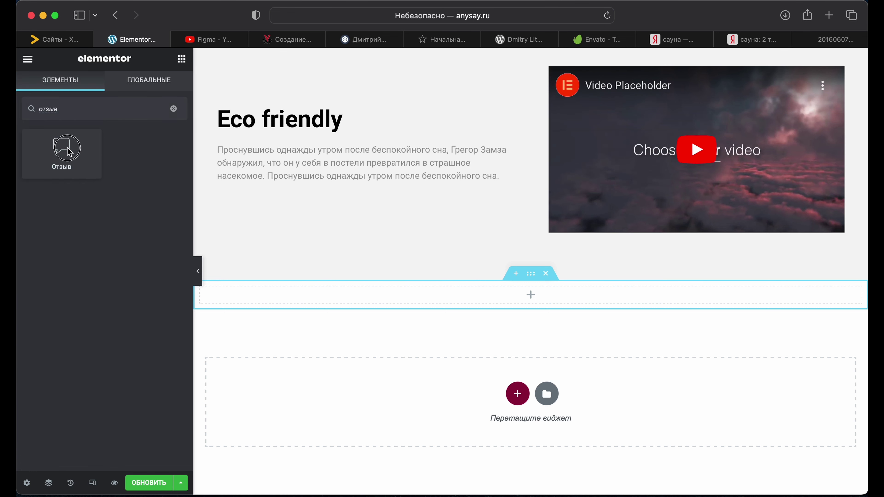
{"action": "left_click_drag", "start_coordinate": [62, 153], "coordinate": [365, 294]}
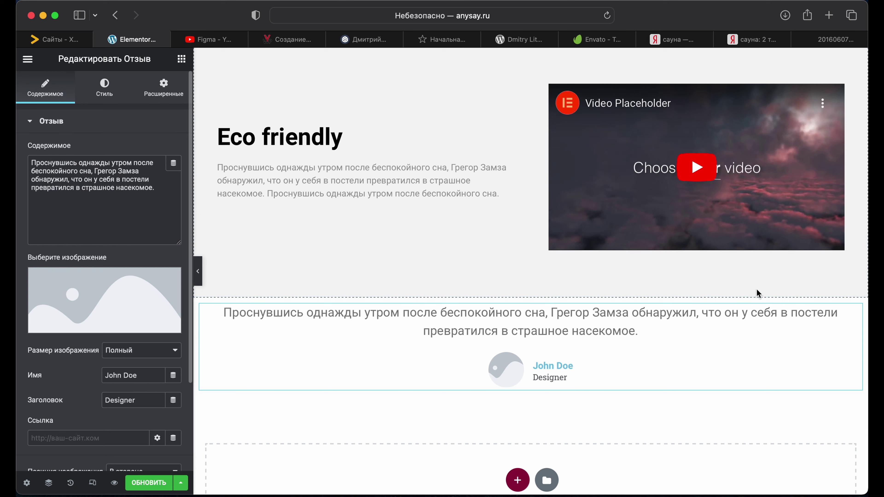
Add a two-column inner section (Внутренняя секция) above the testimonial
{"action": "left_click", "coordinate": [180, 60]}
{"action": "left_click_drag", "start_coordinate": [56, 222], "coordinate": [487, 324]}
{"action": "scroll", "coordinate": [489, 378], "scroll_direction": "down", "scroll_amount": 3}
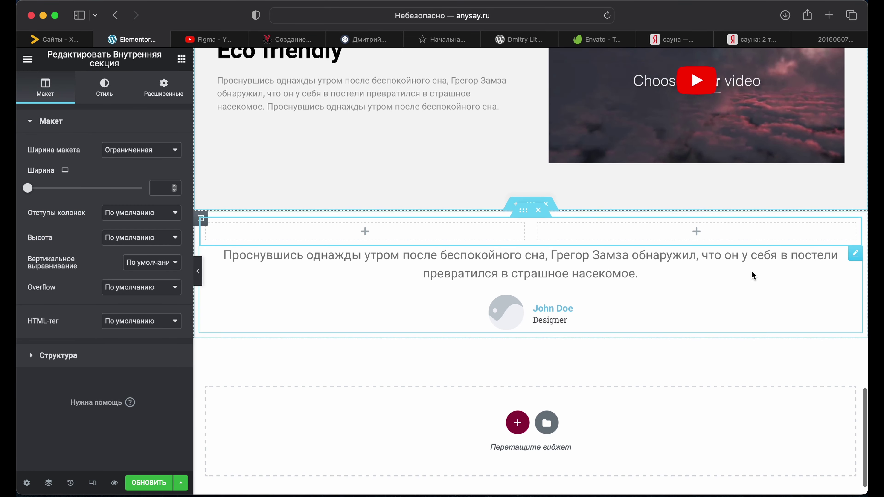
Delete the trial testimonial widget from the section
{"action": "right_click", "coordinate": [856, 259]}
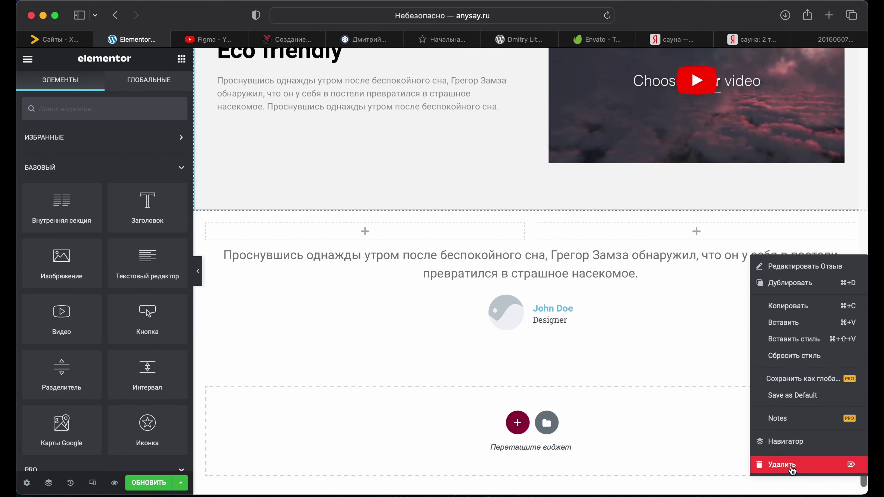
{"action": "left_click", "coordinate": [792, 470]}
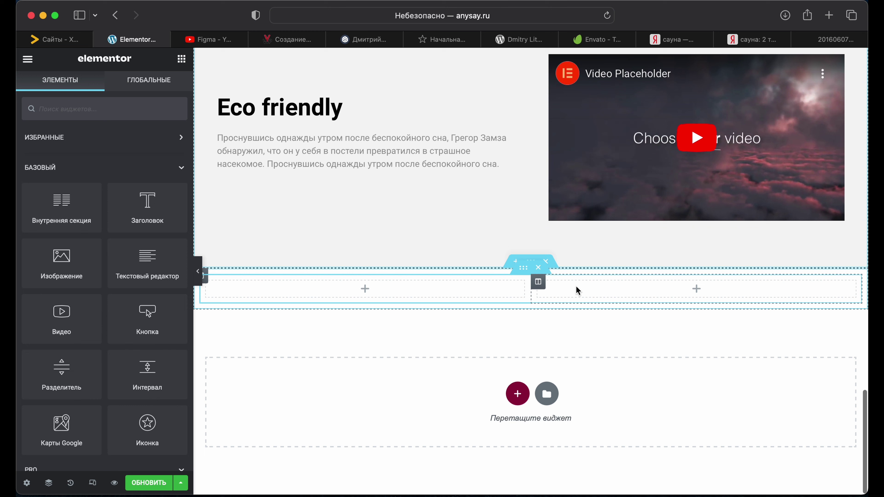
{"action": "right_click", "coordinate": [538, 282]}
Duplicate a column to make three and give the section a 400px minimum height
{"action": "left_click", "coordinate": [560, 311]}
{"action": "left_click", "coordinate": [530, 262]}
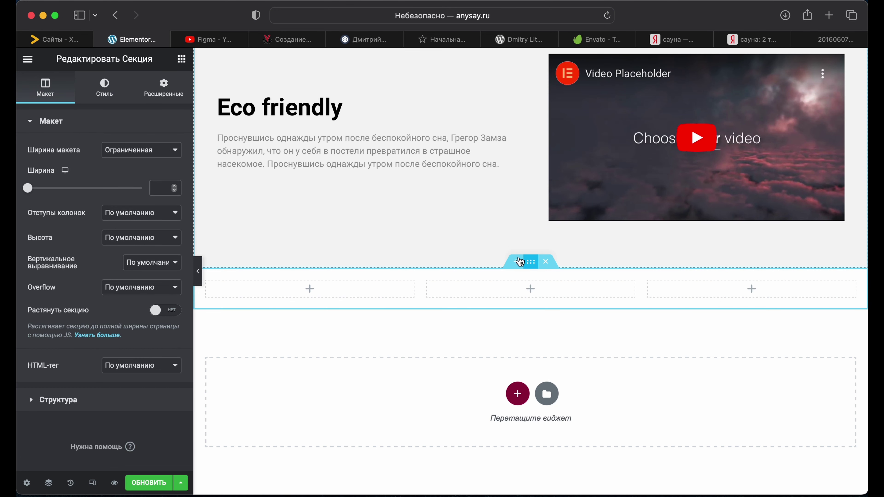
{"action": "left_click", "coordinate": [139, 237]}
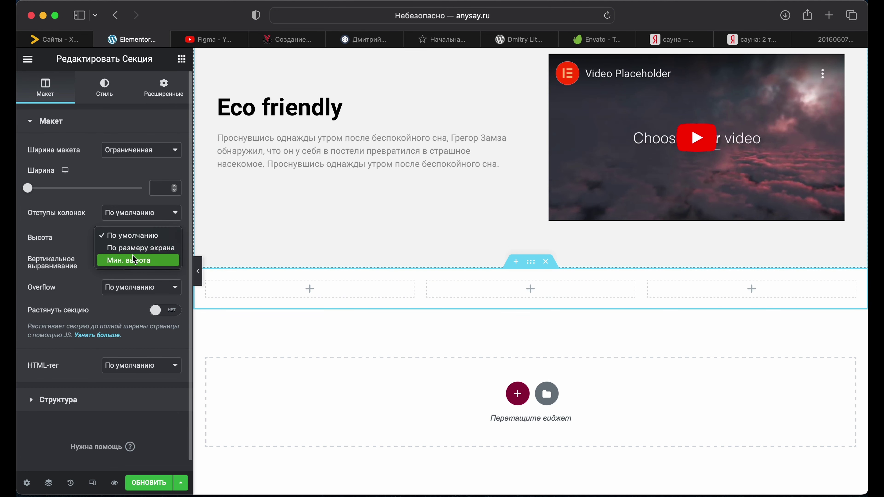
{"action": "left_click", "coordinate": [135, 263]}
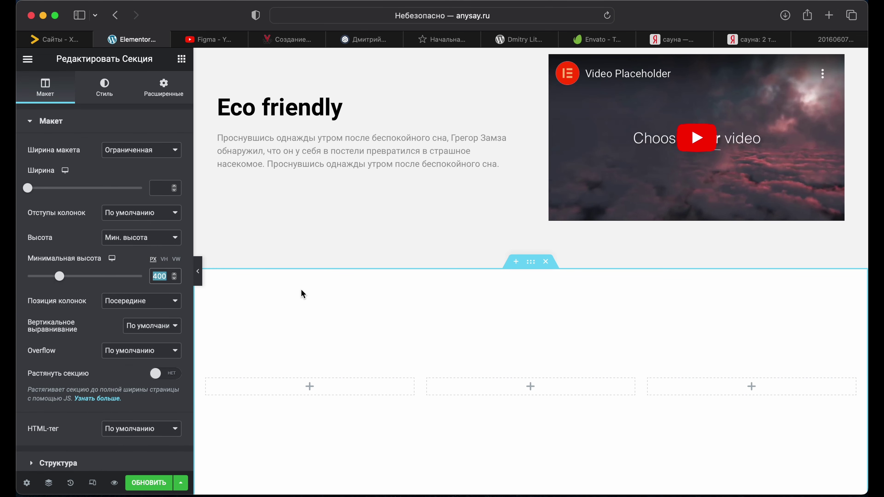
{"action": "scroll", "coordinate": [386, 285], "scroll_direction": "down", "scroll_amount": 3}
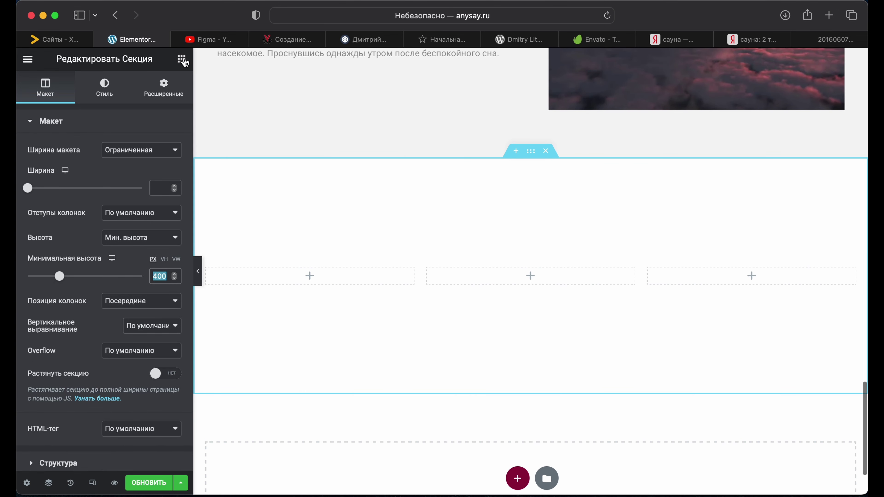
Search for 'отзыв' and drop a testimonial widget into the first column
{"action": "left_click", "coordinate": [182, 59]}
{"action": "type", "text": "отщ"}
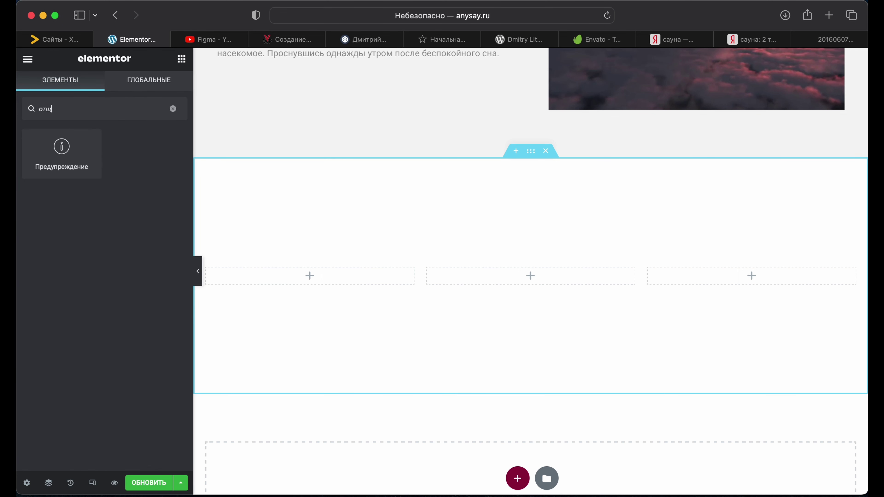
{"action": "key", "text": "BackSpace"}
{"action": "type", "text": "зыв"}
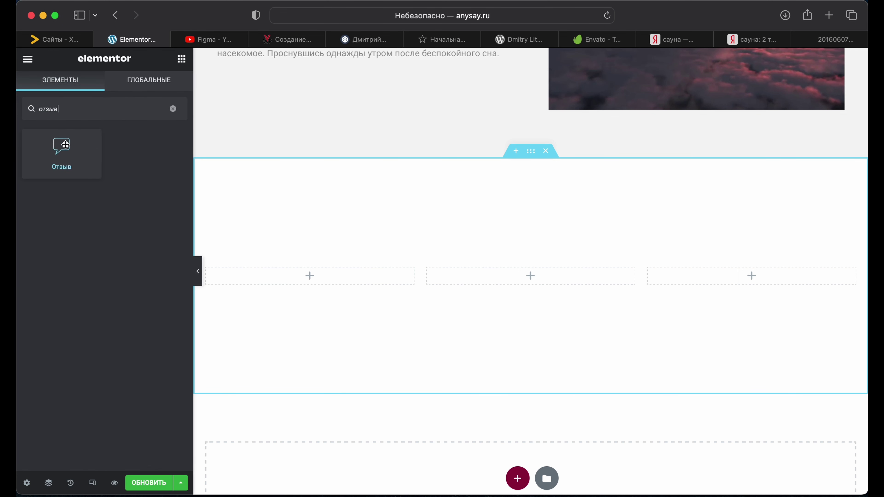
{"action": "left_click_drag", "start_coordinate": [65, 145], "coordinate": [348, 277]}
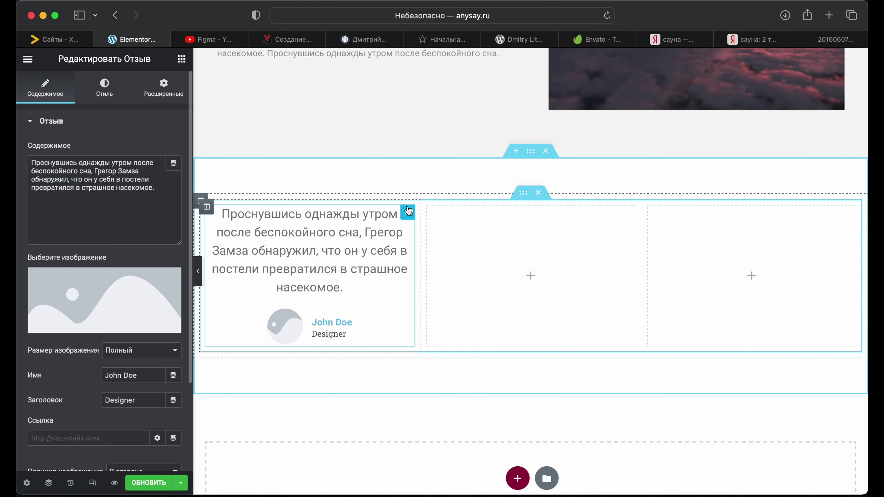
Set the testimonial text typography to Roboto, weight 400, size 15px
{"action": "left_click", "coordinate": [104, 80]}
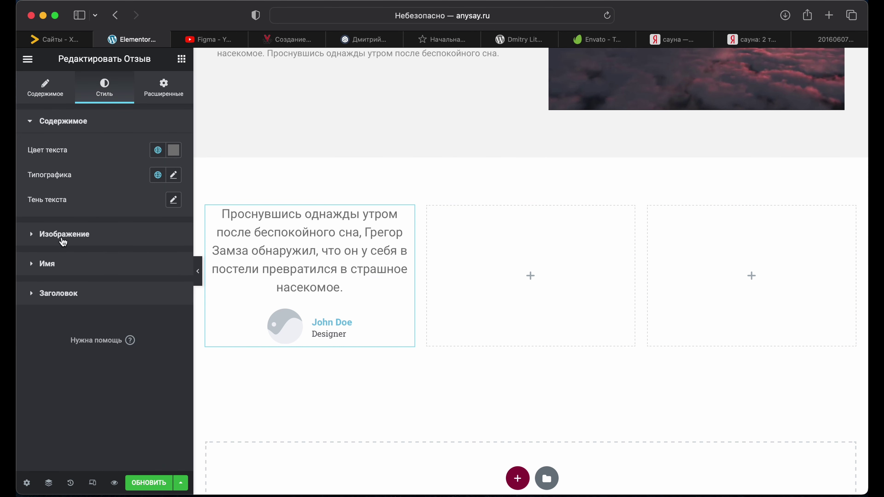
{"action": "left_click", "coordinate": [176, 174]}
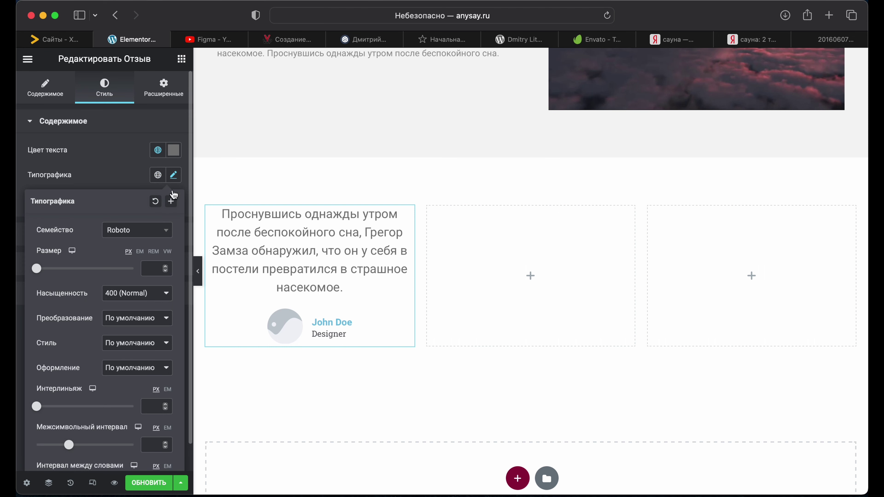
{"action": "left_click", "coordinate": [148, 231]}
{"action": "left_click", "coordinate": [132, 201]}
{"action": "left_click", "coordinate": [136, 294]}
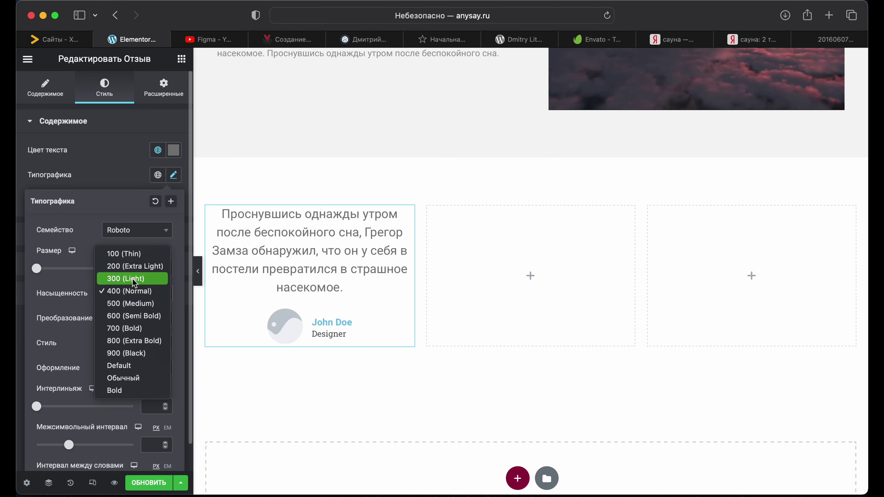
{"action": "left_click", "coordinate": [127, 255]}
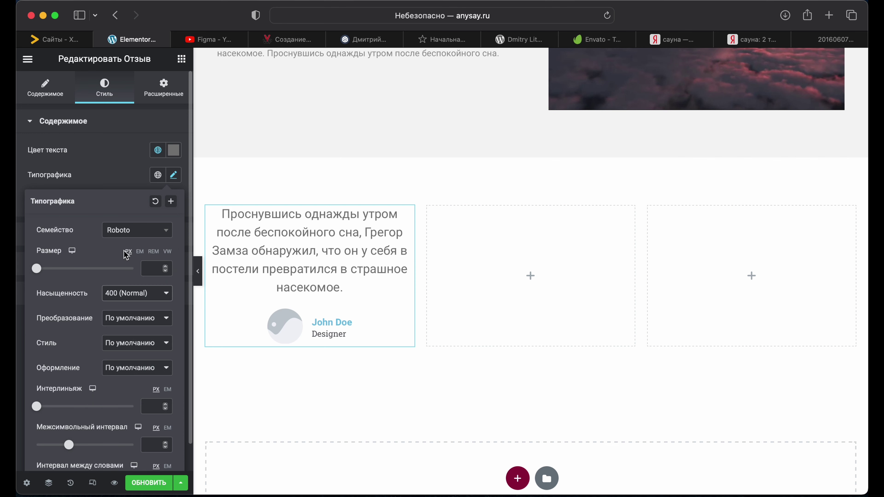
{"action": "left_click", "coordinate": [146, 267]}
{"action": "type", "text": "20"}
{"action": "key", "text": "BackSpace"}
{"action": "key", "text": "BackSpace"}
{"action": "type", "text": "15"}
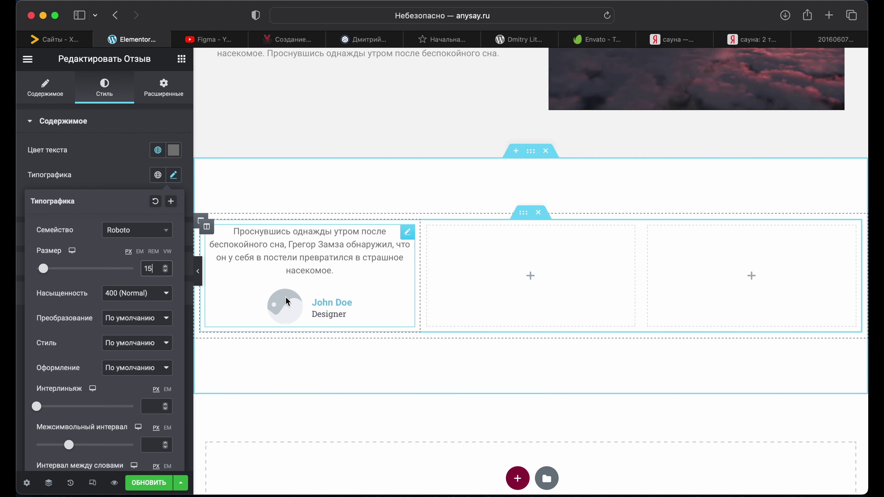
{"action": "left_click", "coordinate": [286, 300]}
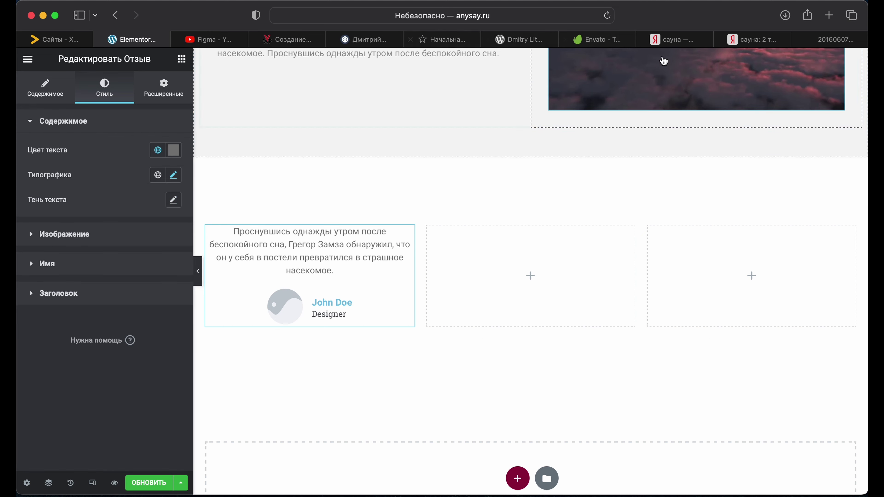
Search Yandex Images for 'человек' and open the first photo result
{"action": "left_click", "coordinate": [671, 39]}
{"action": "left_click", "coordinate": [317, 69]}
{"action": "type", "text": "ч"}
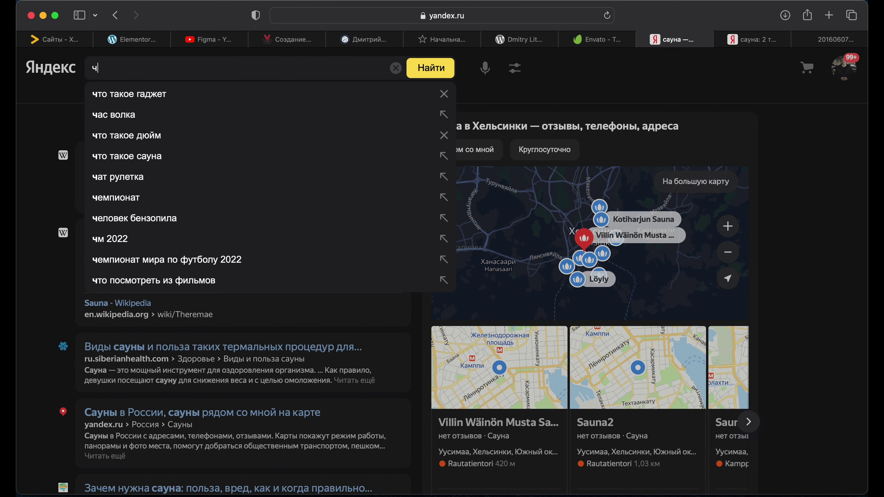
{"action": "type", "text": "еловек"}
{"action": "key", "text": "Return"}
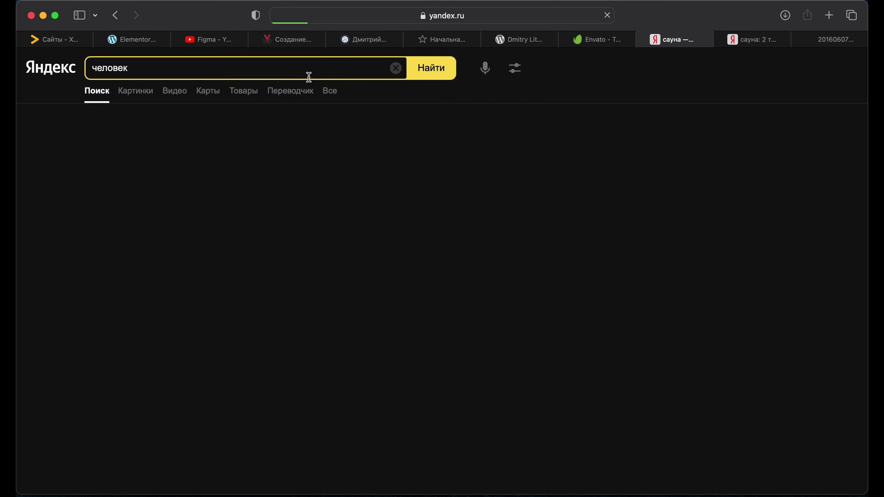
{"action": "left_click", "coordinate": [147, 92]}
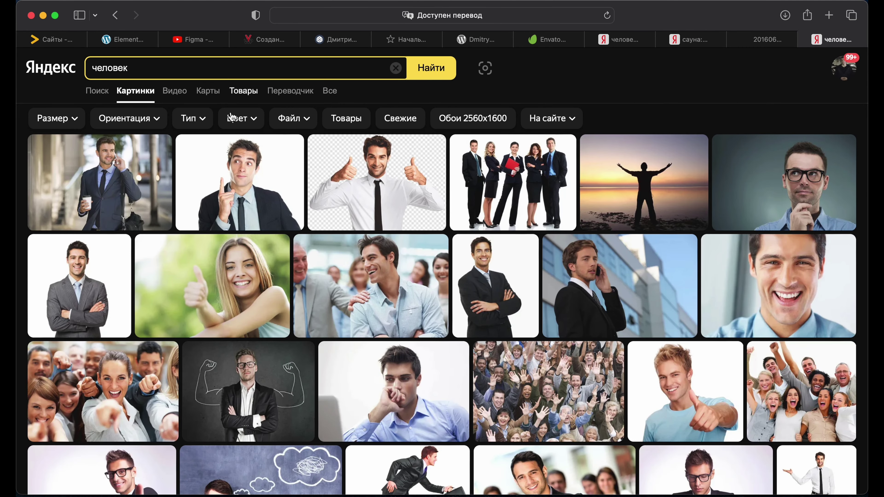
{"action": "left_click", "coordinate": [140, 178]}
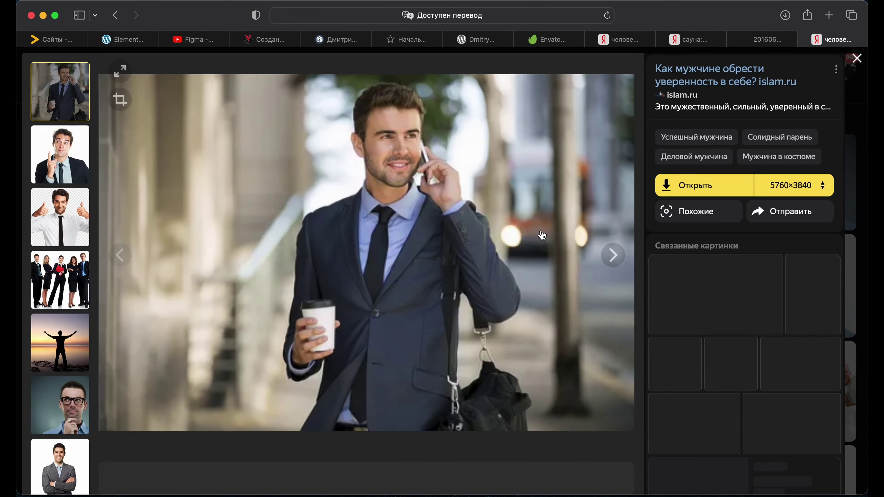
Drag the first full-size photo onto the desktop and close the viewer
{"action": "left_click", "coordinate": [812, 192]}
{"action": "left_click_drag", "start_coordinate": [868, 195], "coordinate": [745, 209]}
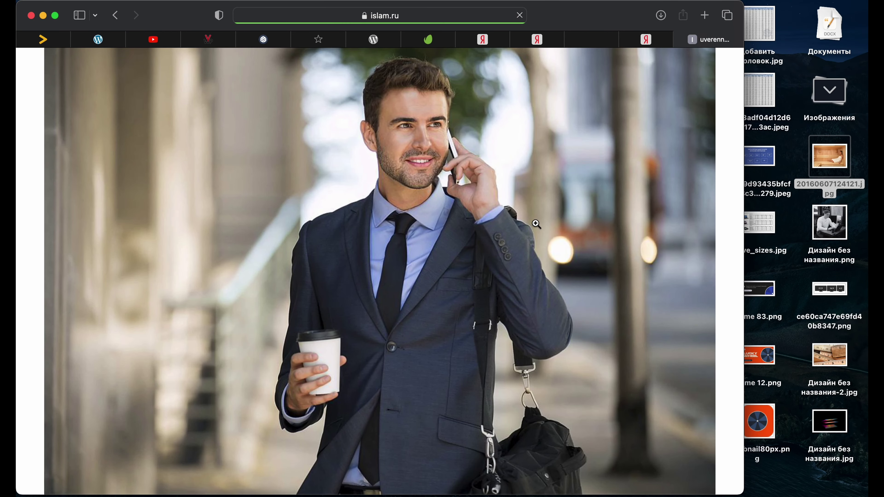
{"action": "left_click_drag", "start_coordinate": [534, 223], "coordinate": [774, 467]}
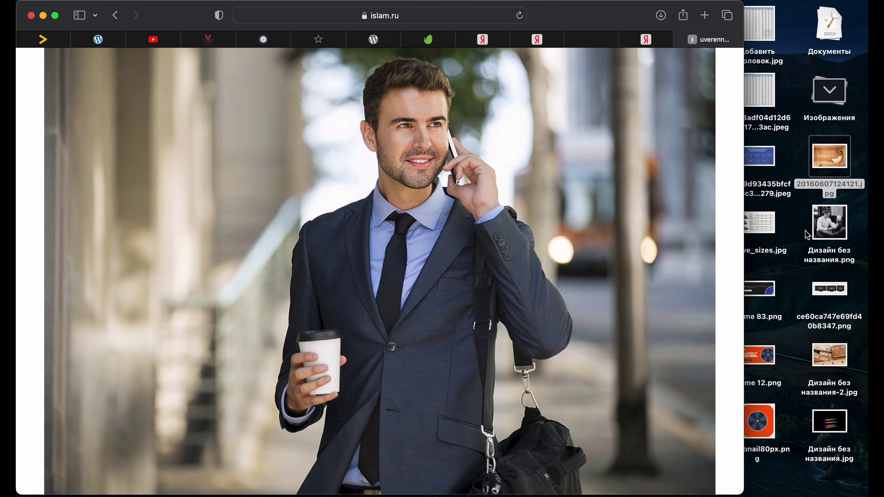
{"action": "left_click", "coordinate": [115, 15]}
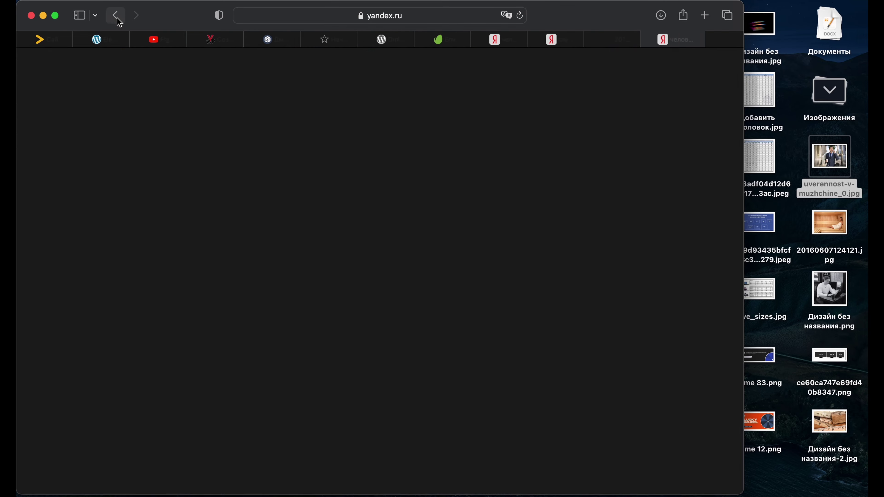
{"action": "left_click", "coordinate": [732, 61]}
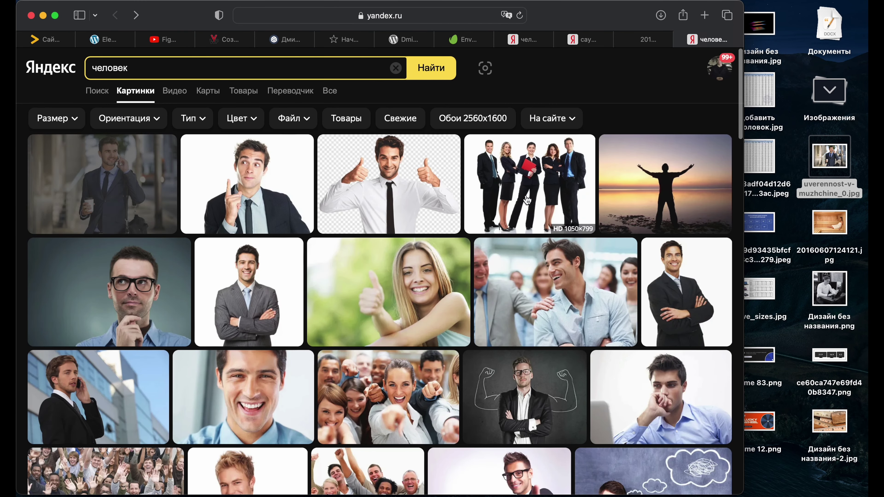
Try the smiling woman's photo at full size, then return to the image results
{"action": "left_click", "coordinate": [418, 265]}
{"action": "left_click", "coordinate": [591, 192]}
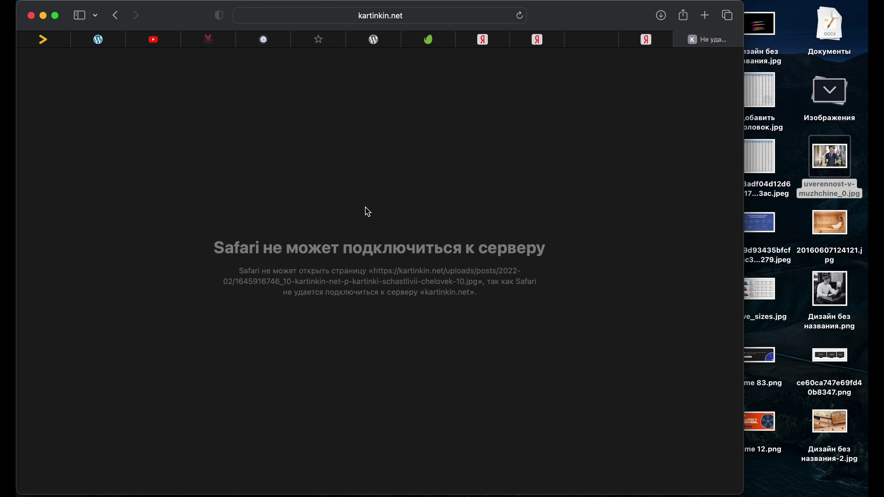
{"action": "key", "text": "super+bracketleft"}
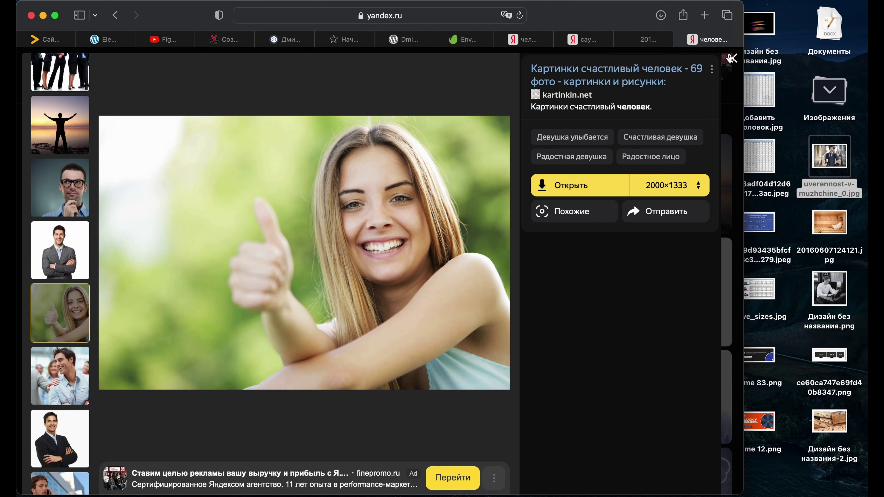
{"action": "left_click", "coordinate": [729, 59]}
Save the smiling man's full-size photo to the desktop as na-foto-s-ulibkoi.jpg
{"action": "left_click", "coordinate": [243, 397]}
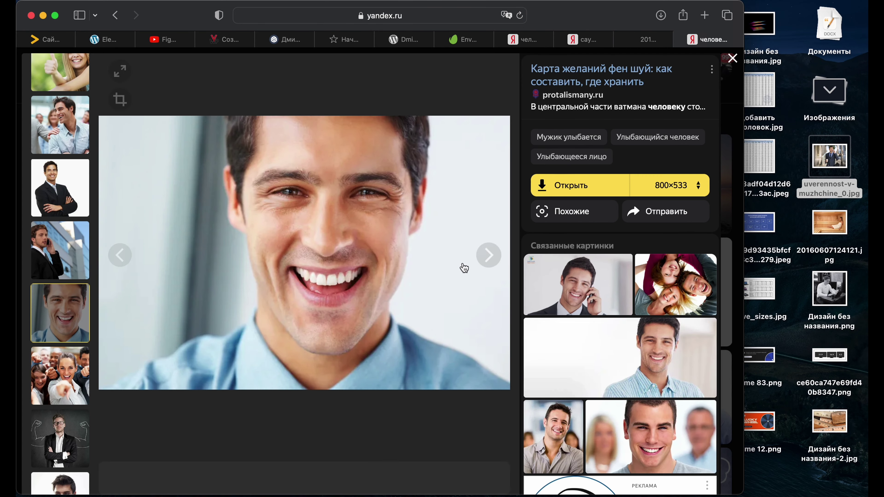
{"action": "left_click", "coordinate": [578, 185]}
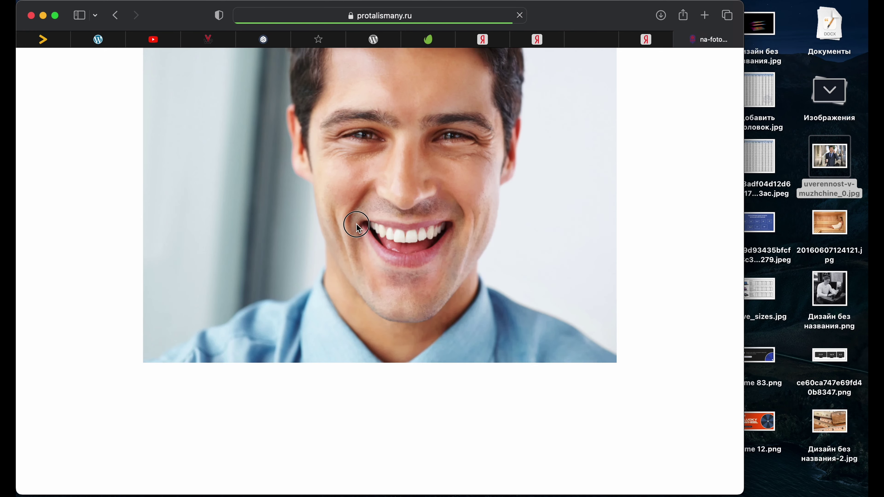
{"action": "left_click_drag", "start_coordinate": [365, 248], "coordinate": [767, 470]}
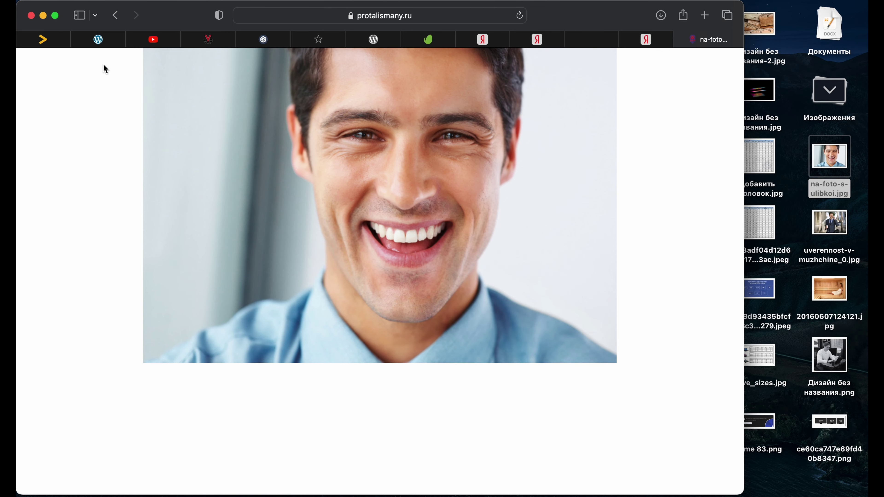
{"action": "left_click", "coordinate": [90, 41]}
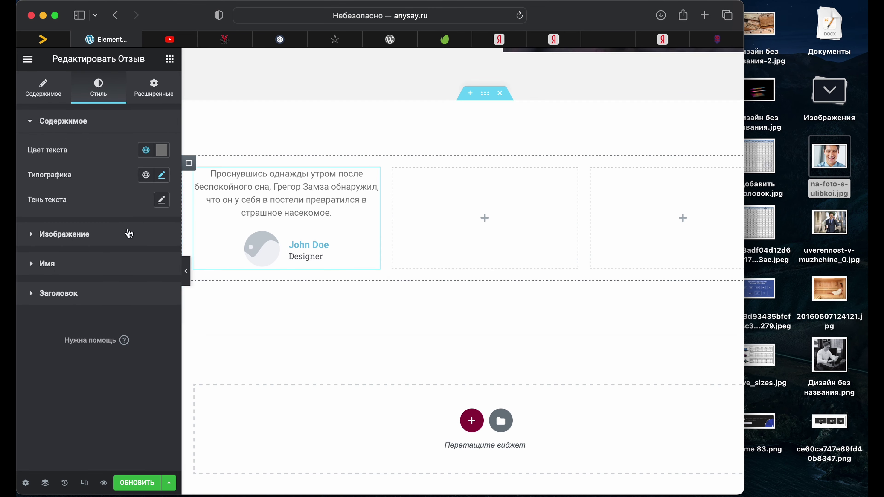
Open the testimonial's image chooser and upload the desktop photos to the media library
{"action": "left_click", "coordinate": [65, 292]}
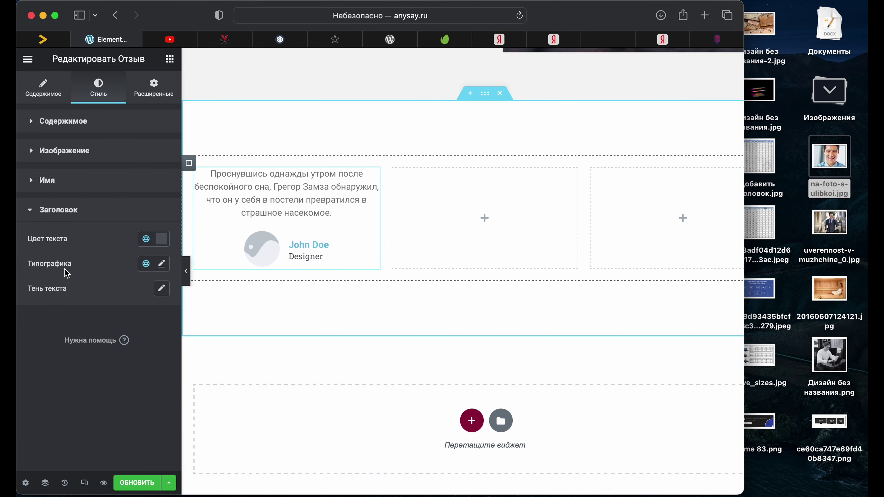
{"action": "left_click", "coordinate": [85, 150]}
{"action": "left_click", "coordinate": [43, 87]}
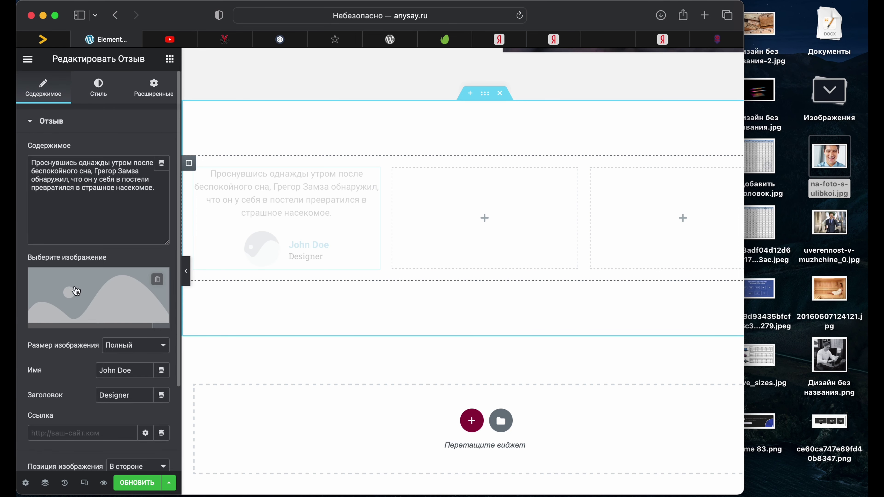
{"action": "left_click", "coordinate": [98, 300]}
{"action": "left_click", "coordinate": [785, 168]}
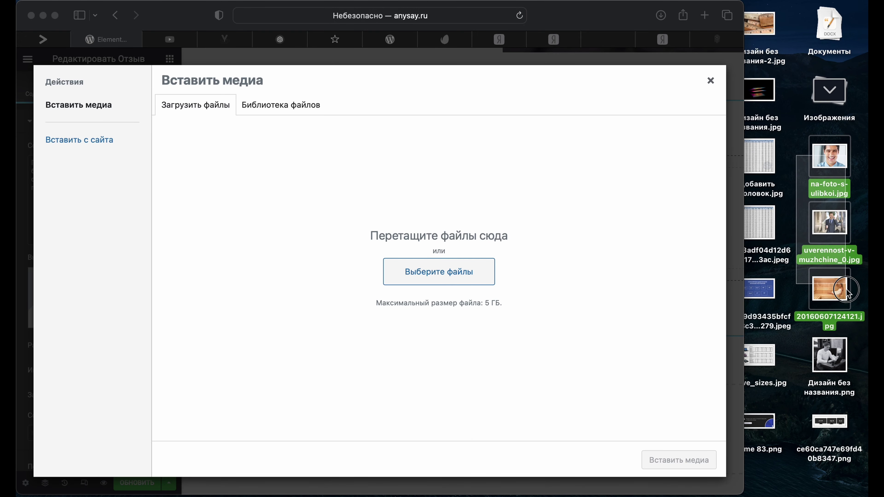
{"action": "left_click_drag", "start_coordinate": [865, 258], "coordinate": [621, 195]}
{"action": "left_click_drag", "start_coordinate": [830, 355], "coordinate": [718, 367]}
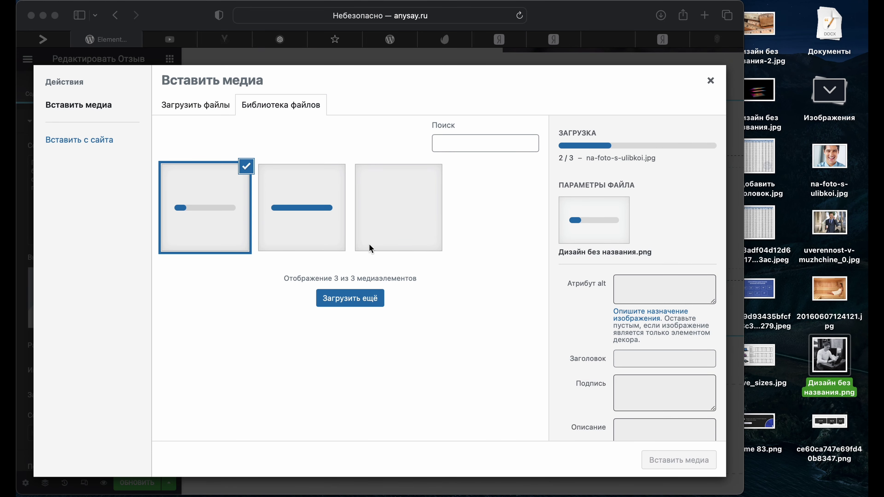
{"action": "left_click_drag", "start_coordinate": [799, 206], "coordinate": [831, 419]}
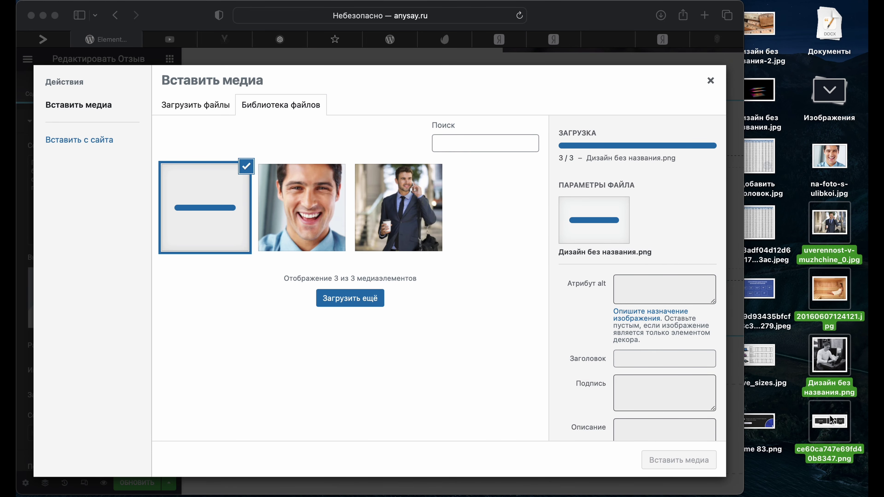
Insert na-foto-s-ulibkoi.jpg as the testimonial's avatar image
{"action": "left_click", "coordinate": [420, 304]}
{"action": "left_click", "coordinate": [294, 212]}
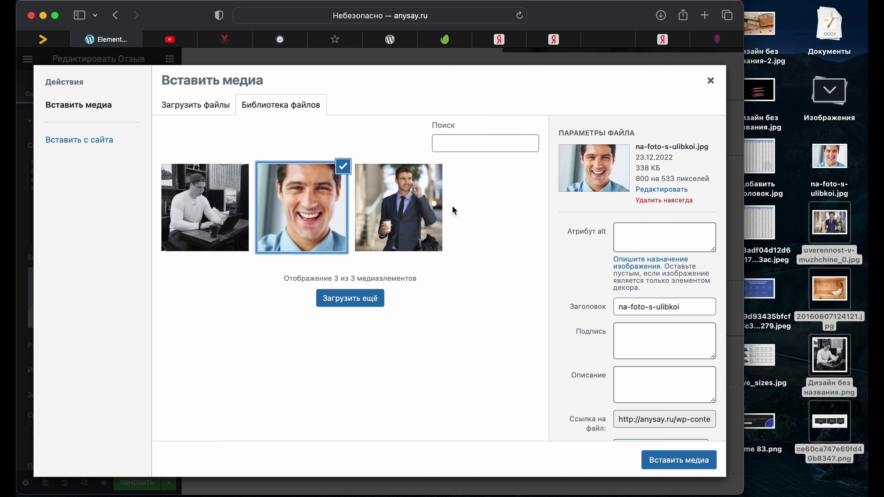
{"action": "left_click", "coordinate": [693, 461]}
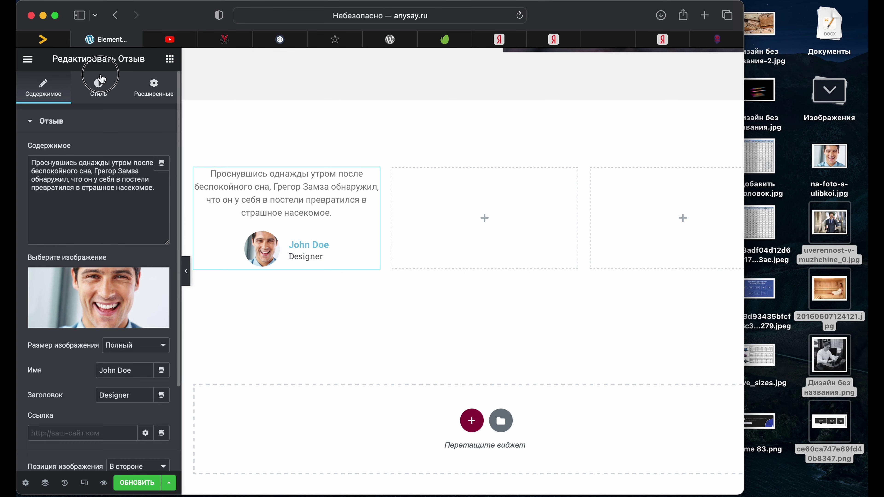
{"action": "left_click", "coordinate": [98, 87]}
{"action": "left_click", "coordinate": [106, 288]}
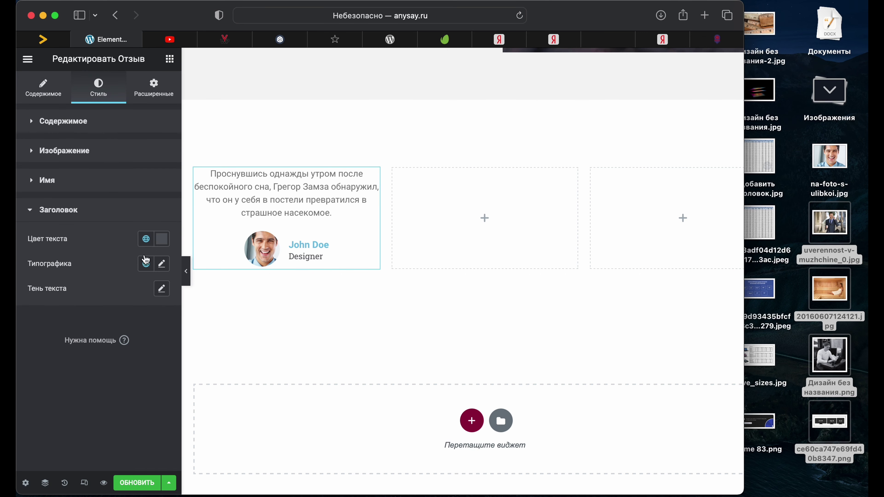
Set the testimonial job title text colour to dark grey #232323
{"action": "left_click", "coordinate": [162, 239]}
{"action": "left_click_drag", "start_coordinate": [114, 343], "coordinate": [71, 379]}
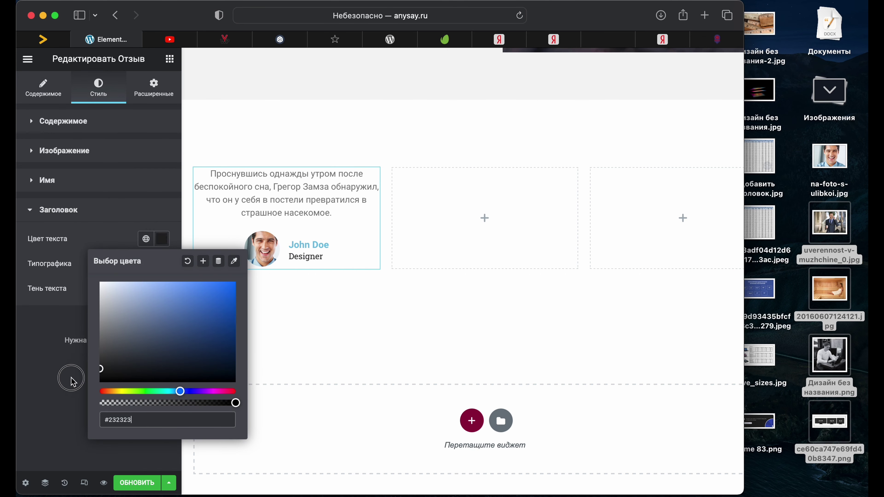
{"action": "left_click", "coordinate": [100, 244]}
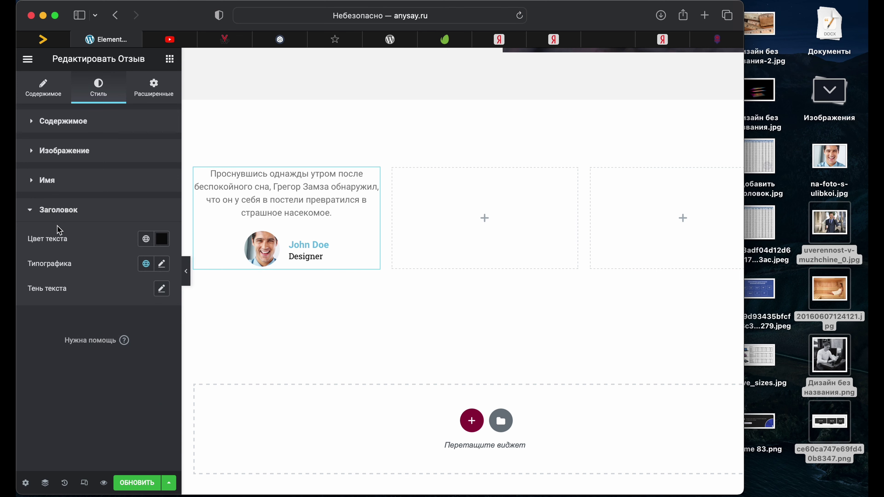
{"action": "left_click", "coordinate": [55, 214]}
Set the testimonial name text colour to near-black #030303
{"action": "left_click", "coordinate": [72, 184]}
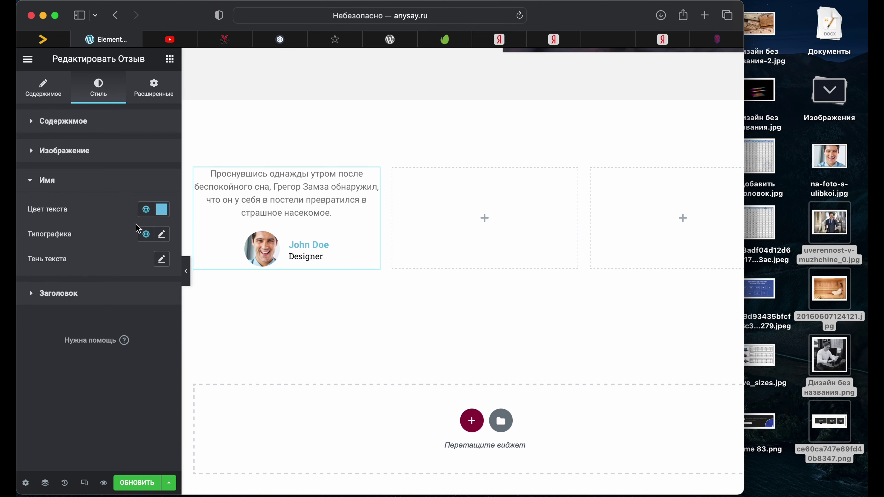
{"action": "left_click", "coordinate": [171, 211]}
{"action": "left_click_drag", "start_coordinate": [103, 299], "coordinate": [67, 355]}
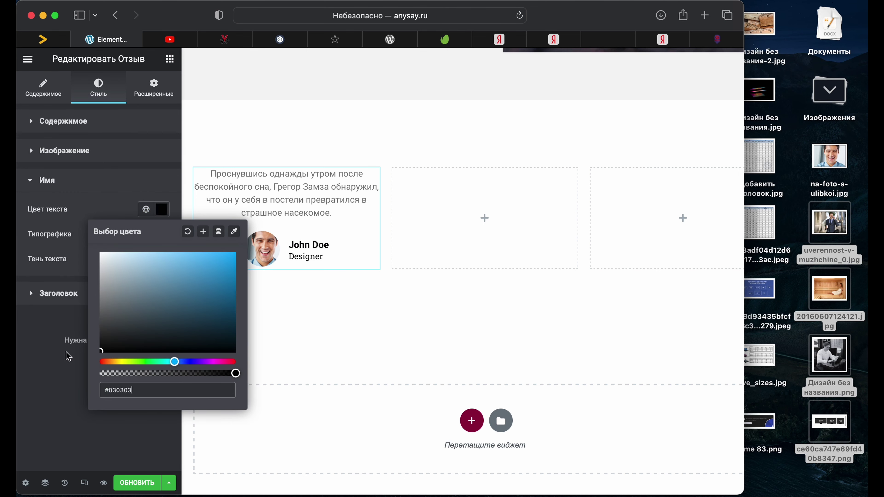
{"action": "left_click", "coordinate": [102, 220]}
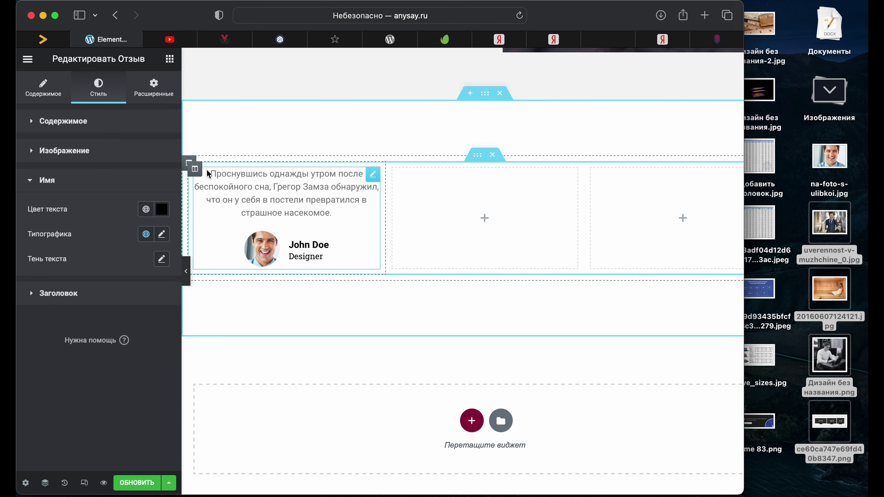
Duplicate the testimonial column to get three identical testimonials
{"action": "right_click", "coordinate": [195, 169]}
{"action": "left_click", "coordinate": [224, 192]}
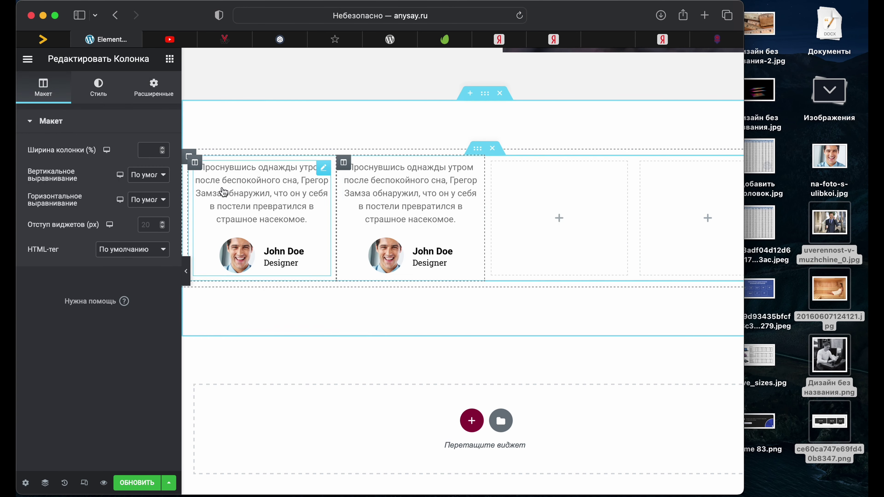
{"action": "right_click", "coordinate": [344, 164]}
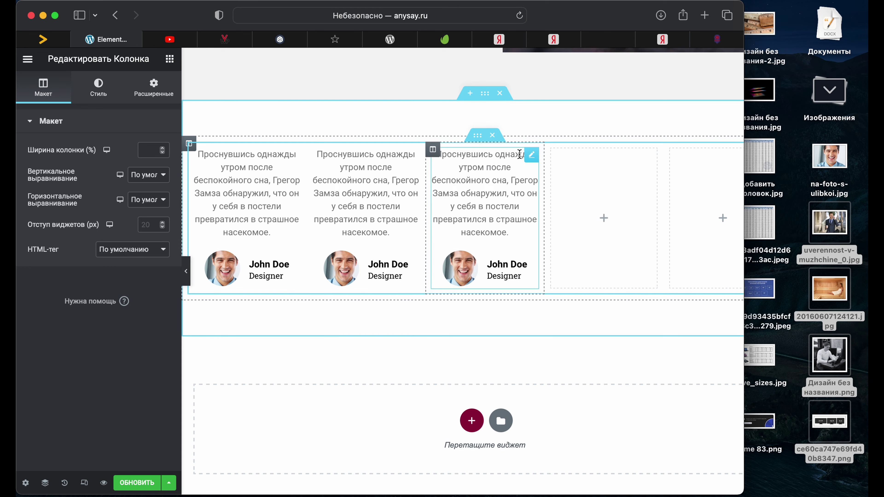
Delete the leftover empty columns and preview the row full-width
{"action": "right_click", "coordinate": [554, 154]}
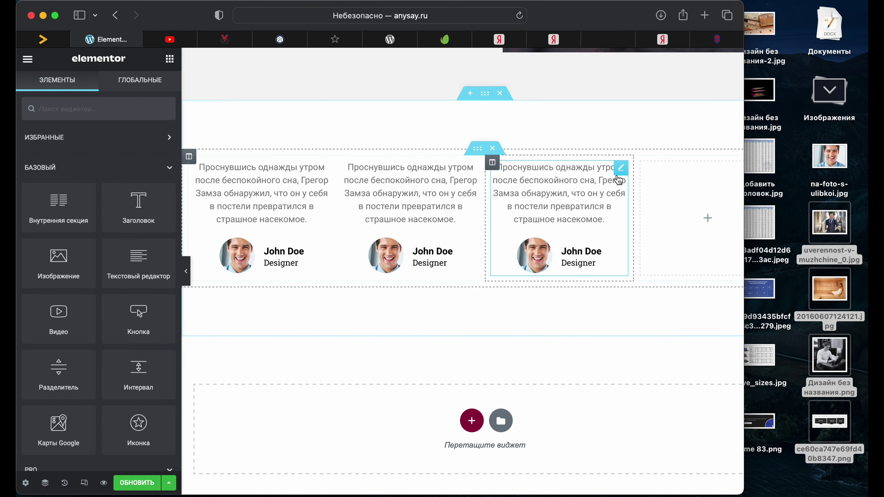
{"action": "right_click", "coordinate": [651, 169]}
{"action": "left_click", "coordinate": [651, 171]}
{"action": "right_click", "coordinate": [646, 164]}
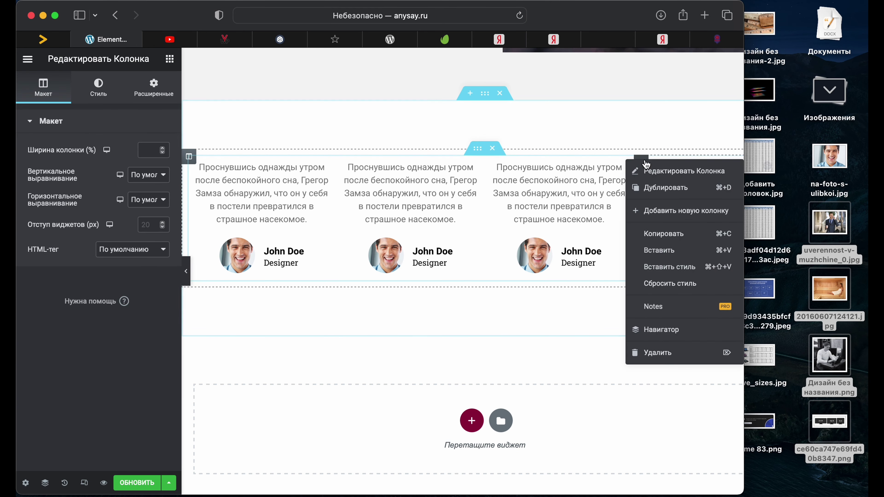
{"action": "left_click", "coordinate": [668, 352]}
{"action": "left_click", "coordinate": [187, 271]}
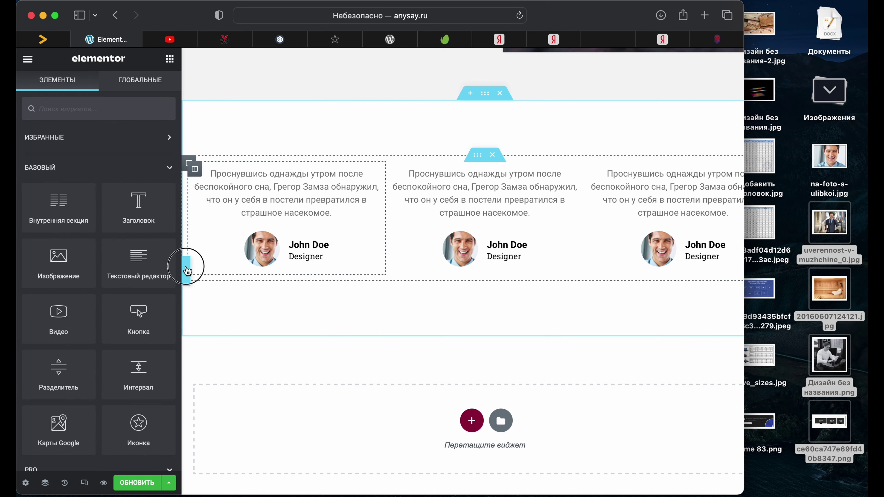
Scroll through the YouTube channel's video list, then return to the sauna page editor
{"action": "left_click", "coordinate": [173, 40]}
{"action": "scroll", "coordinate": [209, 231], "scroll_direction": "down", "scroll_amount": 10}
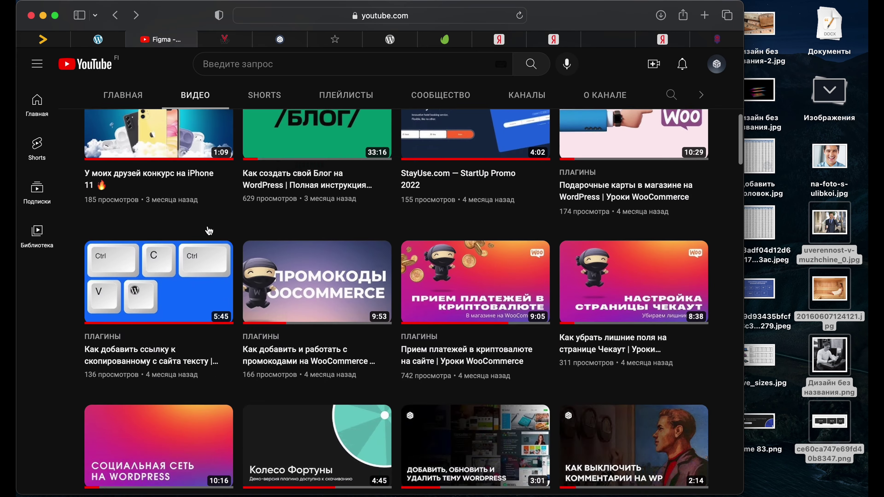
{"action": "scroll", "coordinate": [209, 230], "scroll_direction": "down", "scroll_amount": 15}
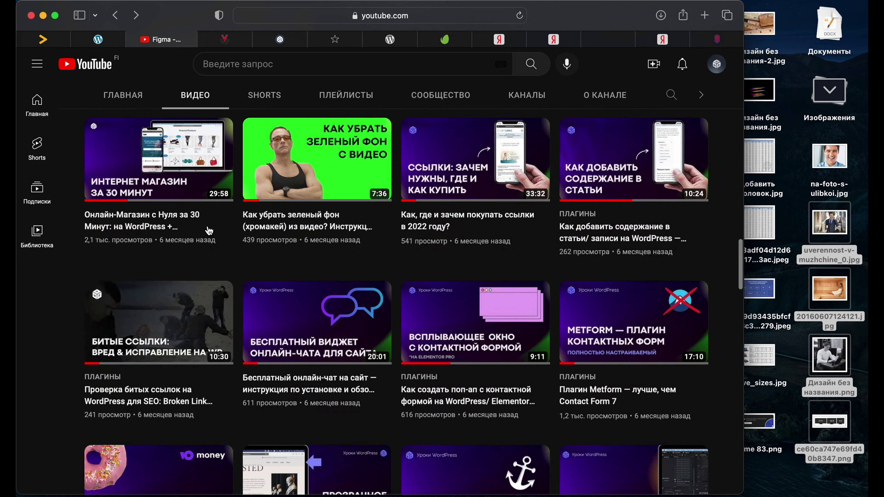
{"action": "scroll", "coordinate": [209, 231], "scroll_direction": "down", "scroll_amount": 10}
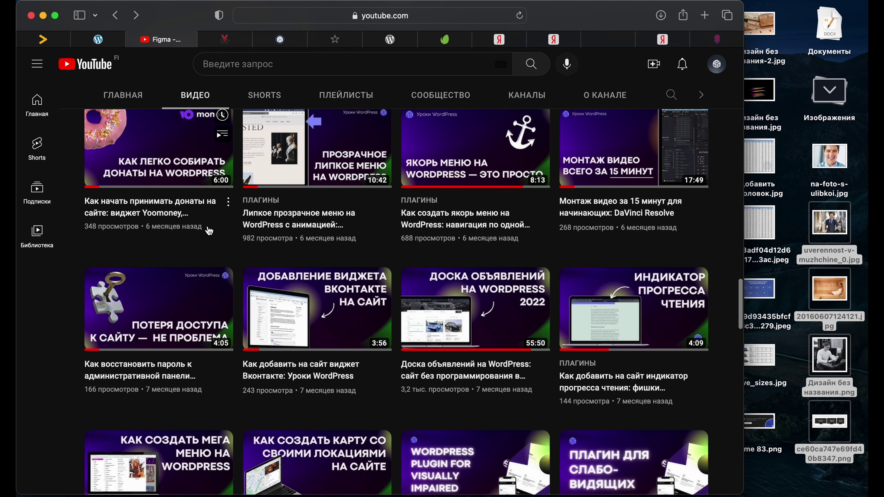
{"action": "scroll", "coordinate": [209, 231], "scroll_direction": "down", "scroll_amount": 8}
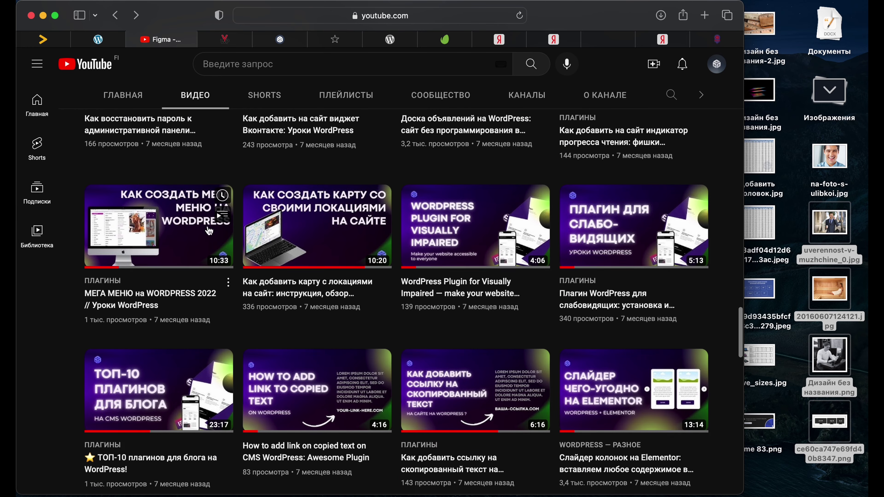
{"action": "scroll", "coordinate": [209, 231], "scroll_direction": "down", "scroll_amount": 2}
{"action": "scroll", "coordinate": [191, 329], "scroll_direction": "down", "scroll_amount": 9}
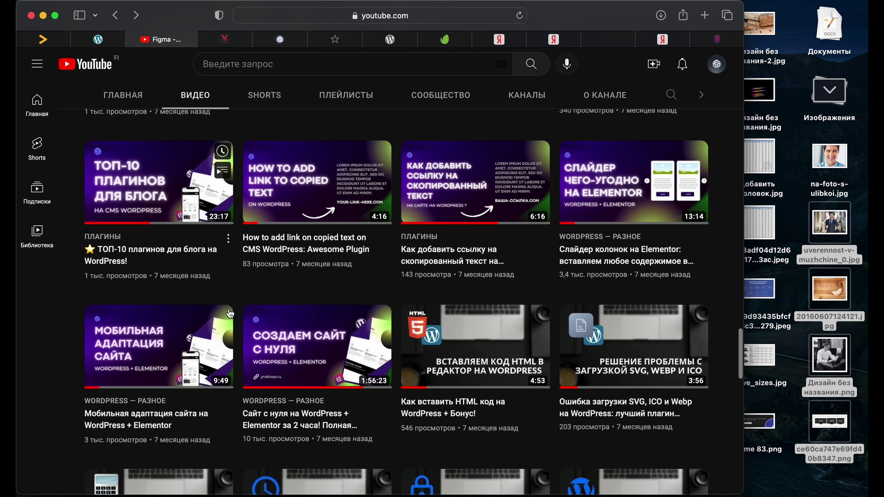
{"action": "scroll", "coordinate": [674, 139], "scroll_direction": "up", "scroll_amount": 5}
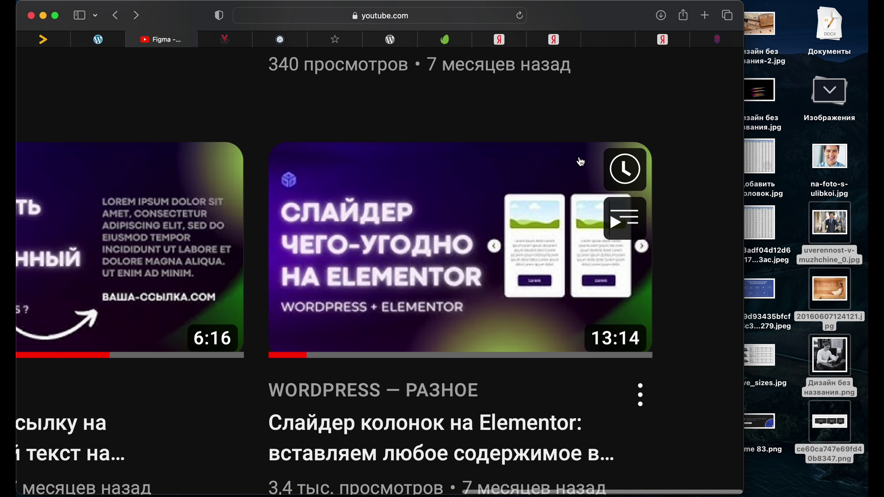
{"action": "scroll", "coordinate": [552, 130], "scroll_direction": "up", "scroll_amount": 2}
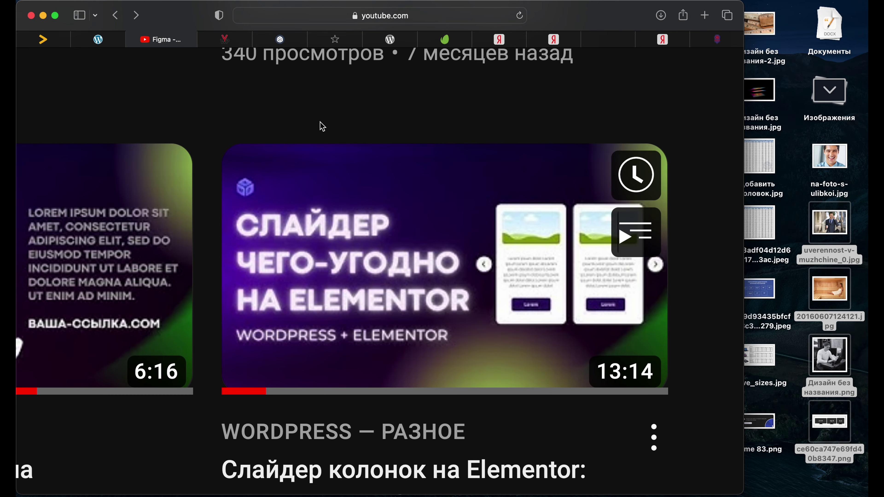
{"action": "scroll", "coordinate": [322, 127], "scroll_direction": "down", "scroll_amount": 7}
{"action": "scroll", "coordinate": [557, 161], "scroll_direction": "down", "scroll_amount": 3}
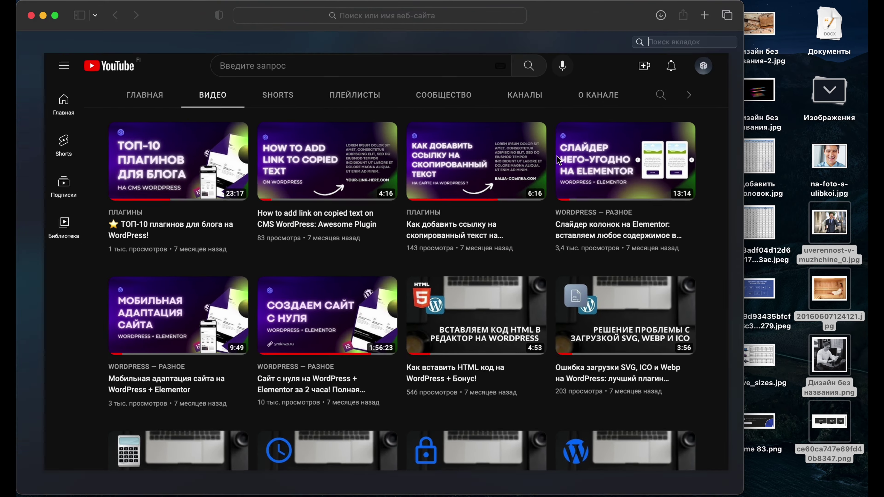
{"action": "scroll", "coordinate": [560, 257], "scroll_direction": "up", "scroll_amount": 3}
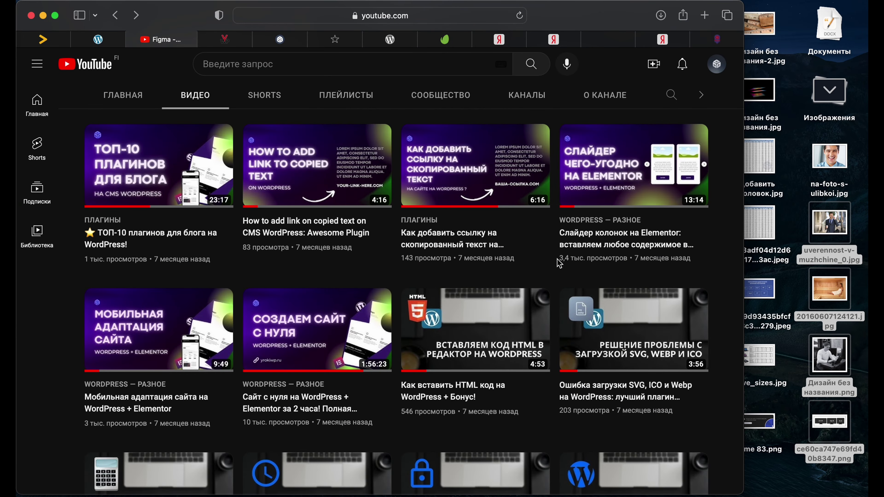
{"action": "left_click", "coordinate": [225, 39]}
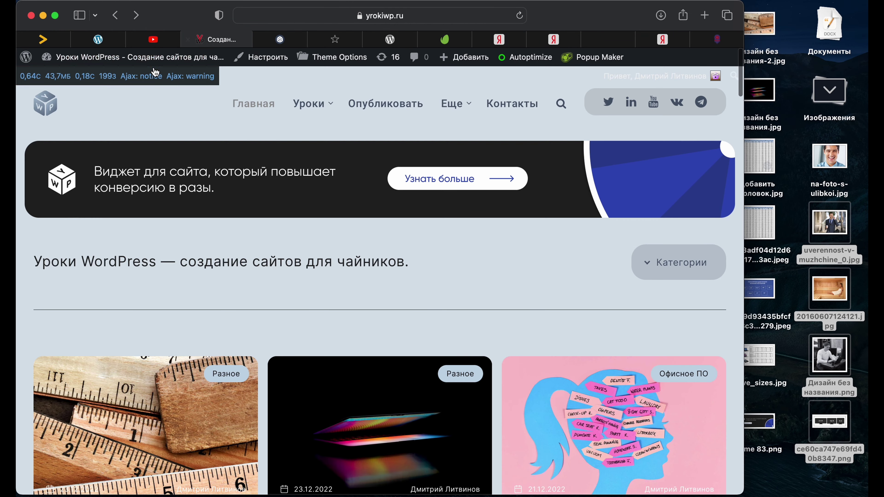
{"action": "left_click", "coordinate": [98, 40]}
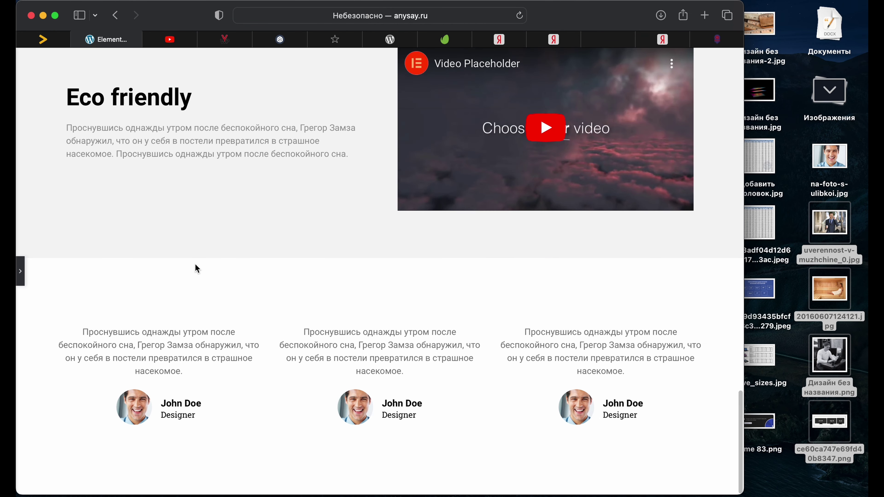
Preview the testimonials and inspect the inner section's spacing settings
{"action": "left_click", "coordinate": [27, 283]}
{"action": "scroll", "coordinate": [303, 267], "scroll_direction": "down", "scroll_amount": 1}
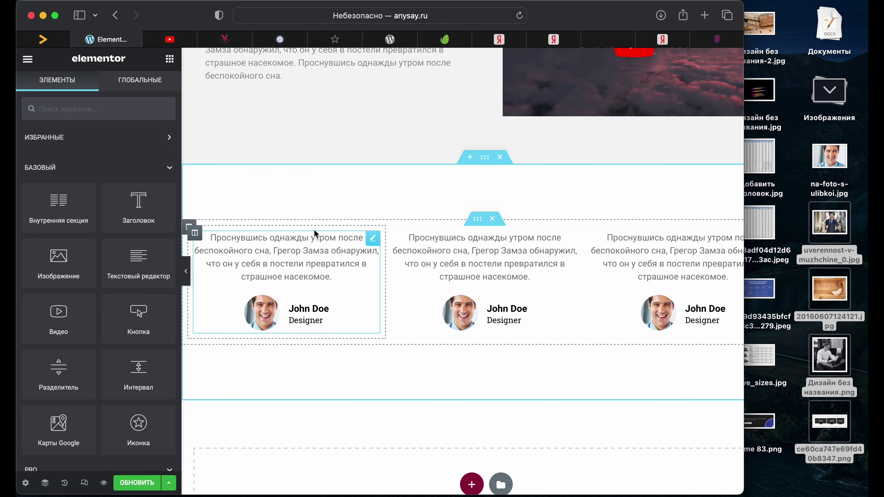
{"action": "left_click", "coordinate": [186, 278]}
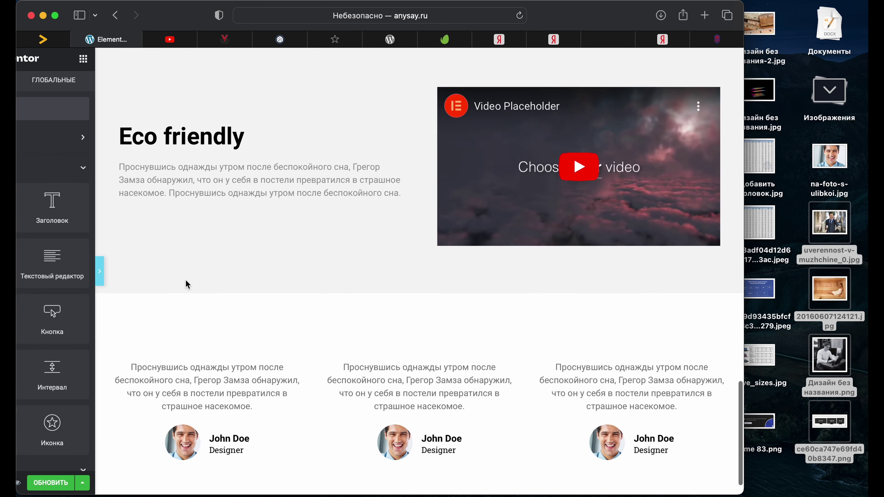
{"action": "left_click", "coordinate": [20, 274]}
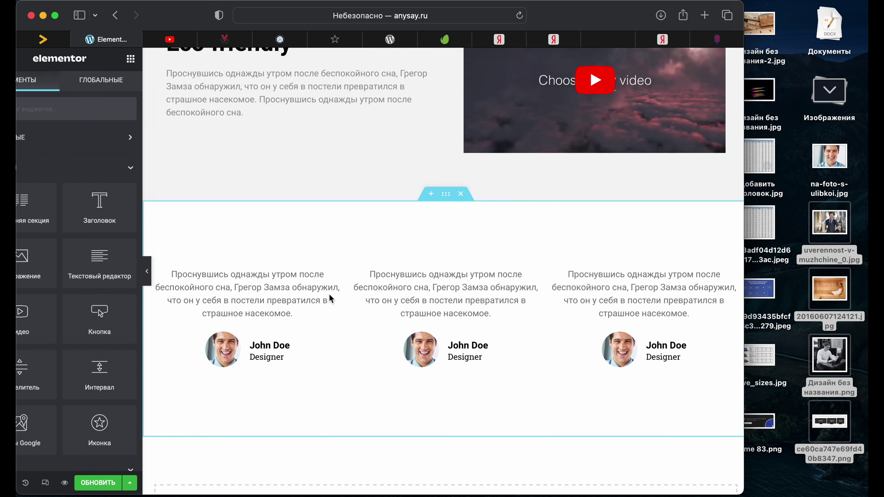
{"action": "left_click", "coordinate": [479, 263]}
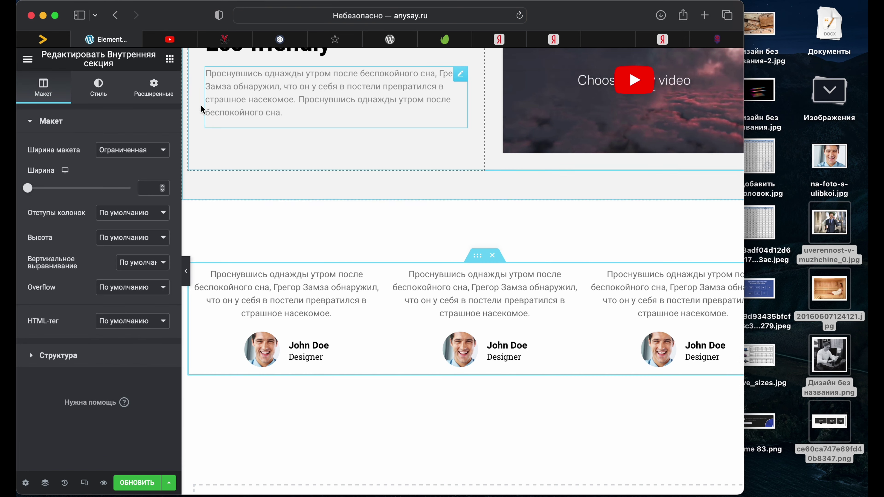
{"action": "left_click", "coordinate": [152, 89]}
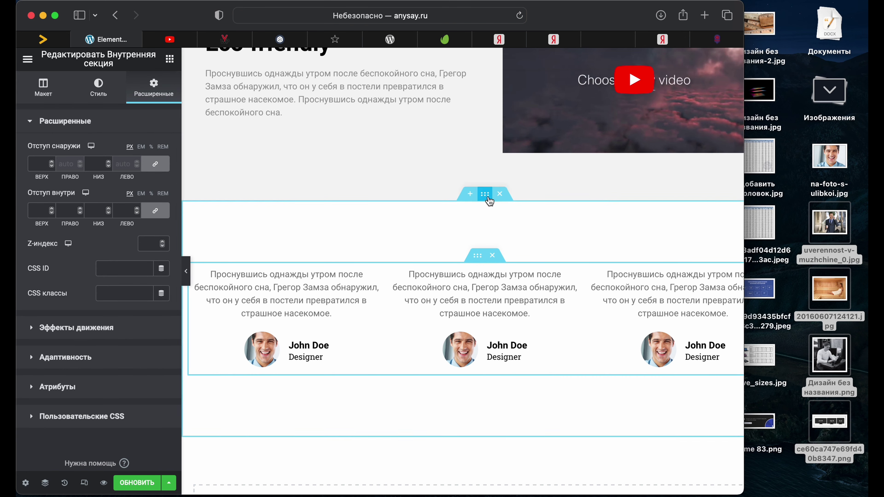
Keep the testimonials section Boxed with a 900px content width and preview it
{"action": "left_click", "coordinate": [488, 198]}
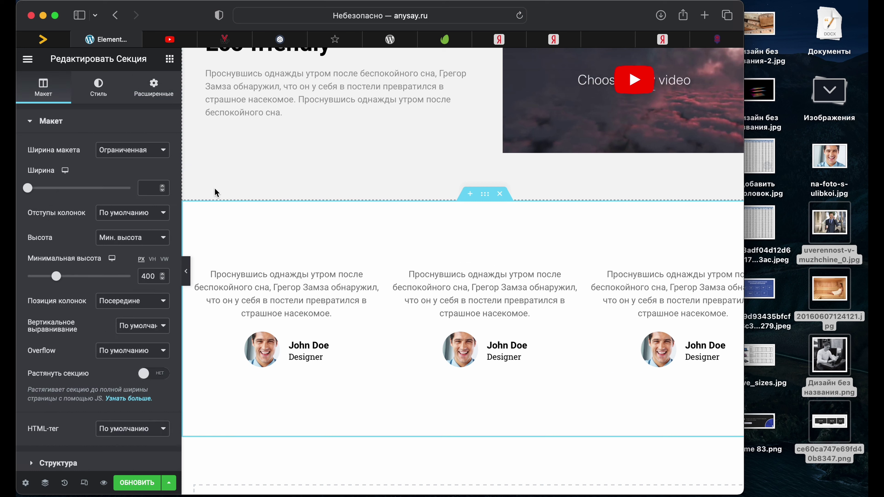
{"action": "left_click", "coordinate": [143, 155]}
{"action": "left_click", "coordinate": [142, 155]}
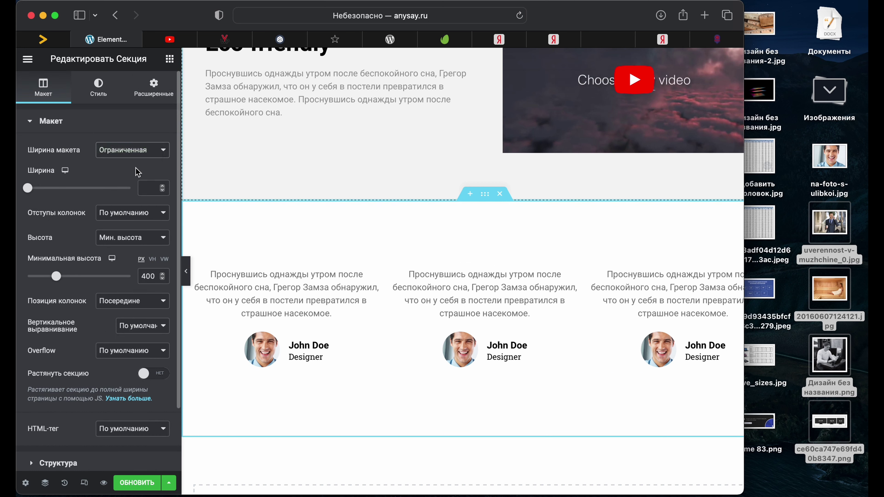
{"action": "left_click", "coordinate": [155, 188]}
{"action": "type", "text": "900"}
{"action": "left_click", "coordinate": [188, 271]}
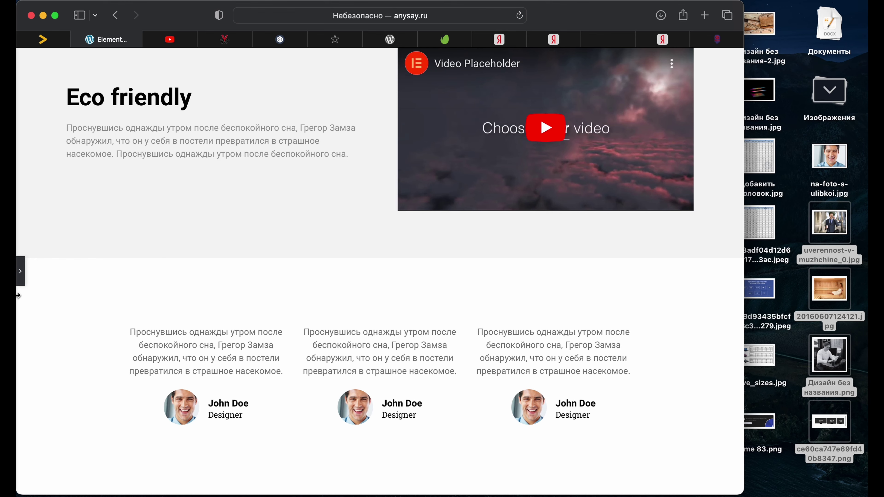
Shorten the first testimonial's quote so it ends at 'превратился.'
{"action": "left_click", "coordinate": [20, 271]}
{"action": "left_click", "coordinate": [326, 299]}
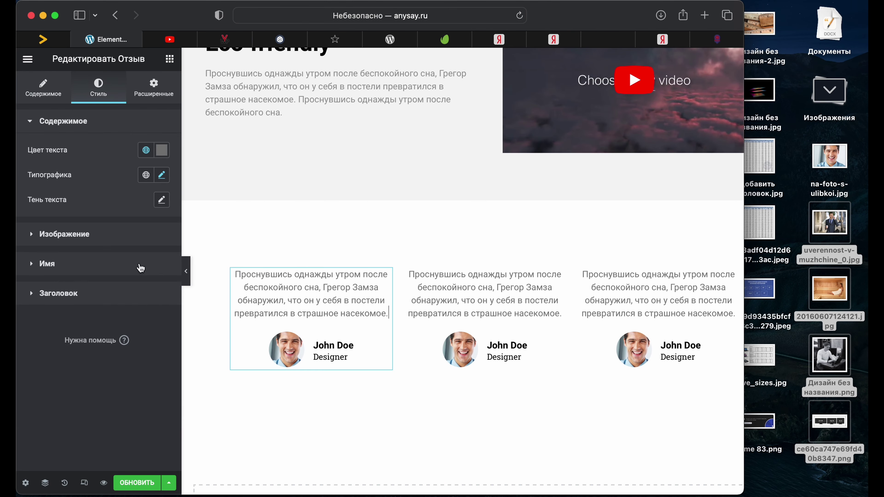
{"action": "left_click", "coordinate": [57, 90]}
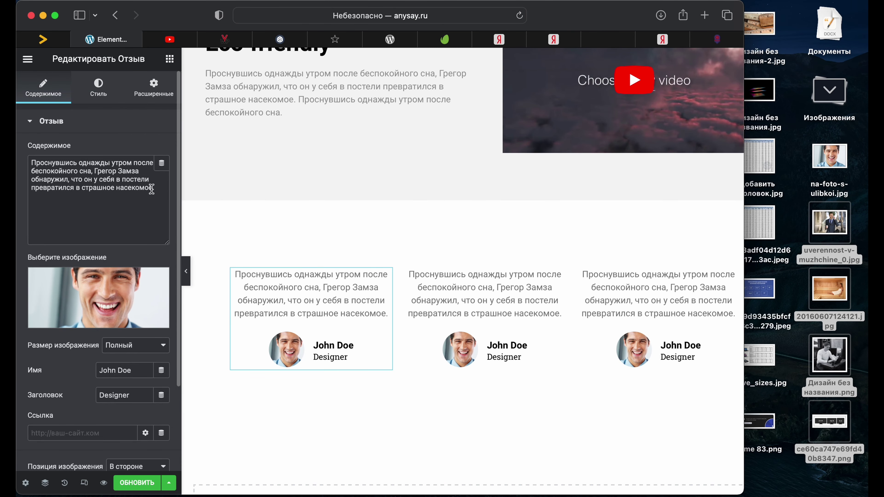
{"action": "key", "text": "BackSpace"}
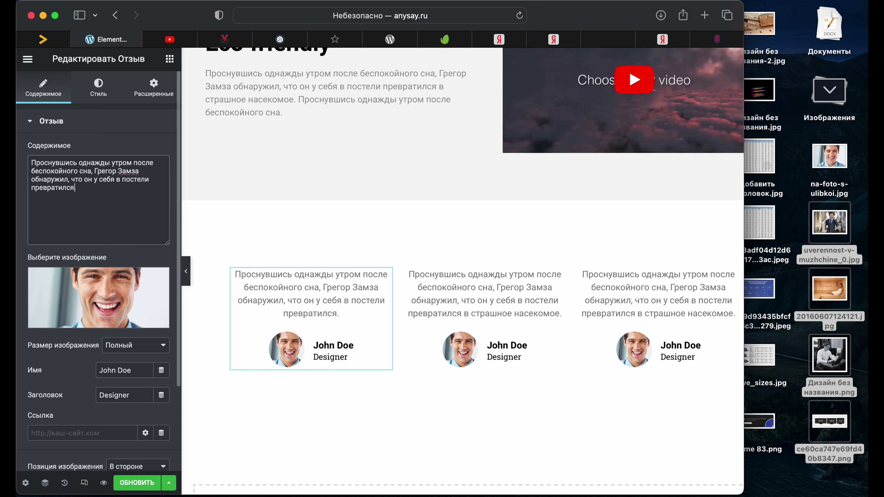
Undo an accidental deletion in the middle testimonial's text and preview the page
{"action": "left_click", "coordinate": [435, 279]}
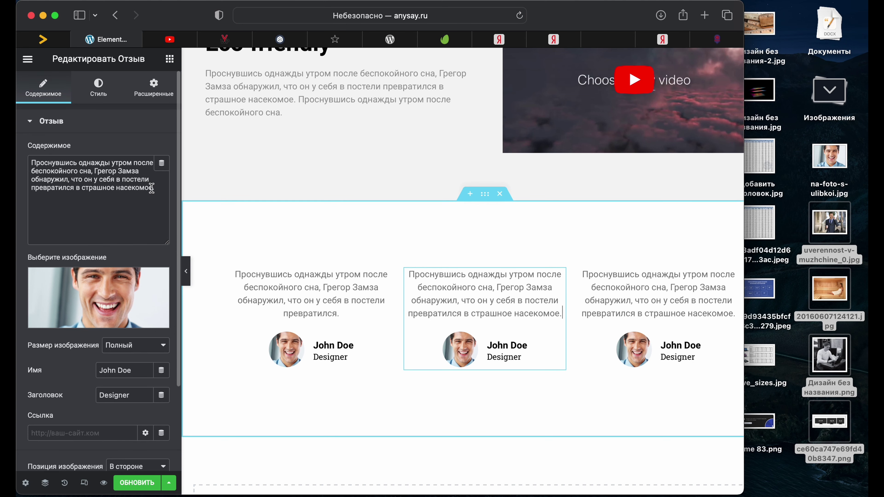
{"action": "left_click_drag", "start_coordinate": [153, 188], "coordinate": [97, 181]}
{"action": "key", "text": "BackSpace"}
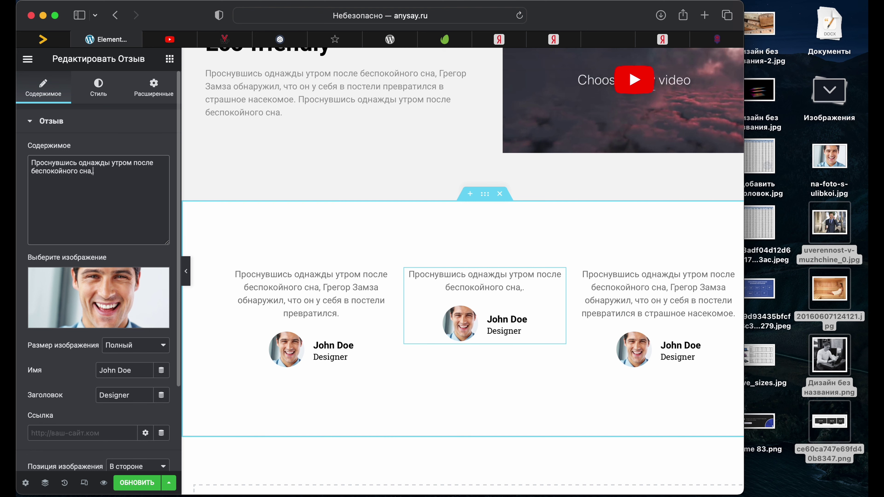
{"action": "key", "text": "super+z"}
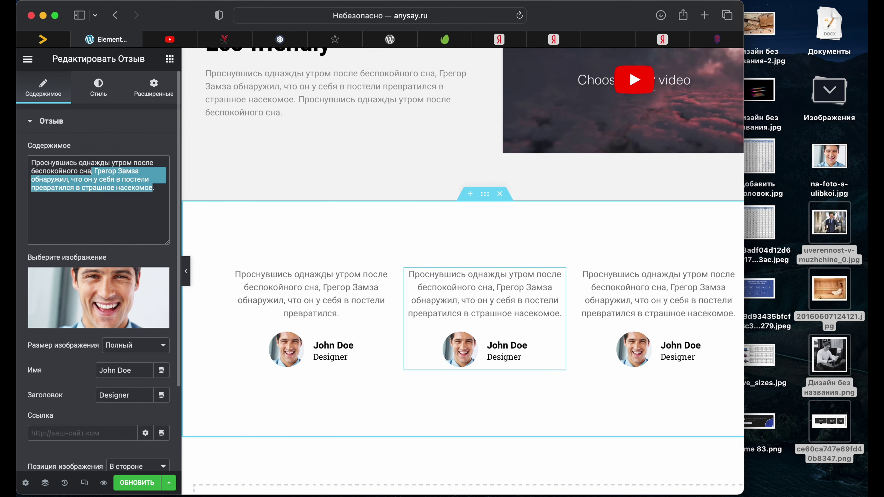
{"action": "left_click", "coordinate": [125, 210]}
{"action": "left_click", "coordinate": [186, 271]}
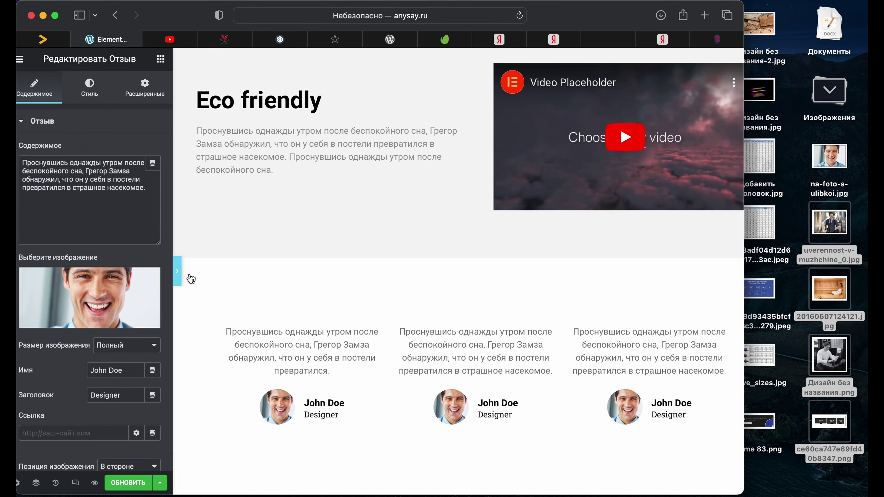
{"action": "scroll", "coordinate": [267, 258], "scroll_direction": "down", "scroll_amount": 3}
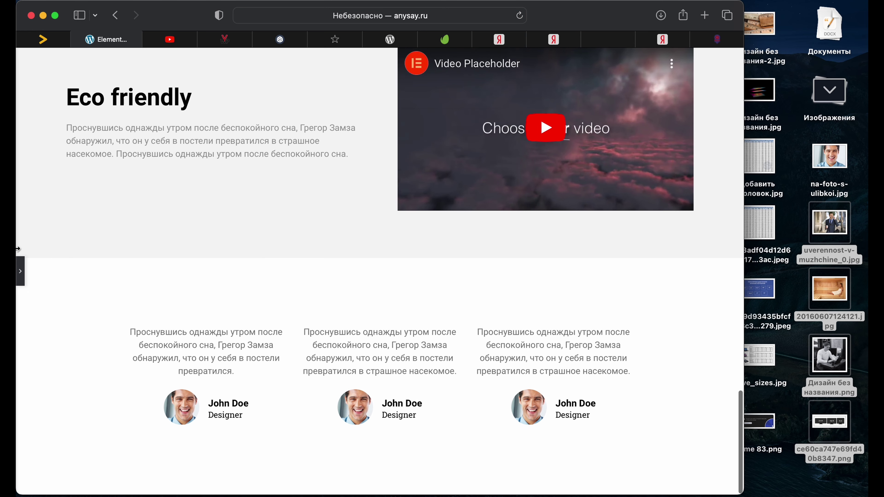
{"action": "left_click", "coordinate": [20, 272]}
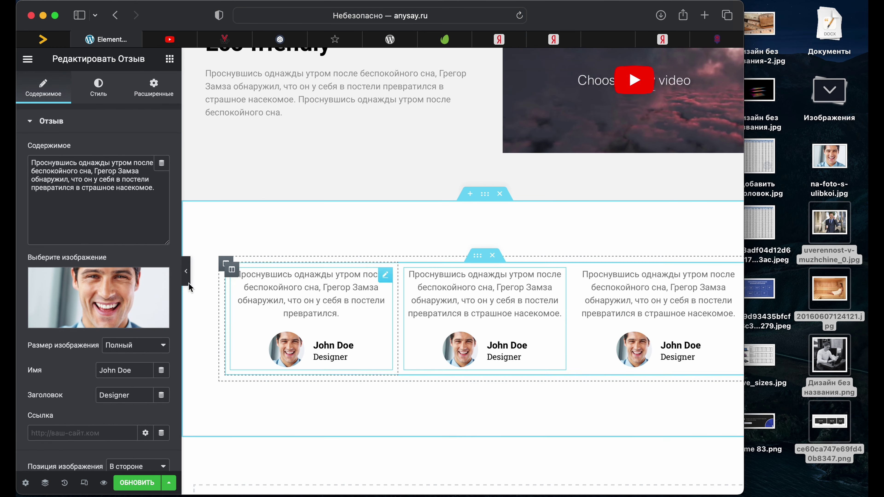
Give the middle testimonial the man-at-laptop photo, Дизайн-без-названия.png, from the Media Library
{"action": "left_click", "coordinate": [94, 305]}
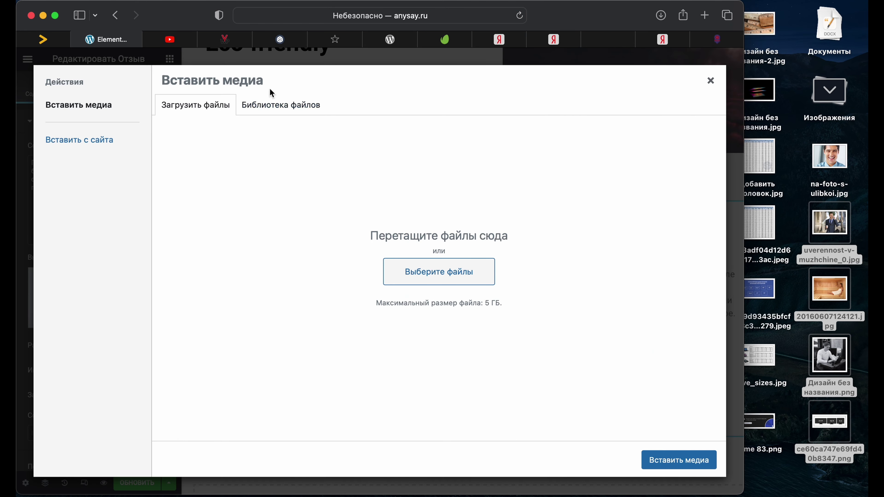
{"action": "left_click", "coordinate": [273, 110]}
{"action": "left_click", "coordinate": [202, 195]}
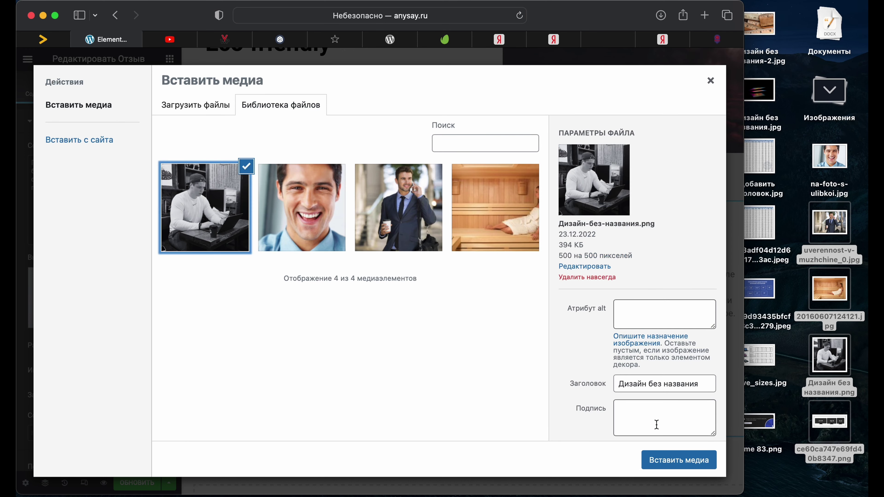
{"action": "left_click", "coordinate": [679, 460]}
Give the third testimonial the man-in-suit photo, uverennost-v-muzhchine_0.jpg, and preview it full width
{"action": "left_click", "coordinate": [657, 313]}
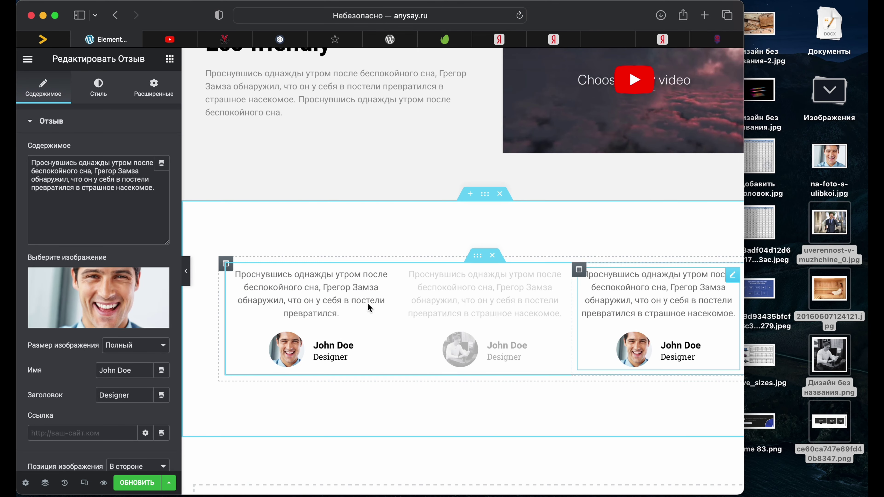
{"action": "left_click", "coordinate": [100, 90]}
{"action": "left_click", "coordinate": [153, 100]}
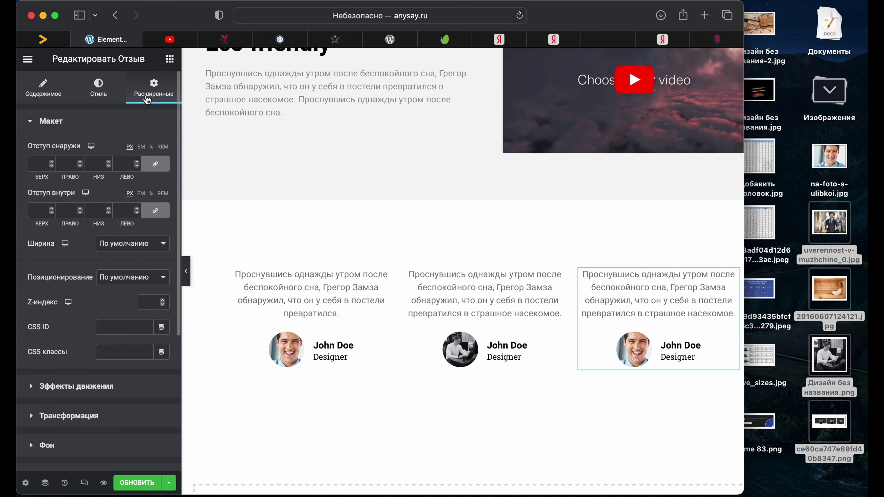
{"action": "left_click", "coordinate": [170, 59]}
{"action": "left_click", "coordinate": [487, 299]}
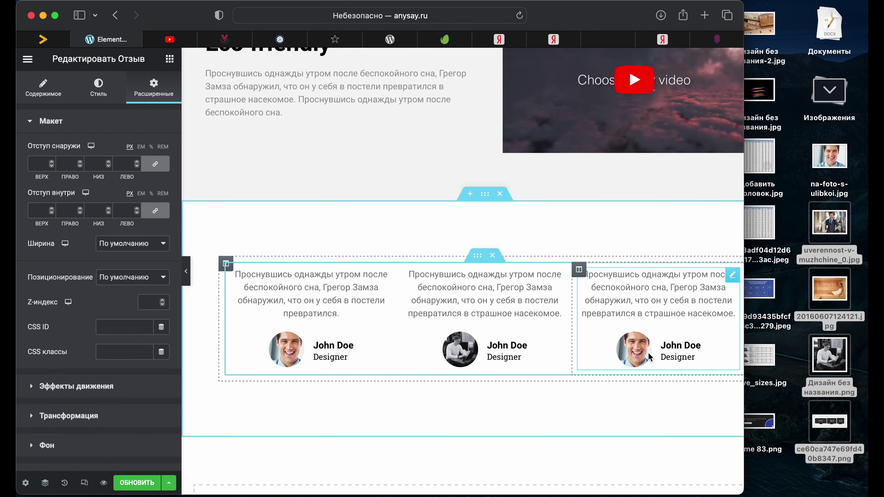
{"action": "left_click", "coordinate": [98, 87]}
{"action": "left_click", "coordinate": [43, 87]}
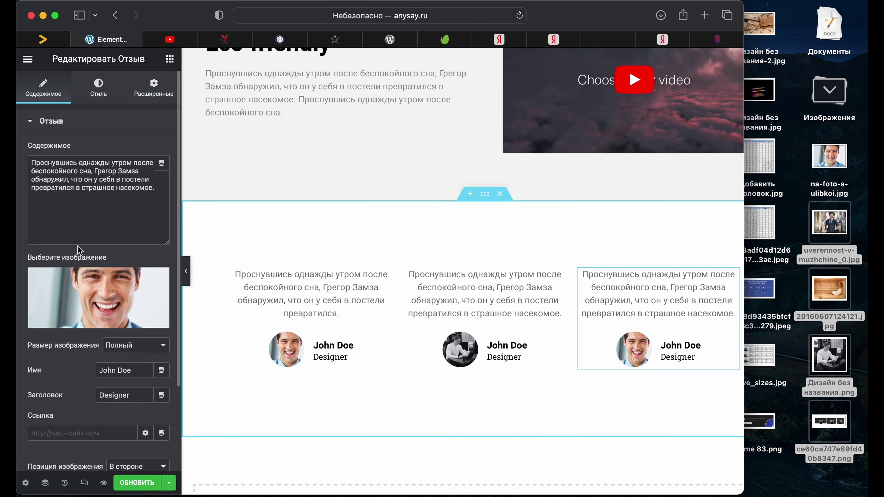
{"action": "left_click", "coordinate": [88, 297]}
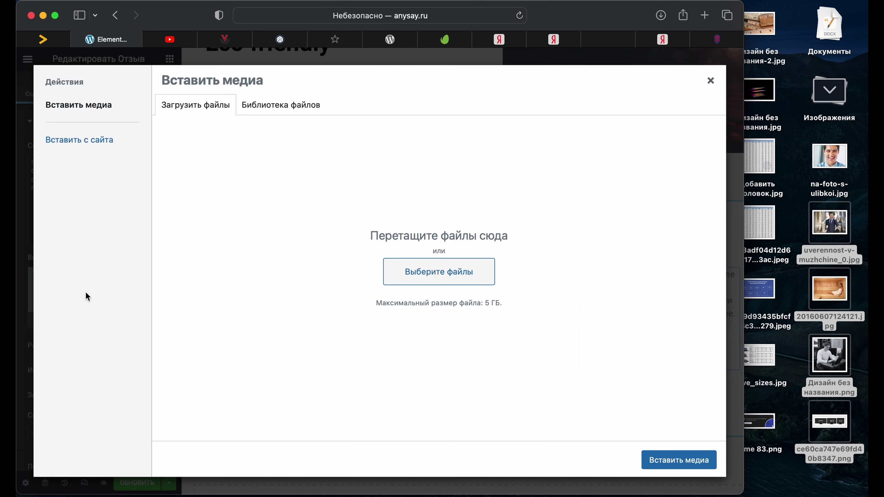
{"action": "left_click", "coordinate": [281, 112]}
{"action": "left_click", "coordinate": [379, 207]}
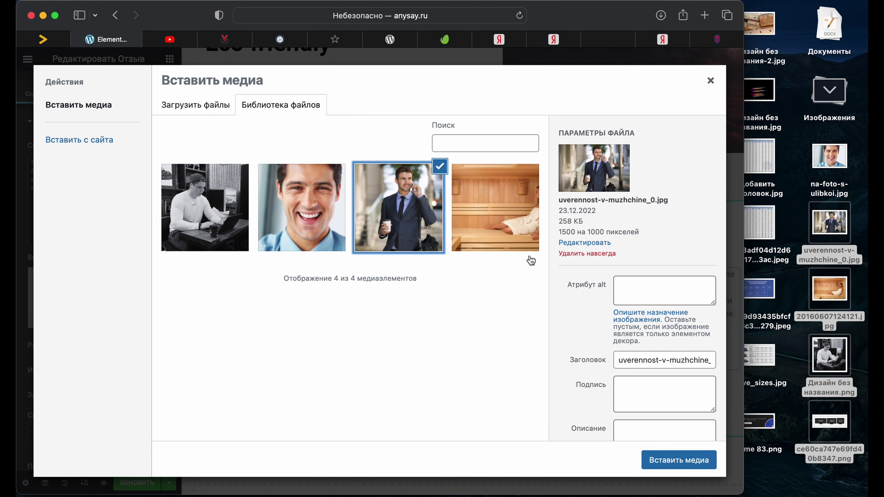
{"action": "left_click", "coordinate": [674, 452]}
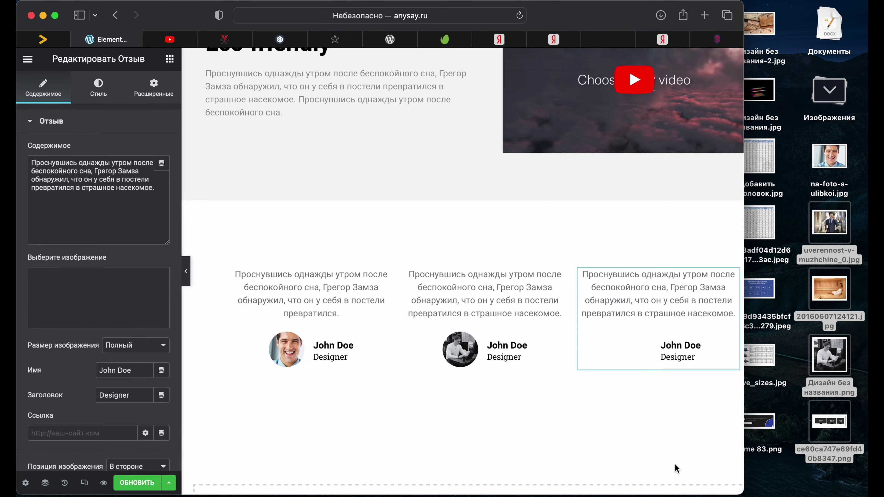
{"action": "left_click", "coordinate": [186, 270]}
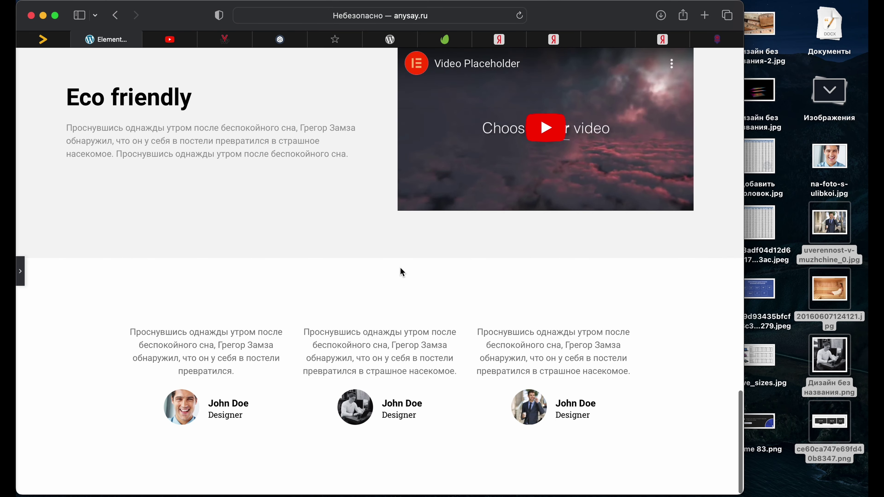
Scroll the preview down to the three testimonials near the bottom of the page
{"action": "scroll", "coordinate": [300, 234], "scroll_direction": "up", "scroll_amount": 15}
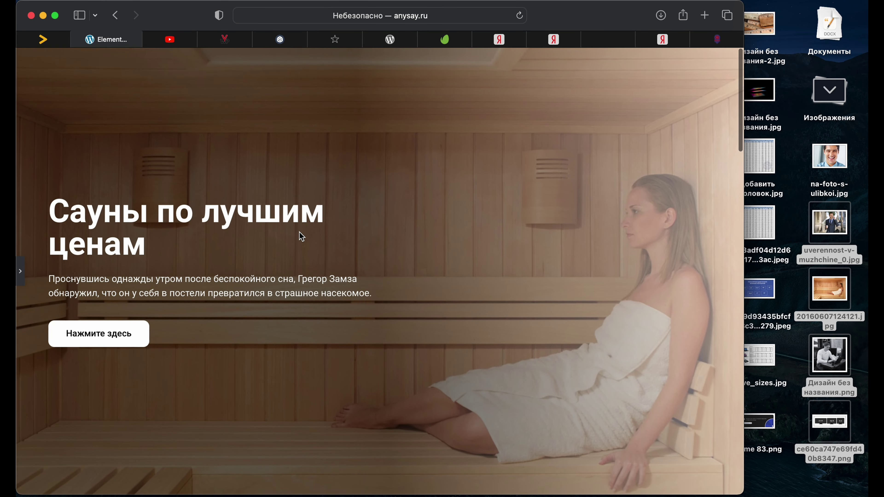
{"action": "scroll", "coordinate": [299, 234], "scroll_direction": "down", "scroll_amount": 12}
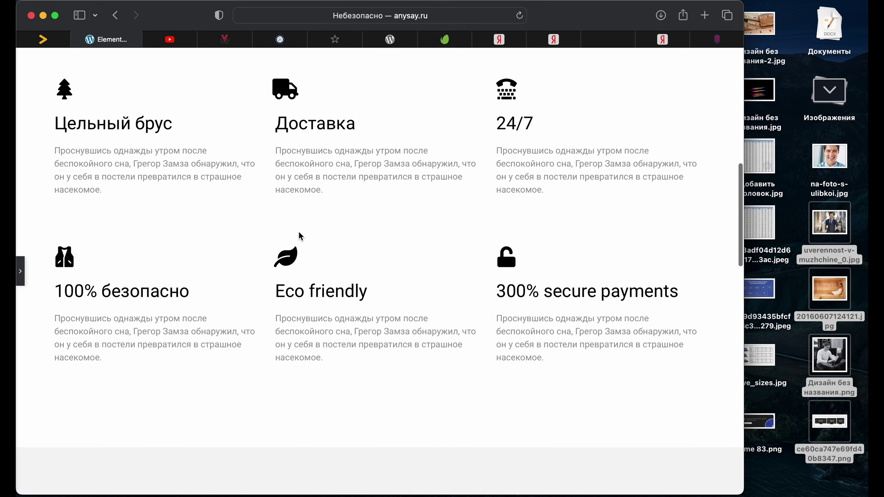
{"action": "scroll", "coordinate": [300, 236], "scroll_direction": "down", "scroll_amount": 10}
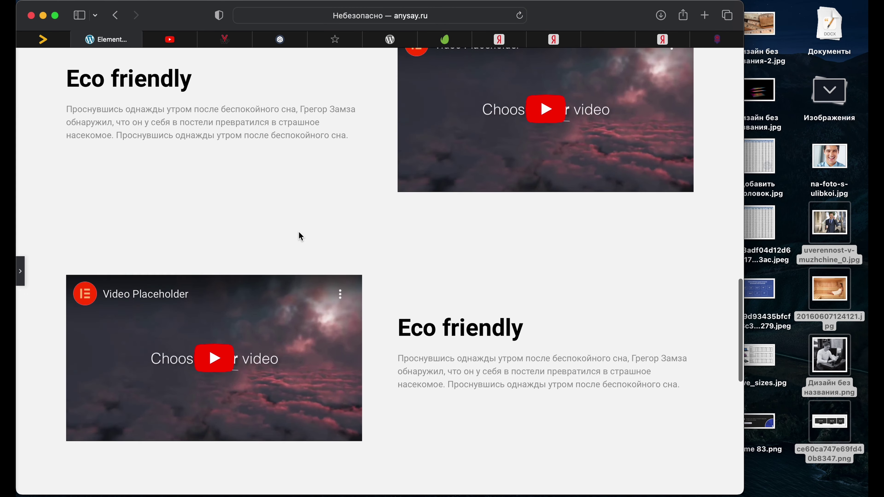
{"action": "scroll", "coordinate": [300, 236], "scroll_direction": "down", "scroll_amount": 10}
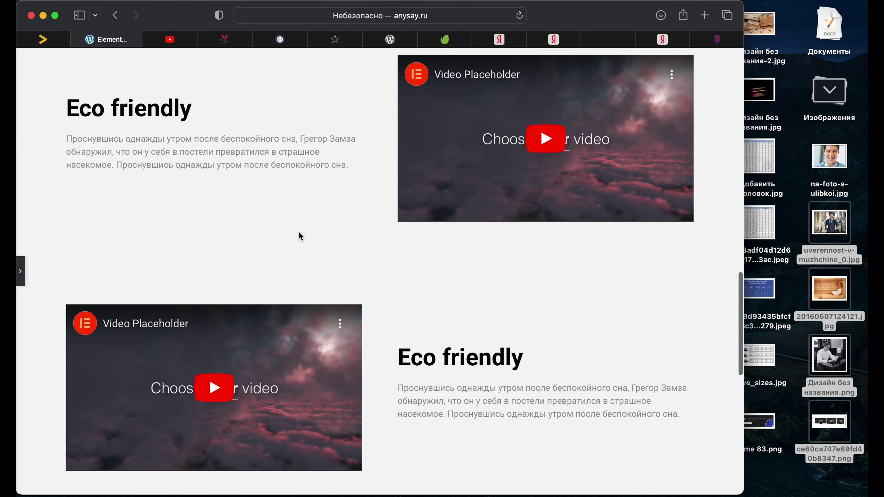
{"action": "scroll", "coordinate": [300, 236], "scroll_direction": "down", "scroll_amount": 10}
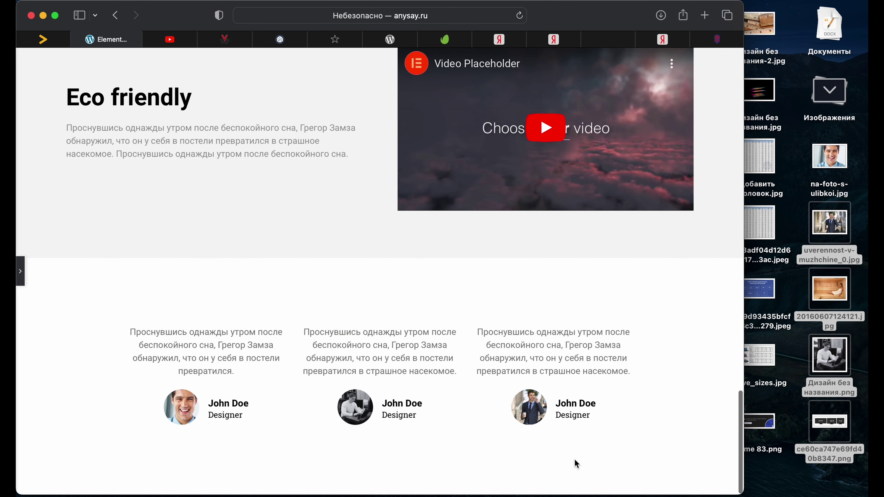
Add a new one-column section below the testimonials
{"action": "left_click", "coordinate": [20, 282]}
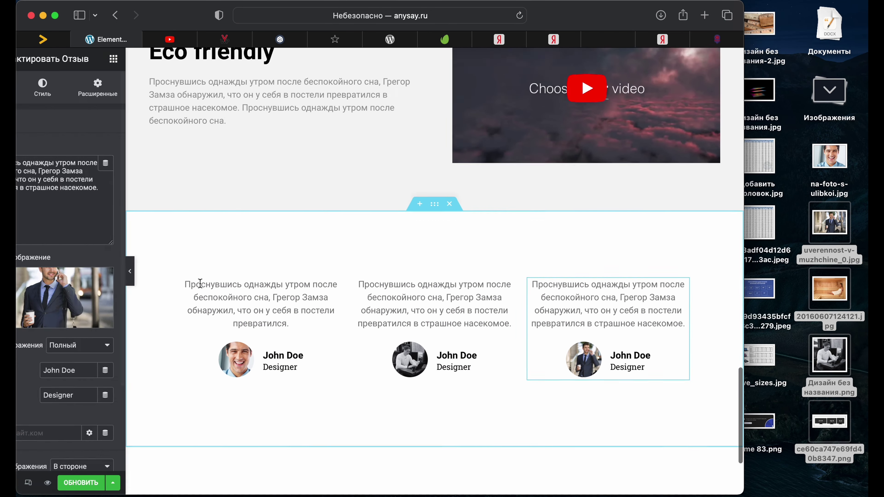
{"action": "scroll", "coordinate": [430, 347], "scroll_direction": "down", "scroll_amount": 3}
{"action": "left_click", "coordinate": [470, 400]}
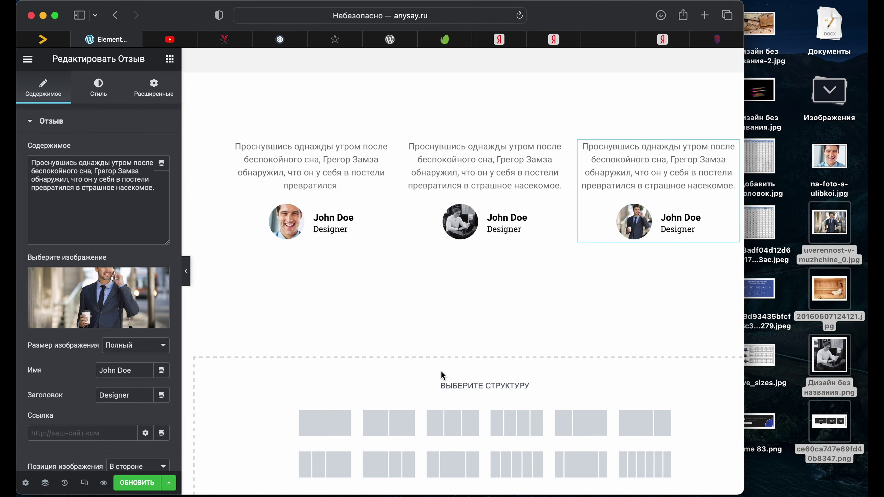
{"action": "scroll", "coordinate": [436, 376], "scroll_direction": "up", "scroll_amount": 15}
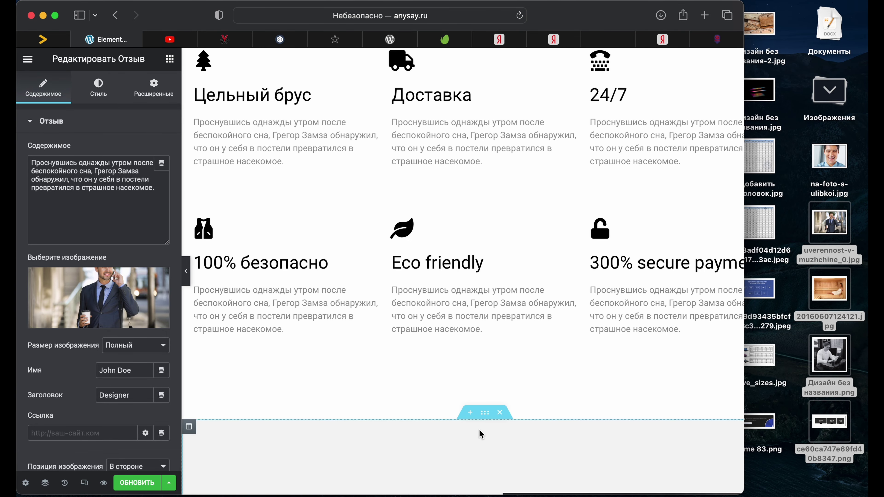
{"action": "left_click", "coordinate": [484, 414]}
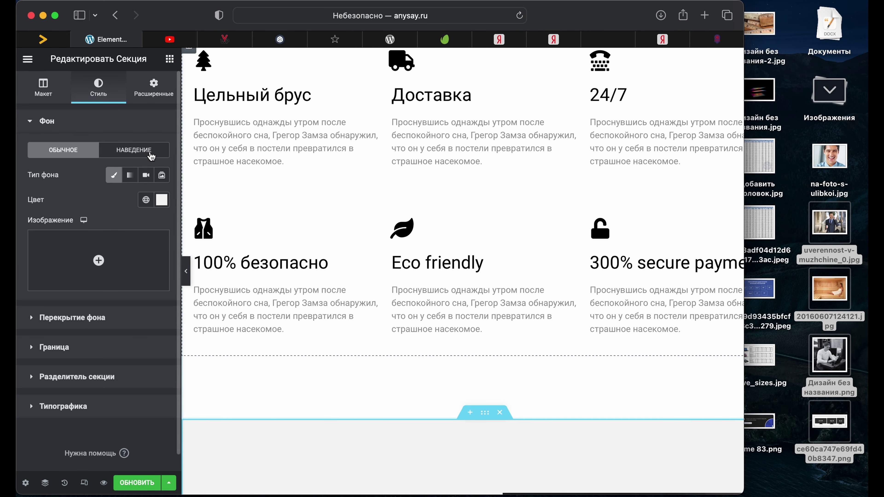
{"action": "left_click", "coordinate": [162, 200]}
{"action": "left_click", "coordinate": [111, 201]}
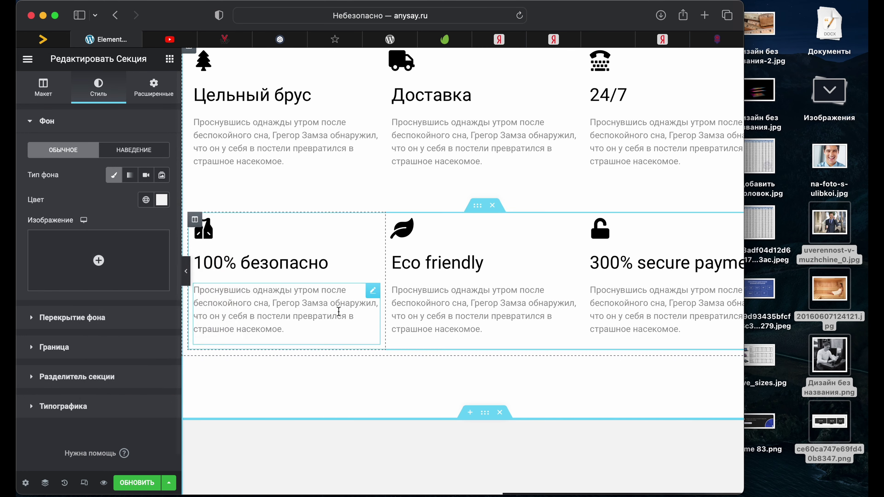
{"action": "scroll", "coordinate": [353, 348], "scroll_direction": "down", "scroll_amount": 10}
{"action": "left_click", "coordinate": [340, 365]}
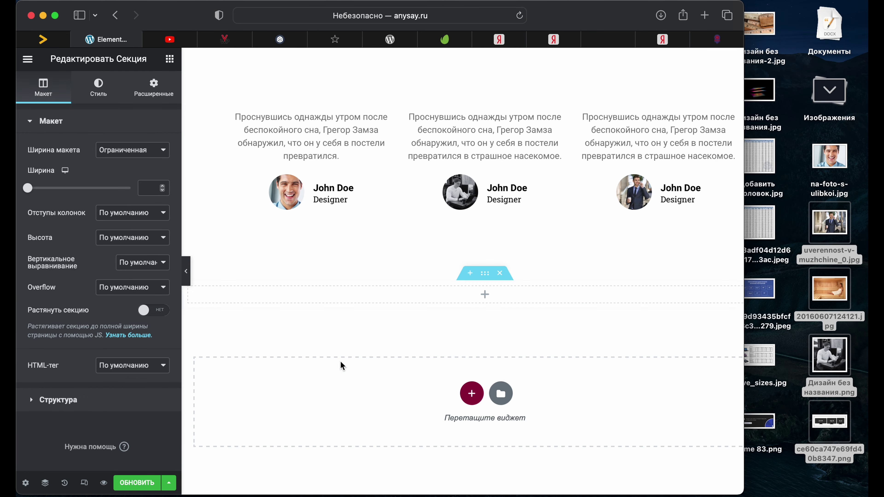
Dismiss the extra add-section area and widen the browser window
{"action": "left_click", "coordinate": [471, 273]}
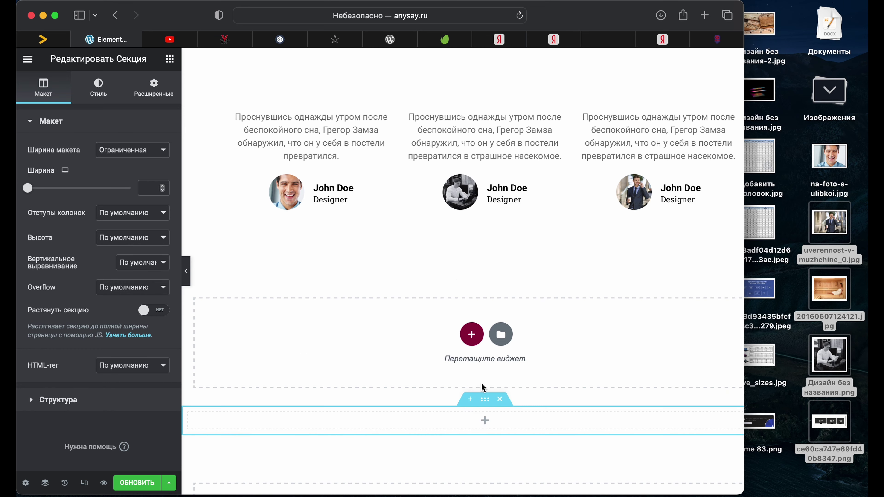
{"action": "scroll", "coordinate": [501, 348], "scroll_direction": "right", "scroll_amount": 3}
{"action": "left_click", "coordinate": [713, 315]}
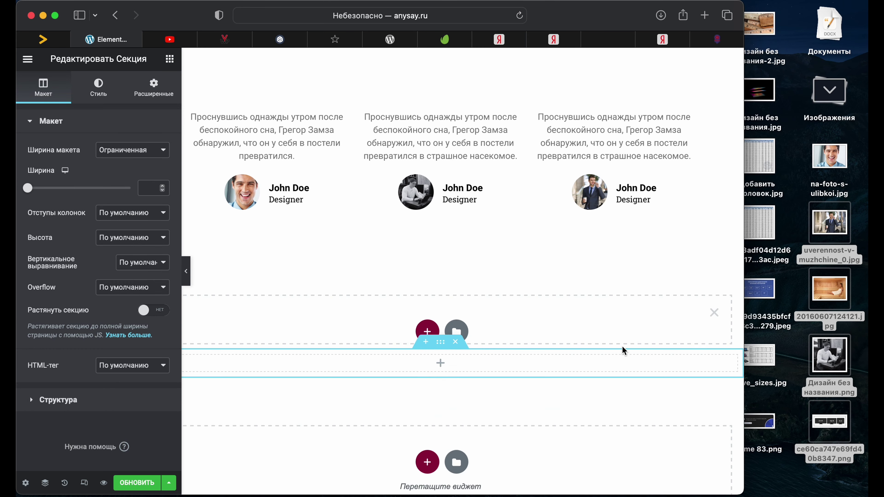
{"action": "scroll", "coordinate": [439, 280], "scroll_direction": "left", "scroll_amount": 3}
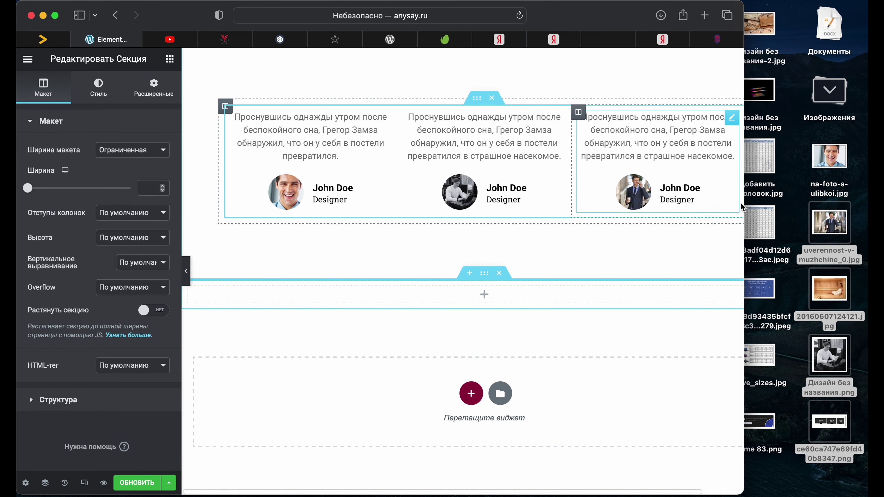
{"action": "left_click_drag", "start_coordinate": [744, 252], "coordinate": [868, 252]}
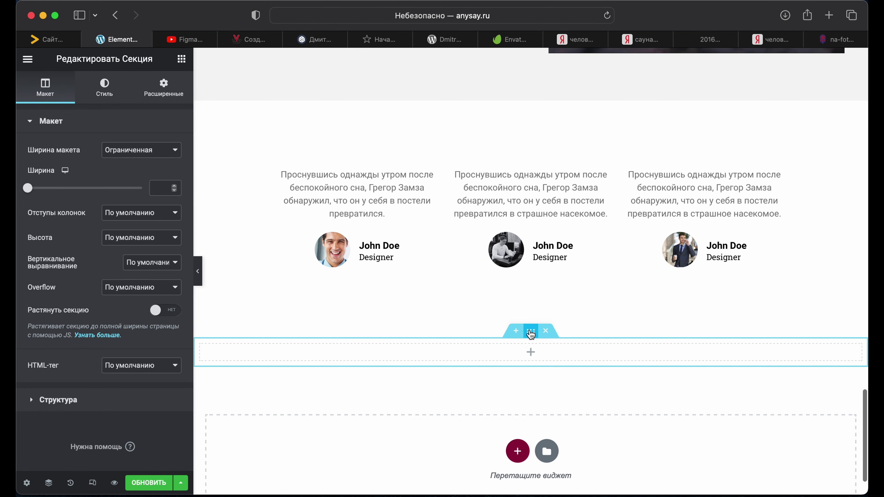
Give the new section a Classic background coloured light grey #F4F4F4
{"action": "left_click", "coordinate": [111, 95]}
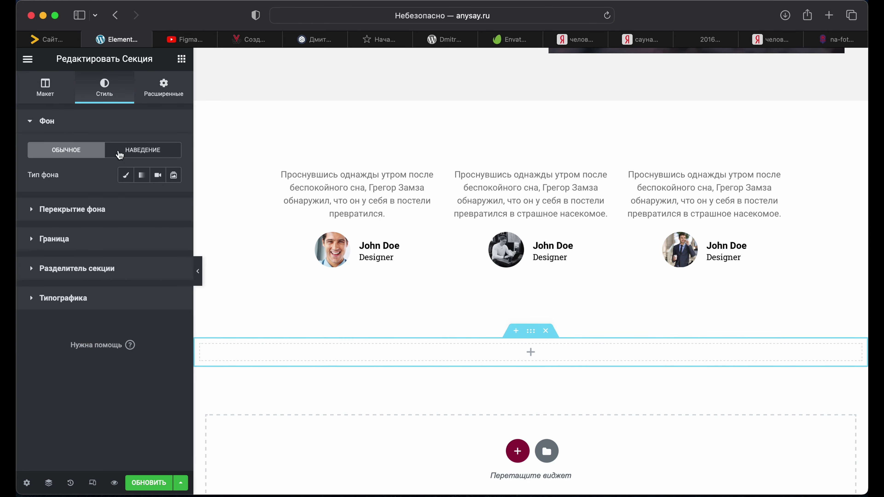
{"action": "left_click", "coordinate": [128, 172]}
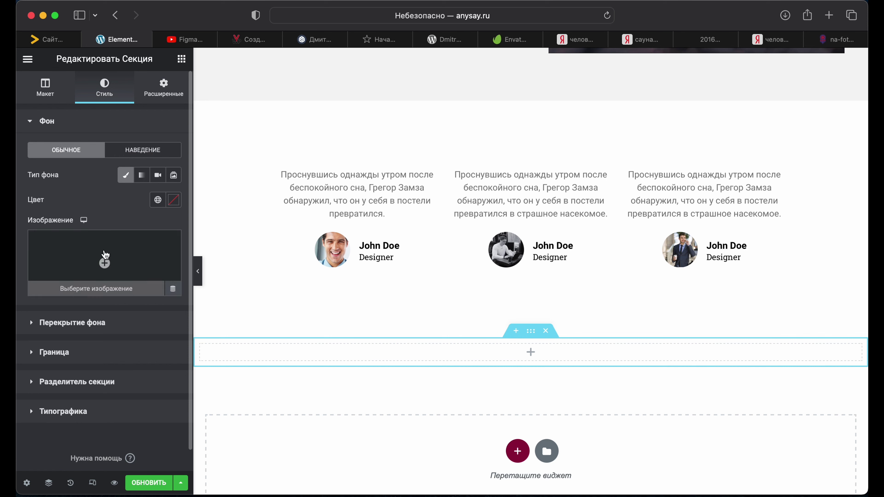
{"action": "left_click", "coordinate": [173, 204]}
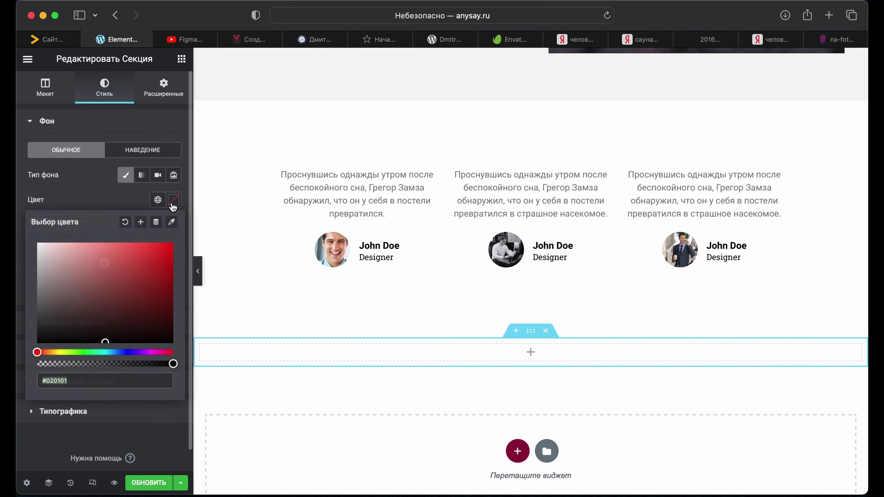
{"action": "left_click", "coordinate": [126, 203]}
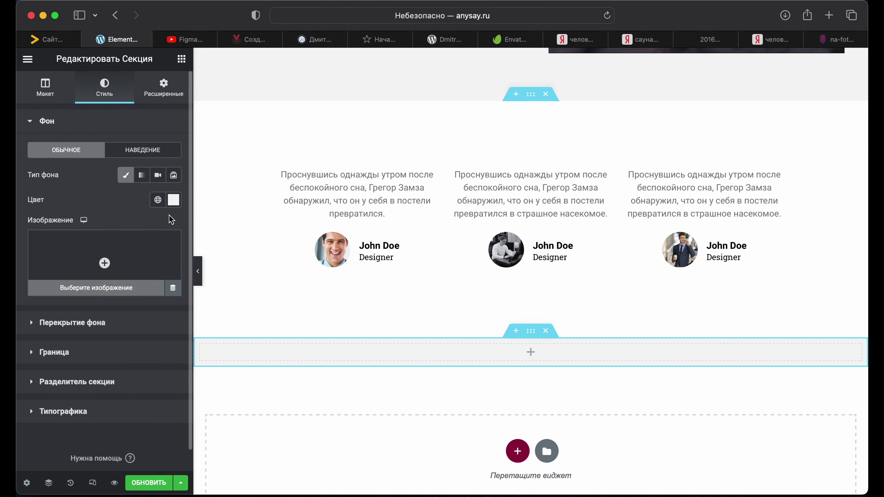
{"action": "left_click", "coordinate": [173, 200]}
{"action": "left_click_drag", "start_coordinate": [53, 298], "coordinate": [25, 300]}
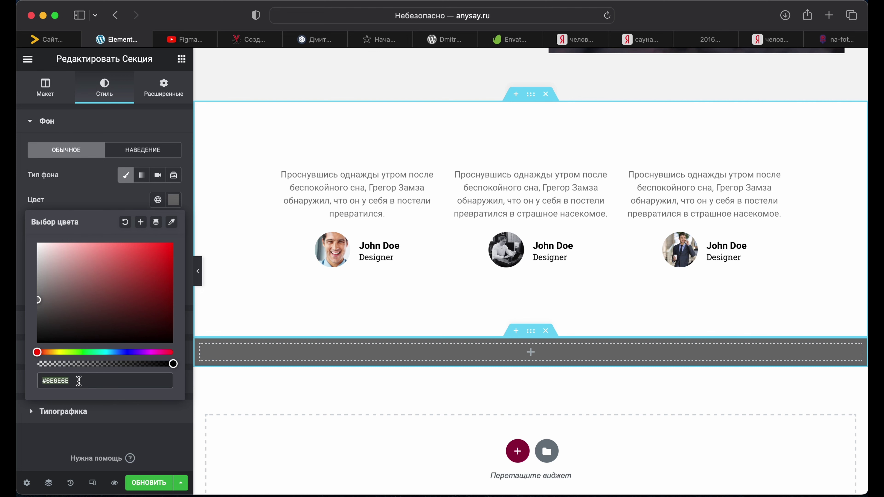
{"action": "type", "text": "#F4F4F4"}
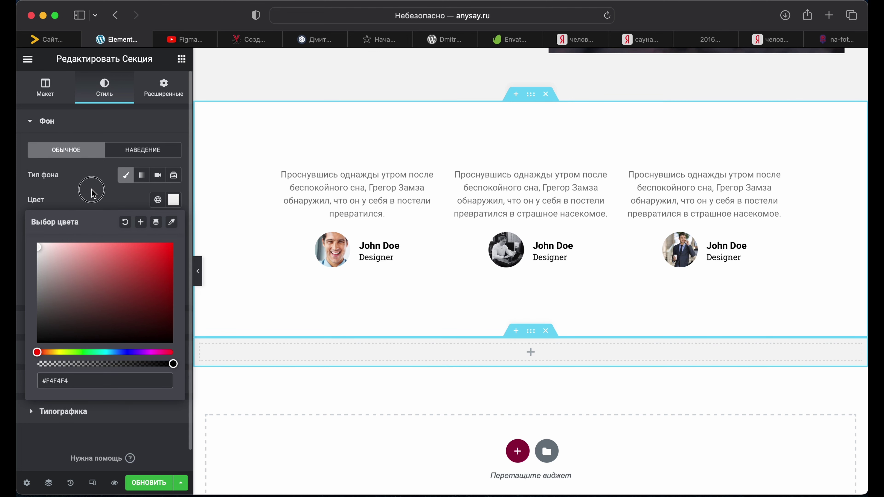
{"action": "left_click", "coordinate": [89, 189]}
{"action": "left_click", "coordinate": [198, 272]}
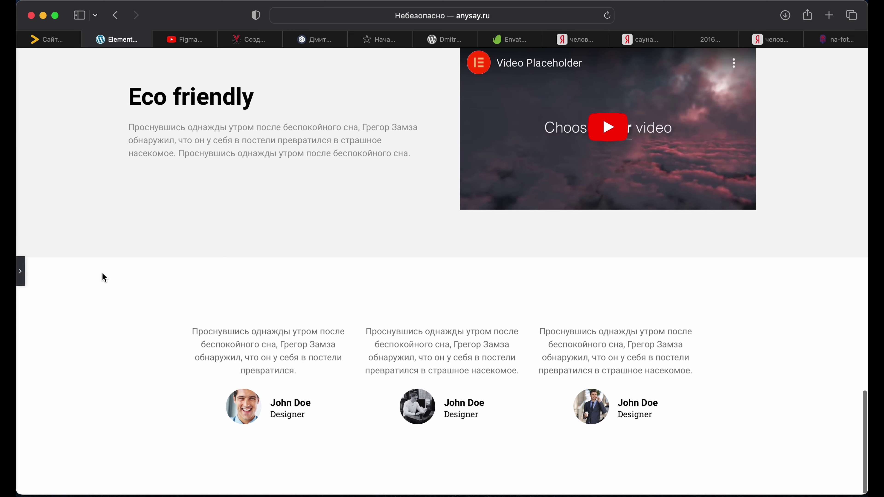
{"action": "left_click", "coordinate": [24, 271]}
{"action": "scroll", "coordinate": [422, 404], "scroll_direction": "down", "scroll_amount": 2}
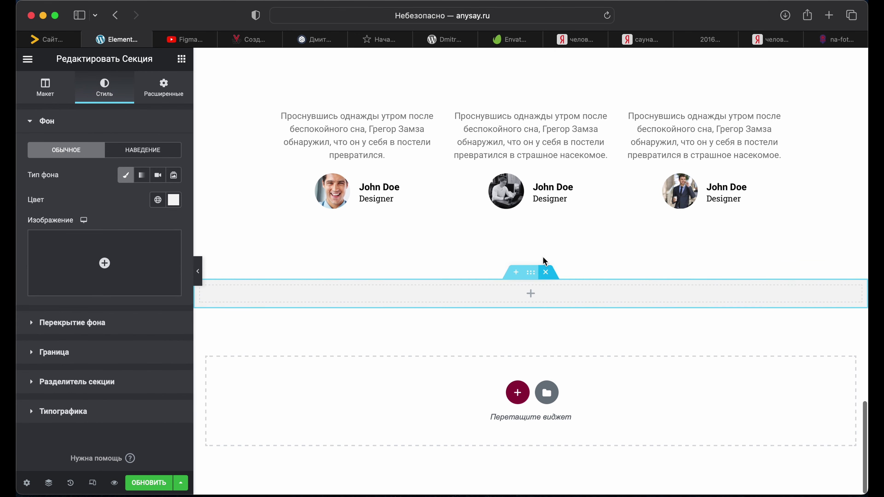
Duplicate the Eco friendly heading
{"action": "left_click", "coordinate": [181, 60]}
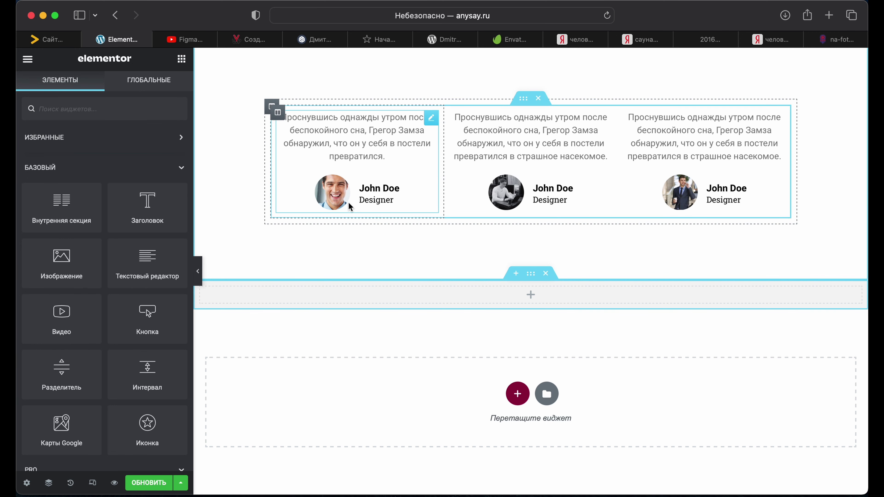
{"action": "scroll", "coordinate": [348, 202], "scroll_direction": "up", "scroll_amount": 10}
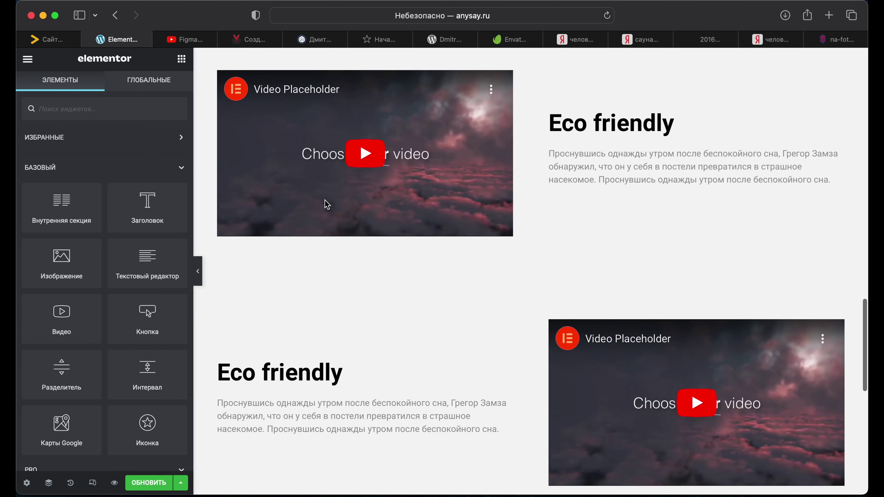
{"action": "scroll", "coordinate": [364, 312], "scroll_direction": "down", "scroll_amount": 1}
{"action": "scroll", "coordinate": [364, 314], "scroll_direction": "down", "scroll_amount": 4}
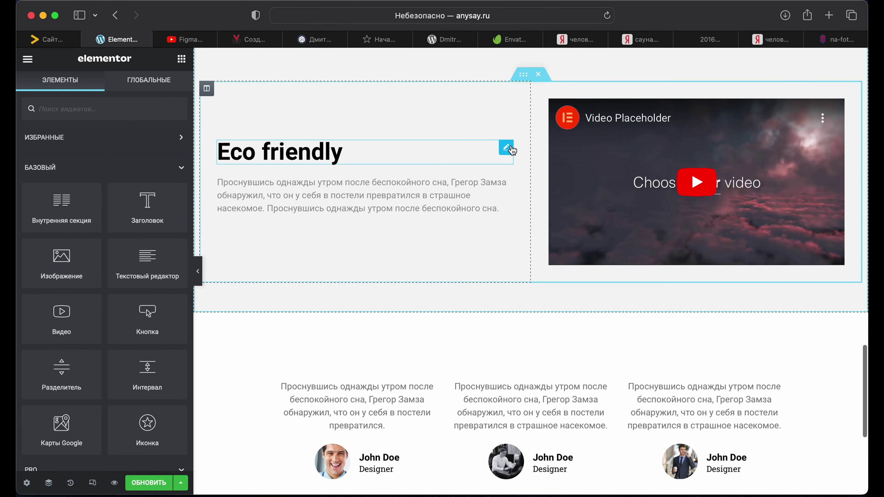
{"action": "right_click", "coordinate": [511, 150]}
{"action": "left_click", "coordinate": [536, 172]}
{"action": "scroll", "coordinate": [447, 270], "scroll_direction": "down", "scroll_amount": 6}
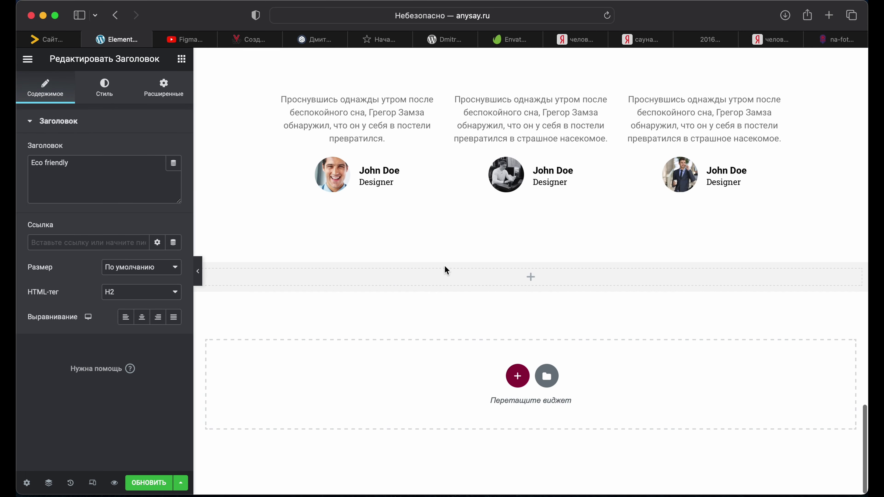
{"action": "left_click", "coordinate": [452, 299]}
Insert a two-column inner section and move the duplicated Eco friendly heading into its left column
{"action": "left_click_drag", "start_coordinate": [68, 209], "coordinate": [345, 293]}
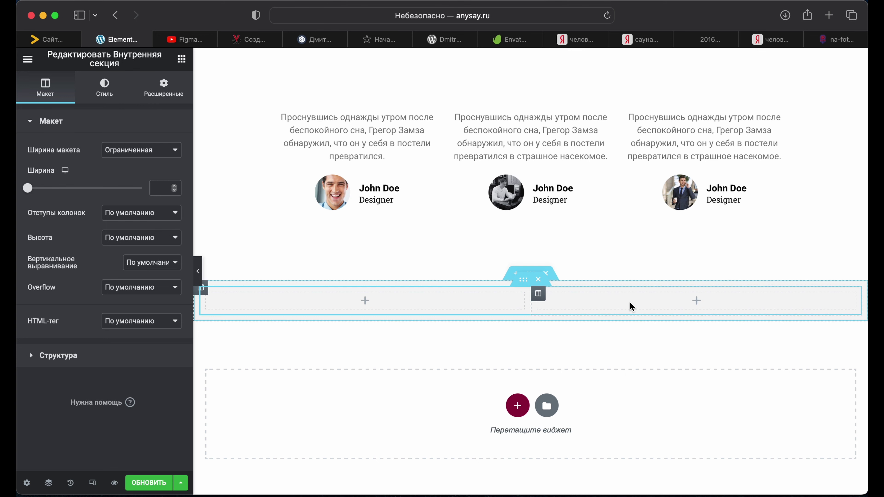
{"action": "scroll", "coordinate": [432, 306], "scroll_direction": "up", "scroll_amount": 10}
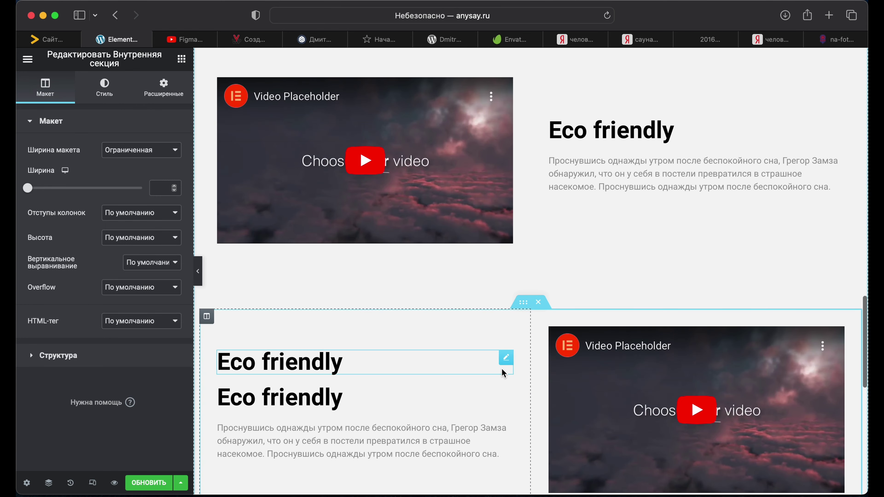
{"action": "left_click_drag", "start_coordinate": [504, 361], "coordinate": [365, 372]}
{"action": "scroll", "coordinate": [438, 209], "scroll_direction": "down", "scroll_amount": 12}
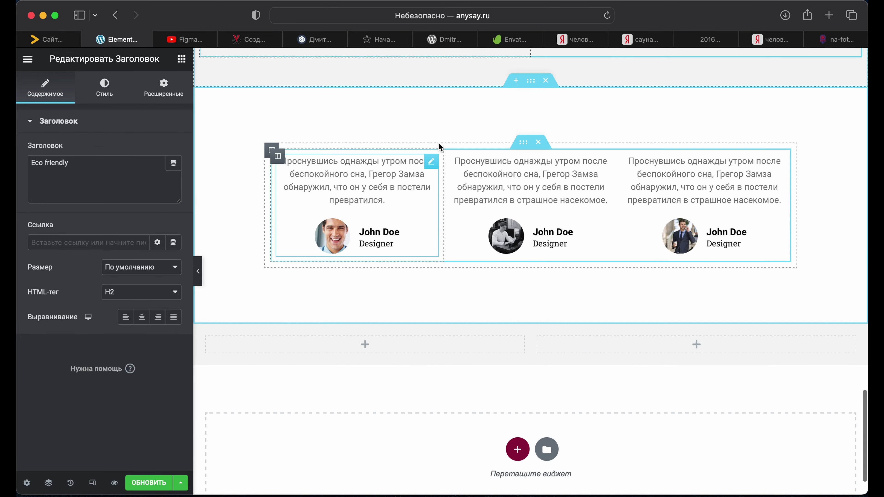
{"action": "scroll", "coordinate": [442, 141], "scroll_direction": "up", "scroll_amount": 3}
{"action": "scroll", "coordinate": [445, 137], "scroll_direction": "up", "scroll_amount": 7}
{"action": "scroll", "coordinate": [454, 134], "scroll_direction": "down", "scroll_amount": 5}
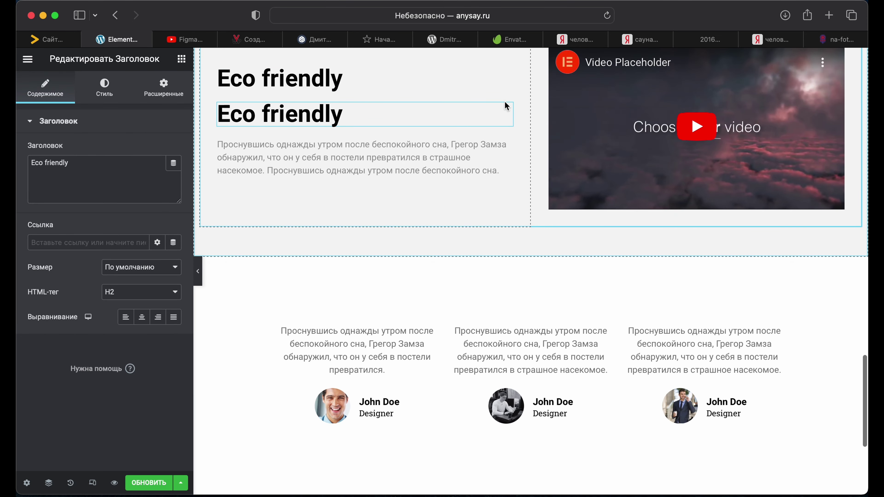
{"action": "left_click_drag", "start_coordinate": [506, 106], "coordinate": [376, 355]}
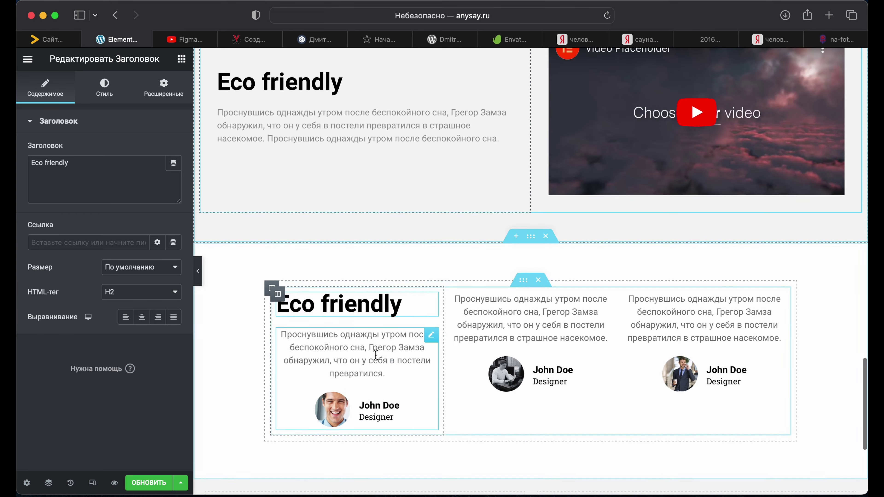
{"action": "scroll", "coordinate": [375, 355], "scroll_direction": "down", "scroll_amount": 6}
{"action": "scroll", "coordinate": [426, 162], "scroll_direction": "up", "scroll_amount": 3}
{"action": "left_click_drag", "start_coordinate": [428, 179], "coordinate": [333, 381]}
{"action": "scroll", "coordinate": [382, 219], "scroll_direction": "down", "scroll_amount": 2}
{"action": "scroll", "coordinate": [384, 219], "scroll_direction": "up", "scroll_amount": 10}
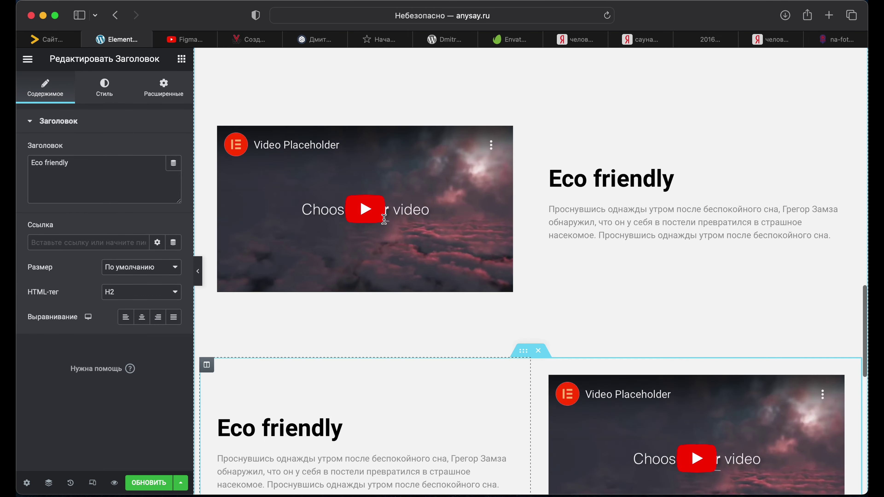
{"action": "scroll", "coordinate": [384, 219], "scroll_direction": "down", "scroll_amount": 5}
{"action": "left_click_drag", "start_coordinate": [504, 210], "coordinate": [335, 374]}
Duplicate the paragraph text and place the copy under the Eco friendly heading
{"action": "right_click", "coordinate": [505, 216]}
{"action": "left_click", "coordinate": [528, 246]}
{"action": "scroll", "coordinate": [347, 421], "scroll_direction": "down", "scroll_amount": 10}
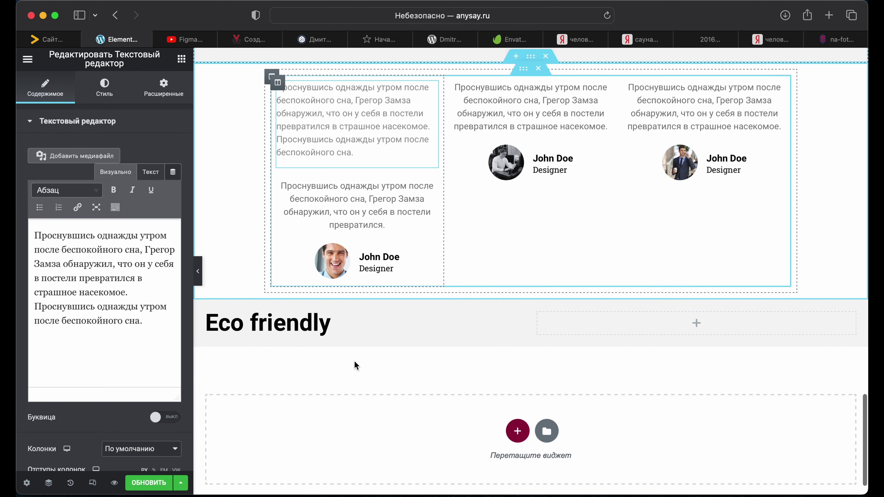
{"action": "left_click_drag", "start_coordinate": [431, 88], "coordinate": [339, 326]}
{"action": "scroll", "coordinate": [340, 327], "scroll_direction": "down", "scroll_amount": 3}
Set the Eco friendly column's vertical alignment to Middle
{"action": "left_click", "coordinate": [209, 216]}
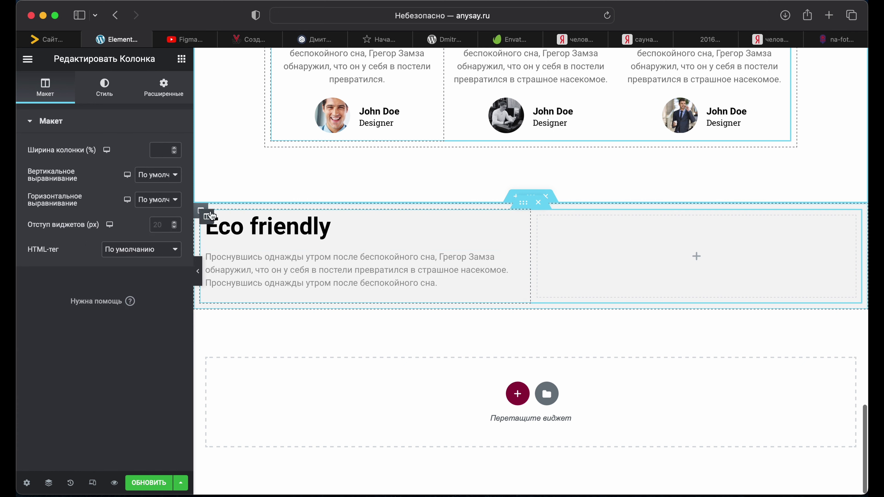
{"action": "left_click", "coordinate": [149, 177]}
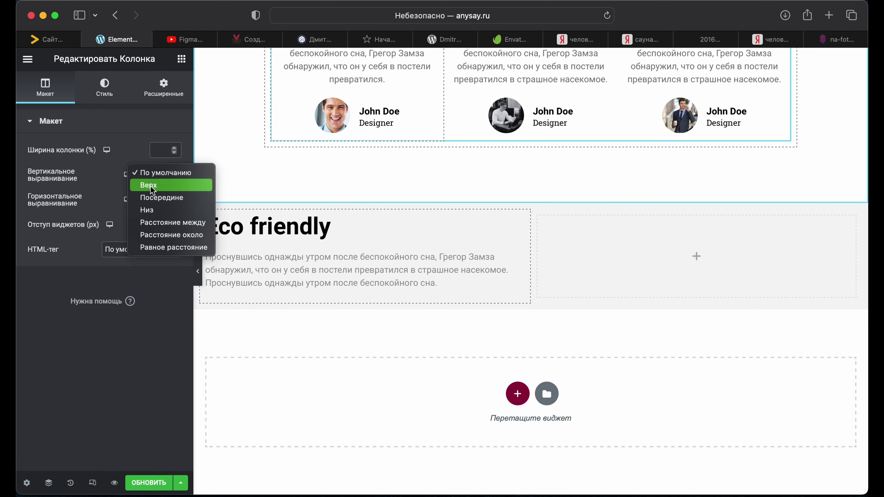
{"action": "left_click", "coordinate": [156, 198]}
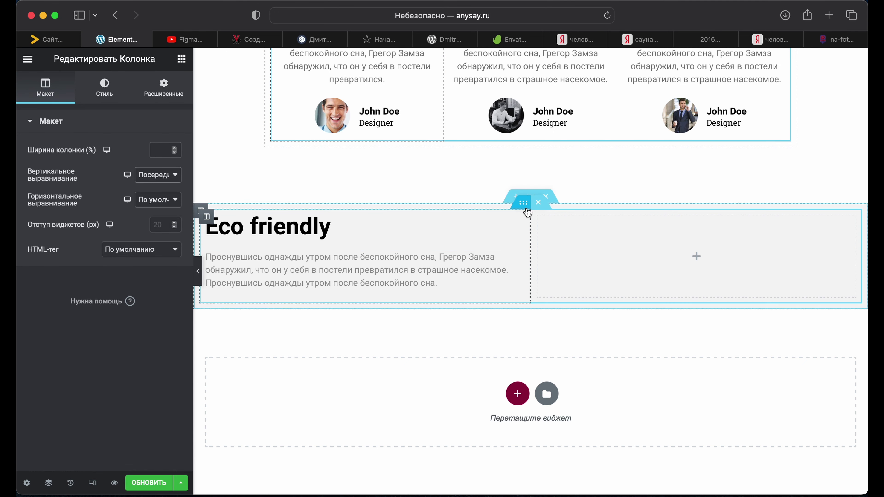
Set the section's Height to Min Height with a value of 650 px
{"action": "left_click", "coordinate": [529, 197]}
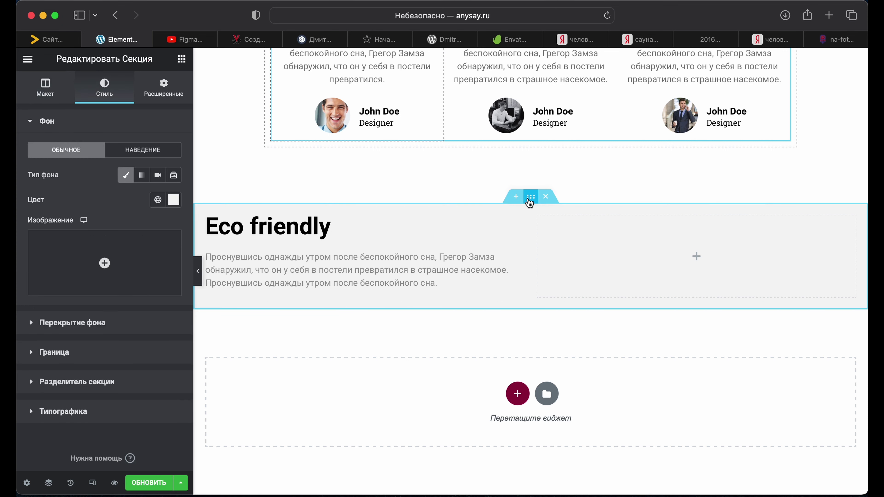
{"action": "left_click", "coordinate": [41, 101]}
{"action": "left_click", "coordinate": [148, 237]}
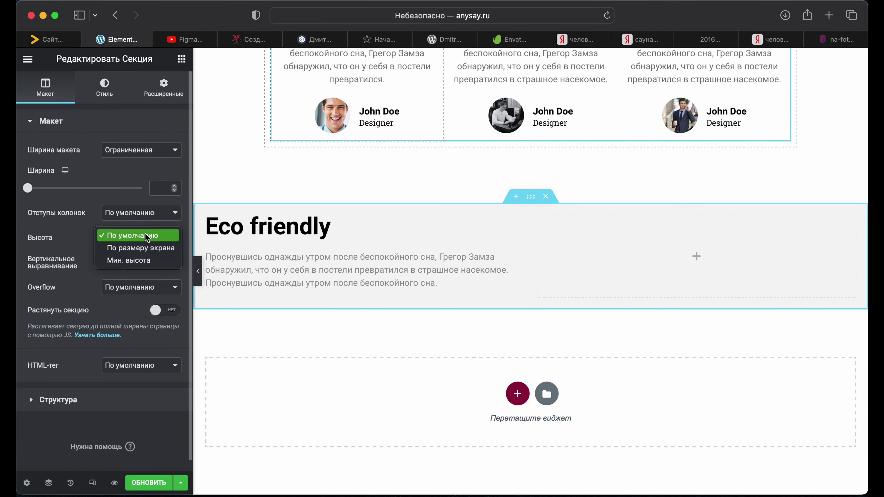
{"action": "left_click", "coordinate": [146, 248]}
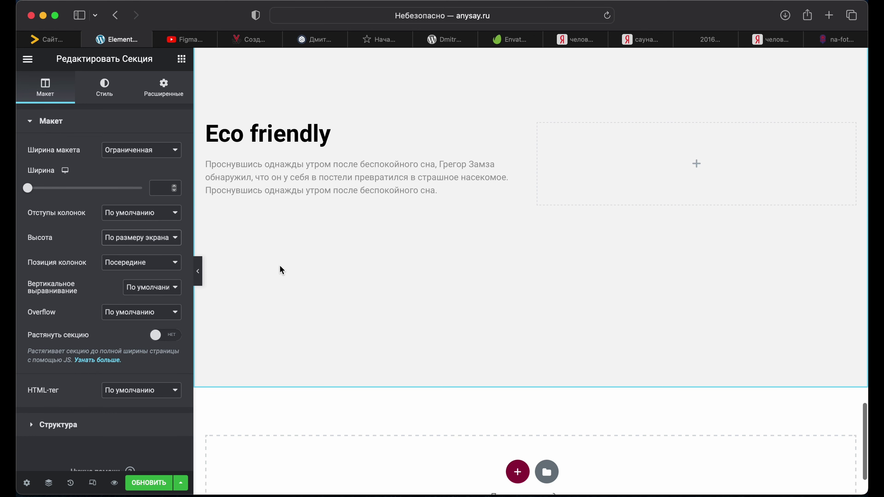
{"action": "left_click", "coordinate": [155, 241]}
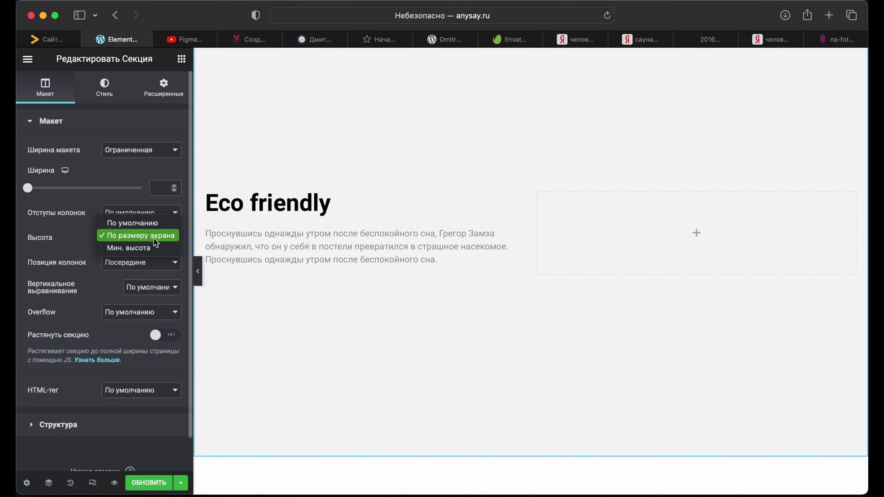
{"action": "left_click", "coordinate": [155, 248]}
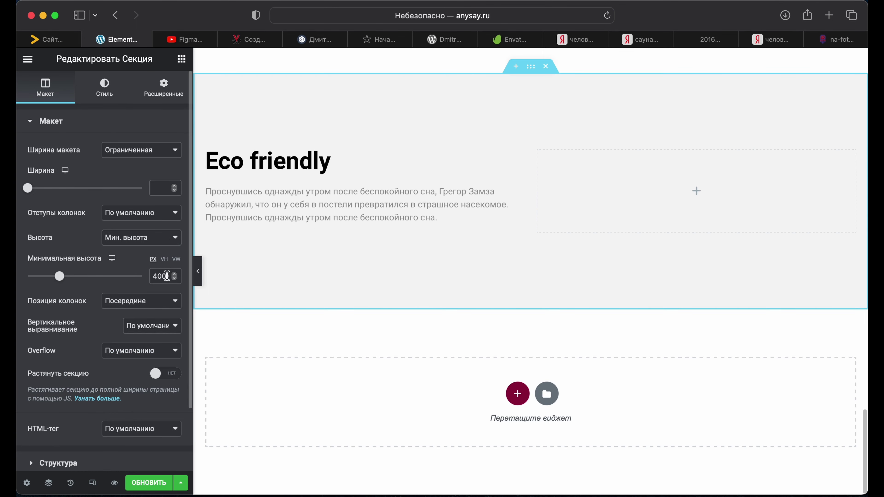
{"action": "left_click", "coordinate": [162, 276]}
{"action": "type", "text": "650"}
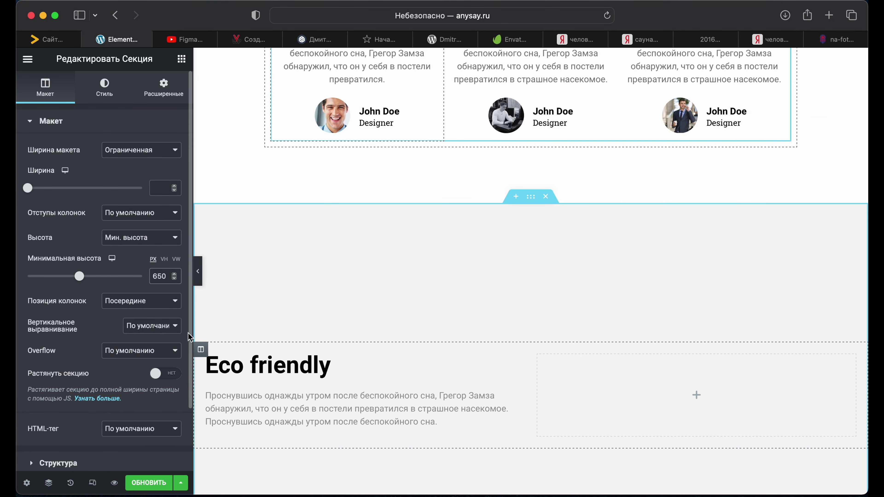
{"action": "left_click", "coordinate": [198, 271]}
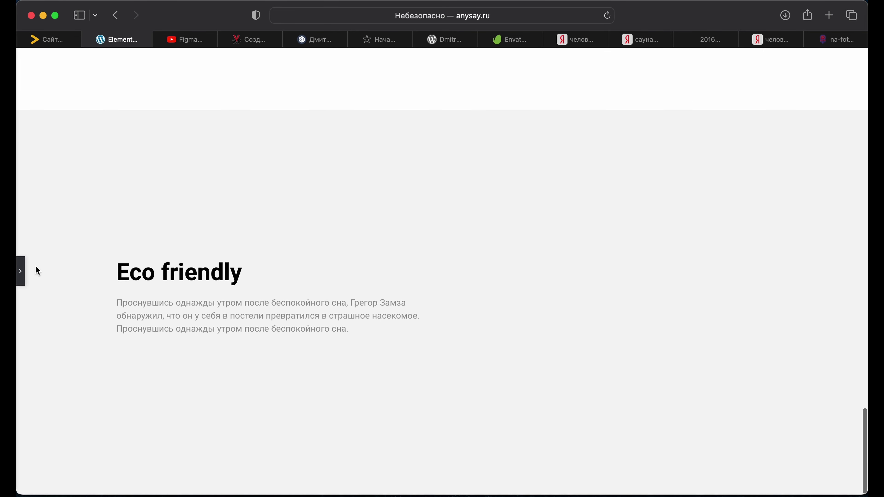
{"action": "left_click", "coordinate": [21, 271]}
Browse down the widget list for the next element to add
{"action": "scroll", "coordinate": [197, 144], "scroll_direction": "down", "scroll_amount": 3}
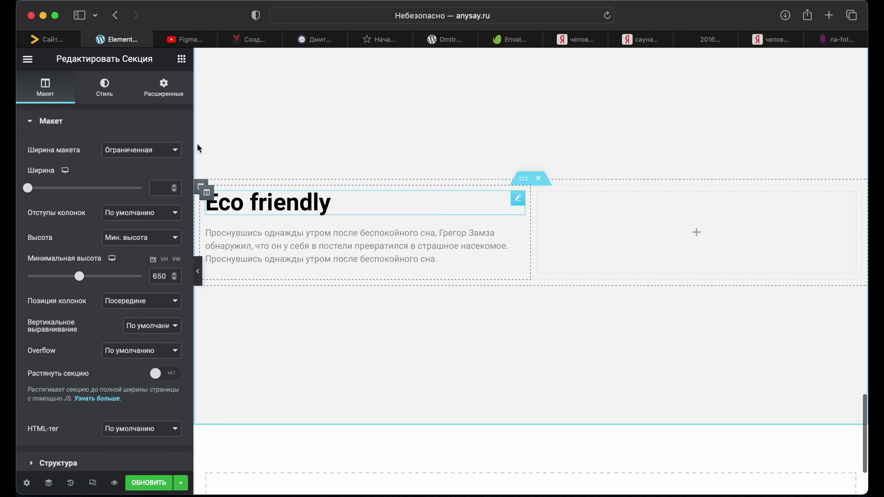
{"action": "left_click", "coordinate": [182, 59]}
{"action": "scroll", "coordinate": [118, 174], "scroll_direction": "down", "scroll_amount": 10}
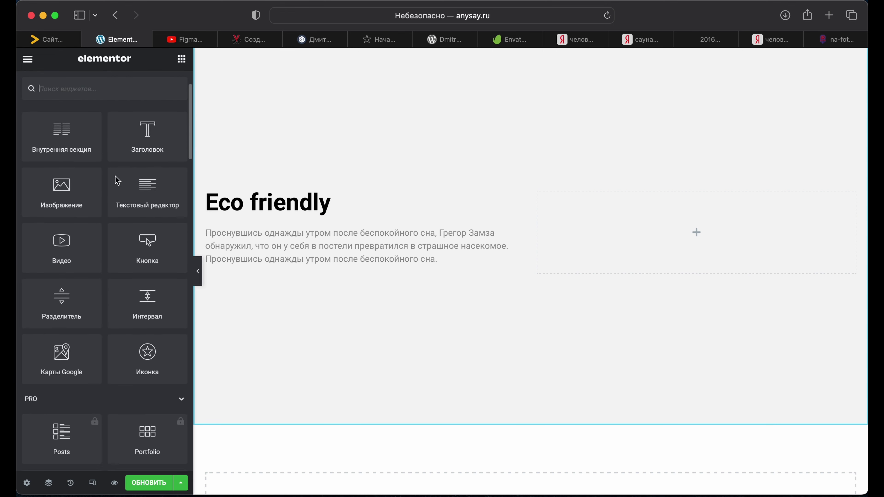
{"action": "scroll", "coordinate": [117, 181], "scroll_direction": "down", "scroll_amount": 20}
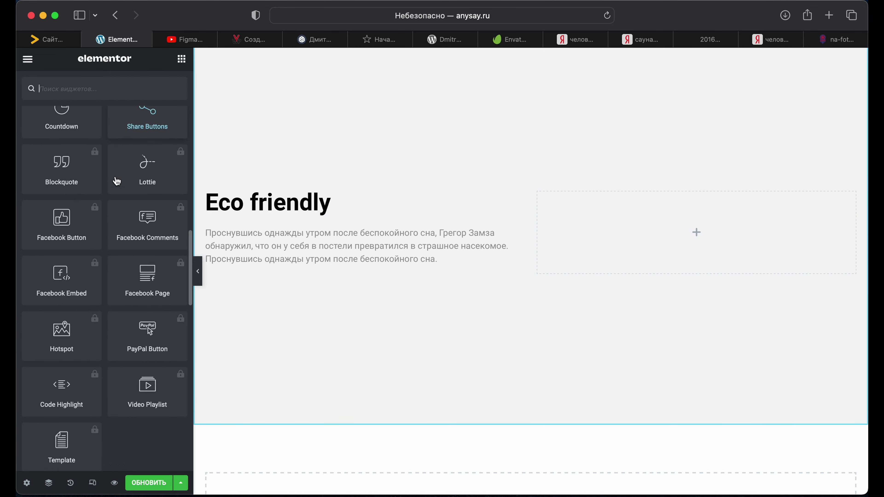
Place Facebook, Twitter and YouTube Social Icons under the Eco friendly paragraph, aligned left
{"action": "scroll", "coordinate": [117, 180], "scroll_direction": "down", "scroll_amount": 2}
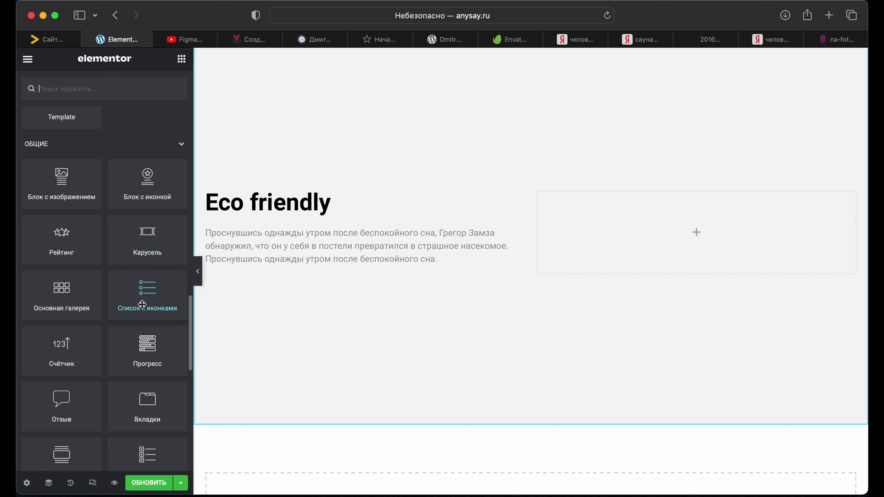
{"action": "scroll", "coordinate": [71, 296], "scroll_direction": "down", "scroll_amount": 10}
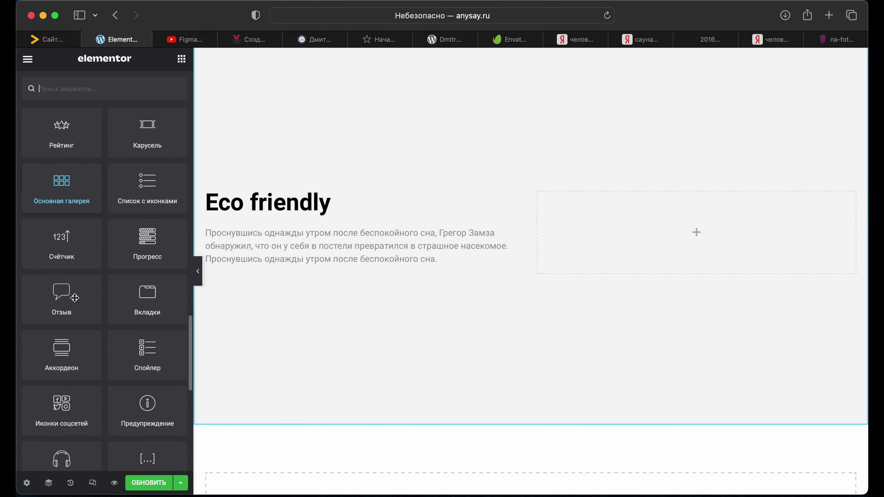
{"action": "left_click_drag", "start_coordinate": [59, 320], "coordinate": [268, 266]}
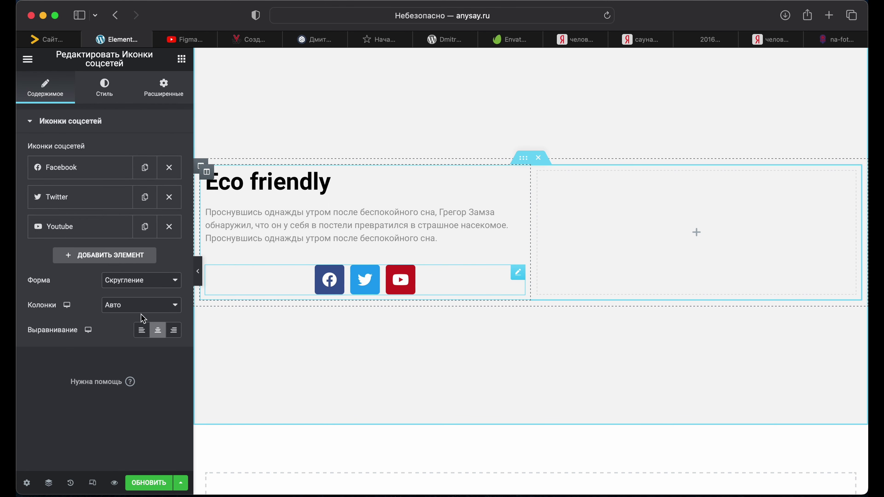
{"action": "left_click", "coordinate": [142, 330]}
{"action": "left_click", "coordinate": [198, 271]}
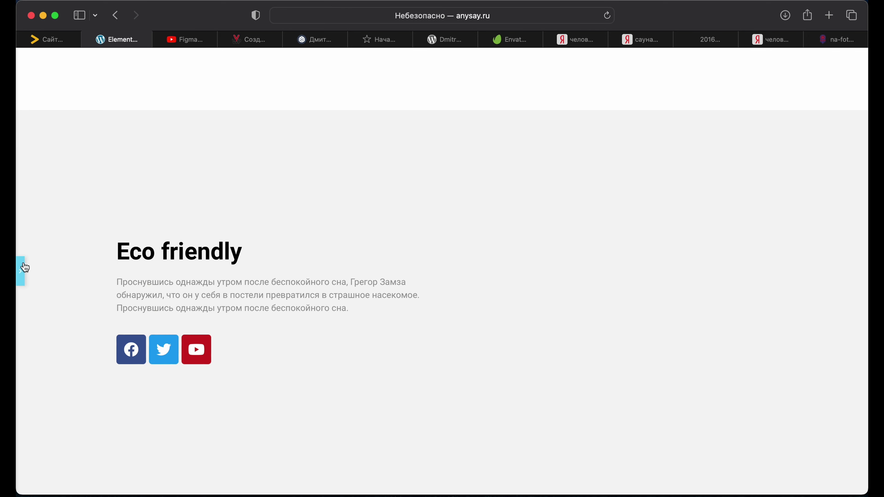
{"action": "scroll", "coordinate": [158, 268], "scroll_direction": "up", "scroll_amount": 10}
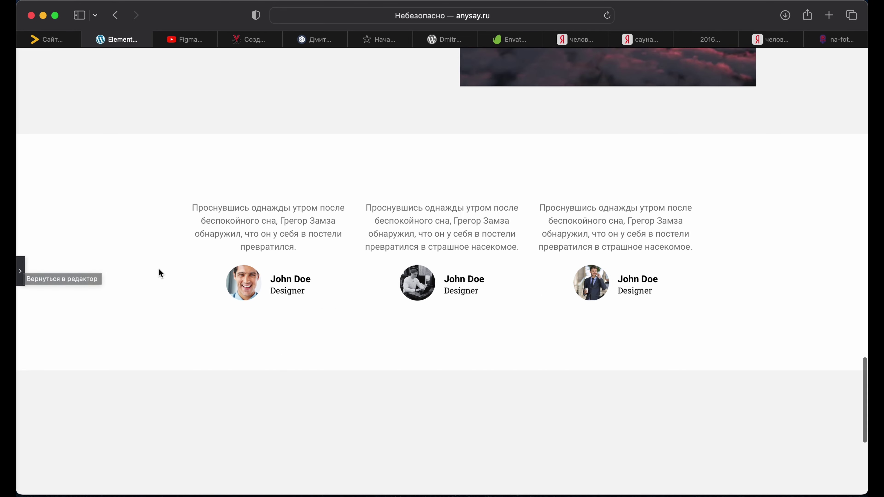
{"action": "scroll", "coordinate": [158, 268], "scroll_direction": "up", "scroll_amount": 15}
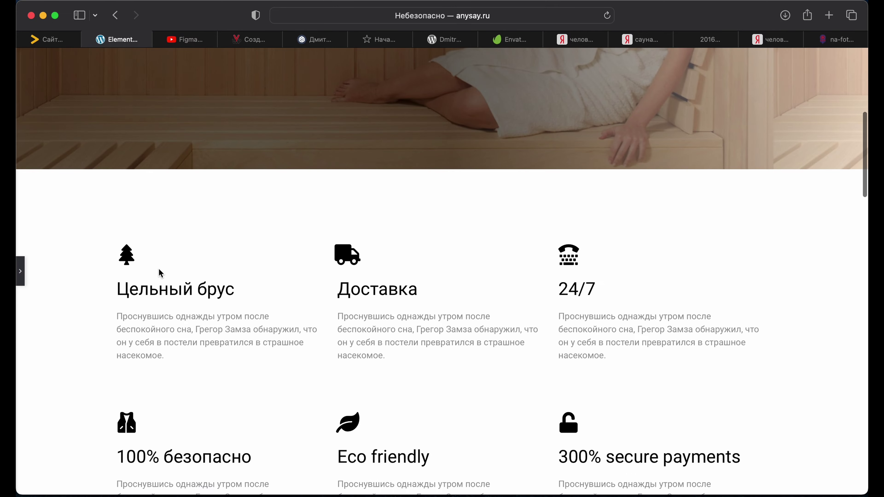
{"action": "scroll", "coordinate": [158, 268], "scroll_direction": "down", "scroll_amount": 15}
{"action": "scroll", "coordinate": [160, 270], "scroll_direction": "down", "scroll_amount": 10}
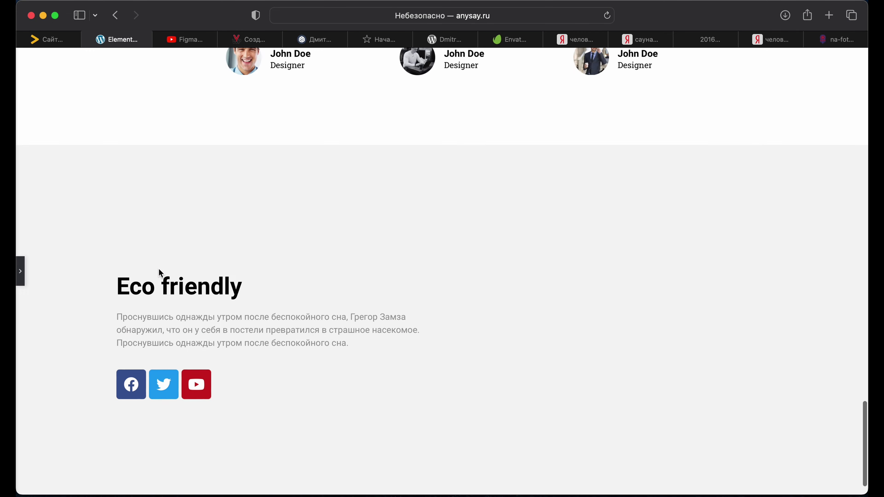
{"action": "left_click", "coordinate": [21, 271]}
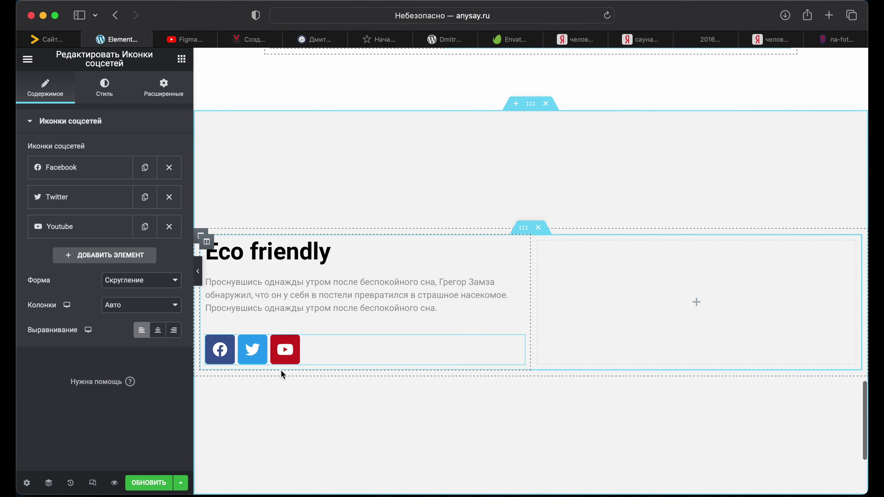
Set the social icons' Border Radius to 10 px on all four corners
{"action": "left_click", "coordinate": [94, 96]}
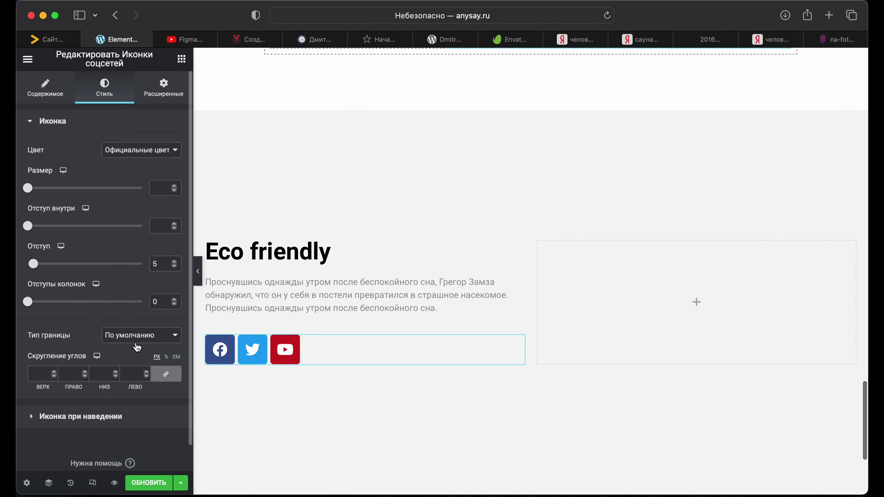
{"action": "left_click", "coordinate": [135, 374]}
{"action": "type", "text": "10"}
{"action": "left_click", "coordinate": [197, 271]}
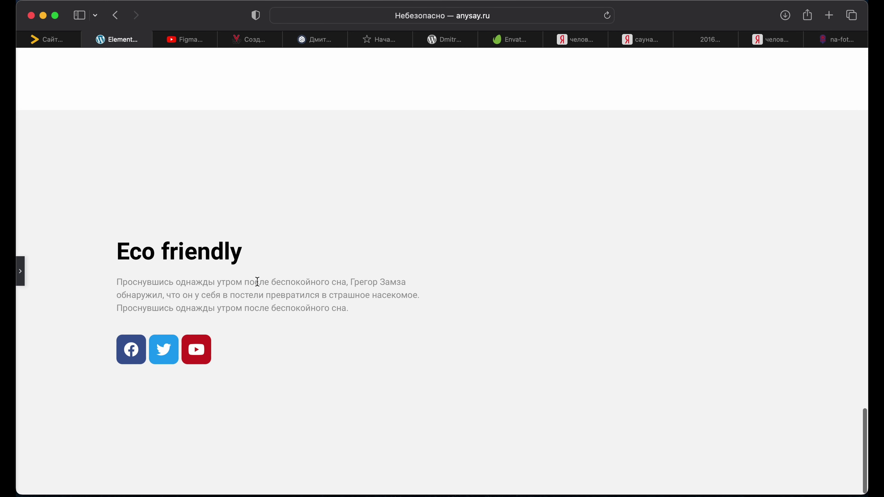
Duplicate the Eco friendly inner section and delete the copy's left column
{"action": "left_click", "coordinate": [22, 272]}
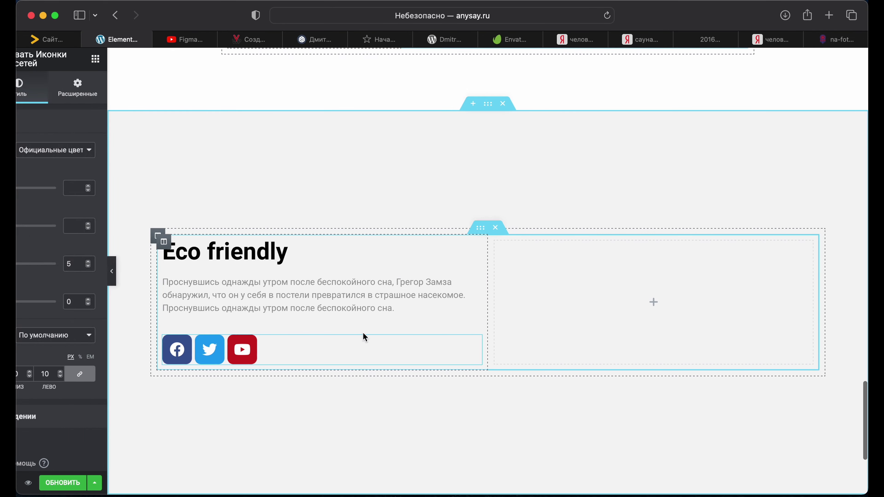
{"action": "right_click", "coordinate": [519, 230]}
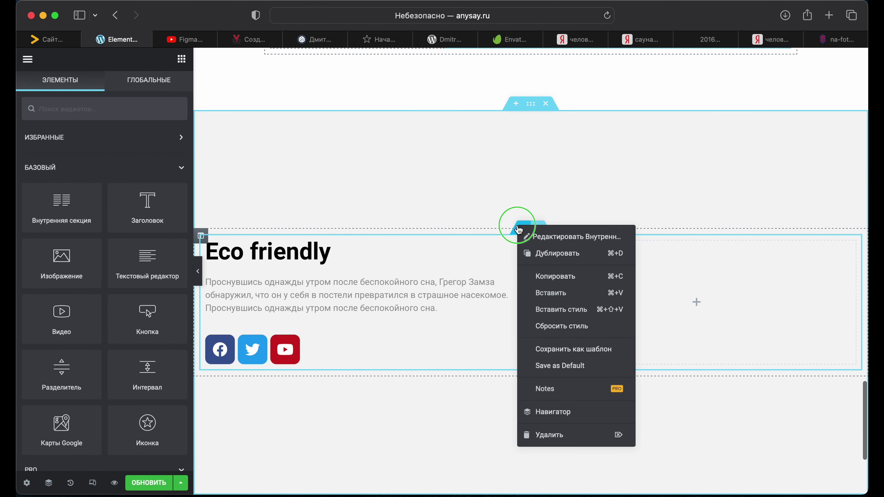
{"action": "left_click", "coordinate": [540, 257]}
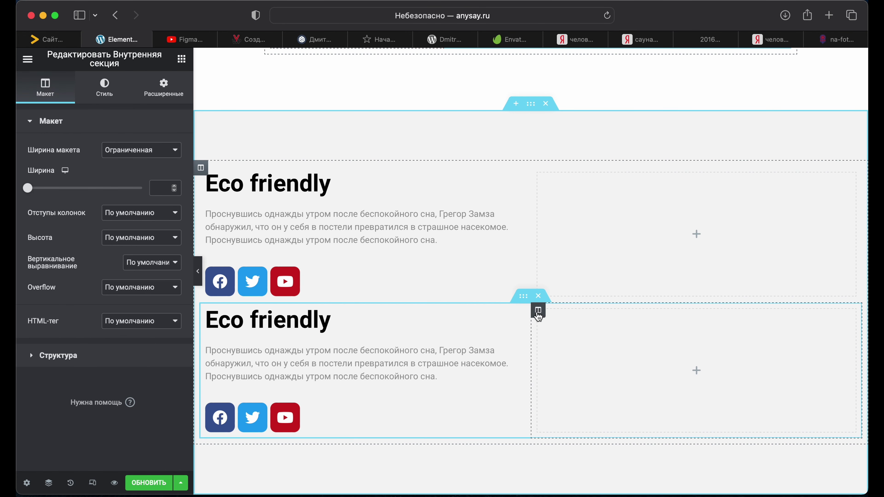
{"action": "right_click", "coordinate": [206, 309]}
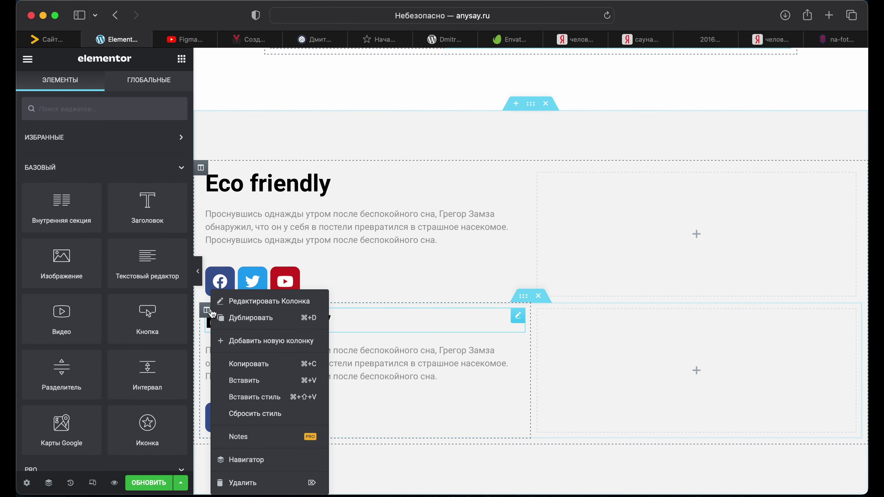
{"action": "left_click", "coordinate": [237, 488]}
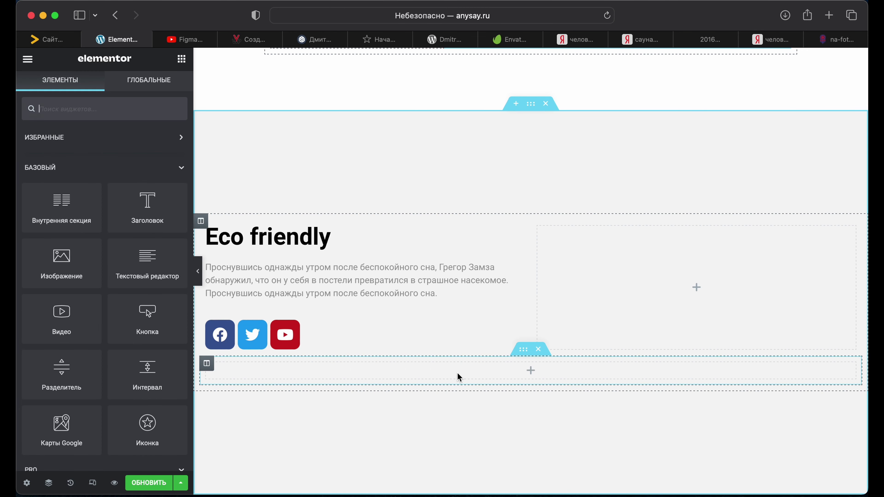
Set the inner section's top margin to 150 px with margin sides unlinked
{"action": "left_click", "coordinate": [522, 349]}
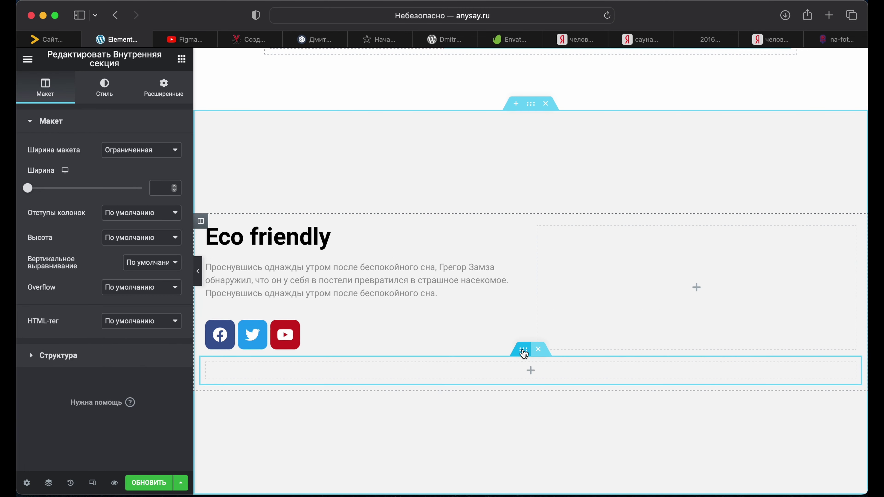
{"action": "left_click", "coordinate": [149, 86]}
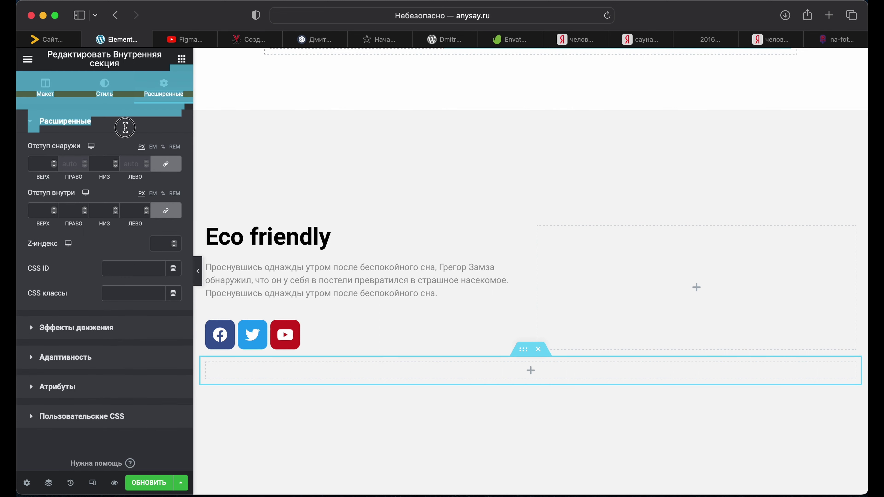
{"action": "left_click", "coordinate": [132, 120]}
{"action": "left_click", "coordinate": [143, 121]}
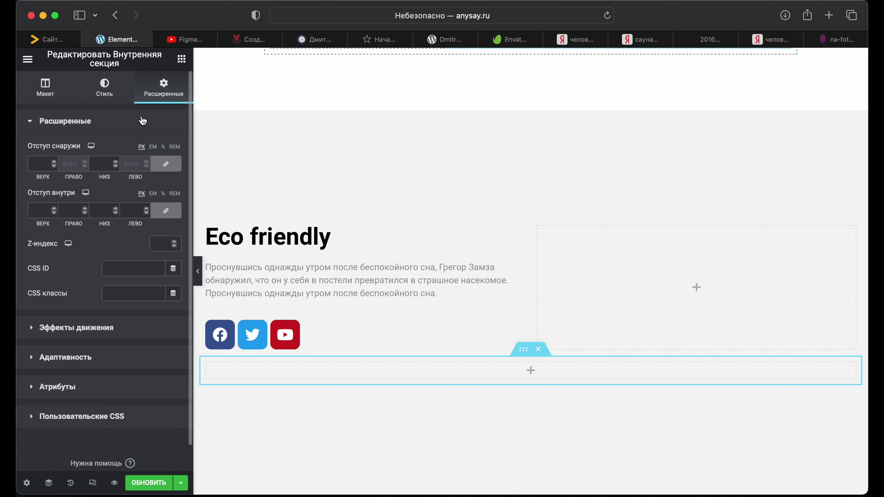
{"action": "left_click", "coordinate": [159, 163]}
{"action": "left_click", "coordinate": [101, 163]}
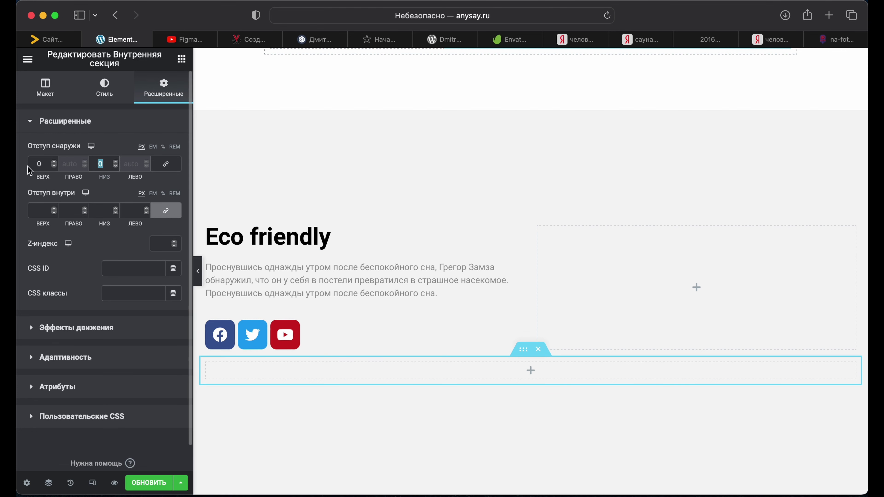
{"action": "left_click", "coordinate": [39, 163]}
{"action": "type", "text": "50"}
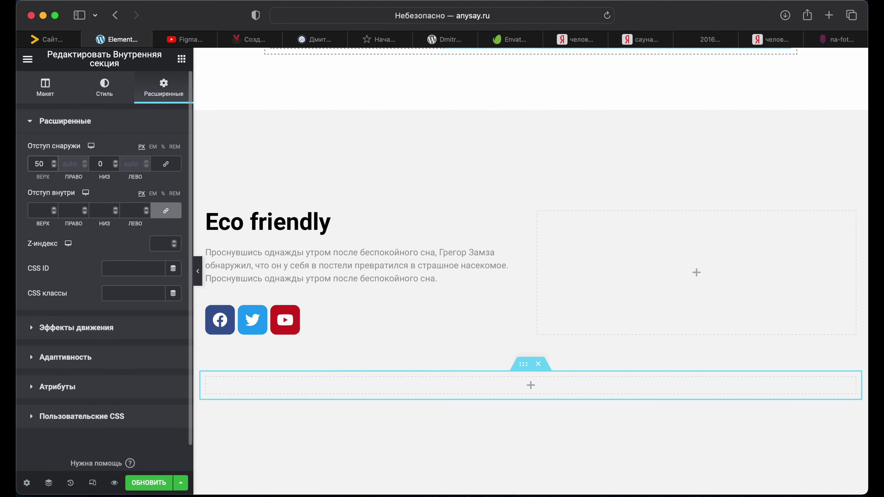
{"action": "key", "text": "BackSpace"}
{"action": "key", "text": "BackSpace"}
{"action": "type", "text": "0150"}
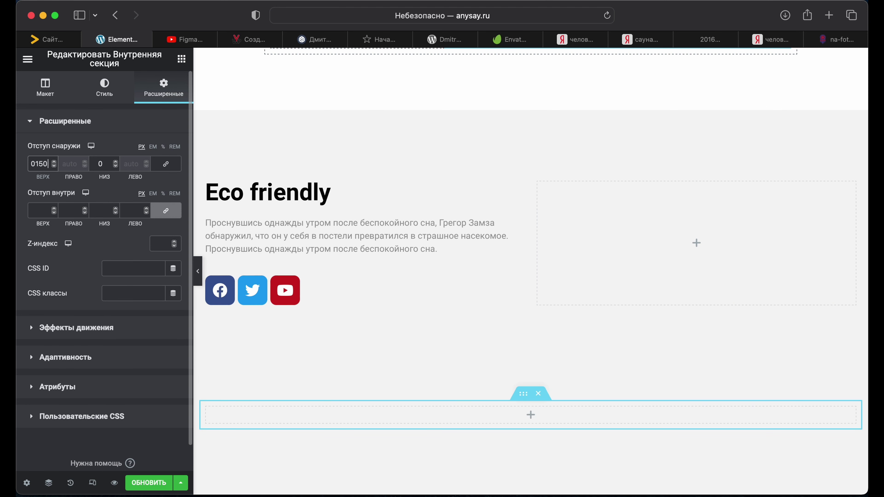
{"action": "left_click", "coordinate": [198, 271]}
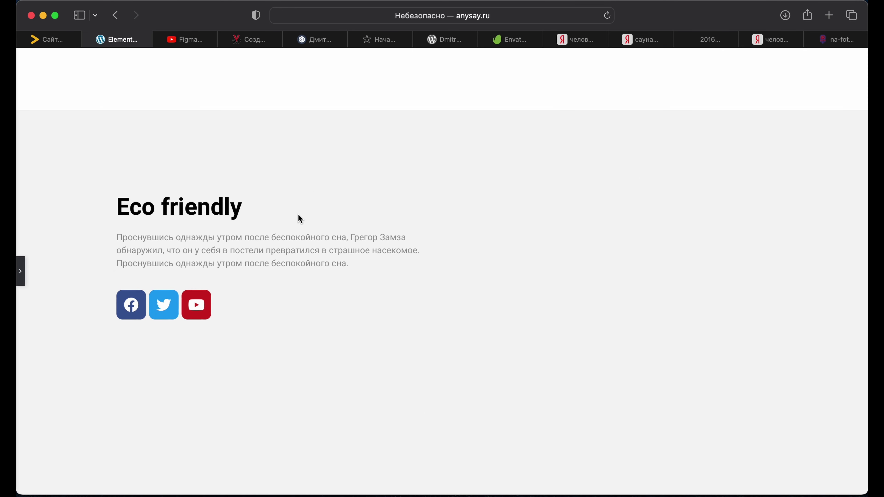
{"action": "left_click", "coordinate": [21, 272]}
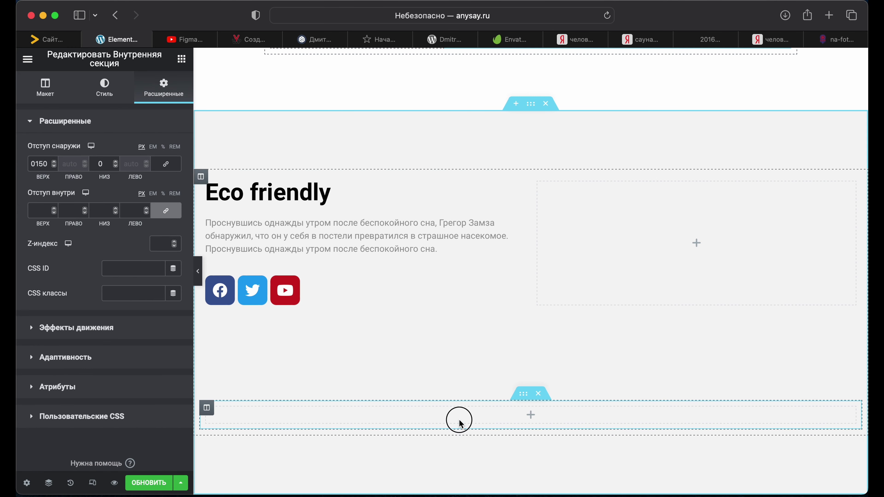
Add a Text Editor paragraph to the empty bottom section and centre it
{"action": "left_click", "coordinate": [460, 419]}
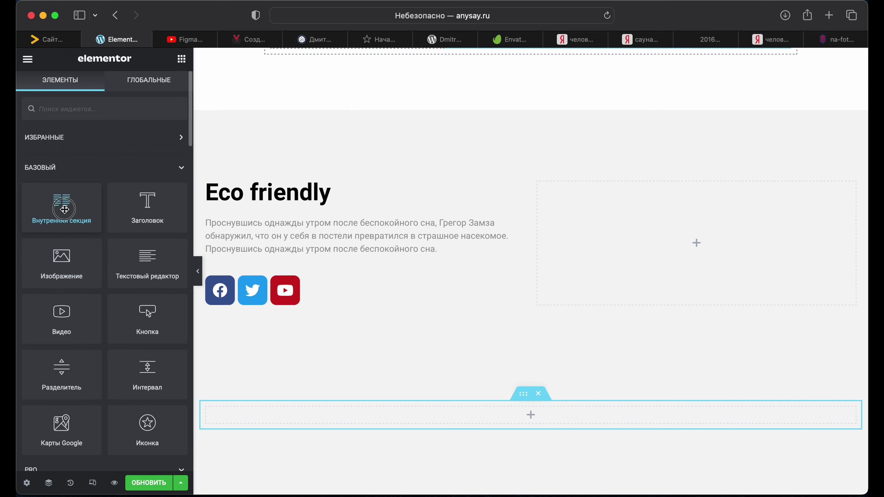
{"action": "left_click_drag", "start_coordinate": [127, 266], "coordinate": [335, 410]}
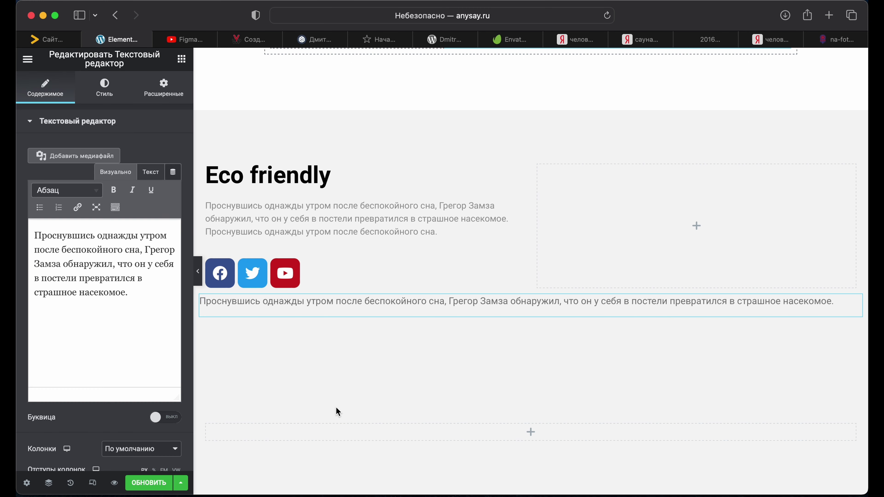
{"action": "left_click_drag", "start_coordinate": [848, 302], "coordinate": [515, 415]}
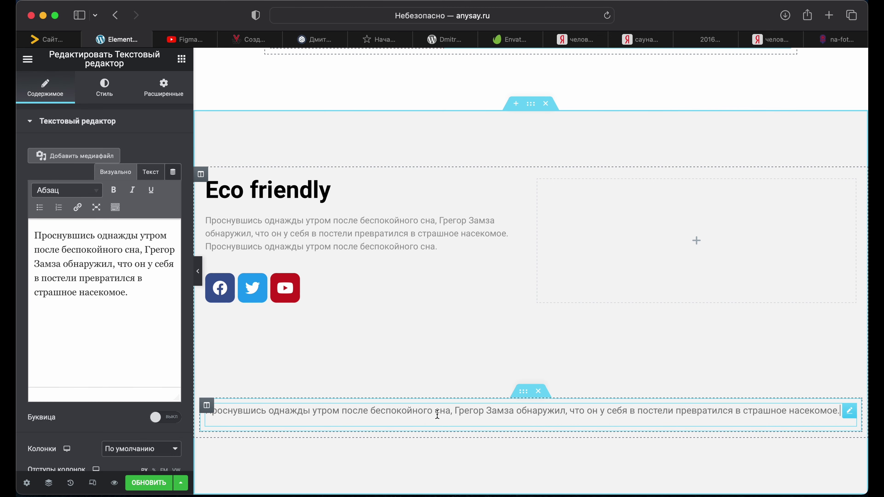
{"action": "scroll", "coordinate": [138, 283], "scroll_direction": "down", "scroll_amount": 3}
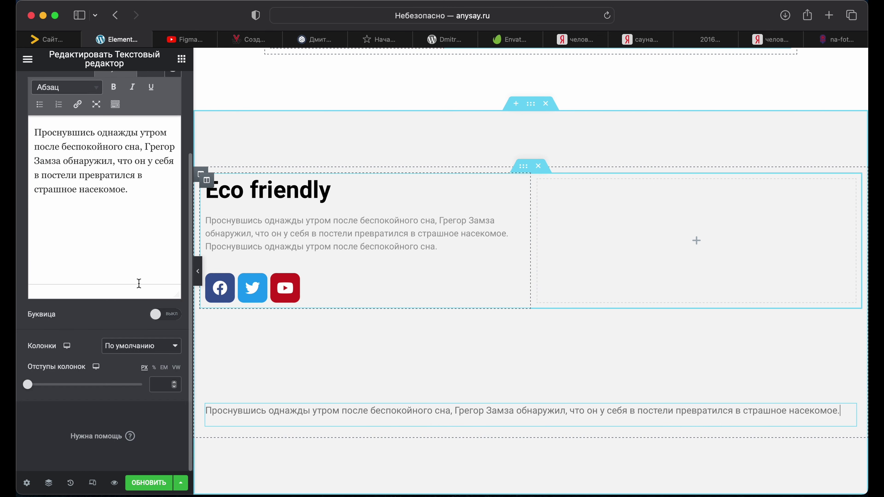
{"action": "scroll", "coordinate": [118, 348], "scroll_direction": "up", "scroll_amount": 3}
{"action": "left_click", "coordinate": [104, 89]}
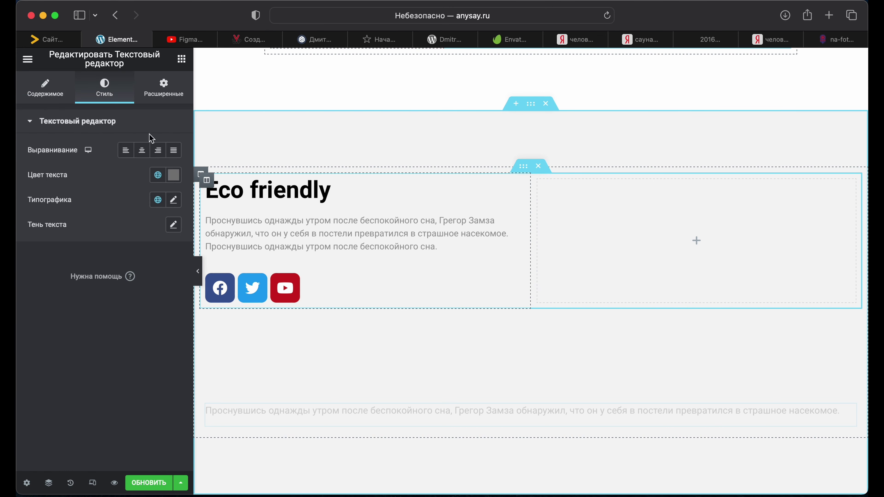
{"action": "left_click", "coordinate": [141, 152]}
{"action": "left_click", "coordinate": [198, 271]}
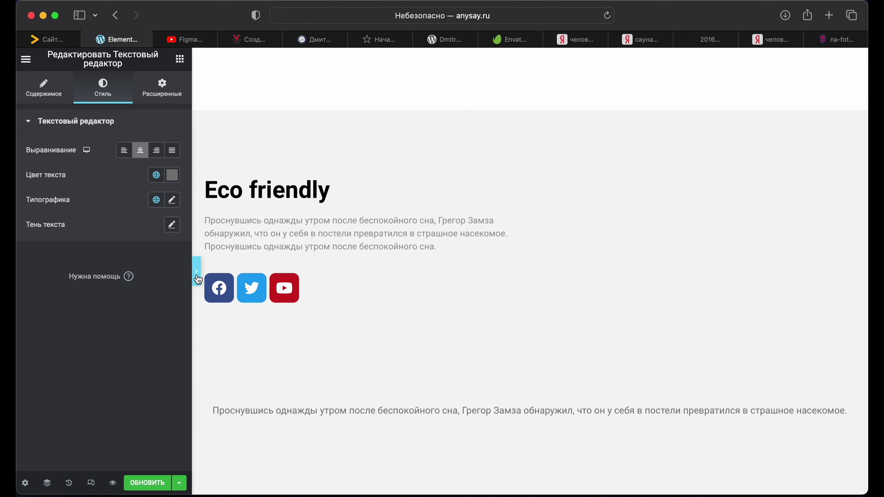
{"action": "left_click", "coordinate": [20, 271]}
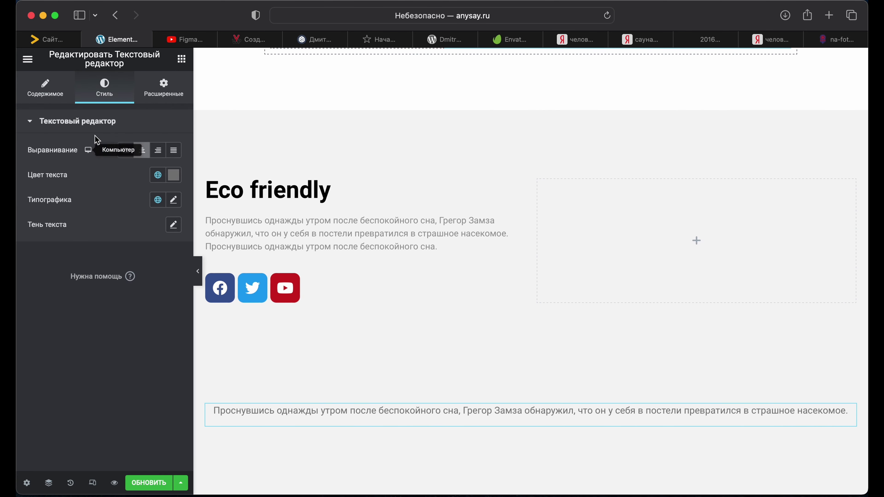
Colour the paragraph light grey #D1D1D1 and set its font size to 12 px
{"action": "left_click", "coordinate": [173, 174]}
{"action": "left_click_drag", "start_coordinate": [92, 241], "coordinate": [18, 236]}
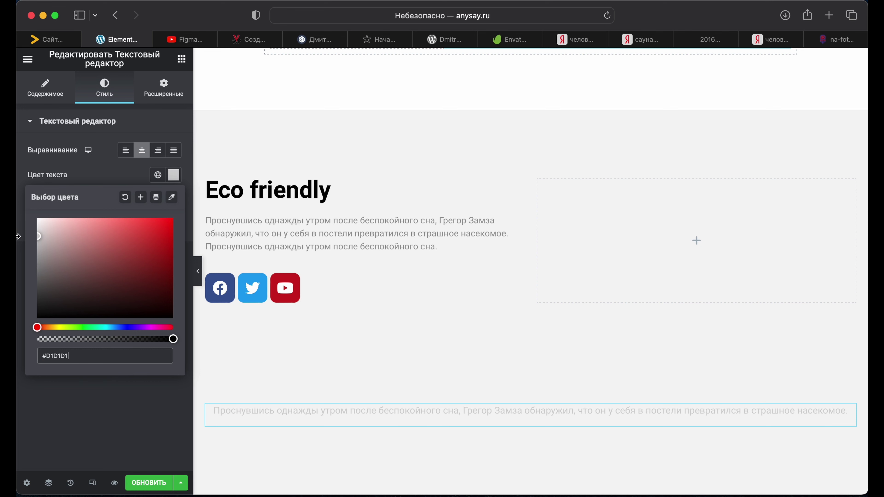
{"action": "left_click", "coordinate": [46, 94]}
{"action": "left_click", "coordinate": [101, 99]}
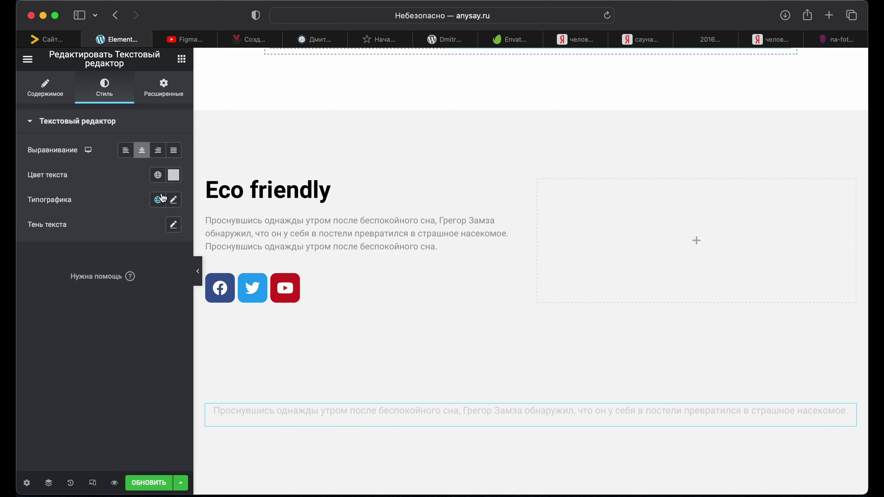
{"action": "left_click", "coordinate": [173, 201]}
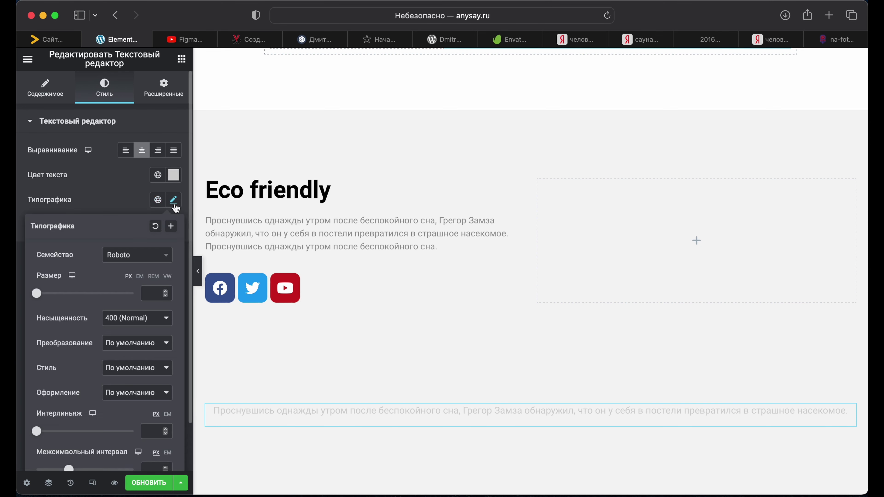
{"action": "left_click", "coordinate": [144, 293]}
{"action": "type", "text": "12"}
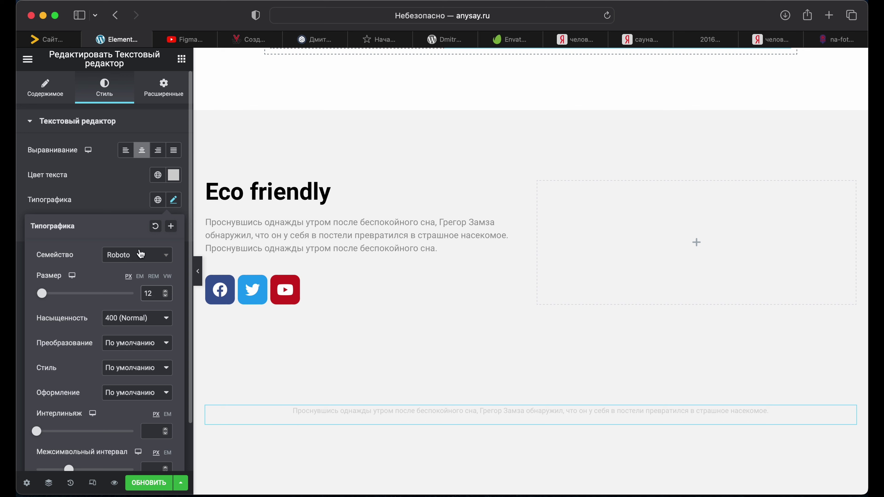
{"action": "left_click", "coordinate": [121, 207]}
{"action": "left_click", "coordinate": [61, 102]}
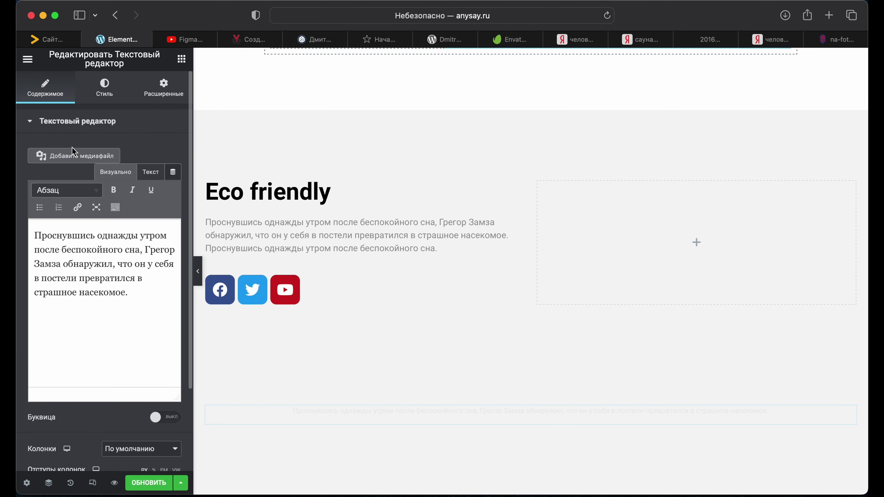
{"action": "triple_click", "coordinate": [91, 264]}
{"action": "type", "text": "Сауны-"}
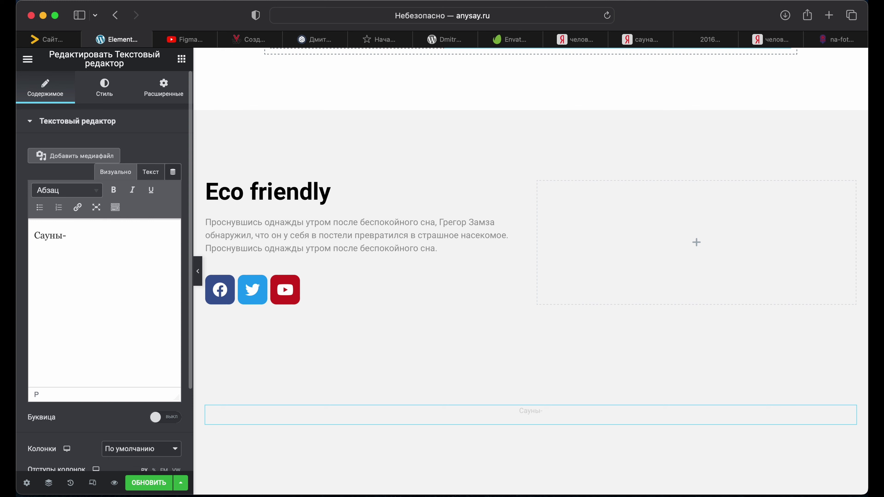
{"action": "type", "text": "по-лучшей-цене."}
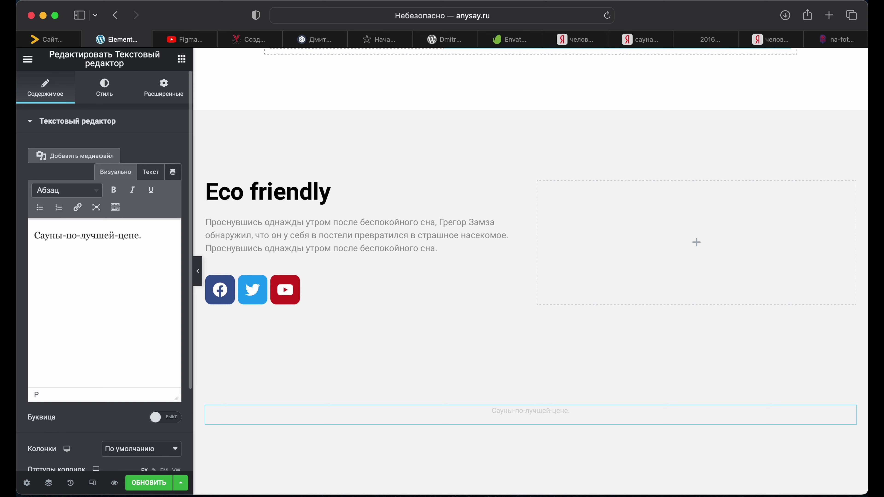
{"action": "type", "text": "com"}
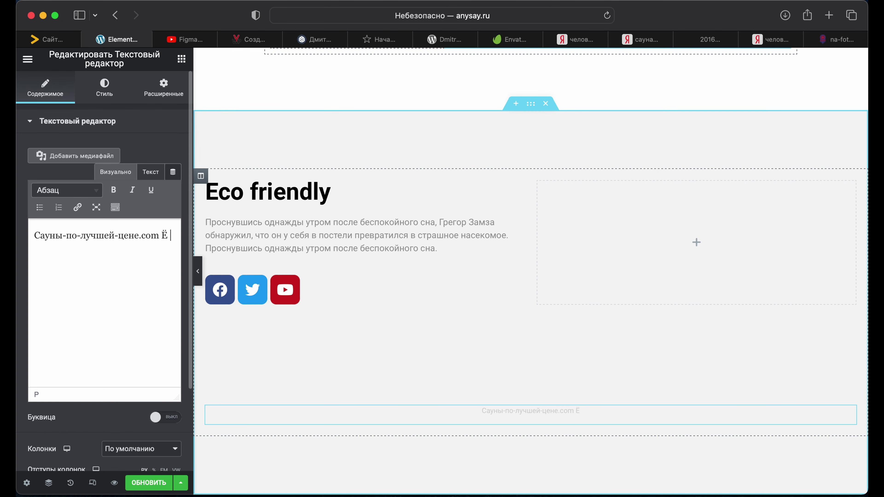
{"action": "type", "text": " | 2022"}
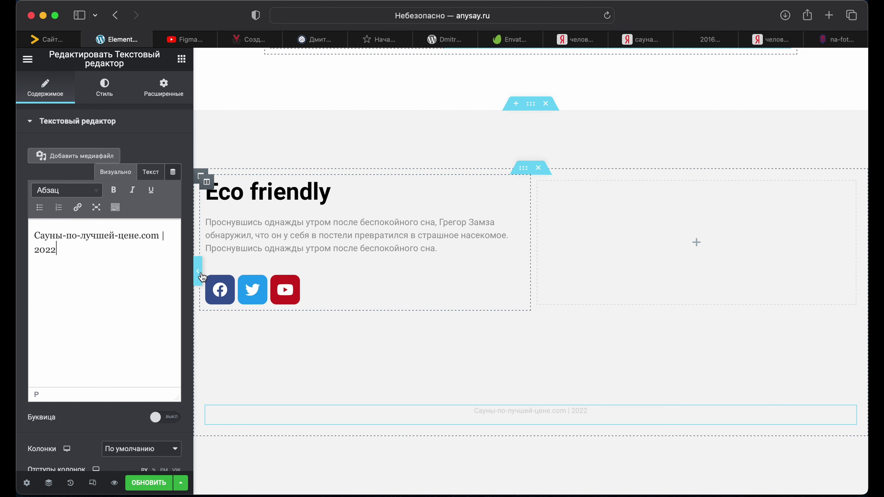
{"action": "left_click", "coordinate": [201, 275]}
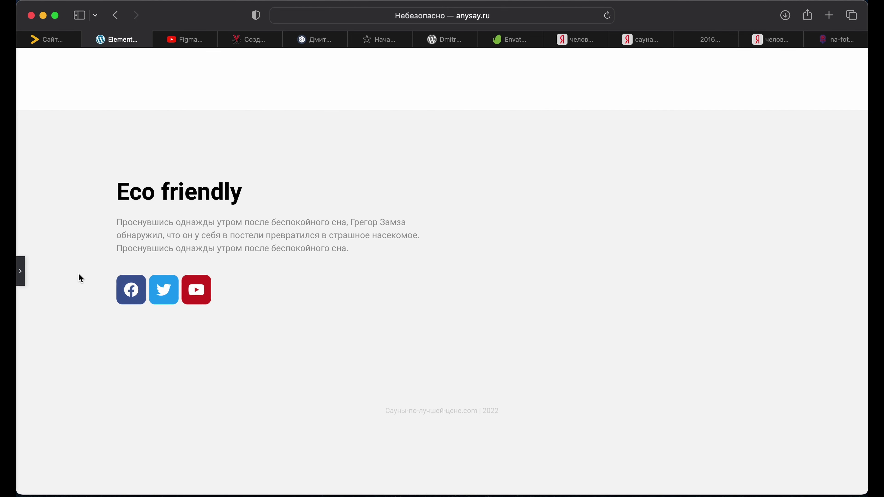
{"action": "left_click", "coordinate": [20, 271]}
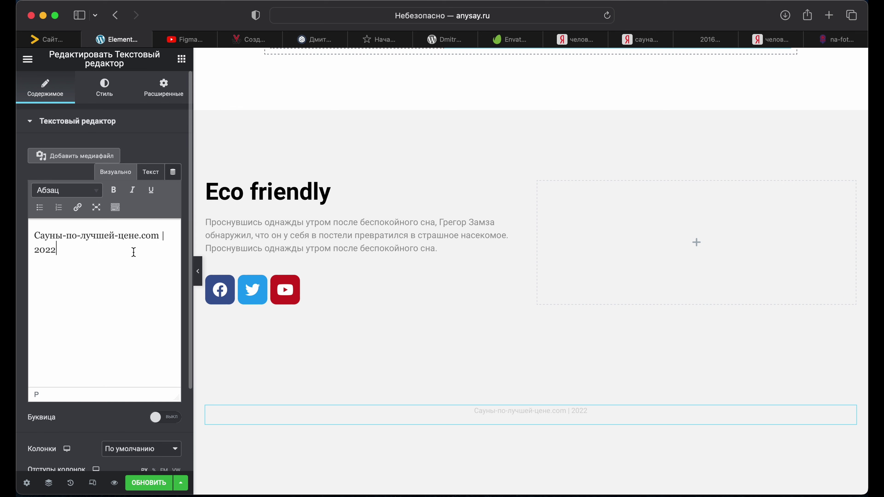
{"action": "type", "text": "| Политика ко"}
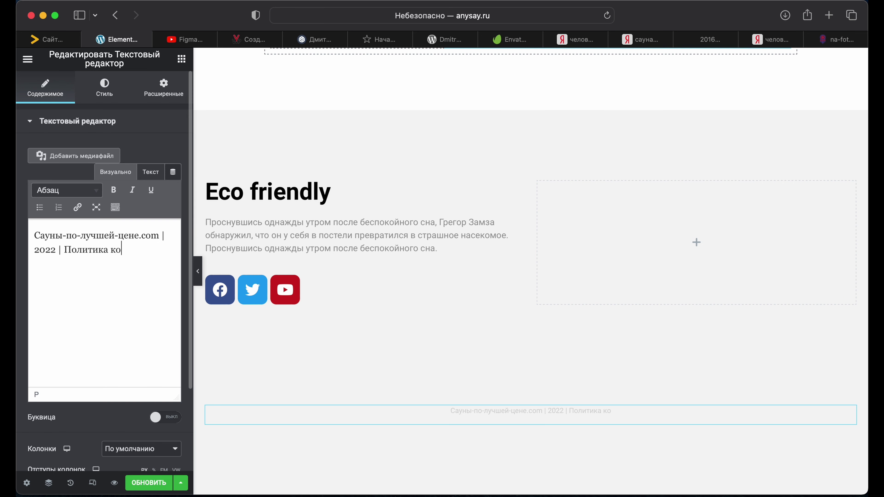
{"action": "type", "text": "нфиденциал"}
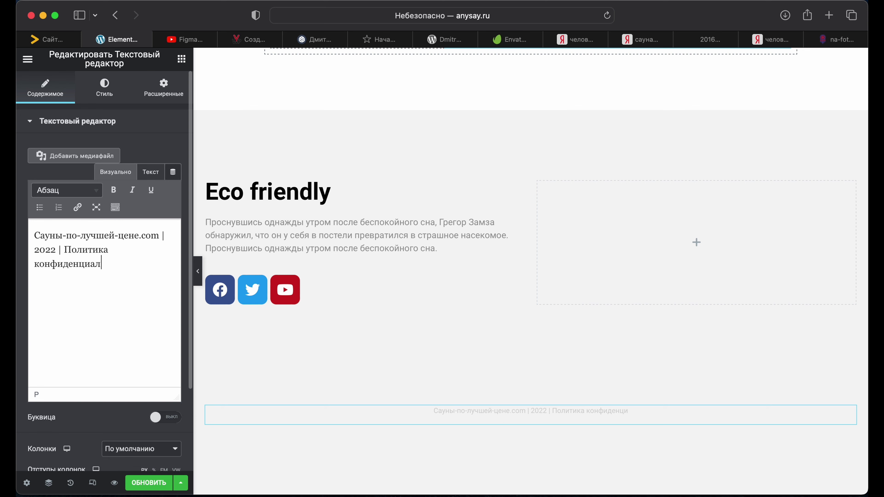
{"action": "type", "text": "ьности"}
{"action": "left_click_drag", "start_coordinate": [68, 248], "coordinate": [147, 266]}
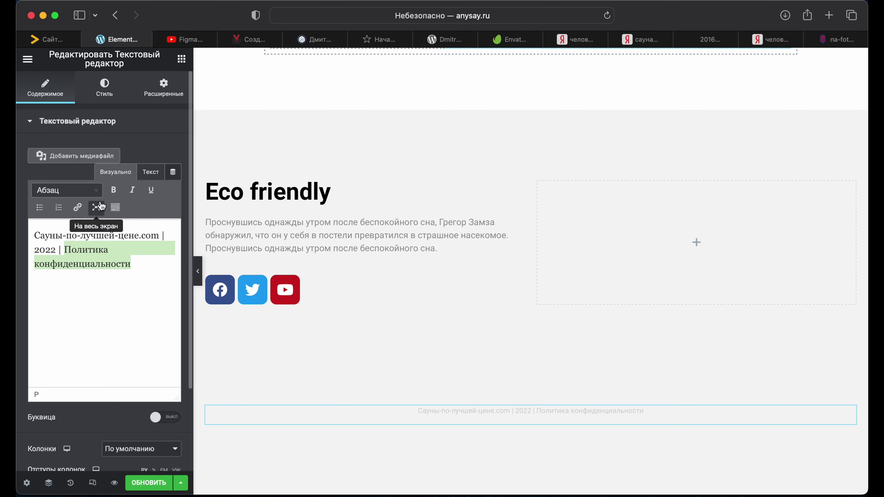
{"action": "left_click", "coordinate": [78, 211]}
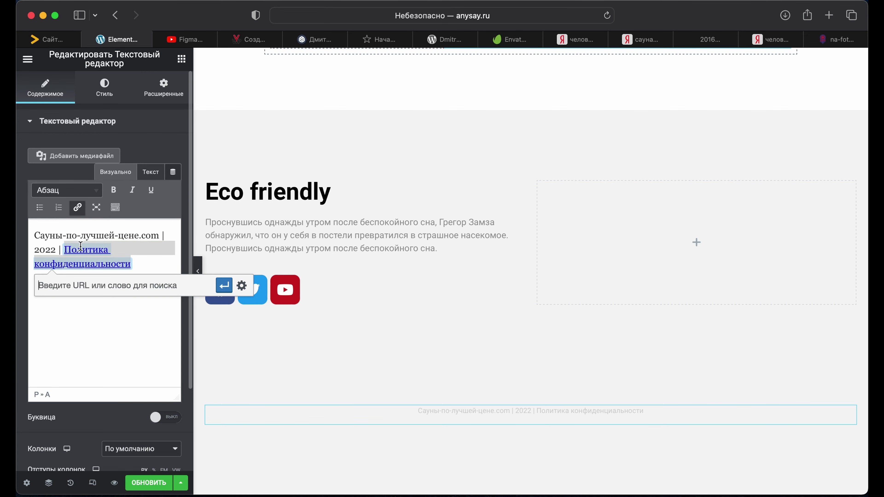
{"action": "type", "text": "#"}
{"action": "key", "text": "BackSpace"}
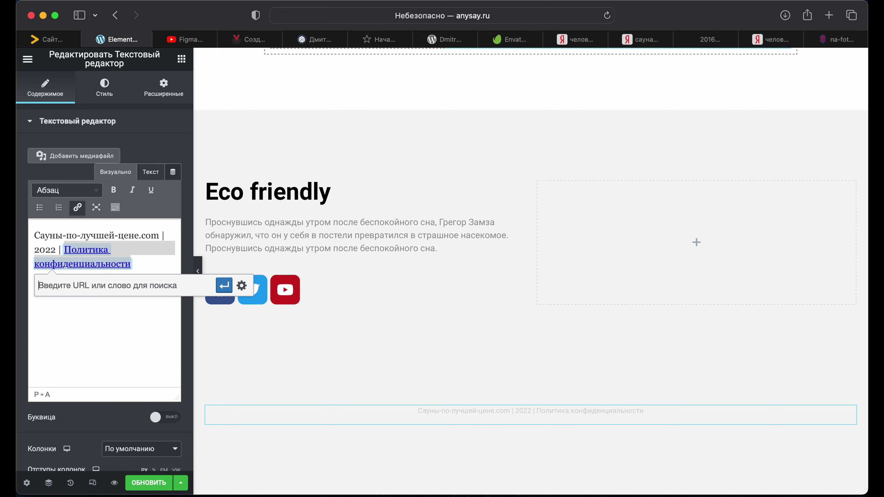
{"action": "type", "text": "#"}
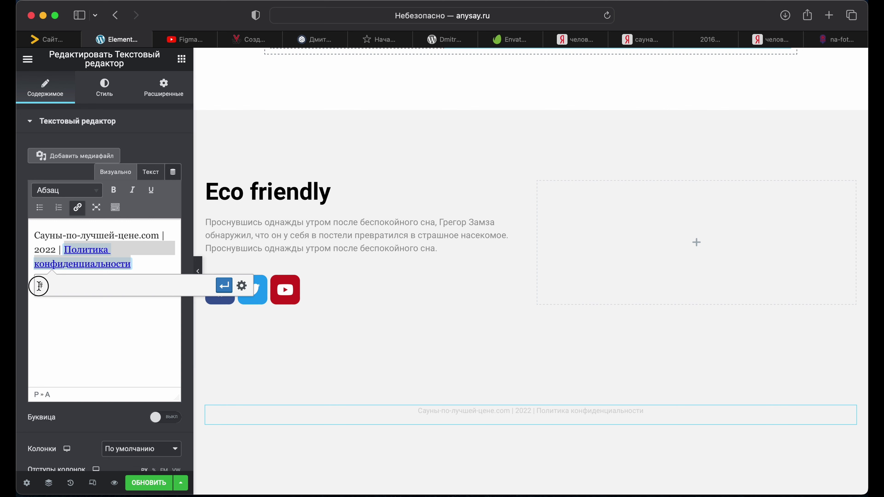
{"action": "left_click", "coordinate": [225, 286]}
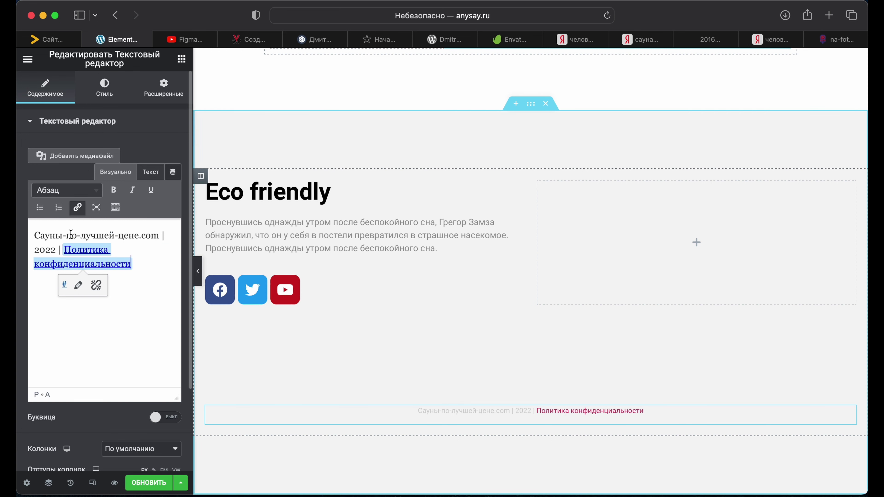
{"action": "left_click", "coordinate": [129, 236]}
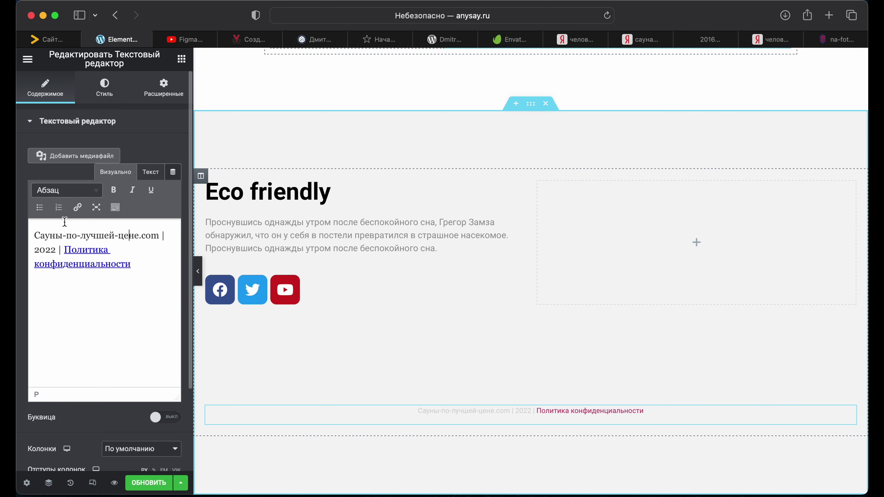
{"action": "left_click", "coordinate": [198, 274]}
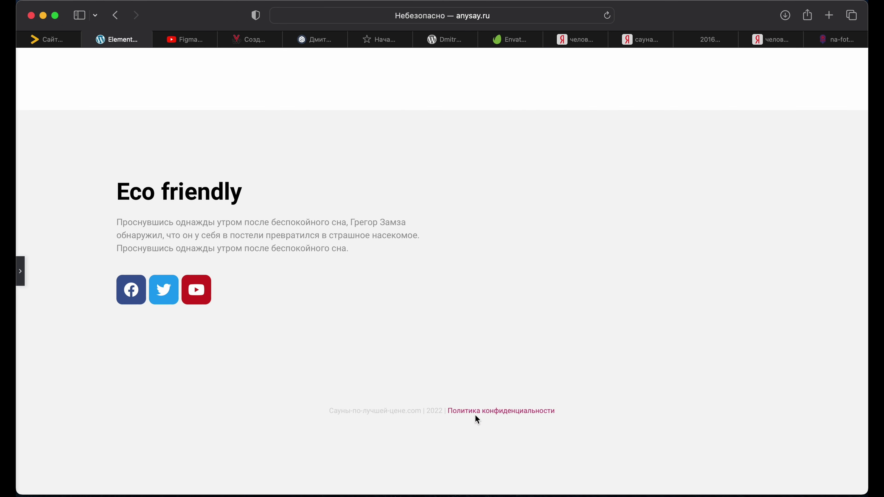
{"action": "scroll", "coordinate": [454, 300], "scroll_direction": "up", "scroll_amount": 5}
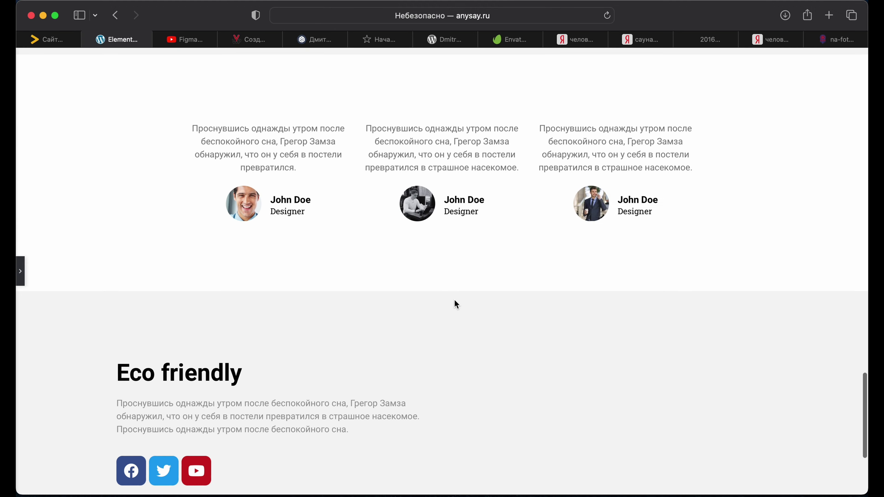
{"action": "scroll", "coordinate": [454, 300], "scroll_direction": "down", "scroll_amount": 5}
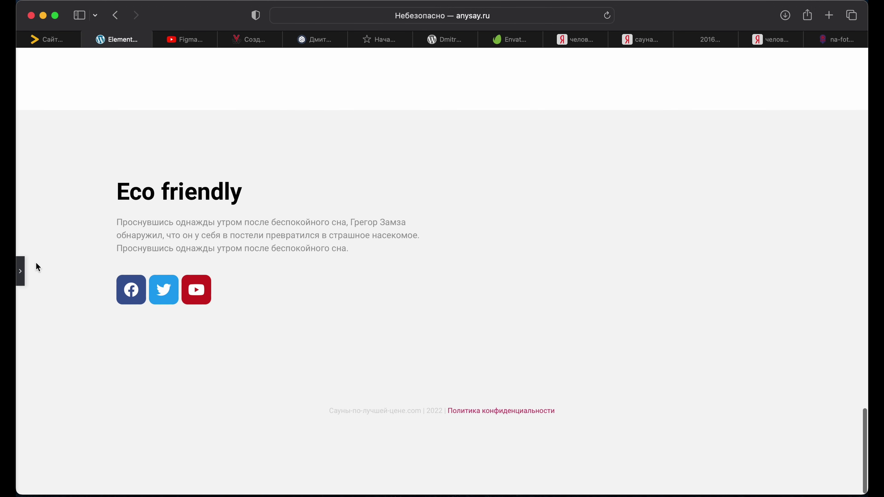
Give the Eco friendly inner section a 75 px top outer margin on the Расширенные tab
{"action": "left_click", "coordinate": [22, 273]}
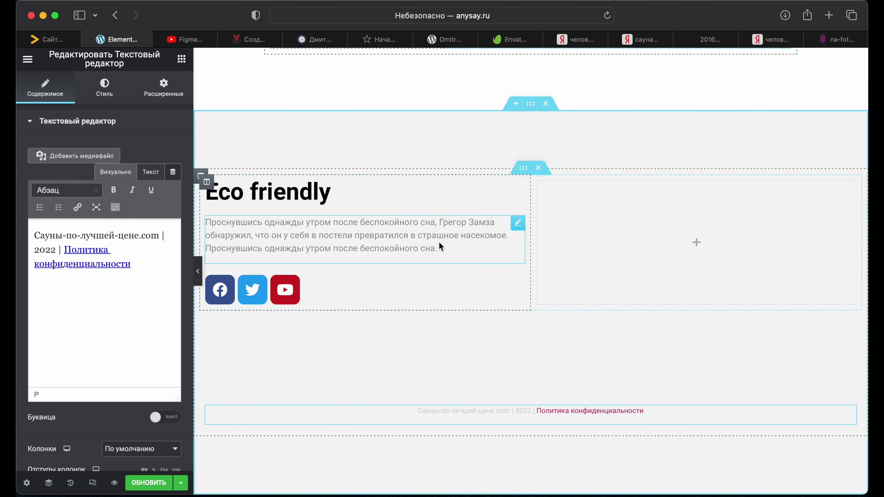
{"action": "left_click", "coordinate": [520, 169]}
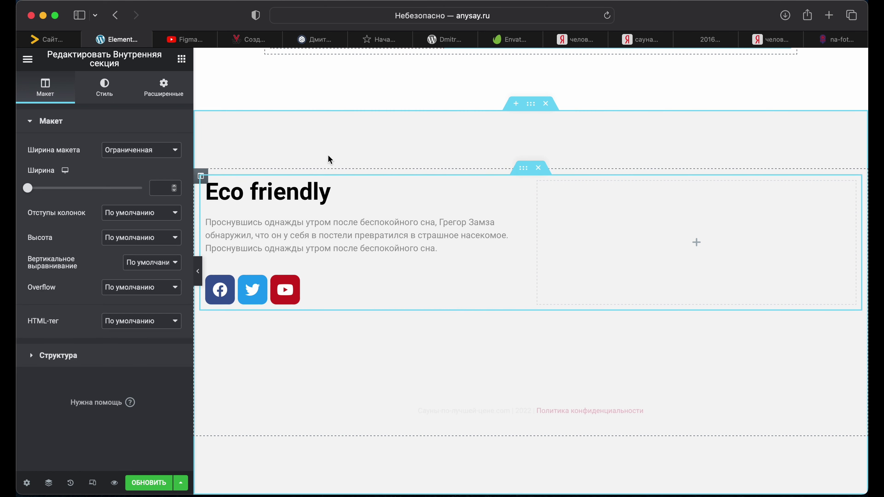
{"action": "left_click", "coordinate": [164, 90]}
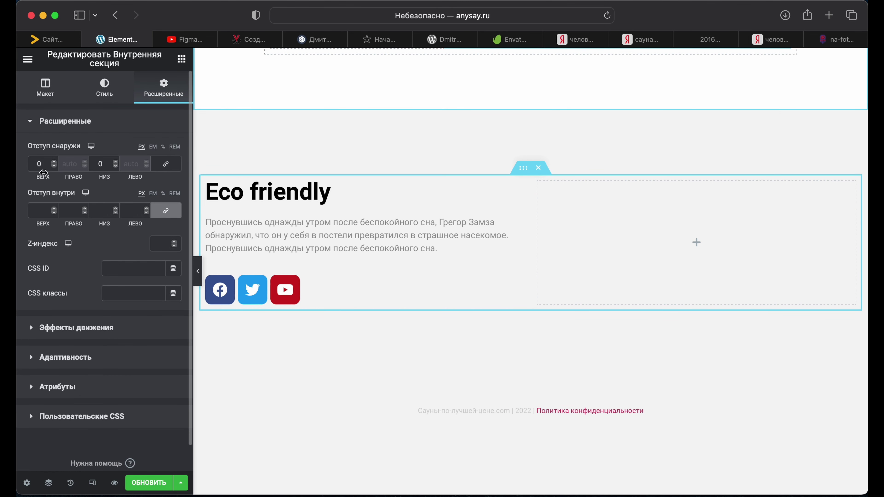
{"action": "left_click_drag", "start_coordinate": [42, 164], "coordinate": [18, 163]}
{"action": "type", "text": "50"}
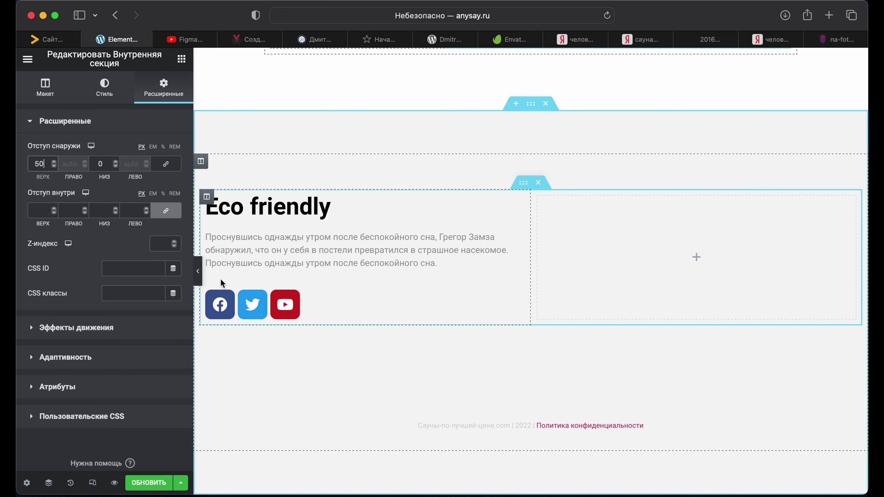
{"action": "left_click_drag", "start_coordinate": [44, 163], "coordinate": [18, 150]}
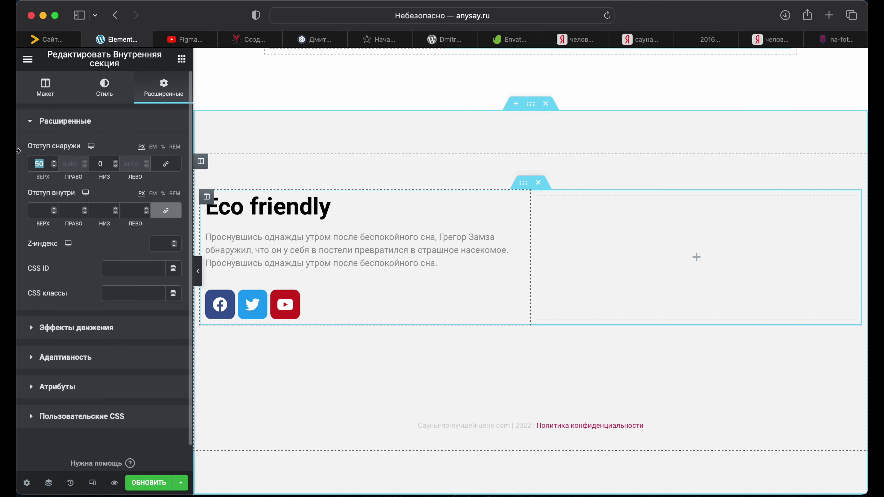
{"action": "type", "text": "75"}
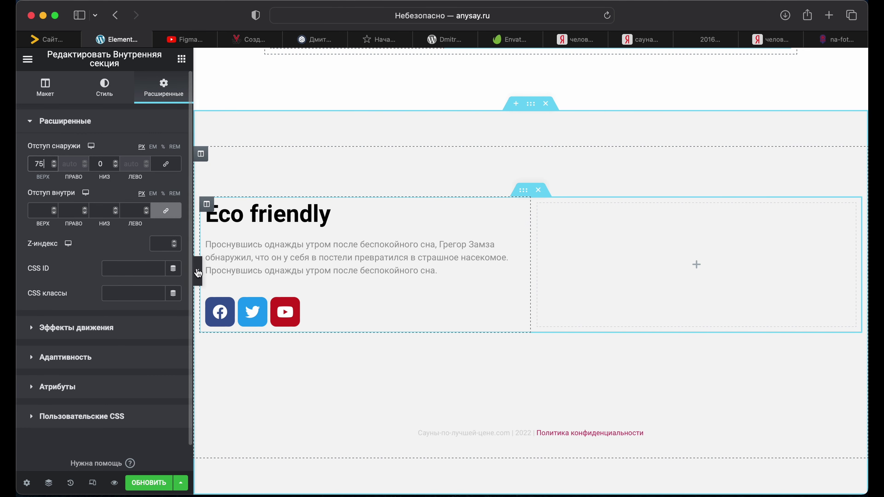
{"action": "left_click", "coordinate": [197, 271]}
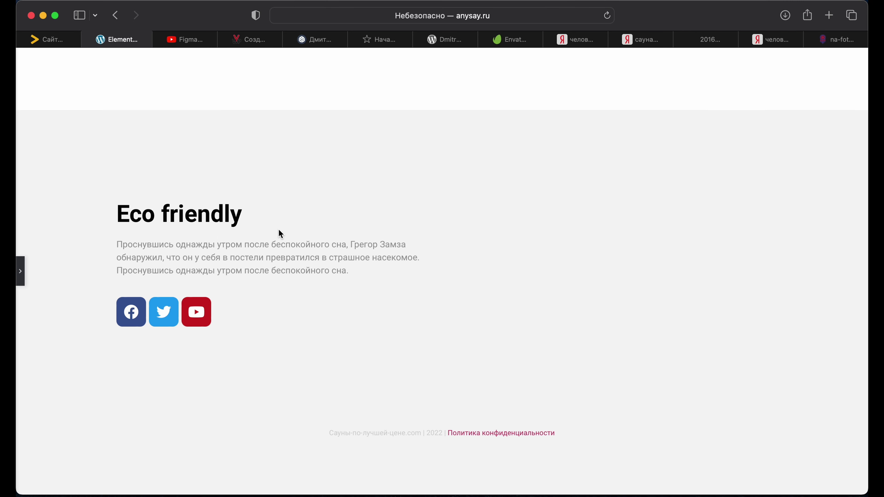
Raise the testimonials section's Минимальная высота on the Макет tab from 400 to 600
{"action": "scroll", "coordinate": [279, 230], "scroll_direction": "up", "scroll_amount": 5}
{"action": "scroll", "coordinate": [279, 230], "scroll_direction": "down", "scroll_amount": 5}
{"action": "scroll", "coordinate": [279, 230], "scroll_direction": "up", "scroll_amount": 5}
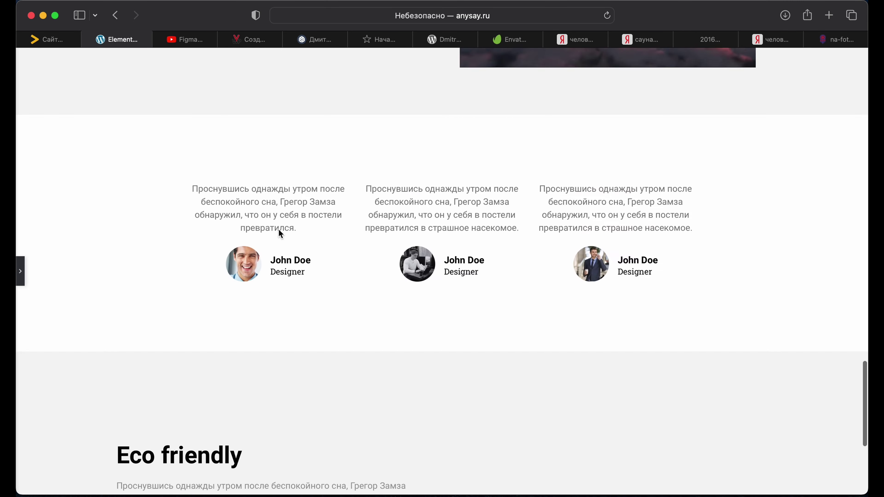
{"action": "scroll", "coordinate": [282, 234], "scroll_direction": "up", "scroll_amount": 1}
{"action": "scroll", "coordinate": [278, 229], "scroll_direction": "down", "scroll_amount": 5}
{"action": "scroll", "coordinate": [278, 229], "scroll_direction": "up", "scroll_amount": 6}
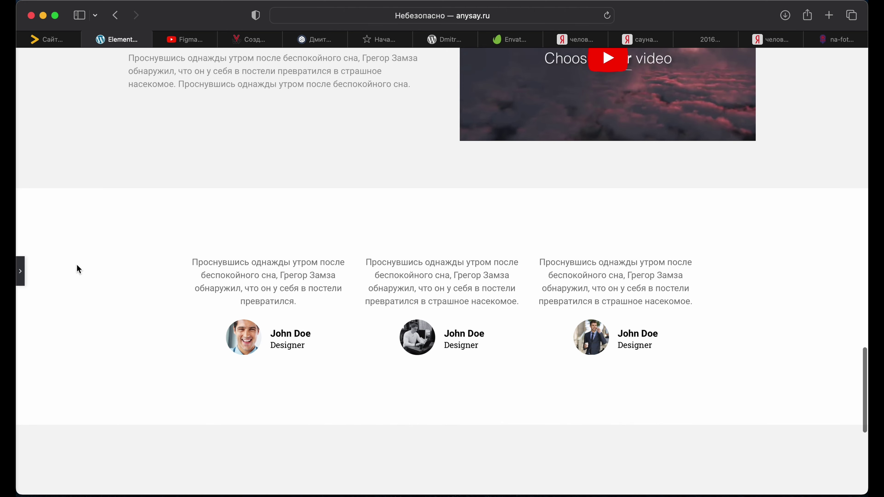
{"action": "left_click", "coordinate": [21, 272]}
{"action": "left_click", "coordinate": [529, 190]}
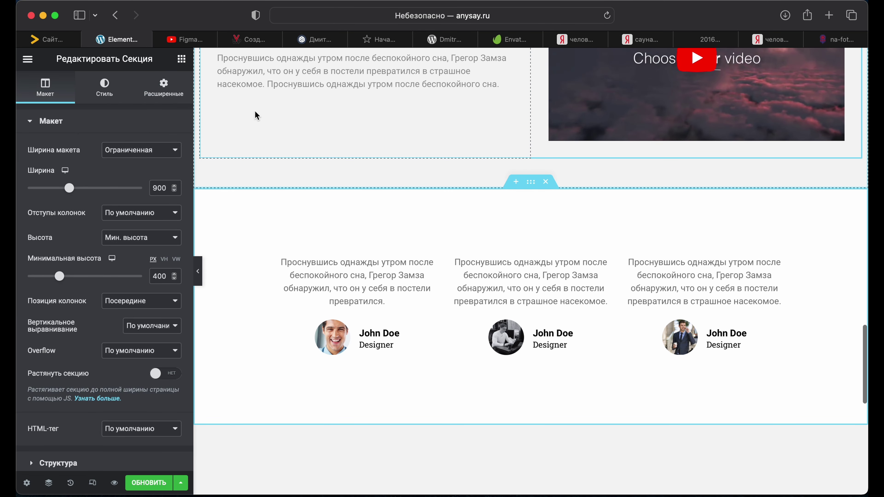
{"action": "left_click", "coordinate": [171, 89]}
{"action": "left_click", "coordinate": [67, 101]}
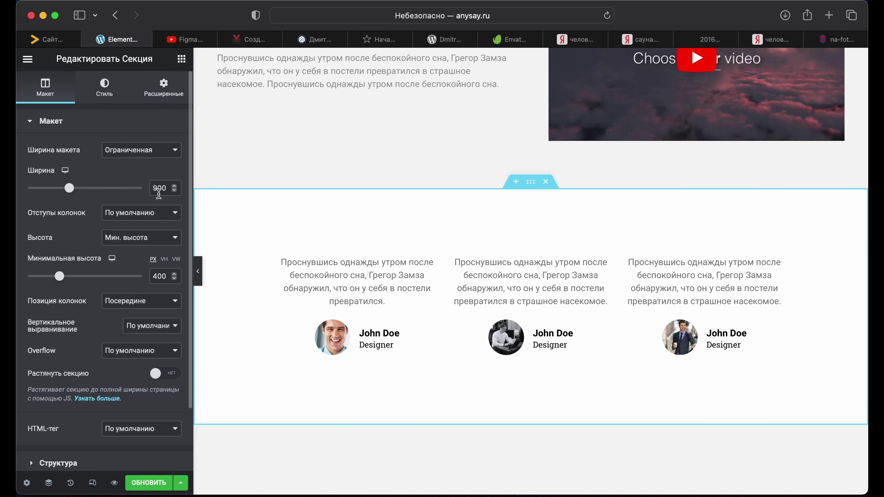
{"action": "left_click", "coordinate": [167, 275]}
{"action": "type", "text": "600"}
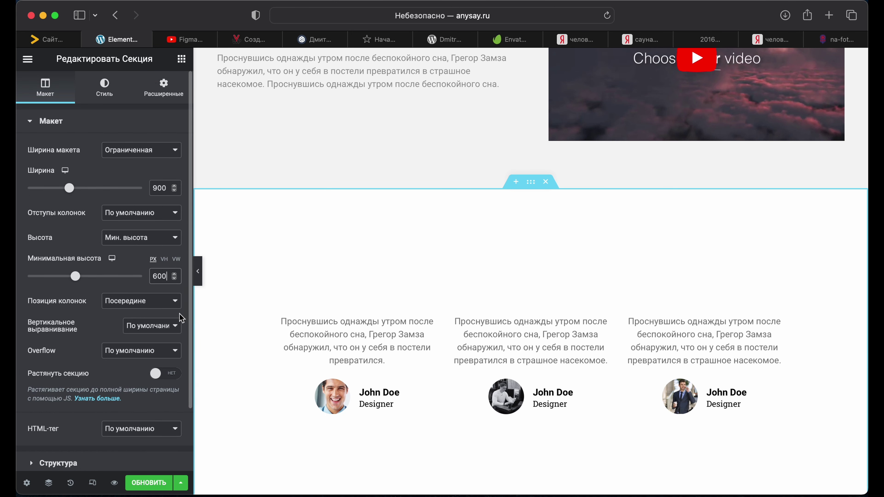
Collapse the panel and scroll through the page to check the taller testimonials section
{"action": "left_click", "coordinate": [198, 271]}
{"action": "scroll", "coordinate": [276, 261], "scroll_direction": "down", "scroll_amount": 5}
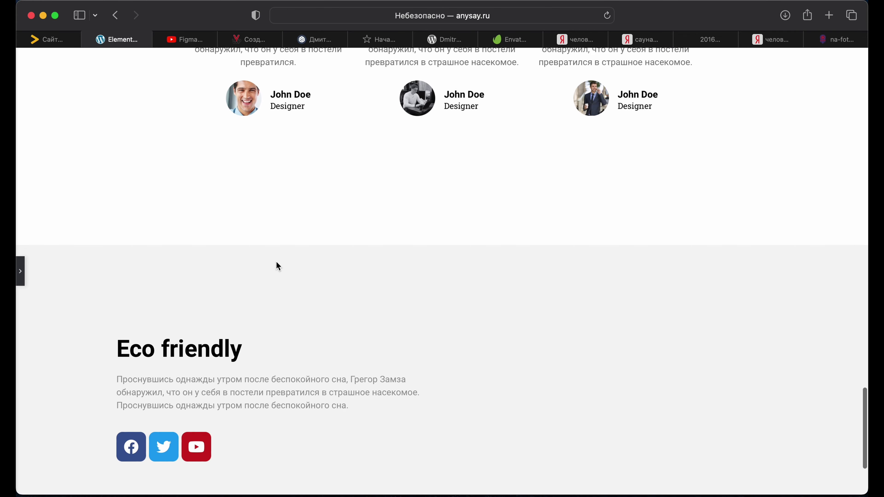
{"action": "scroll", "coordinate": [277, 261], "scroll_direction": "up", "scroll_amount": 4}
{"action": "scroll", "coordinate": [276, 261], "scroll_direction": "down", "scroll_amount": 10}
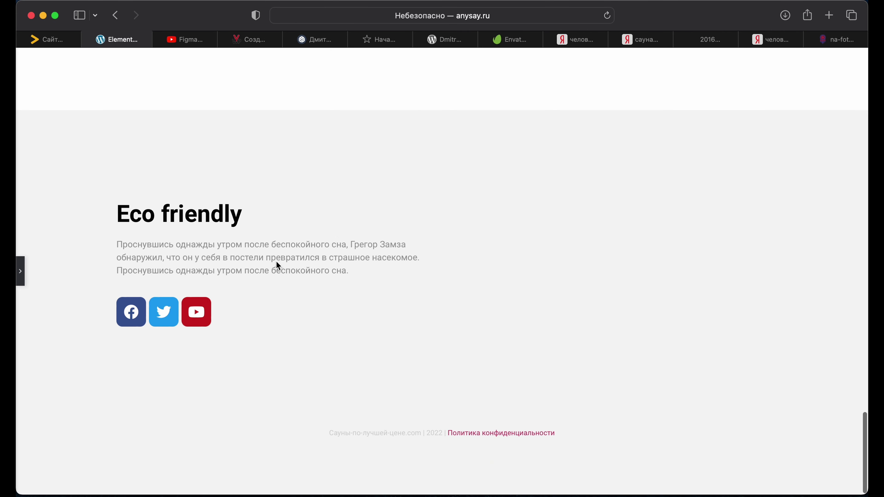
{"action": "scroll", "coordinate": [276, 261], "scroll_direction": "up", "scroll_amount": 2}
{"action": "scroll", "coordinate": [278, 267], "scroll_direction": "up", "scroll_amount": 15}
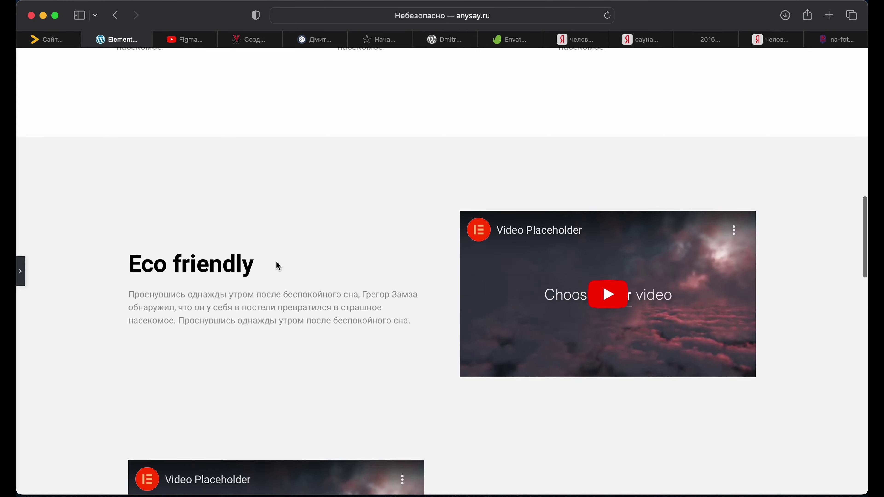
{"action": "scroll", "coordinate": [278, 267], "scroll_direction": "down", "scroll_amount": 15}
{"action": "scroll", "coordinate": [278, 266], "scroll_direction": "up", "scroll_amount": 20}
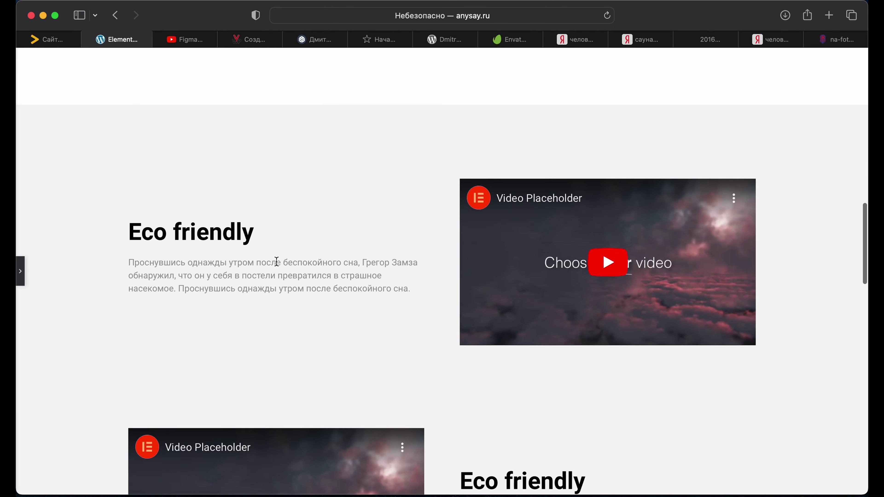
{"action": "scroll", "coordinate": [278, 266], "scroll_direction": "up", "scroll_amount": 10}
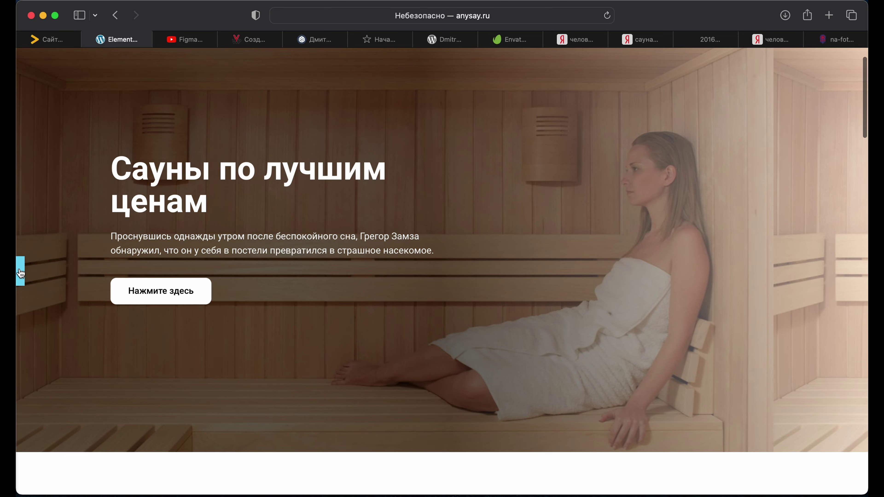
Place a Список с иконками widget in the hero above the button
{"action": "left_click", "coordinate": [20, 273]}
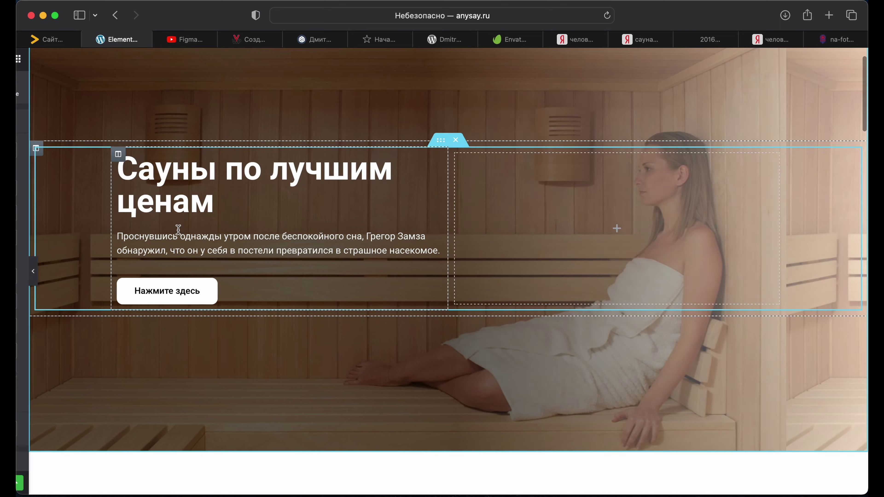
{"action": "scroll", "coordinate": [127, 298], "scroll_direction": "down", "scroll_amount": 20}
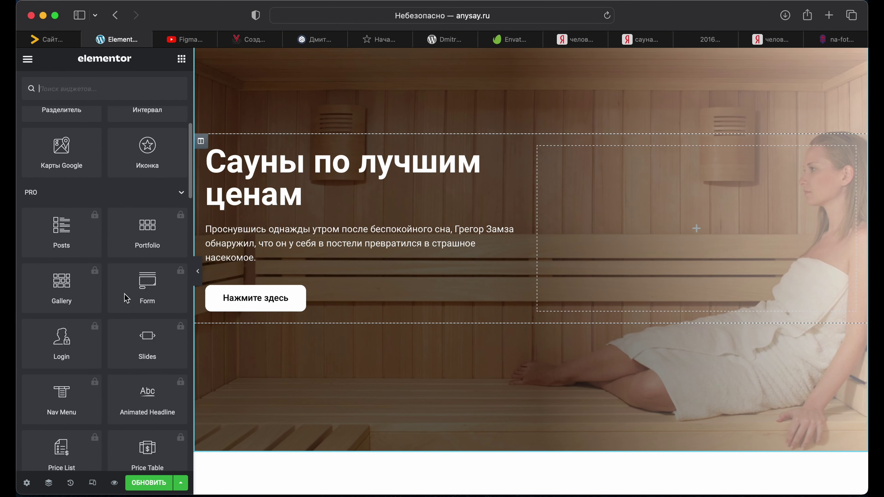
{"action": "scroll", "coordinate": [126, 299], "scroll_direction": "down", "scroll_amount": 10}
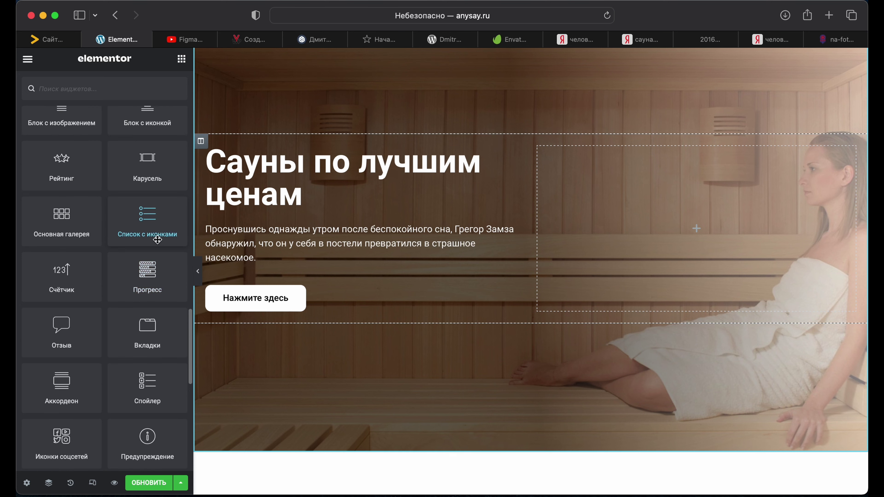
{"action": "left_click_drag", "start_coordinate": [150, 229], "coordinate": [260, 263]}
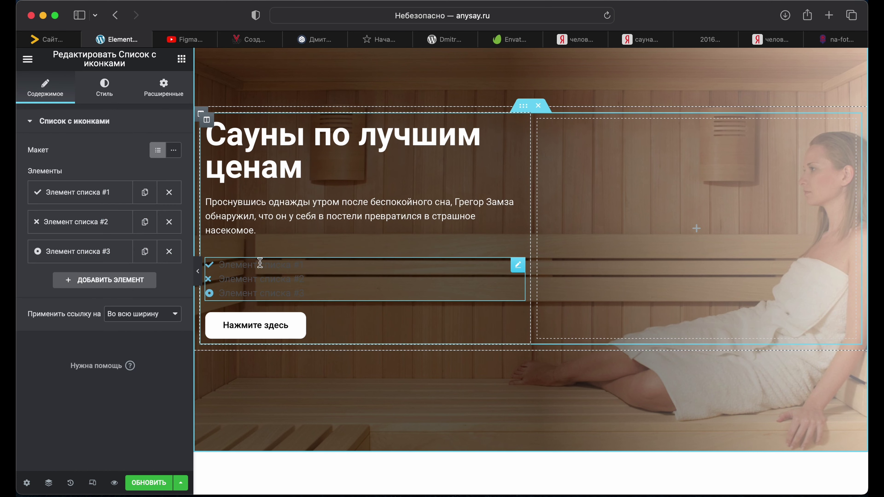
Make the icon list's icons white #FFFFFF under Стиль > Иконка and preview the hero
{"action": "left_click", "coordinate": [95, 99]}
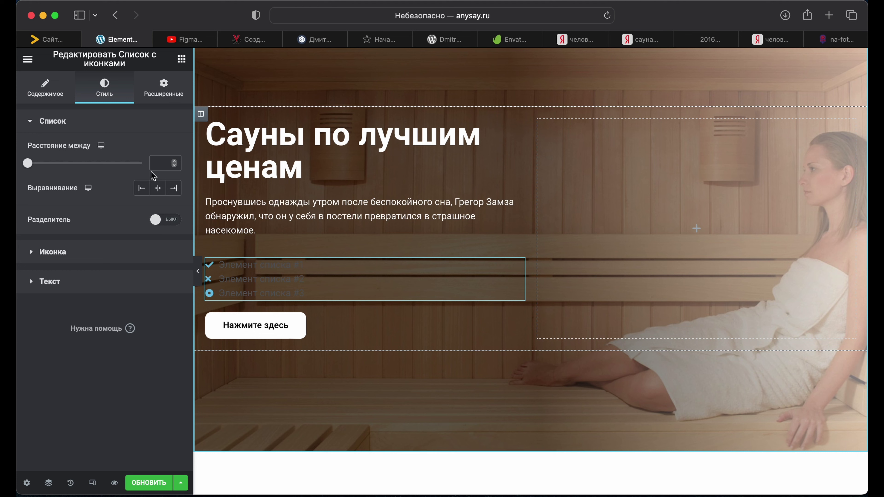
{"action": "left_click", "coordinate": [80, 247]}
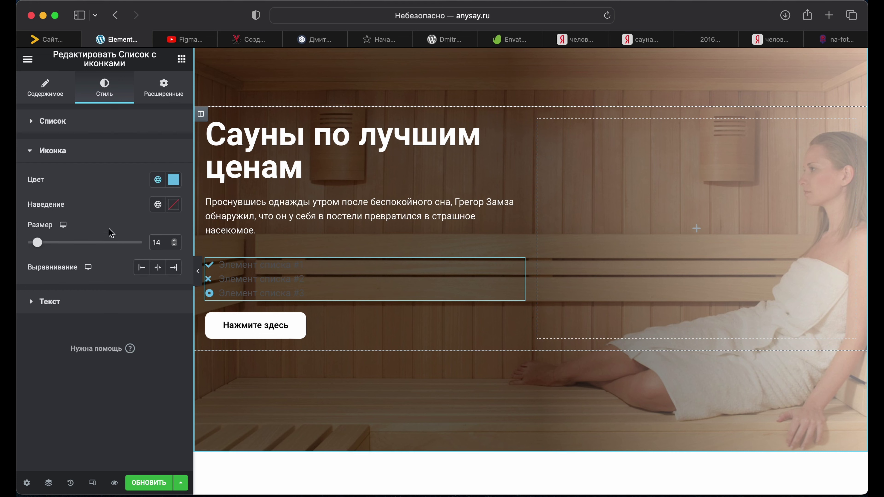
{"action": "left_click", "coordinate": [172, 186]}
{"action": "left_click", "coordinate": [38, 224]}
{"action": "left_click", "coordinate": [77, 185]}
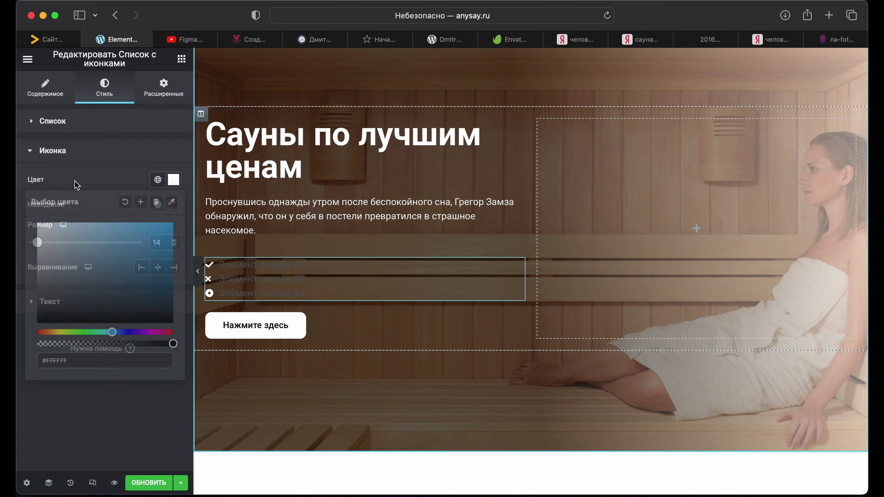
{"action": "left_click", "coordinate": [198, 271]}
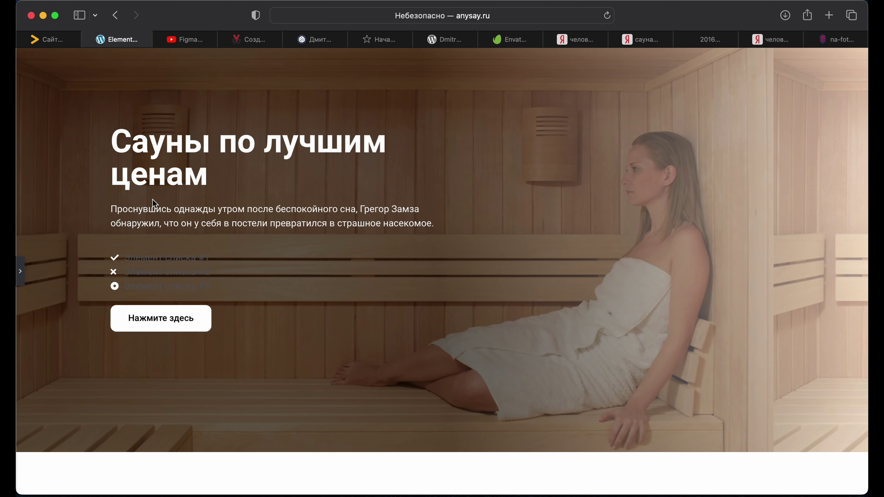
Give the hero icon list a separate 20 px bottom outer margin
{"action": "left_click", "coordinate": [21, 271]}
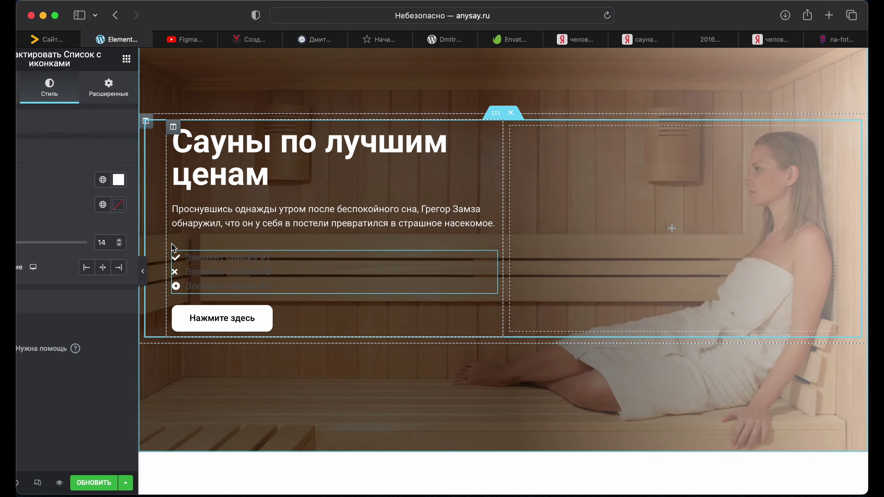
{"action": "left_click", "coordinate": [172, 89]}
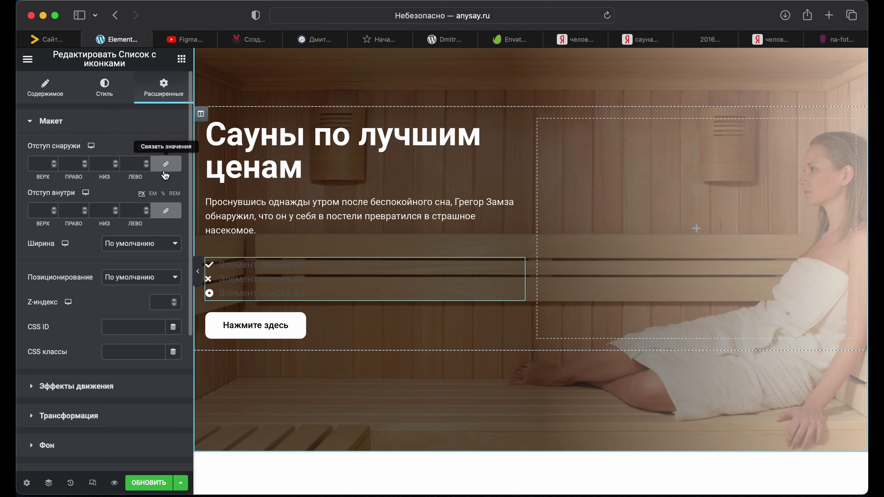
{"action": "left_click", "coordinate": [165, 211]}
{"action": "left_click", "coordinate": [164, 166]}
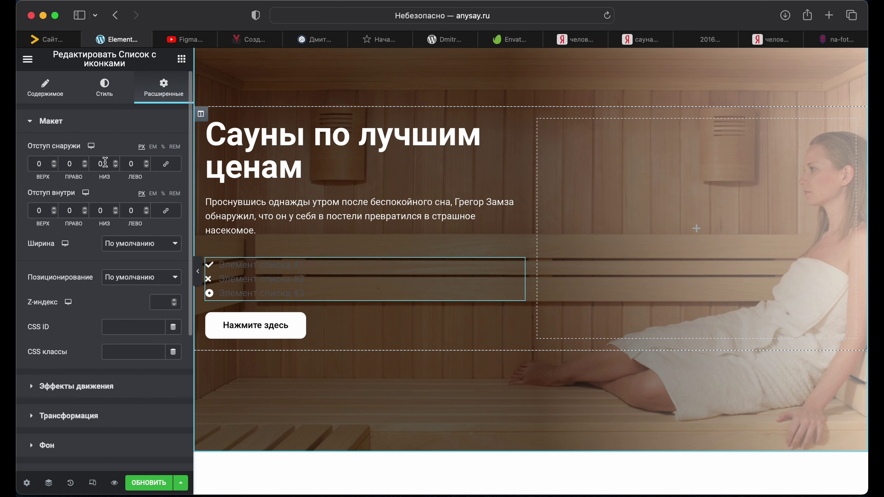
{"action": "type", "text": "20"}
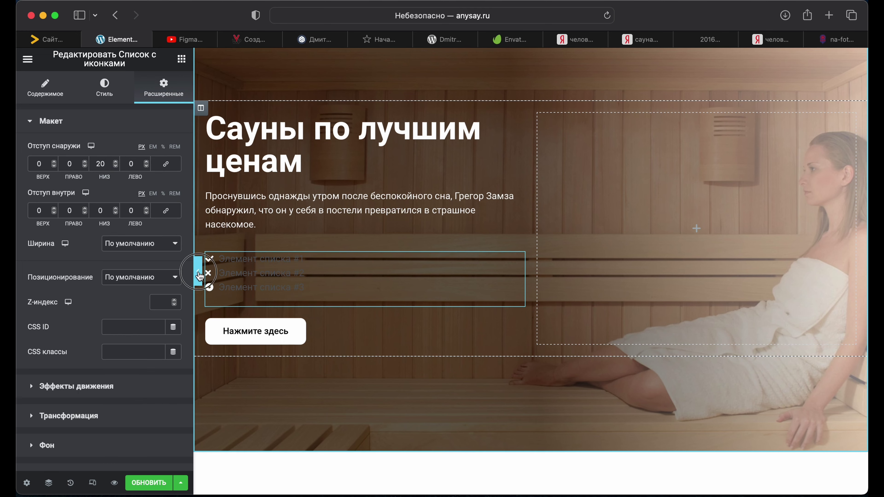
{"action": "left_click", "coordinate": [198, 271]}
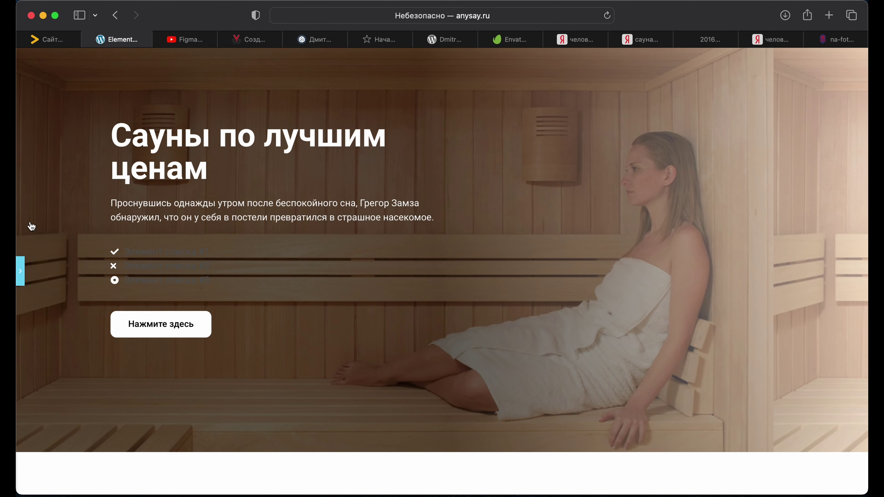
Enlarge the list's icons to size 20 in the Иконка style section
{"action": "left_click", "coordinate": [20, 271]}
{"action": "left_click", "coordinate": [84, 96]}
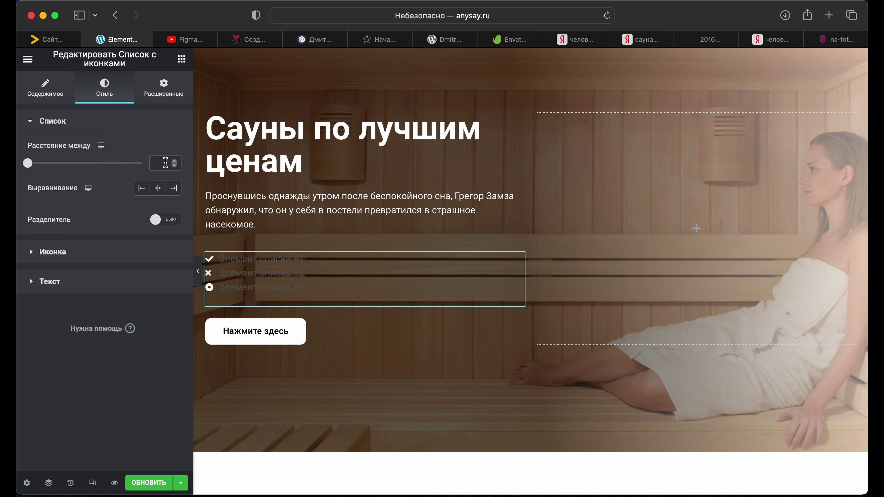
{"action": "left_click", "coordinate": [108, 262]}
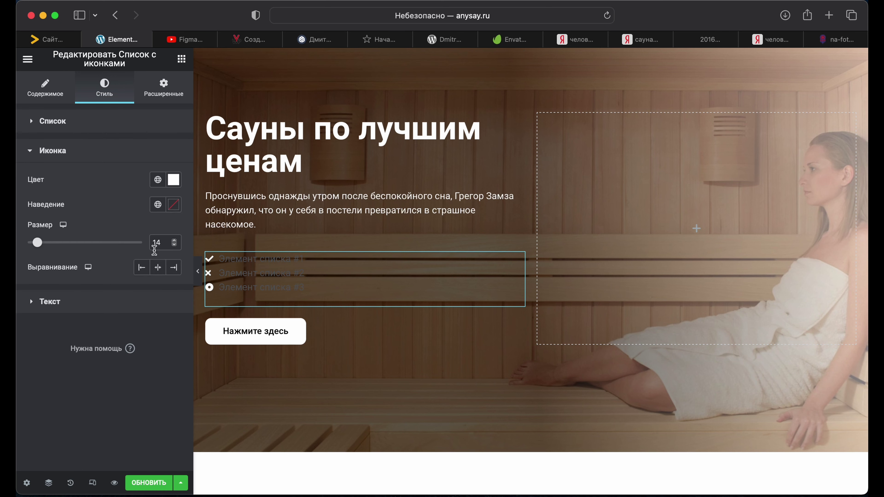
{"action": "type", "text": "18"}
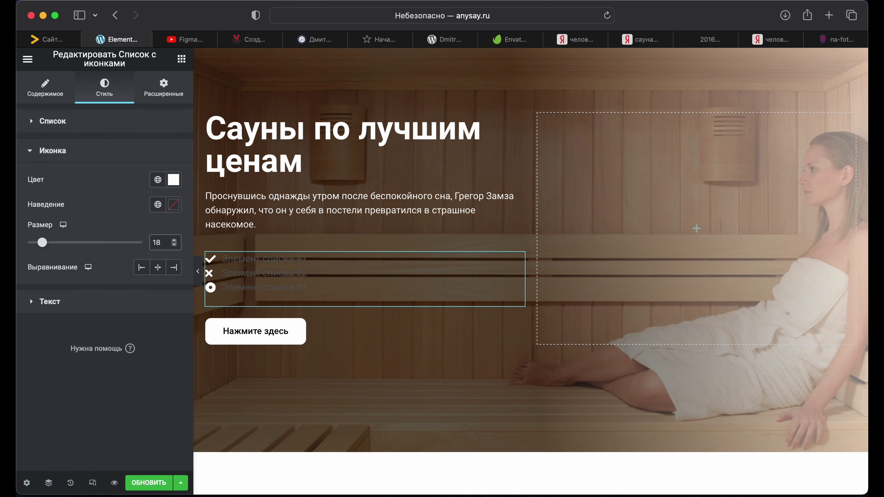
{"action": "key", "text": "BackSpace"}
{"action": "key", "text": "BackSpace"}
{"action": "type", "text": "20"}
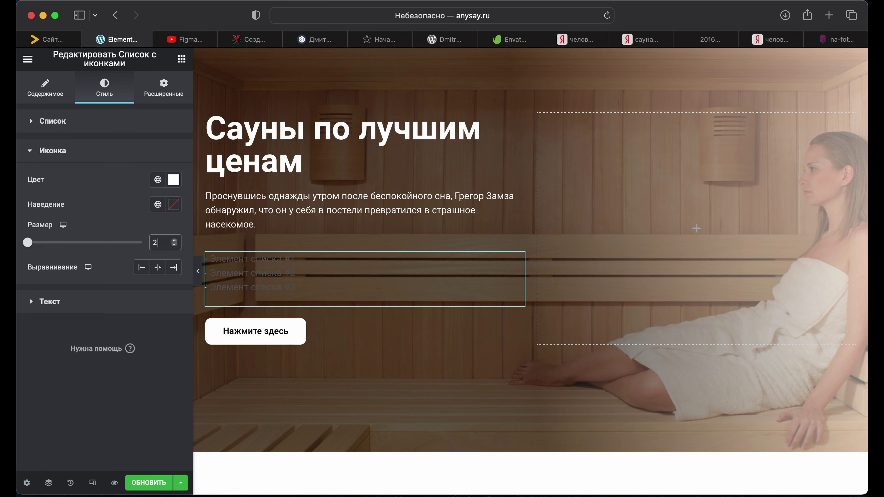
{"action": "left_click", "coordinate": [43, 87]}
Change the first list item's icon to the circled check from the icon library
{"action": "left_click", "coordinate": [77, 192]}
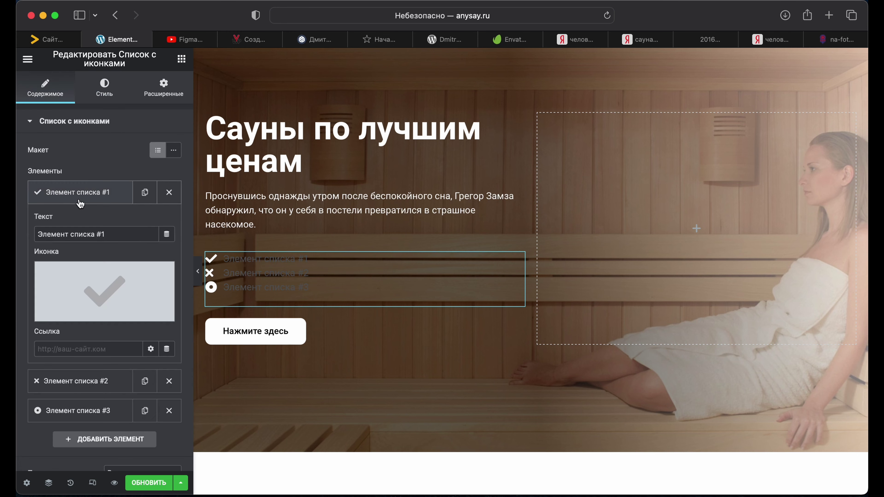
{"action": "mouse_move", "coordinate": [84, 296]}
{"action": "left_click", "coordinate": [73, 309]}
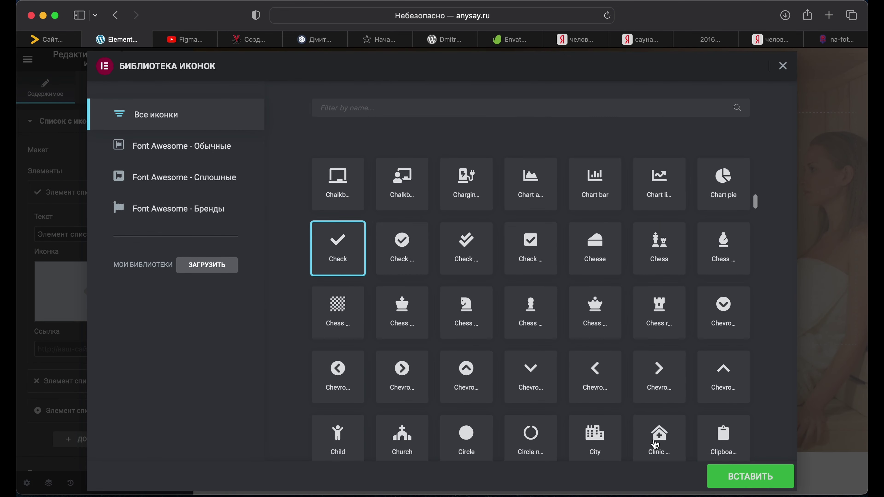
{"action": "left_click", "coordinate": [416, 242]}
{"action": "left_click", "coordinate": [726, 476]}
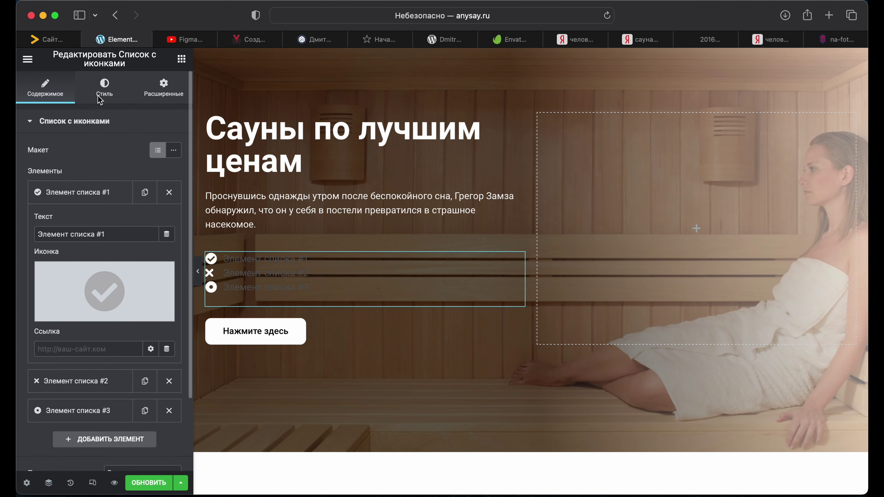
Set the list's icon size to 25
{"action": "left_click", "coordinate": [100, 99]}
{"action": "left_click", "coordinate": [155, 251]}
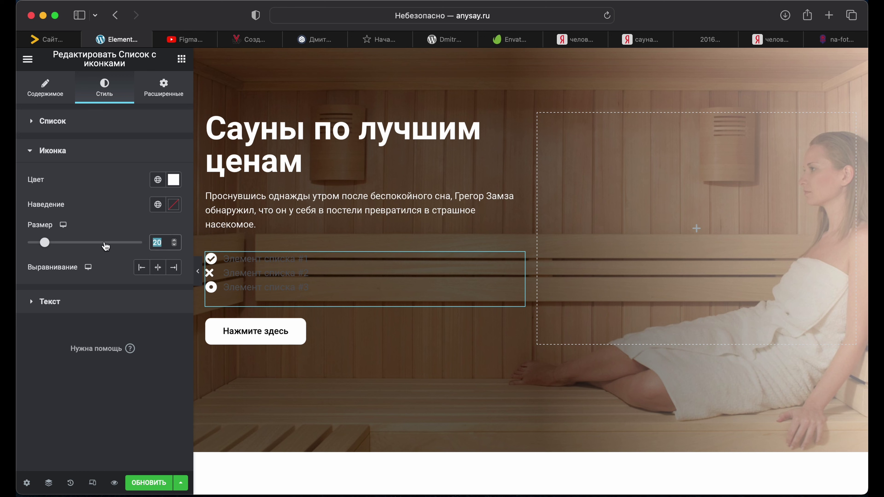
{"action": "type", "text": "25"}
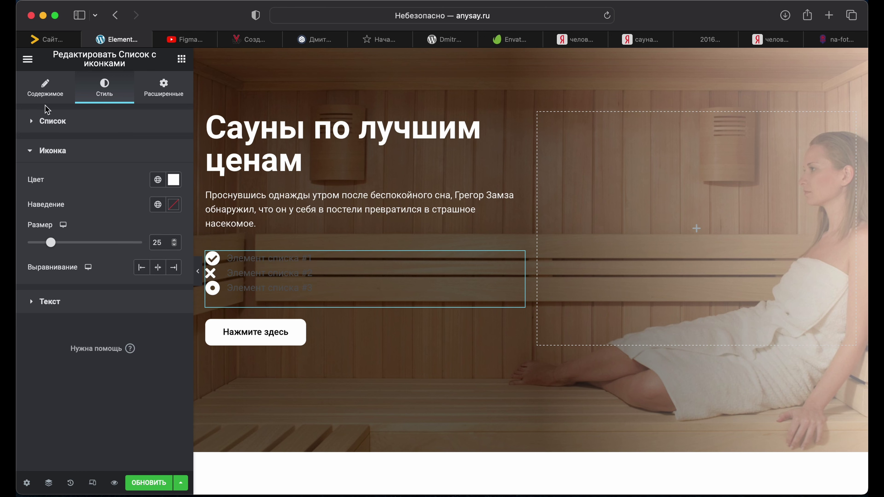
Delete items #2 and #3, then duplicate item #1 to make three identical items
{"action": "left_click", "coordinate": [47, 91]}
{"action": "left_click", "coordinate": [171, 252]}
{"action": "left_click", "coordinate": [169, 222]}
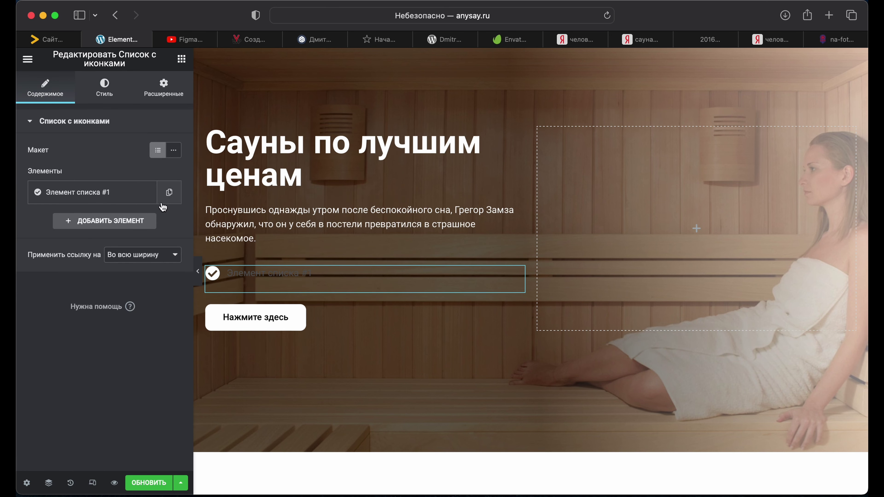
{"action": "left_click", "coordinate": [168, 194]}
{"action": "left_click", "coordinate": [168, 199]}
{"action": "left_click", "coordinate": [169, 199]}
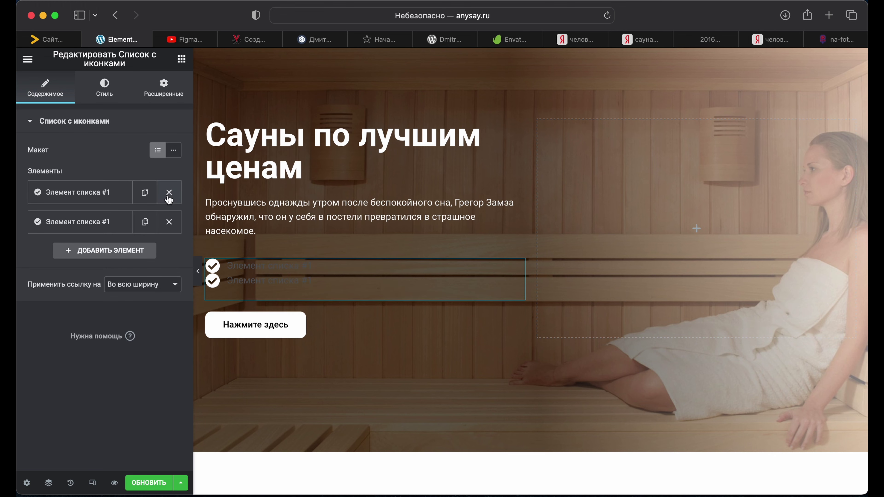
{"action": "left_click", "coordinate": [145, 202]}
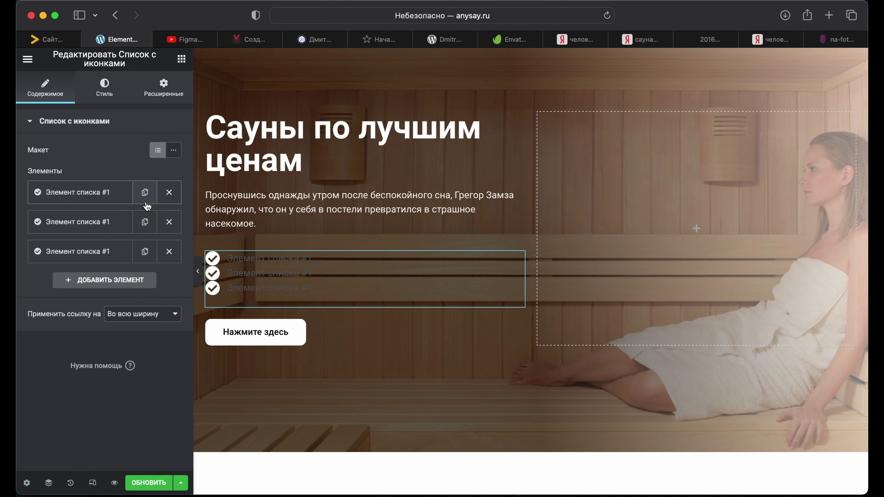
Space the list items 14 apart with Расстояние между and preview
{"action": "left_click", "coordinate": [108, 99]}
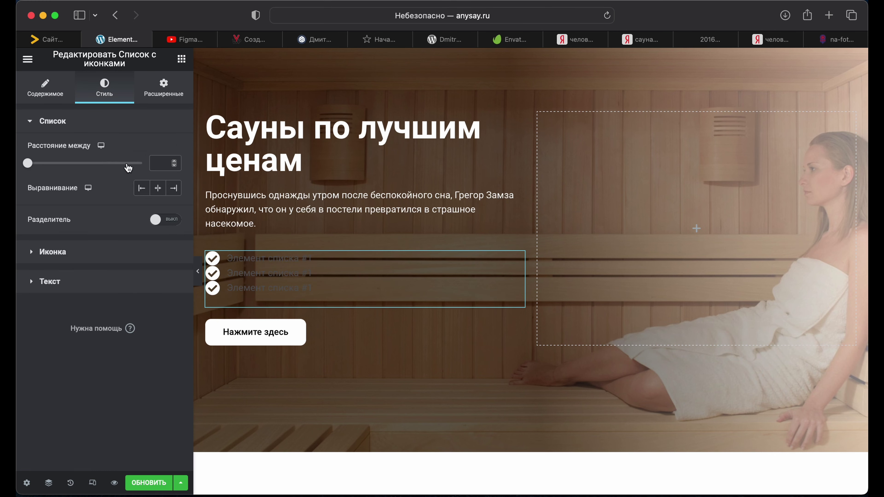
{"action": "left_click_drag", "start_coordinate": [29, 166], "coordinate": [62, 167]}
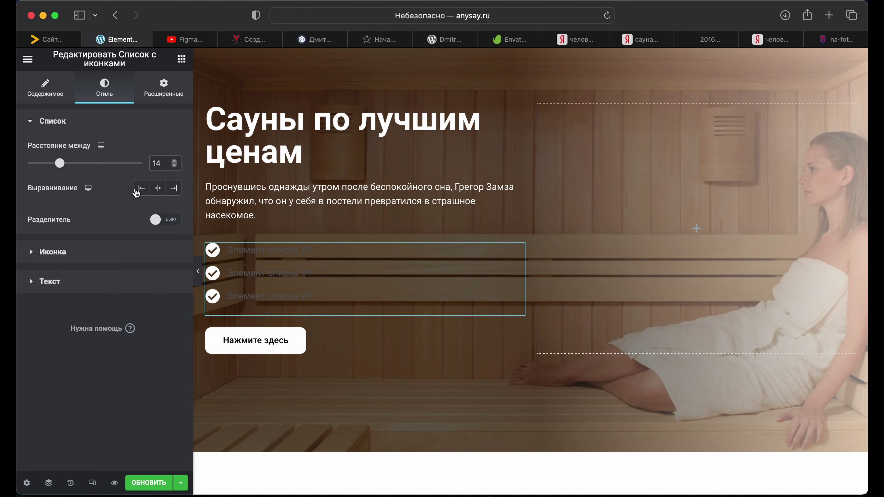
{"action": "left_click", "coordinate": [197, 271]}
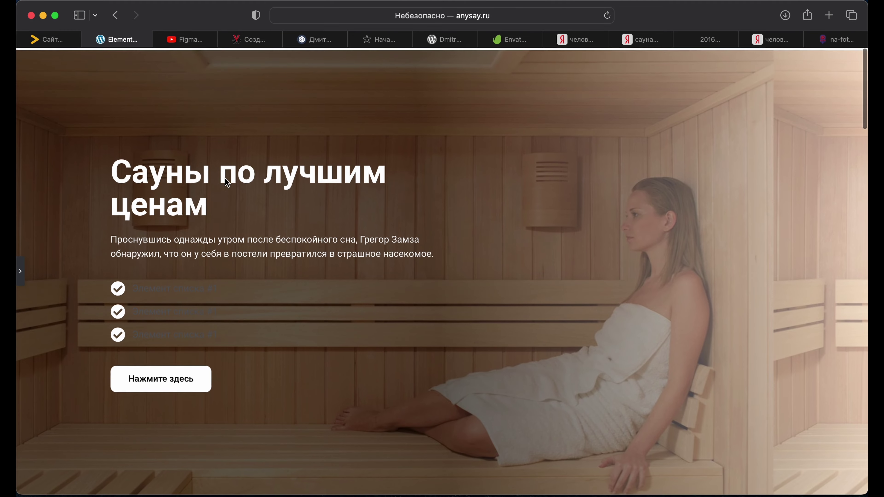
Make the list item text white and preview the hero
{"action": "left_click", "coordinate": [20, 269]}
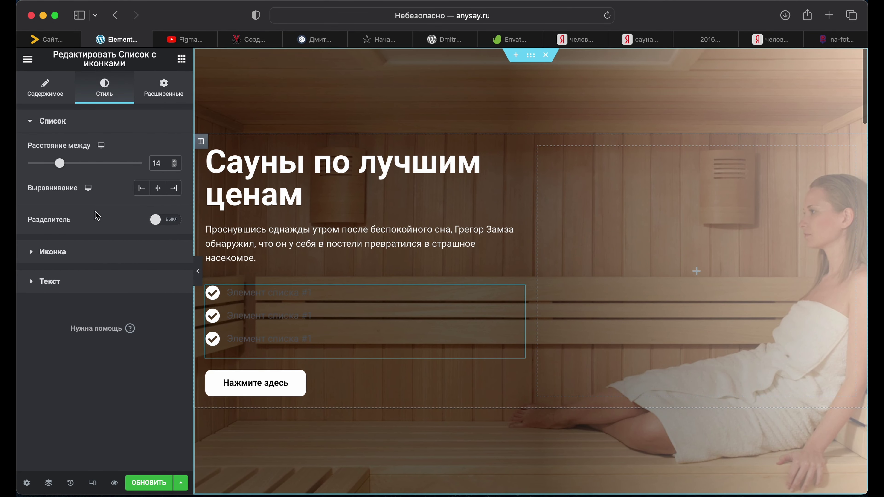
{"action": "left_click", "coordinate": [84, 284]}
{"action": "left_click", "coordinate": [174, 209]}
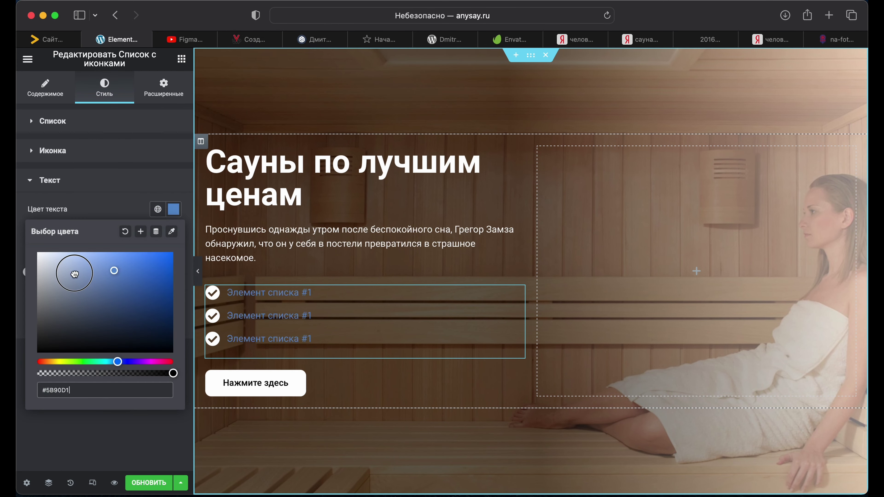
{"action": "left_click_drag", "start_coordinate": [73, 267], "coordinate": [26, 197]}
{"action": "left_click", "coordinate": [109, 199]}
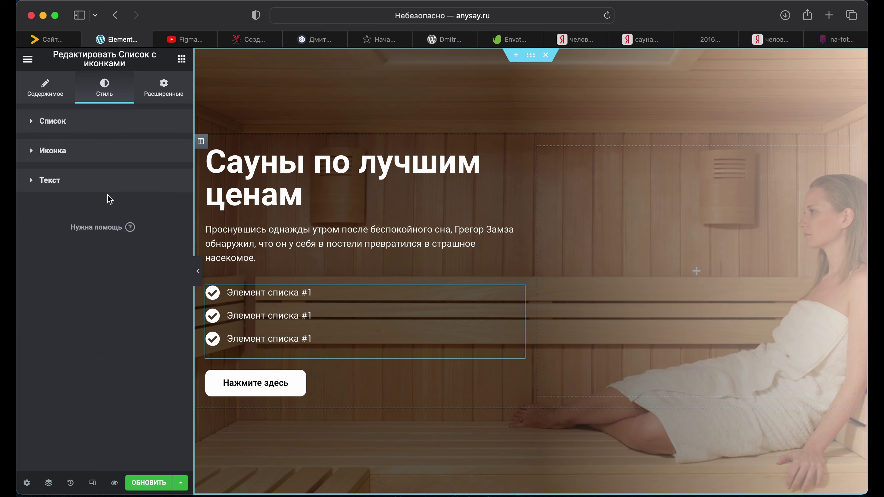
{"action": "left_click", "coordinate": [198, 272]}
{"action": "left_click", "coordinate": [246, 41]}
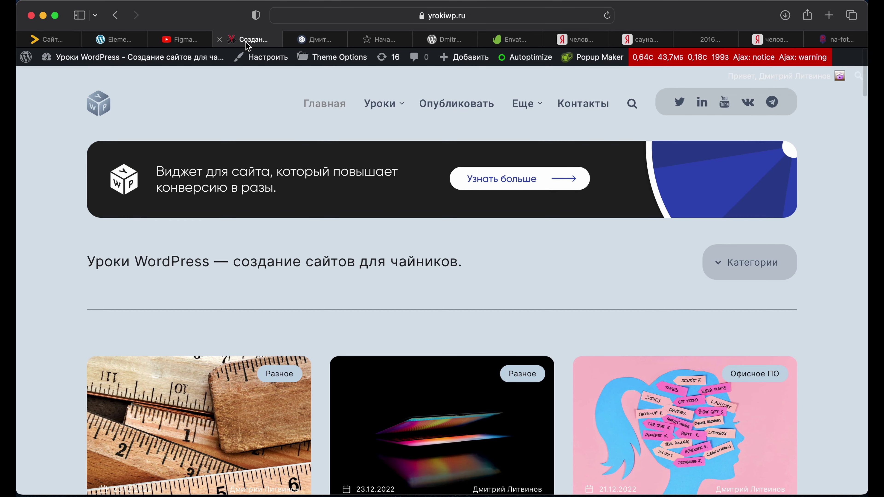
Search the yrokiwp.ru blog for 'буллеты' and open the selling-site article
{"action": "left_click", "coordinate": [639, 101]}
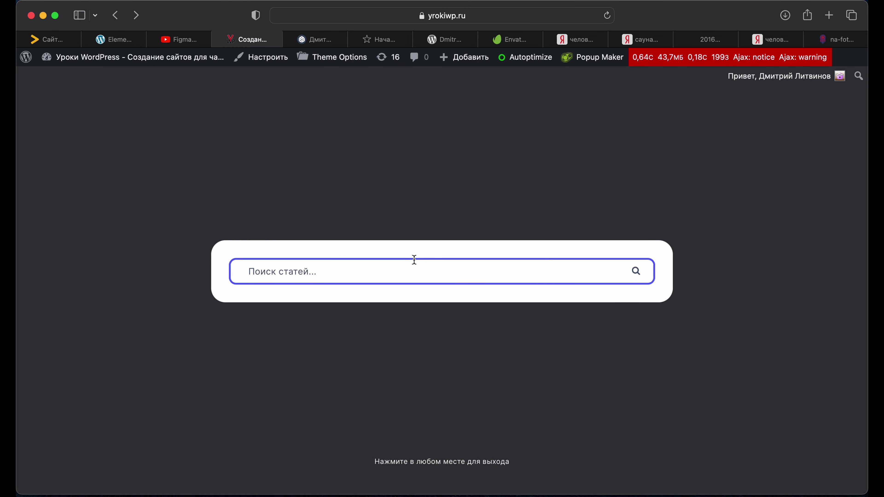
{"action": "key", "text": "Return"}
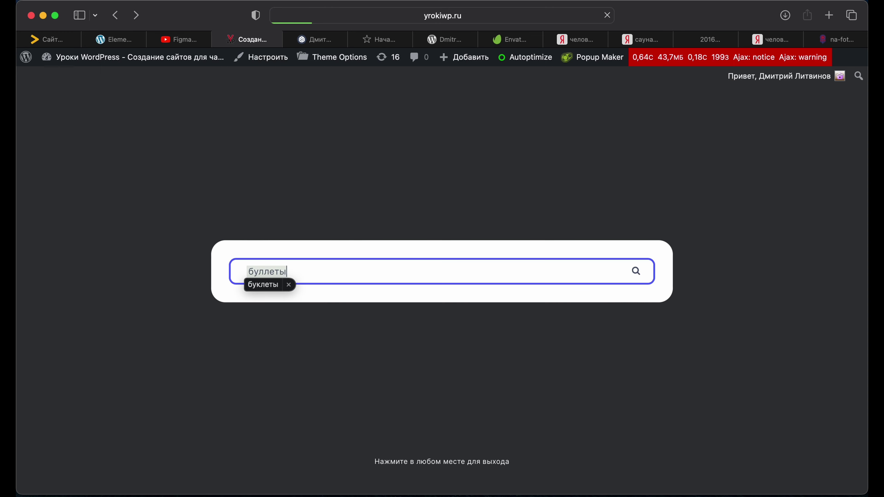
{"action": "scroll", "coordinate": [346, 341], "scroll_direction": "down", "scroll_amount": 10}
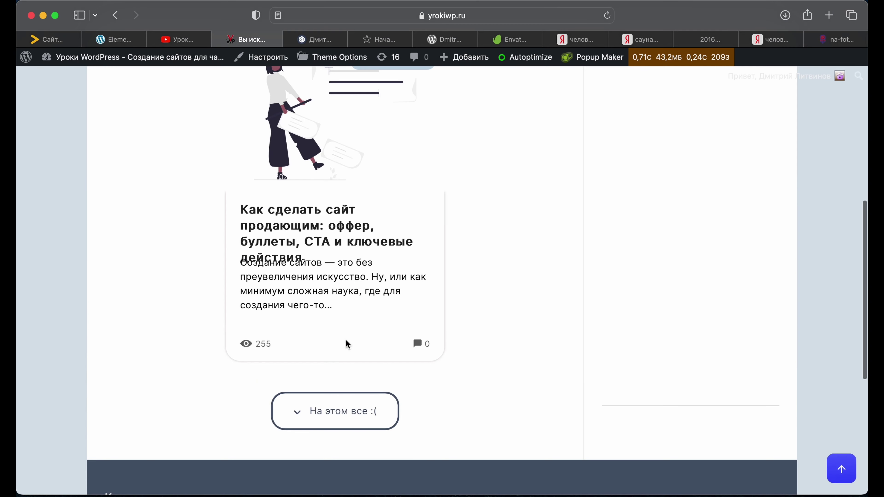
{"action": "left_click", "coordinate": [325, 126]}
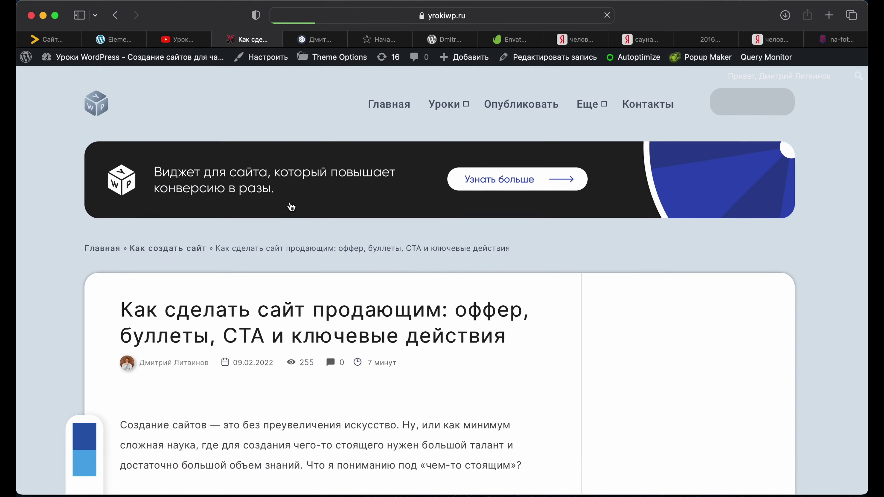
Read through the article on offer, bullets and CTA, selecting its title along the way
{"action": "scroll", "coordinate": [292, 203], "scroll_direction": "down", "scroll_amount": 10}
{"action": "scroll", "coordinate": [292, 206], "scroll_direction": "up", "scroll_amount": 2}
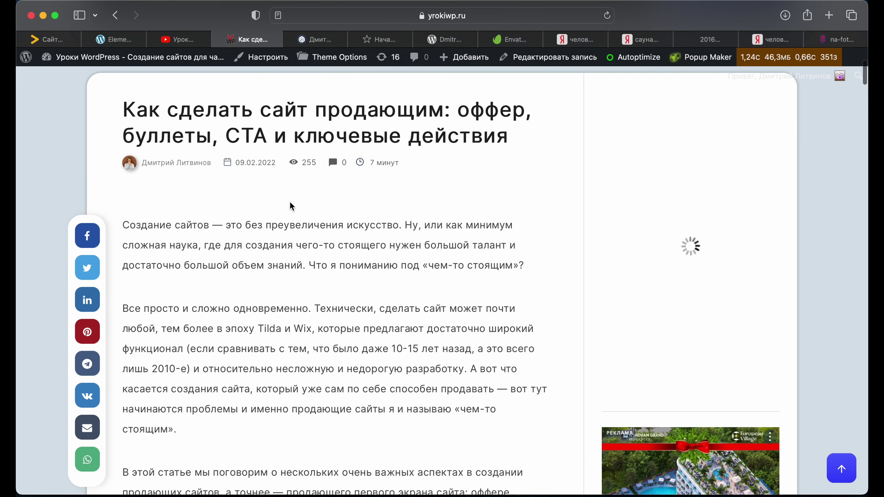
{"action": "scroll", "coordinate": [203, 210], "scroll_direction": "up", "scroll_amount": 2}
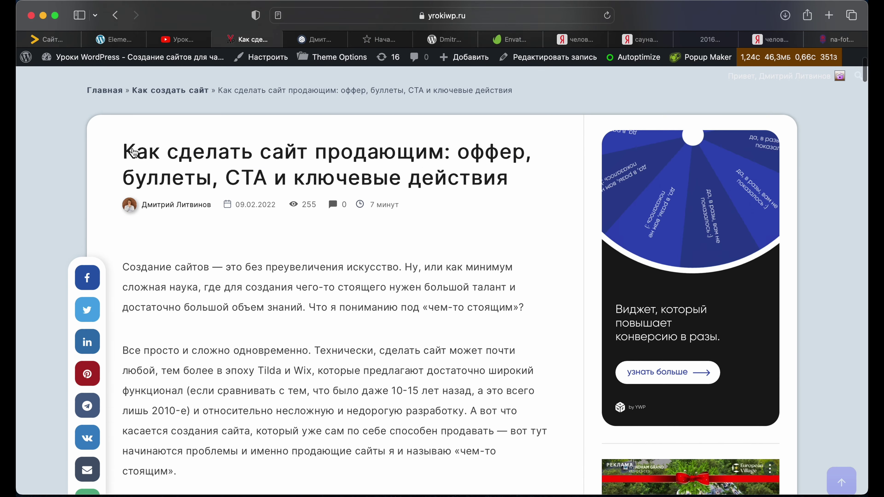
{"action": "left_click_drag", "start_coordinate": [120, 154], "coordinate": [543, 181]}
{"action": "left_click", "coordinate": [543, 182]}
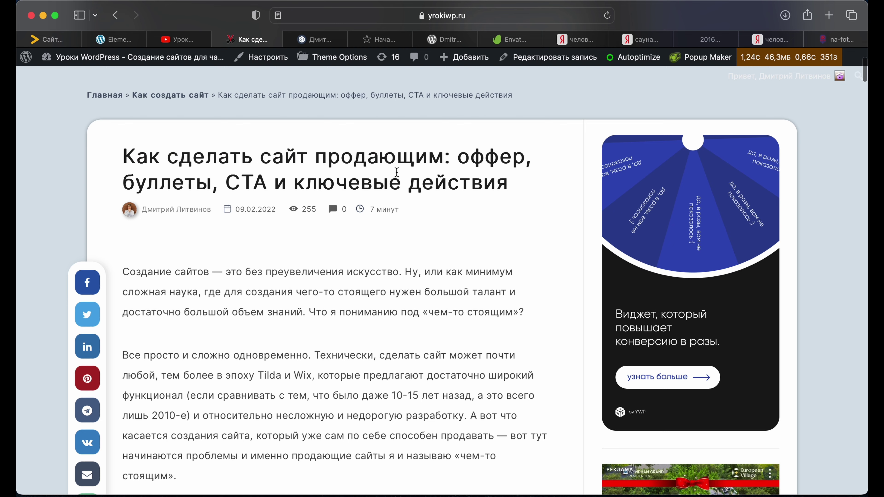
{"action": "scroll", "coordinate": [322, 163], "scroll_direction": "down", "scroll_amount": 10}
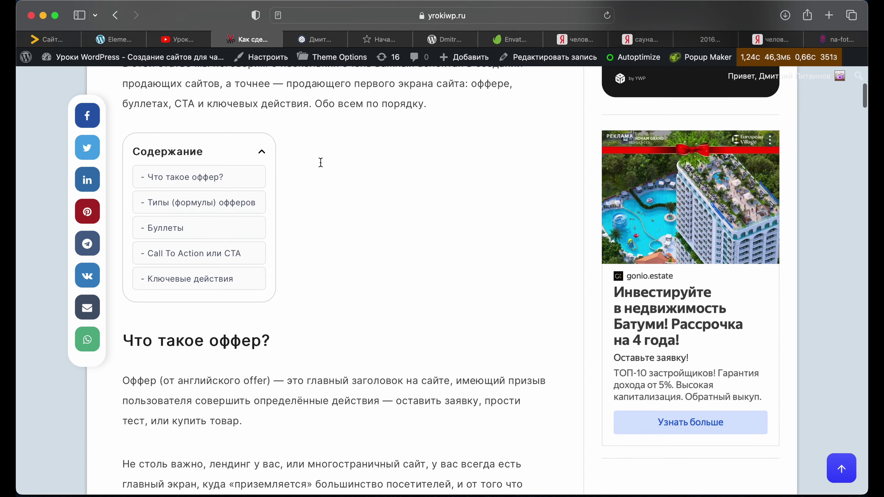
{"action": "scroll", "coordinate": [321, 164], "scroll_direction": "down", "scroll_amount": 15}
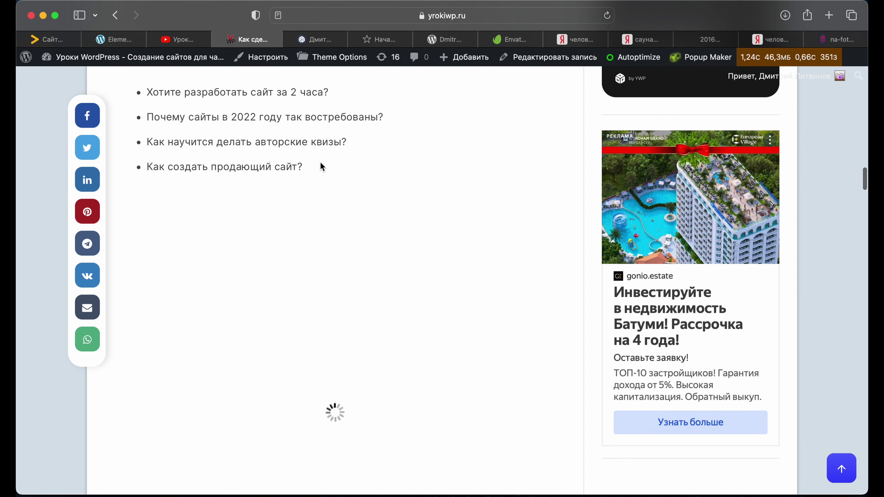
{"action": "scroll", "coordinate": [320, 166], "scroll_direction": "down", "scroll_amount": 15}
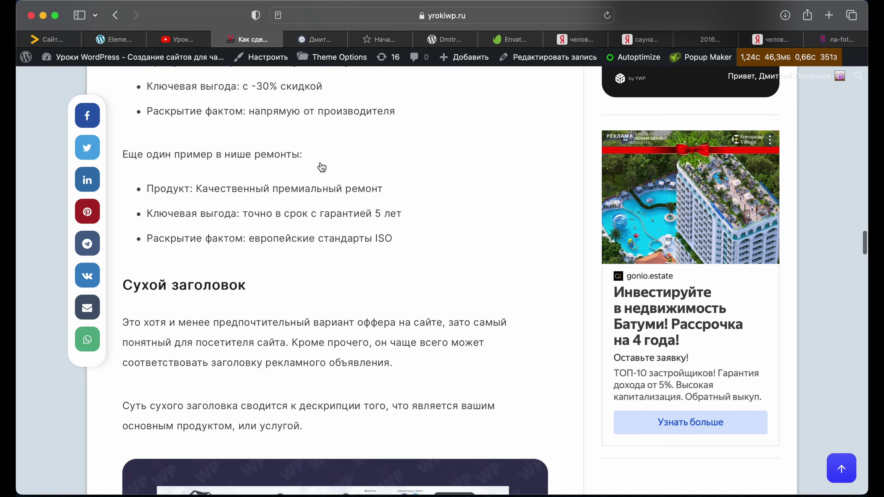
{"action": "scroll", "coordinate": [320, 165], "scroll_direction": "down", "scroll_amount": 20}
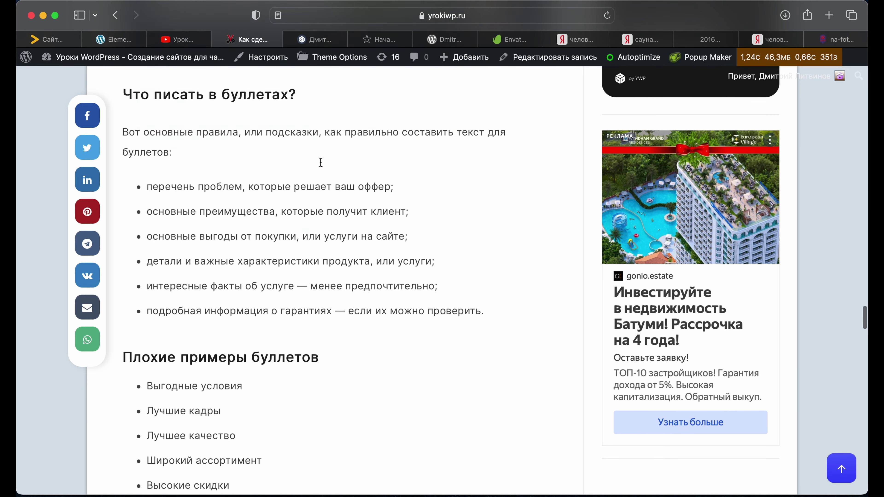
{"action": "scroll", "coordinate": [320, 166], "scroll_direction": "down", "scroll_amount": 3}
{"action": "scroll", "coordinate": [320, 166], "scroll_direction": "up", "scroll_amount": 20}
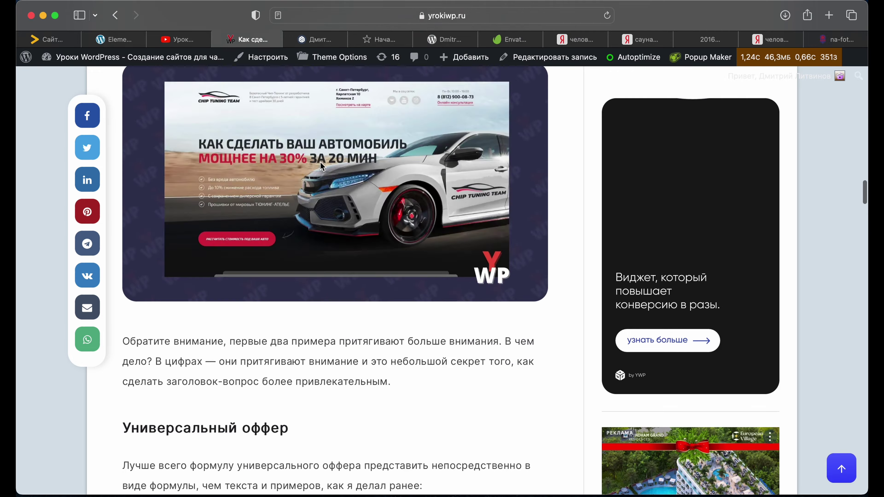
{"action": "scroll", "coordinate": [320, 164], "scroll_direction": "up", "scroll_amount": 15}
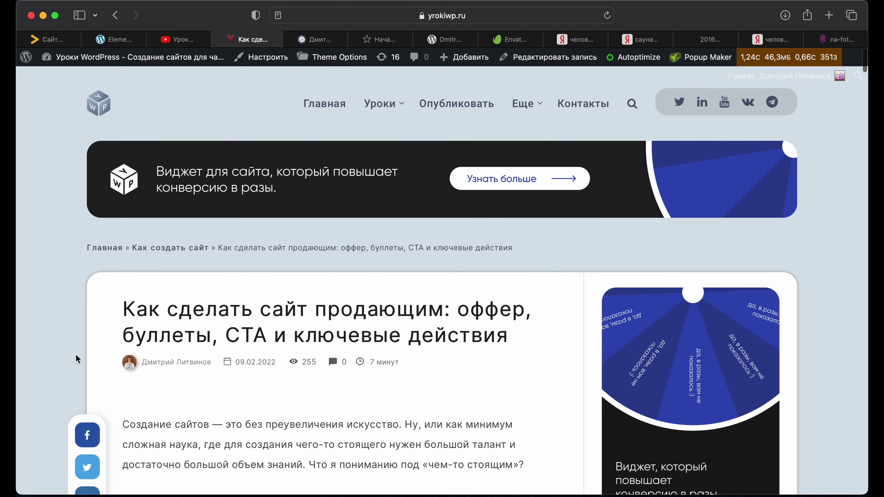
Select and clear the article title several times, then go to the YouTube lessons page
{"action": "left_click_drag", "start_coordinate": [114, 309], "coordinate": [406, 356]}
{"action": "left_click", "coordinate": [471, 366]}
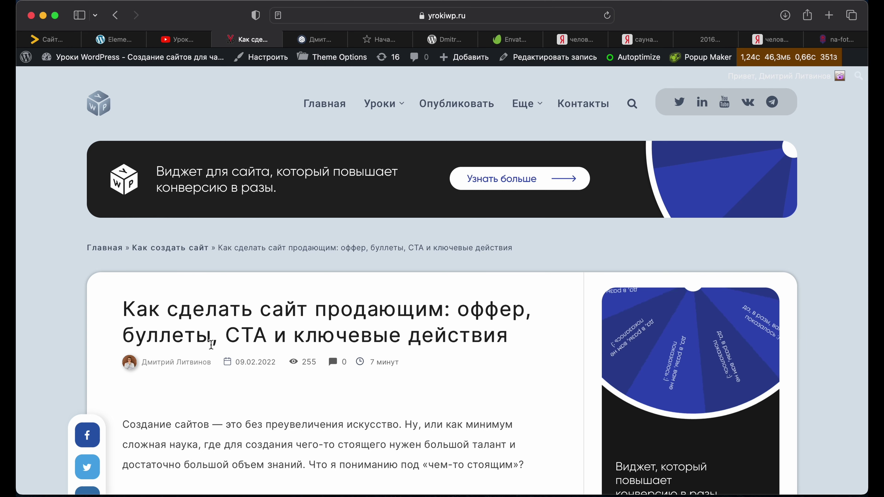
{"action": "mouse_move", "coordinate": [123, 309]}
{"action": "left_mouse_down"}
{"action": "mouse_move", "coordinate": [466, 325]}
{"action": "mouse_move", "coordinate": [527, 340]}
{"action": "mouse_move", "coordinate": [401, 292]}
{"action": "mouse_move", "coordinate": [519, 336]}
{"action": "mouse_move", "coordinate": [475, 292]}
{"action": "mouse_move", "coordinate": [123, 303]}
{"action": "left_mouse_up"}
{"action": "left_click", "coordinate": [401, 291]}
{"action": "left_click", "coordinate": [519, 337]}
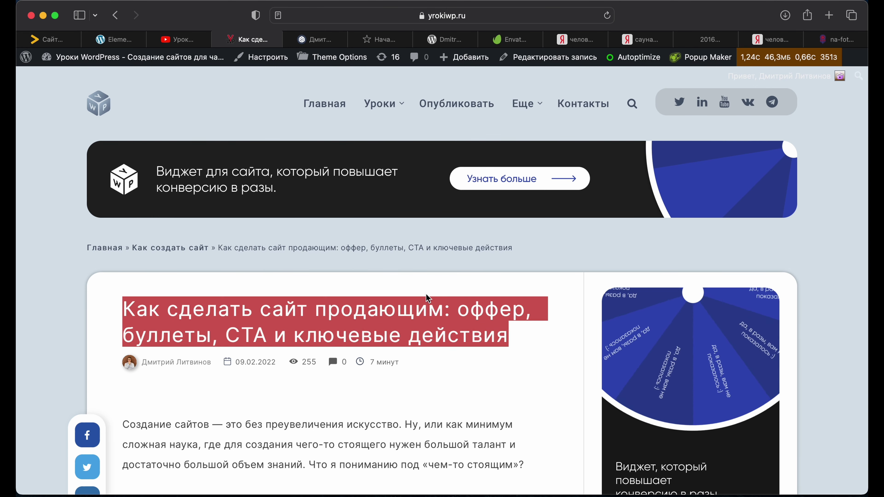
{"action": "left_click", "coordinate": [457, 302]}
{"action": "triple_click", "coordinate": [457, 303]}
{"action": "left_click_drag", "start_coordinate": [524, 332], "coordinate": [404, 282]}
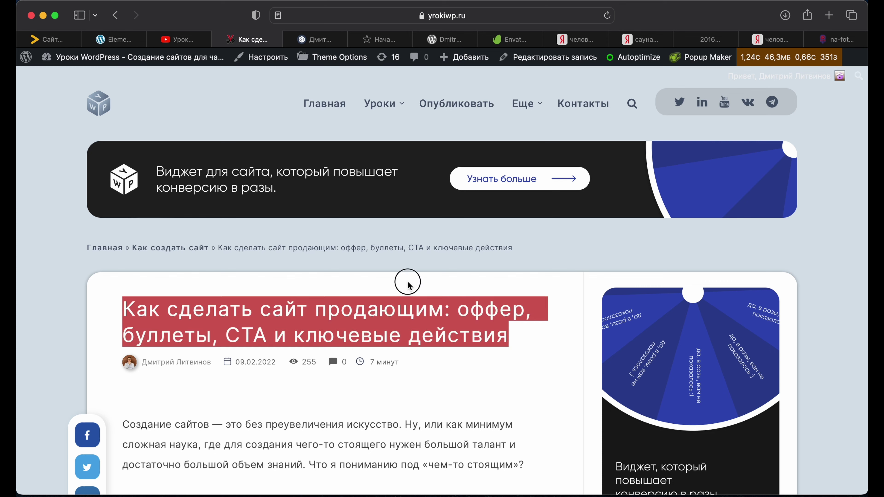
{"action": "left_click", "coordinate": [408, 286]}
{"action": "triple_click", "coordinate": [409, 289]}
{"action": "left_click", "coordinate": [521, 334]}
{"action": "left_click_drag", "start_coordinate": [521, 334], "coordinate": [395, 281]}
{"action": "left_click", "coordinate": [486, 332]}
{"action": "triple_click", "coordinate": [452, 334]}
{"action": "left_click", "coordinate": [257, 339]}
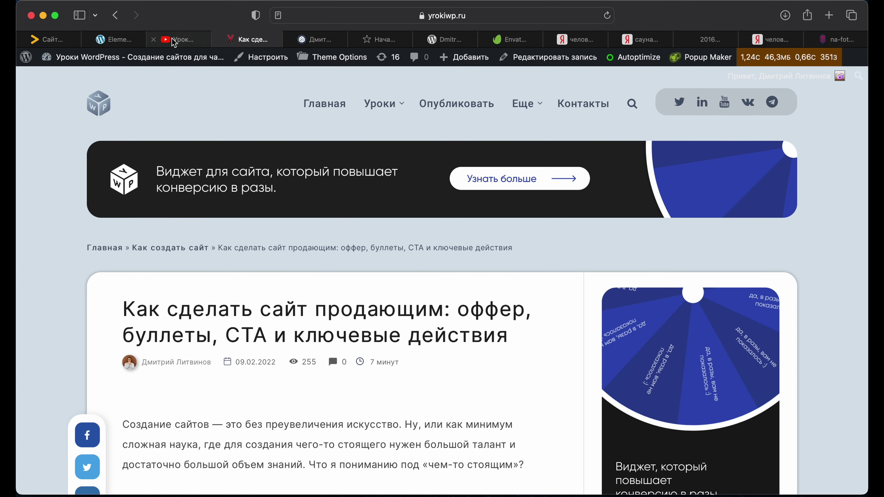
{"action": "left_click", "coordinate": [178, 46]}
Flip between the lesson article and the sauna landing page, ending on the sauna page
{"action": "left_click", "coordinate": [104, 38]}
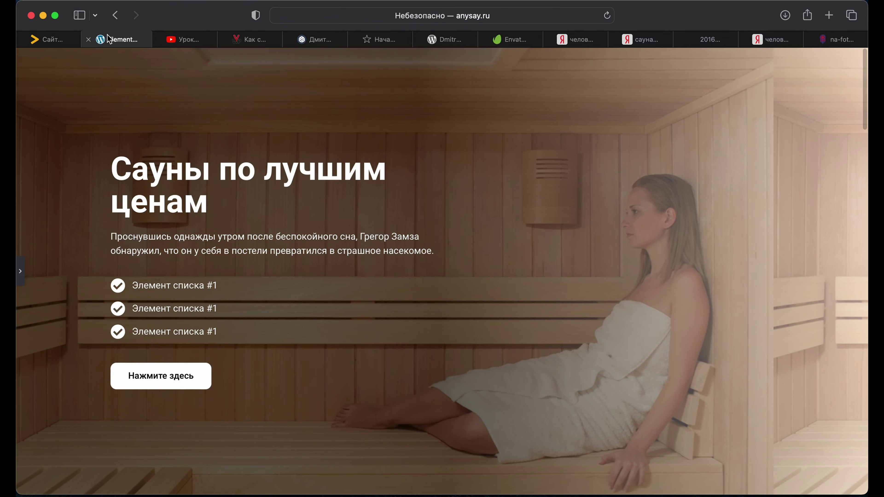
{"action": "left_click", "coordinate": [239, 46]}
{"action": "scroll", "coordinate": [442, 265], "scroll_direction": "down", "scroll_amount": 10}
{"action": "scroll", "coordinate": [441, 265], "scroll_direction": "up", "scroll_amount": 10}
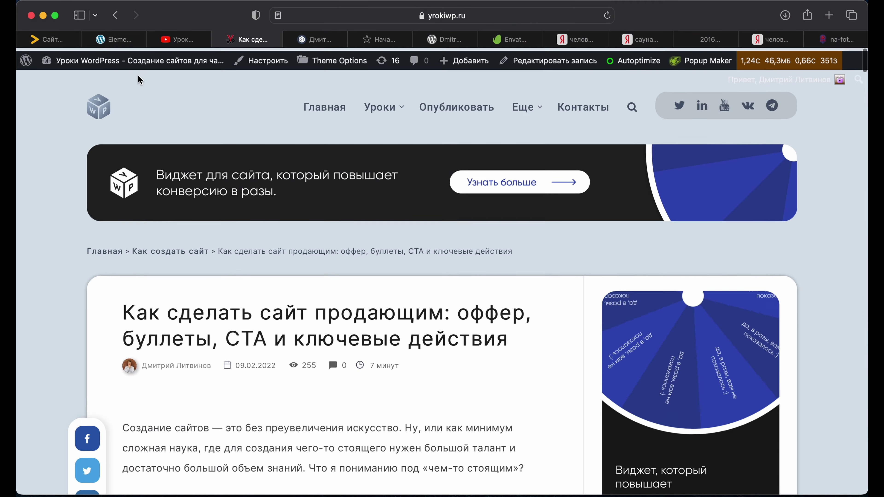
{"action": "left_click", "coordinate": [114, 41]}
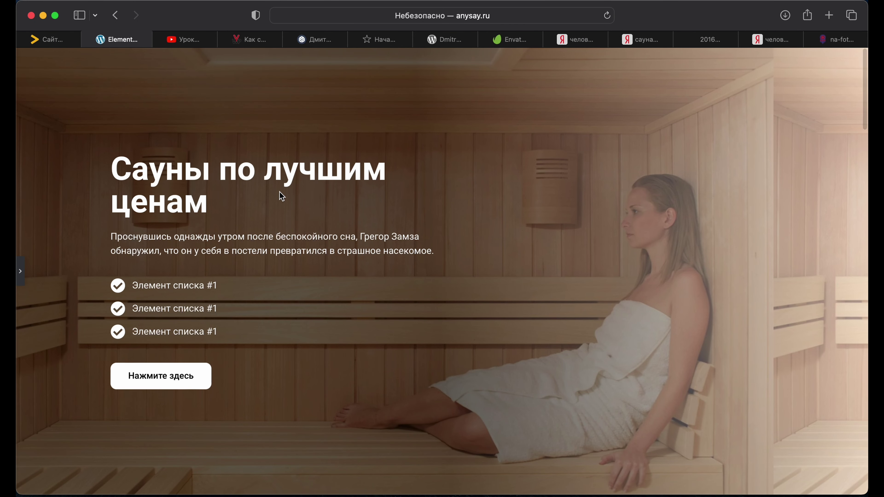
Highlight the three check-list items' text, then bring back the editor on the icon list
{"action": "left_click_drag", "start_coordinate": [107, 276], "coordinate": [128, 284]}
{"action": "left_click", "coordinate": [127, 284]}
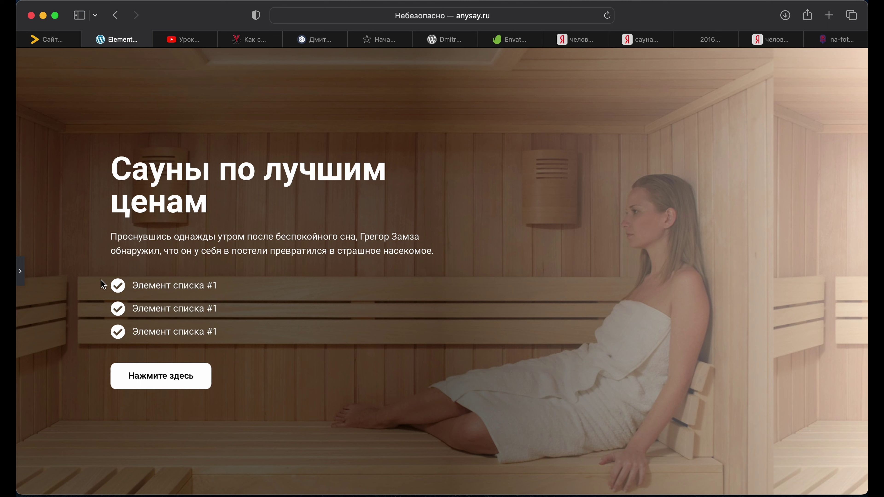
{"action": "left_click_drag", "start_coordinate": [103, 285], "coordinate": [235, 326]}
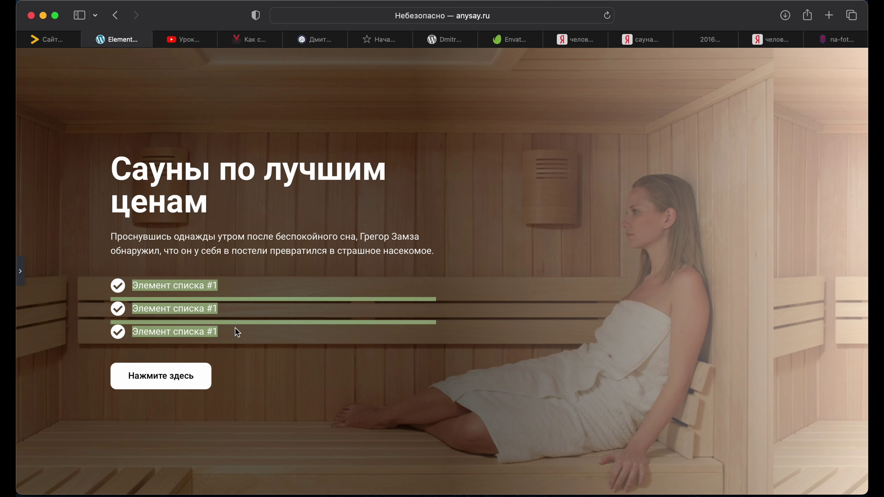
{"action": "left_click", "coordinate": [235, 328]}
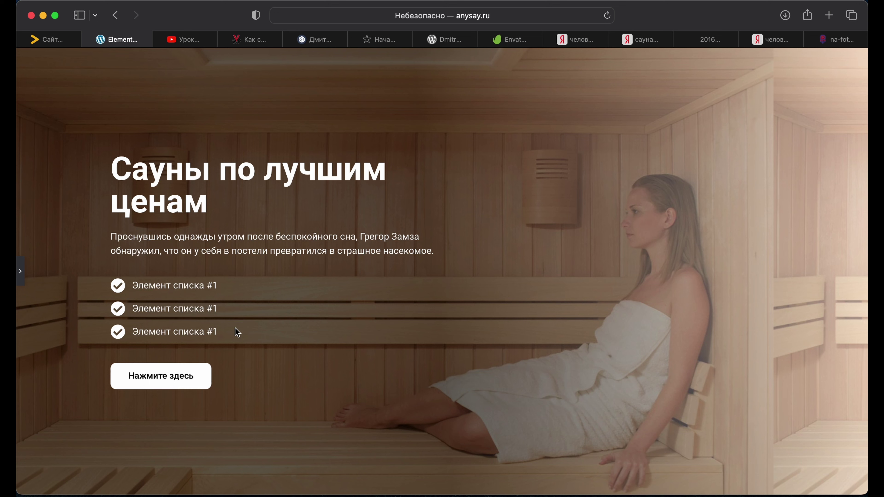
{"action": "left_click_drag", "start_coordinate": [134, 285], "coordinate": [227, 335]}
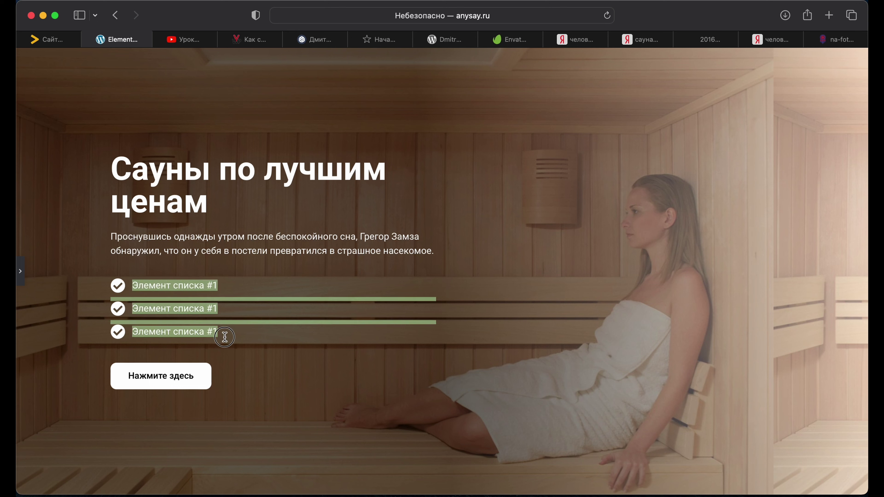
{"action": "left_click", "coordinate": [226, 344]}
{"action": "scroll", "coordinate": [258, 303], "scroll_direction": "down", "scroll_amount": 5}
{"action": "scroll", "coordinate": [261, 308], "scroll_direction": "down", "scroll_amount": 20}
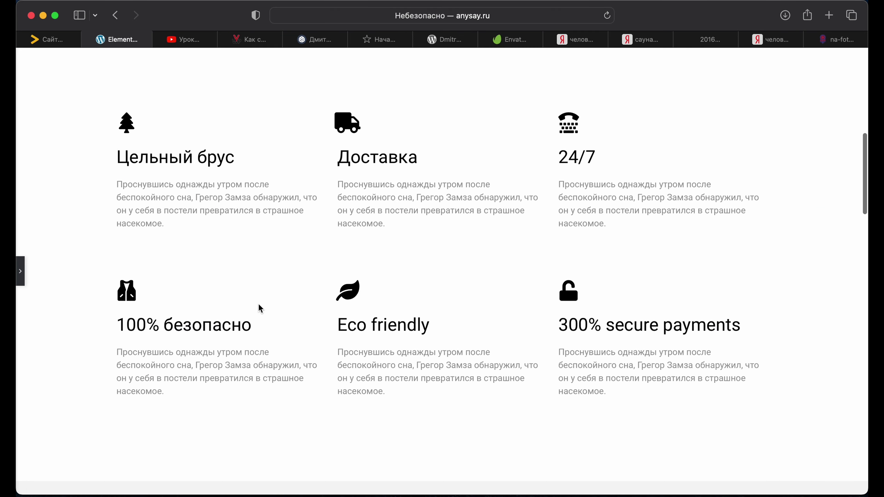
{"action": "scroll", "coordinate": [258, 306], "scroll_direction": "down", "scroll_amount": 5}
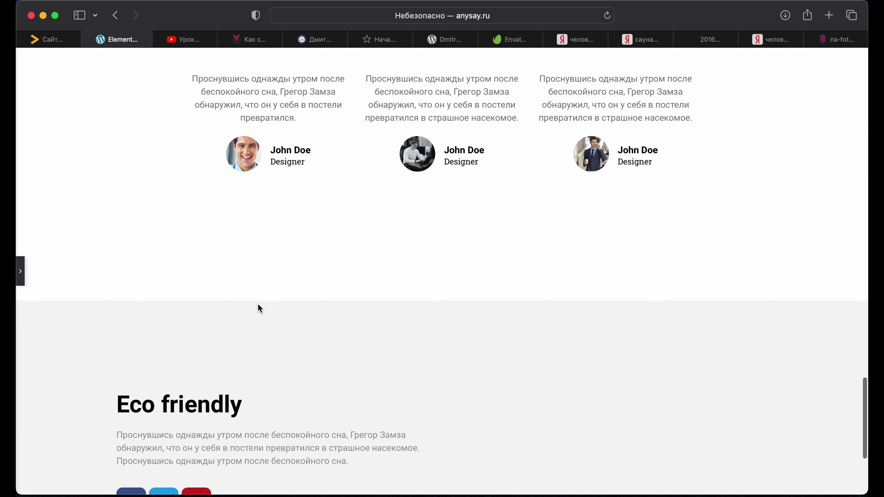
{"action": "scroll", "coordinate": [259, 307], "scroll_direction": "up", "scroll_amount": 15}
{"action": "scroll", "coordinate": [258, 303], "scroll_direction": "up", "scroll_amount": 10}
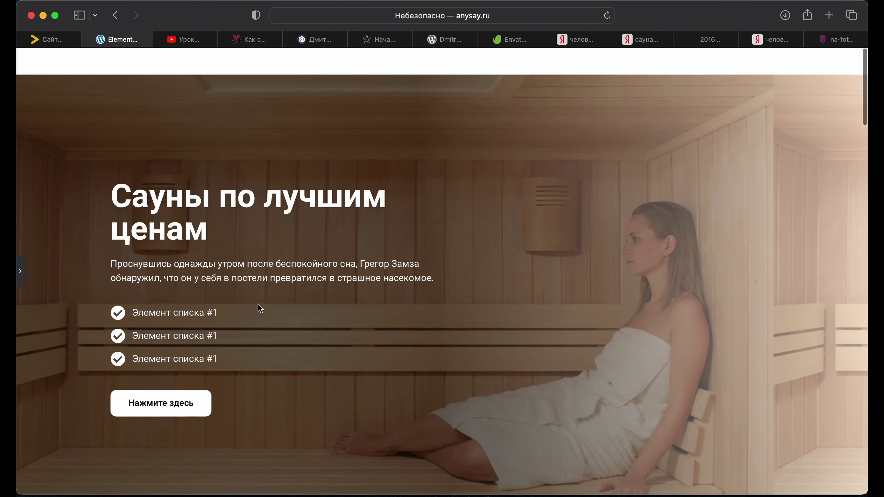
{"action": "left_click", "coordinate": [20, 270]}
Save with ОБНОВИТЬ, then view the live sauna page via Просмотр страницы and scroll through it
{"action": "left_click", "coordinate": [148, 482]}
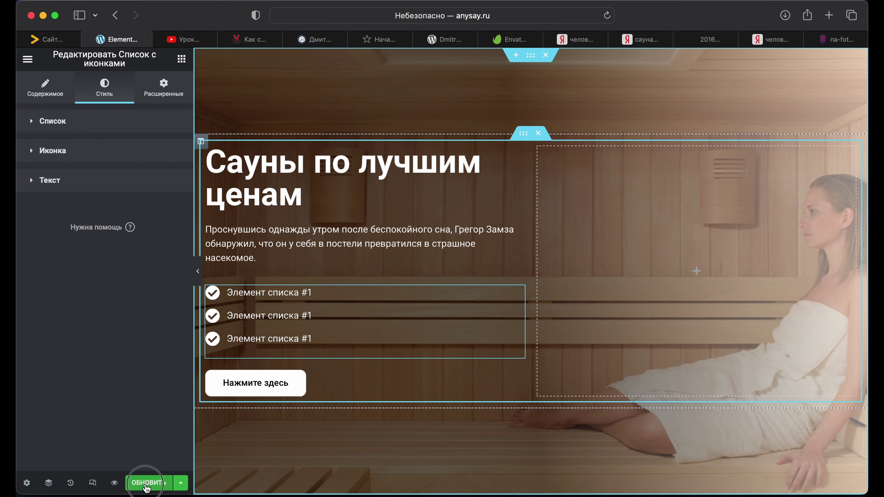
{"action": "left_click", "coordinate": [28, 62]}
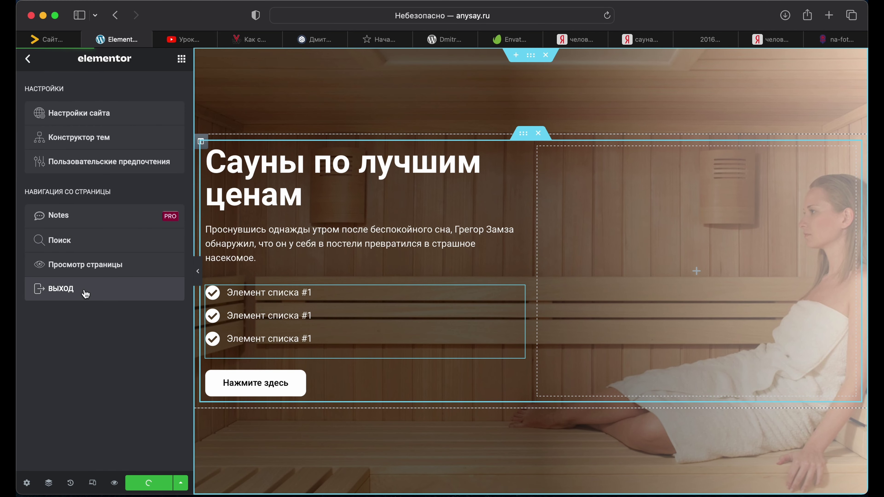
{"action": "left_click", "coordinate": [99, 272]}
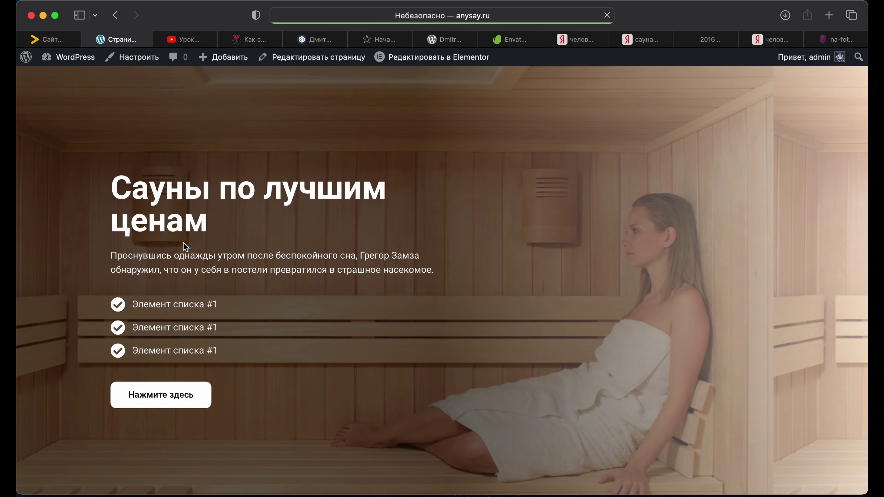
{"action": "scroll", "coordinate": [256, 264], "scroll_direction": "down", "scroll_amount": 10}
{"action": "scroll", "coordinate": [257, 266], "scroll_direction": "down", "scroll_amount": 15}
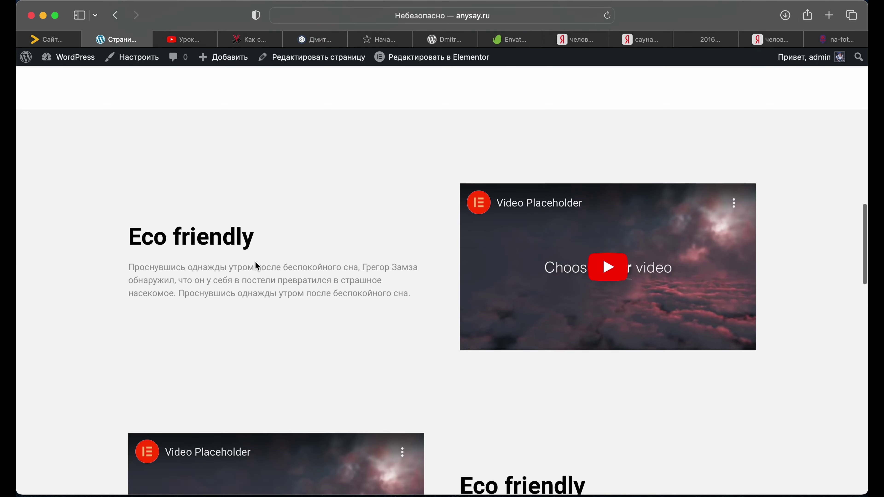
{"action": "scroll", "coordinate": [256, 264], "scroll_direction": "down", "scroll_amount": 5}
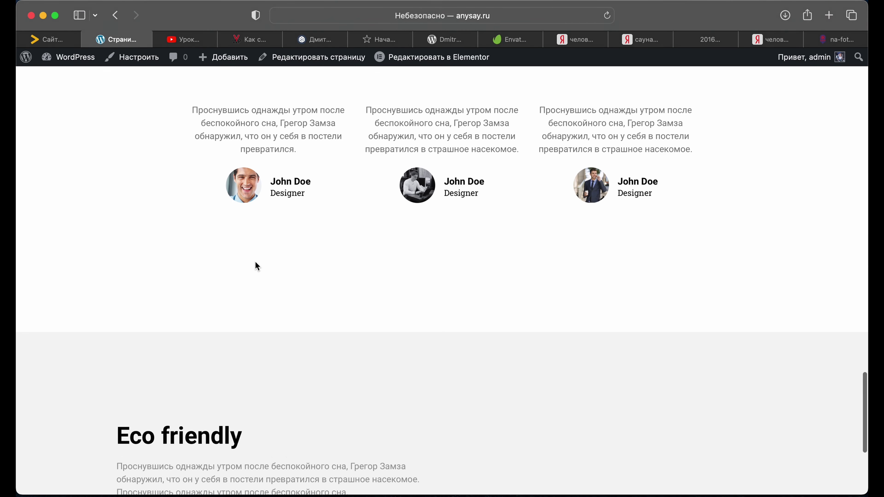
{"action": "scroll", "coordinate": [255, 261], "scroll_direction": "up", "scroll_amount": 12}
{"action": "scroll", "coordinate": [255, 261], "scroll_direction": "up", "scroll_amount": 15}
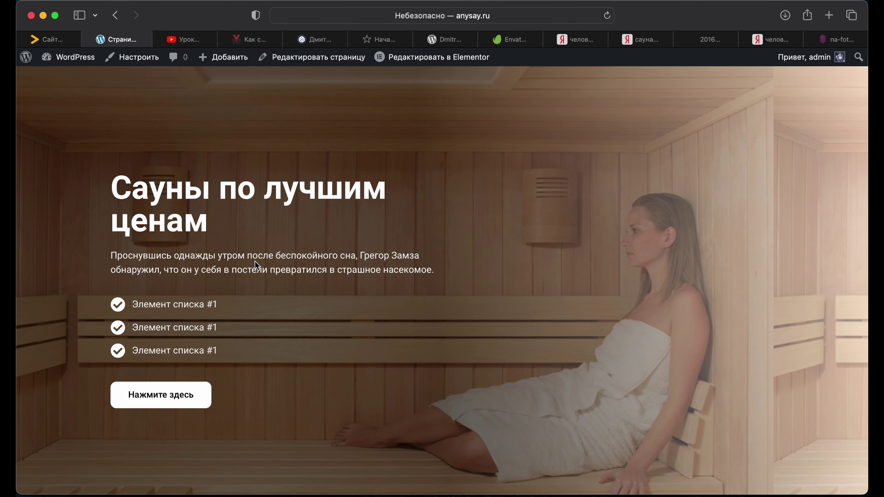
From WordPress admin Plugins, search Add New for 'seo' and install Yoast SEO
{"action": "left_click", "coordinate": [22, 59]}
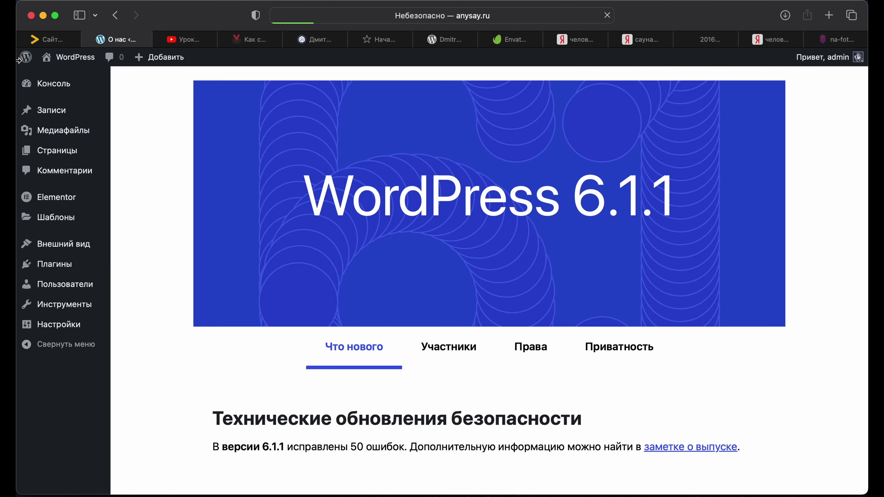
{"action": "mouse_move", "coordinate": [63, 266]}
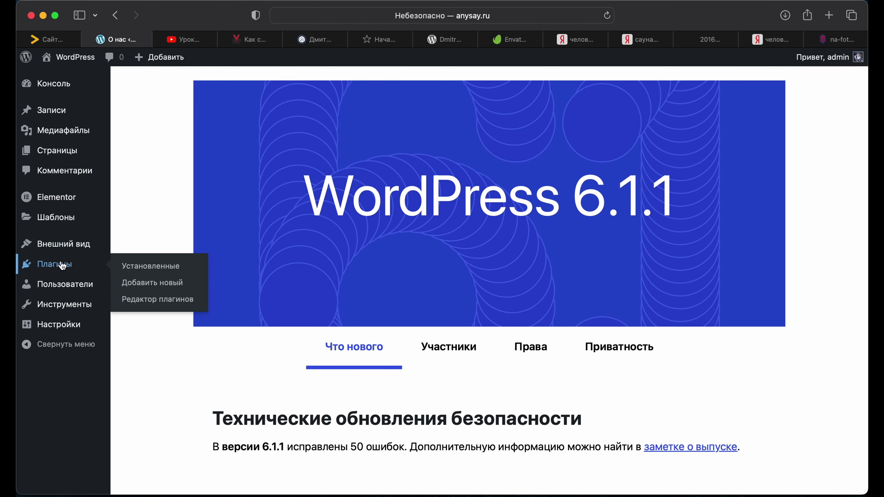
{"action": "left_click", "coordinate": [62, 266]}
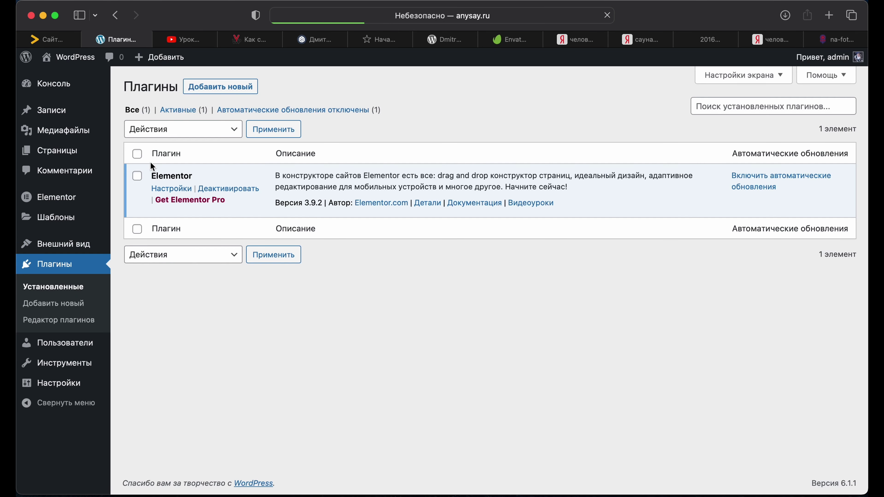
{"action": "left_click", "coordinate": [227, 91]}
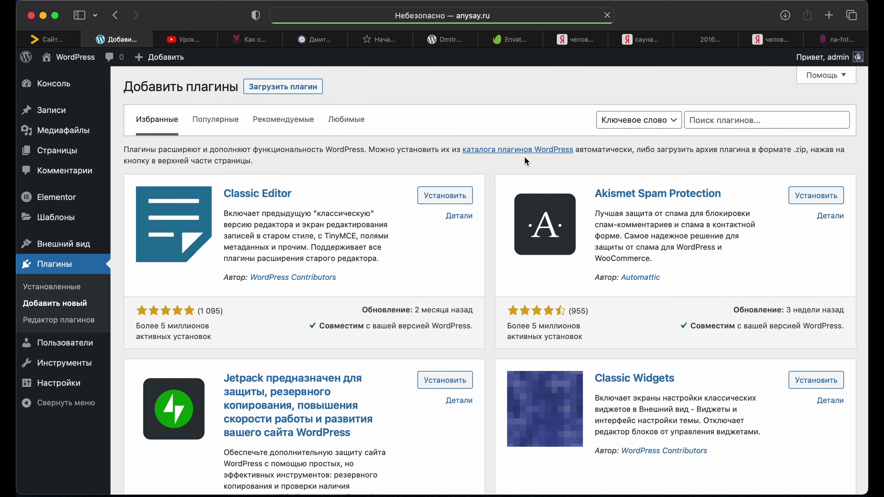
{"action": "left_click", "coordinate": [750, 116]}
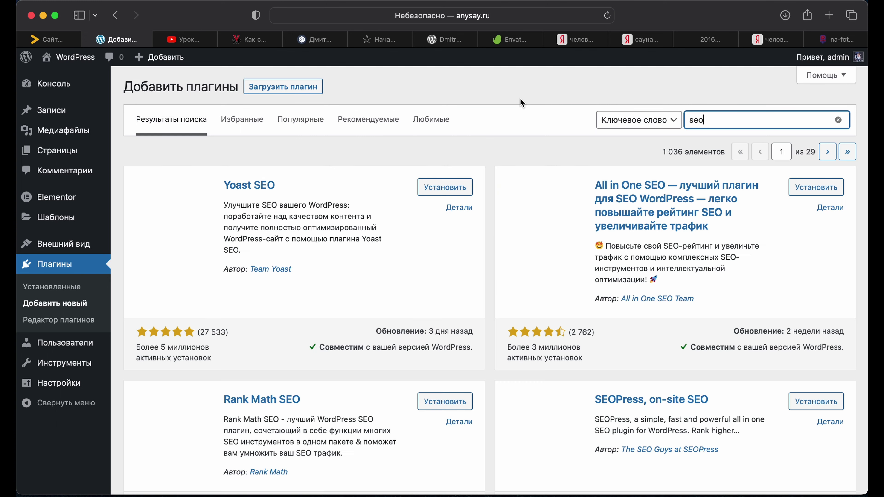
{"action": "left_click", "coordinate": [468, 186]}
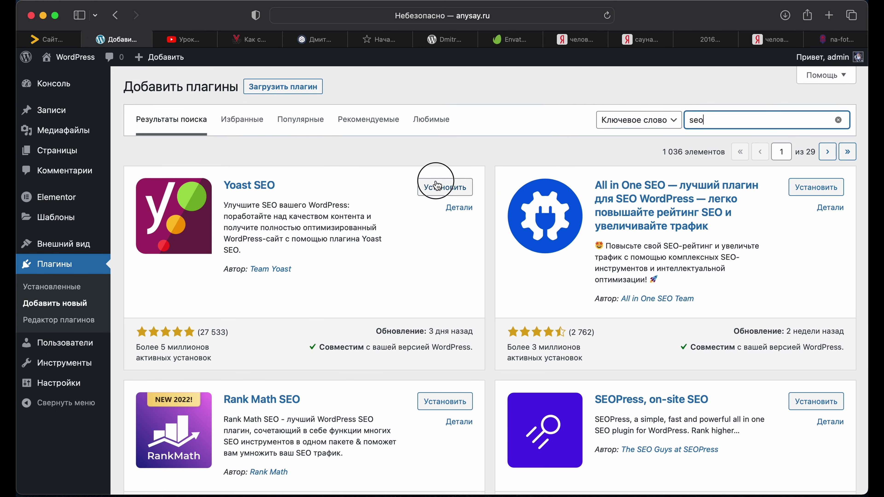
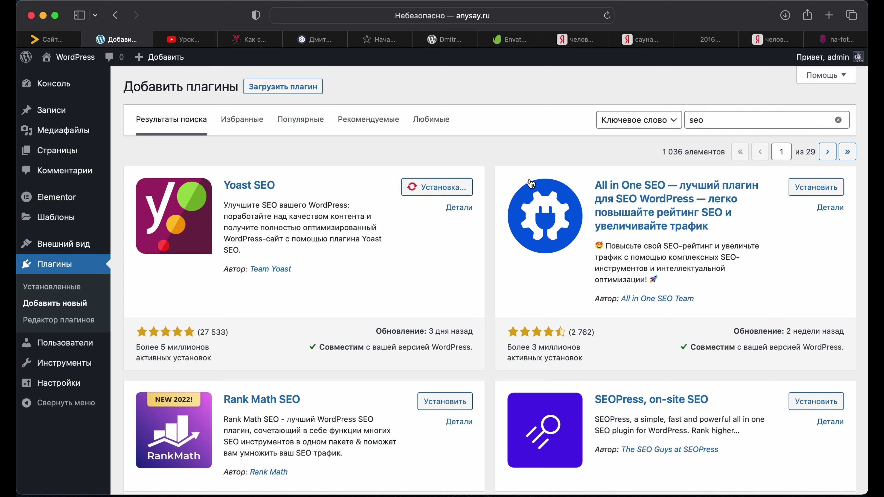
Search for 'elementor header footer builder' and install and activate Elementor Header & Footer Builder
{"action": "left_click", "coordinate": [746, 124]}
{"action": "key", "text": "BackSpace"}
{"action": "key", "text": "BackSpace"}
{"action": "key", "text": "BackSpace"}
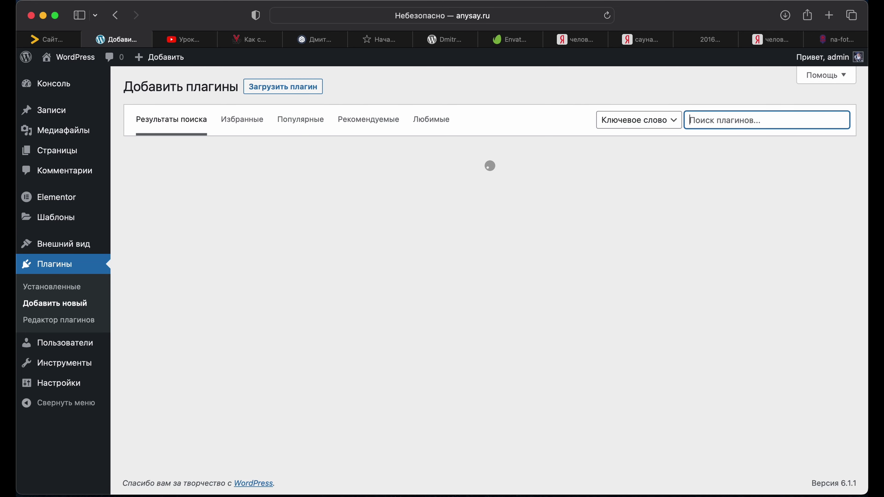
{"action": "type", "text": "elementor header footer b"}
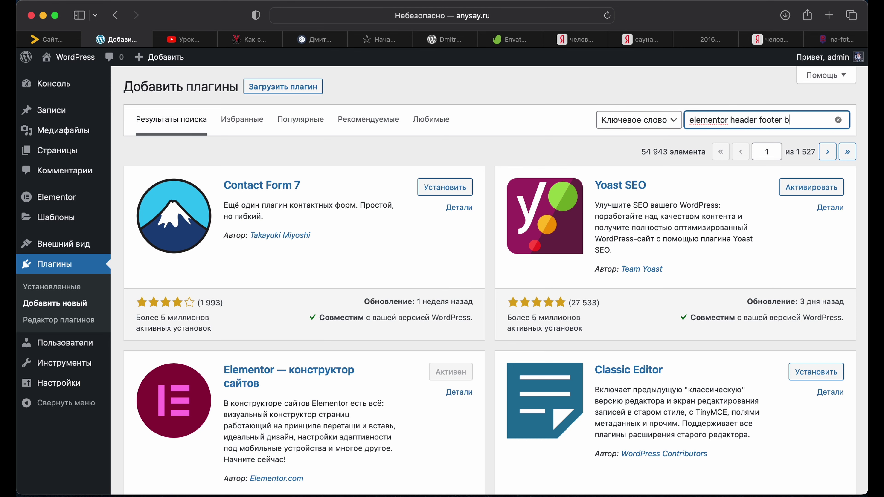
{"action": "type", "text": "ulder"}
{"action": "left_click", "coordinate": [800, 135]}
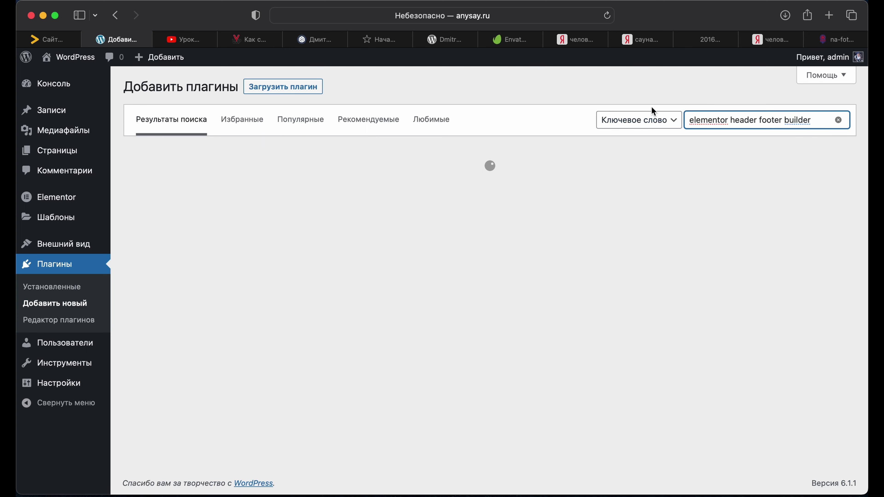
{"action": "left_click", "coordinate": [594, 92]}
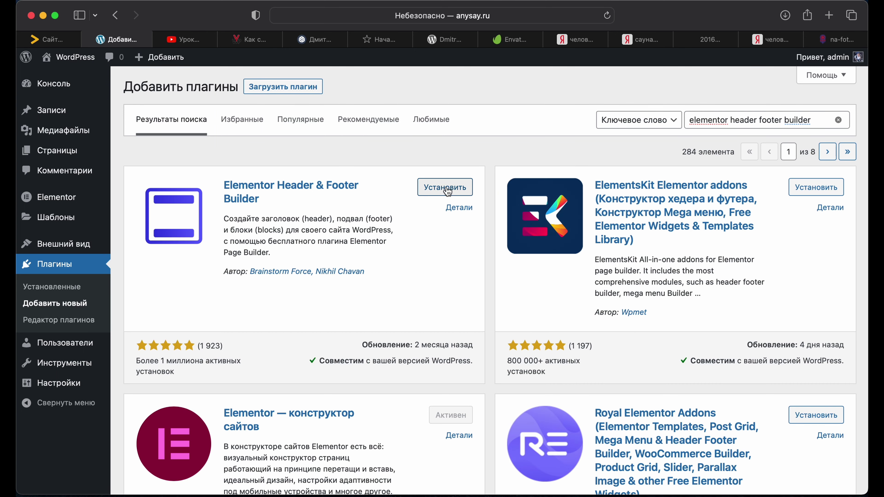
{"action": "left_click", "coordinate": [447, 191]}
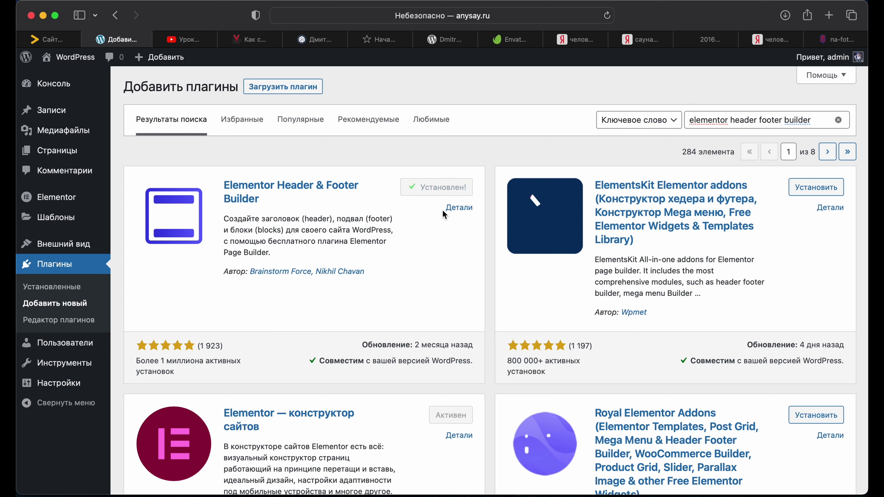
{"action": "left_click", "coordinate": [426, 184]}
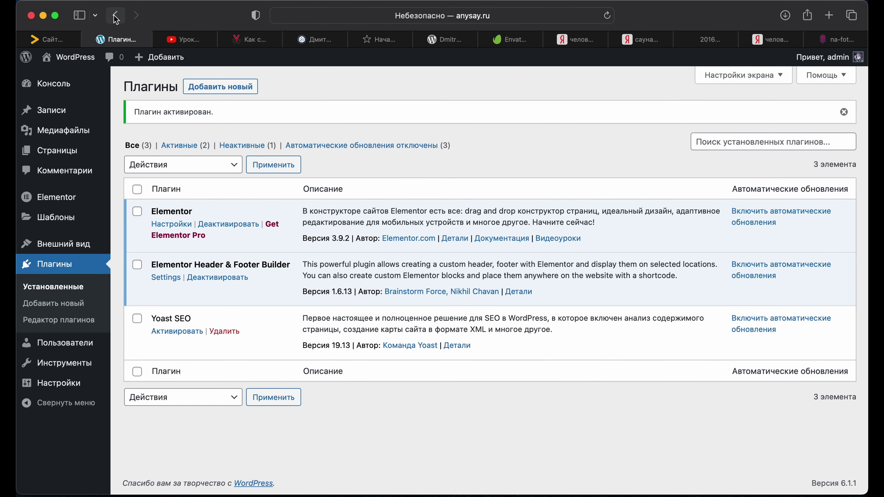
{"action": "left_click", "coordinate": [116, 17]}
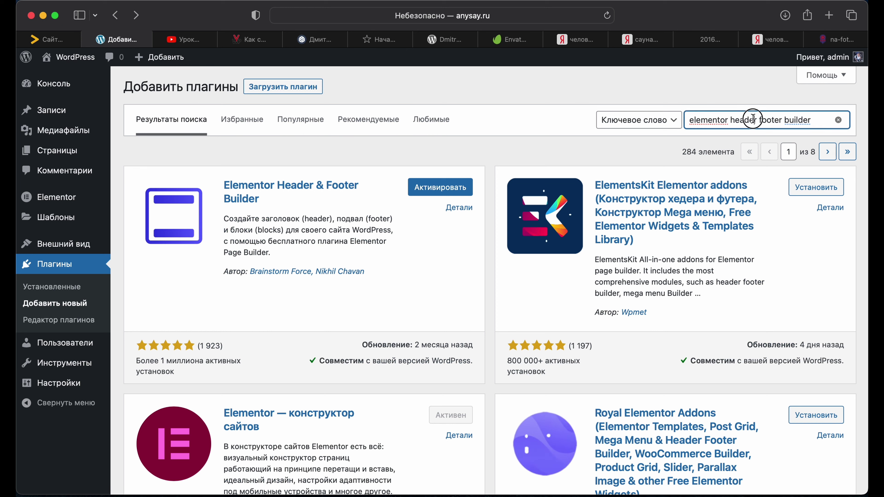
Search for 'metform', then install and activate the MetForm plugin
{"action": "triple_click", "coordinate": [752, 118]}
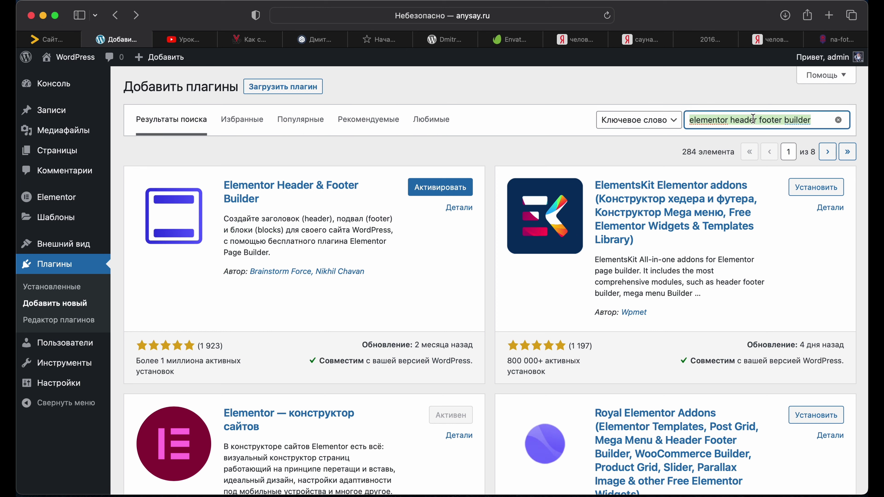
{"action": "type", "text": "metfor"}
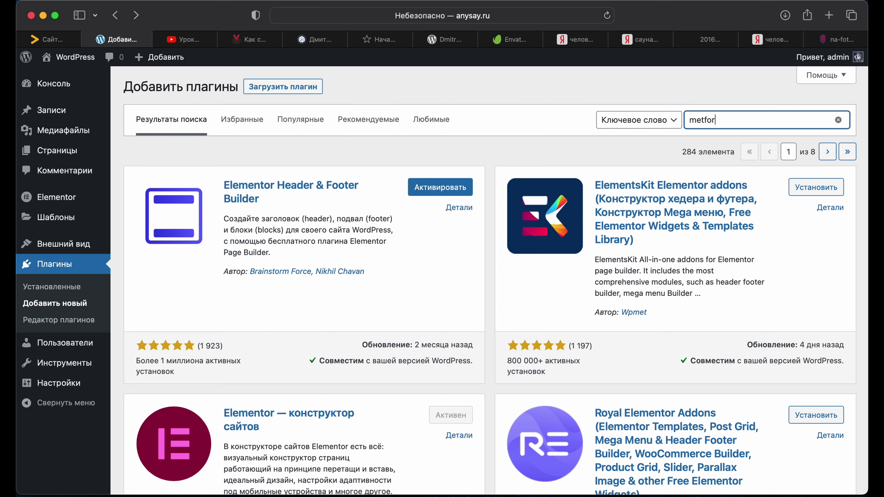
{"action": "type", "text": "m"}
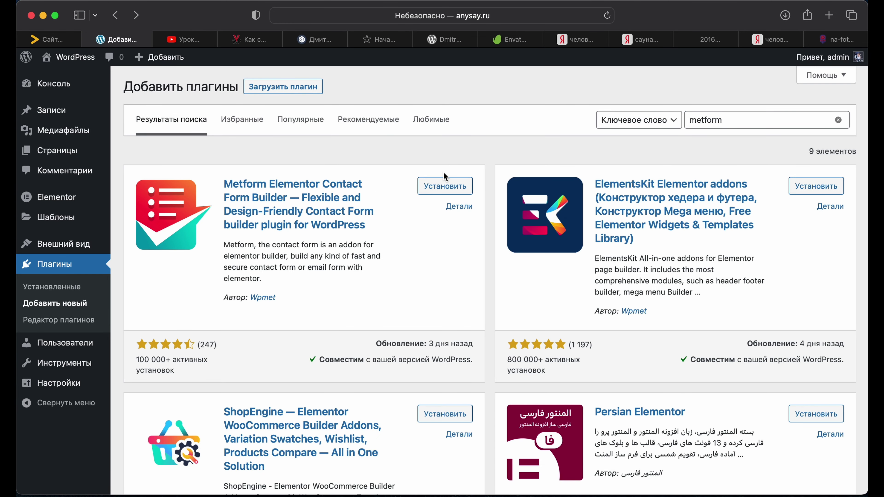
{"action": "left_click", "coordinate": [439, 188]}
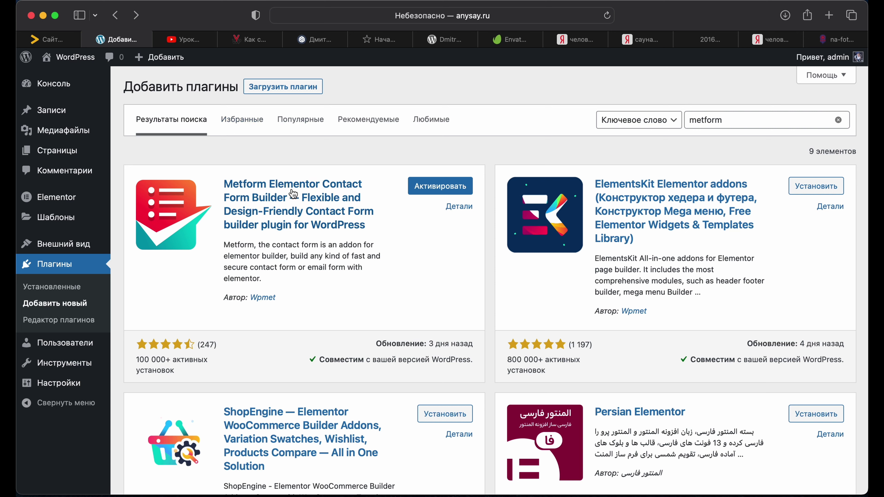
{"action": "left_click", "coordinate": [425, 191]}
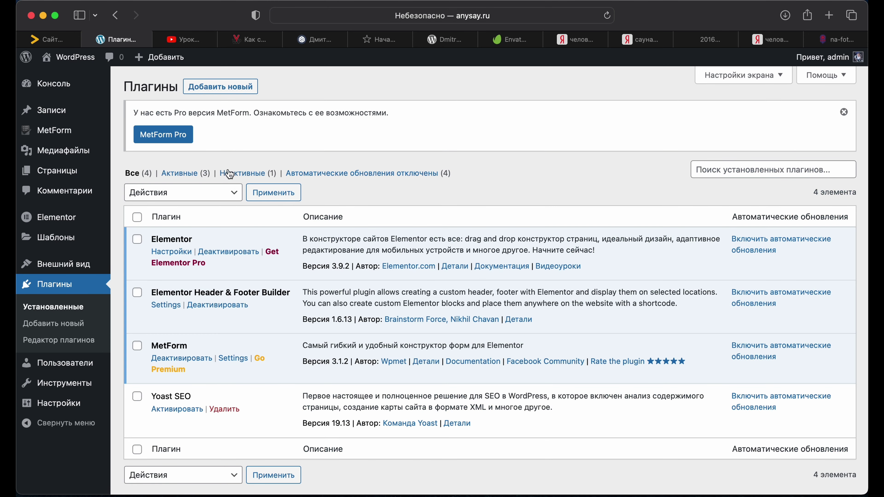
{"action": "scroll", "coordinate": [219, 188], "scroll_direction": "down", "scroll_amount": 2}
Activate the Yoast SEO plugin and return to the admin area
{"action": "left_click", "coordinate": [169, 368]}
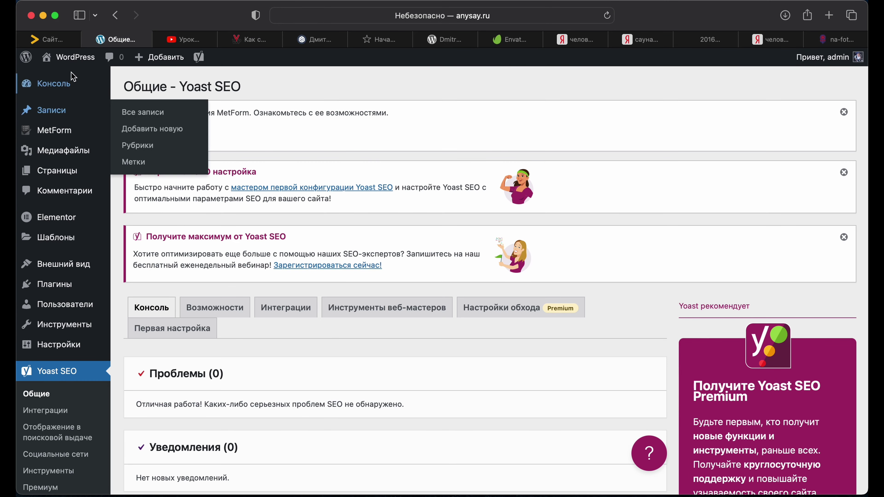
{"action": "left_click", "coordinate": [71, 58]}
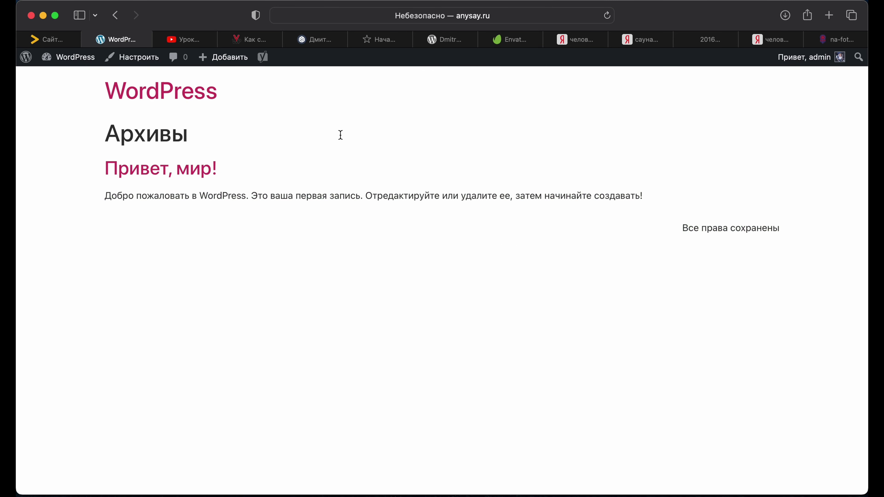
{"action": "mouse_move", "coordinate": [24, 57]}
{"action": "left_click", "coordinate": [33, 76]}
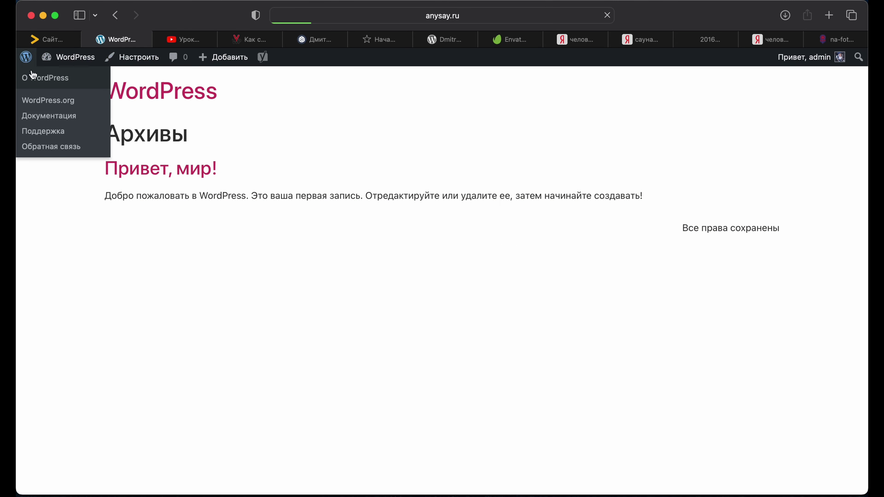
Move the sample page 'Пример страницы' to the trash from the Pages list
{"action": "left_click", "coordinate": [48, 171]}
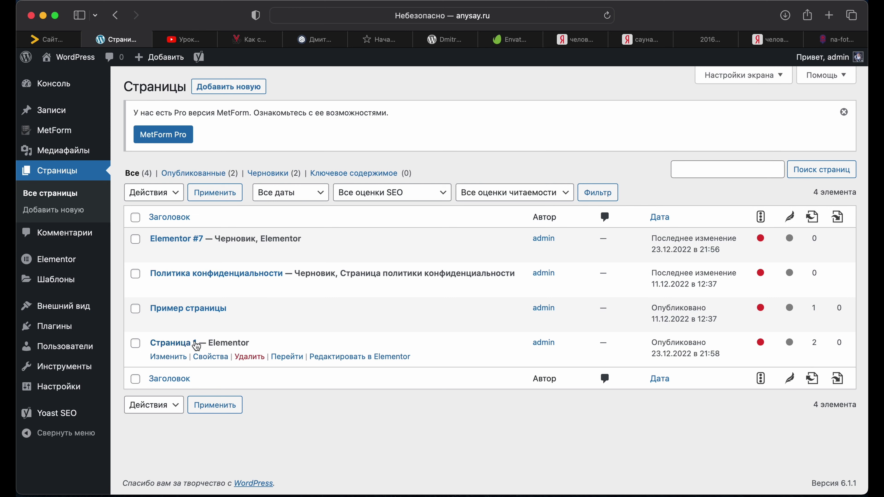
{"action": "left_click", "coordinate": [250, 322]}
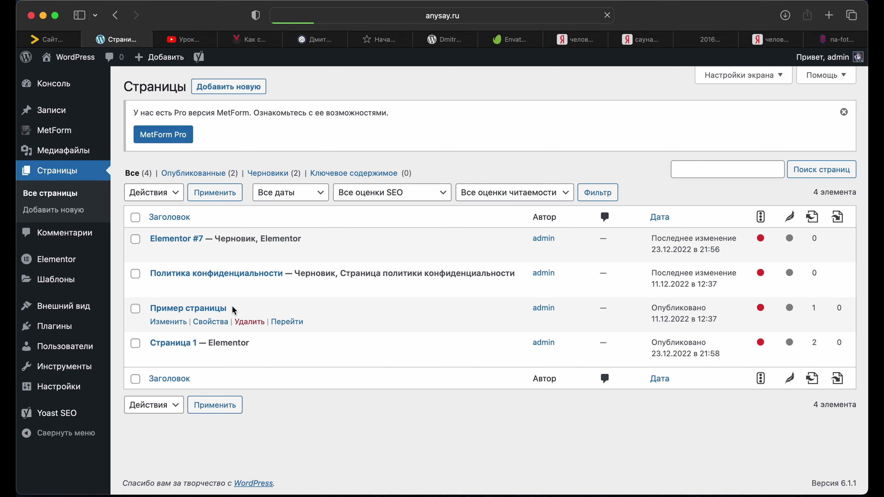
{"action": "scroll", "coordinate": [244, 348], "scroll_direction": "down", "scroll_amount": 2}
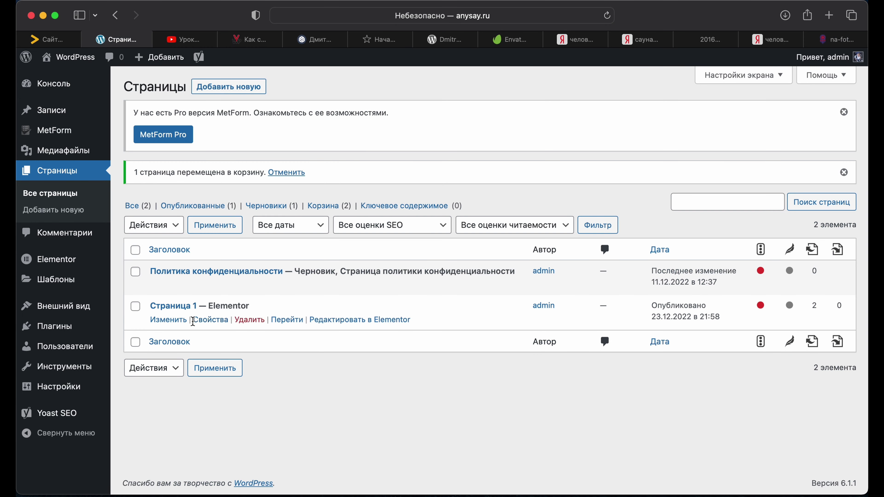
{"action": "left_click", "coordinate": [70, 57]}
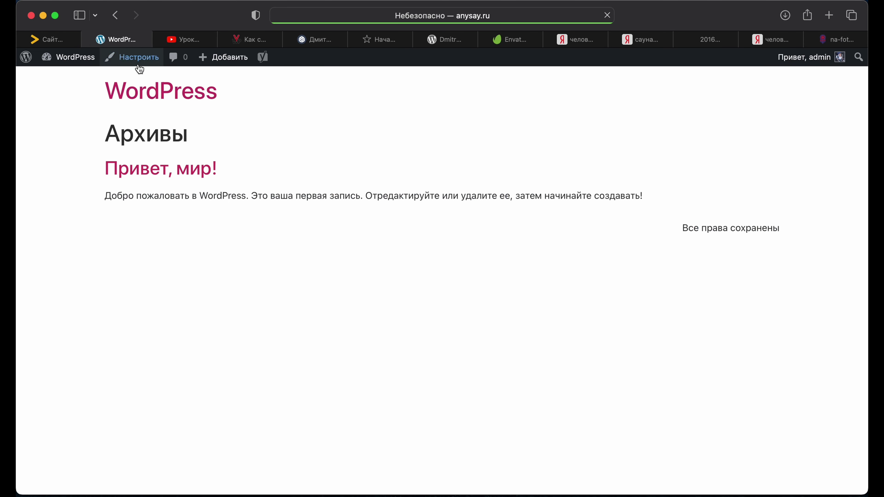
In the Customizer's Homepage Settings, choose the static page 'Страница 1' as homepage and publish
{"action": "left_click", "coordinate": [139, 65]}
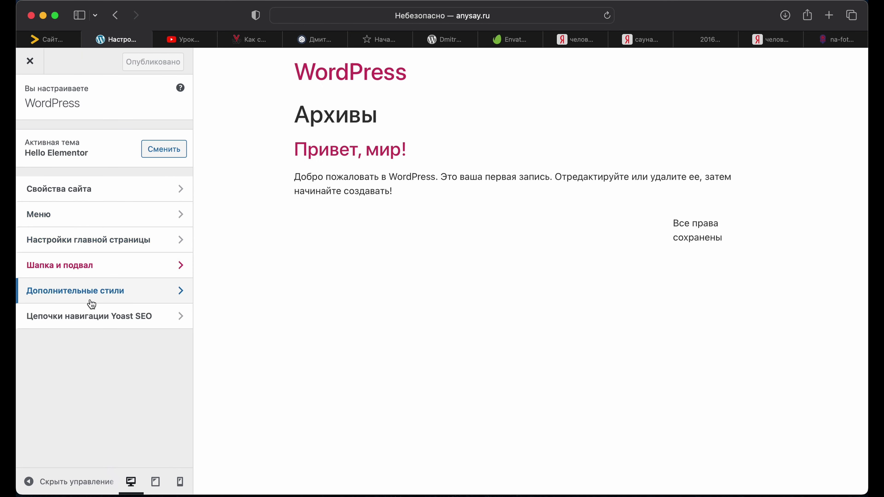
{"action": "left_click", "coordinate": [92, 294]}
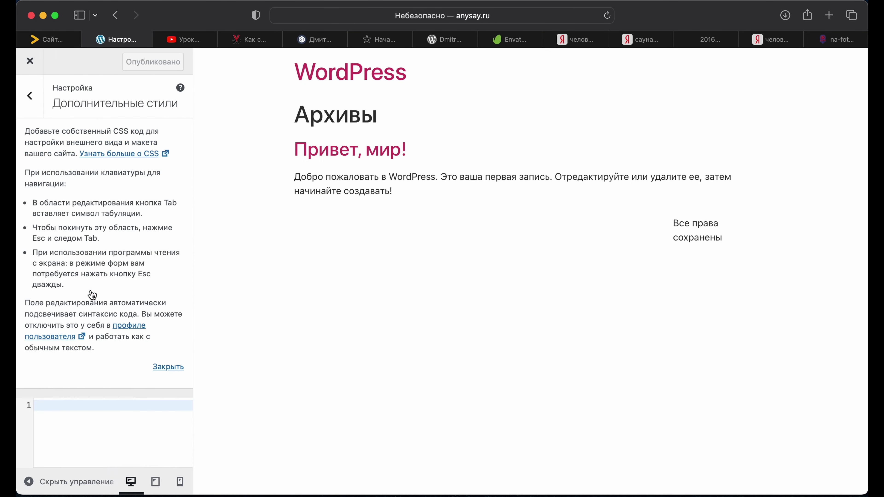
{"action": "left_click", "coordinate": [35, 98]}
{"action": "left_click", "coordinate": [91, 247]}
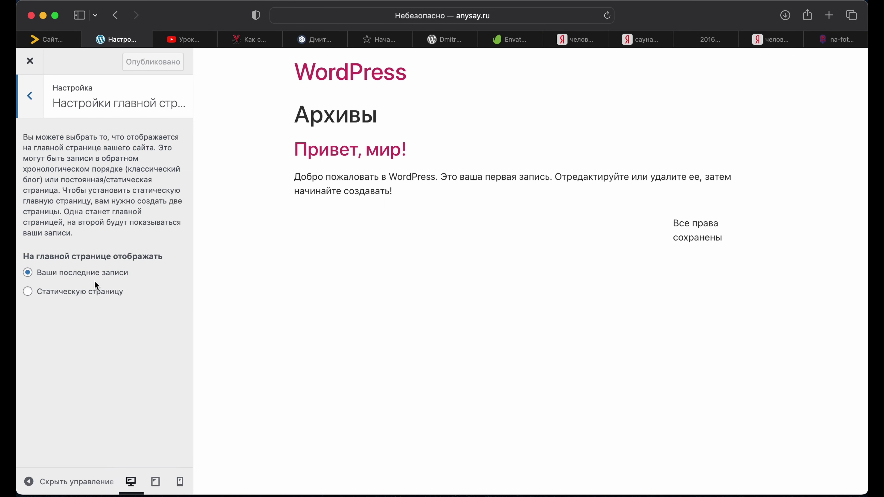
{"action": "left_click_drag", "start_coordinate": [25, 140], "coordinate": [134, 303]}
{"action": "left_click", "coordinate": [135, 305]}
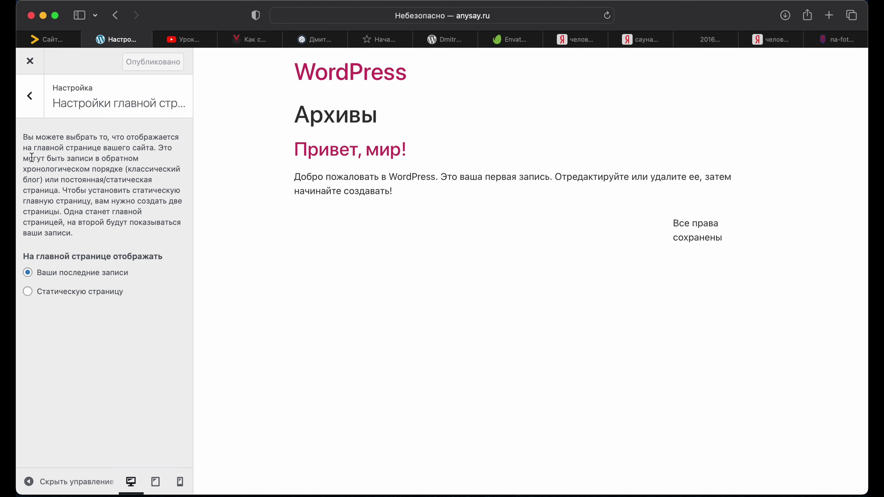
{"action": "left_click", "coordinate": [40, 293]}
{"action": "left_click", "coordinate": [83, 340]}
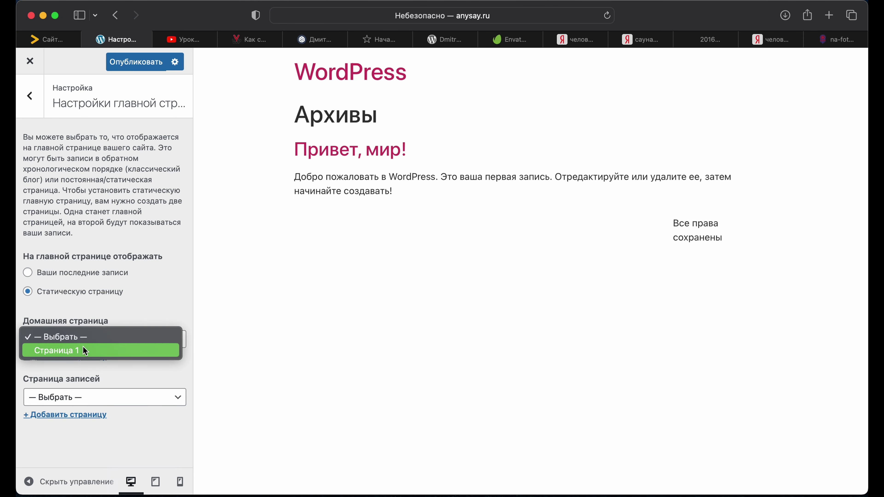
{"action": "left_click", "coordinate": [84, 350]}
{"action": "left_click", "coordinate": [128, 63]}
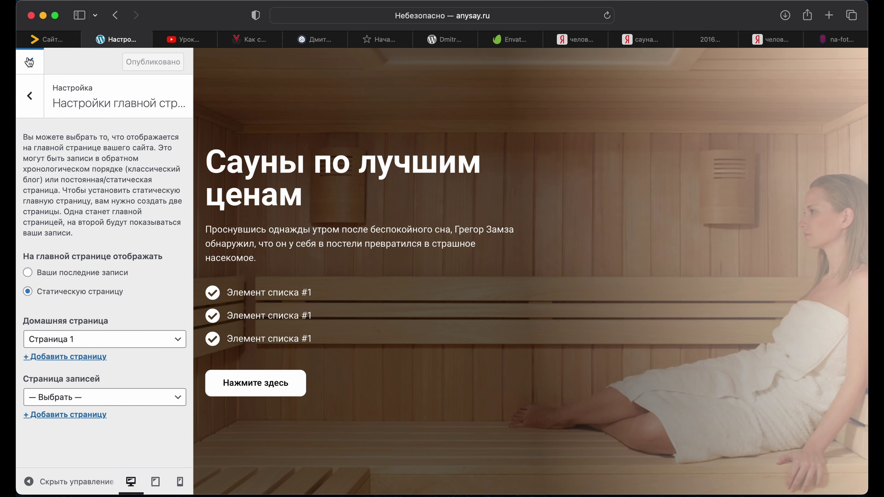
{"action": "left_click", "coordinate": [30, 62]}
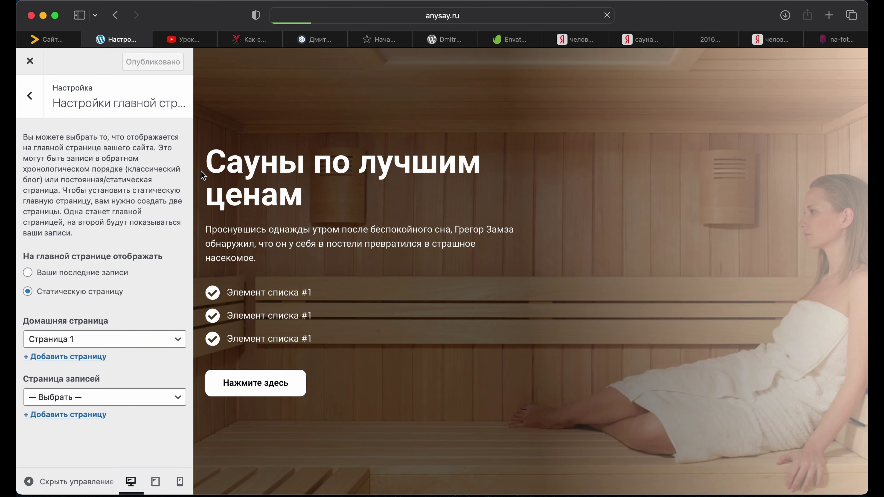
Scroll through the live sauna landing page to review its Eco friendly sections
{"action": "scroll", "coordinate": [226, 248], "scroll_direction": "down", "scroll_amount": 15}
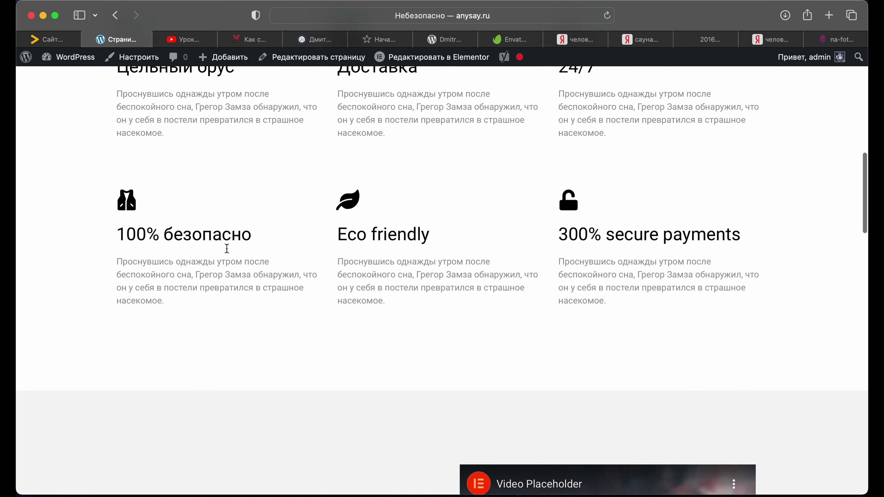
{"action": "scroll", "coordinate": [227, 248], "scroll_direction": "up", "scroll_amount": 10}
{"action": "left_click", "coordinate": [383, 15]}
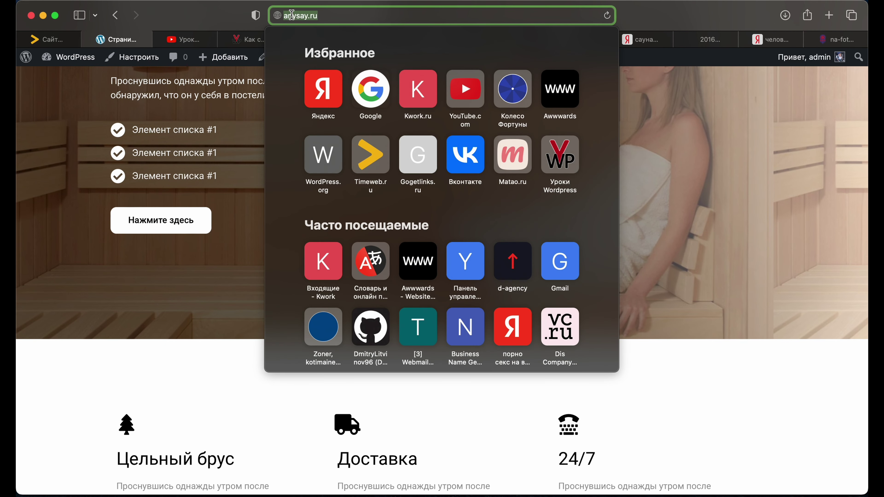
{"action": "left_click", "coordinate": [343, 16]}
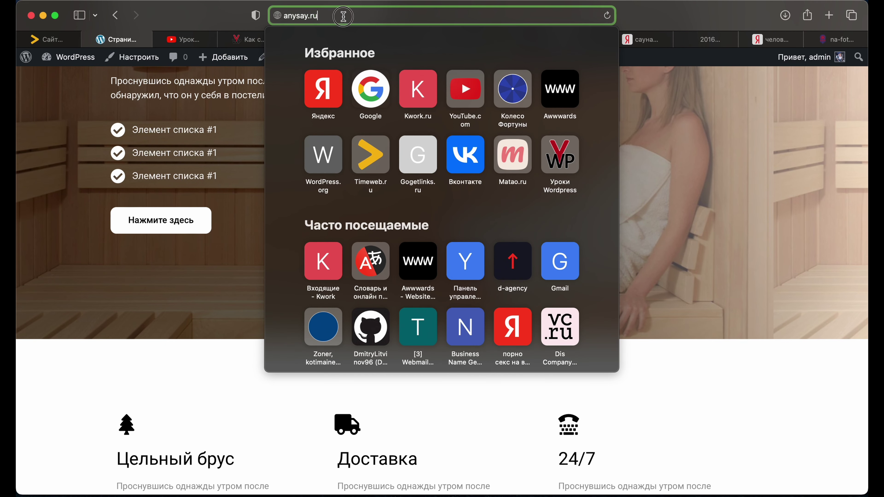
{"action": "left_click", "coordinate": [167, 291]}
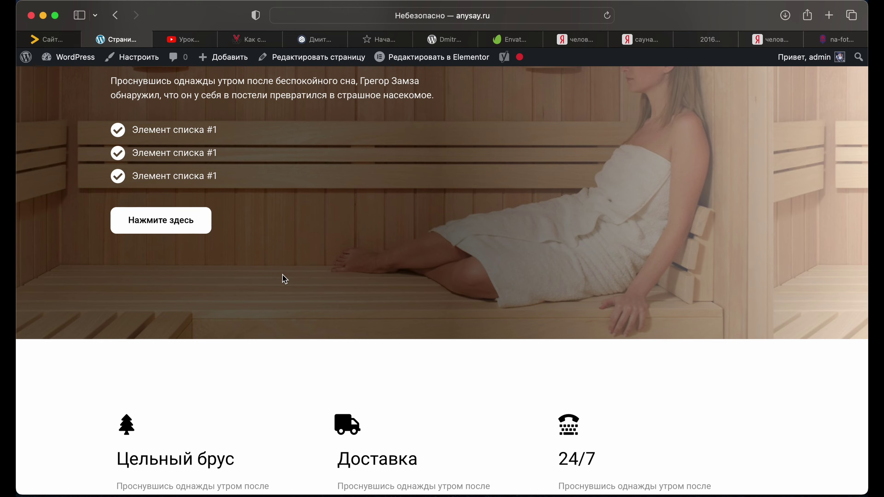
{"action": "scroll", "coordinate": [284, 278], "scroll_direction": "down", "scroll_amount": 20}
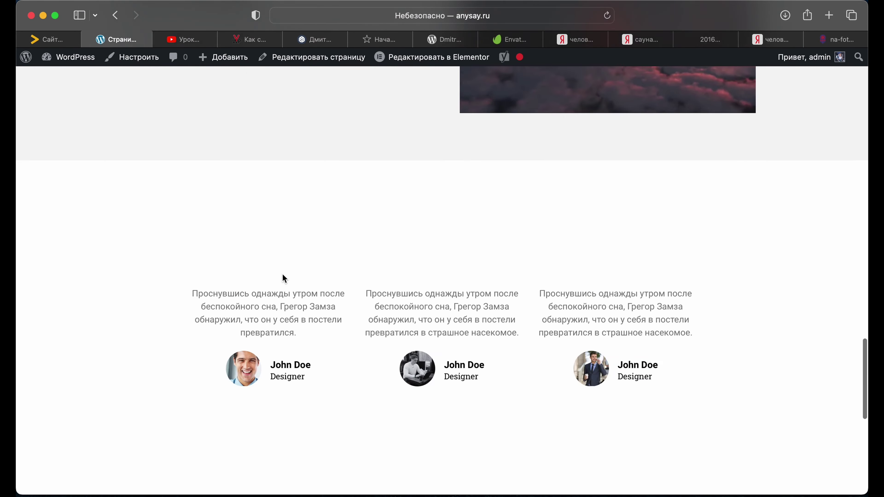
{"action": "scroll", "coordinate": [285, 278], "scroll_direction": "down", "scroll_amount": 10}
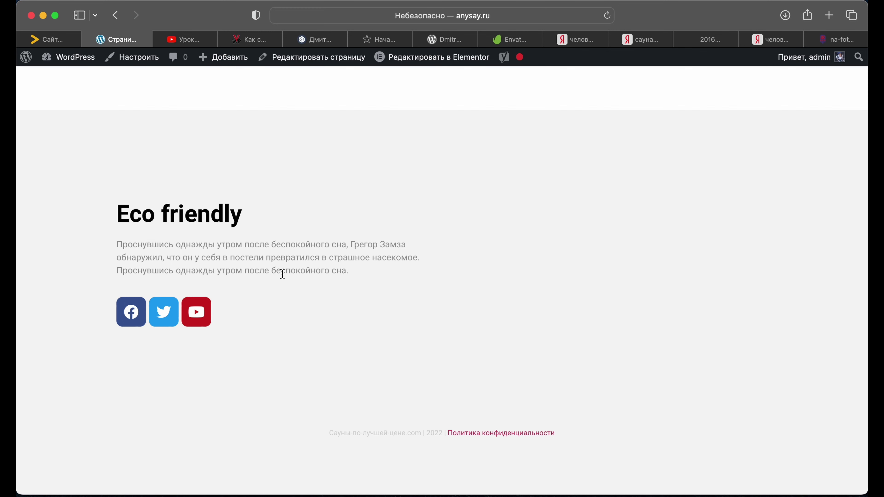
{"action": "left_click_drag", "start_coordinate": [317, 261], "coordinate": [365, 282]}
{"action": "left_click", "coordinate": [165, 173]}
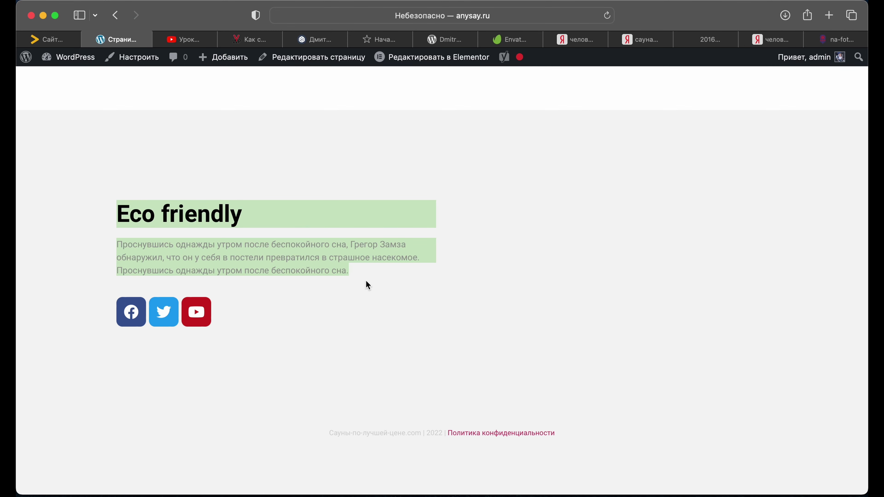
{"action": "left_click", "coordinate": [366, 282]}
{"action": "scroll", "coordinate": [367, 284], "scroll_direction": "up", "scroll_amount": 2}
{"action": "scroll", "coordinate": [367, 285], "scroll_direction": "up", "scroll_amount": 15}
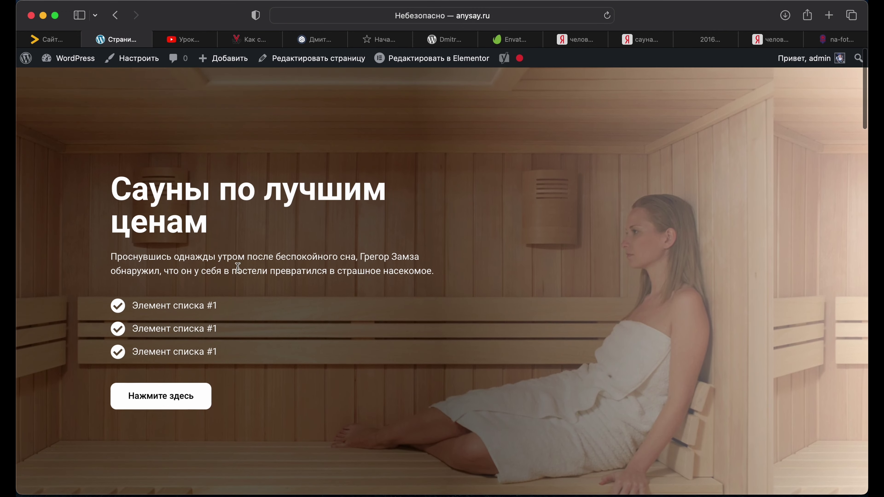
{"action": "scroll", "coordinate": [218, 250], "scroll_direction": "down", "scroll_amount": 20}
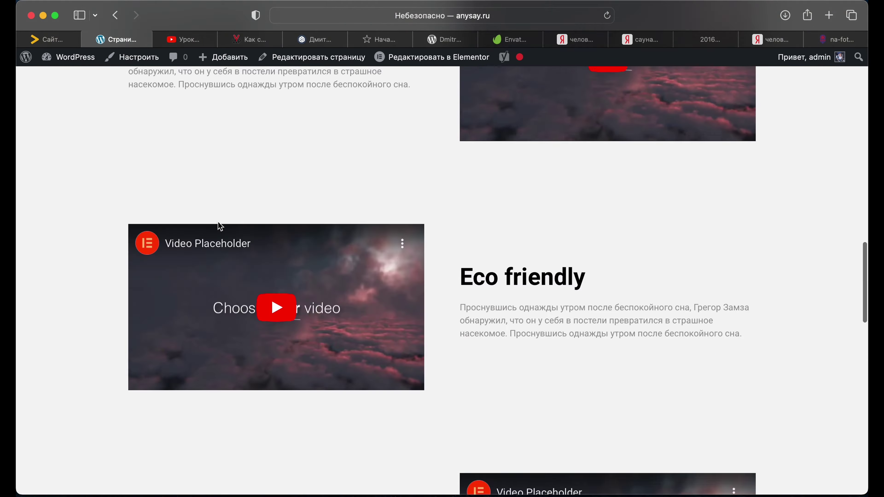
Reload the sauna landing page from the address bar
{"action": "left_click", "coordinate": [370, 15]}
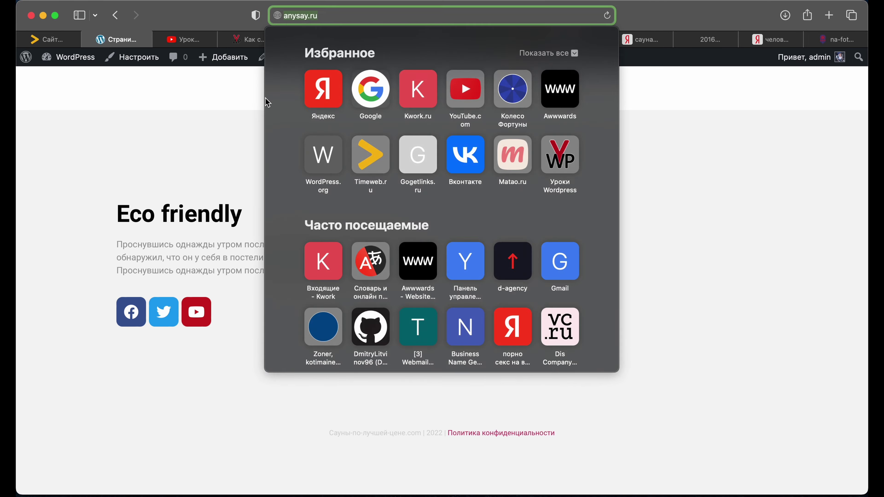
{"action": "key", "text": "Return"}
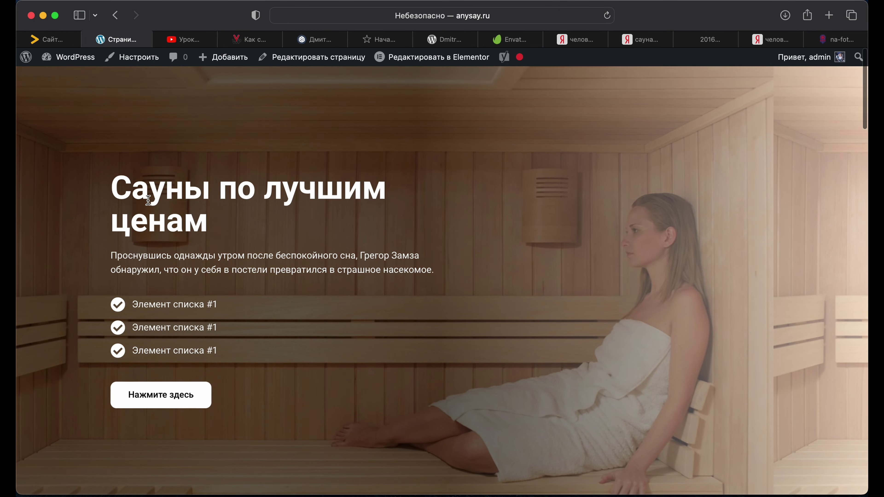
{"action": "left_click", "coordinate": [38, 1]}
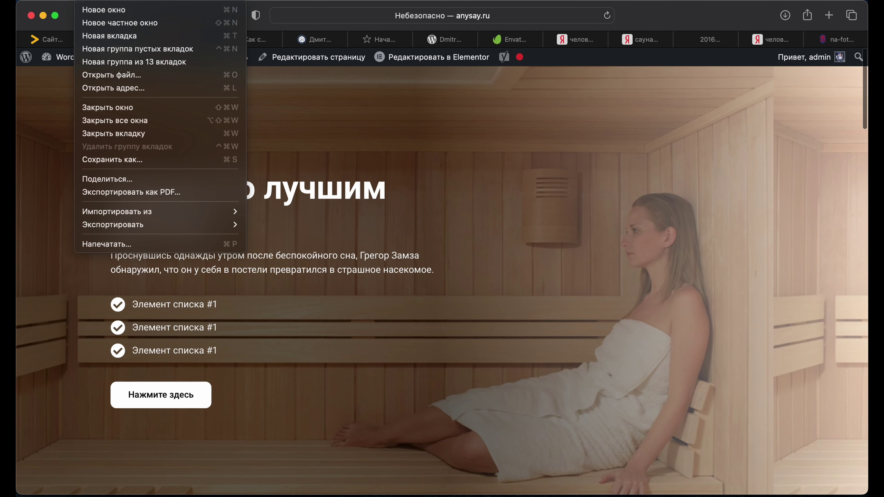
Load anysay.ru in a new private window, scroll through it, then minimize it
{"action": "left_click", "coordinate": [106, 24]}
{"action": "type", "text": "anysay.ru — WordPress -"}
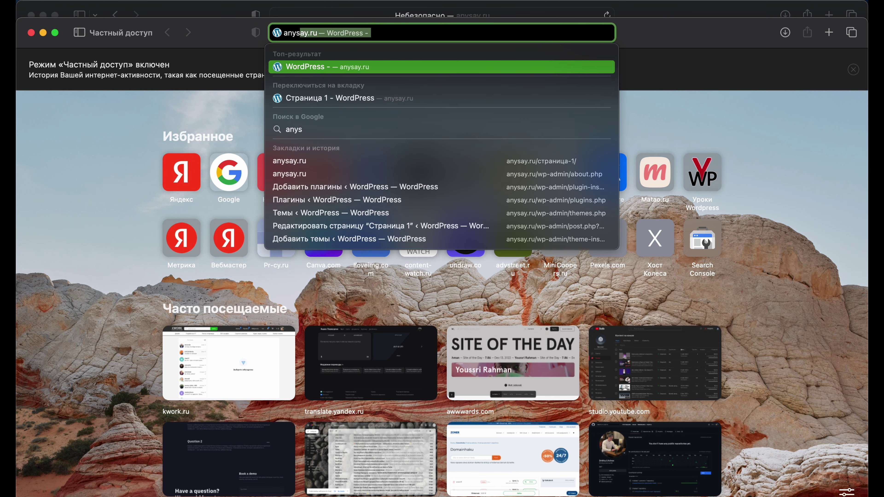
{"action": "key", "text": "Return"}
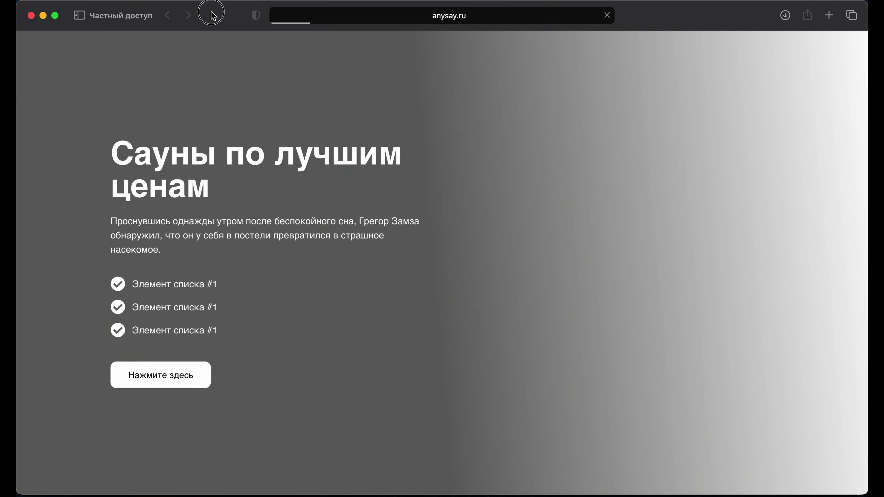
{"action": "scroll", "coordinate": [227, 140], "scroll_direction": "down", "scroll_amount": 20}
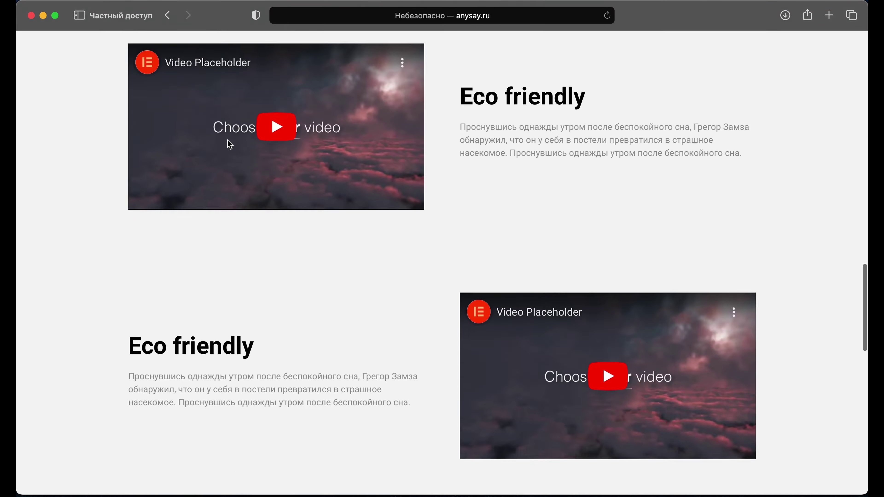
{"action": "scroll", "coordinate": [229, 144], "scroll_direction": "down", "scroll_amount": 5}
{"action": "scroll", "coordinate": [227, 139], "scroll_direction": "up", "scroll_amount": 20}
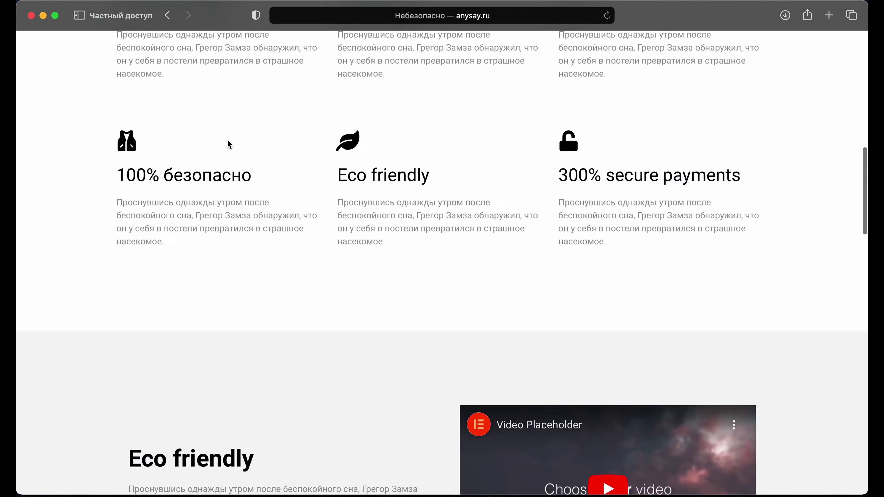
{"action": "scroll", "coordinate": [227, 140], "scroll_direction": "down", "scroll_amount": 15}
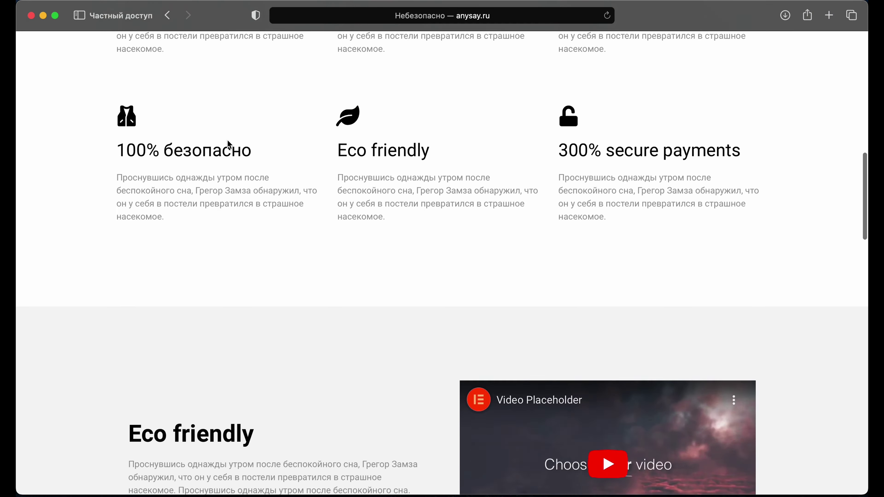
{"action": "scroll", "coordinate": [227, 139], "scroll_direction": "down", "scroll_amount": 10}
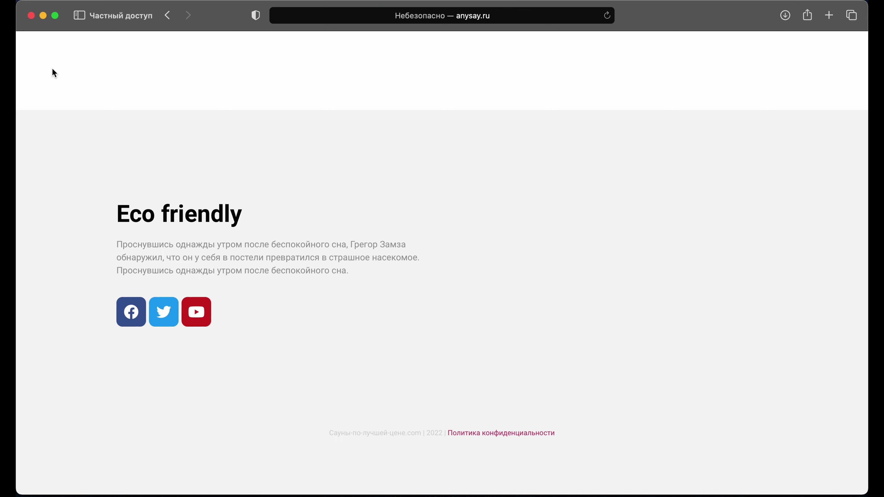
{"action": "left_click", "coordinate": [43, 15]}
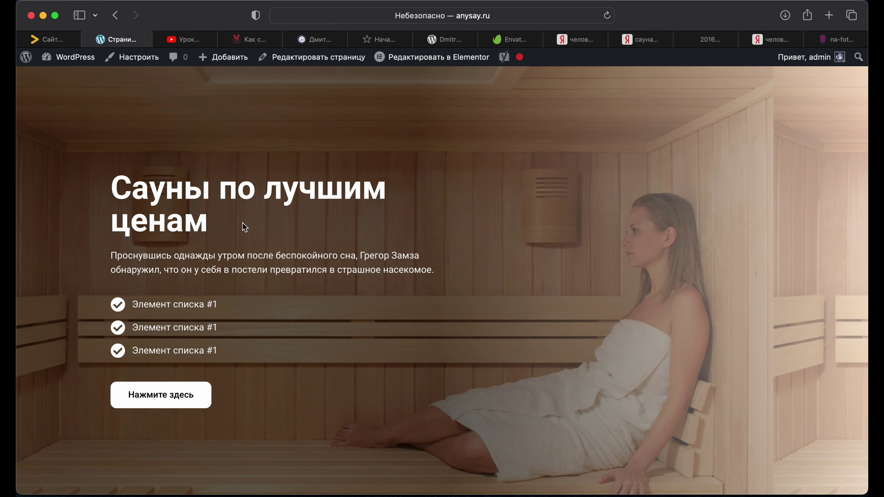
Back in the admin window, open the homepage in the editor via Редактировать страницу
{"action": "scroll", "coordinate": [177, 177], "scroll_direction": "down", "scroll_amount": 10}
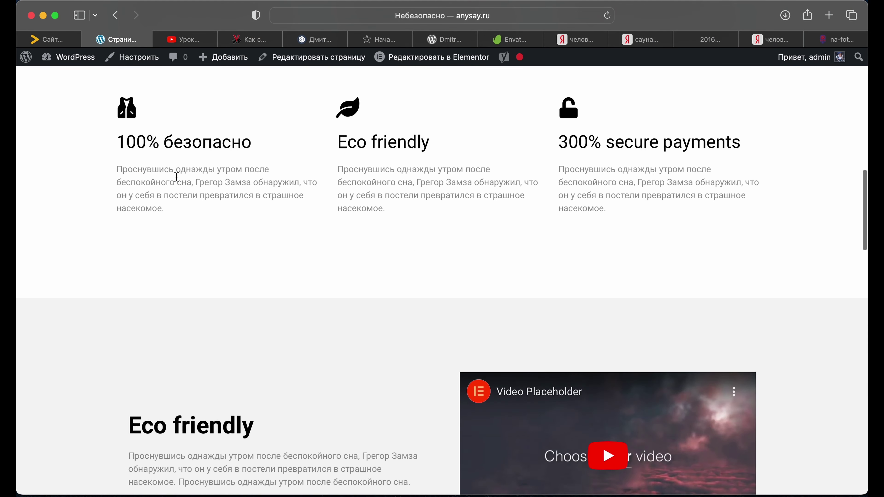
{"action": "scroll", "coordinate": [177, 177], "scroll_direction": "down", "scroll_amount": 8}
{"action": "scroll", "coordinate": [177, 176], "scroll_direction": "up", "scroll_amount": 1}
{"action": "left_click_drag", "start_coordinate": [115, 174], "coordinate": [354, 304]}
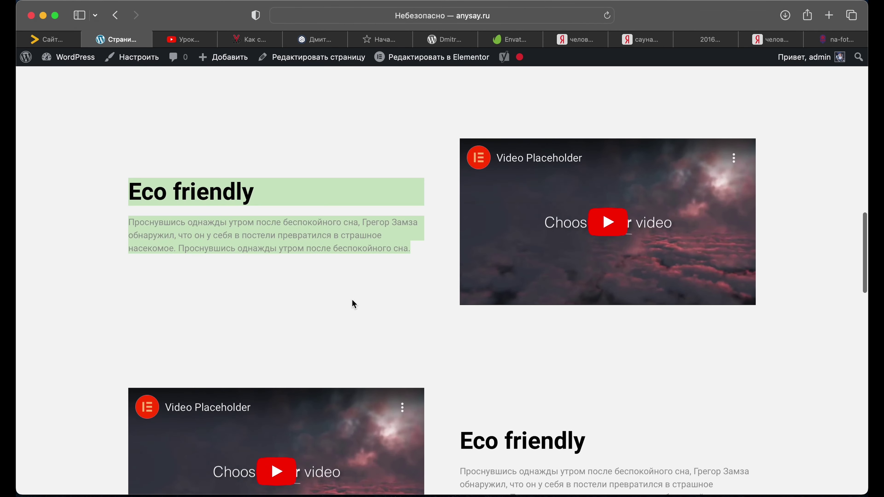
{"action": "left_click", "coordinate": [355, 305]}
{"action": "scroll", "coordinate": [315, 204], "scroll_direction": "up", "scroll_amount": 17}
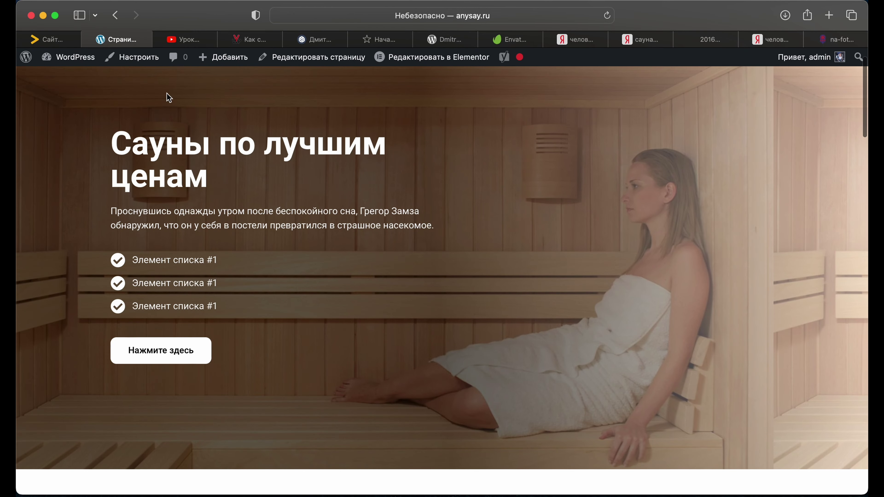
{"action": "left_click", "coordinate": [292, 63]}
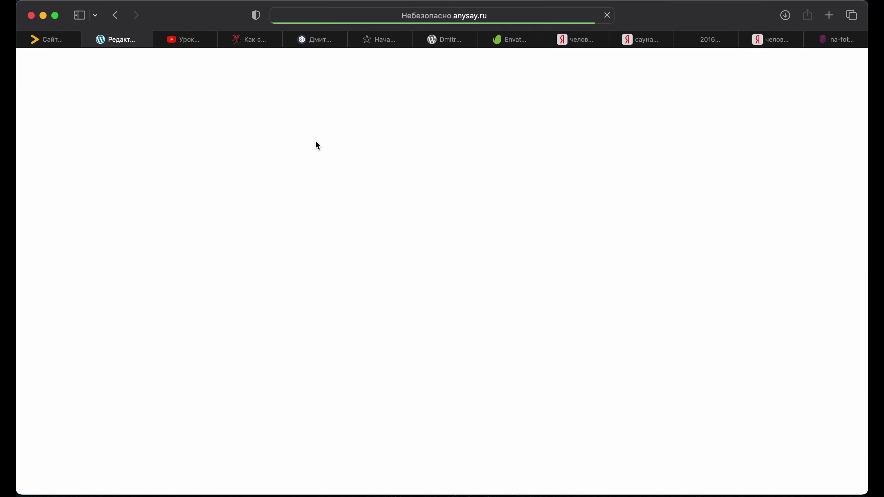
Scroll to Yoast SEO's Google preview and slug 'страница-1', briefly checking the yrokiwp.ru tab
{"action": "scroll", "coordinate": [308, 200], "scroll_direction": "down", "scroll_amount": 2}
{"action": "scroll", "coordinate": [308, 199], "scroll_direction": "down", "scroll_amount": 14}
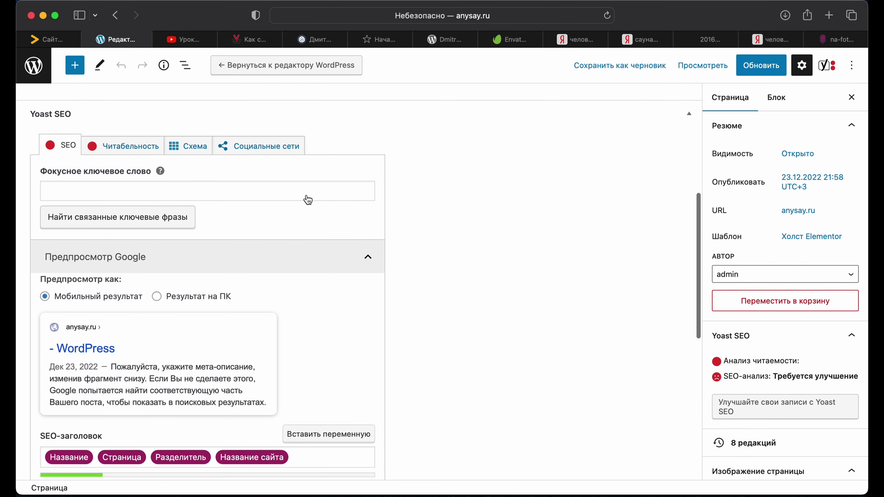
{"action": "scroll", "coordinate": [308, 199], "scroll_direction": "up", "scroll_amount": 5}
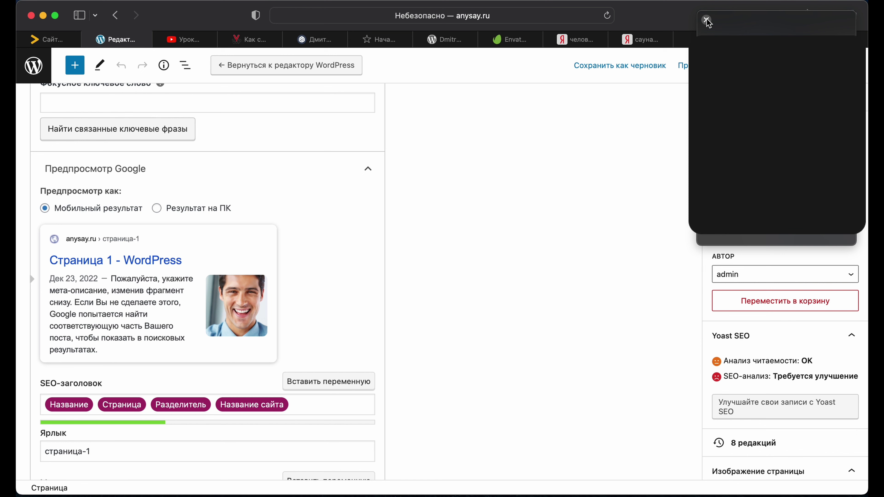
{"action": "left_click", "coordinate": [707, 21]}
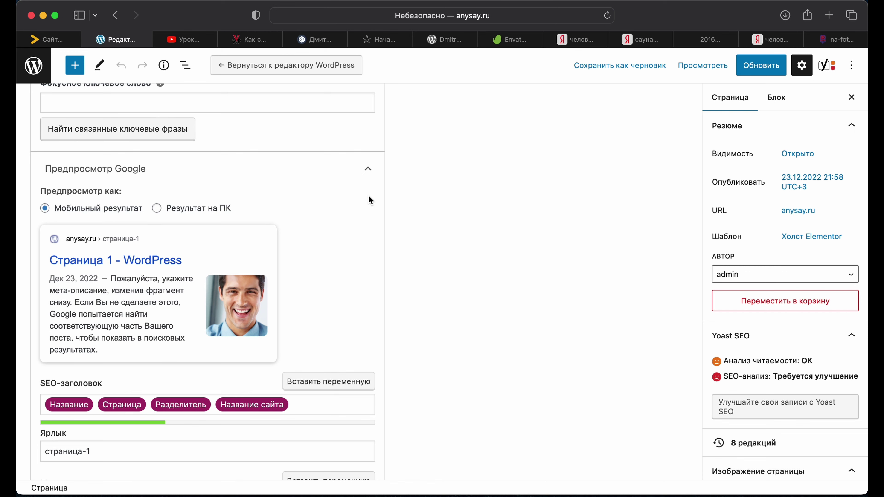
{"action": "left_click", "coordinate": [250, 40]}
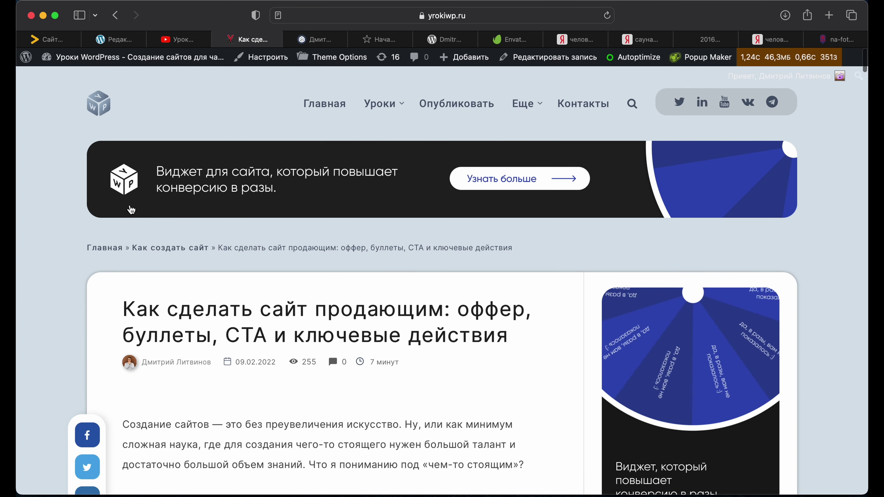
{"action": "left_click", "coordinate": [93, 107]}
{"action": "left_click", "coordinate": [115, 42]}
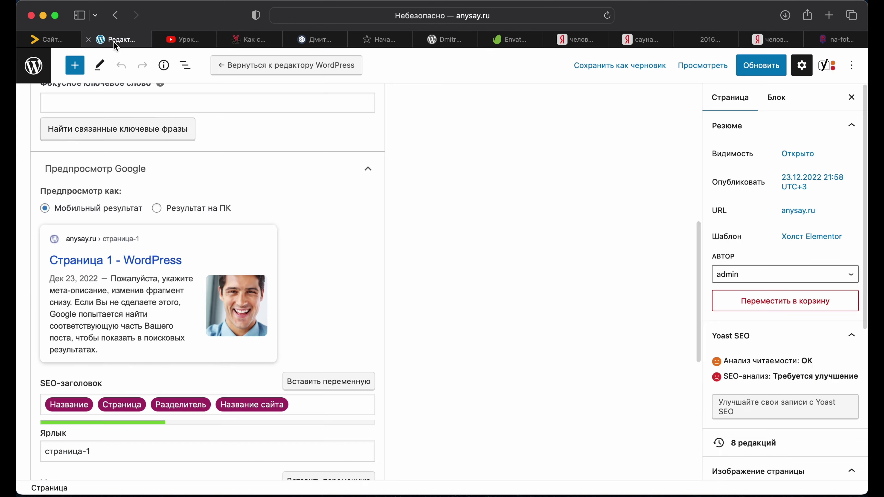
{"action": "scroll", "coordinate": [193, 218], "scroll_direction": "up", "scroll_amount": 2}
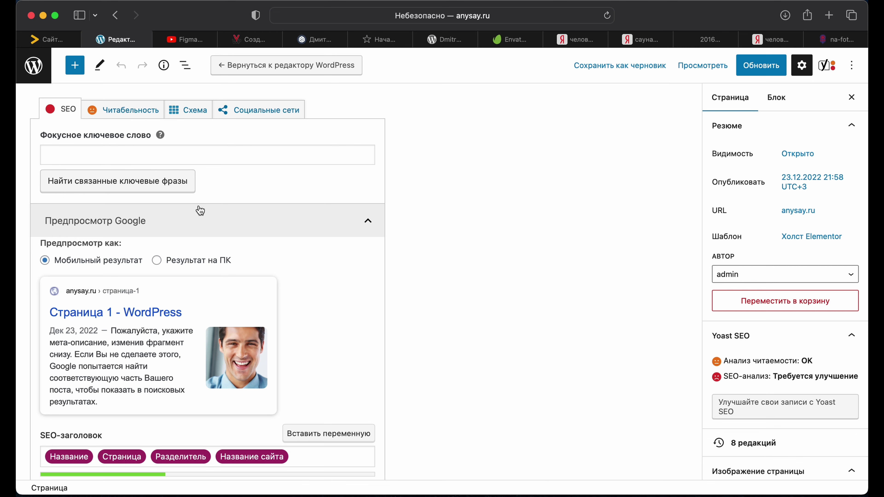
Replace the Yoast SEO title variables with 'Сайт по саунам'
{"action": "scroll", "coordinate": [173, 181], "scroll_direction": "down", "scroll_amount": 6}
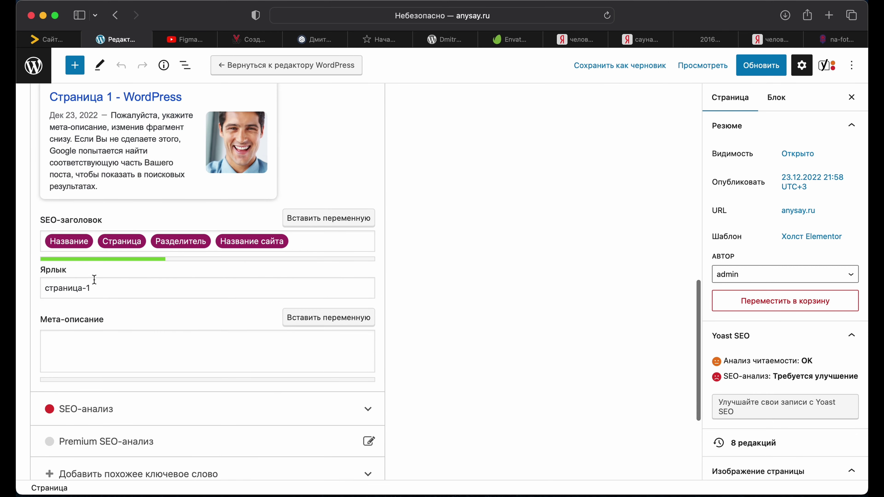
{"action": "triple_click", "coordinate": [94, 290]}
{"action": "scroll", "coordinate": [94, 290], "scroll_direction": "up", "scroll_amount": 2}
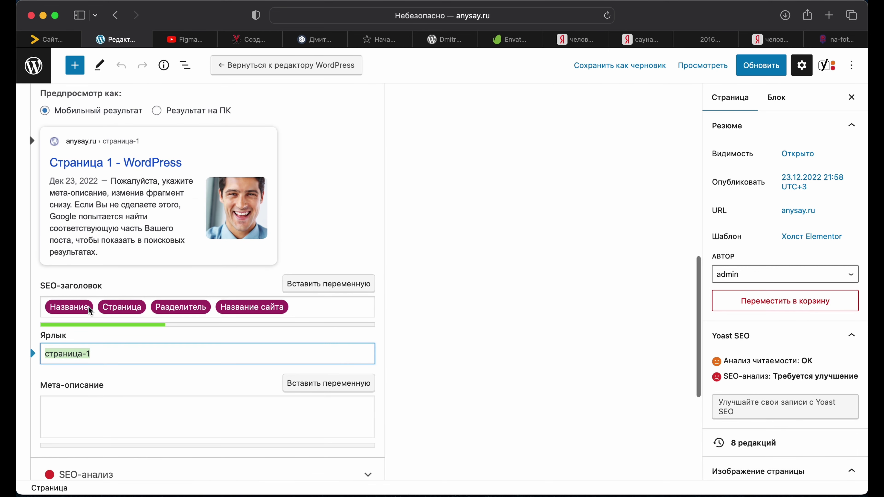
{"action": "left_click", "coordinate": [292, 302]}
{"action": "key", "text": "super+a"}
{"action": "key", "text": "BackSpace"}
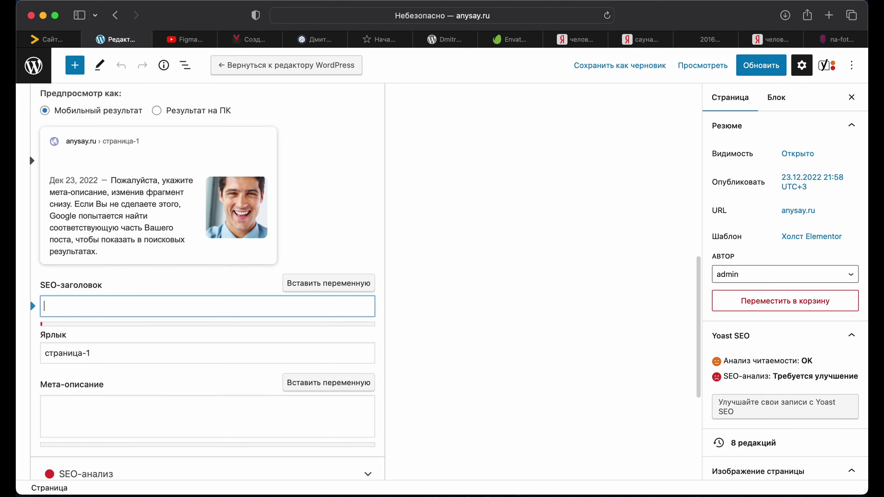
{"action": "type", "text": "Сай"}
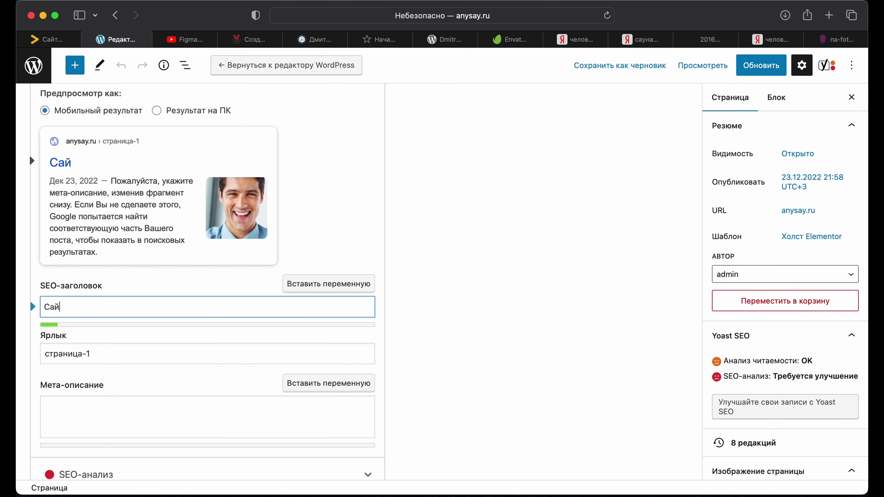
{"action": "type", "text": "т по сау"}
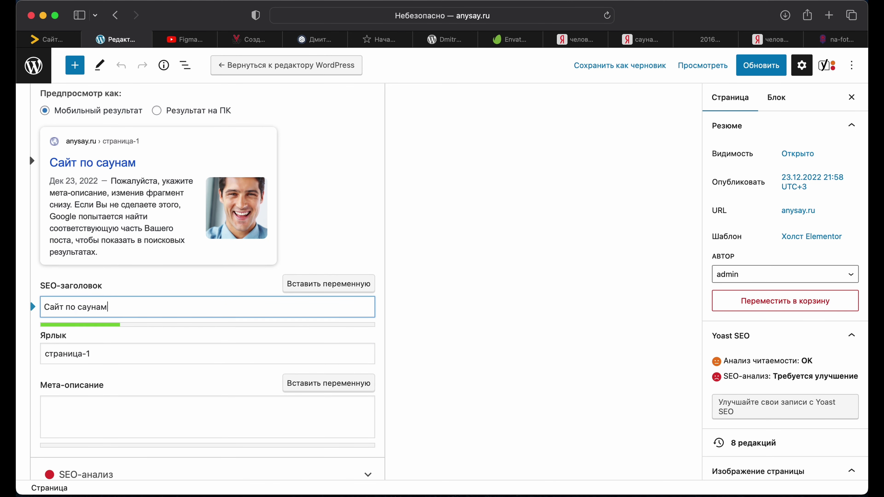
{"action": "type", "text": "нам"}
Enter the meta description 'У нас лучшие сауны' and check it in the Google preview
{"action": "left_click", "coordinate": [80, 405]}
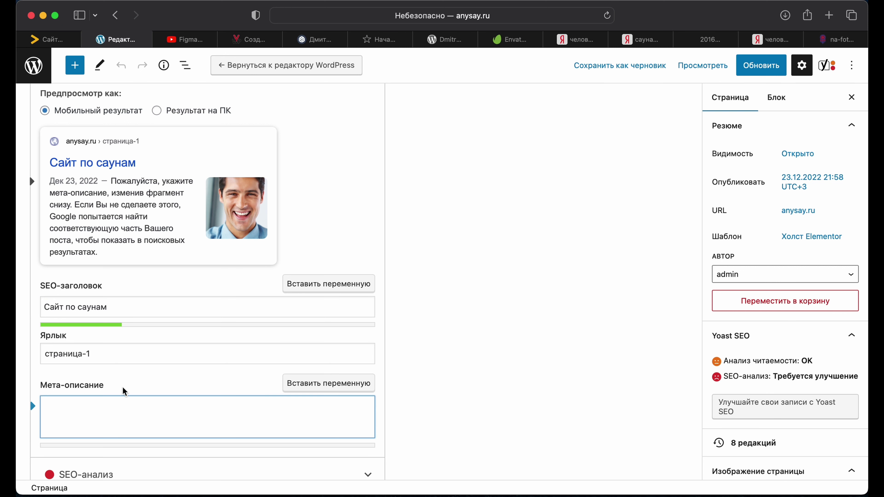
{"action": "type", "text": "У"}
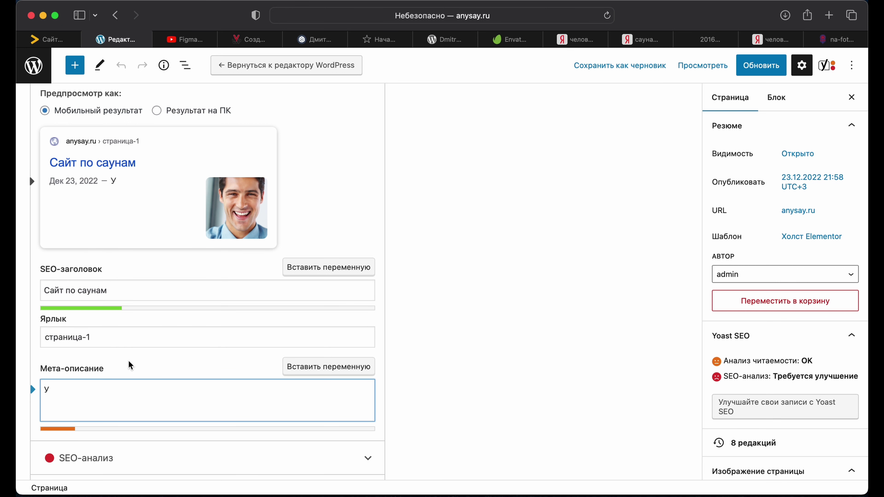
{"action": "type", "text": " нас лучшие"}
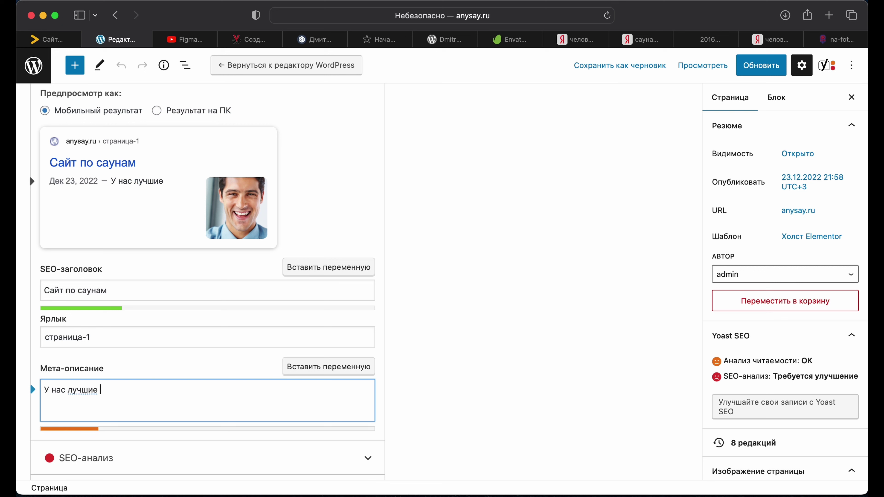
{"action": "key", "text": "BackSpace"}
{"action": "type", "text": "е"}
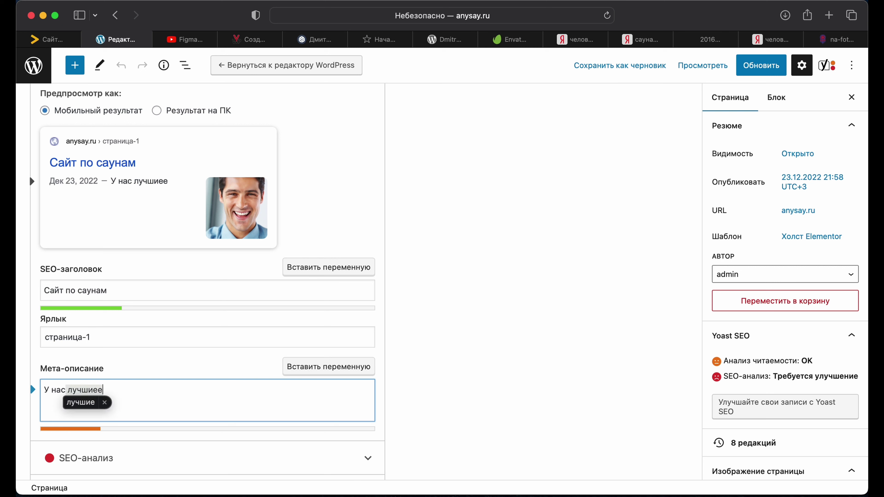
{"action": "type", "text": " сауны"}
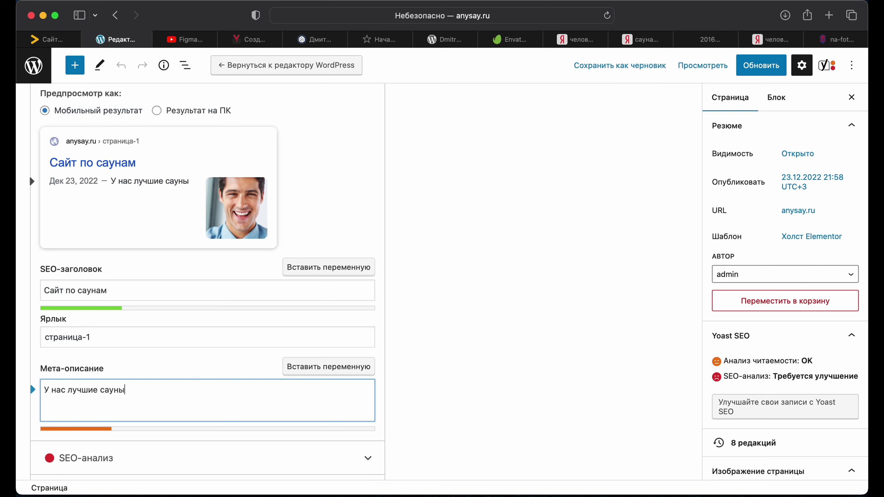
{"action": "left_click", "coordinate": [154, 366]}
{"action": "scroll", "coordinate": [105, 243], "scroll_direction": "up", "scroll_amount": 3}
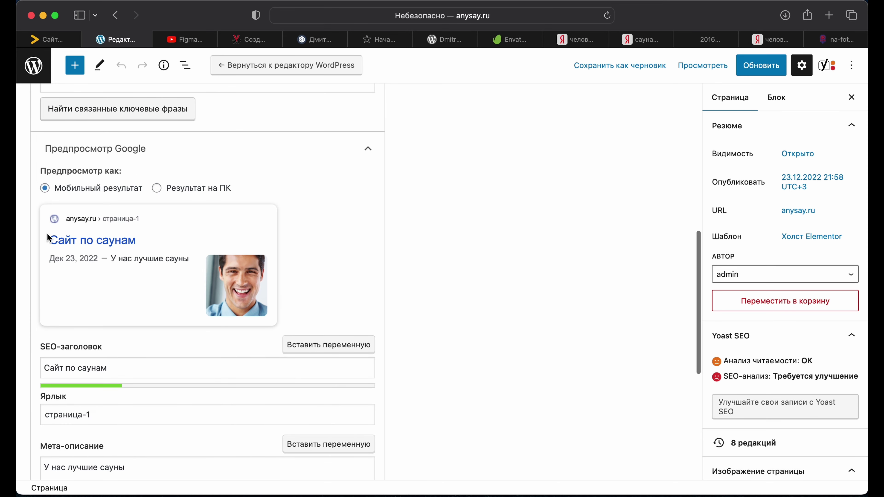
{"action": "left_click_drag", "start_coordinate": [48, 234], "coordinate": [192, 273]}
{"action": "left_click", "coordinate": [195, 267]}
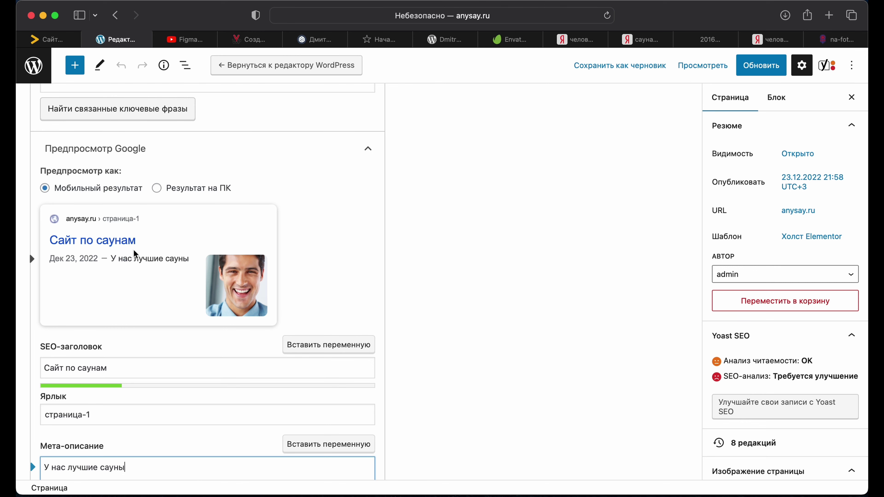
{"action": "scroll", "coordinate": [140, 310], "scroll_direction": "down", "scroll_amount": 3}
{"action": "scroll", "coordinate": [140, 310], "scroll_direction": "down", "scroll_amount": 5}
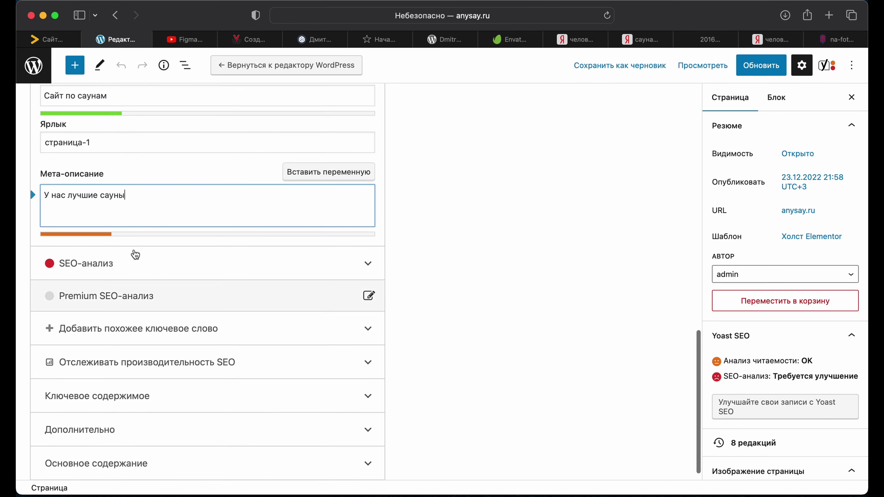
{"action": "scroll", "coordinate": [173, 177], "scroll_direction": "up", "scroll_amount": 15}
{"action": "left_click_drag", "start_coordinate": [114, 143], "coordinate": [270, 144]}
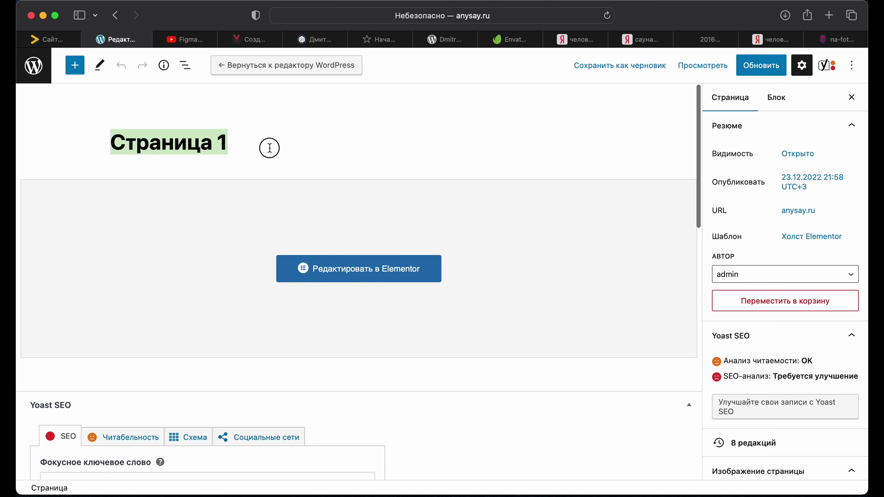
{"action": "left_click", "coordinate": [269, 148]}
{"action": "left_click", "coordinate": [112, 144]}
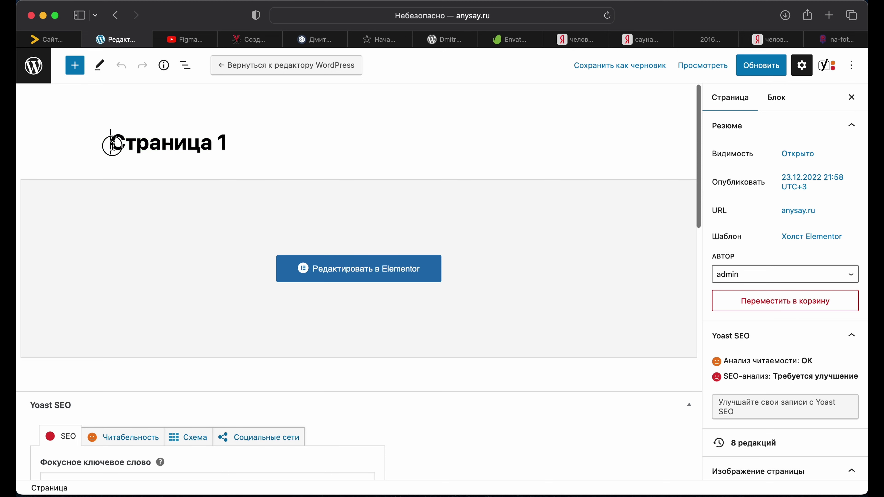
{"action": "triple_click", "coordinate": [211, 144]}
{"action": "left_click", "coordinate": [233, 142]}
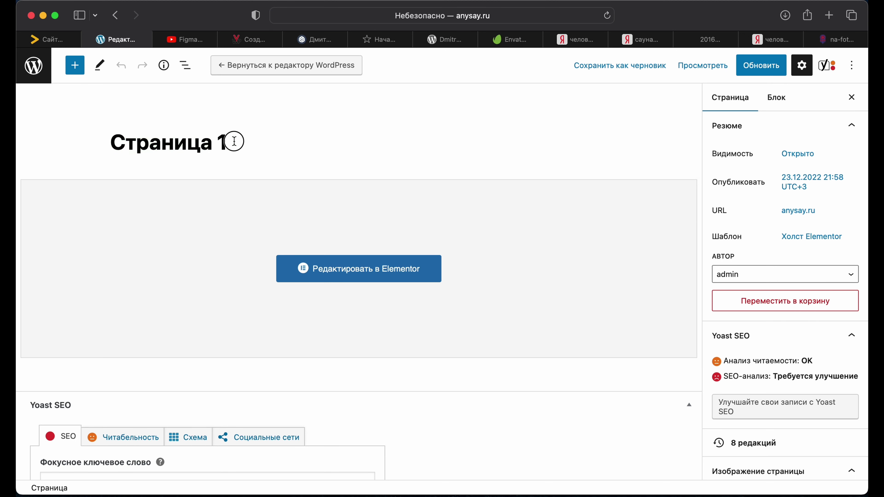
{"action": "left_click_drag", "start_coordinate": [104, 143], "coordinate": [227, 142]}
{"action": "scroll", "coordinate": [223, 143], "scroll_direction": "down", "scroll_amount": 15}
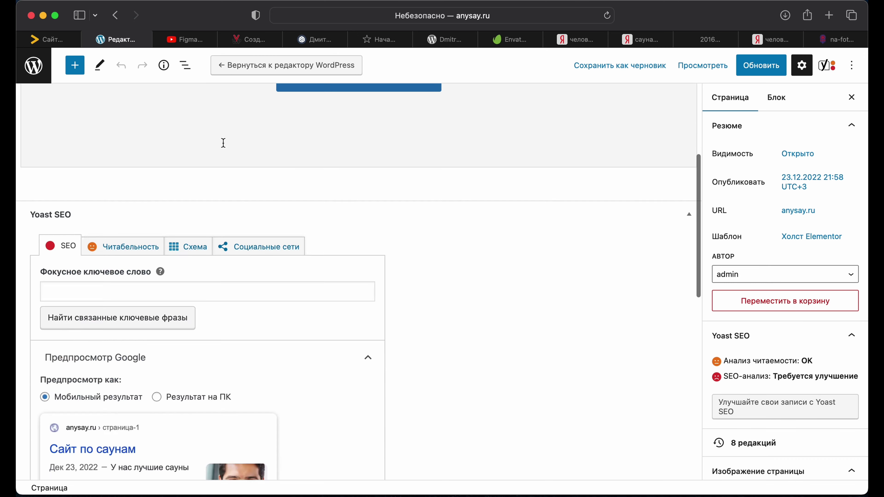
{"action": "scroll", "coordinate": [223, 143], "scroll_direction": "down", "scroll_amount": 1}
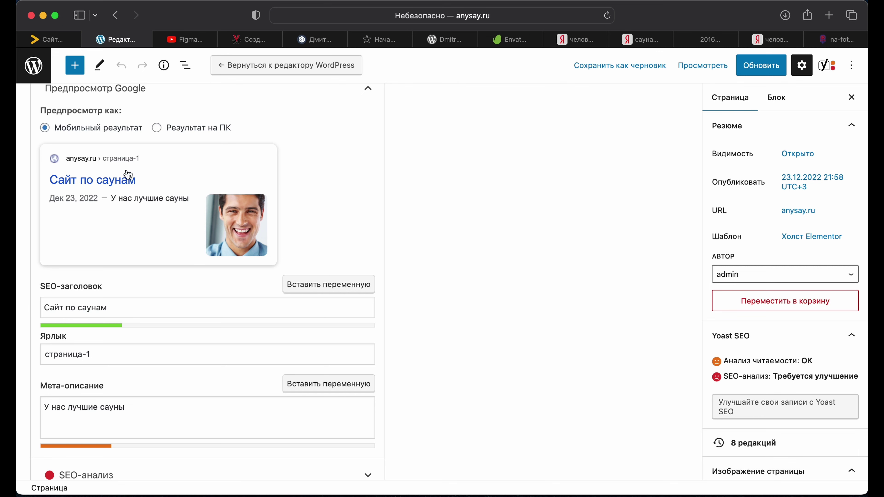
{"action": "scroll", "coordinate": [154, 185], "scroll_direction": "up", "scroll_amount": 3}
{"action": "scroll", "coordinate": [154, 184], "scroll_direction": "up", "scroll_amount": 10}
{"action": "left_click", "coordinate": [143, 144]}
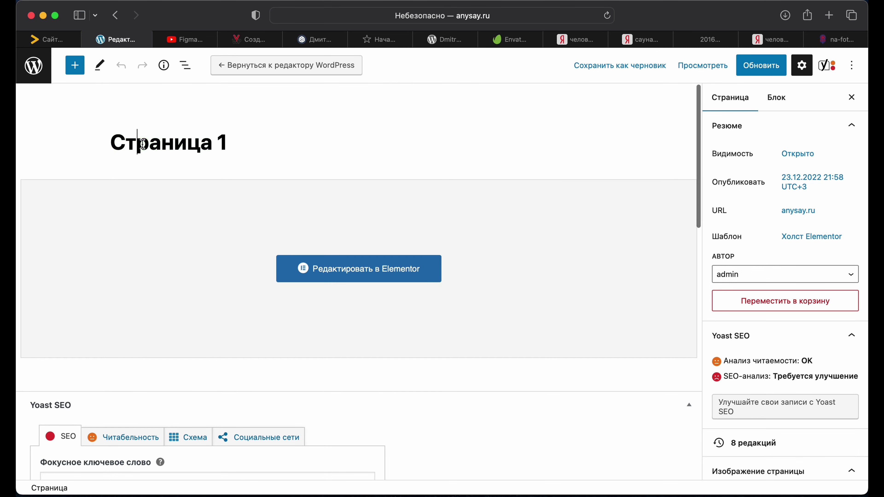
{"action": "left_click_drag", "start_coordinate": [118, 143], "coordinate": [231, 148]}
{"action": "left_click", "coordinate": [227, 143]}
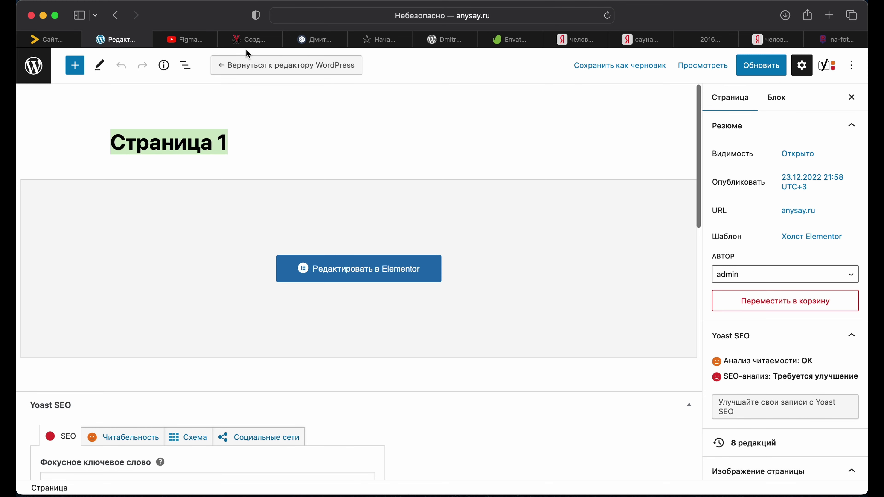
{"action": "left_click", "coordinate": [256, 43]}
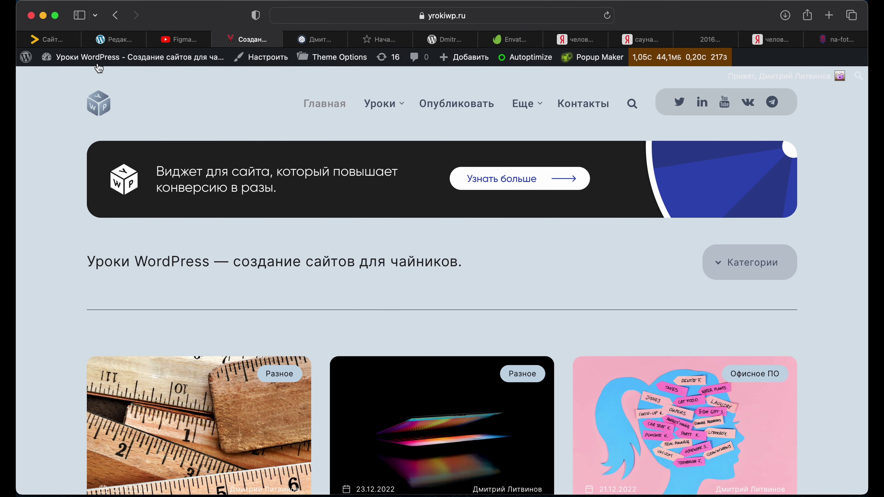
{"action": "left_click", "coordinate": [115, 43]}
{"action": "scroll", "coordinate": [247, 213], "scroll_direction": "down", "scroll_amount": 10}
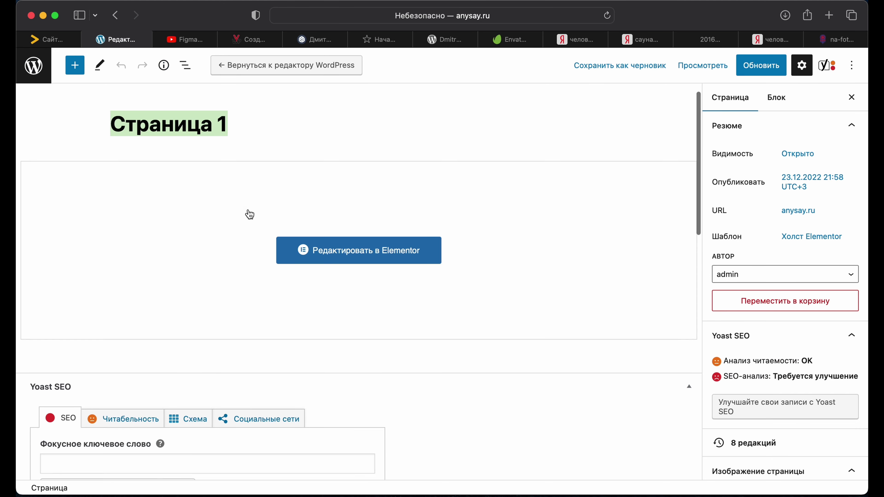
{"action": "scroll", "coordinate": [249, 214], "scroll_direction": "up", "scroll_amount": 10}
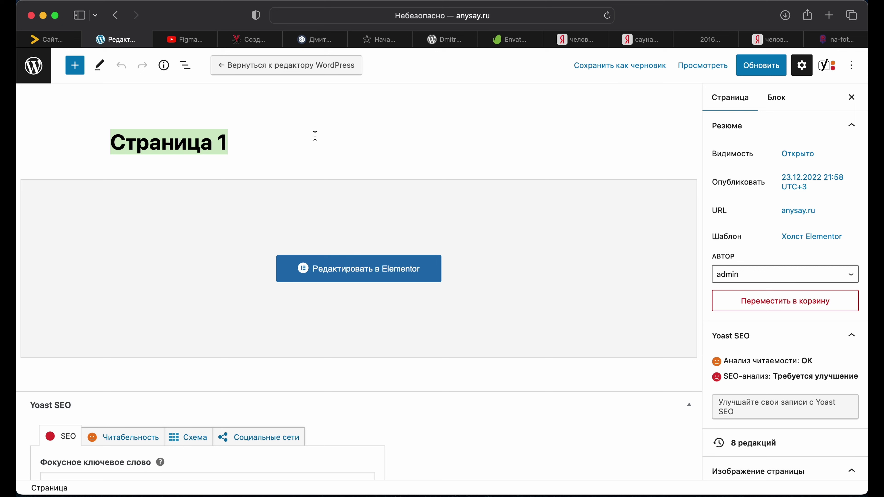
Update the page, view it live under the tab title 'Сайт по саунам', then return to admin
{"action": "left_click", "coordinate": [754, 69]}
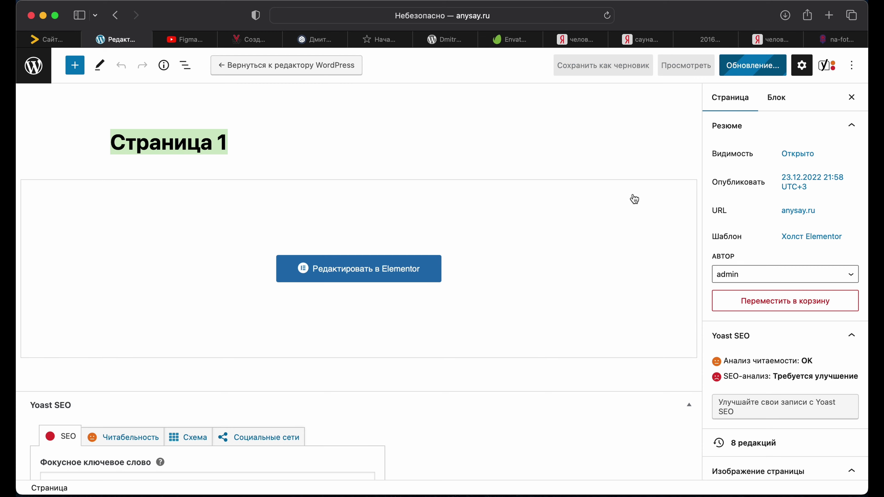
{"action": "left_click", "coordinate": [216, 457]}
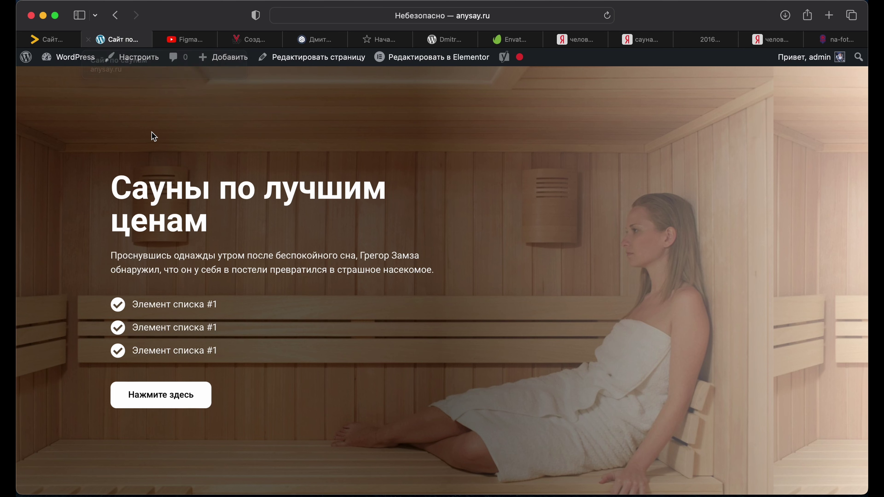
{"action": "scroll", "coordinate": [195, 152], "scroll_direction": "down", "scroll_amount": 2}
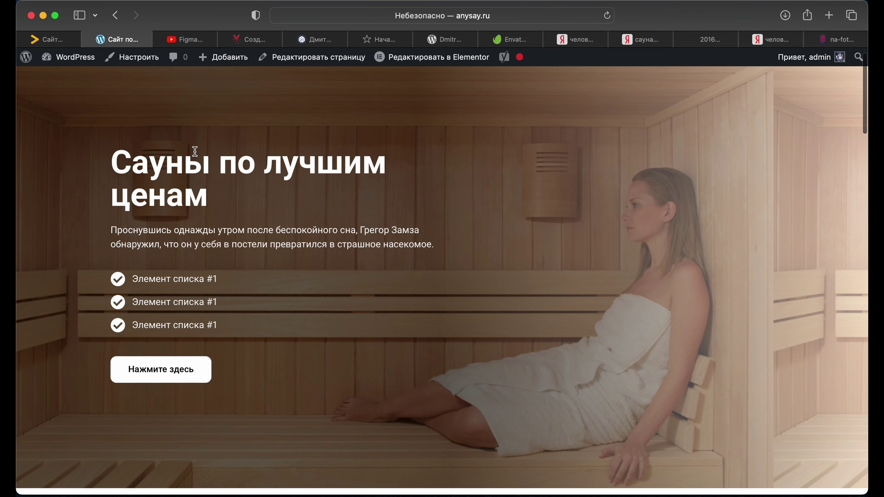
{"action": "left_click", "coordinate": [26, 57]}
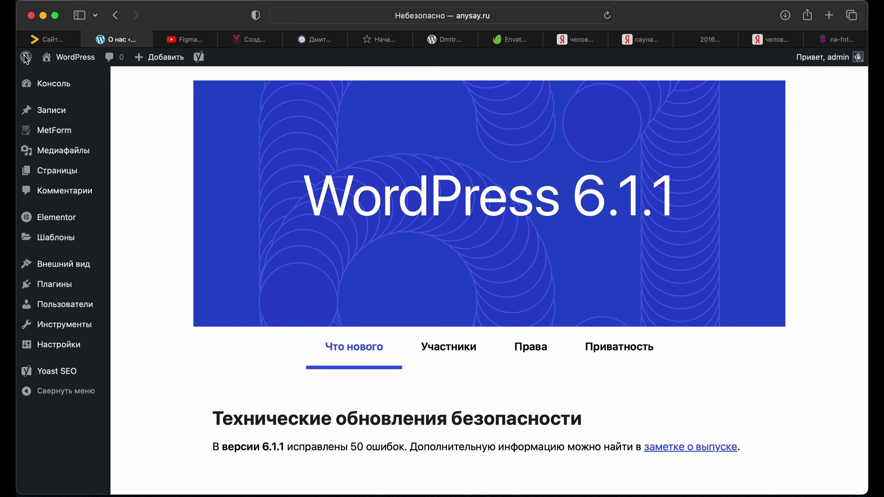
Open MetForm's settings from the installed Plugins list
{"action": "left_click", "coordinate": [56, 290]}
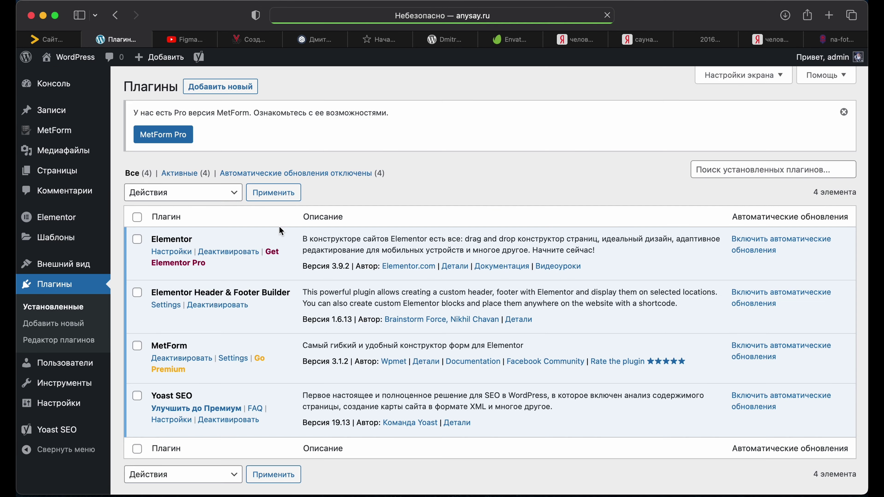
{"action": "scroll", "coordinate": [175, 343], "scroll_direction": "down", "scroll_amount": 4}
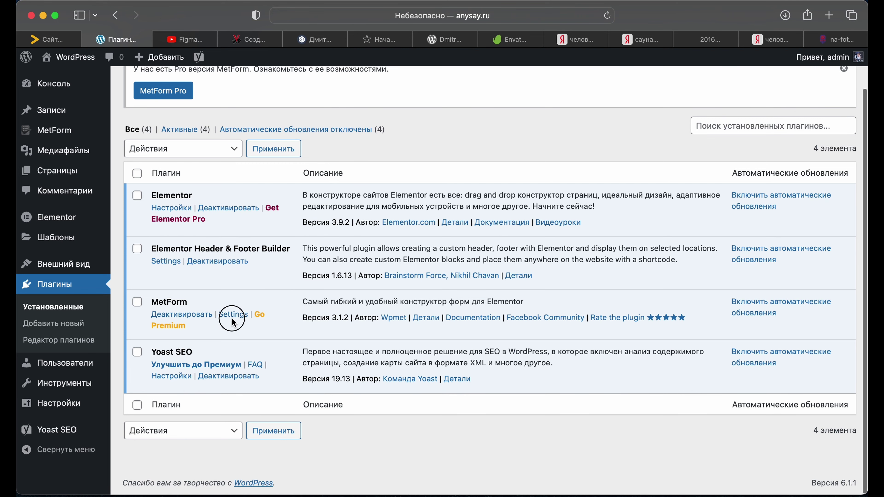
{"action": "left_click", "coordinate": [232, 316]}
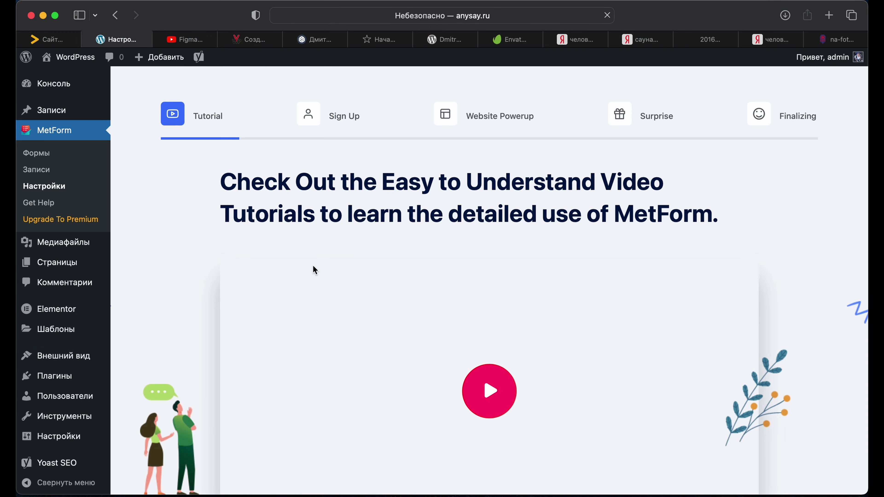
{"action": "scroll", "coordinate": [313, 266], "scroll_direction": "down", "scroll_amount": 8}
Step through the MetForm wizard to Congratulations, skipping sign-up, and save the settings
{"action": "left_click", "coordinate": [690, 421]}
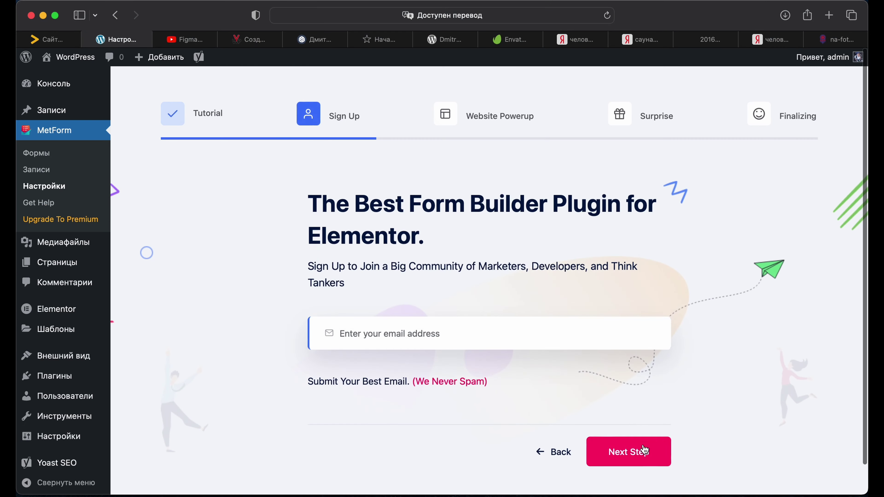
{"action": "left_click", "coordinate": [641, 444]}
{"action": "scroll", "coordinate": [640, 444], "scroll_direction": "down", "scroll_amount": 5}
{"action": "left_click", "coordinate": [696, 430]}
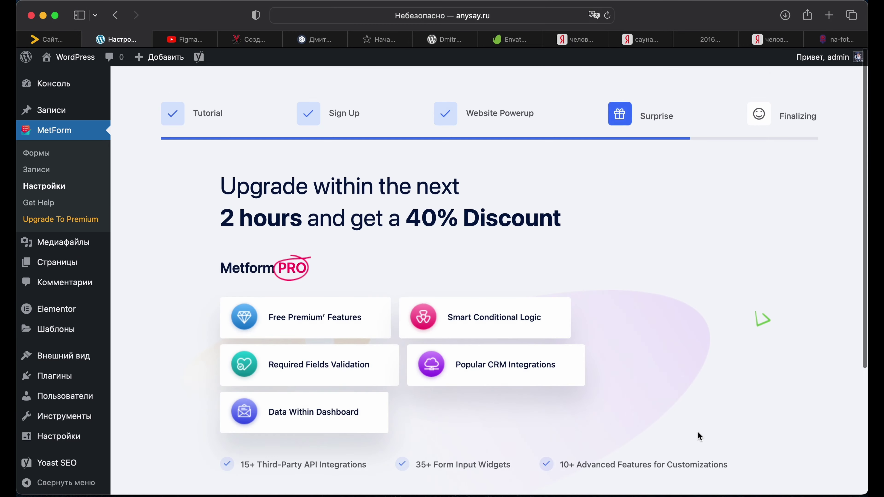
{"action": "scroll", "coordinate": [700, 426], "scroll_direction": "down", "scroll_amount": 5}
{"action": "left_click", "coordinate": [701, 423]}
{"action": "scroll", "coordinate": [701, 420], "scroll_direction": "down", "scroll_amount": 4}
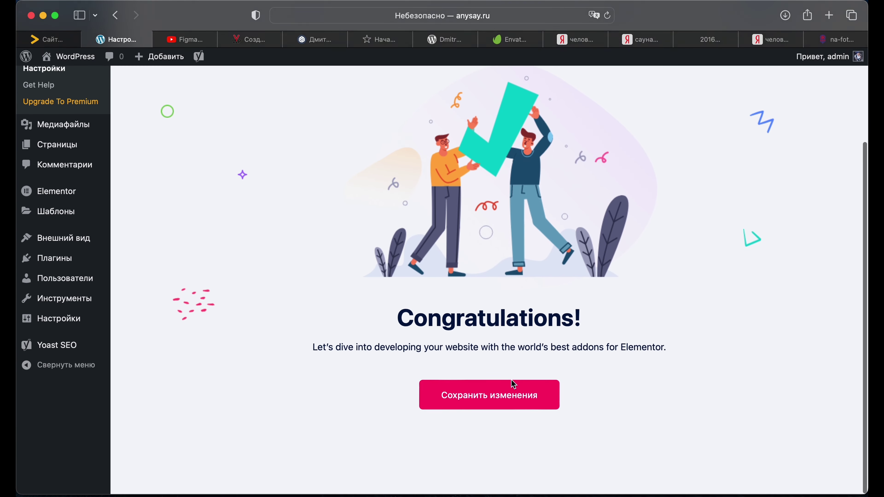
{"action": "left_click", "coordinate": [503, 391]}
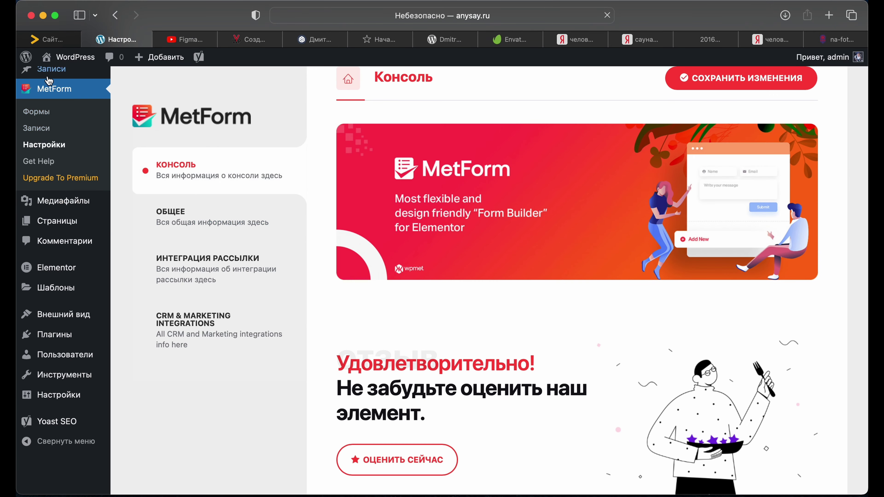
{"action": "mouse_move", "coordinate": [61, 56]}
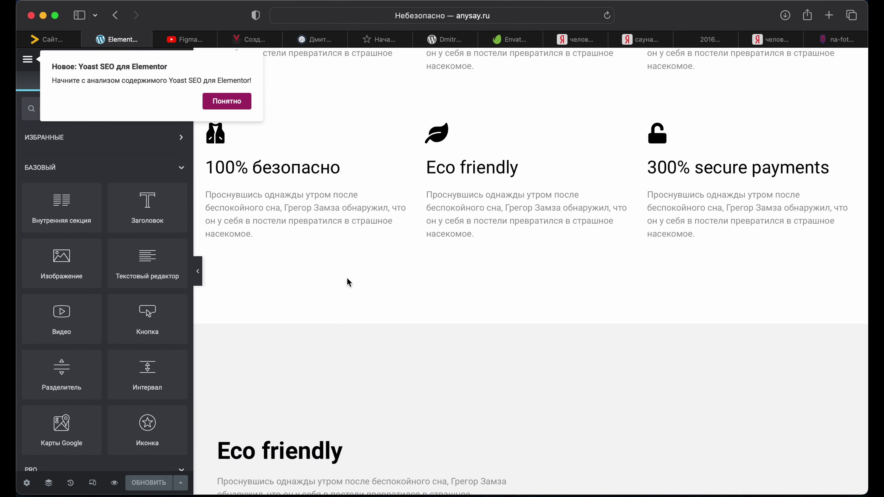
Dismiss the Yoast notice and drag the MetForm widget (searched 'metfo') into the empty right column
{"action": "scroll", "coordinate": [348, 278], "scroll_direction": "down", "scroll_amount": 15}
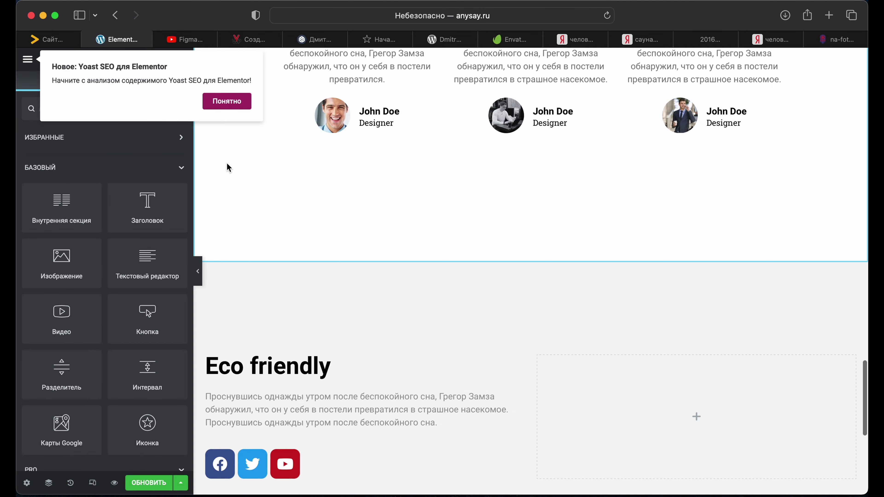
{"action": "left_click", "coordinate": [227, 101]}
{"action": "scroll", "coordinate": [370, 177], "scroll_direction": "down", "scroll_amount": 5}
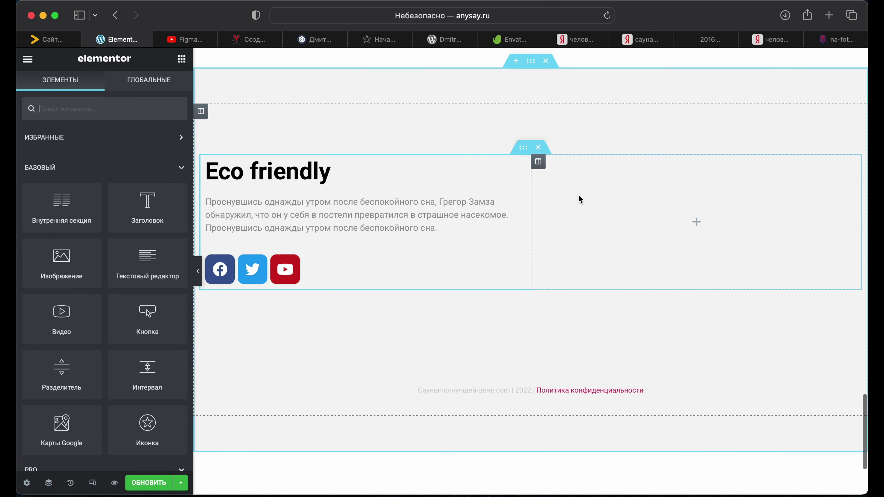
{"action": "left_click", "coordinate": [143, 119]}
{"action": "type", "text": "metfor"}
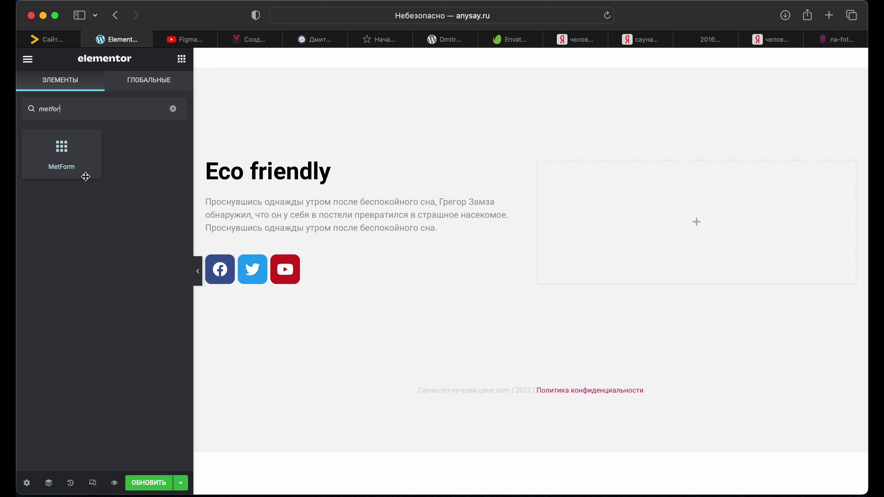
{"action": "left_click_drag", "start_coordinate": [86, 176], "coordinate": [660, 248]}
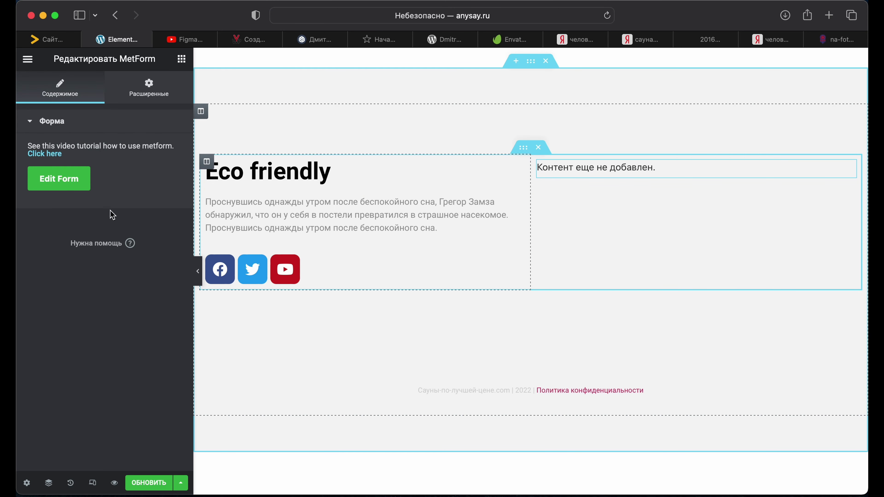
Create a new MetForm from the Simple Contact Form template and preview it beside Eco friendly
{"action": "left_click", "coordinate": [62, 182]}
{"action": "left_click", "coordinate": [392, 112]}
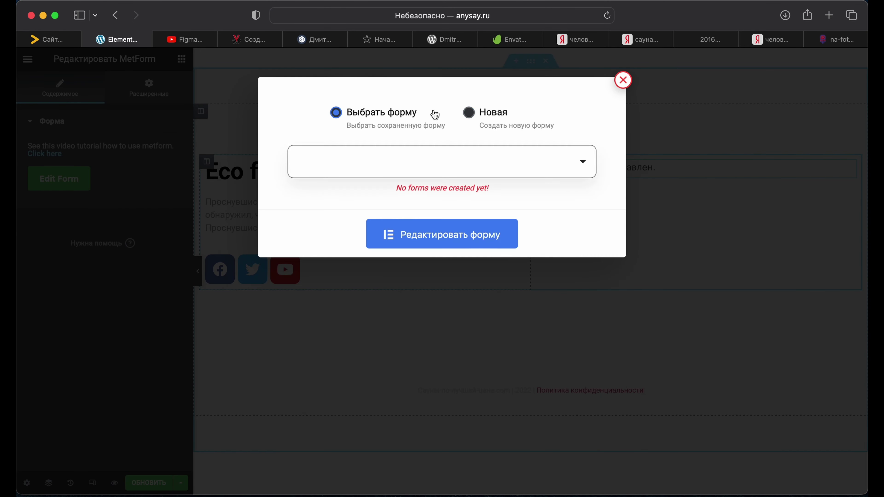
{"action": "left_click", "coordinate": [474, 118]}
{"action": "left_click", "coordinate": [433, 293]}
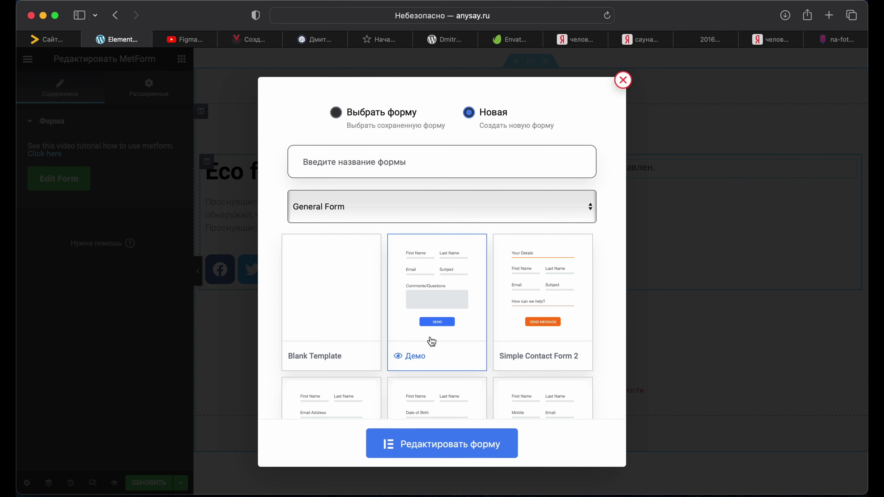
{"action": "left_click", "coordinate": [424, 436]}
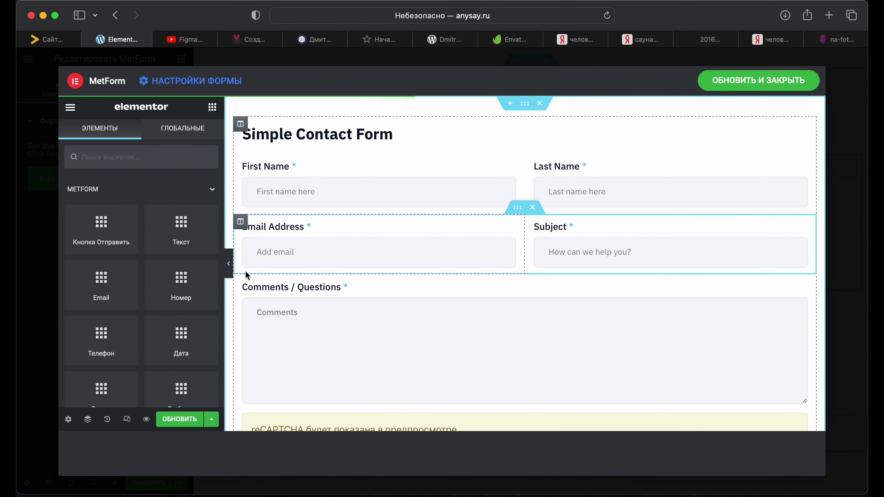
{"action": "key", "text": "Escape"}
{"action": "left_click", "coordinate": [199, 276]}
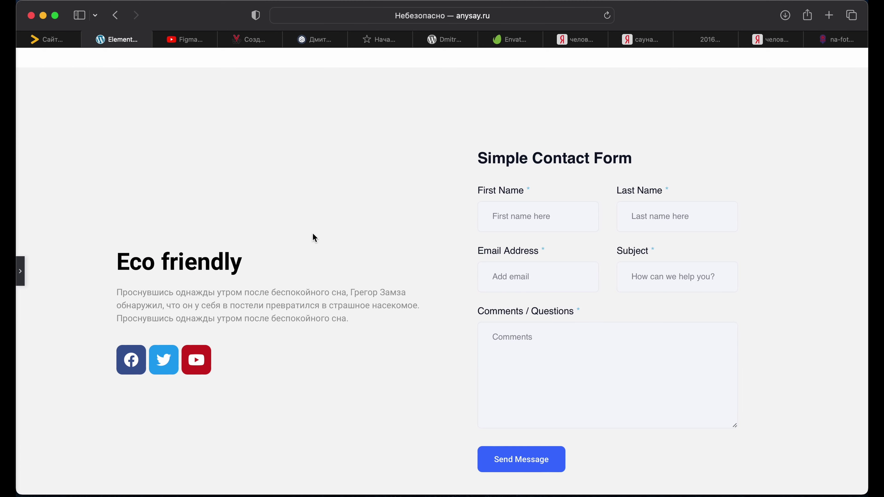
{"action": "scroll", "coordinate": [312, 233], "scroll_direction": "down", "scroll_amount": 5}
{"action": "scroll", "coordinate": [313, 236], "scroll_direction": "up", "scroll_amount": 4}
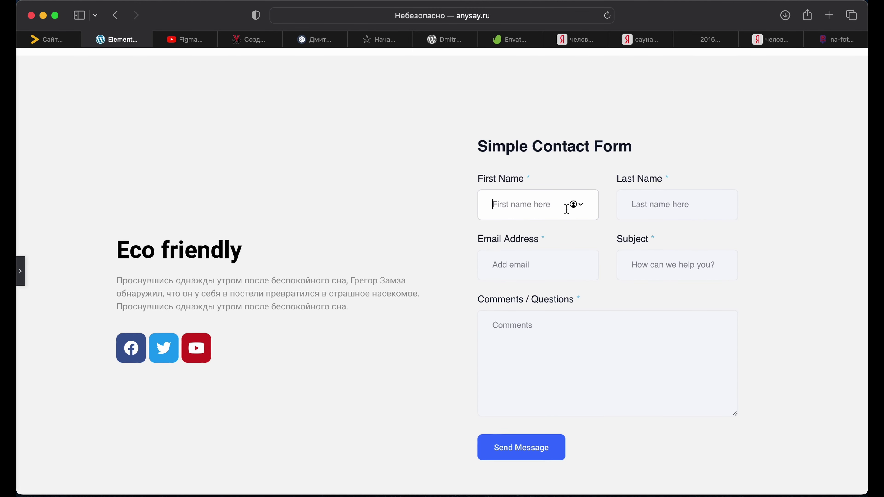
{"action": "scroll", "coordinate": [410, 220], "scroll_direction": "up", "scroll_amount": 8}
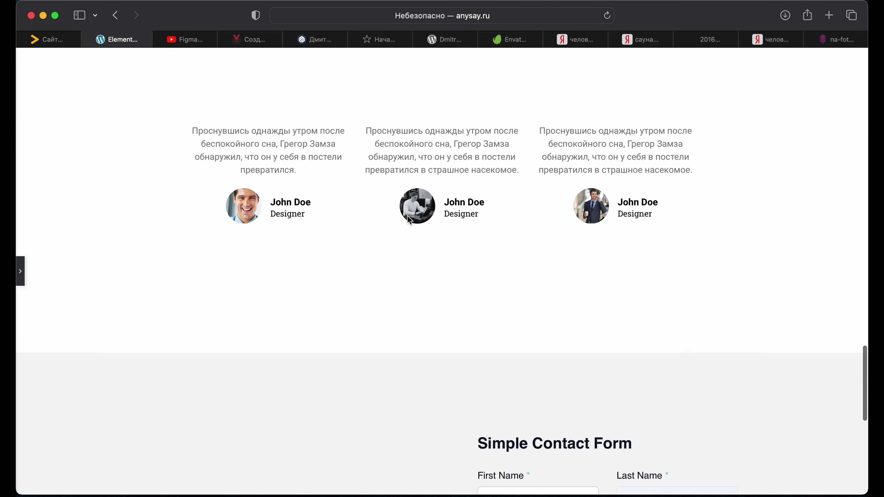
{"action": "scroll", "coordinate": [407, 215], "scroll_direction": "down", "scroll_amount": 10}
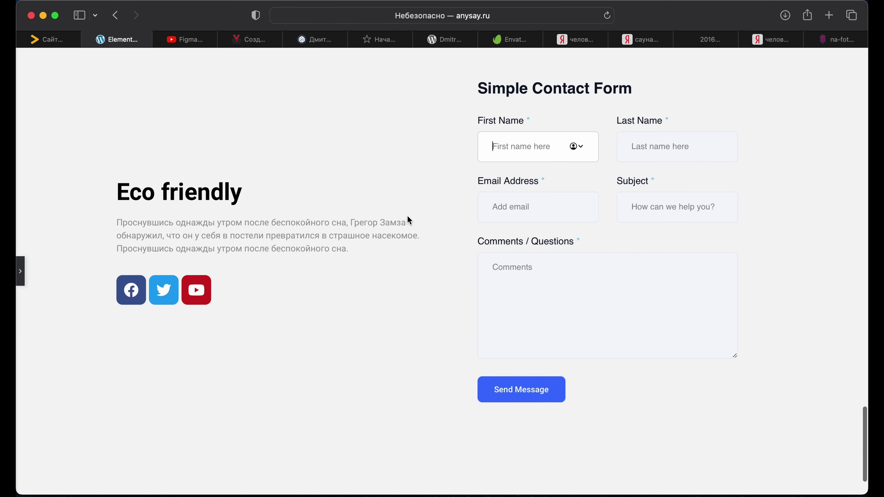
{"action": "left_click", "coordinate": [19, 268]}
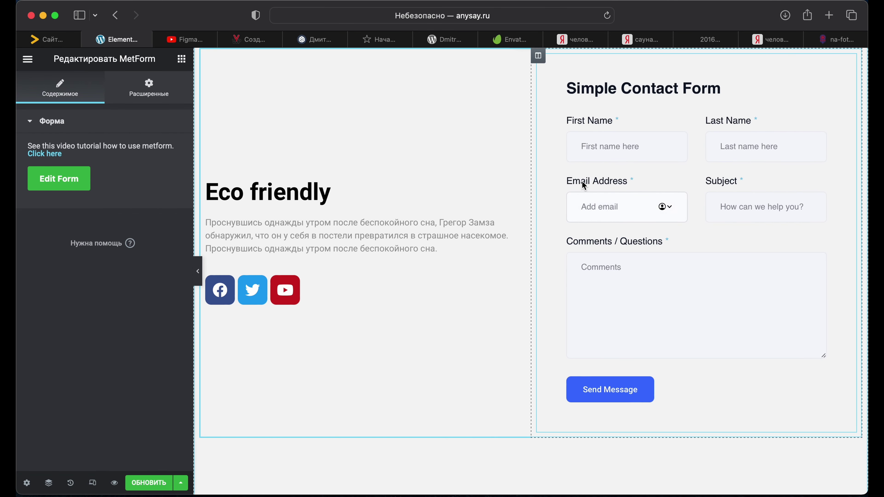
{"action": "left_click", "coordinate": [55, 174]}
{"action": "left_click", "coordinate": [336, 113]}
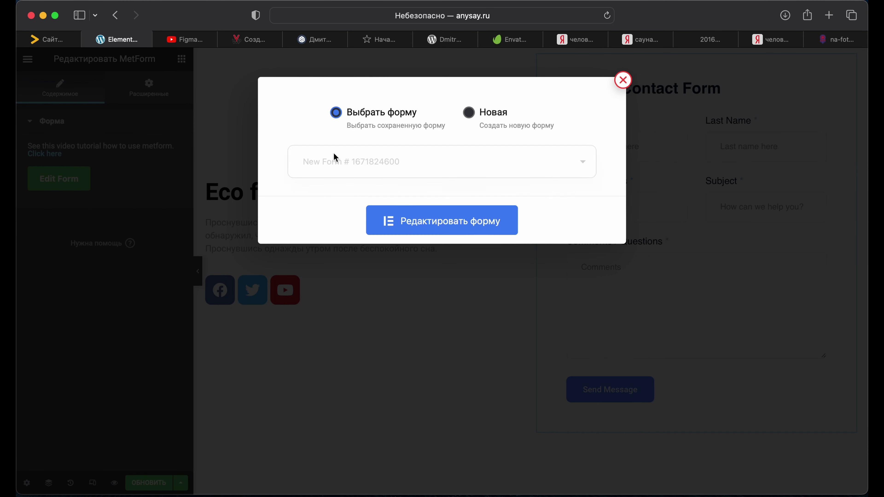
{"action": "left_click", "coordinate": [623, 79]}
{"action": "scroll", "coordinate": [677, 99], "scroll_direction": "up", "scroll_amount": 2}
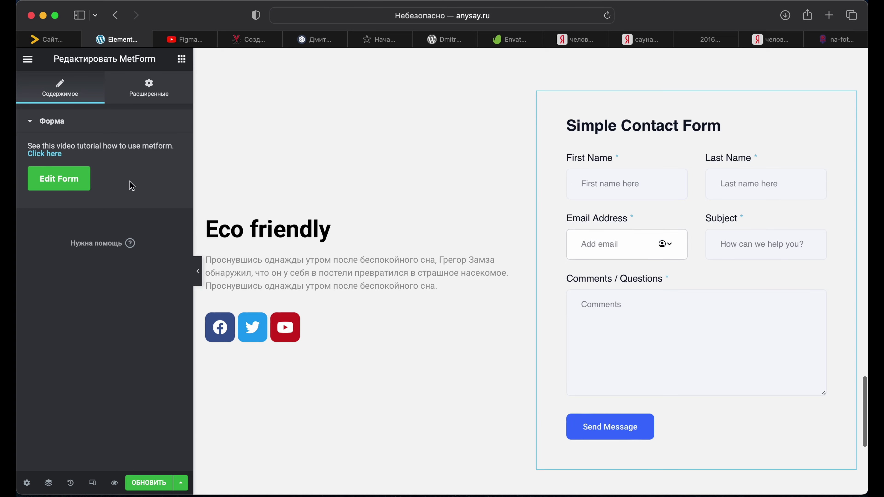
{"action": "left_click", "coordinate": [76, 178]}
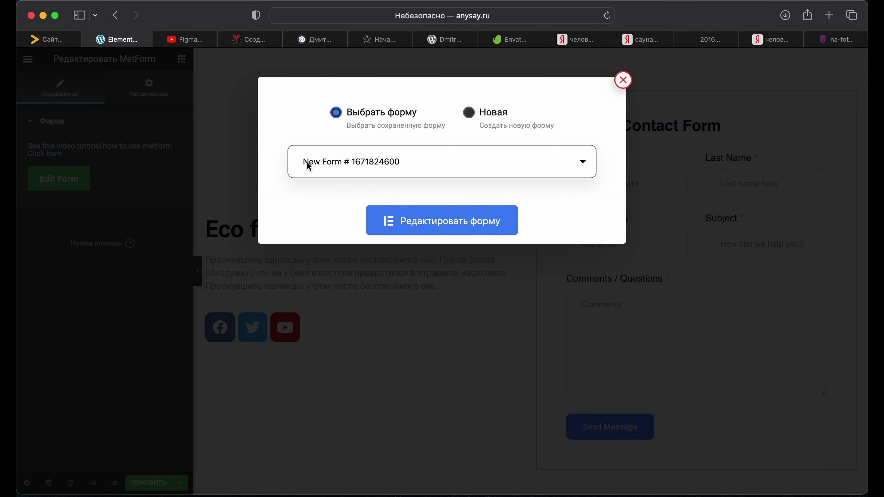
Move Email Address beside First Name, and delete the Last Name field and Subject row
{"action": "left_click", "coordinate": [394, 221]}
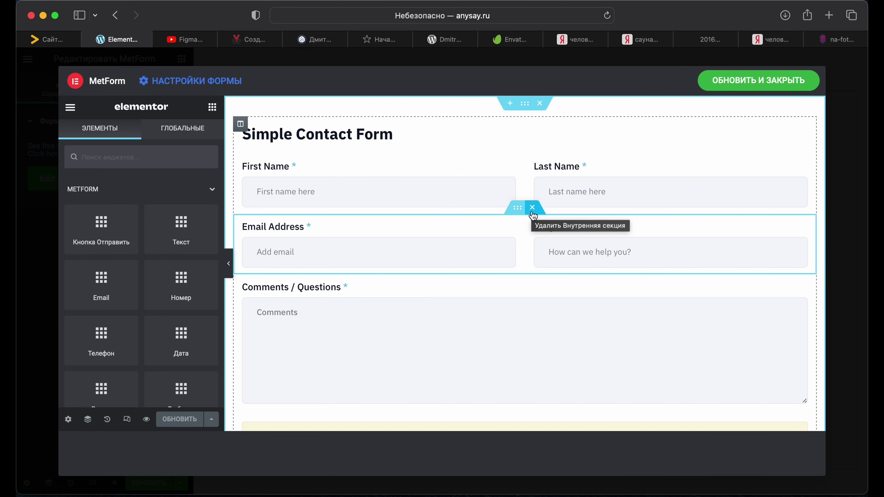
{"action": "left_click_drag", "start_coordinate": [509, 231], "coordinate": [564, 176]}
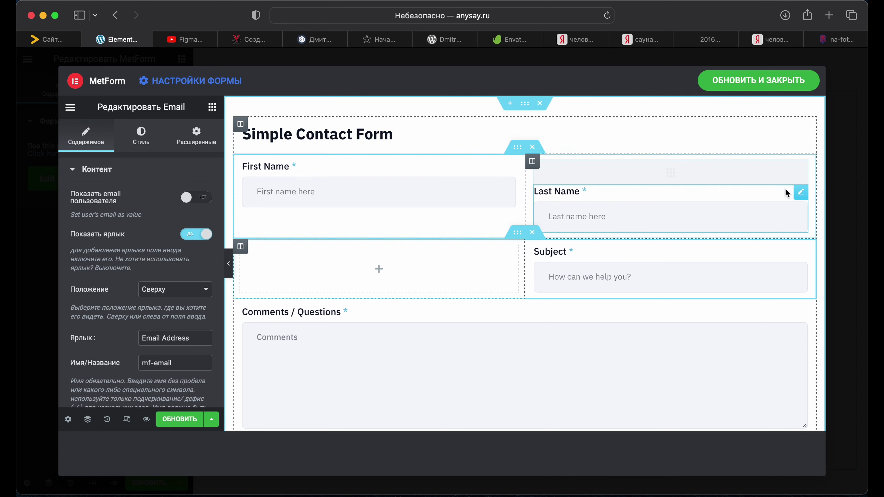
{"action": "right_click", "coordinate": [801, 219]}
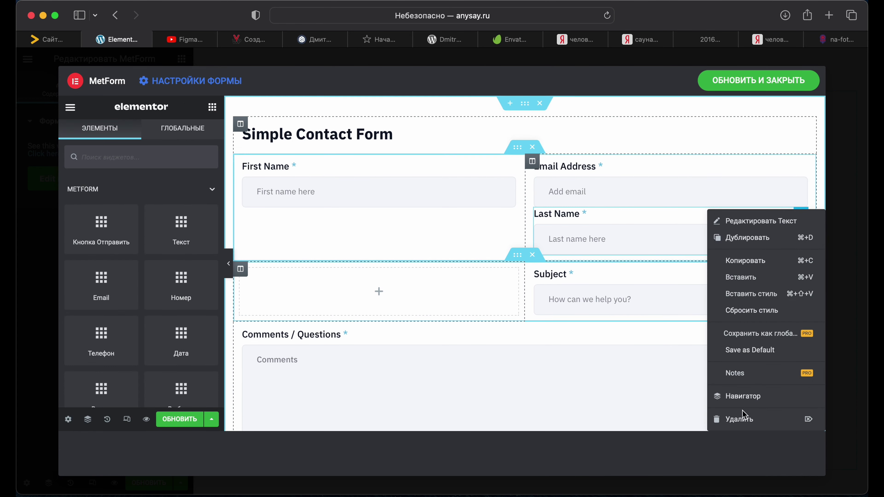
{"action": "left_click", "coordinate": [741, 419]}
{"action": "left_click", "coordinate": [532, 208]}
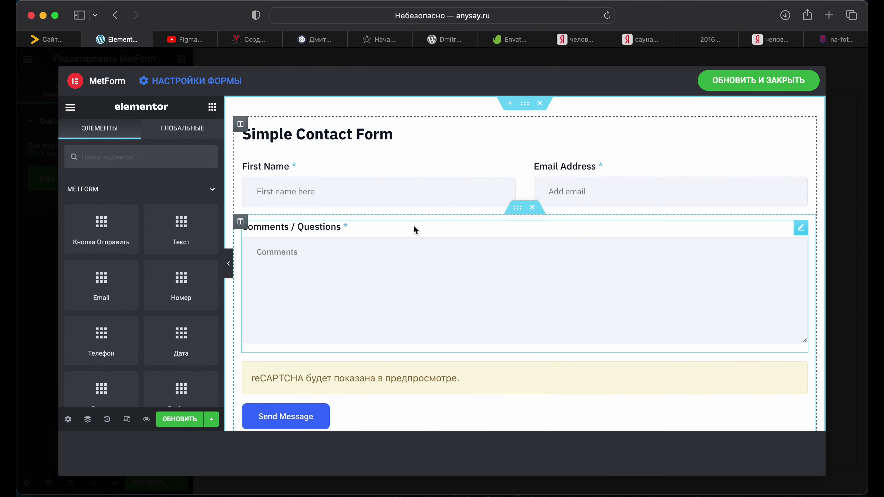
Reduce the Comments box height from 180 to 123
{"action": "scroll", "coordinate": [378, 286], "scroll_direction": "down", "scroll_amount": 2}
{"action": "left_click", "coordinate": [395, 251]}
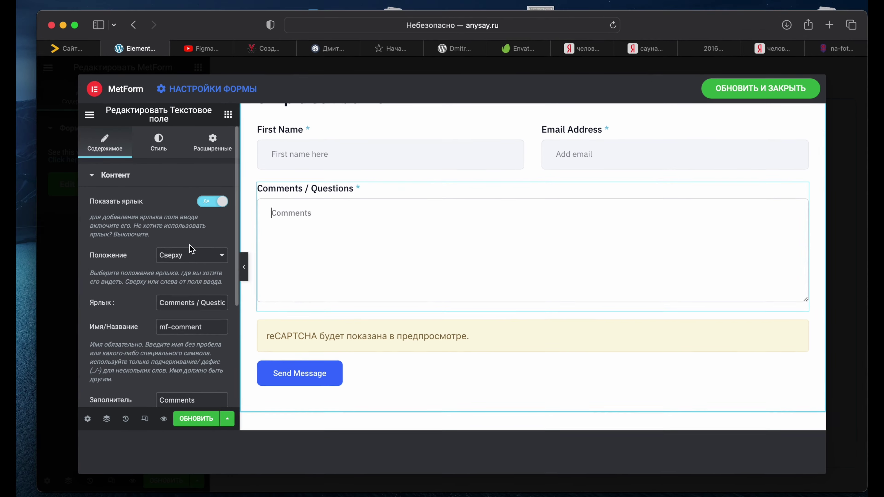
{"action": "left_click", "coordinate": [141, 136]}
{"action": "scroll", "coordinate": [151, 284], "scroll_direction": "down", "scroll_amount": 5}
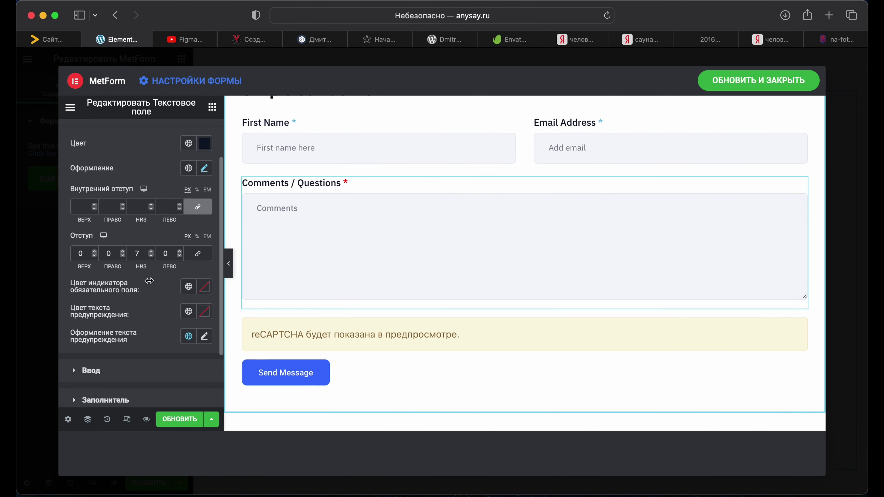
{"action": "left_click", "coordinate": [149, 297]}
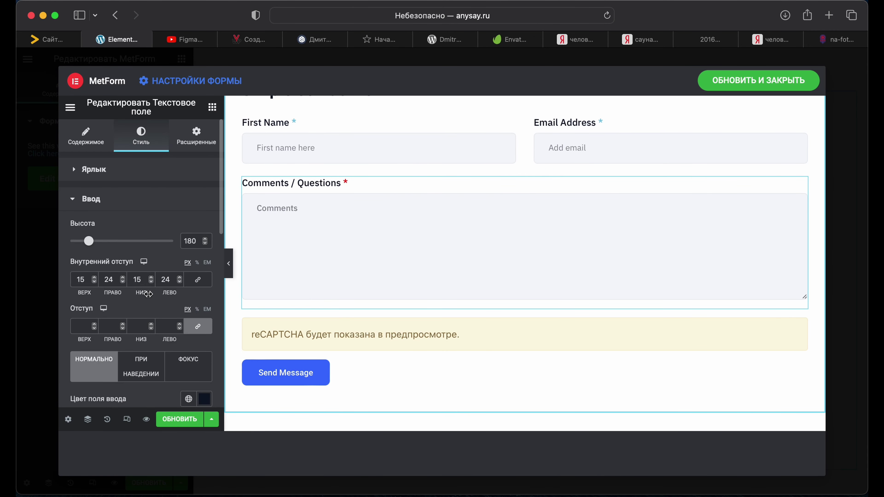
{"action": "left_click_drag", "start_coordinate": [86, 236], "coordinate": [82, 241]}
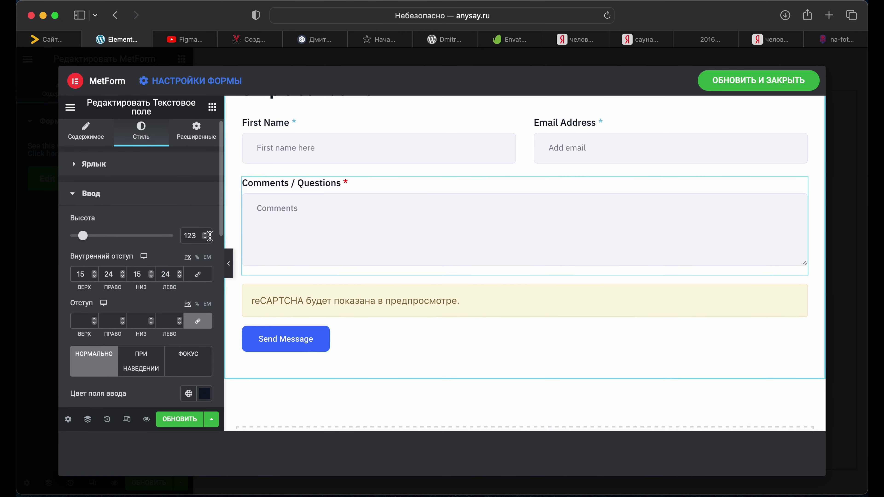
{"action": "left_click", "coordinate": [228, 263]}
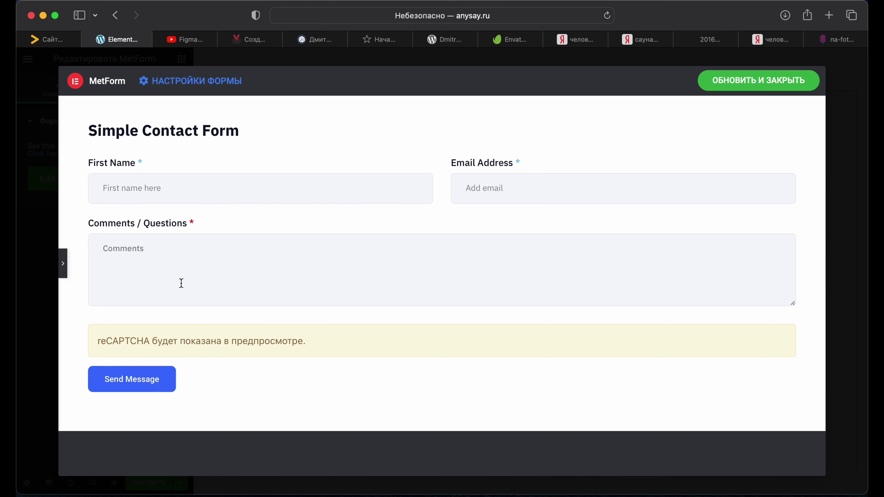
{"action": "left_click", "coordinate": [79, 264]}
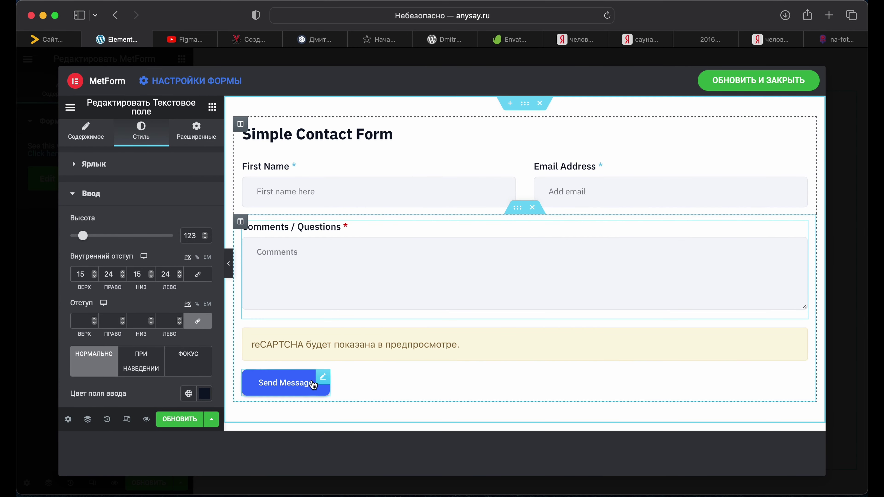
Make the Send Message button background black (#000000)
{"action": "left_click", "coordinate": [306, 383]}
{"action": "left_click", "coordinate": [141, 136]}
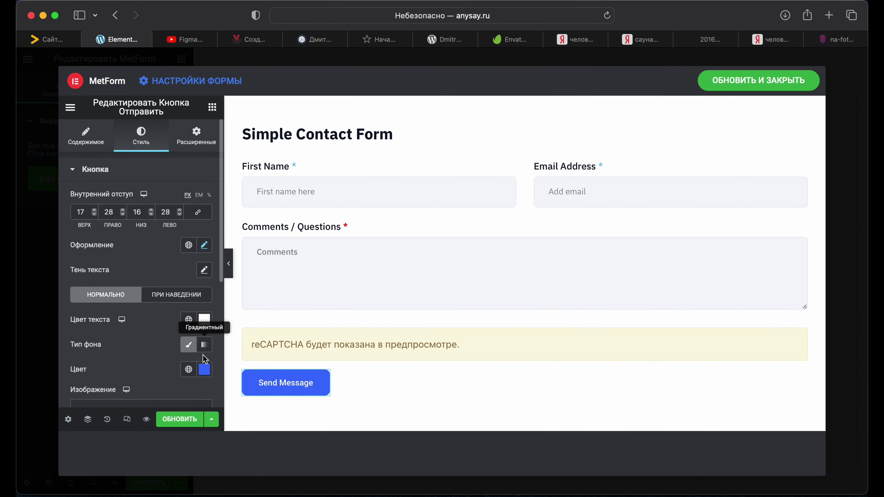
{"action": "left_click", "coordinate": [205, 369]}
{"action": "left_click", "coordinate": [181, 285]}
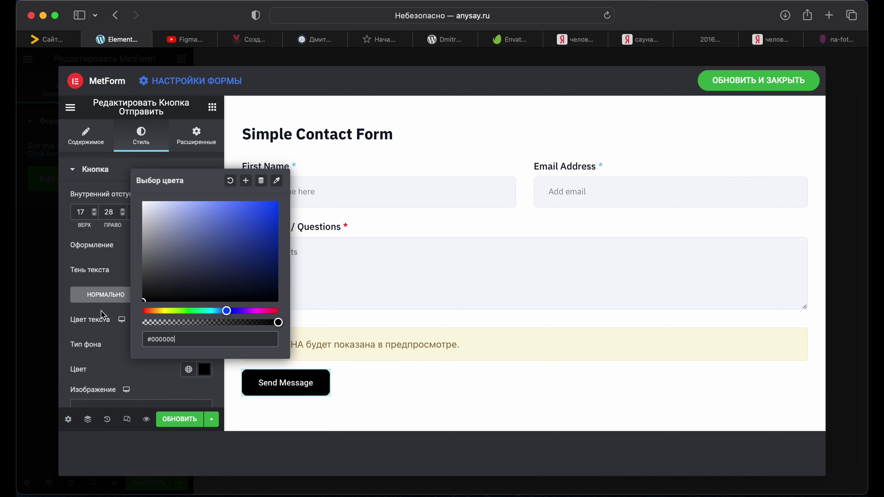
{"action": "left_click", "coordinate": [114, 256]}
{"action": "left_click", "coordinate": [230, 271]}
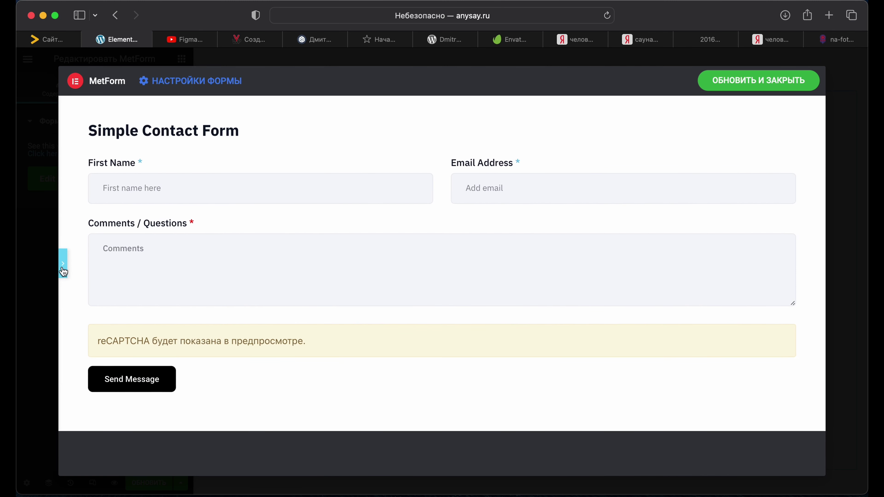
{"action": "left_click", "coordinate": [63, 264]}
Delete the reCAPTCHA block, then save and close the form with ОБНОВИТЬ И ЗАКРЫТЬ
{"action": "right_click", "coordinate": [802, 332]}
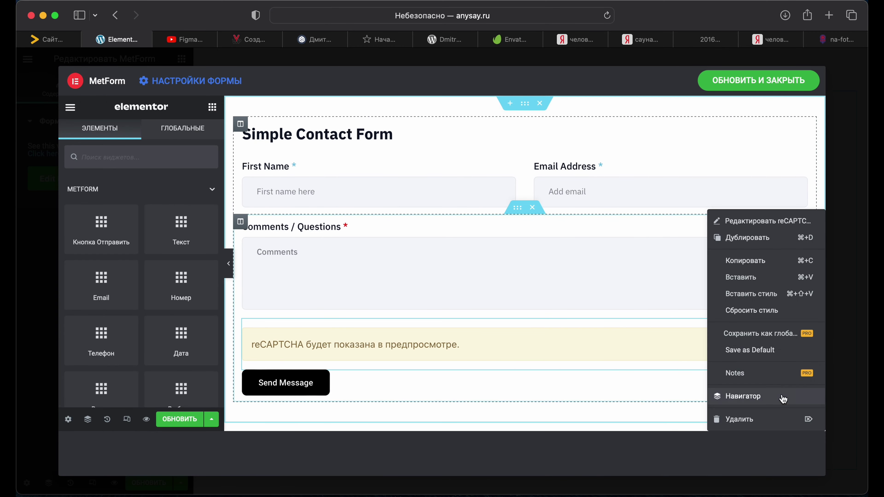
{"action": "left_click", "coordinate": [781, 417]}
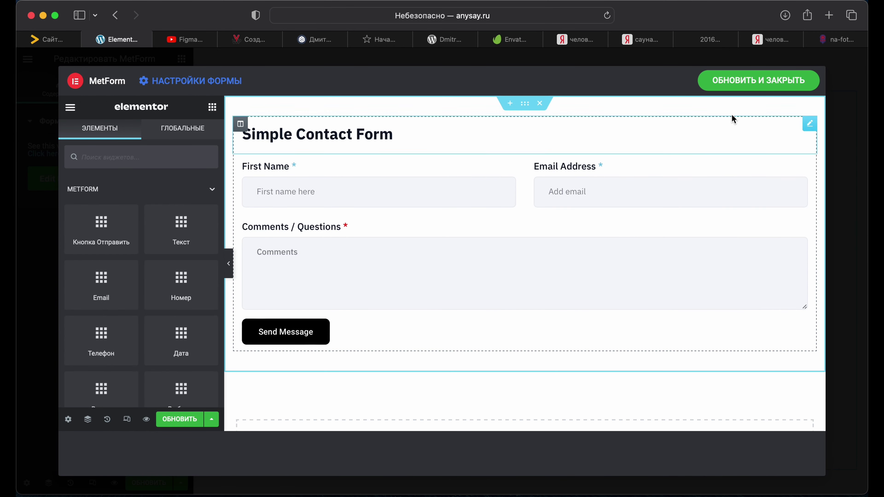
{"action": "left_click", "coordinate": [756, 81]}
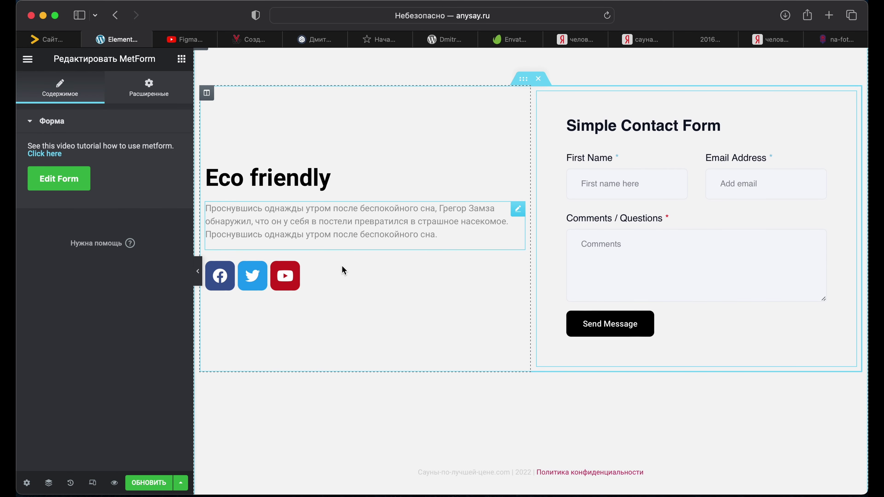
Preview the page and try the Email Address, Comments and First Name fields
{"action": "left_click", "coordinate": [197, 271]}
{"action": "scroll", "coordinate": [299, 246], "scroll_direction": "down", "scroll_amount": 3}
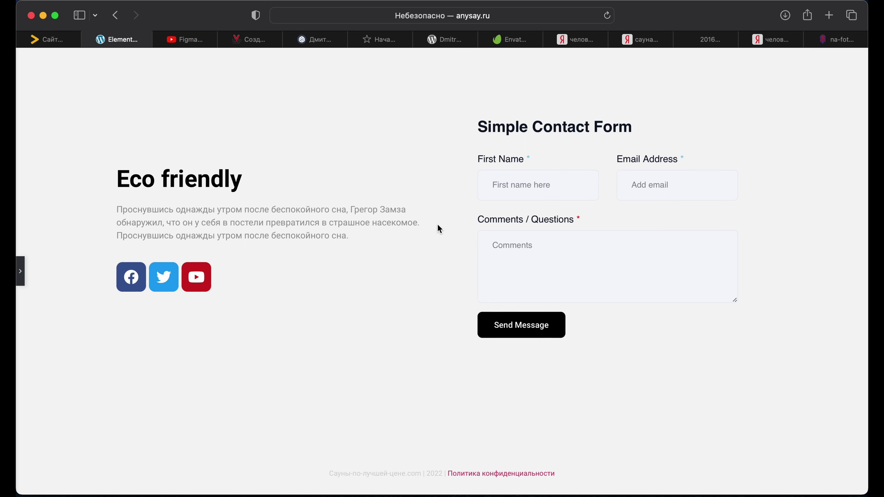
{"action": "left_click", "coordinate": [667, 189]}
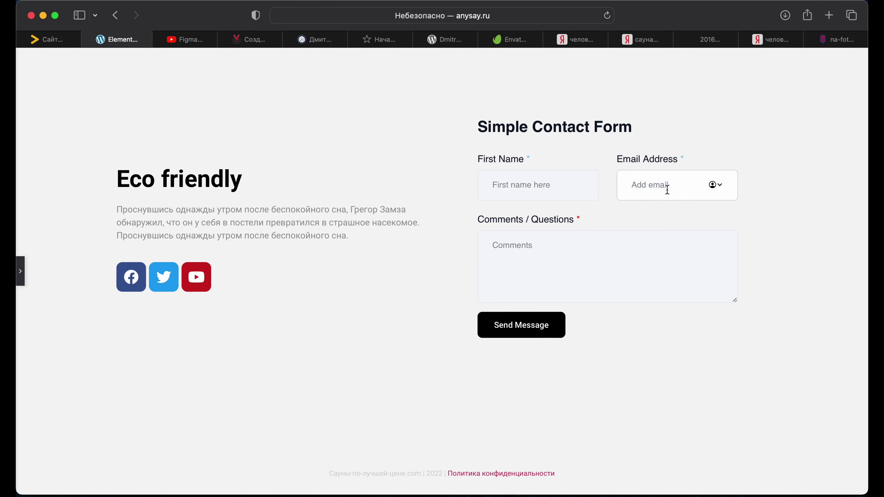
{"action": "left_click", "coordinate": [597, 266]}
{"action": "left_click", "coordinate": [522, 192]}
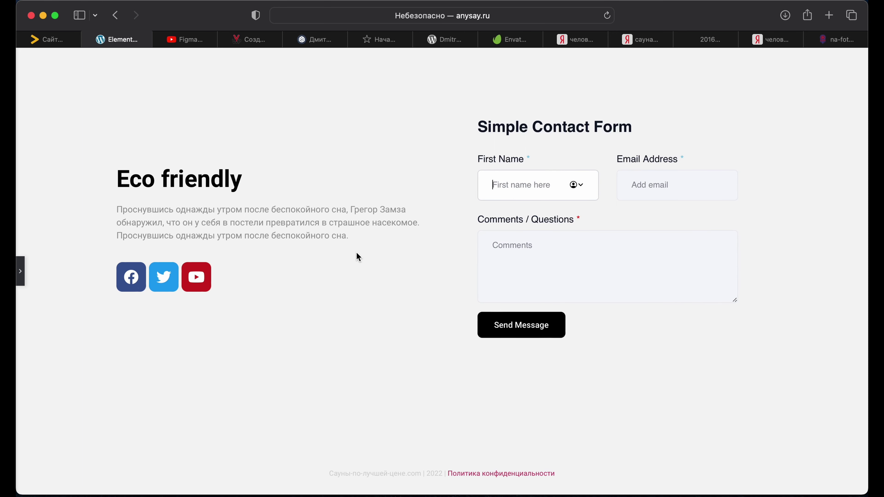
Reopen the panel to show the 'Редактировать MetForm' widget settings
{"action": "scroll", "coordinate": [328, 171], "scroll_direction": "up", "scroll_amount": 15}
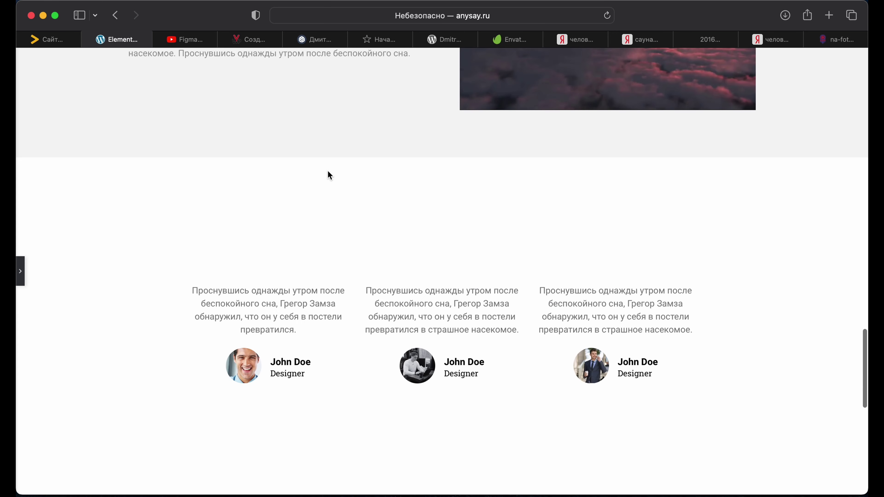
{"action": "scroll", "coordinate": [327, 171], "scroll_direction": "up", "scroll_amount": 10}
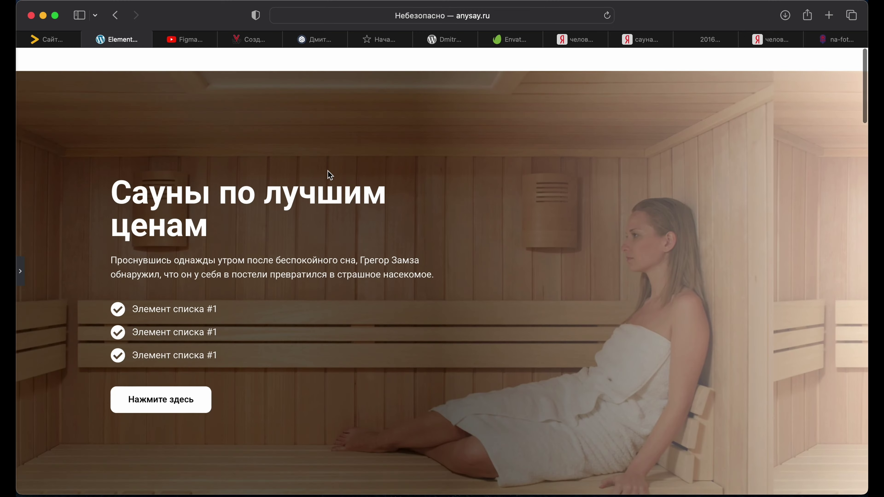
{"action": "scroll", "coordinate": [327, 171], "scroll_direction": "down", "scroll_amount": 15}
{"action": "scroll", "coordinate": [330, 175], "scroll_direction": "down", "scroll_amount": 5}
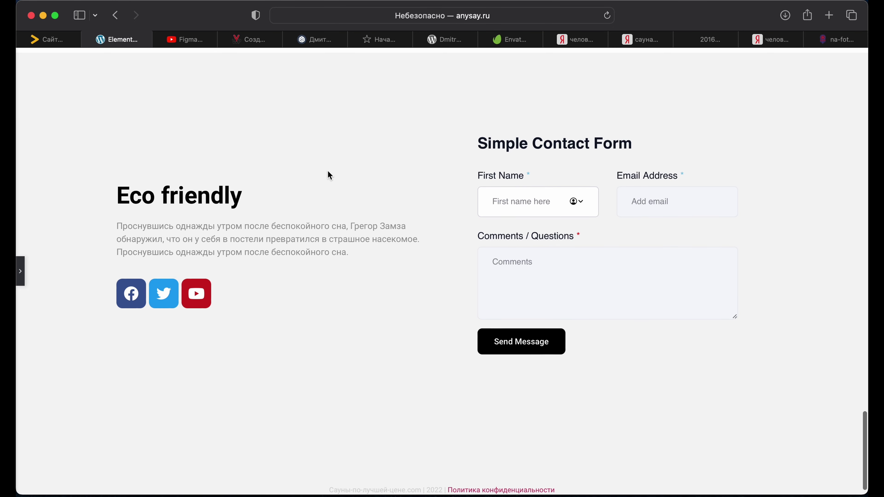
{"action": "left_click", "coordinate": [21, 267]}
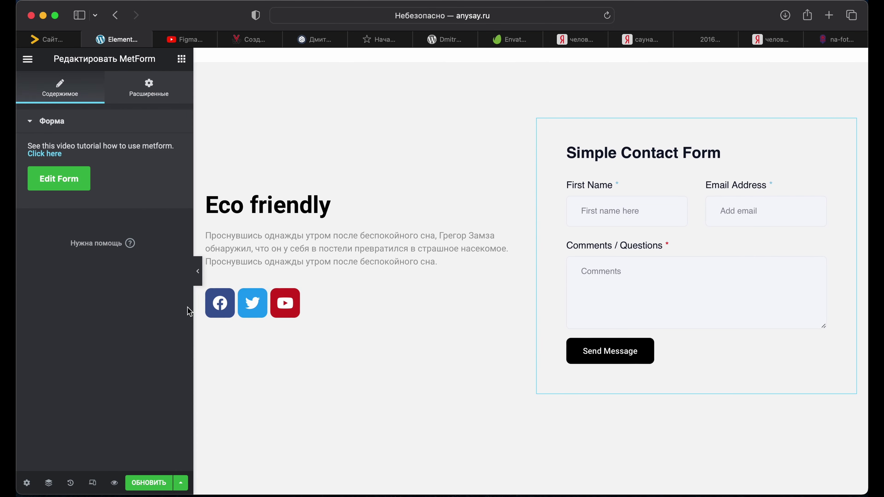
{"action": "left_click", "coordinate": [87, 188]}
{"action": "left_click", "coordinate": [403, 225]}
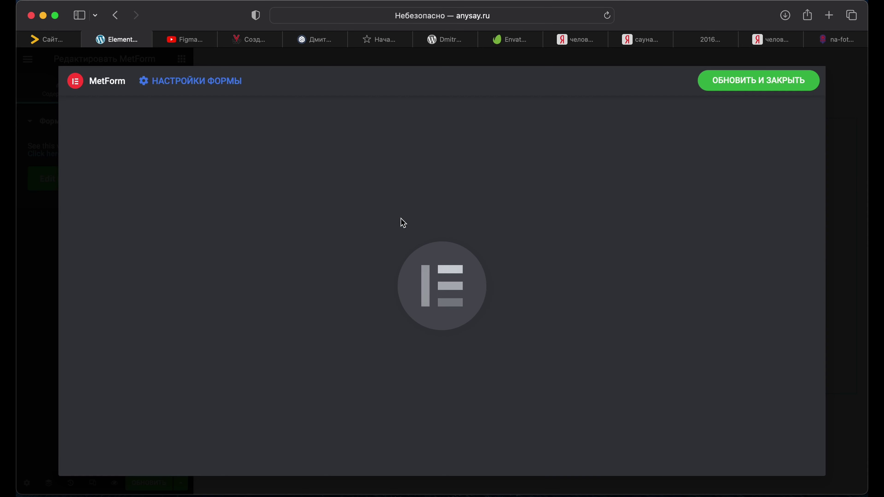
{"action": "left_click", "coordinate": [201, 86]}
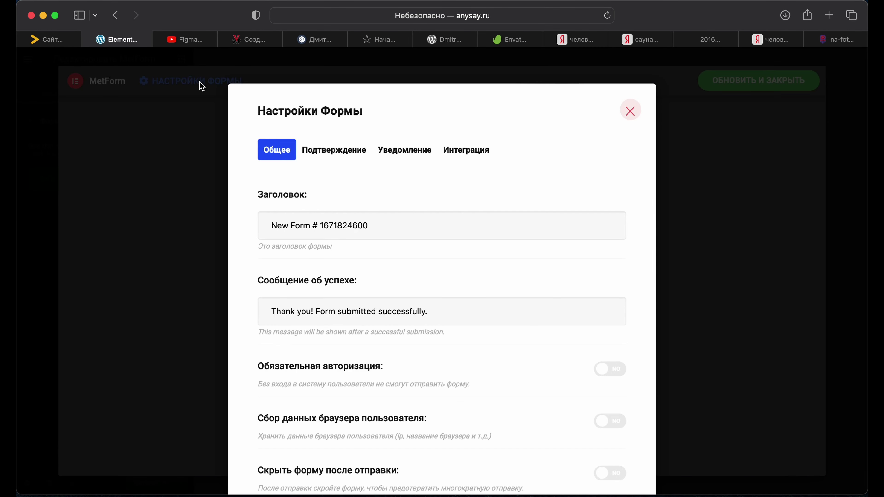
{"action": "scroll", "coordinate": [346, 227], "scroll_direction": "down", "scroll_amount": 5}
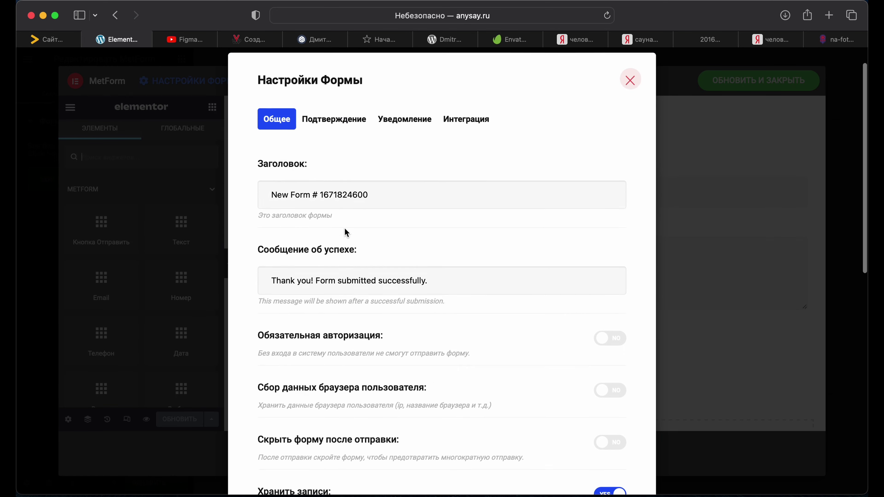
{"action": "scroll", "coordinate": [346, 232], "scroll_direction": "down", "scroll_amount": 3}
{"action": "scroll", "coordinate": [345, 230], "scroll_direction": "down", "scroll_amount": 5}
{"action": "scroll", "coordinate": [345, 227], "scroll_direction": "up", "scroll_amount": 10}
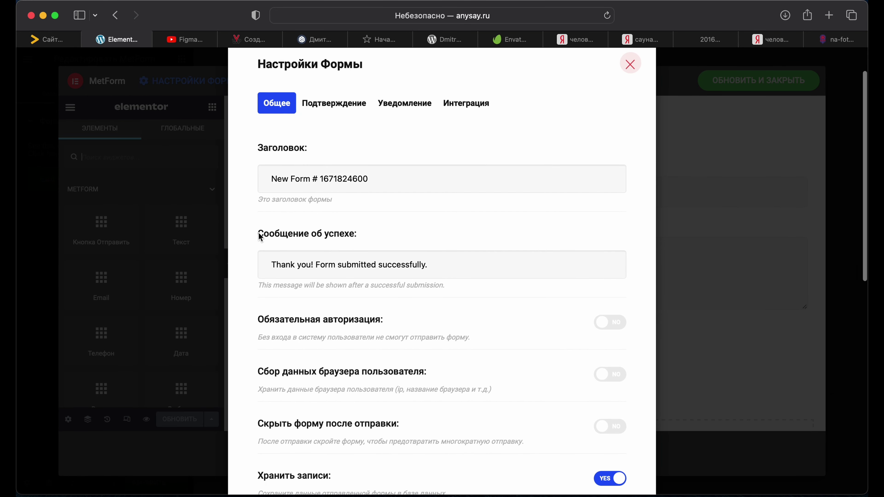
{"action": "left_click_drag", "start_coordinate": [261, 237], "coordinate": [370, 239]}
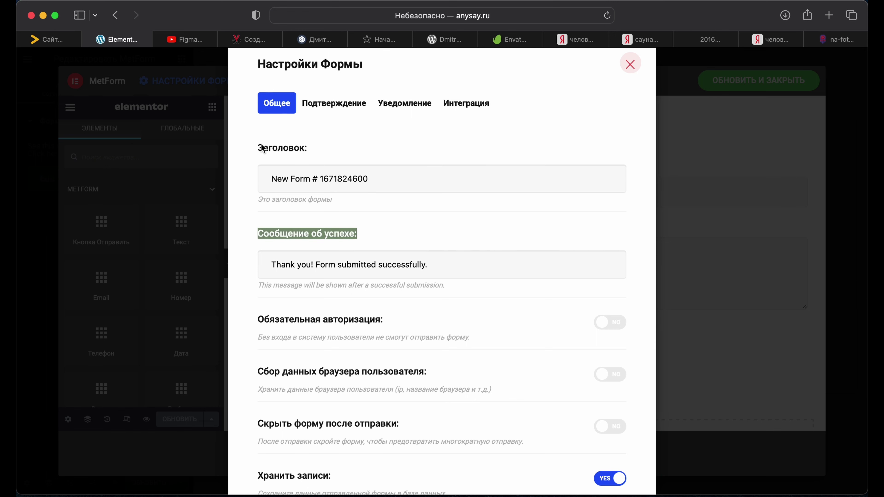
{"action": "left_click_drag", "start_coordinate": [263, 149], "coordinate": [377, 146]}
{"action": "left_click", "coordinate": [322, 150]}
{"action": "scroll", "coordinate": [322, 150], "scroll_direction": "down", "scroll_amount": 3}
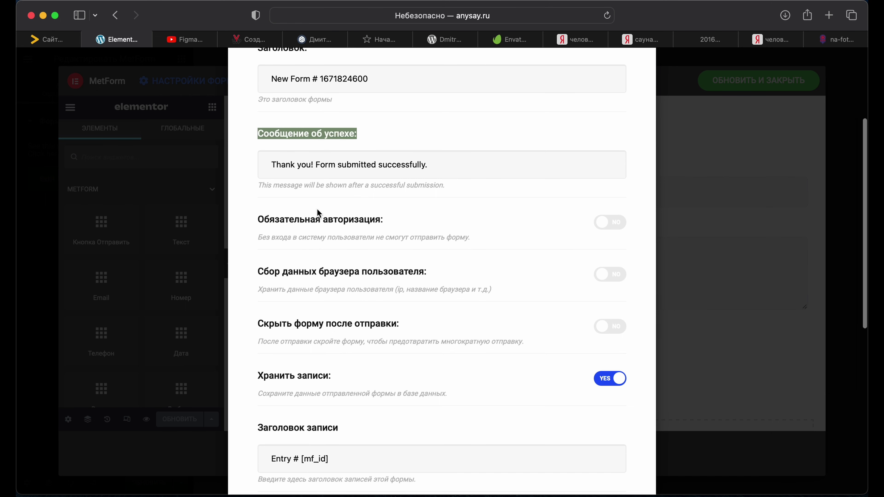
{"action": "scroll", "coordinate": [319, 212], "scroll_direction": "down", "scroll_amount": 2}
{"action": "left_click", "coordinate": [270, 118]}
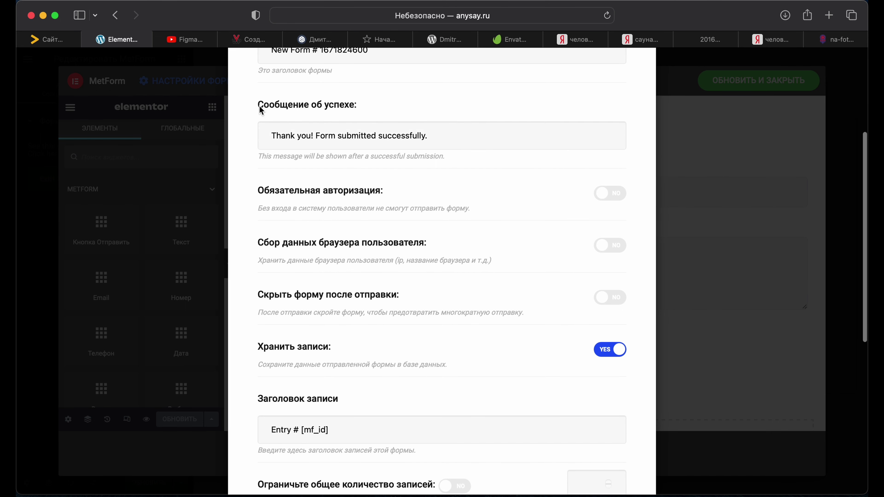
{"action": "left_click_drag", "start_coordinate": [259, 106], "coordinate": [369, 106]}
{"action": "left_click", "coordinate": [370, 107]}
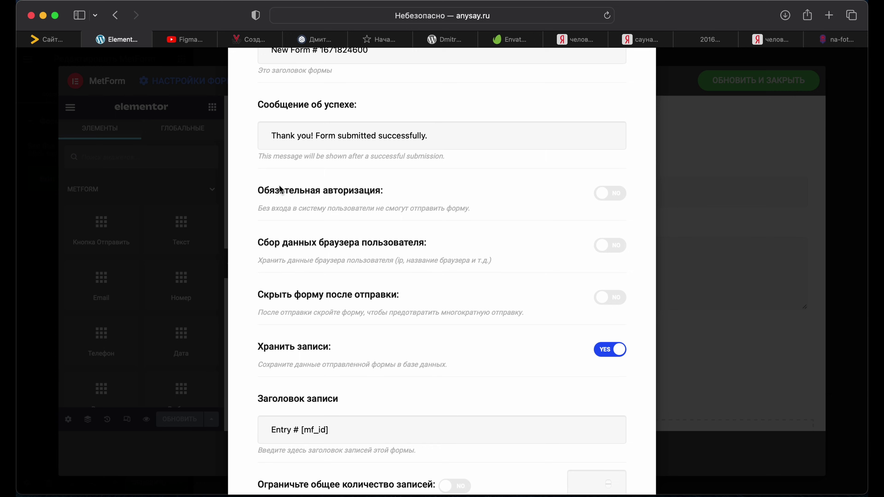
{"action": "scroll", "coordinate": [282, 191], "scroll_direction": "down", "scroll_amount": 6}
{"action": "scroll", "coordinate": [298, 166], "scroll_direction": "down", "scroll_amount": 10}
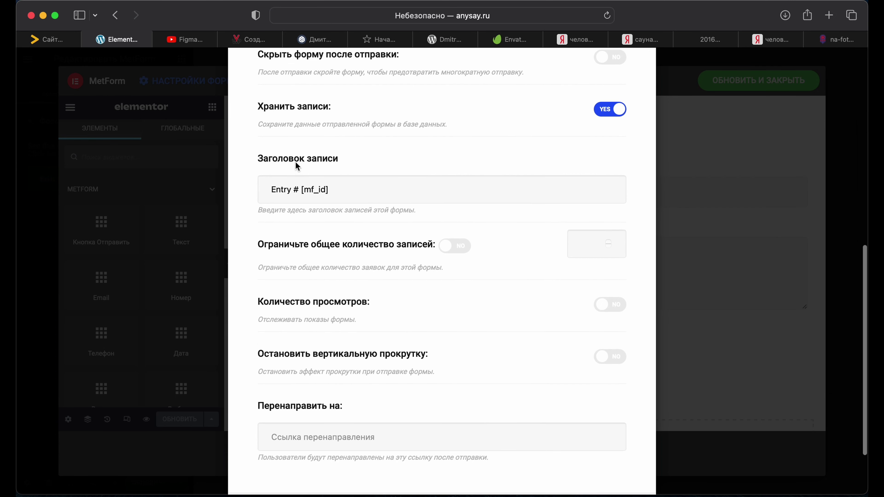
{"action": "scroll", "coordinate": [344, 216], "scroll_direction": "up", "scroll_amount": 15}
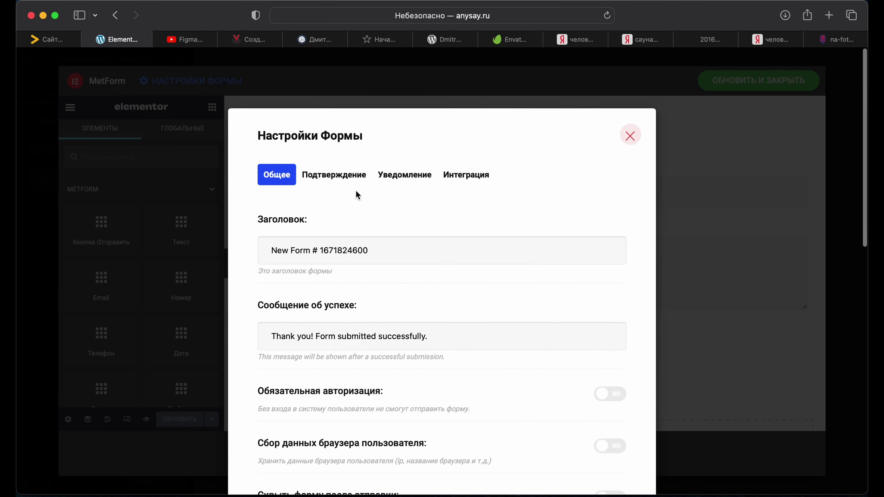
{"action": "left_click", "coordinate": [336, 155]}
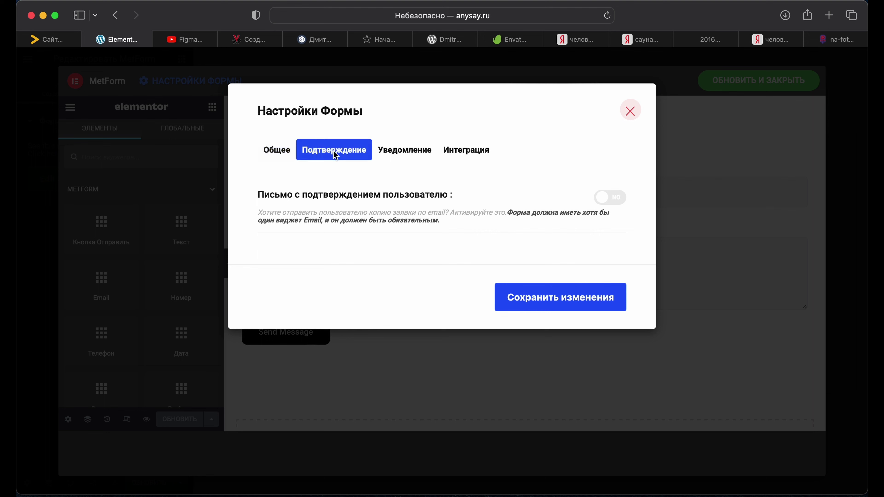
{"action": "left_click", "coordinate": [402, 153]}
{"action": "left_click", "coordinate": [606, 198]}
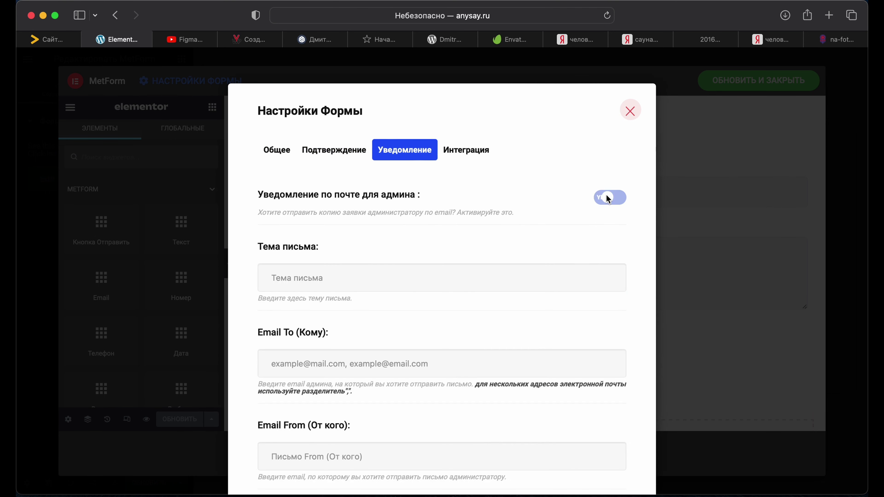
{"action": "scroll", "coordinate": [353, 272], "scroll_direction": "down", "scroll_amount": 5}
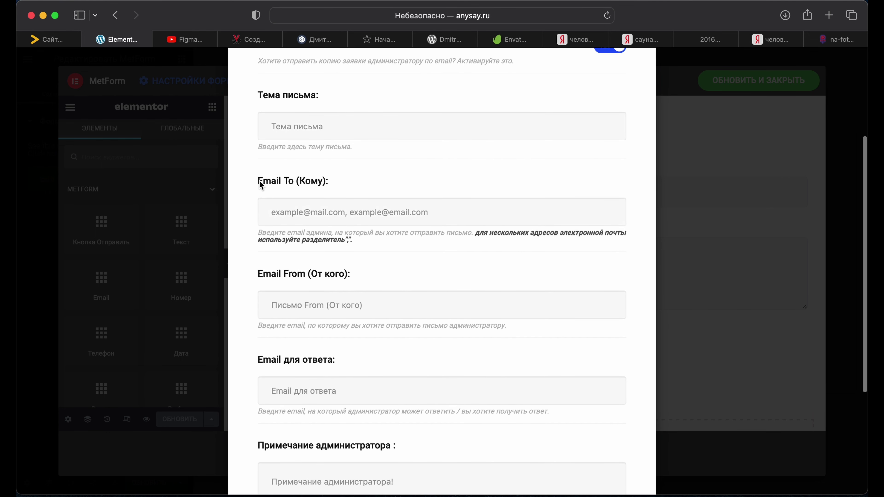
{"action": "left_click", "coordinate": [288, 218]}
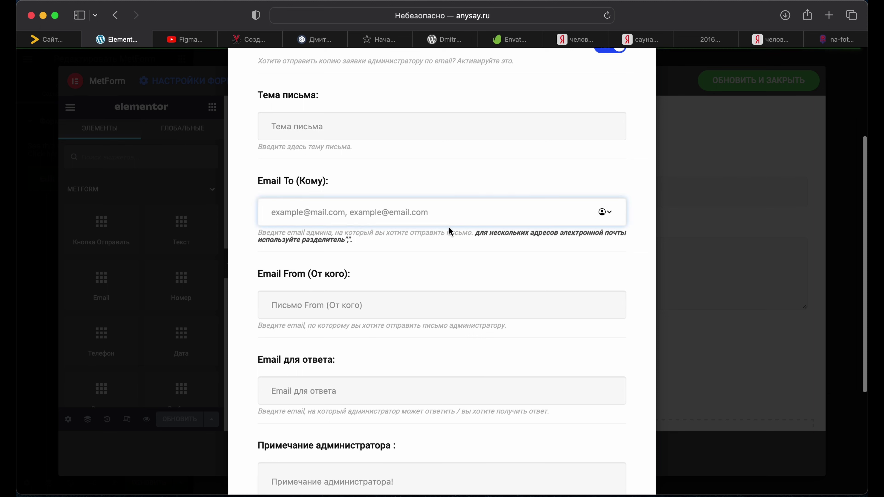
{"action": "left_click", "coordinate": [371, 189]}
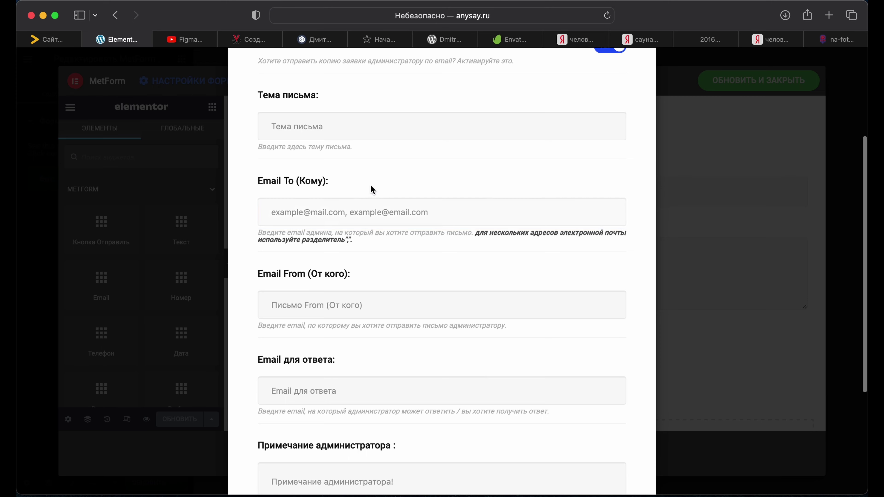
{"action": "scroll", "coordinate": [348, 324], "scroll_direction": "down", "scroll_amount": 5}
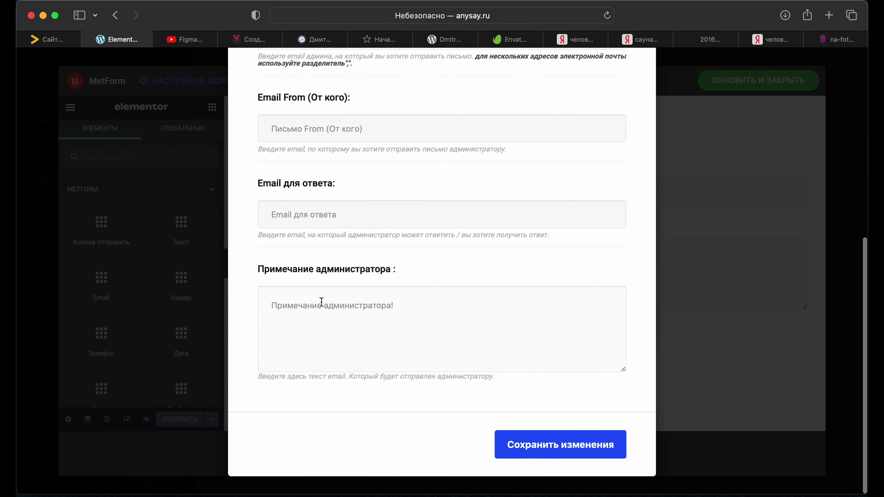
{"action": "scroll", "coordinate": [321, 300], "scroll_direction": "up", "scroll_amount": 5}
{"action": "left_click", "coordinate": [464, 152]}
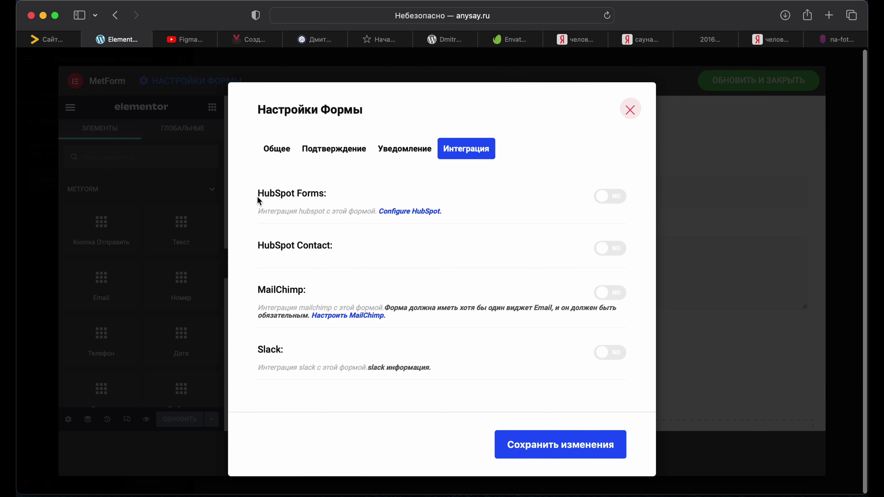
{"action": "left_click_drag", "start_coordinate": [259, 201], "coordinate": [365, 363]}
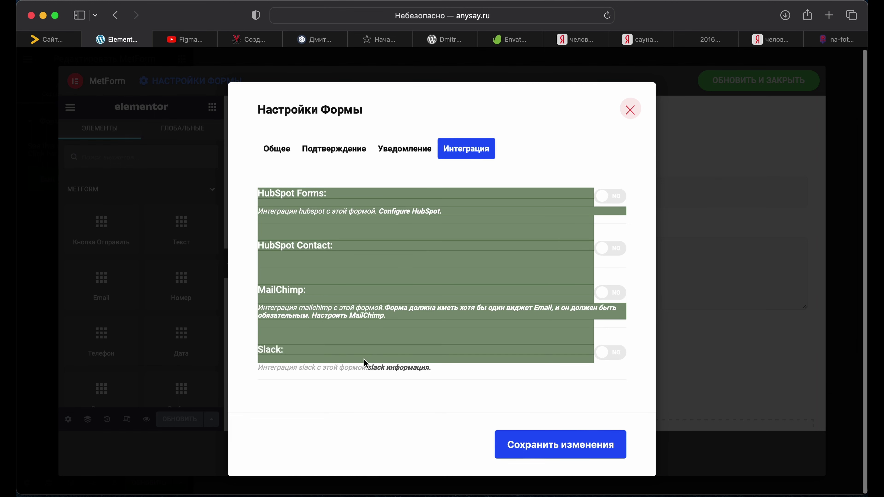
{"action": "left_click", "coordinate": [365, 363]}
{"action": "left_click_drag", "start_coordinate": [436, 375], "coordinate": [223, 184]}
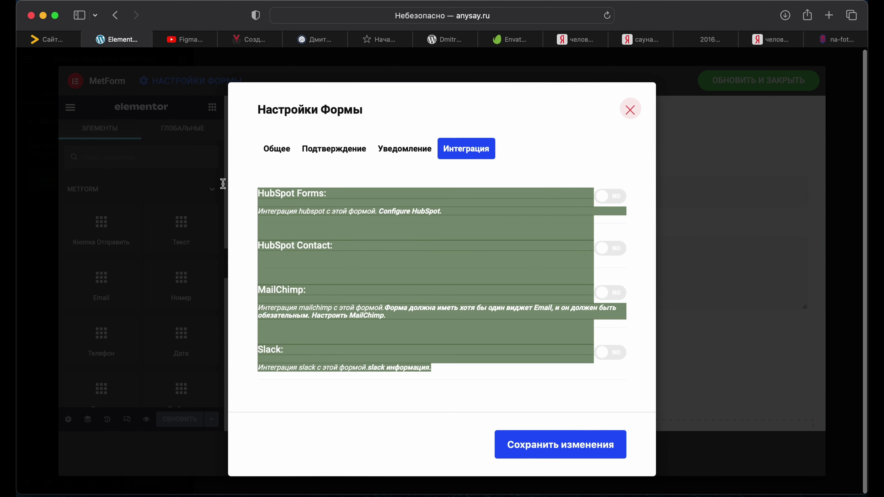
{"action": "left_click", "coordinate": [255, 191]}
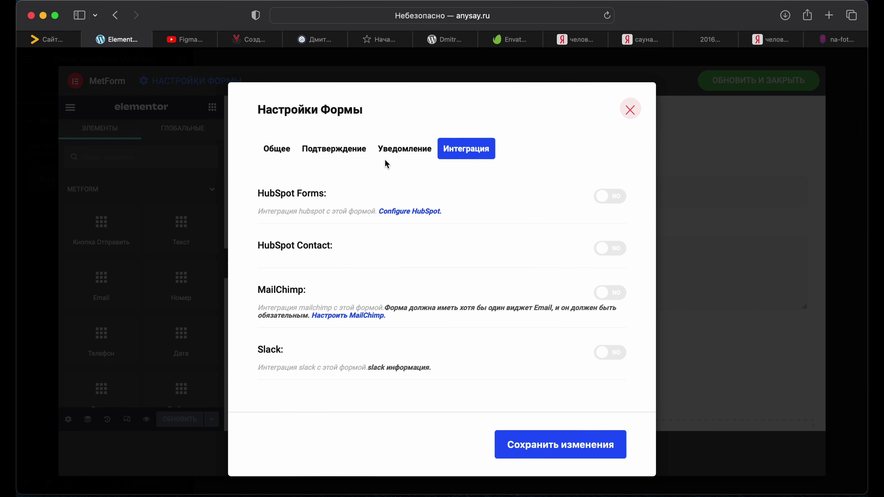
{"action": "left_click", "coordinate": [400, 150]}
{"action": "left_click", "coordinate": [334, 150]}
{"action": "left_click", "coordinate": [275, 150]}
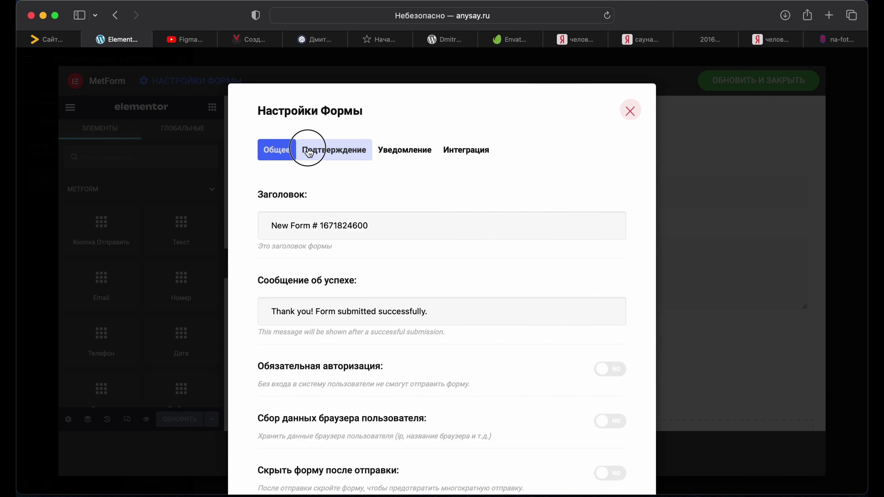
{"action": "left_click", "coordinate": [310, 151]}
{"action": "left_click", "coordinate": [400, 154]}
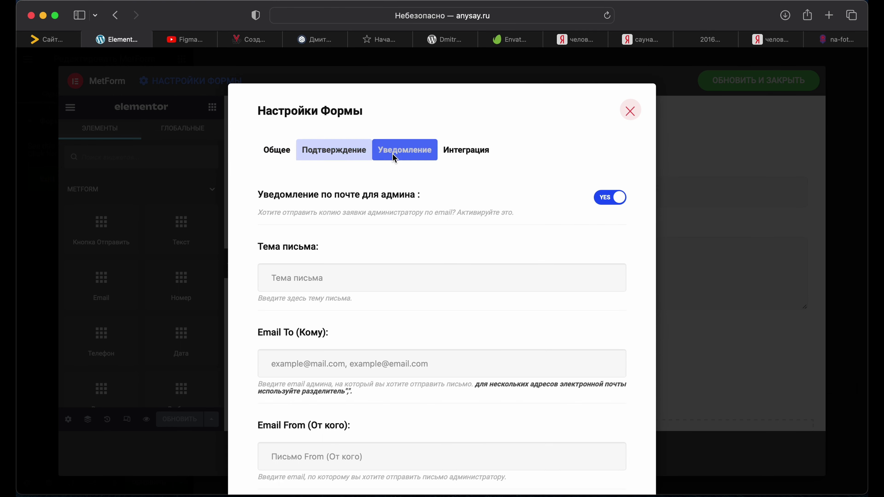
{"action": "left_click", "coordinate": [470, 156]}
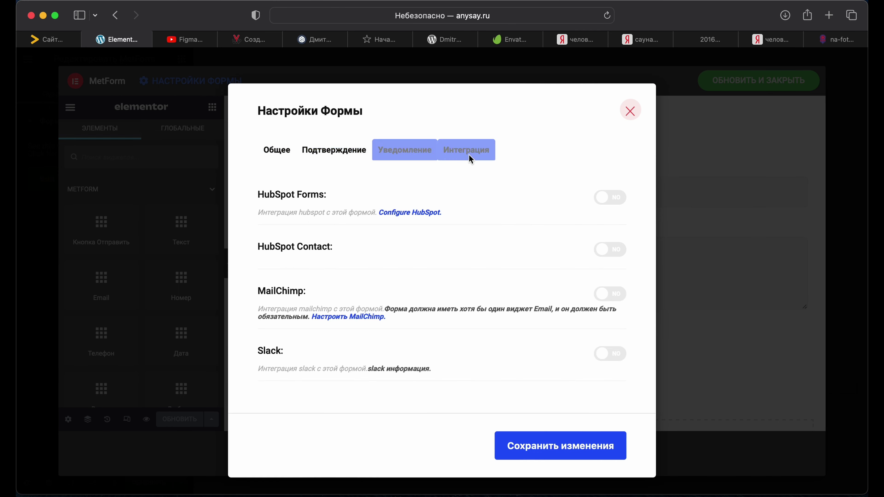
{"action": "left_click", "coordinate": [631, 111]}
Close the form editor and preview the page, briefly checking the hosting sites list
{"action": "left_click", "coordinate": [758, 81]}
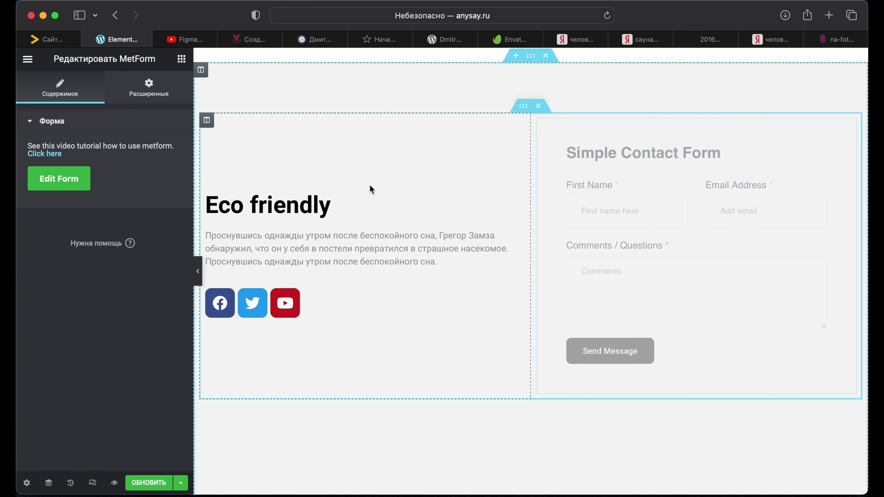
{"action": "left_click", "coordinate": [197, 271]}
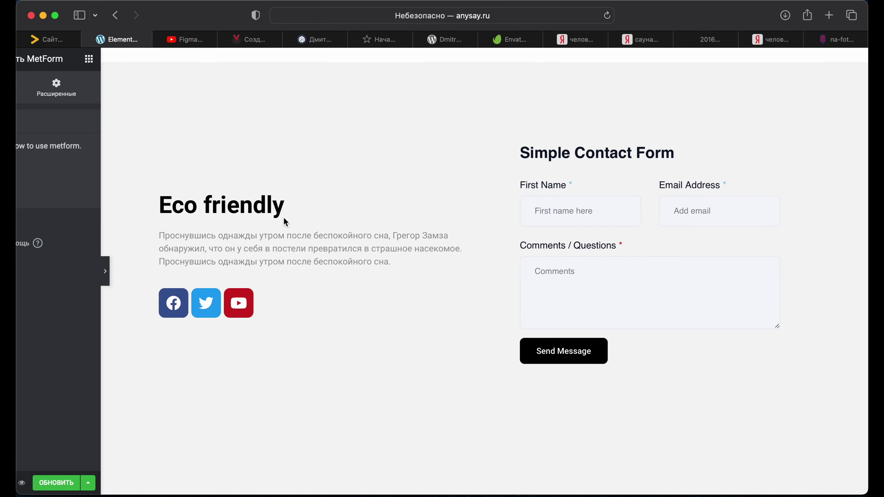
{"action": "scroll", "coordinate": [345, 150], "scroll_direction": "down", "scroll_amount": 3}
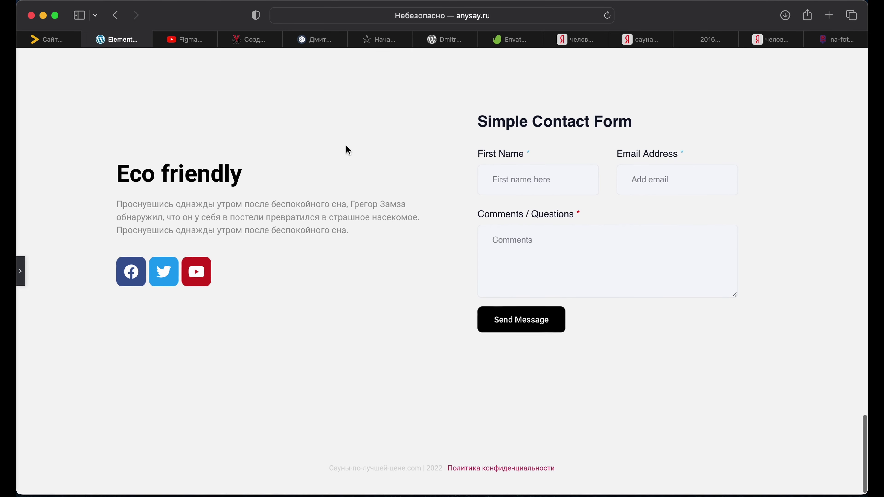
{"action": "left_click", "coordinate": [78, 42]}
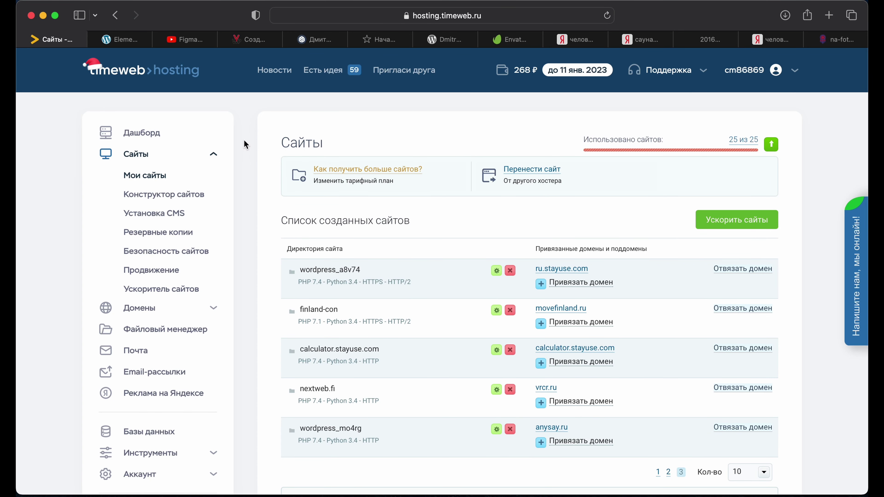
{"action": "scroll", "coordinate": [380, 195], "scroll_direction": "down", "scroll_amount": 2}
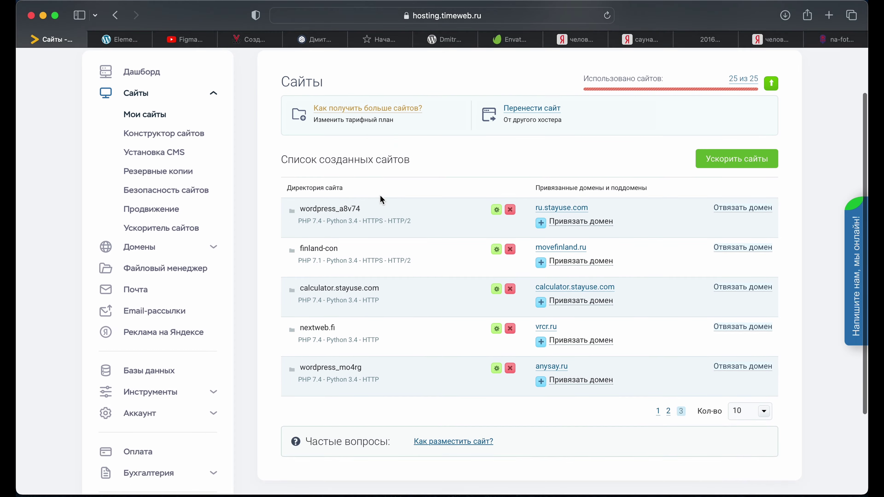
{"action": "scroll", "coordinate": [380, 198], "scroll_direction": "up", "scroll_amount": 2}
{"action": "left_click", "coordinate": [117, 39]}
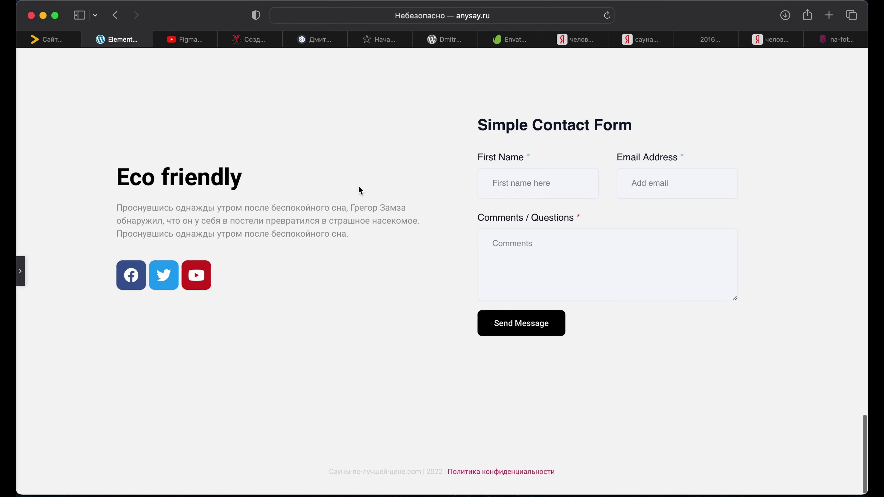
{"action": "scroll", "coordinate": [358, 189], "scroll_direction": "down", "scroll_amount": 1}
{"action": "scroll", "coordinate": [358, 190], "scroll_direction": "up", "scroll_amount": 15}
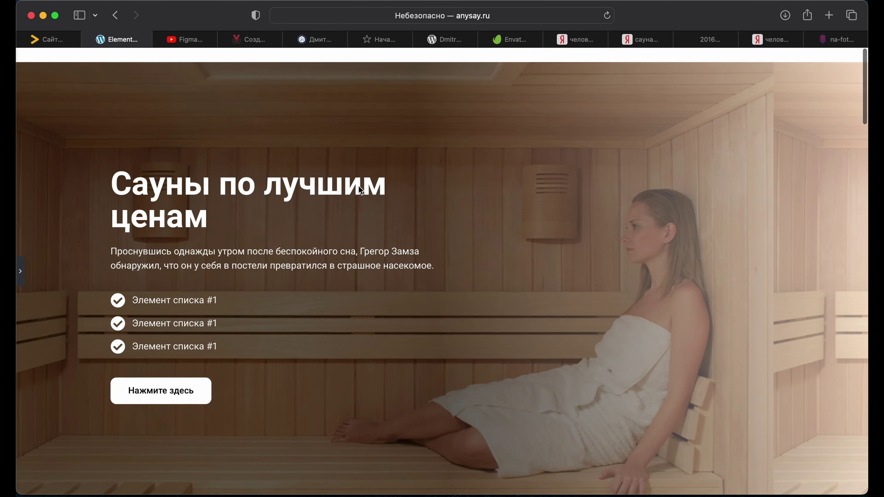
View the live sauna page via 'Просмотр страницы', then switch to the YouTube tab
{"action": "left_click", "coordinate": [20, 269]}
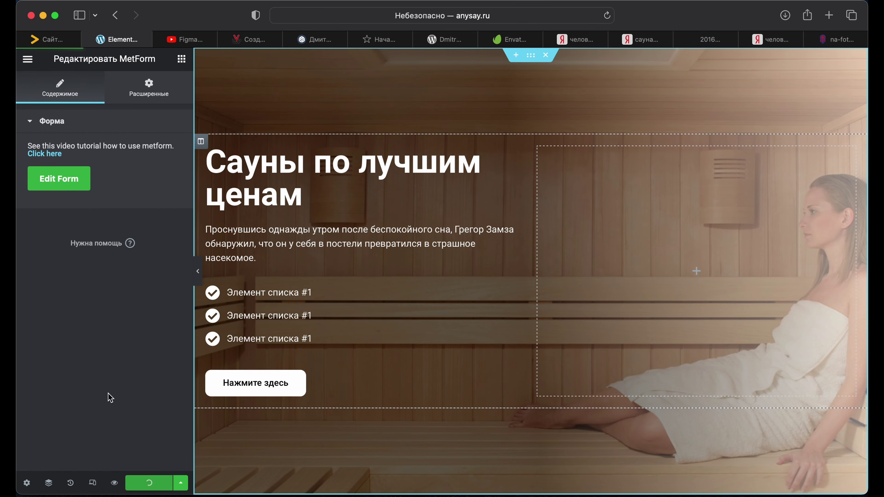
{"action": "left_click", "coordinate": [28, 60]}
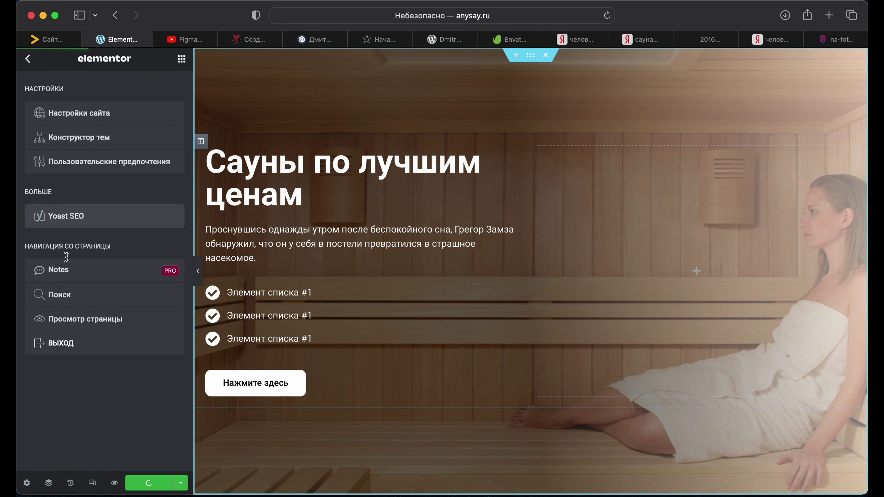
{"action": "left_click", "coordinate": [77, 319]}
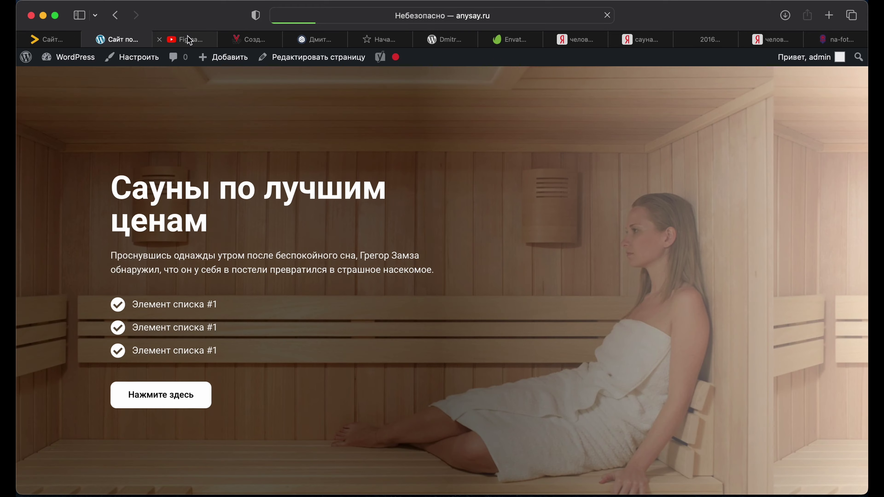
{"action": "left_click", "coordinate": [189, 40]}
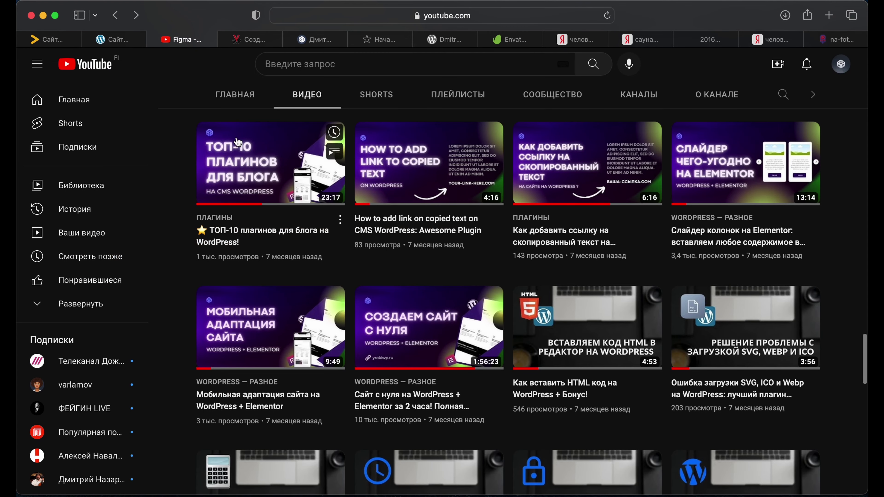
Scroll through the channel's WordPress and Elementor tutorial videos, then go back to the sauna page
{"action": "scroll", "coordinate": [296, 275], "scroll_direction": "down", "scroll_amount": 2}
{"action": "scroll", "coordinate": [297, 275], "scroll_direction": "up", "scroll_amount": 9}
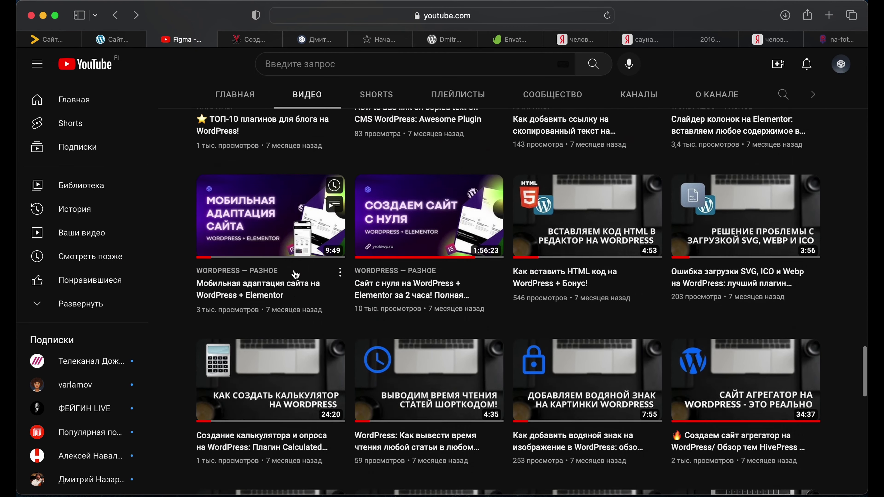
{"action": "scroll", "coordinate": [296, 275], "scroll_direction": "up", "scroll_amount": 5}
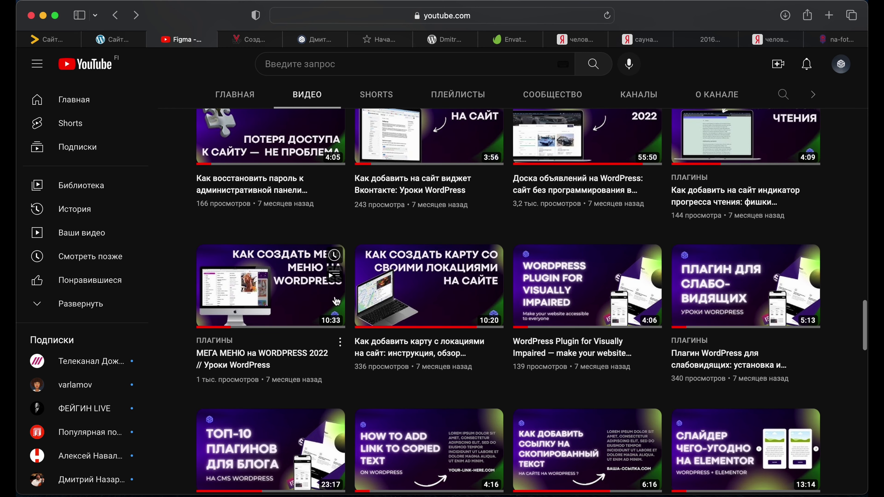
{"action": "scroll", "coordinate": [452, 302], "scroll_direction": "up", "scroll_amount": 5}
{"action": "scroll", "coordinate": [452, 302], "scroll_direction": "up", "scroll_amount": 15}
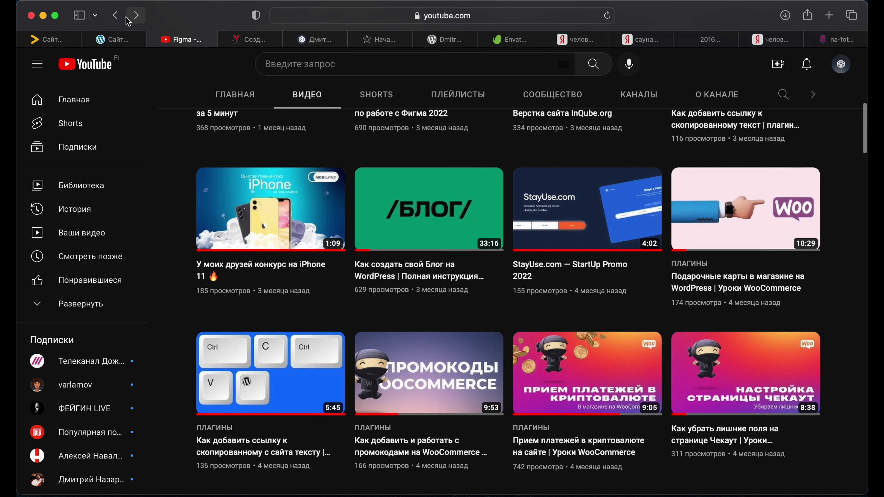
{"action": "left_click", "coordinate": [116, 39]}
Open Elementor Header & Footer Builder settings from Installed Plugins and skip its onboarding questions
{"action": "left_click", "coordinate": [26, 57]}
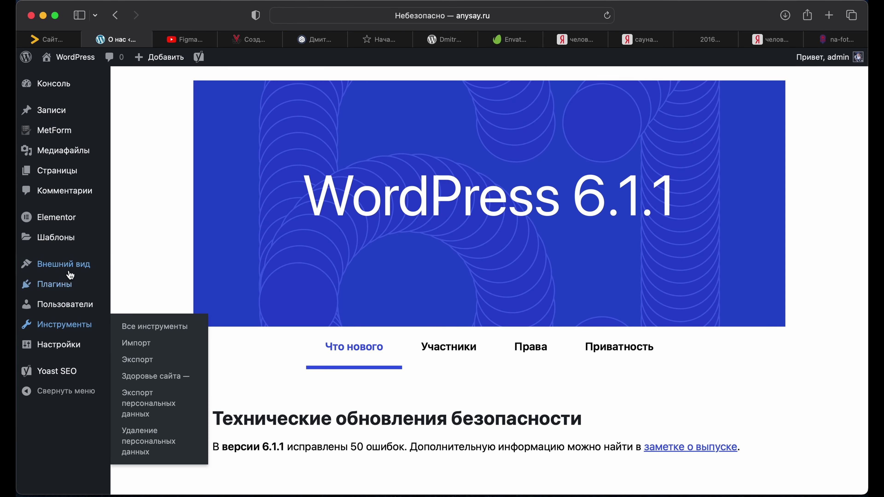
{"action": "left_click", "coordinate": [68, 283]}
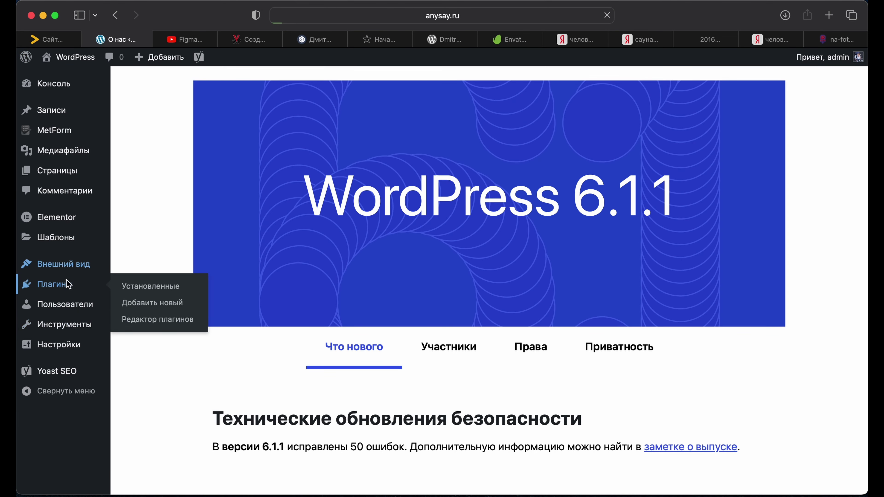
{"action": "scroll", "coordinate": [202, 311], "scroll_direction": "down", "scroll_amount": 2}
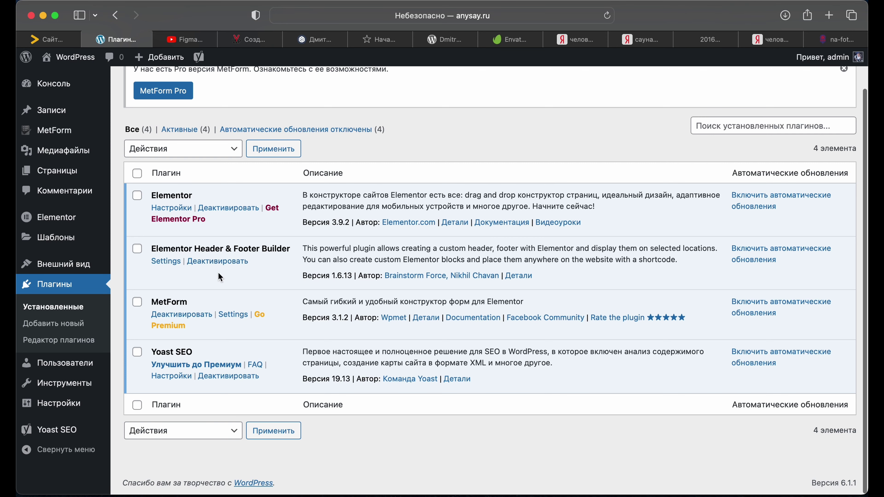
{"action": "left_click", "coordinate": [166, 263]}
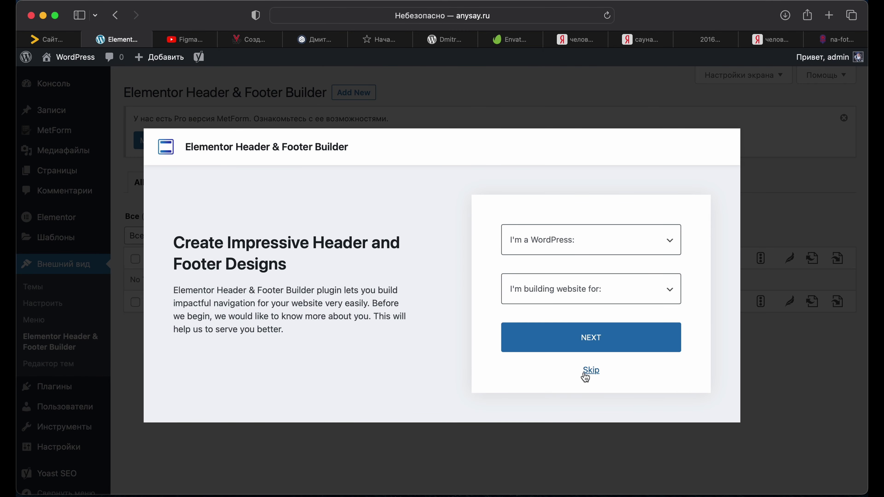
{"action": "left_click", "coordinate": [588, 372]}
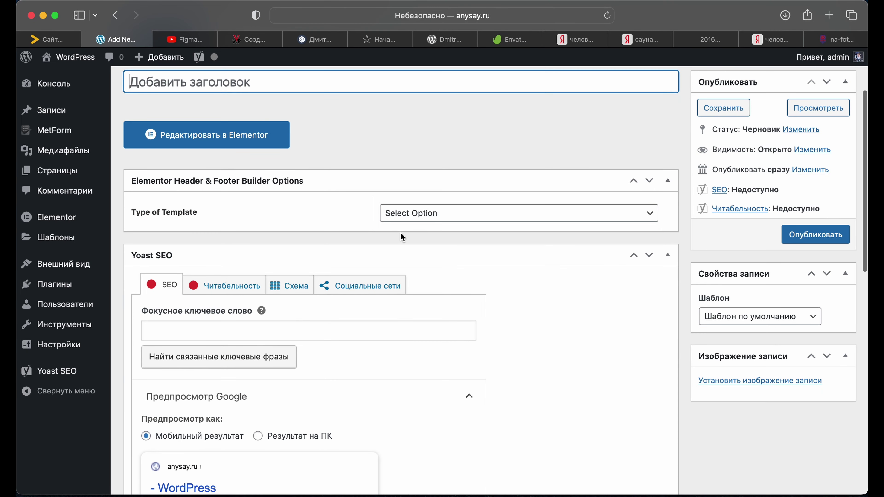
Set the template type to Header, Display On Entire Website, User Roles All
{"action": "left_click", "coordinate": [429, 213]}
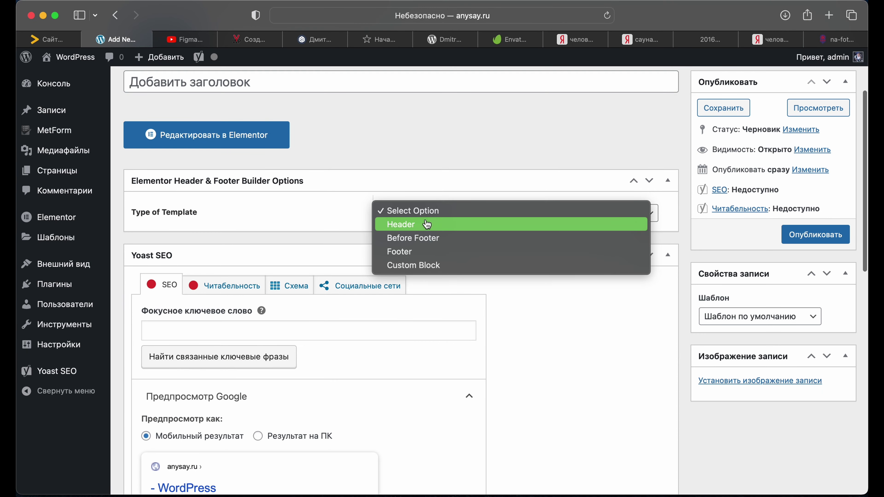
{"action": "left_click", "coordinate": [429, 225]}
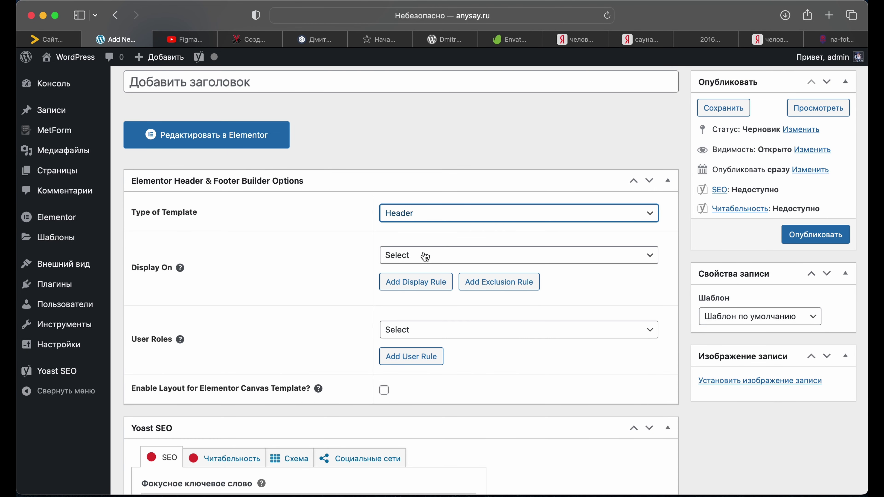
{"action": "left_click", "coordinate": [425, 257]}
{"action": "left_click", "coordinate": [430, 279]}
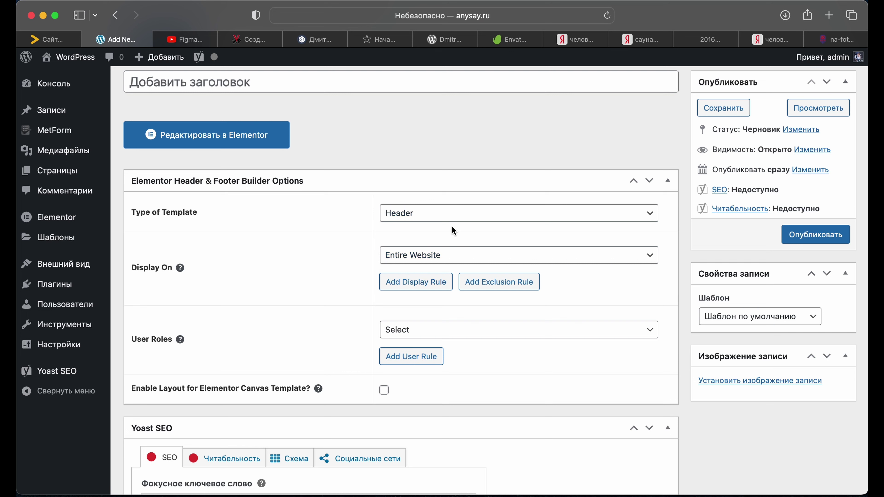
{"action": "left_click", "coordinate": [396, 330]}
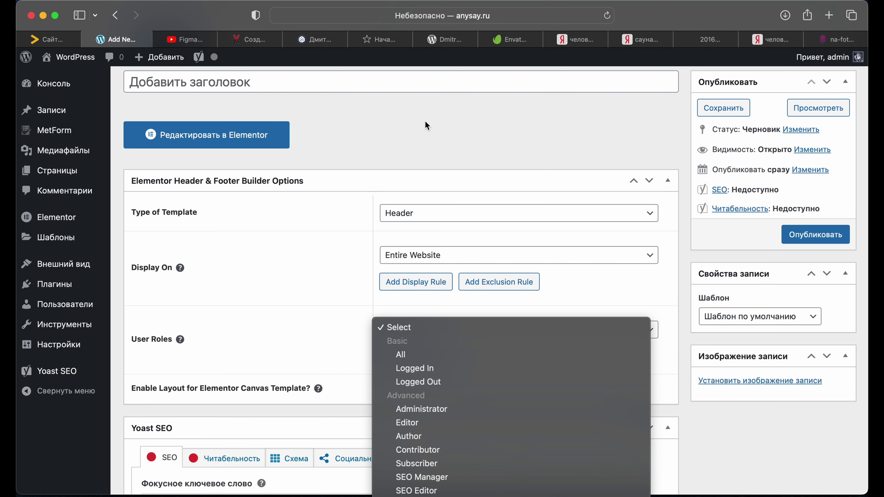
{"action": "left_click", "coordinate": [400, 356]}
Enable the Elementor Canvas option and set the page template to Холст Elementor
{"action": "scroll", "coordinate": [368, 369], "scroll_direction": "down", "scroll_amount": 2}
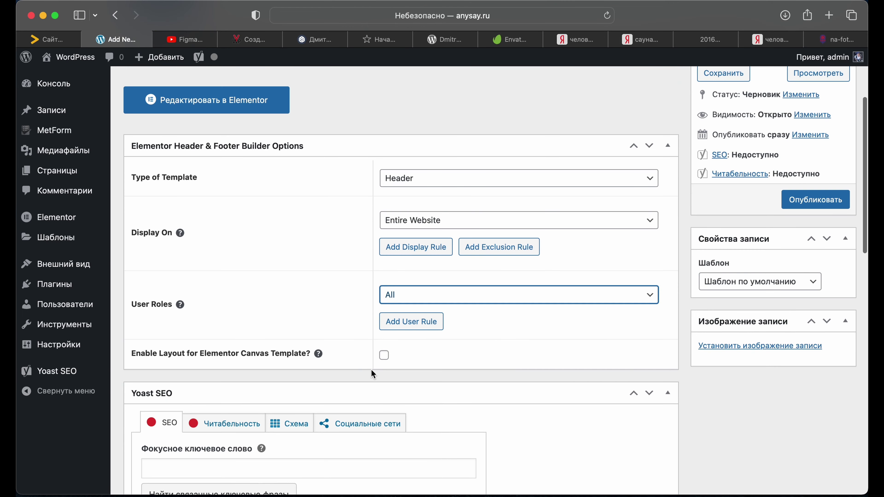
{"action": "left_click", "coordinate": [384, 356]}
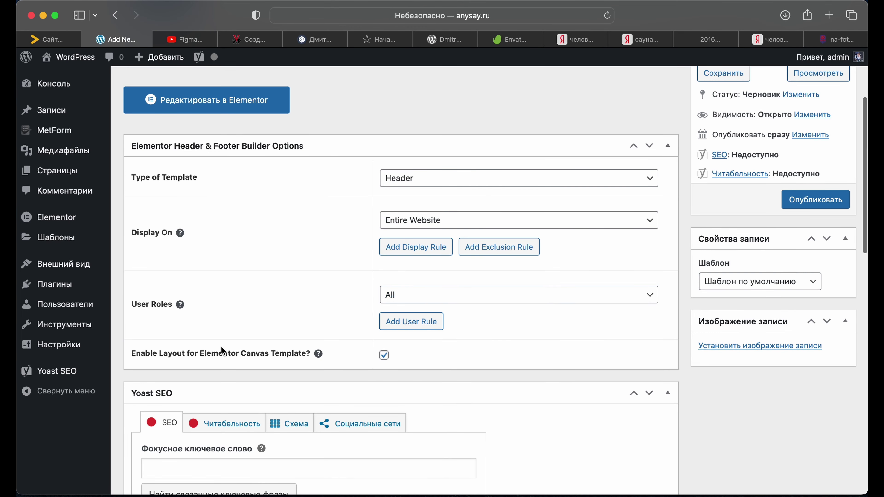
{"action": "left_click_drag", "start_coordinate": [195, 352], "coordinate": [311, 357]}
{"action": "left_click", "coordinate": [347, 358]}
{"action": "scroll", "coordinate": [551, 301], "scroll_direction": "up", "scroll_amount": 3}
{"action": "left_click", "coordinate": [752, 346]}
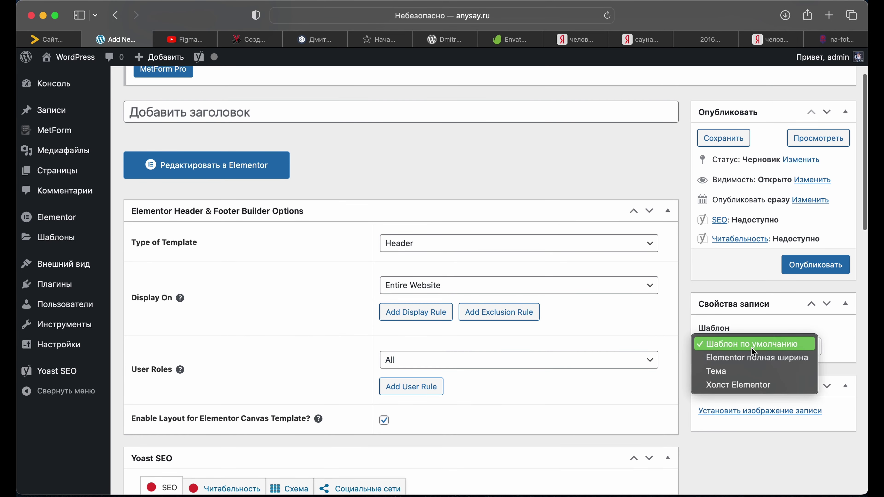
{"action": "left_click", "coordinate": [740, 384]}
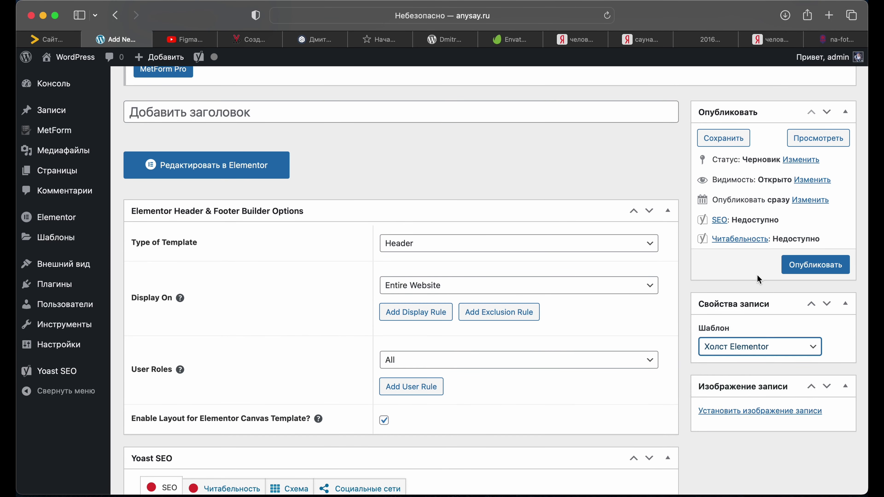
Title the template 'Основное меню' and publish it
{"action": "scroll", "coordinate": [759, 280], "scroll_direction": "up", "scroll_amount": 1}
{"action": "scroll", "coordinate": [759, 280], "scroll_direction": "up", "scroll_amount": 2}
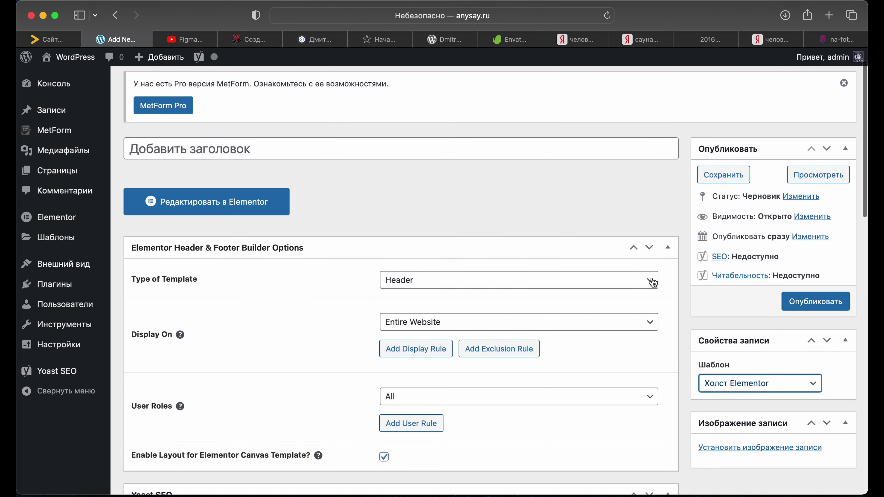
{"action": "left_click", "coordinate": [519, 152]}
{"action": "type", "text": "Основ"}
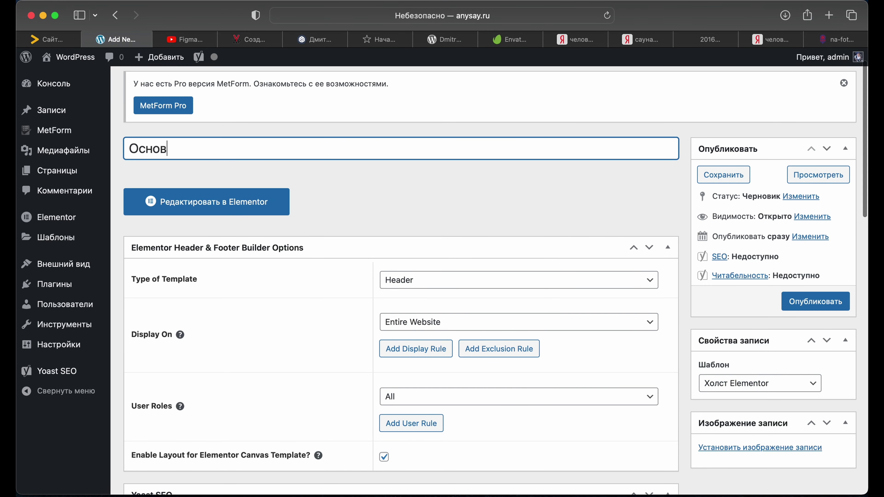
{"action": "type", "text": "ное меню"}
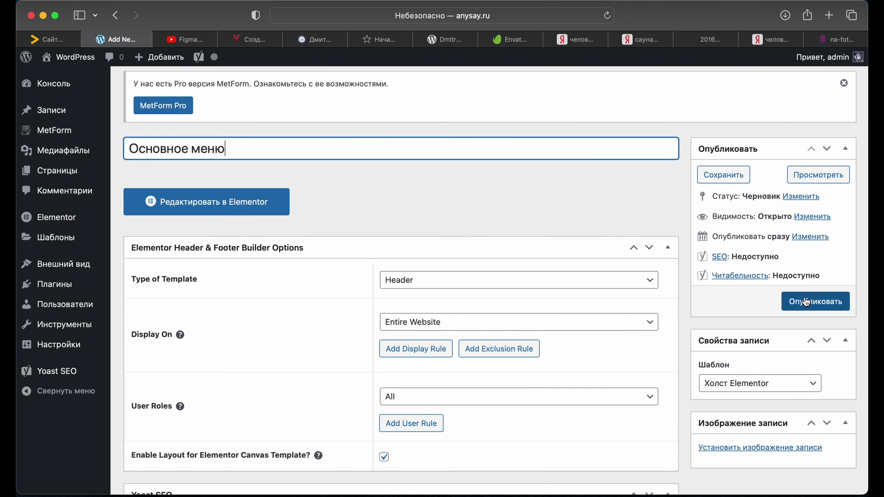
{"action": "left_click", "coordinate": [815, 301]}
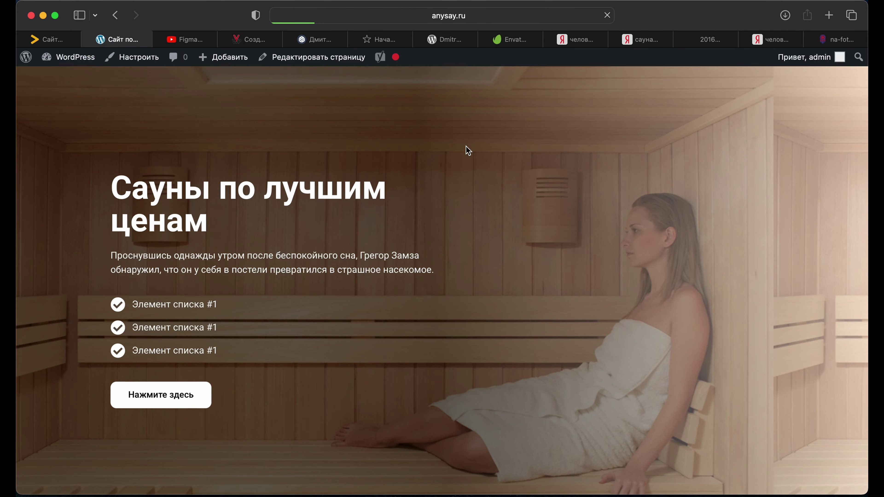
Navigate back into the WordPress admin, passing through the front page editor and About WordPress
{"action": "mouse_move", "coordinate": [411, 70]}
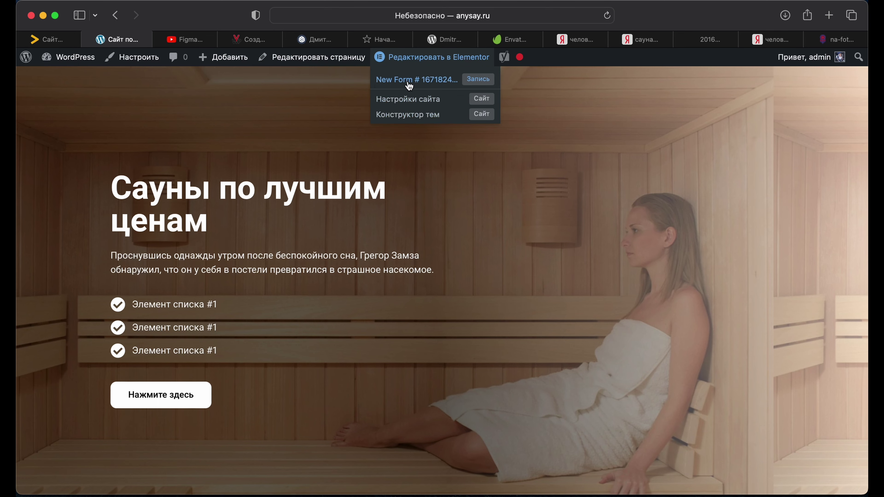
{"action": "scroll", "coordinate": [405, 258], "scroll_direction": "down", "scroll_amount": 20}
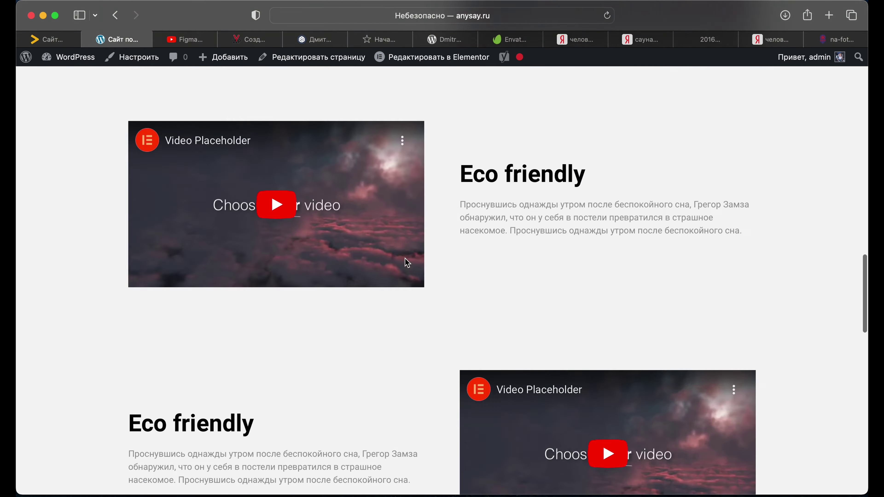
{"action": "scroll", "coordinate": [407, 262], "scroll_direction": "up", "scroll_amount": 20}
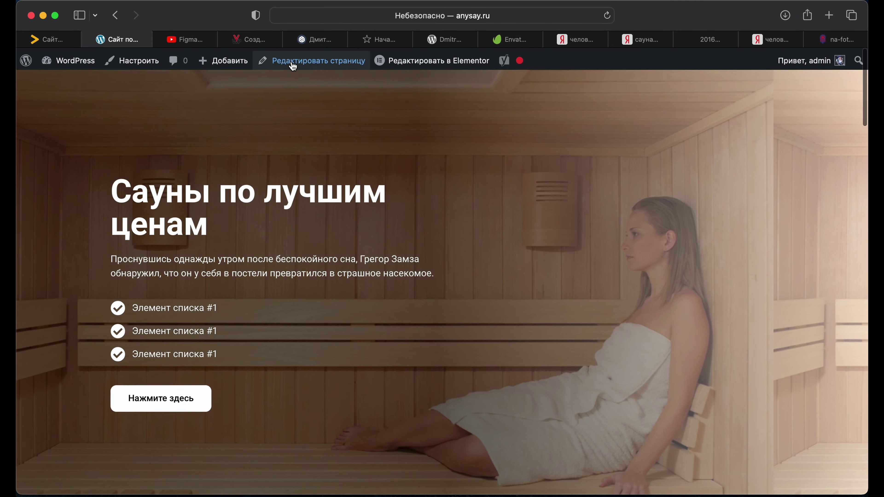
{"action": "left_click", "coordinate": [293, 63]}
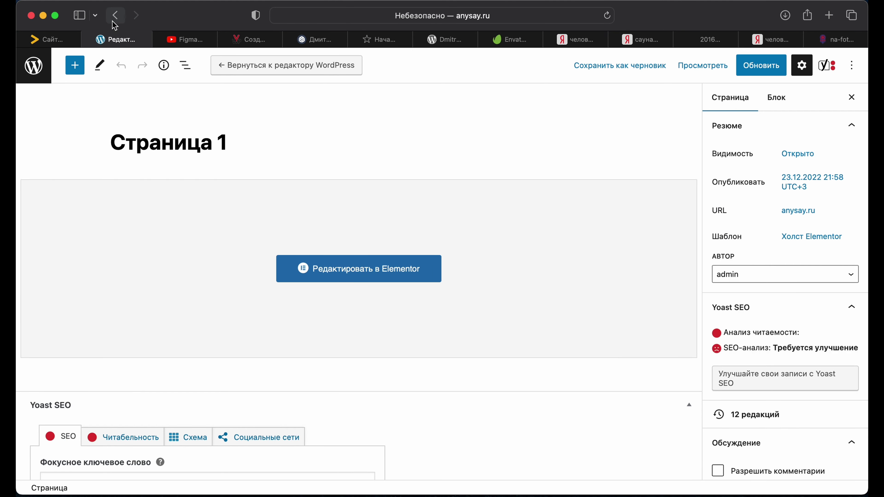
{"action": "left_click", "coordinate": [115, 17]}
{"action": "left_click", "coordinate": [115, 18]}
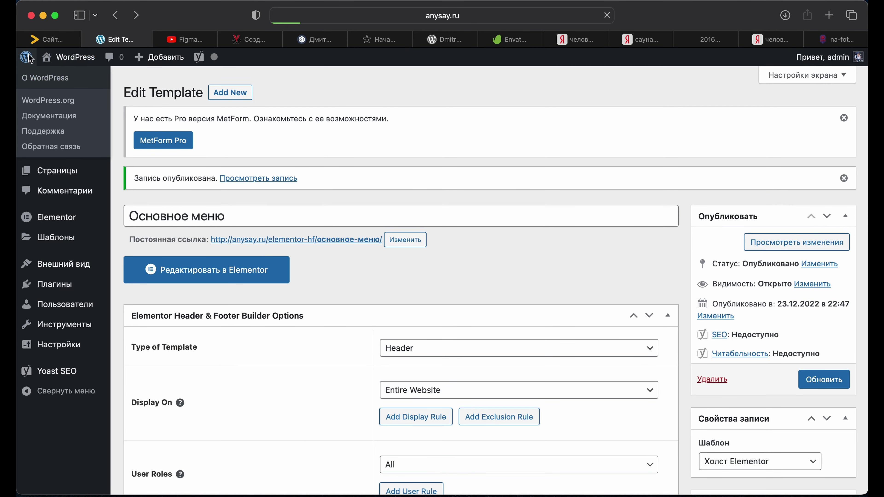
{"action": "left_click", "coordinate": [31, 61]}
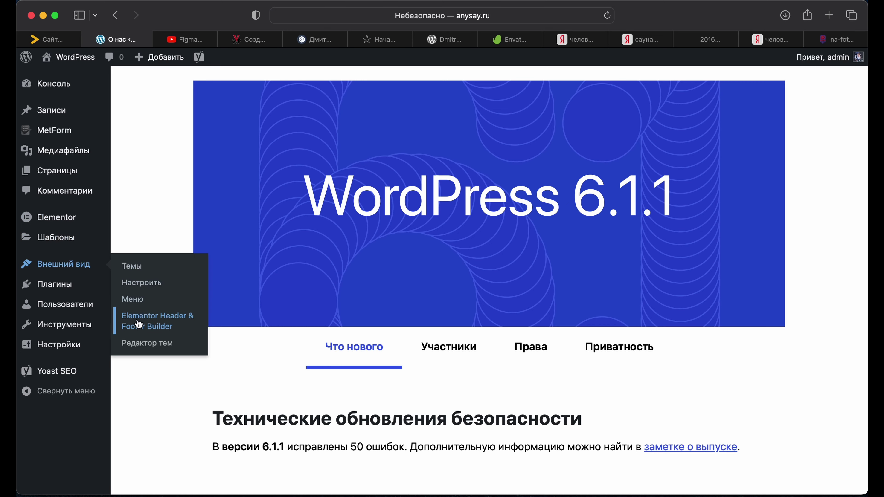
Open the Основное меню template from the Header & Footer Builder list in Elementor
{"action": "left_click", "coordinate": [163, 323]}
{"action": "mouse_move", "coordinate": [205, 283]}
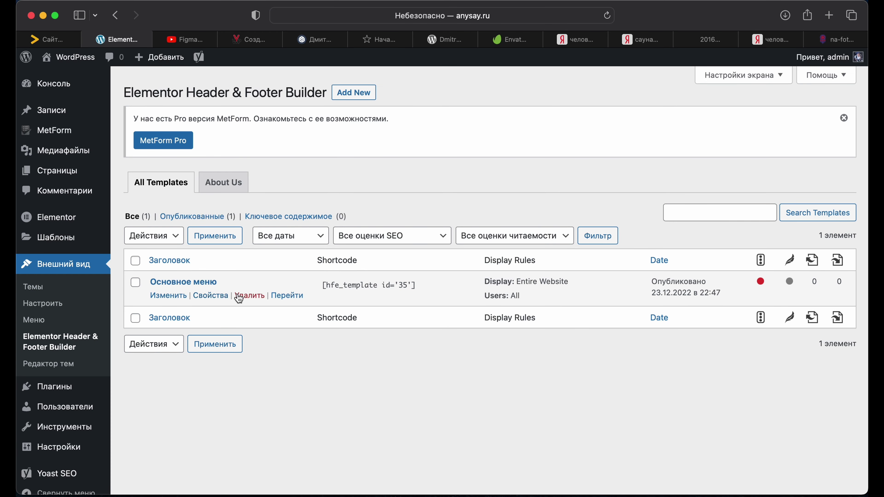
{"action": "left_click", "coordinate": [181, 296]}
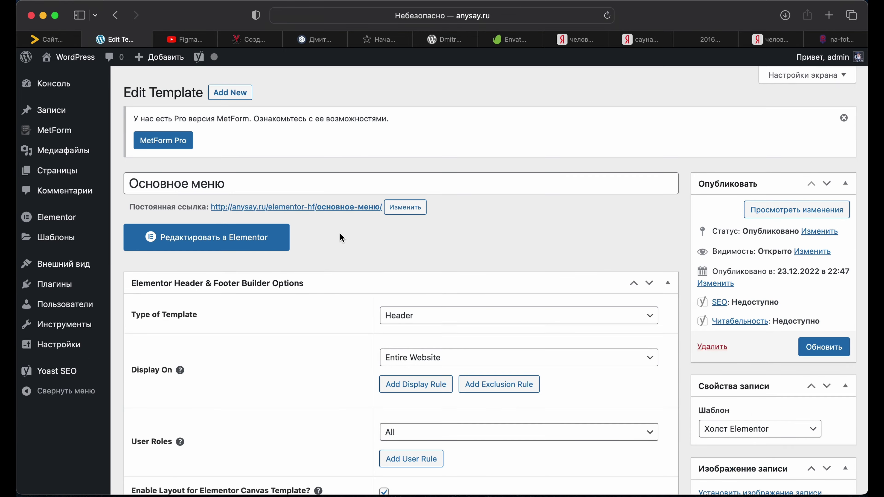
{"action": "scroll", "coordinate": [341, 237], "scroll_direction": "down", "scroll_amount": 5}
{"action": "scroll", "coordinate": [607, 200], "scroll_direction": "up", "scroll_amount": 5}
{"action": "left_click", "coordinate": [197, 242]}
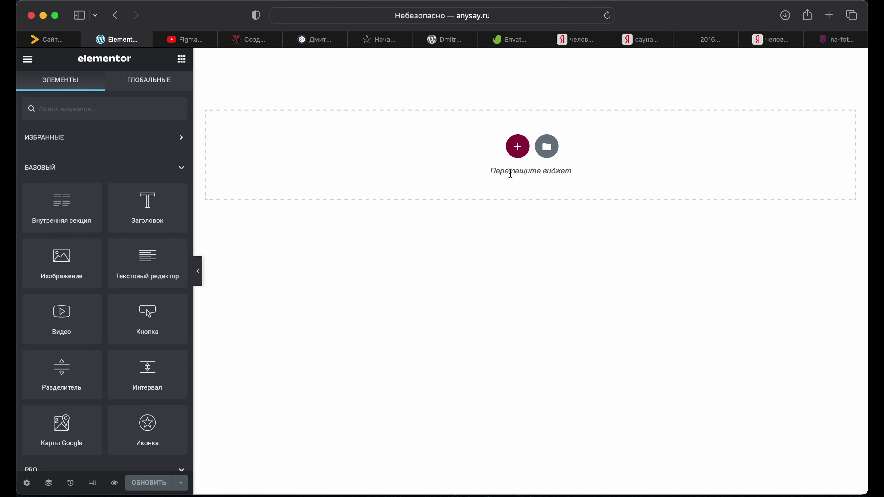
Add a one-column section to the top of the header template
{"action": "left_click", "coordinate": [517, 147]}
{"action": "left_click", "coordinate": [380, 183]}
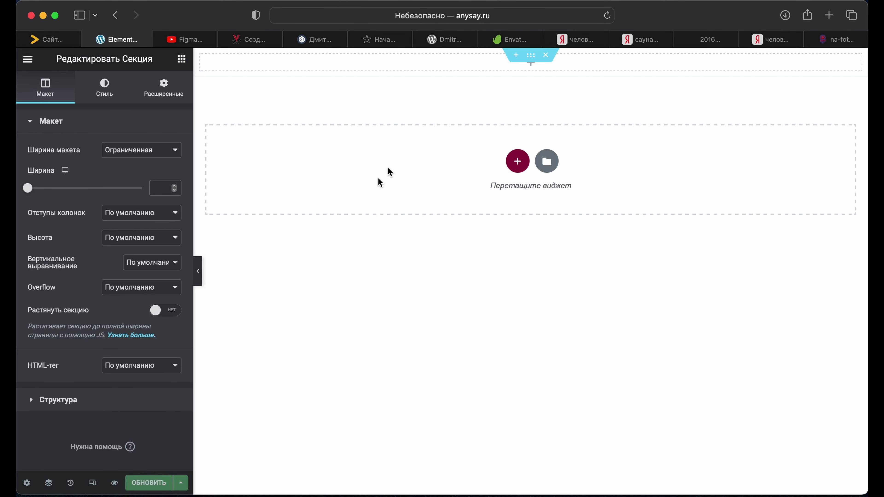
{"action": "left_click", "coordinate": [470, 63]}
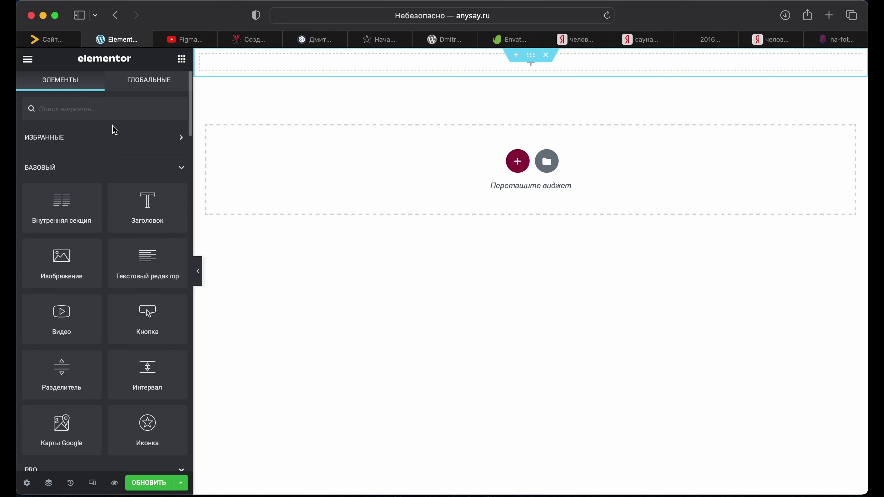
{"action": "type", "text": "ме"}
{"action": "key", "text": "BackSpace"}
{"action": "key", "text": "BackSpace"}
{"action": "key", "text": "BackSpace"}
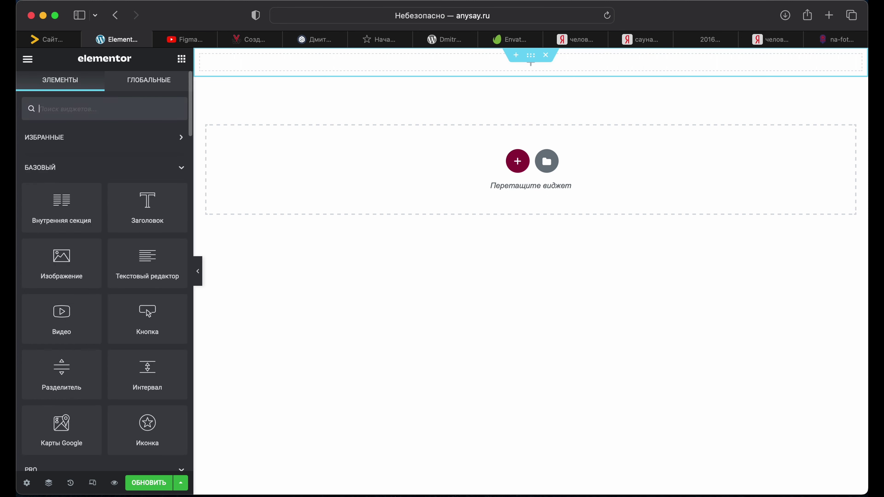
Search the widgets for 'men' and drag Navigation Menu into the new section
{"action": "scroll", "coordinate": [116, 332], "scroll_direction": "down", "scroll_amount": 5}
{"action": "scroll", "coordinate": [116, 335], "scroll_direction": "up", "scroll_amount": 5}
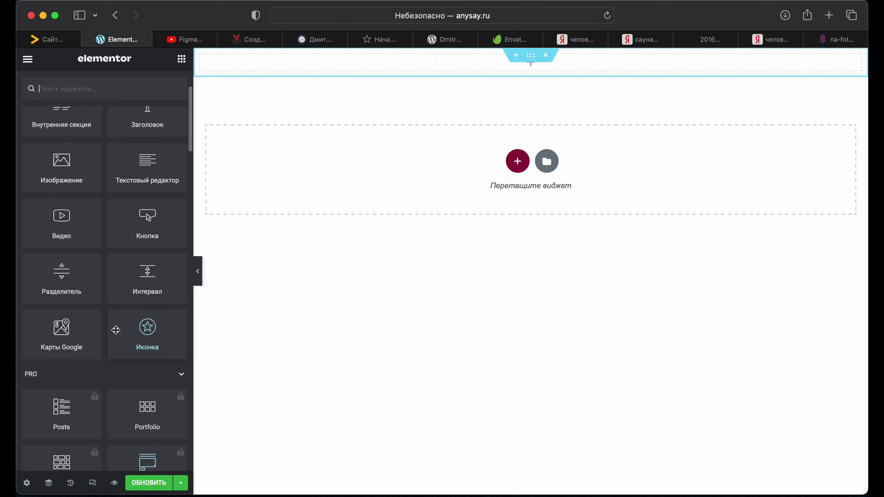
{"action": "type", "text": "hea"}
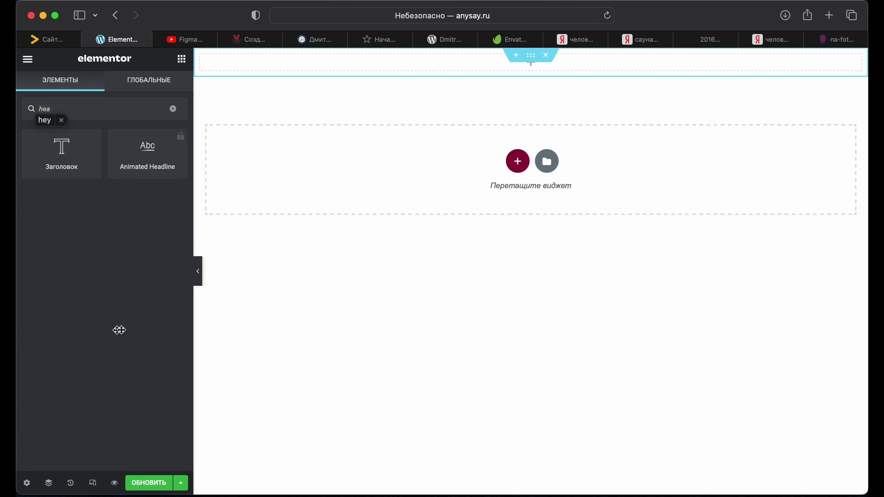
{"action": "key", "text": "BackSpace"}
{"action": "key", "text": "BackSpace"}
{"action": "key", "text": "BackSpace"}
{"action": "scroll", "coordinate": [168, 270], "scroll_direction": "down", "scroll_amount": 10}
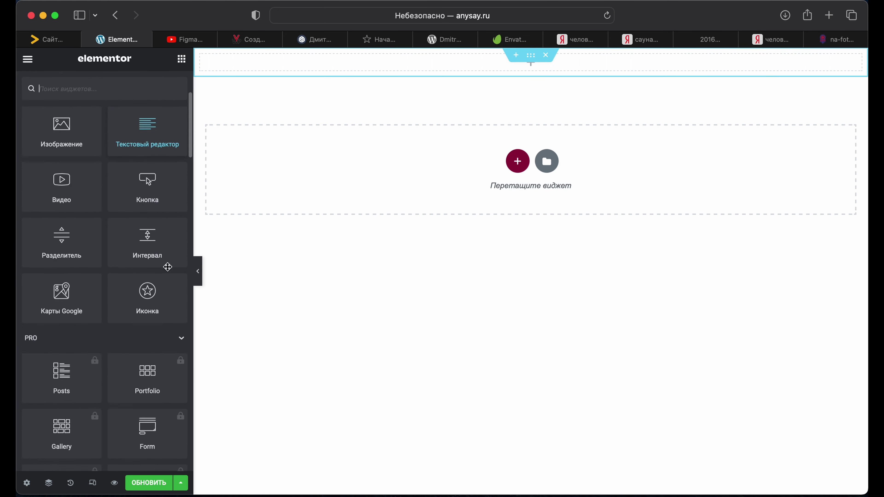
{"action": "scroll", "coordinate": [169, 271], "scroll_direction": "up", "scroll_amount": 9}
{"action": "scroll", "coordinate": [169, 271], "scroll_direction": "up", "scroll_amount": 1}
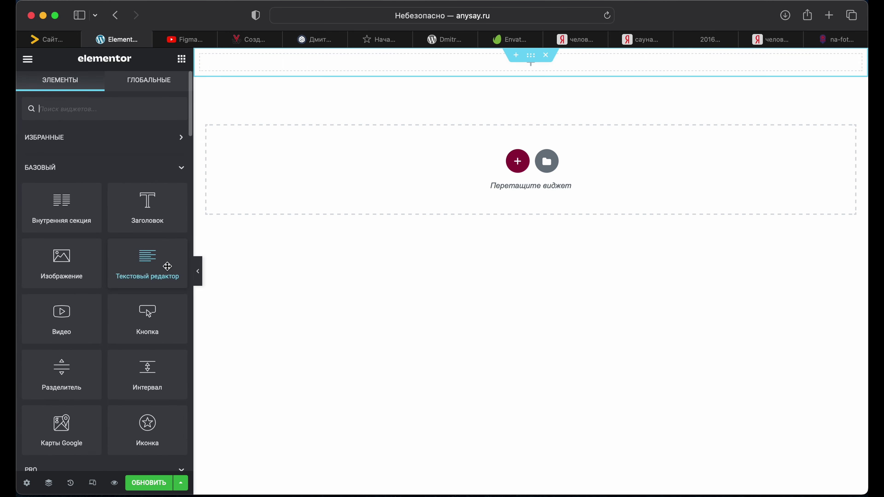
{"action": "type", "text": "меню"}
{"action": "key", "text": "BackSpace"}
{"action": "key", "text": "BackSpace"}
{"action": "key", "text": "BackSpace"}
{"action": "key", "text": "BackSpace"}
{"action": "type", "text": "men"}
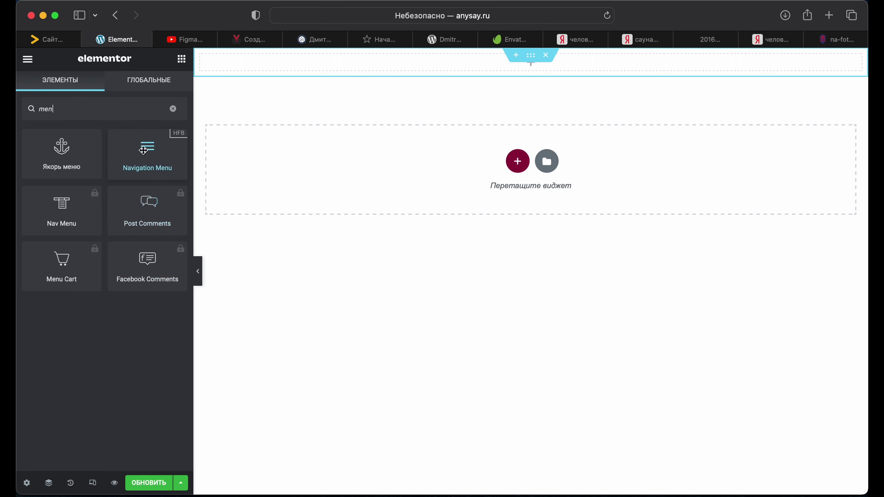
{"action": "left_click_drag", "start_coordinate": [142, 152], "coordinate": [443, 60]}
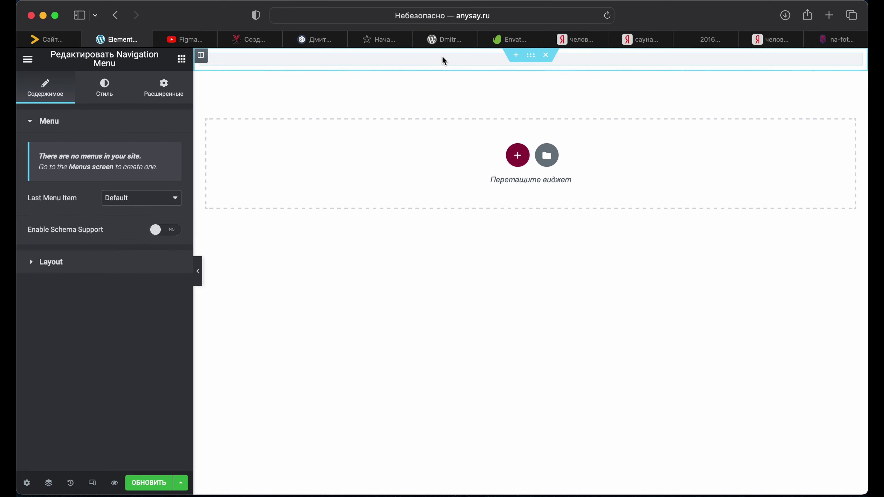
Review the Navigation Menu widget's style settings and preview the live page
{"action": "left_click", "coordinate": [105, 87]}
{"action": "left_click", "coordinate": [36, 93]}
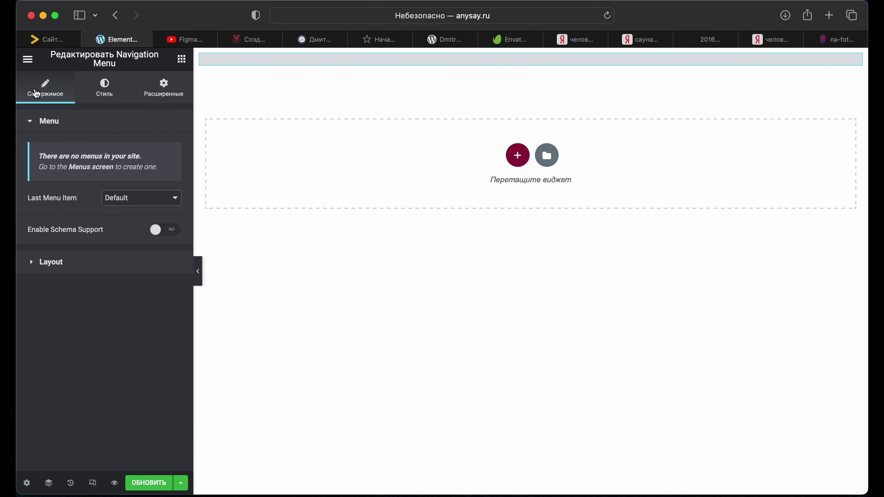
{"action": "left_click", "coordinate": [106, 97]}
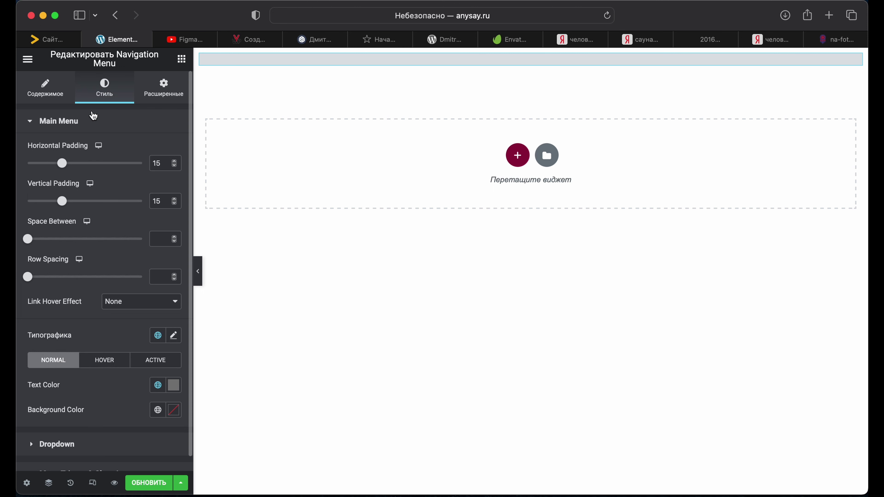
{"action": "mouse_move", "coordinate": [272, 67]}
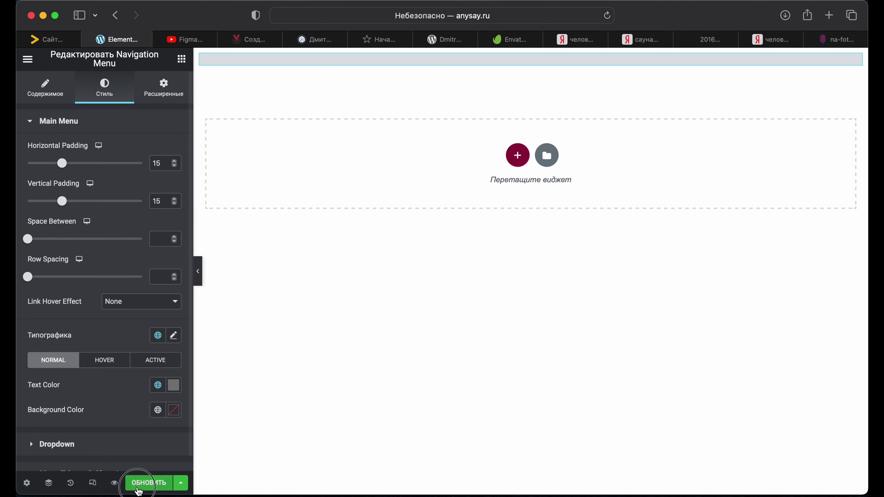
{"action": "left_click", "coordinate": [27, 59]}
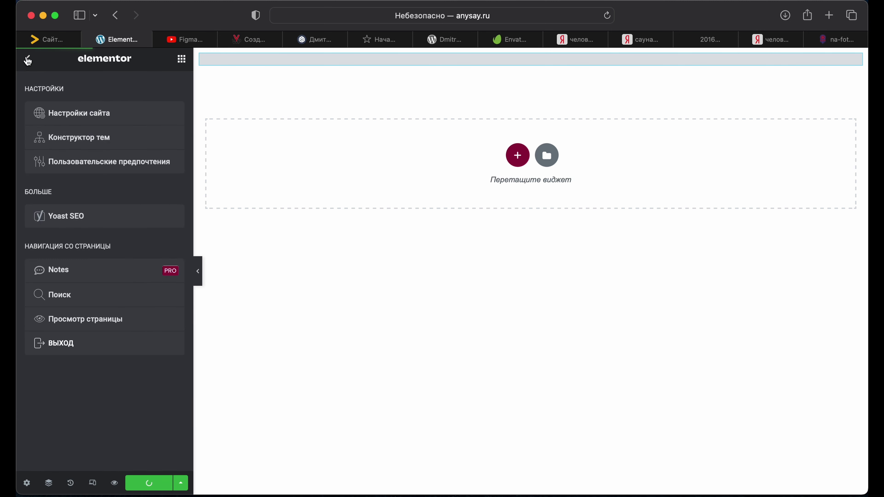
{"action": "left_click", "coordinate": [89, 319]}
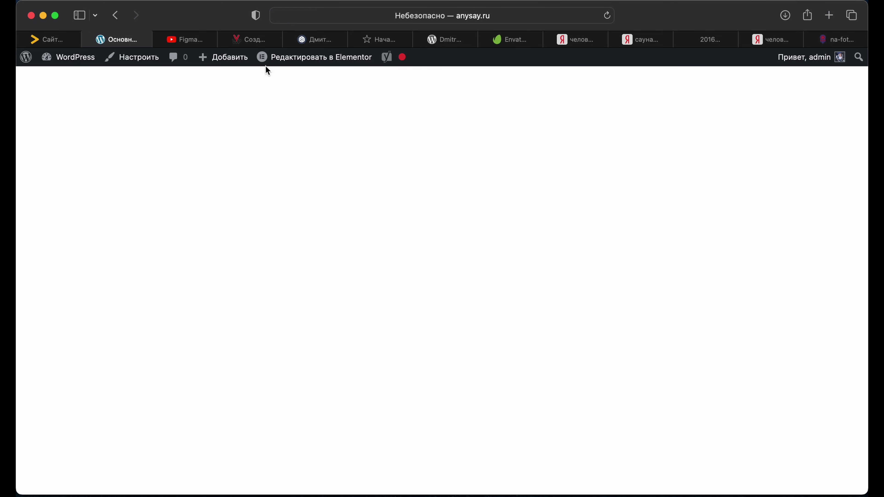
{"action": "left_click", "coordinate": [294, 62]}
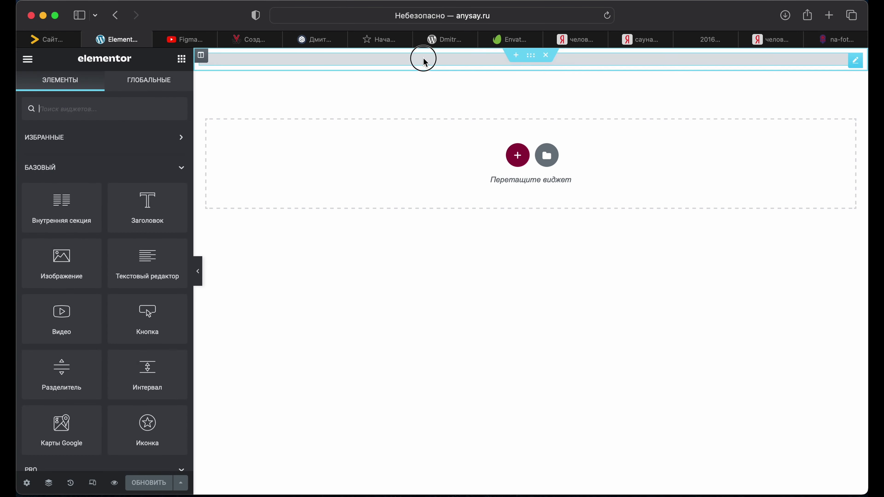
Keep the widget's last menu item as Default and collapse its Main Menu style section
{"action": "left_click", "coordinate": [423, 57]}
{"action": "left_click", "coordinate": [118, 199]}
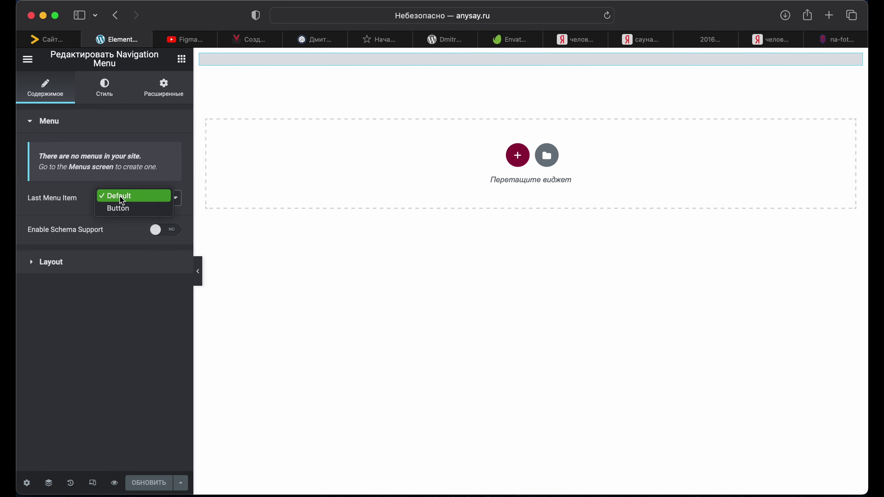
{"action": "left_click", "coordinate": [55, 203]}
{"action": "left_click", "coordinate": [97, 94]}
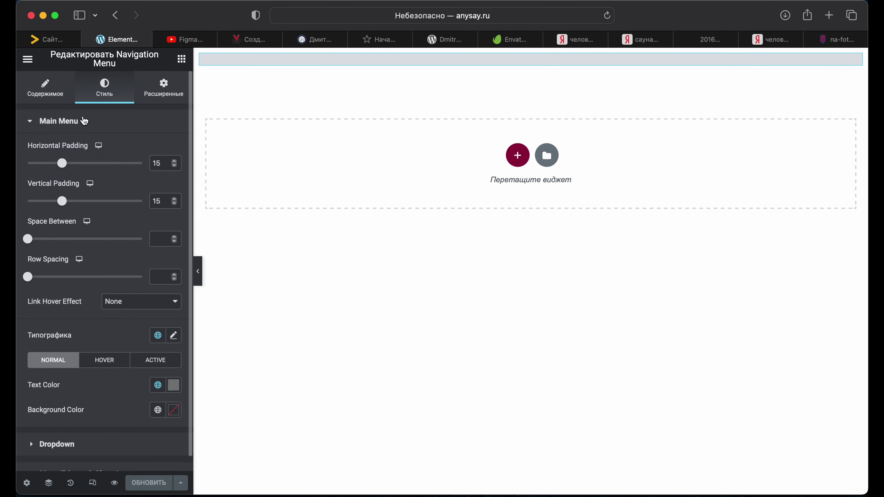
{"action": "left_click", "coordinate": [82, 123]}
{"action": "left_click", "coordinate": [50, 82]}
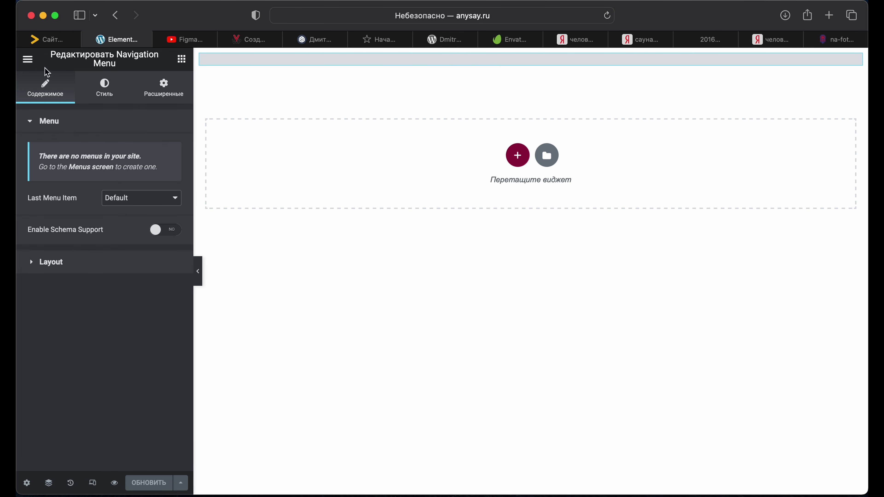
Exit the Elementor editor via ВЫХОД in the main menu
{"action": "left_click", "coordinate": [28, 59]}
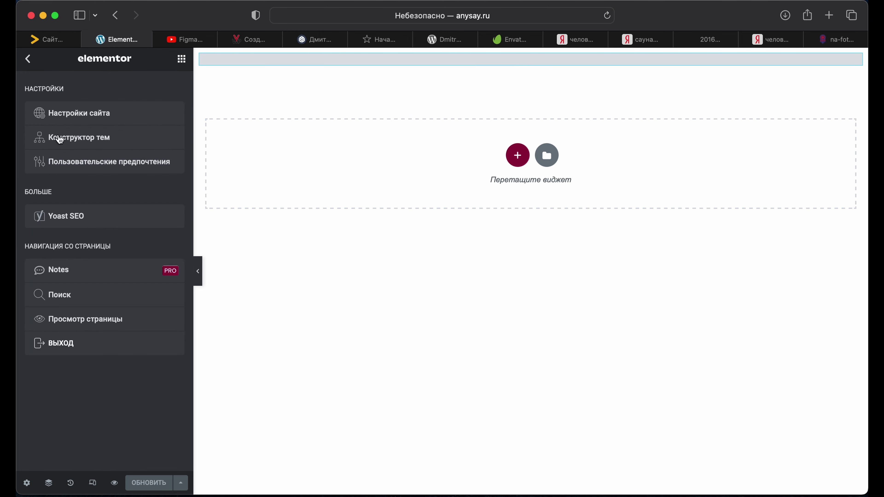
{"action": "left_click", "coordinate": [98, 349]}
{"action": "left_click", "coordinate": [496, 327]}
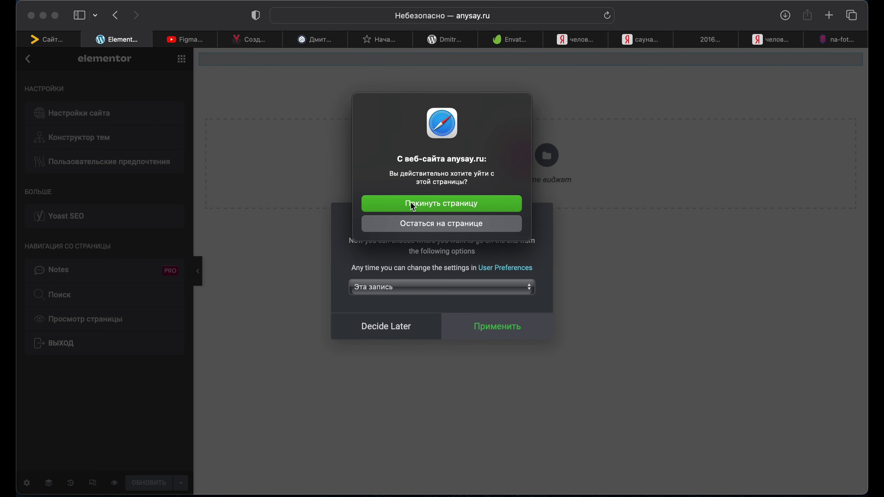
Confirm leaving, then create a new menu named 'Новое меню' under Внешний вид > Меню
{"action": "left_click", "coordinate": [413, 207]}
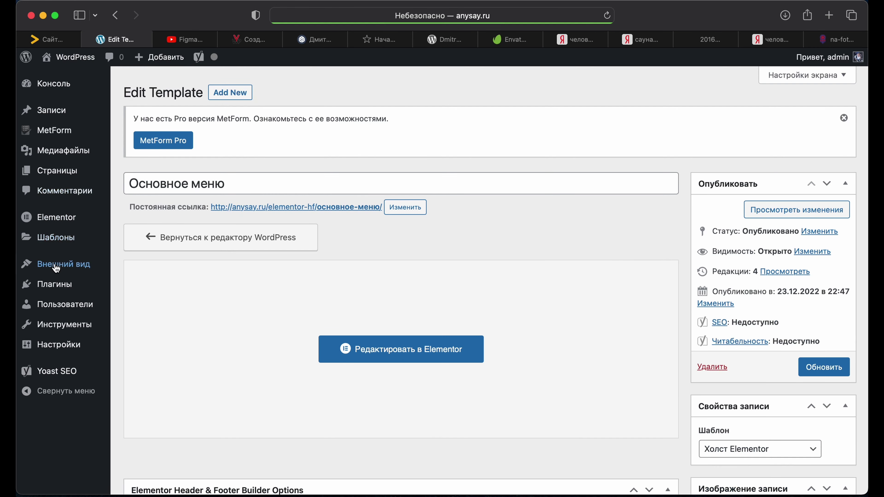
{"action": "mouse_move", "coordinate": [80, 265]}
{"action": "left_click", "coordinate": [135, 300]}
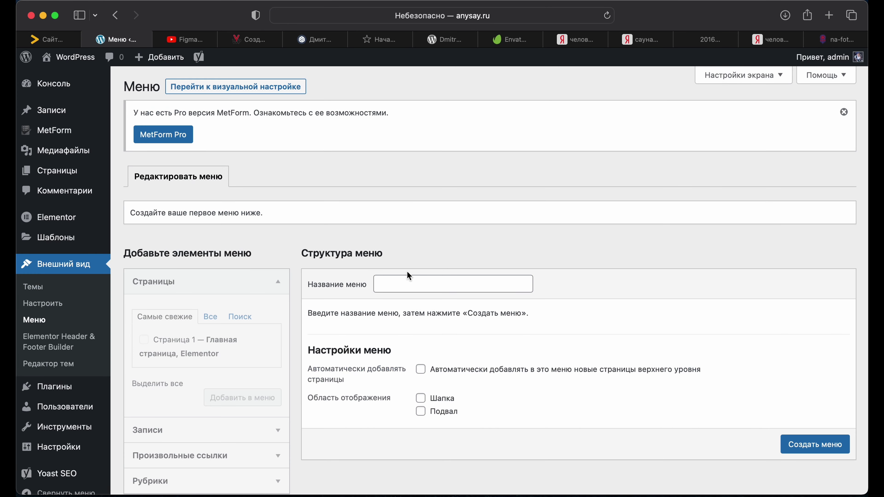
{"action": "left_click", "coordinate": [406, 281]}
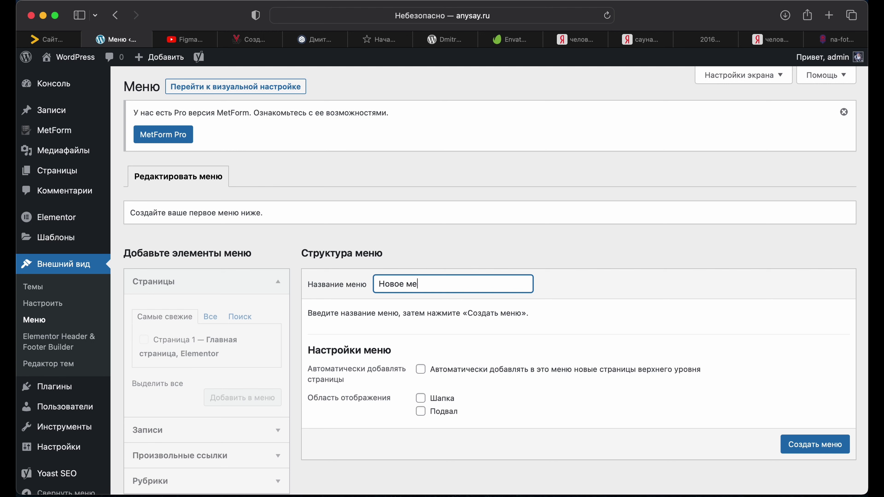
{"action": "left_click", "coordinate": [804, 445]}
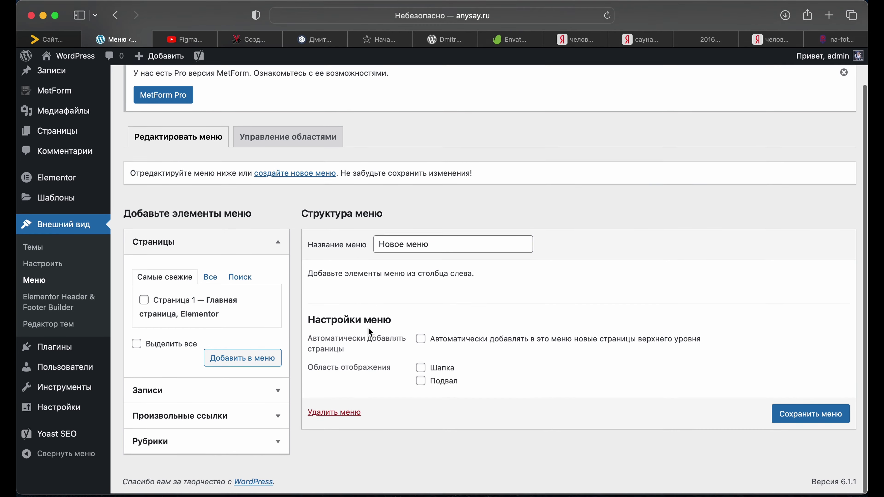
Enter '#' as the URL of a new custom link and begin its link text
{"action": "left_click", "coordinate": [210, 392]}
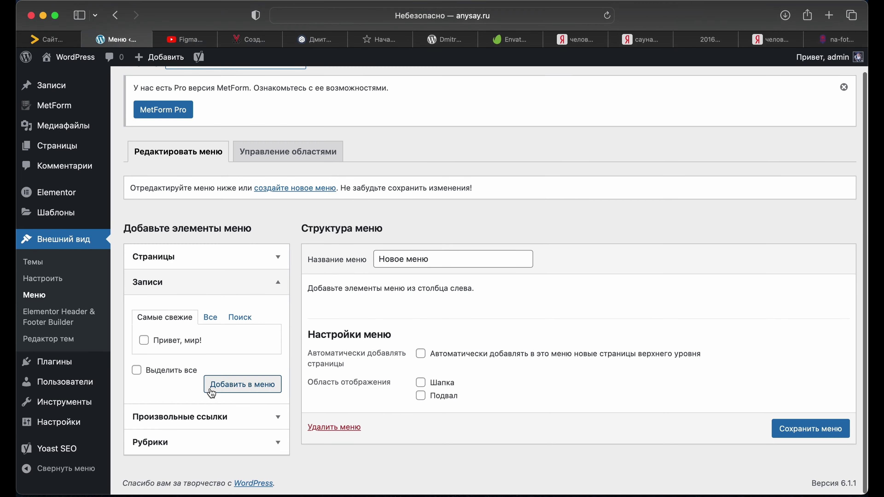
{"action": "left_click", "coordinate": [206, 417]}
{"action": "left_click", "coordinate": [223, 342]}
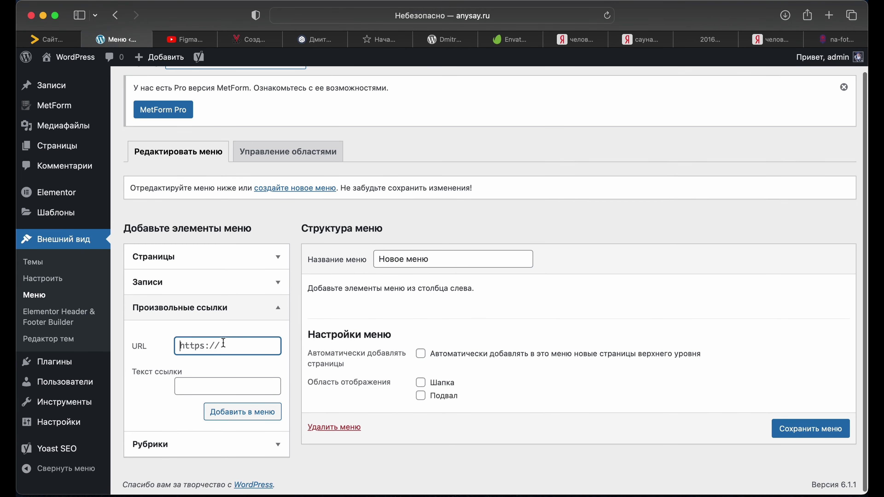
{"action": "type", "text": "#"}
{"action": "left_click", "coordinate": [211, 259]}
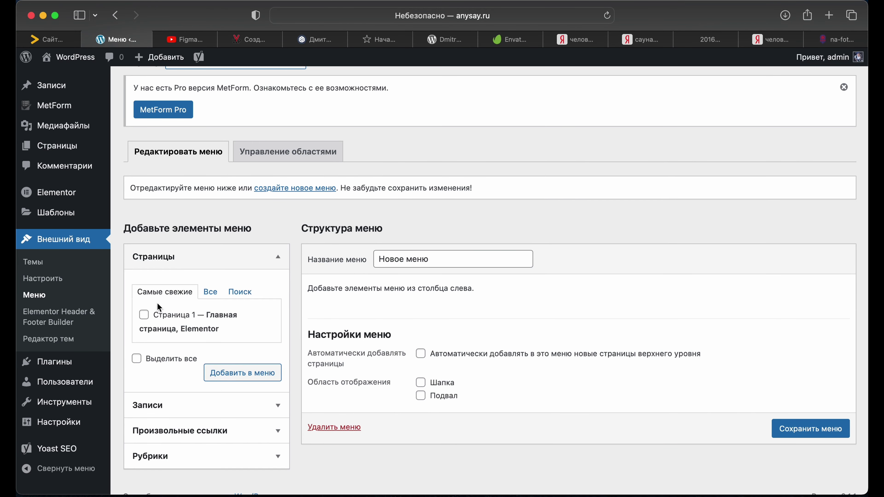
{"action": "left_click", "coordinate": [198, 429]}
{"action": "left_click", "coordinate": [190, 289]}
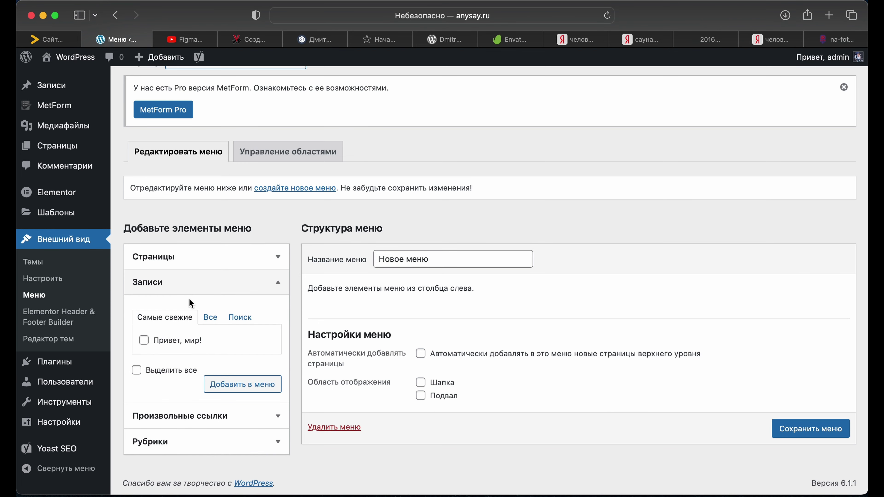
{"action": "left_click", "coordinate": [194, 429]}
{"action": "left_click", "coordinate": [216, 348]}
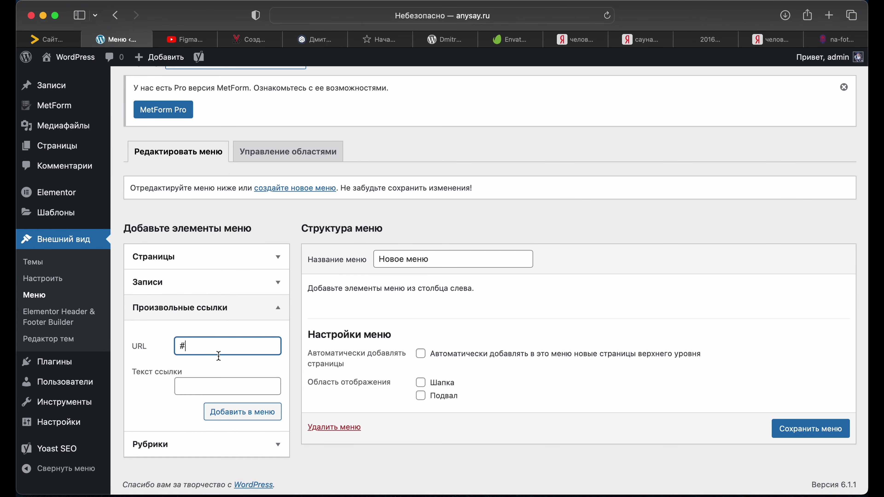
{"action": "left_click", "coordinate": [210, 394]}
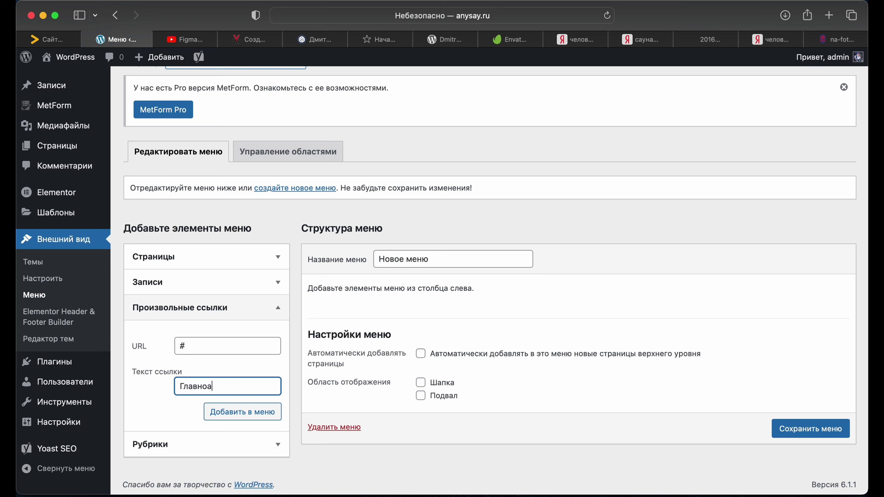
Add # custom links Главная, Бенефиты and Как это устроено to Новое меню
{"action": "type", "text": "я"}
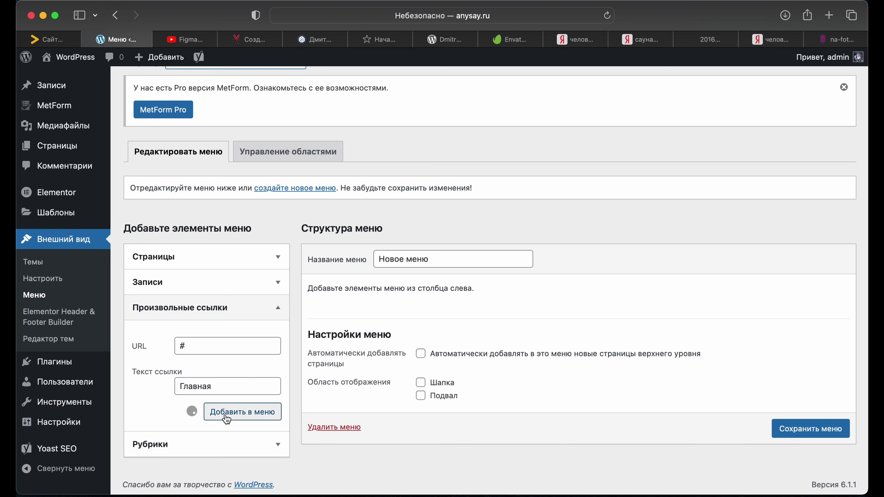
{"action": "left_click", "coordinate": [213, 412]}
{"action": "left_click", "coordinate": [208, 347]}
{"action": "type", "text": "#"}
{"action": "left_click", "coordinate": [217, 386]}
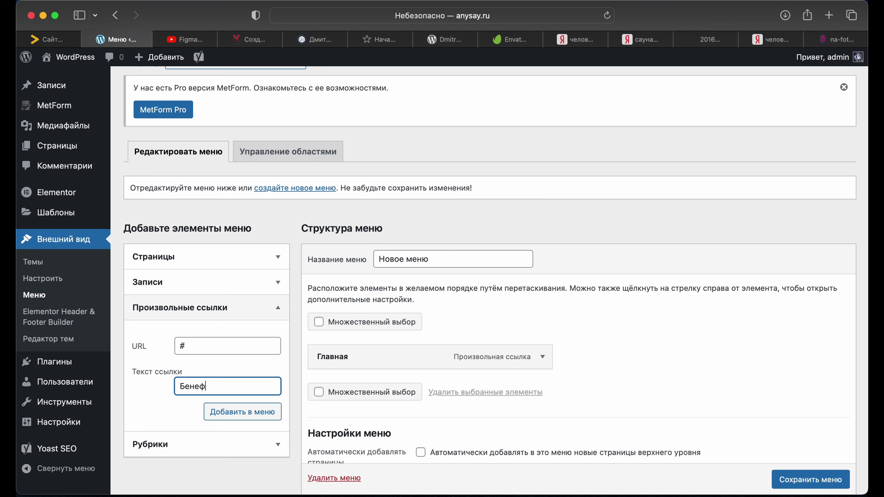
{"action": "left_click", "coordinate": [220, 412]}
{"action": "left_click", "coordinate": [211, 347]}
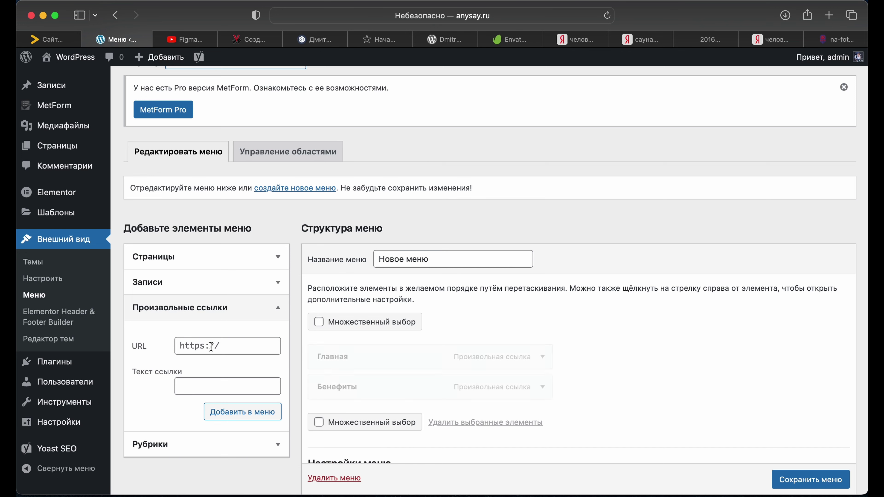
{"action": "type", "text": "#"}
{"action": "left_click", "coordinate": [223, 384]}
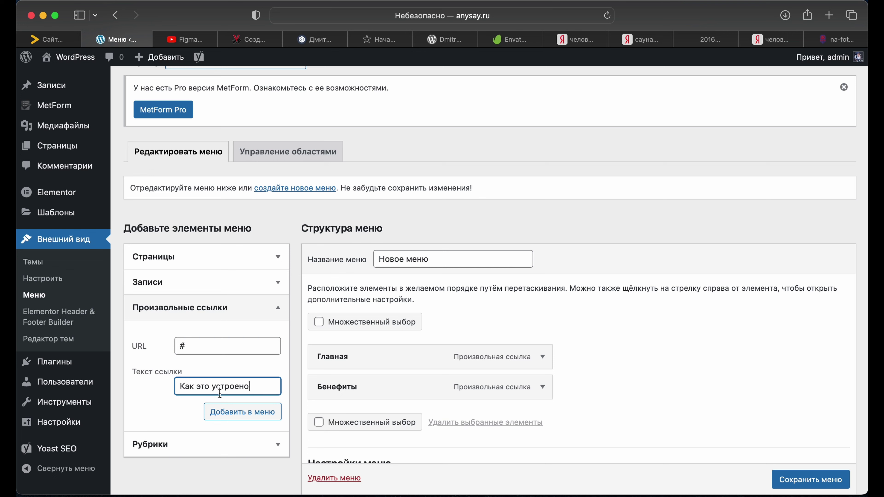
{"action": "left_click", "coordinate": [230, 411]}
Add # custom links Отзывы and Контакты to the menu
{"action": "left_click", "coordinate": [213, 347]}
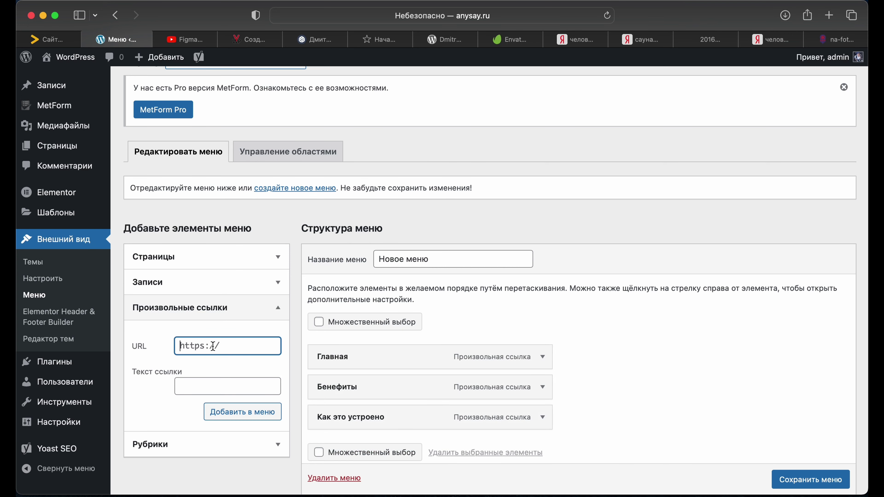
{"action": "type", "text": "#"}
{"action": "left_click", "coordinate": [225, 381]}
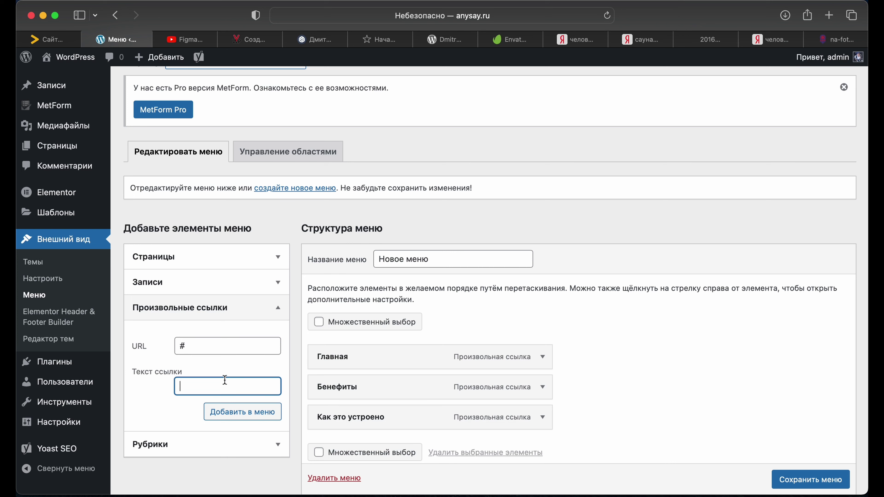
{"action": "type", "text": "Отзывы"}
{"action": "left_click", "coordinate": [234, 412]}
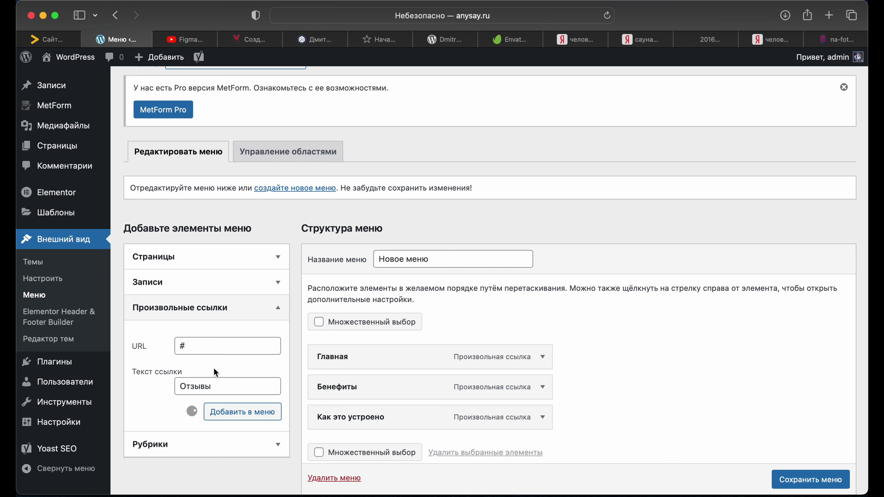
{"action": "left_click", "coordinate": [213, 347]}
{"action": "type", "text": "#"}
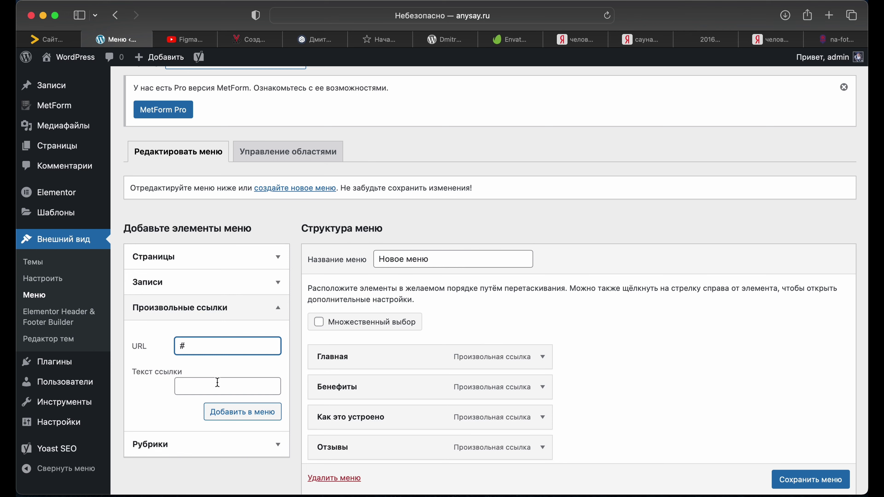
{"action": "left_click", "coordinate": [218, 383]}
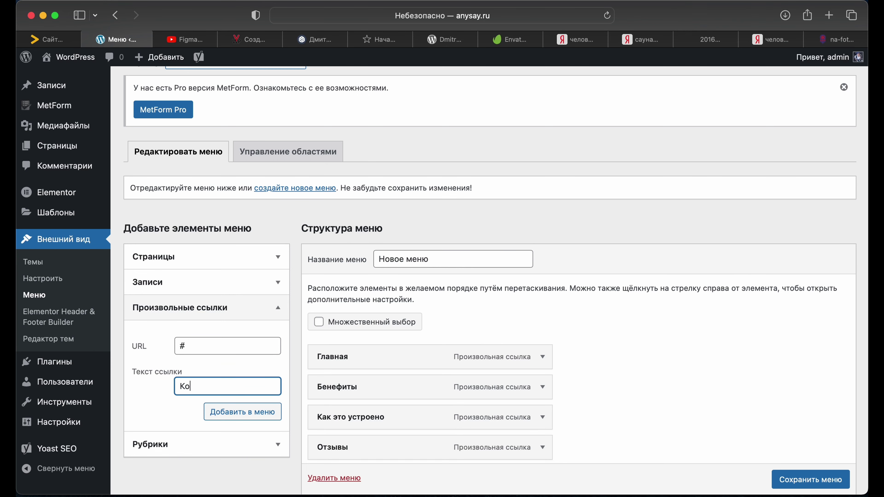
{"action": "type", "text": "Контакты"}
{"action": "left_click", "coordinate": [222, 411]}
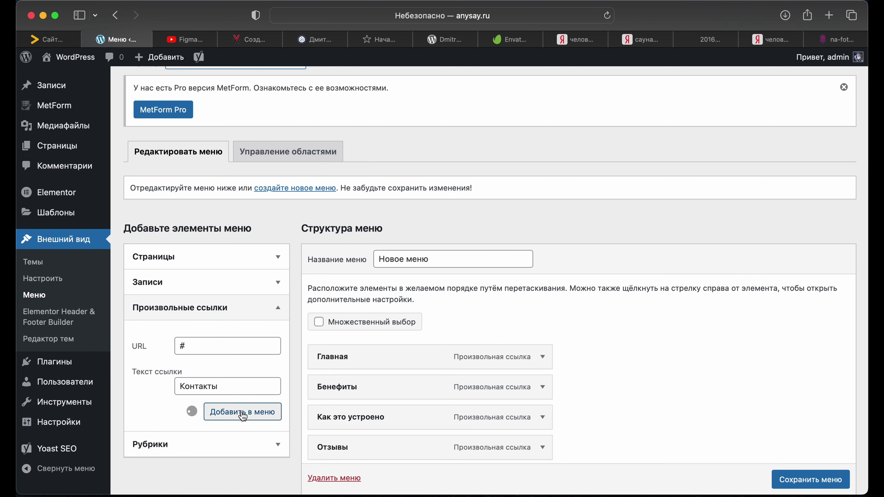
Save the menu and open the Основное меню header template
{"action": "scroll", "coordinate": [404, 374], "scroll_direction": "down", "scroll_amount": 4}
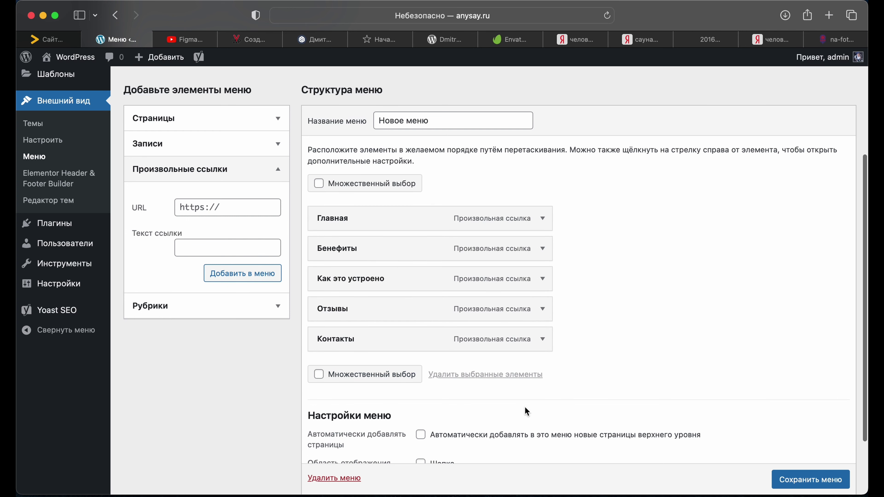
{"action": "left_click", "coordinate": [779, 471]}
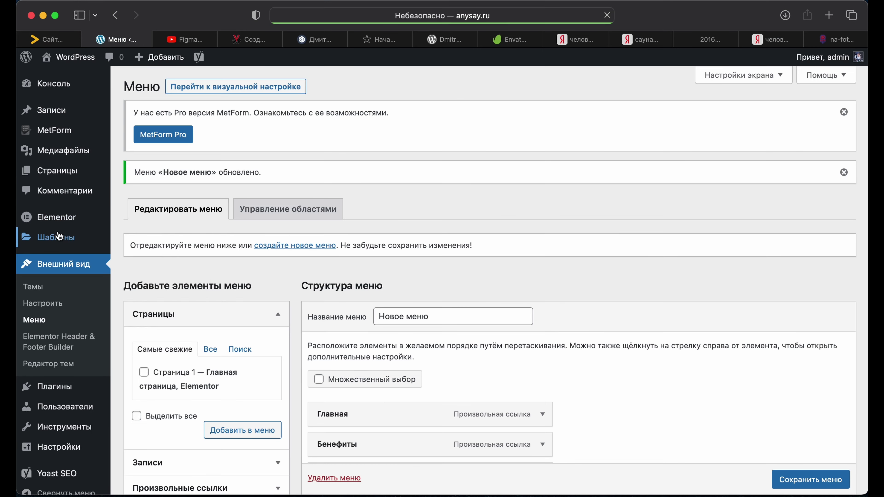
{"action": "left_click", "coordinate": [60, 350]}
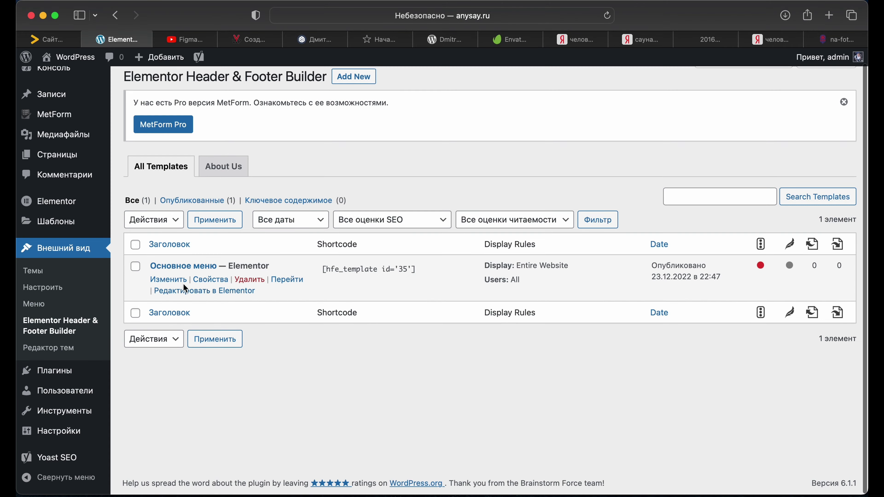
{"action": "left_click", "coordinate": [173, 278]}
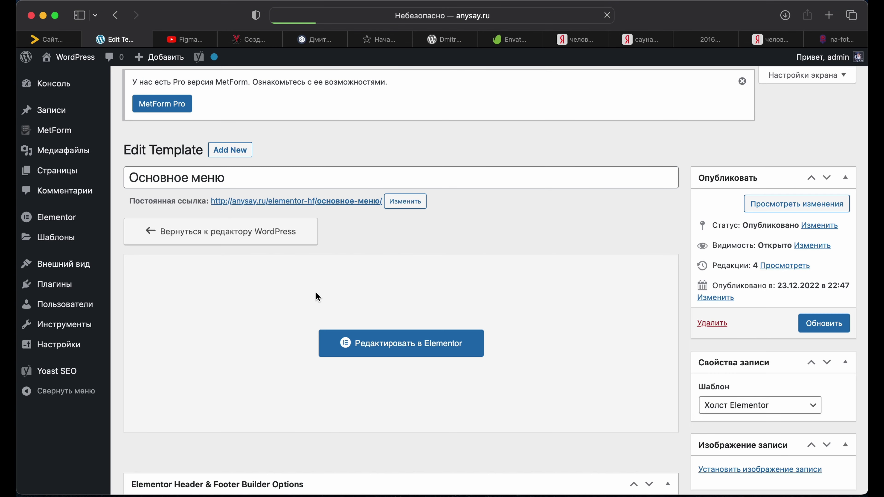
Edit the header in Elementor and centre the navigation menu items
{"action": "left_click", "coordinate": [356, 345]}
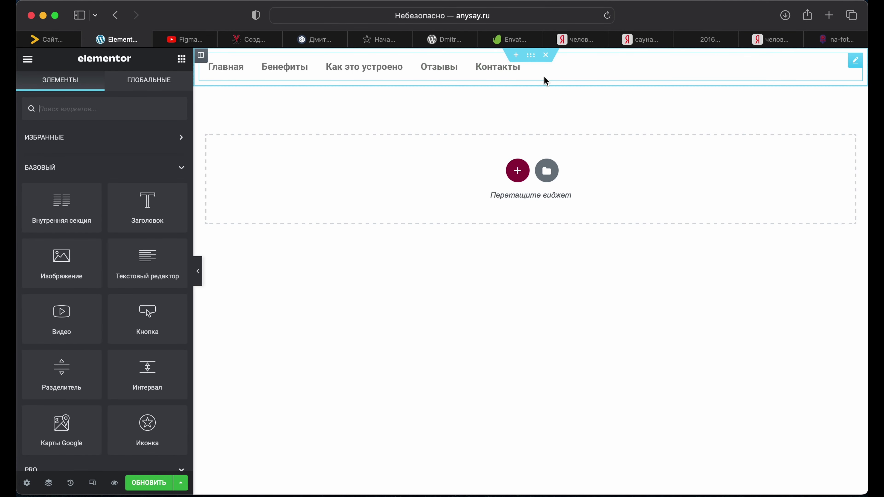
{"action": "left_click", "coordinate": [553, 75]}
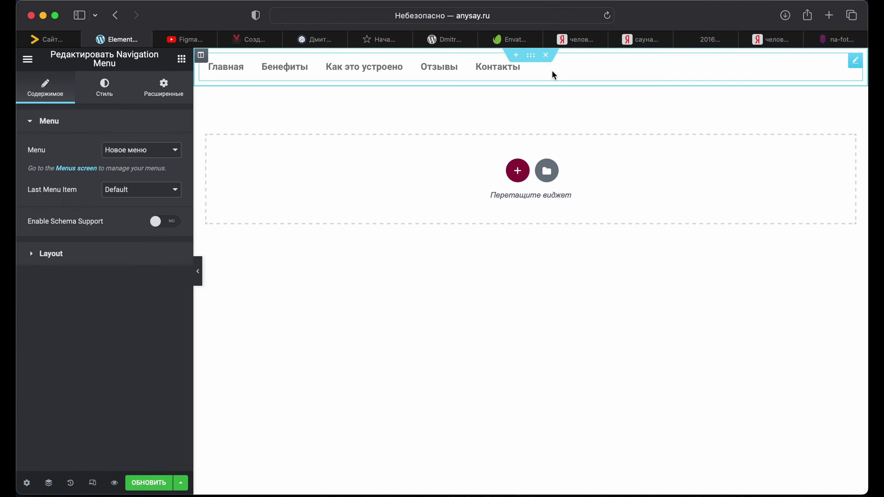
{"action": "left_click", "coordinate": [98, 264]}
{"action": "left_click", "coordinate": [142, 209]}
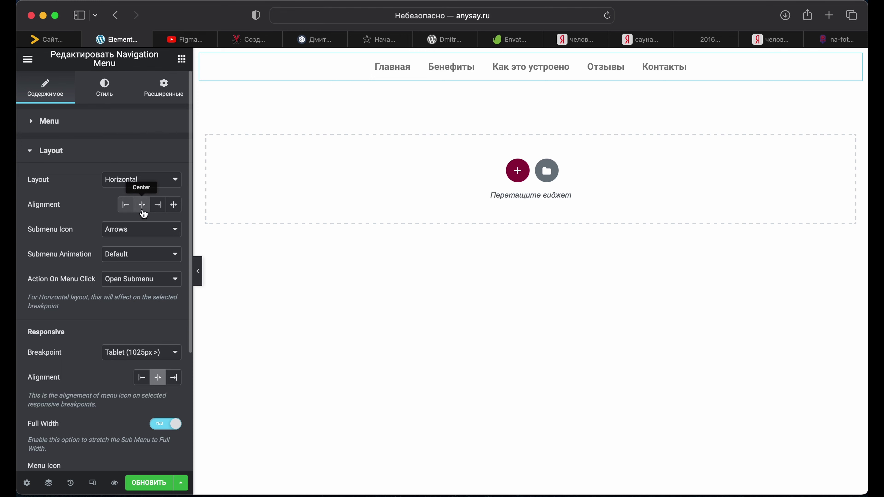
Make the menu text colour and hover text colour white
{"action": "left_click", "coordinate": [112, 93]}
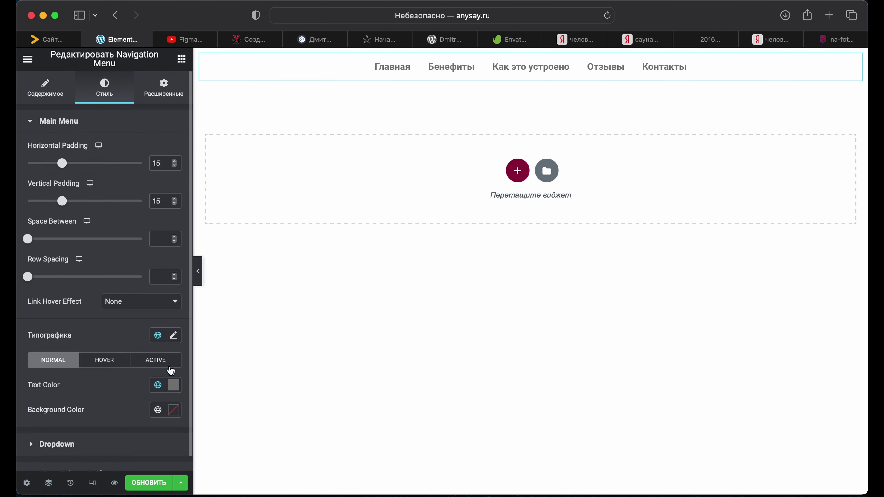
{"action": "left_click", "coordinate": [173, 385]}
{"action": "left_click_drag", "start_coordinate": [95, 273], "coordinate": [21, 348]}
{"action": "left_click", "coordinate": [85, 392]}
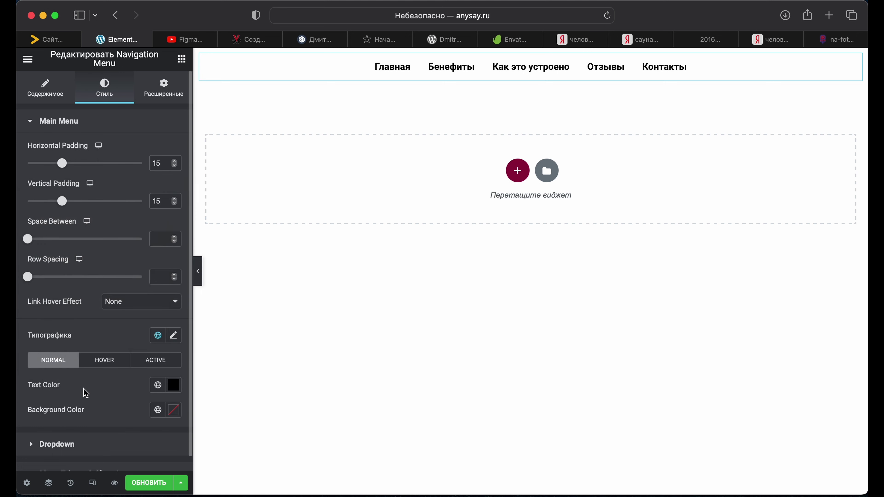
{"action": "left_click", "coordinate": [172, 386]}
{"action": "left_click_drag", "start_coordinate": [85, 286], "coordinate": [19, 141]}
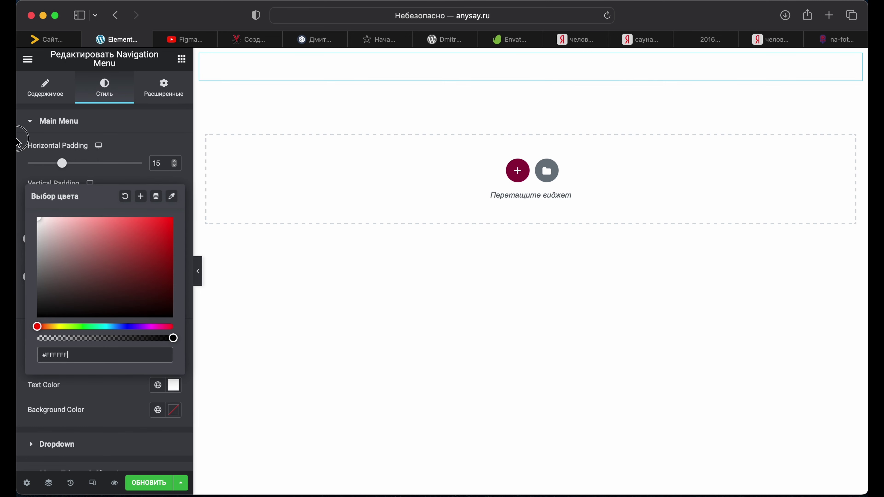
{"action": "left_click", "coordinate": [104, 394]}
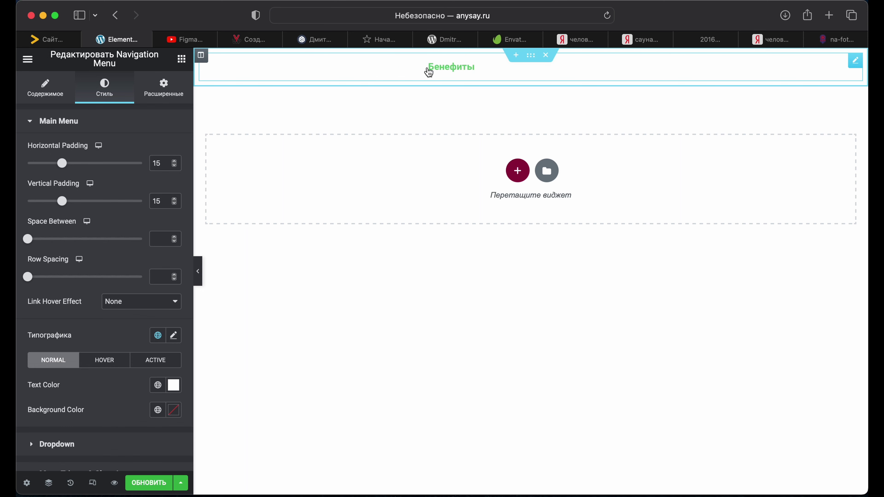
{"action": "left_click", "coordinate": [112, 364]}
{"action": "left_click", "coordinate": [173, 385]}
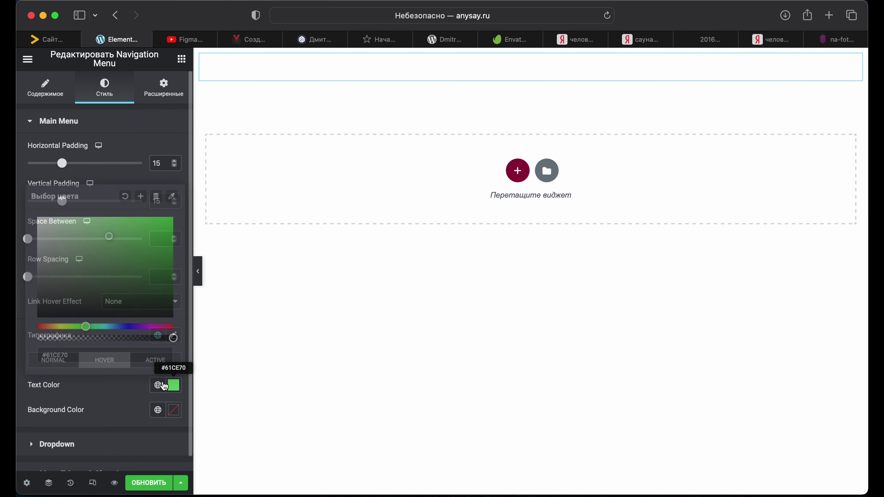
{"action": "left_click_drag", "start_coordinate": [79, 256], "coordinate": [27, 226]}
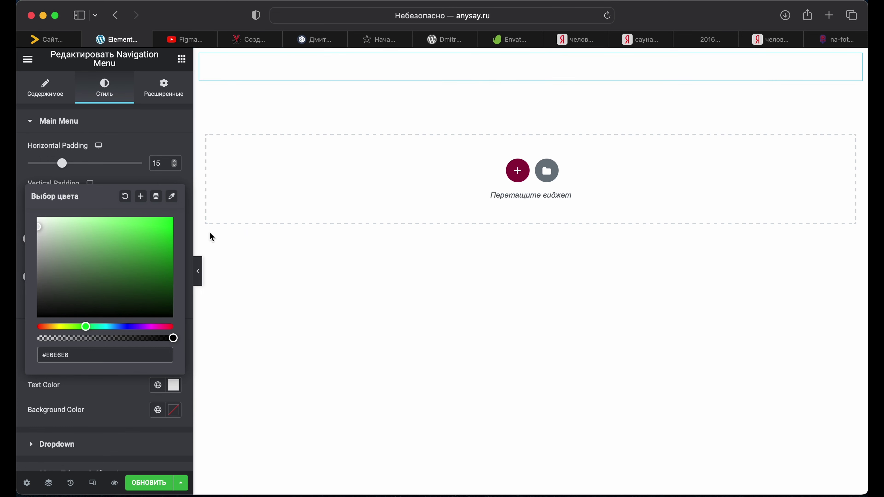
{"action": "left_click", "coordinate": [92, 410]}
Set the menu font weight to 400 (Normal), save, and view the page live
{"action": "left_click", "coordinate": [175, 338]}
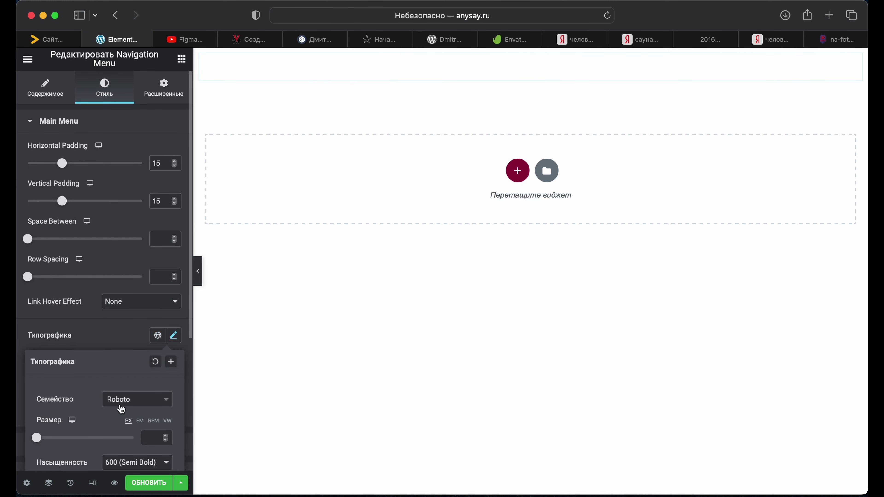
{"action": "scroll", "coordinate": [148, 435], "scroll_direction": "down", "scroll_amount": 2}
{"action": "left_click", "coordinate": [146, 407]}
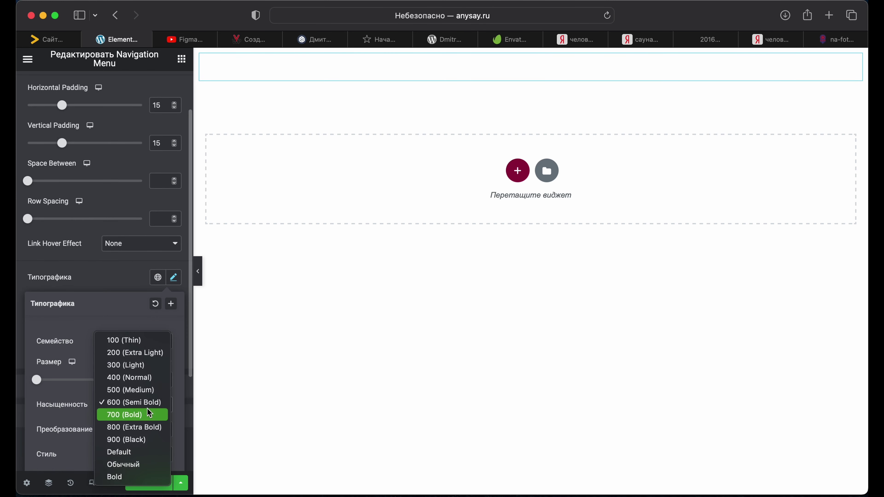
{"action": "left_click", "coordinate": [144, 383]}
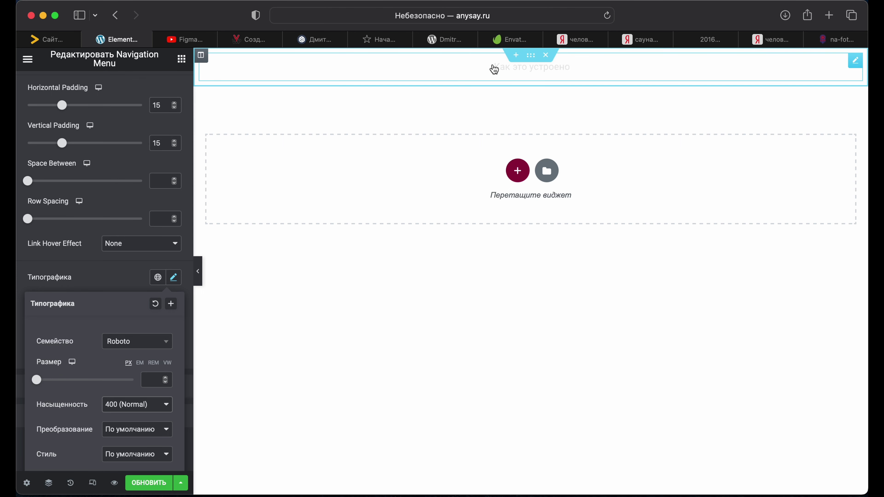
{"action": "left_click", "coordinate": [150, 483]}
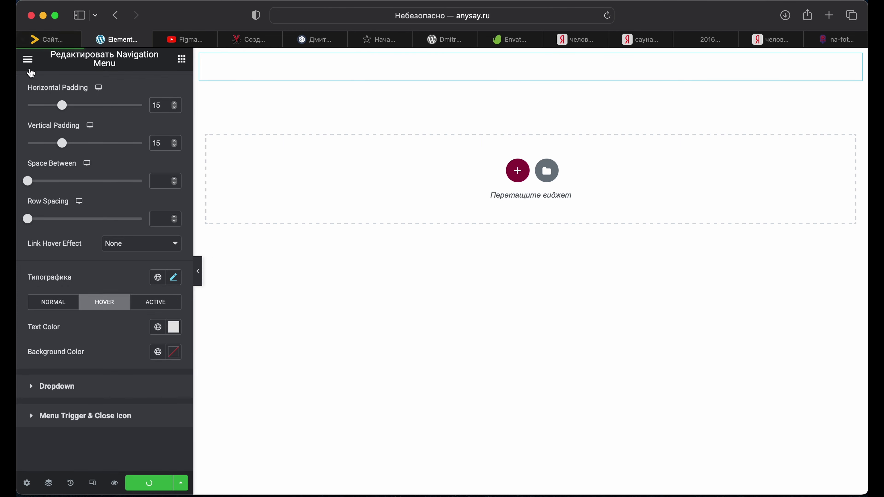
{"action": "left_click", "coordinate": [27, 59]}
{"action": "left_click", "coordinate": [116, 320]}
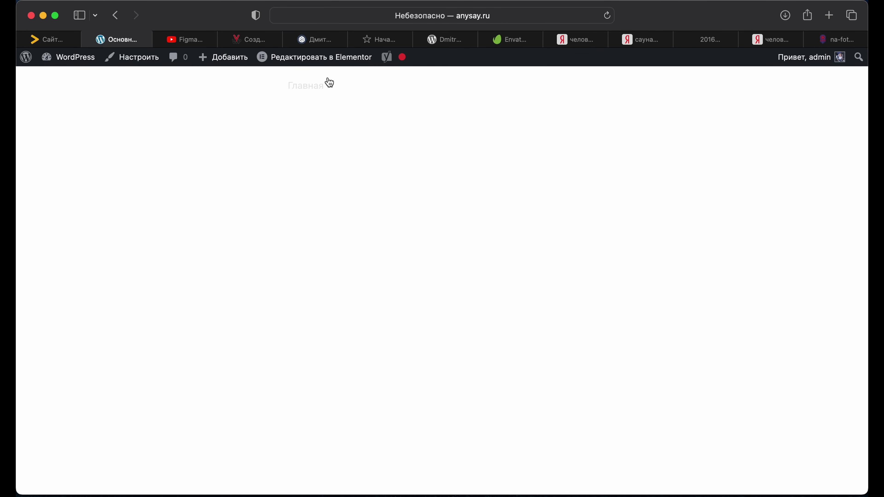
Give the header section an unlinked -55 px bottom margin and save
{"action": "left_click", "coordinate": [308, 56]}
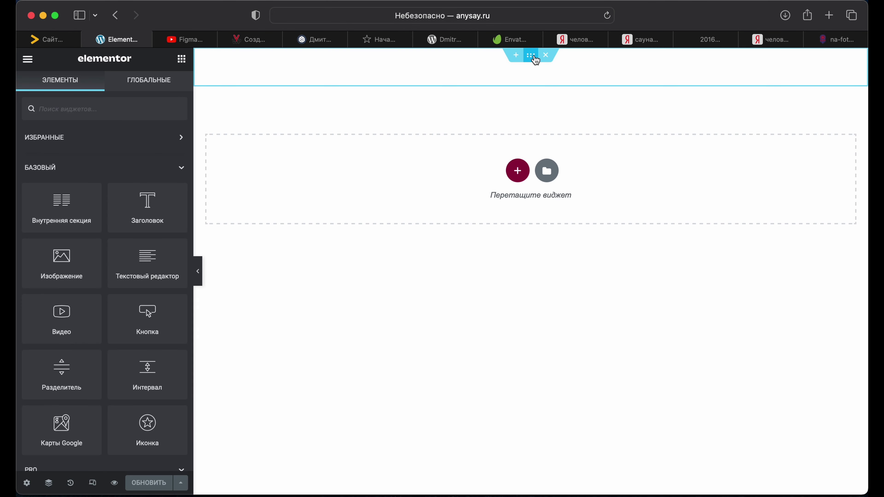
{"action": "left_click", "coordinate": [531, 56]}
{"action": "left_click", "coordinate": [145, 95]}
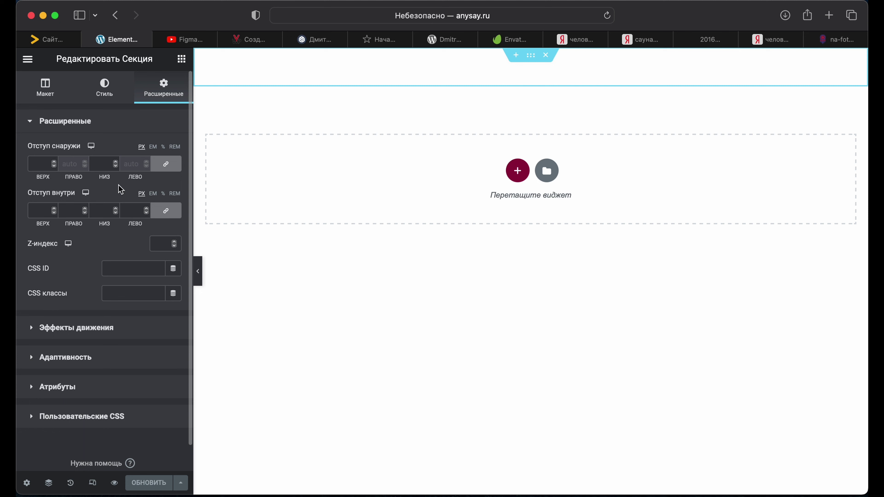
{"action": "left_click", "coordinate": [166, 163]}
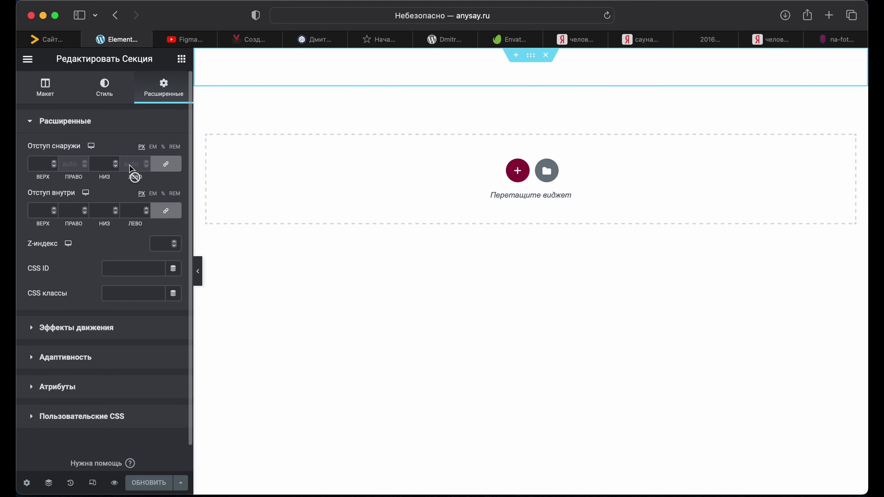
{"action": "left_click_drag", "start_coordinate": [117, 166], "coordinate": [116, 166]}
{"action": "left_click", "coordinate": [117, 167]}
{"action": "left_click", "coordinate": [116, 166]}
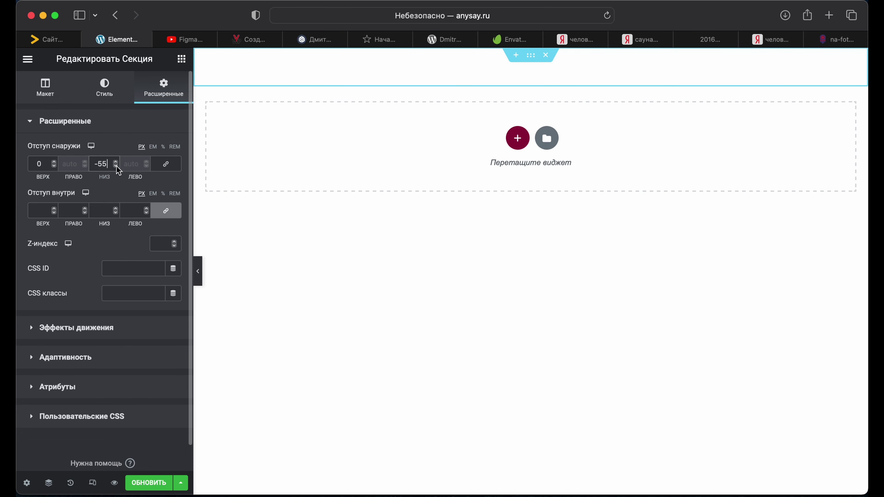
{"action": "left_click", "coordinate": [143, 482]}
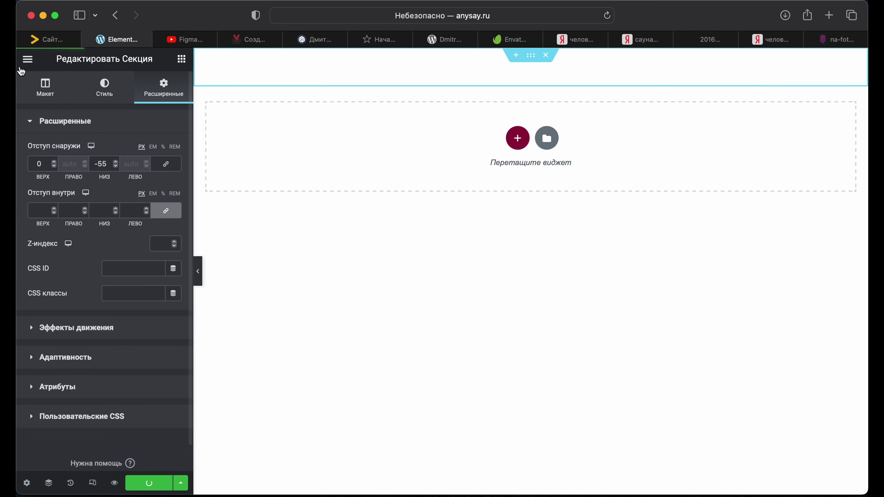
Preview the page live, then reopen the Основное меню header in Elementor
{"action": "left_click", "coordinate": [27, 61]}
{"action": "left_click", "coordinate": [26, 60]}
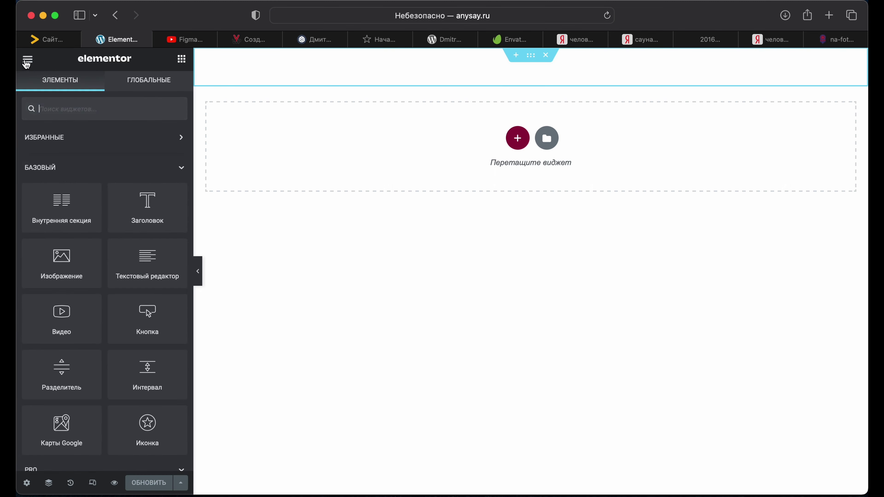
{"action": "left_click", "coordinate": [26, 62]}
{"action": "left_click", "coordinate": [87, 321]}
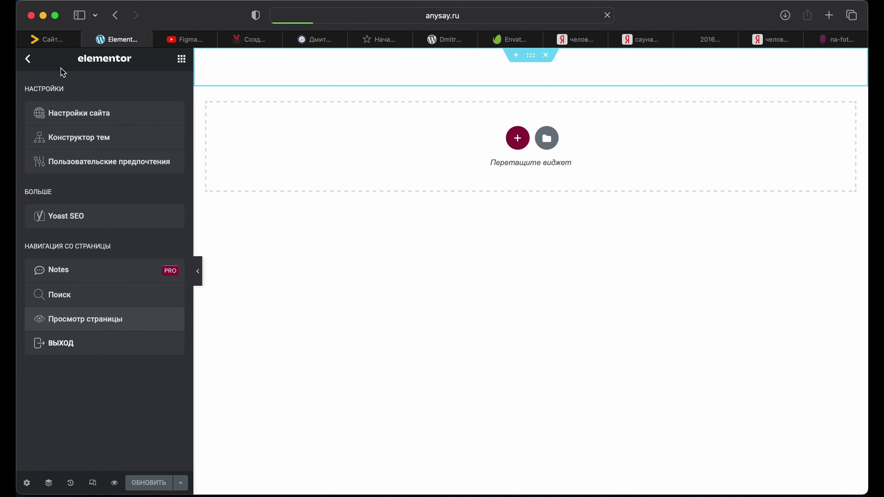
{"action": "left_click", "coordinate": [44, 63]}
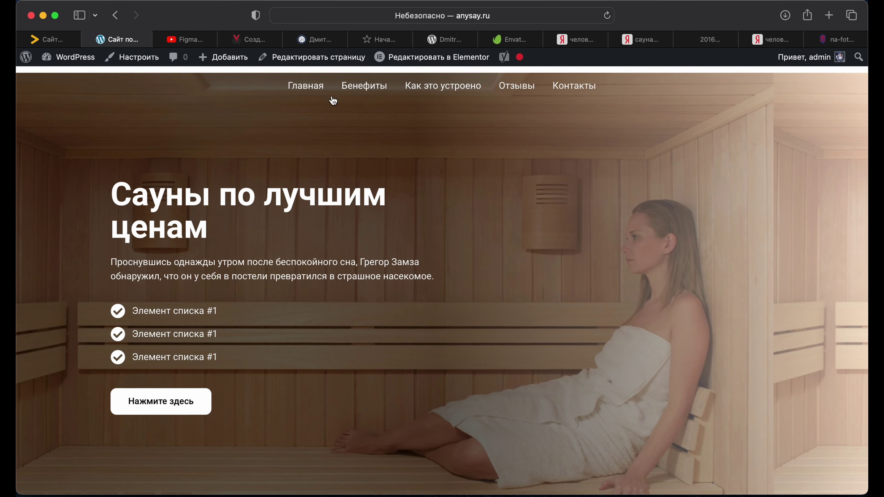
{"action": "mouse_move", "coordinate": [393, 66]}
{"action": "left_click", "coordinate": [395, 93]}
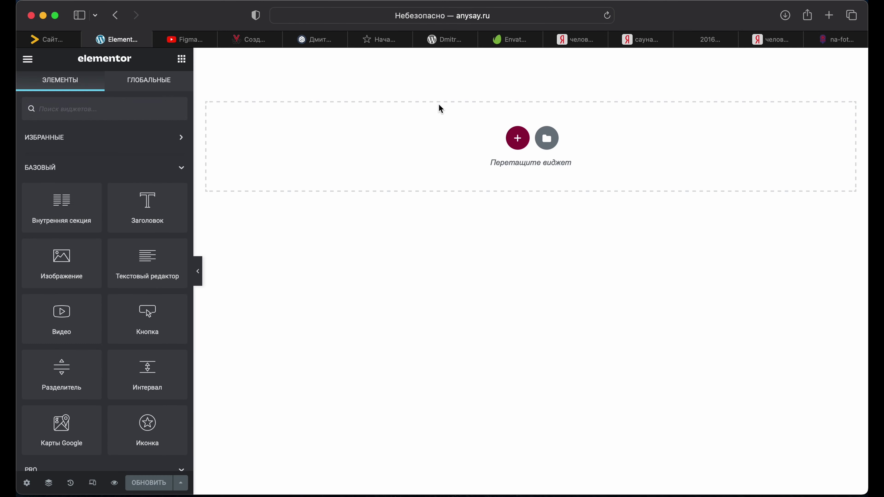
Set the header section's bottom outer margin to -80 px
{"action": "left_click", "coordinate": [357, 73]}
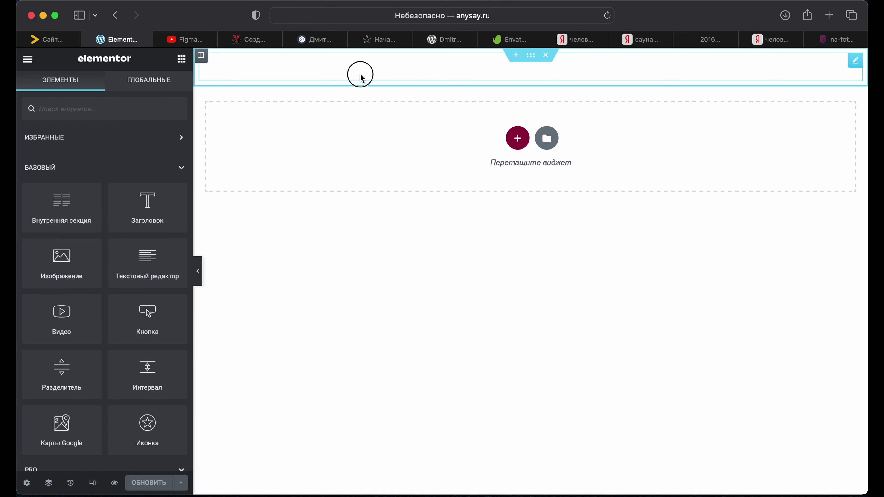
{"action": "left_click", "coordinate": [177, 100]}
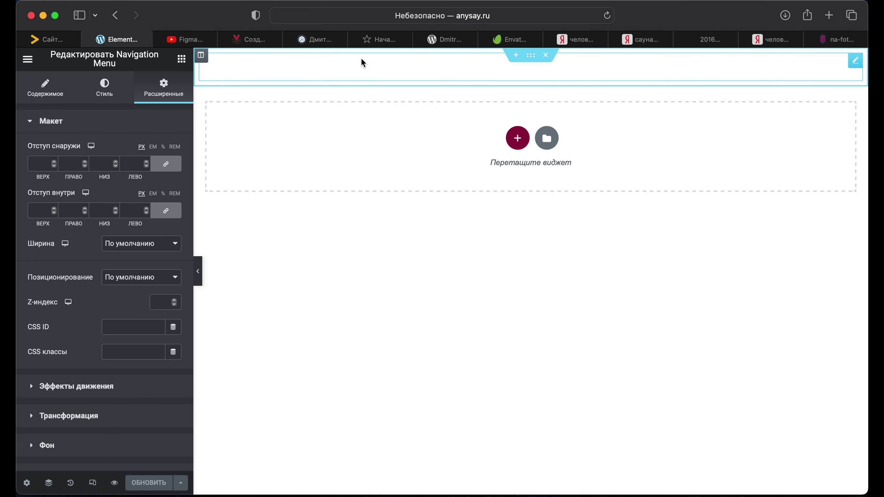
{"action": "left_click", "coordinate": [362, 68]}
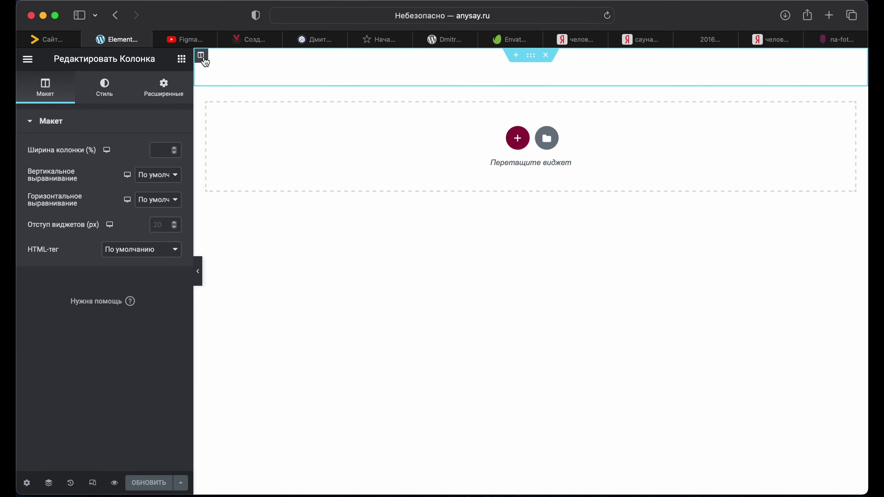
{"action": "left_click", "coordinate": [161, 78]}
{"action": "left_click", "coordinate": [530, 55]}
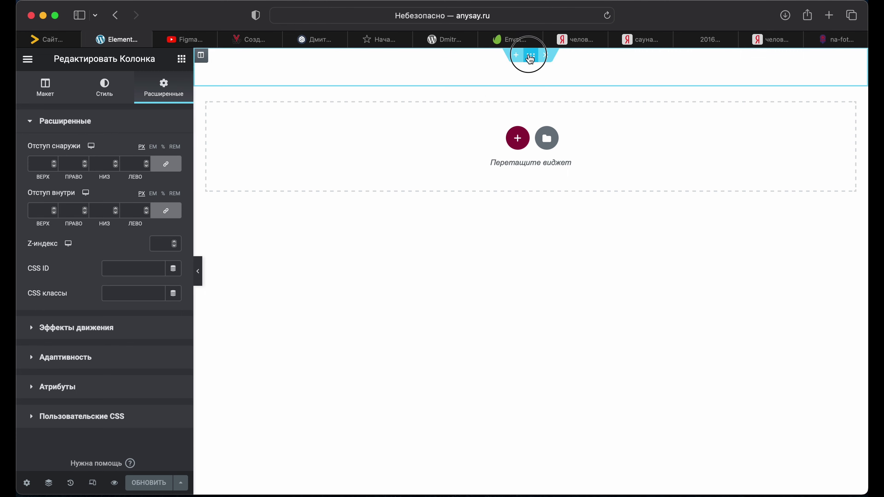
{"action": "left_click", "coordinate": [153, 100]}
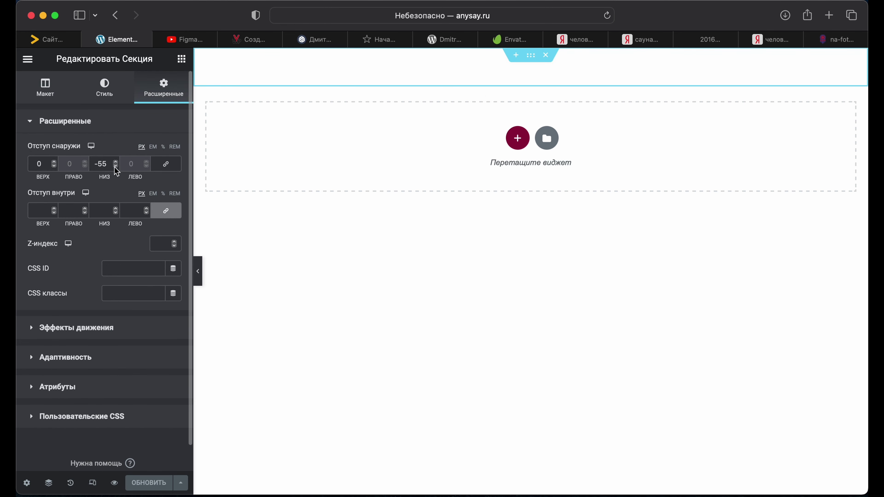
{"action": "left_click", "coordinate": [115, 166]}
{"action": "type", "text": "-62"}
{"action": "left_click", "coordinate": [115, 167]}
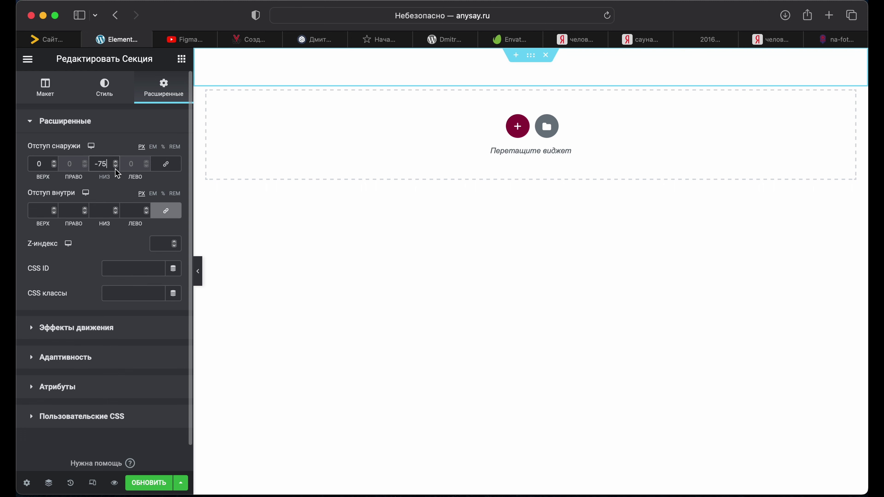
{"action": "left_click", "coordinate": [115, 166]}
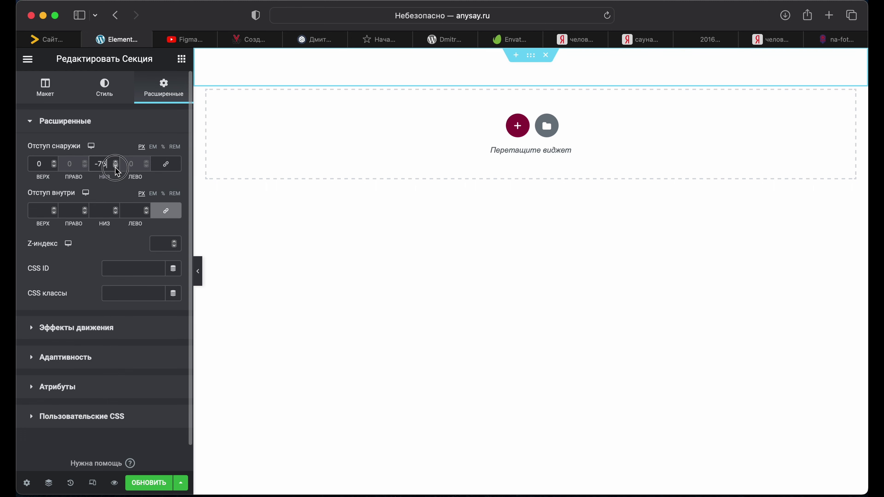
Save the page and view it live
{"action": "left_click", "coordinate": [150, 482]}
{"action": "left_click", "coordinate": [28, 59]}
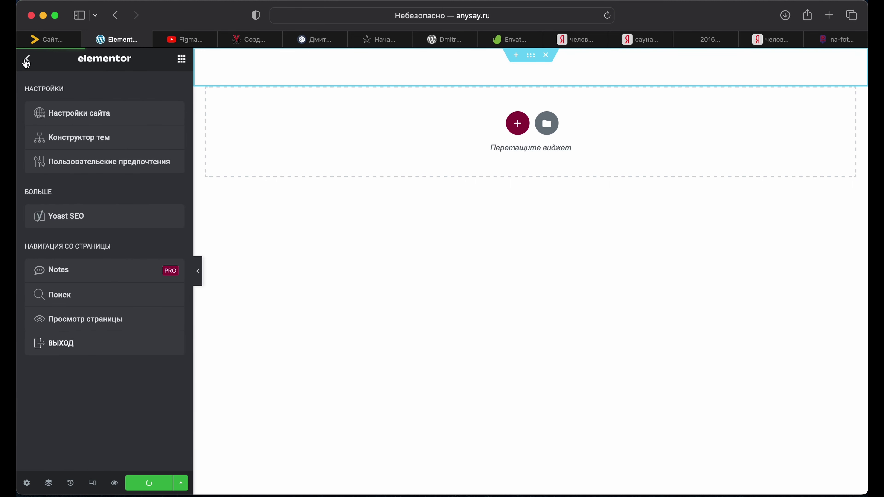
{"action": "left_click", "coordinate": [95, 319]}
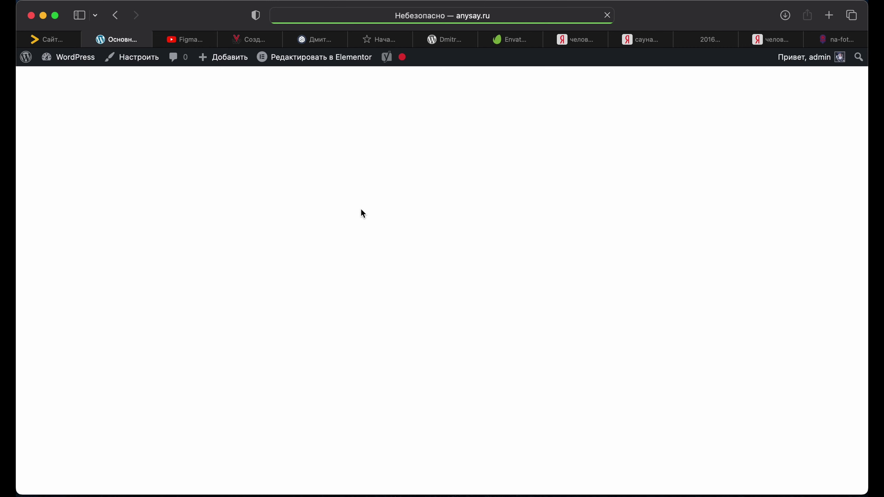
Scroll the live page to check the hero under the header menu, then return to editing
{"action": "left_click", "coordinate": [26, 63]}
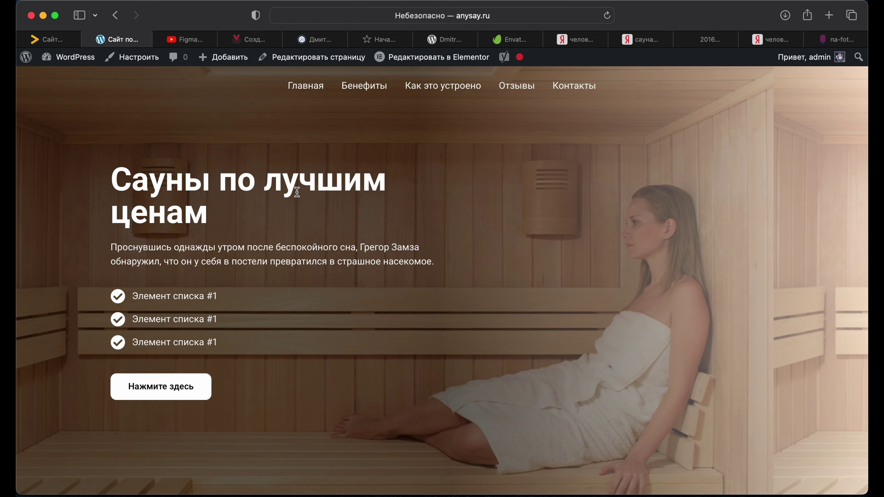
{"action": "scroll", "coordinate": [296, 191], "scroll_direction": "down", "scroll_amount": 15}
{"action": "scroll", "coordinate": [310, 171], "scroll_direction": "up", "scroll_amount": 15}
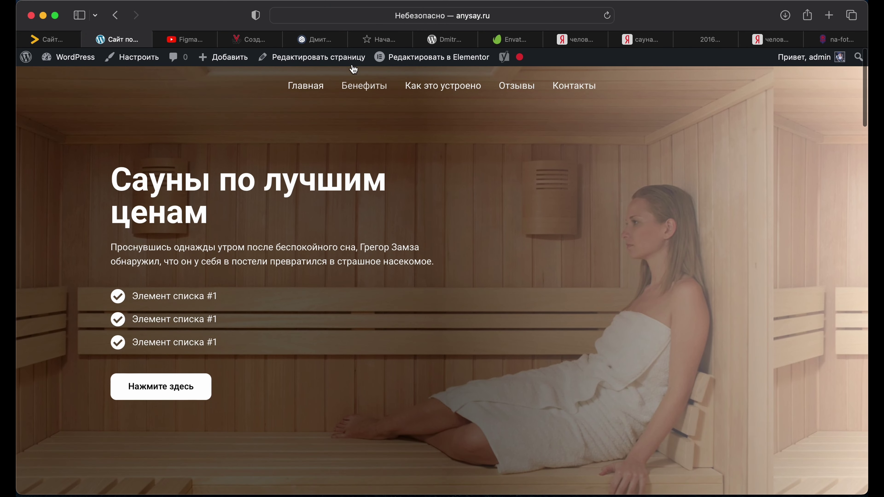
{"action": "mouse_move", "coordinate": [423, 65]}
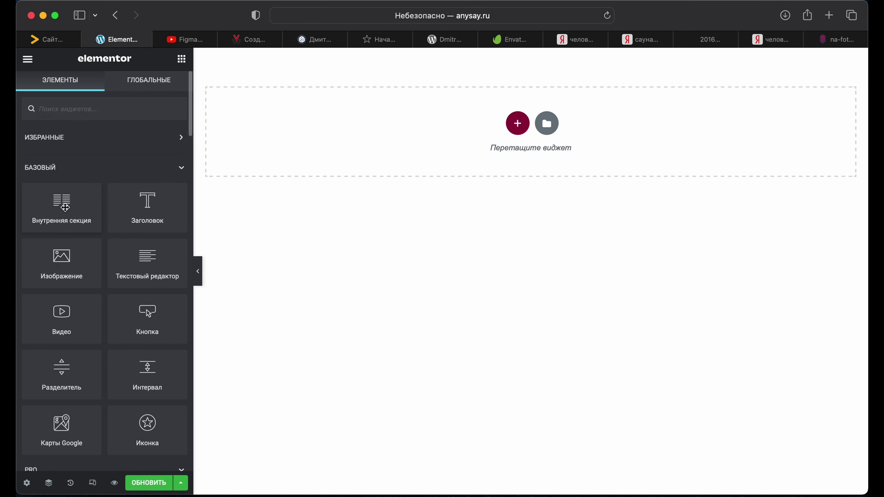
Add a two-column inner section, narrow its left column to ~25%, then undo both changes
{"action": "left_click_drag", "start_coordinate": [61, 205], "coordinate": [383, 65]}
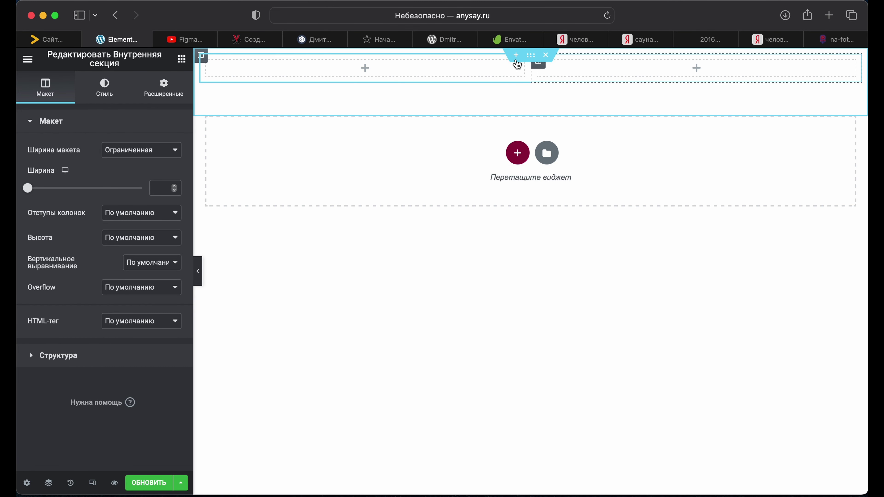
{"action": "left_click_drag", "start_coordinate": [532, 73], "coordinate": [341, 66]}
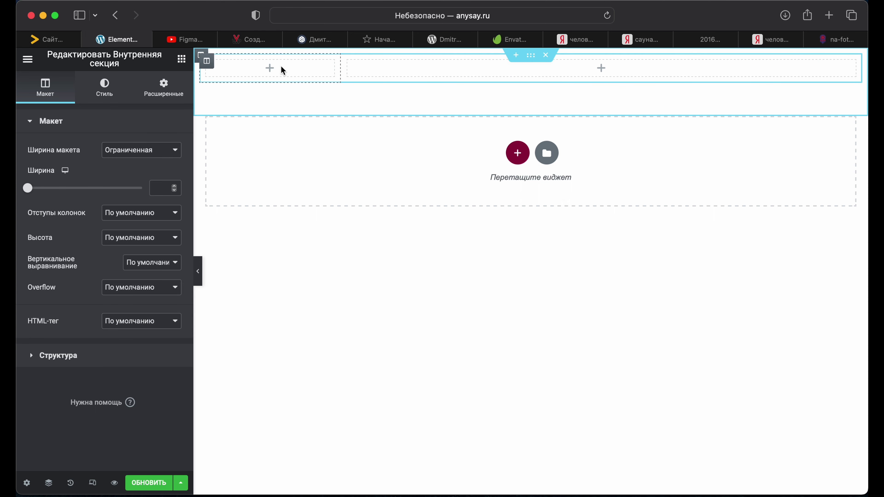
{"action": "key", "text": "super+z"}
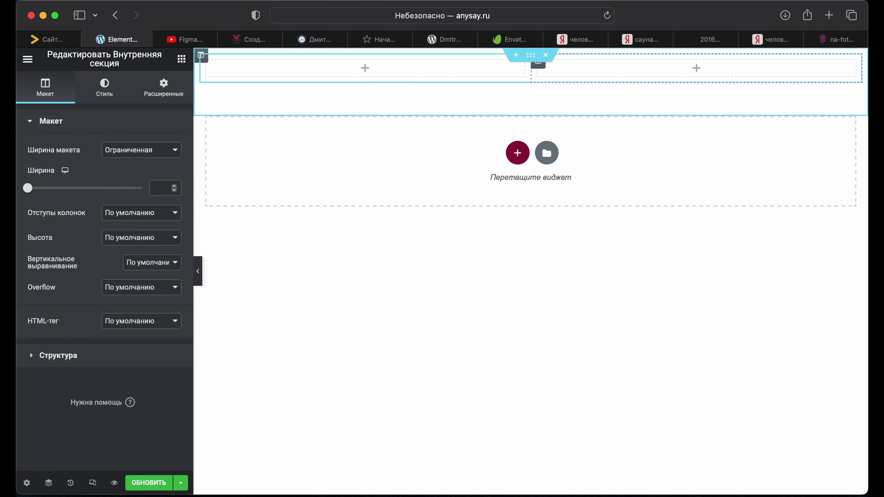
{"action": "key", "text": "super+z"}
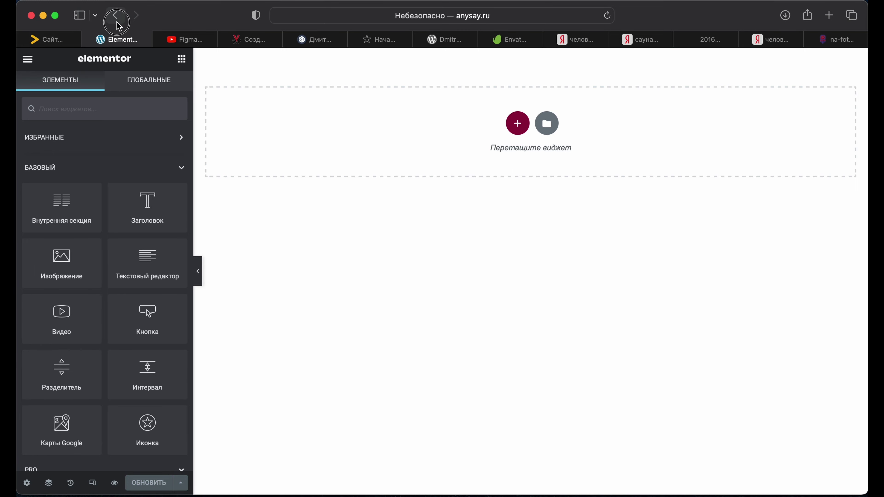
Go back to the live sauna page, scroll through it, and reopen it in Elementor
{"action": "left_click", "coordinate": [117, 23]}
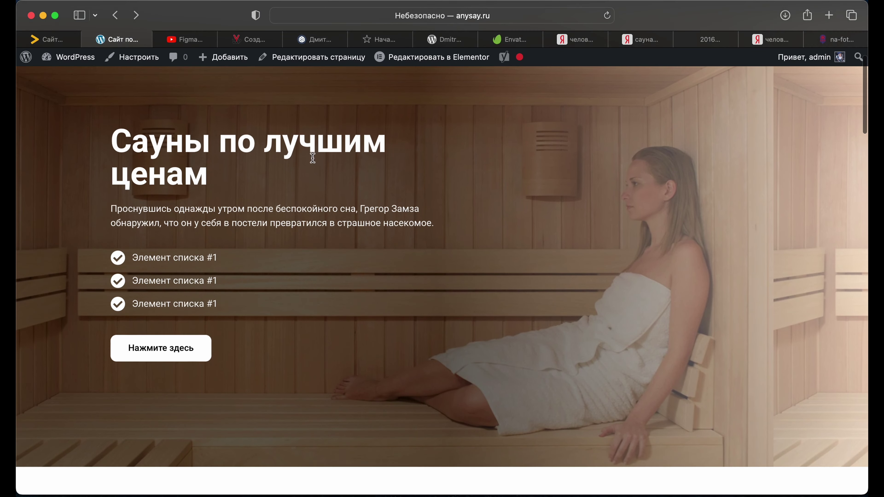
{"action": "scroll", "coordinate": [315, 163], "scroll_direction": "down", "scroll_amount": 10}
{"action": "scroll", "coordinate": [315, 163], "scroll_direction": "up", "scroll_amount": 10}
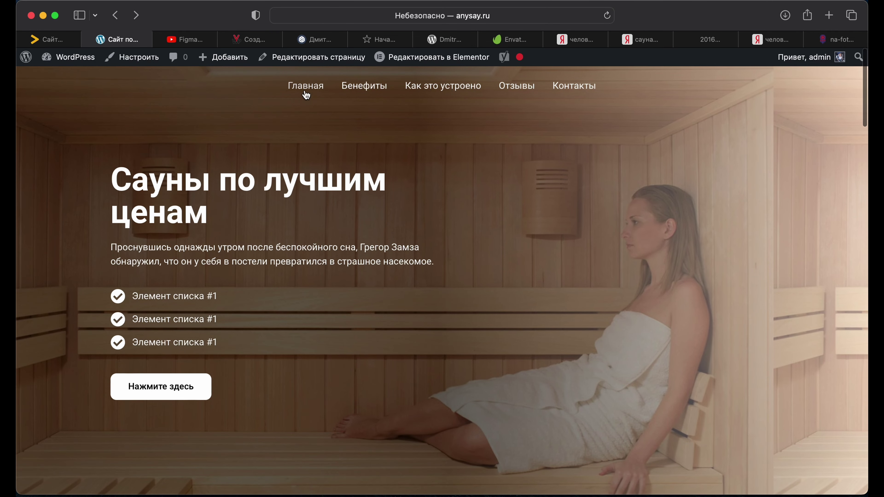
{"action": "scroll", "coordinate": [370, 230], "scroll_direction": "down", "scroll_amount": 3}
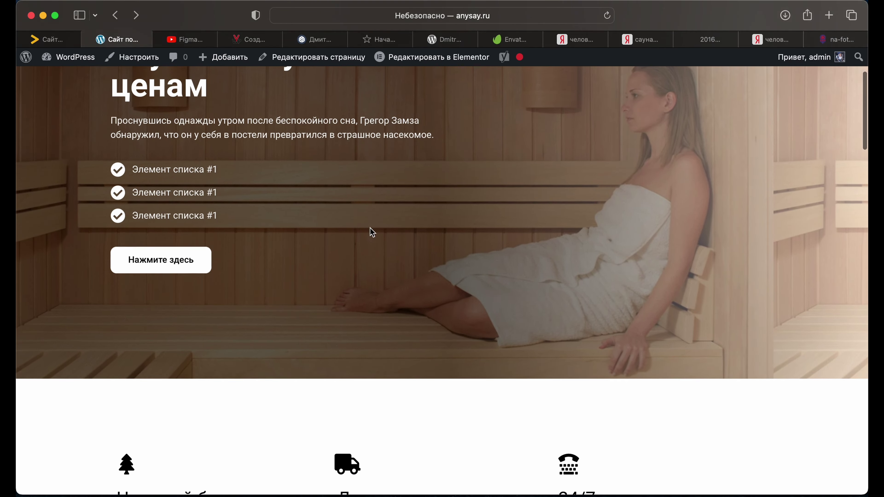
{"action": "scroll", "coordinate": [370, 229], "scroll_direction": "up", "scroll_amount": 3}
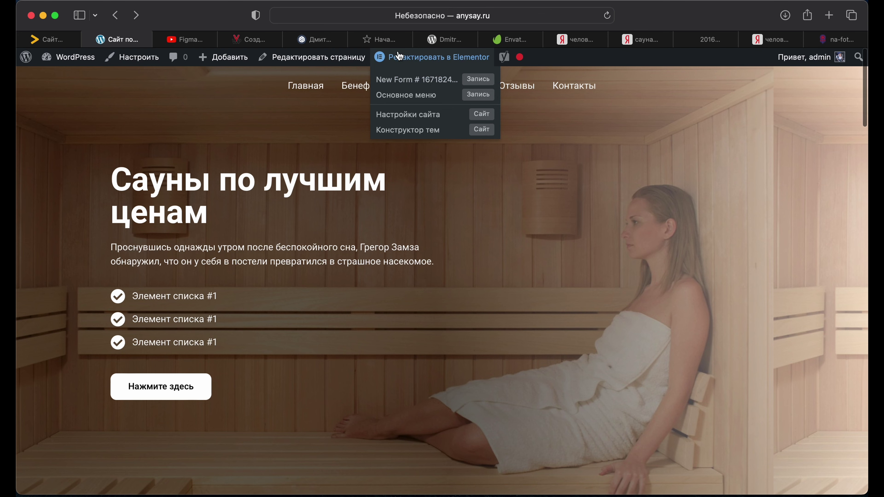
{"action": "left_click", "coordinate": [399, 55]}
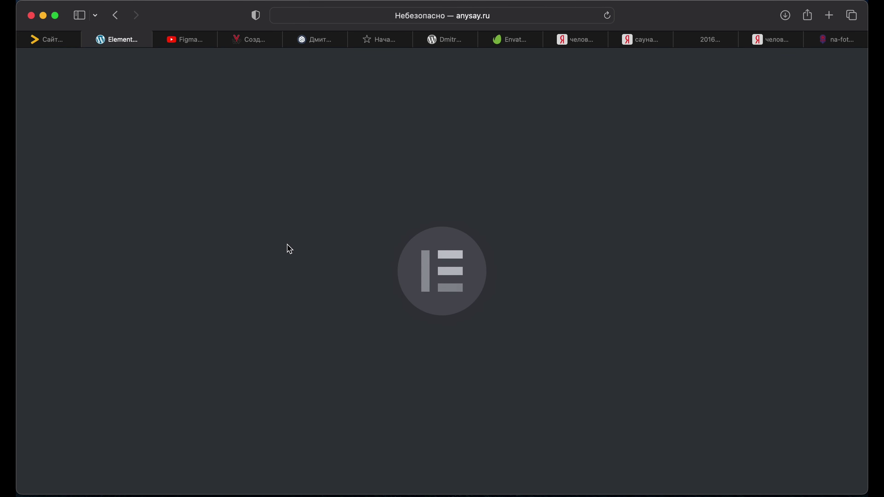
Scroll to the benefits feature grid, select the tree icon, and bring back the widgets list
{"action": "scroll", "coordinate": [323, 300], "scroll_direction": "down", "scroll_amount": 5}
{"action": "scroll", "coordinate": [327, 308], "scroll_direction": "up", "scroll_amount": 5}
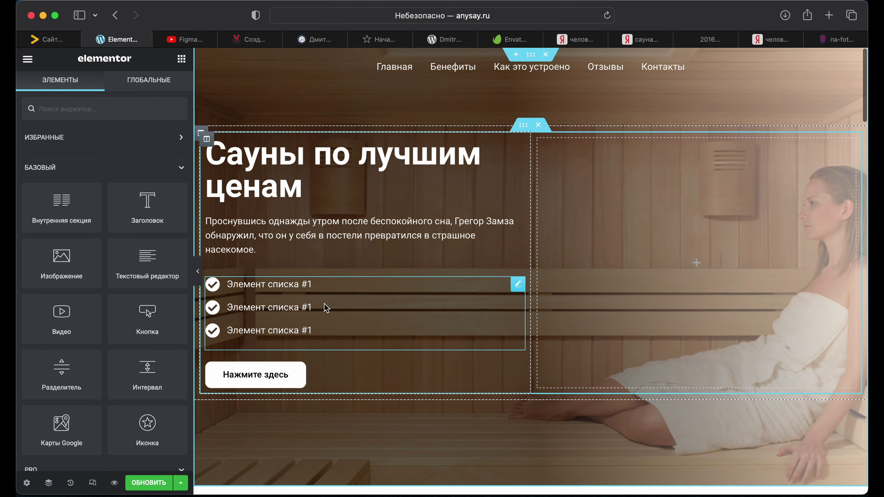
{"action": "scroll", "coordinate": [326, 308], "scroll_direction": "down", "scroll_amount": 15}
{"action": "scroll", "coordinate": [326, 308], "scroll_direction": "up", "scroll_amount": 8}
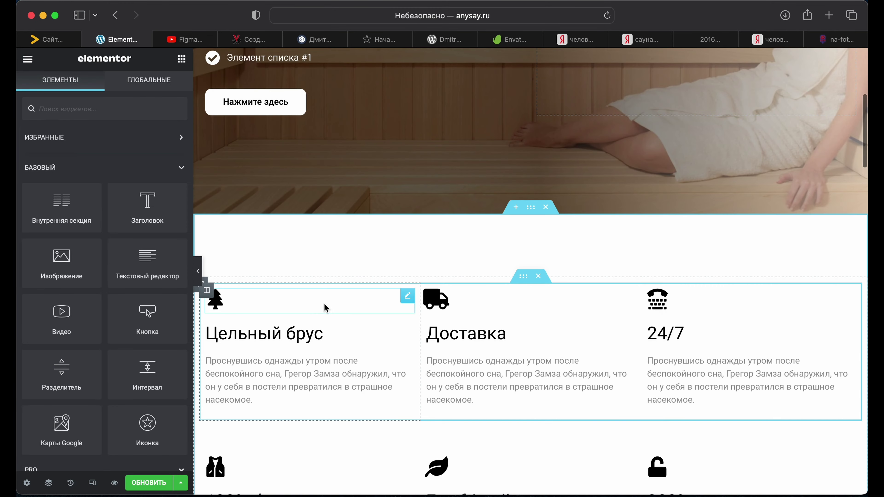
{"action": "left_click", "coordinate": [302, 308]}
{"action": "scroll", "coordinate": [235, 352], "scroll_direction": "down", "scroll_amount": 12}
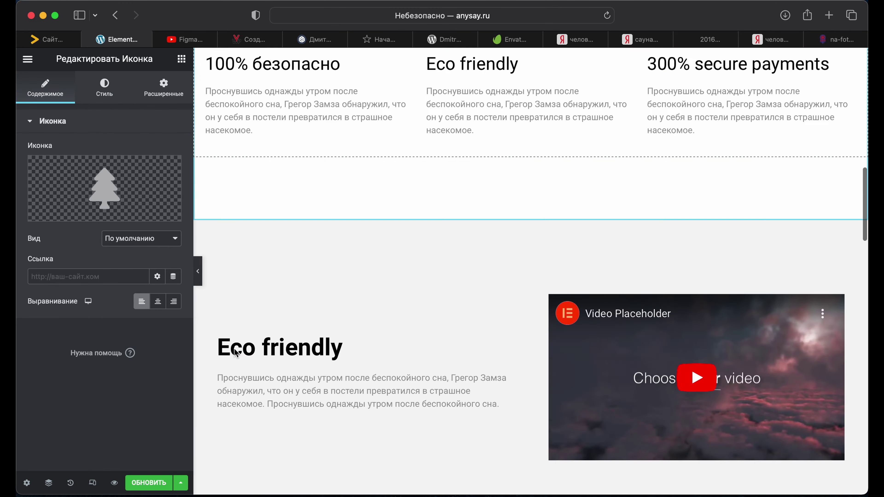
{"action": "scroll", "coordinate": [235, 349], "scroll_direction": "up", "scroll_amount": 10}
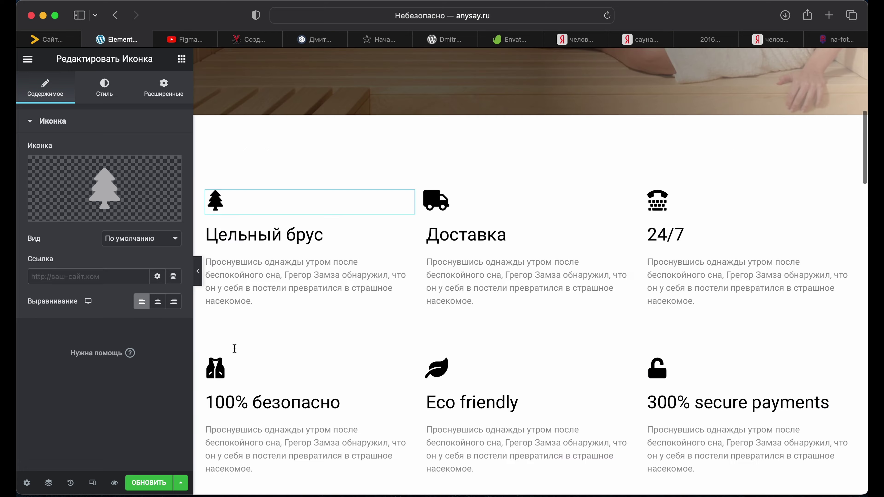
{"action": "left_click", "coordinate": [181, 58]}
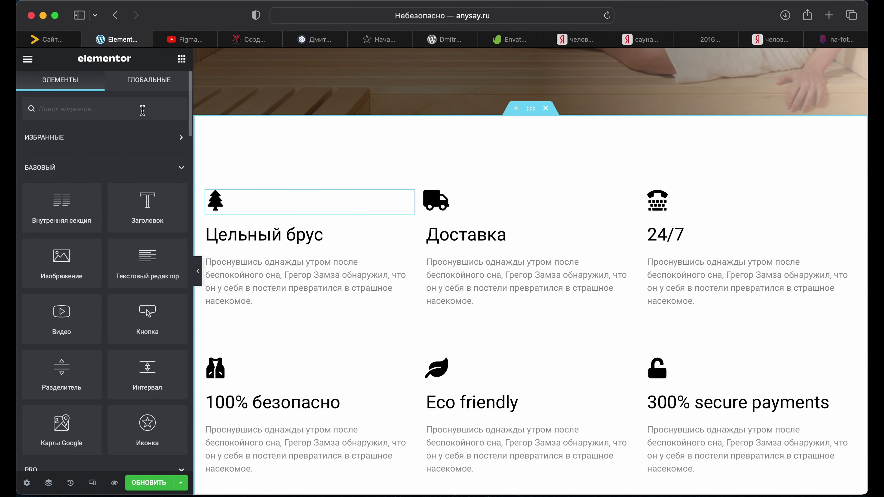
Drop a Menu Anchor above the benefits columns and start typing its ID 'benefi'
{"action": "type", "text": "якор"}
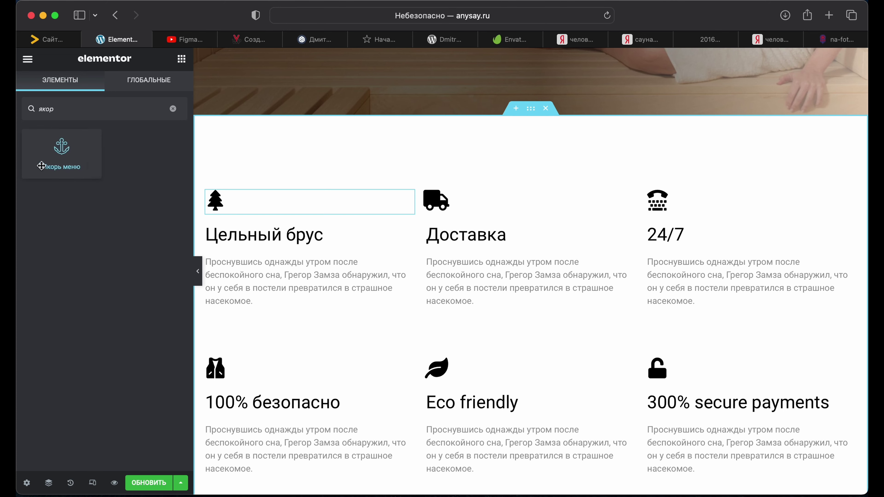
{"action": "left_click_drag", "start_coordinate": [41, 166], "coordinate": [424, 194]}
{"action": "left_click", "coordinate": [424, 204]}
{"action": "left_click", "coordinate": [419, 194]}
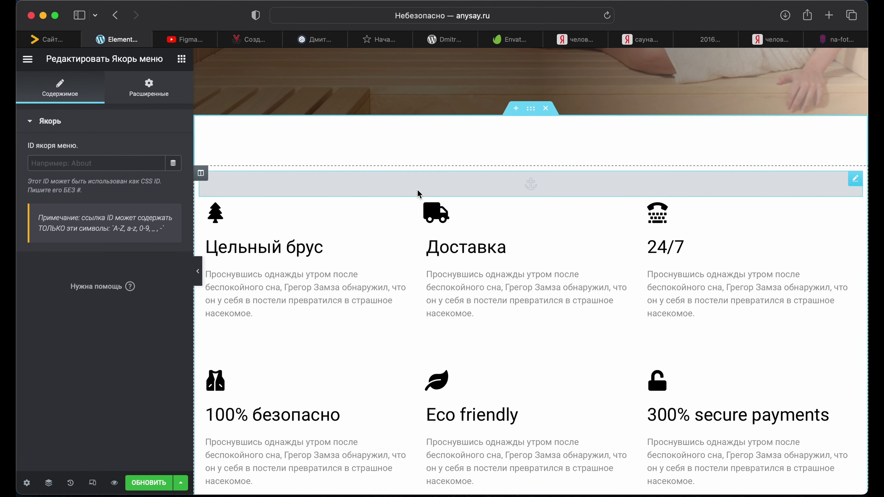
{"action": "left_click", "coordinate": [117, 162]}
{"action": "type", "text": "ab"}
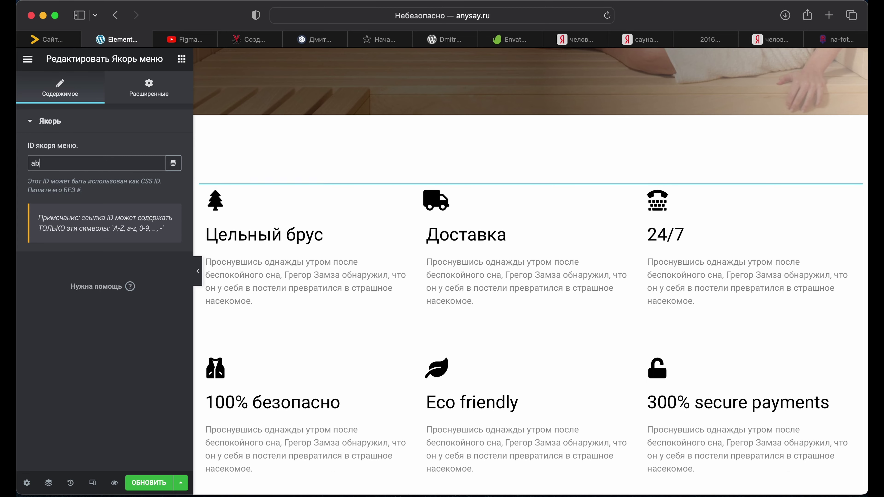
{"action": "type", "text": "o"}
{"action": "key", "text": "BackSpace"}
{"action": "key", "text": "BackSpace"}
{"action": "key", "text": "BackSpace"}
{"action": "type", "text": "be"}
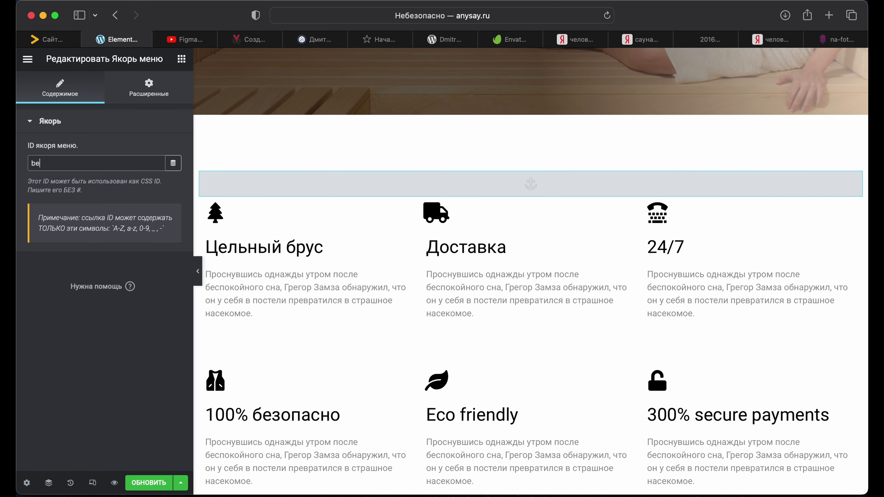
{"action": "type", "text": "nefits"}
Save the page with the 'benefits' anchor, check it live, then open the WordPress About page
{"action": "left_click", "coordinate": [146, 477]}
{"action": "left_click", "coordinate": [27, 59]}
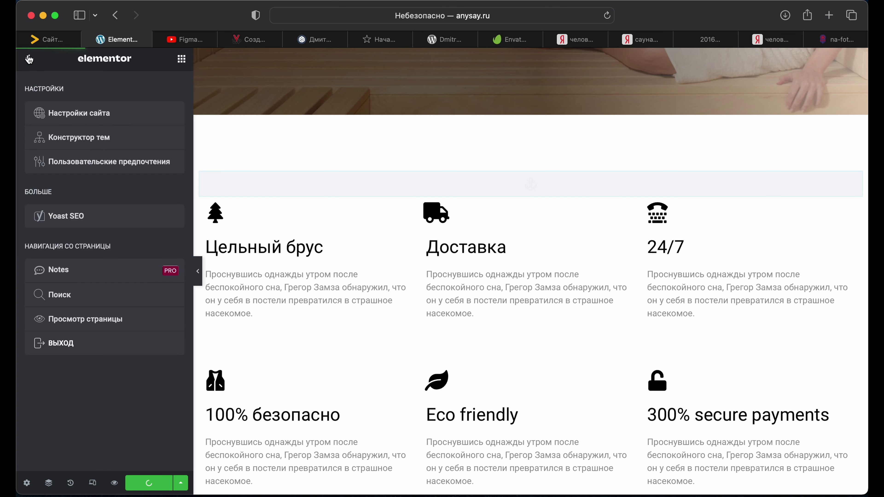
{"action": "left_click", "coordinate": [101, 323]}
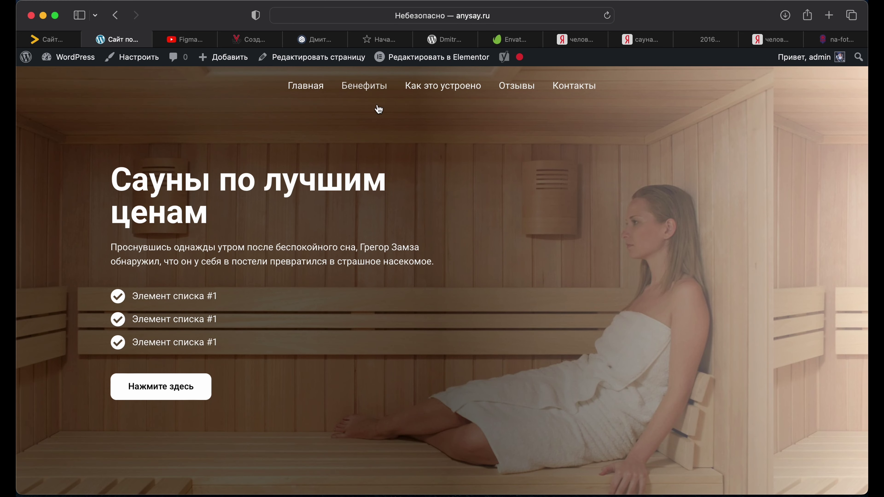
{"action": "scroll", "coordinate": [383, 174], "scroll_direction": "down", "scroll_amount": 6}
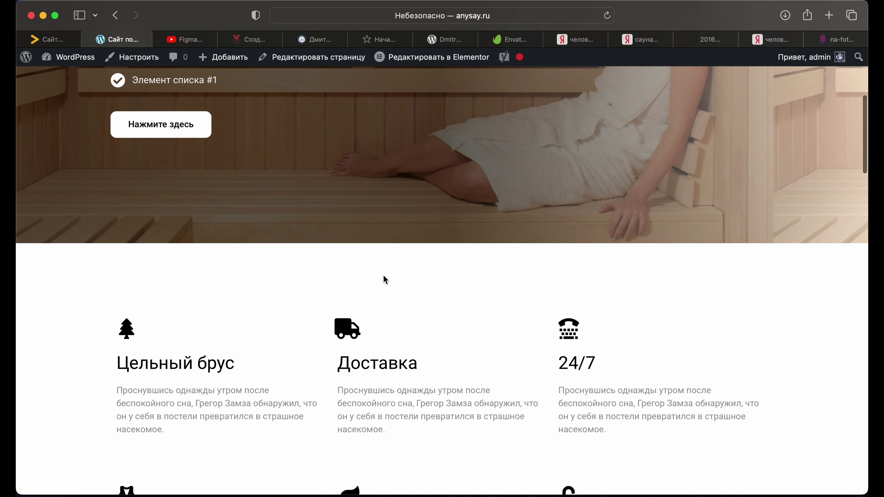
{"action": "scroll", "coordinate": [352, 286], "scroll_direction": "down", "scroll_amount": 2}
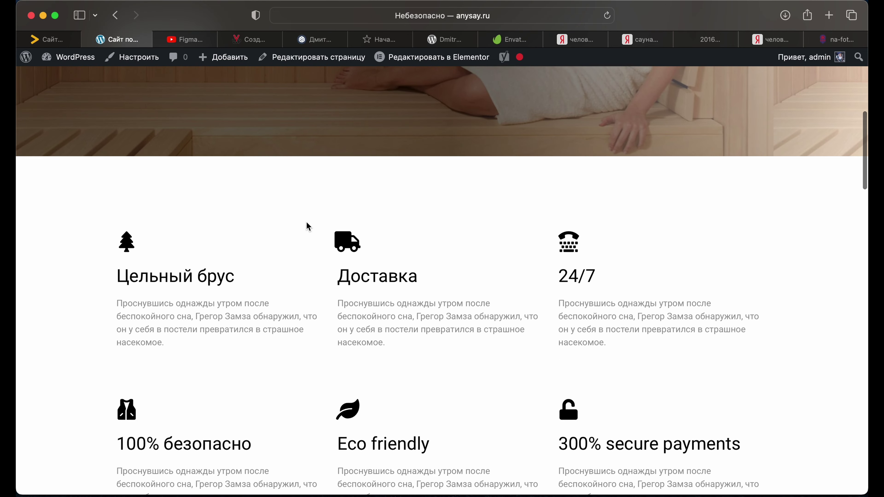
{"action": "scroll", "coordinate": [307, 227], "scroll_direction": "up", "scroll_amount": 10}
{"action": "left_click", "coordinate": [26, 57]}
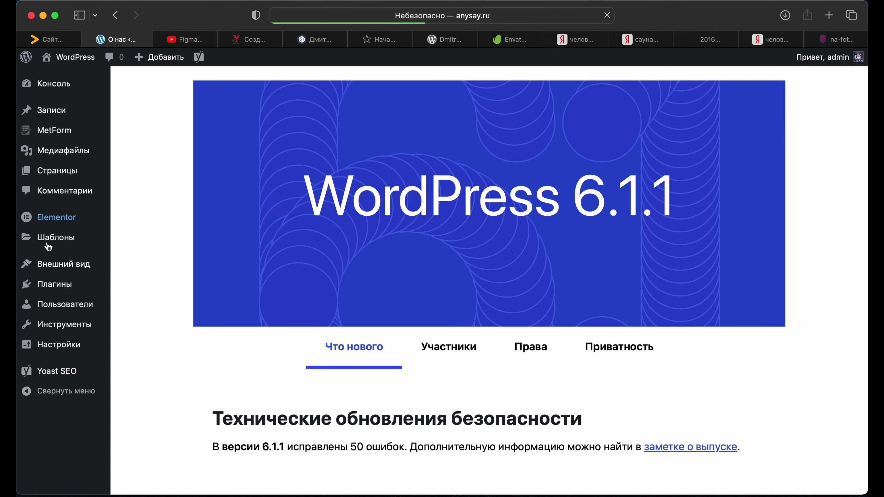
Point the Бенефиты item in Новое меню to #benefits and save the menu
{"action": "mouse_move", "coordinate": [63, 272]}
{"action": "left_click", "coordinate": [151, 298]}
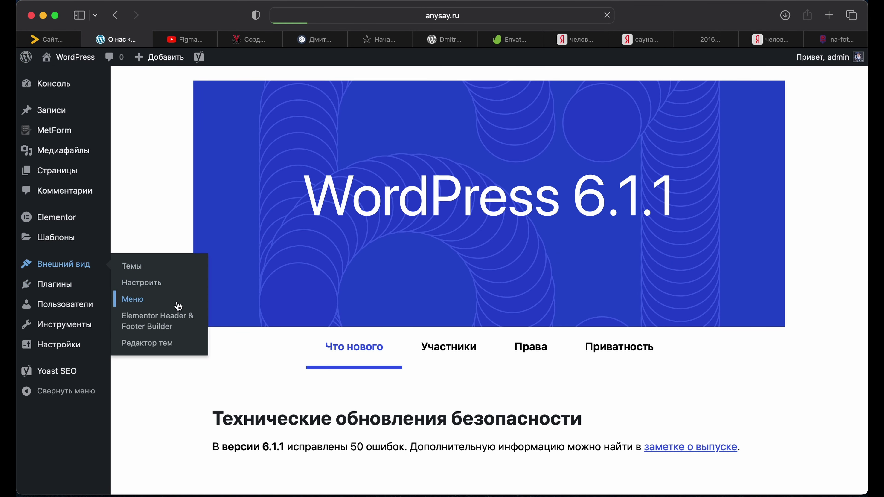
{"action": "scroll", "coordinate": [407, 354], "scroll_direction": "down", "scroll_amount": 3}
{"action": "scroll", "coordinate": [407, 355], "scroll_direction": "down", "scroll_amount": 3}
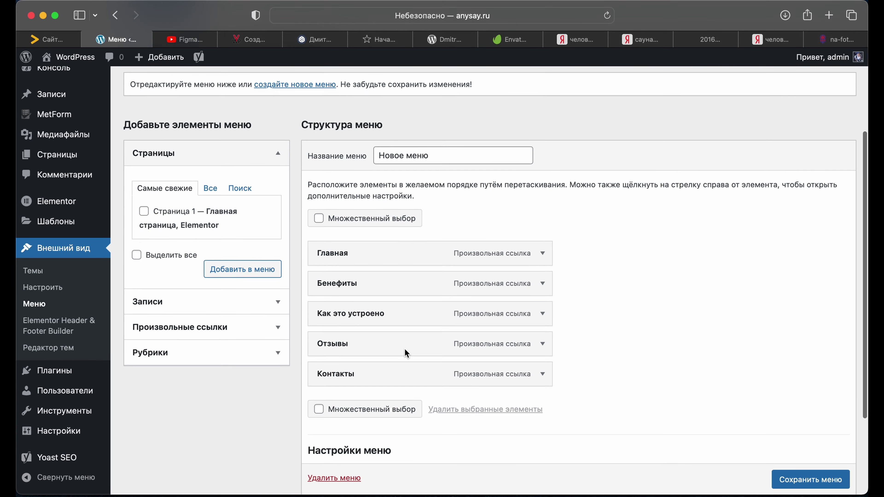
{"action": "left_click", "coordinate": [542, 282]}
{"action": "left_click", "coordinate": [437, 322]}
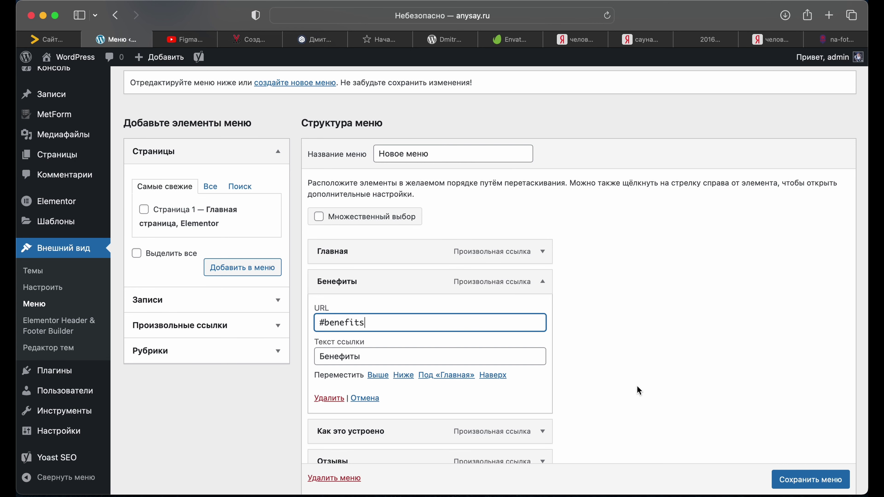
{"action": "scroll", "coordinate": [640, 390], "scroll_direction": "down", "scroll_amount": 3}
{"action": "left_click", "coordinate": [833, 480]}
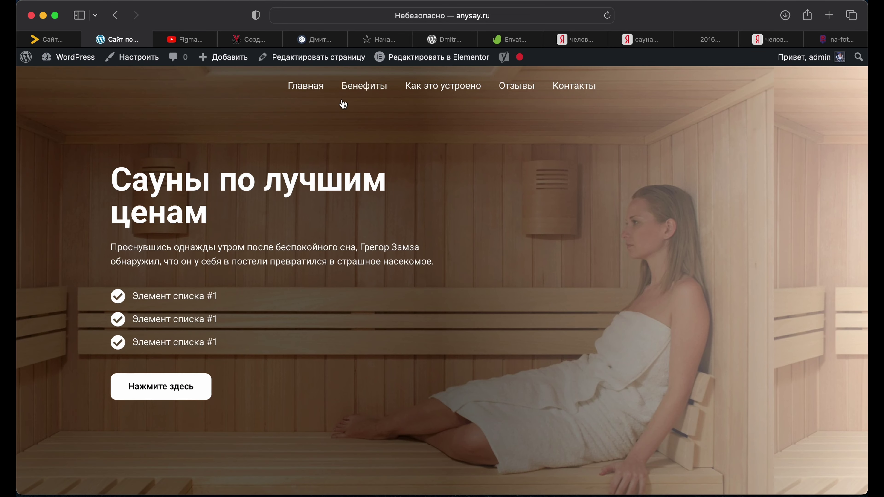
{"action": "left_click", "coordinate": [360, 91]}
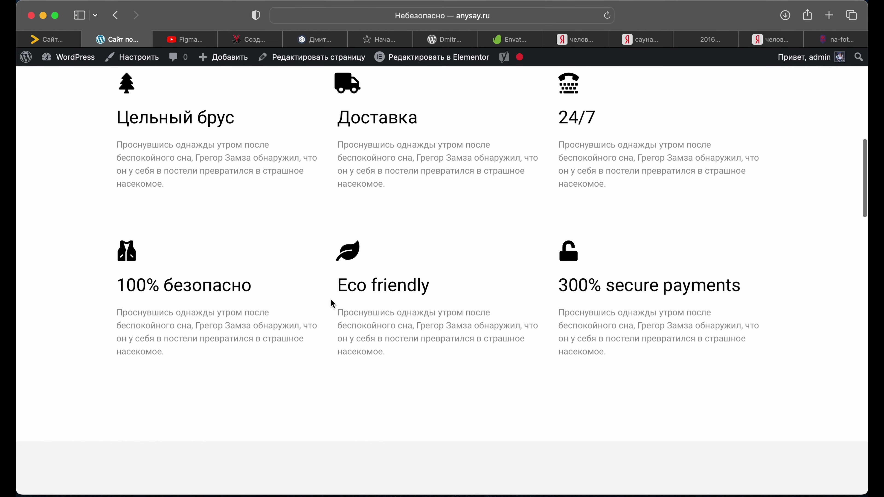
{"action": "scroll", "coordinate": [375, 178], "scroll_direction": "up", "scroll_amount": 4}
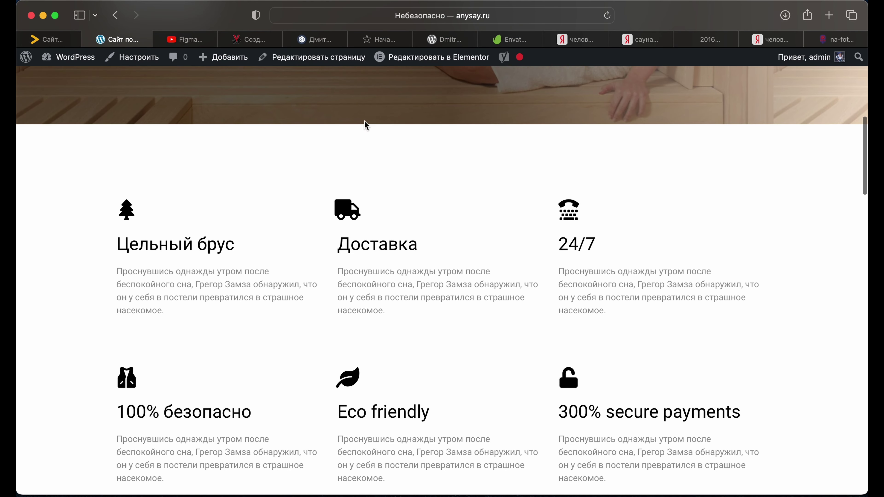
{"action": "scroll", "coordinate": [380, 177], "scroll_direction": "up", "scroll_amount": 2}
{"action": "scroll", "coordinate": [321, 235], "scroll_direction": "down", "scroll_amount": 5}
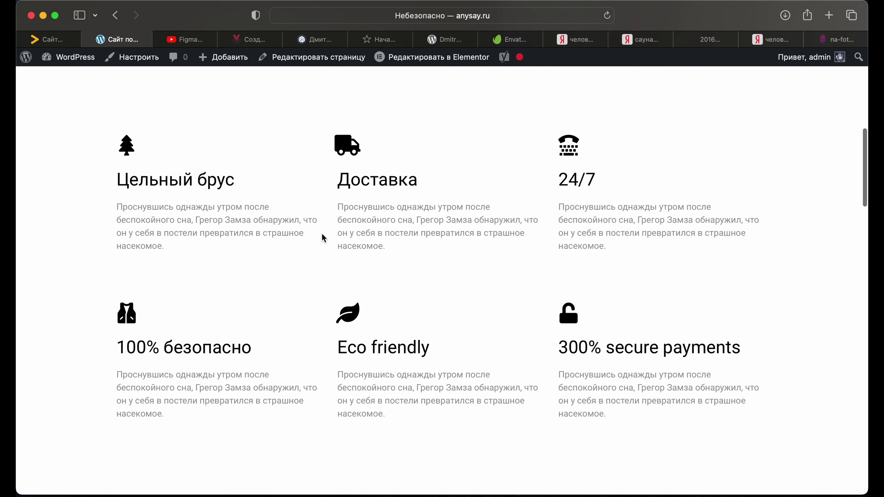
{"action": "scroll", "coordinate": [322, 319], "scroll_direction": "up", "scroll_amount": 15}
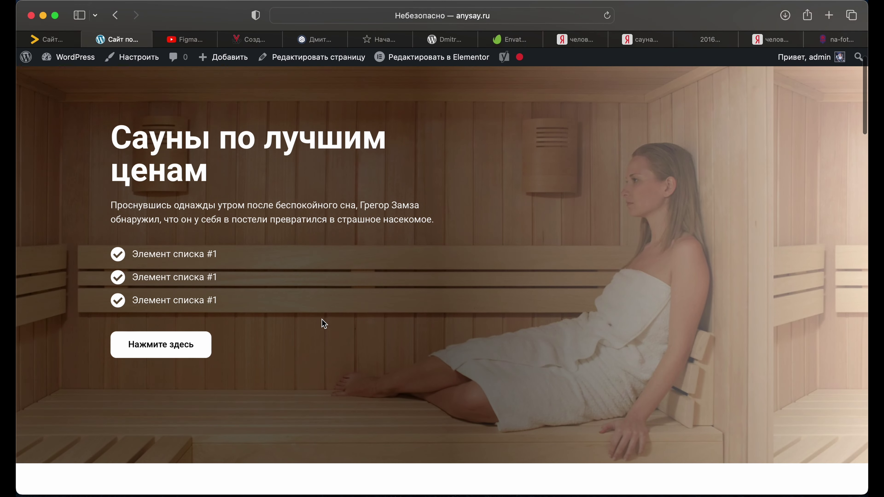
{"action": "scroll", "coordinate": [322, 320], "scroll_direction": "up", "scroll_amount": 2}
{"action": "left_click", "coordinate": [358, 87]}
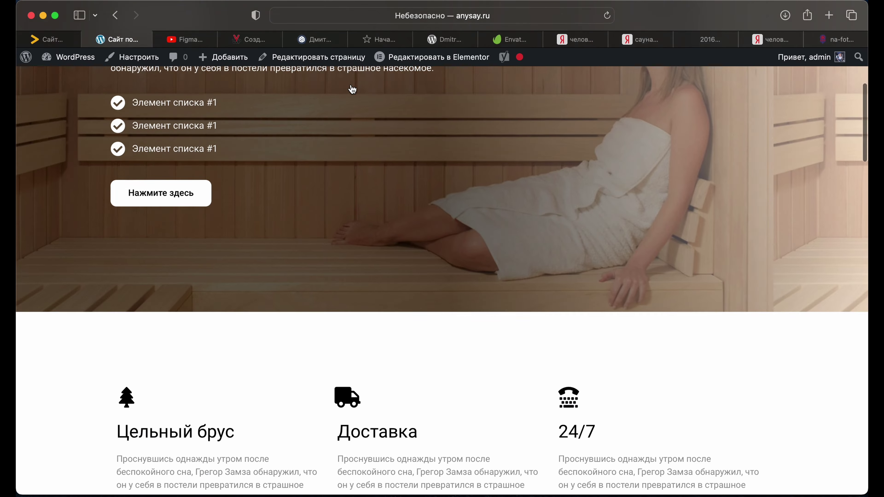
{"action": "scroll", "coordinate": [350, 91], "scroll_direction": "up", "scroll_amount": 10}
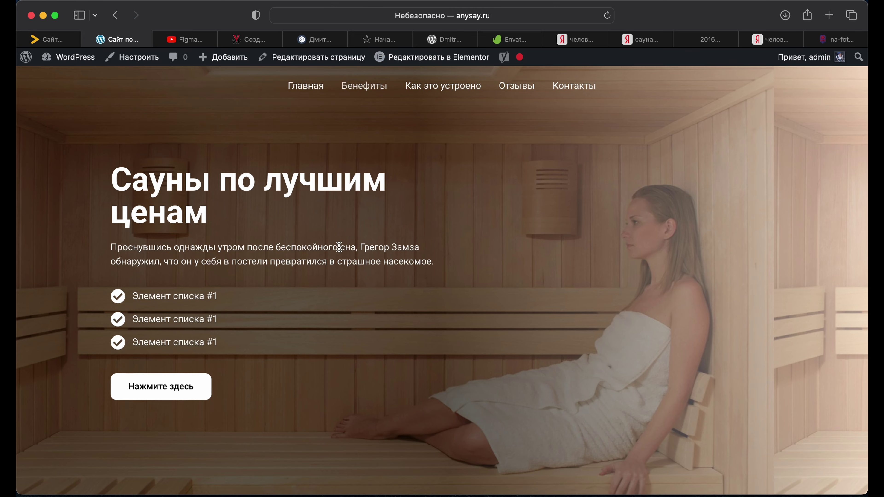
{"action": "scroll", "coordinate": [339, 246], "scroll_direction": "down", "scroll_amount": 10}
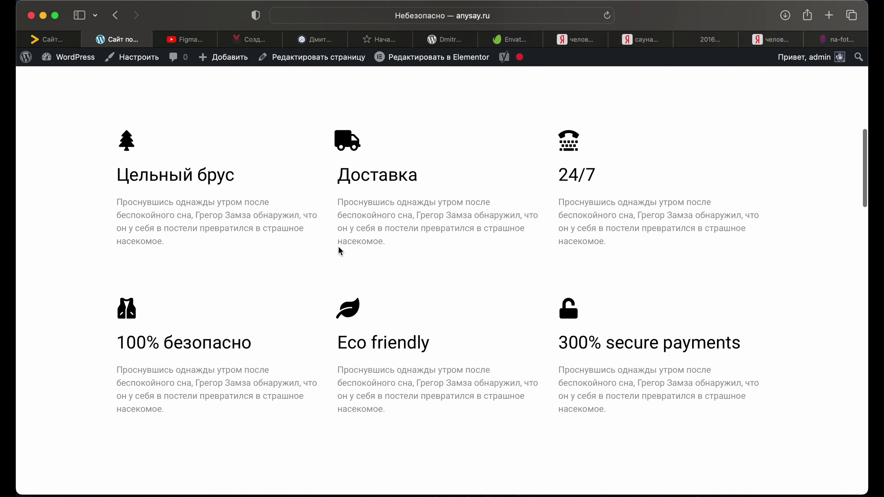
{"action": "scroll", "coordinate": [338, 247], "scroll_direction": "down", "scroll_amount": 20}
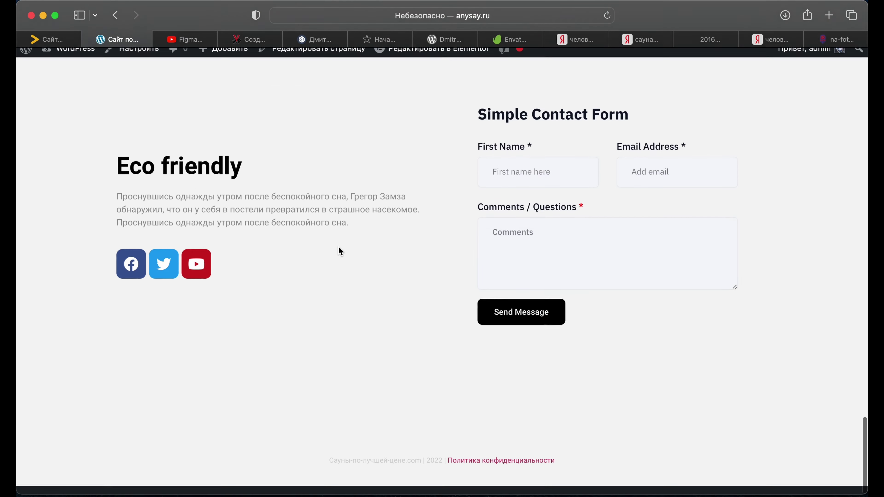
{"action": "scroll", "coordinate": [339, 248], "scroll_direction": "up", "scroll_amount": 20}
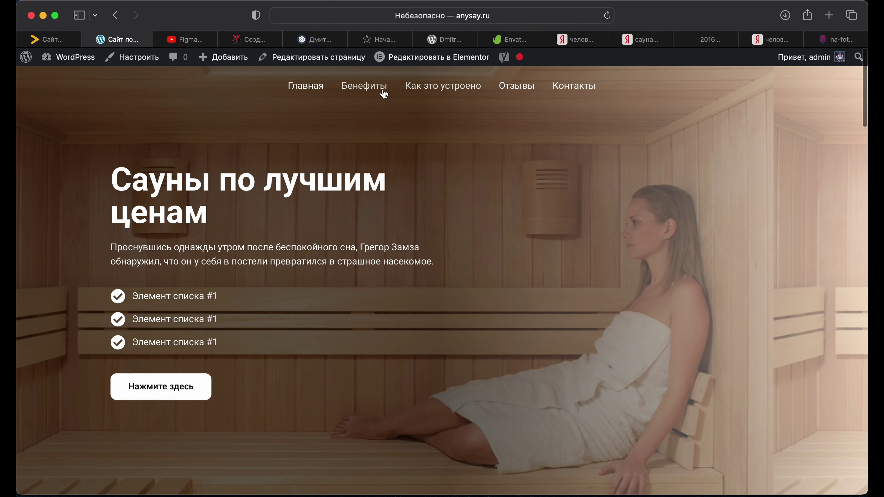
{"action": "left_click", "coordinate": [376, 86]}
{"action": "scroll", "coordinate": [351, 241], "scroll_direction": "up", "scroll_amount": 10}
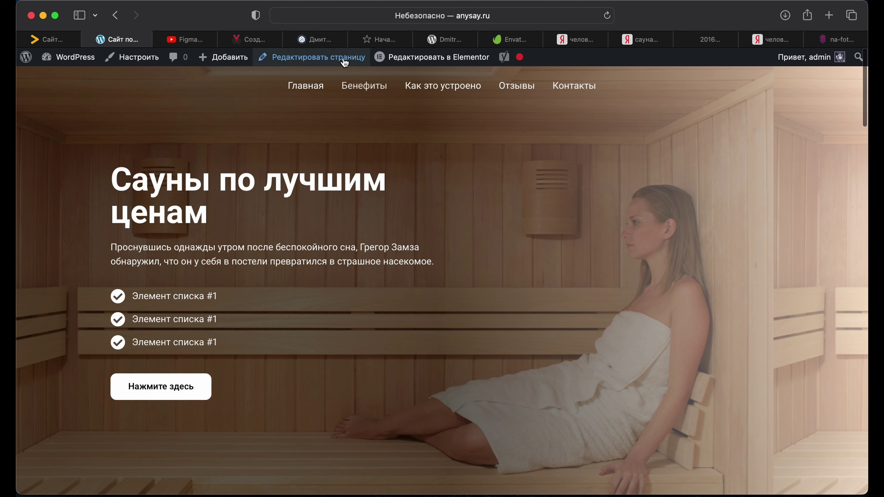
Open the sauna landing page in the Elementor editor with responsive mode on
{"action": "mouse_move", "coordinate": [423, 69]}
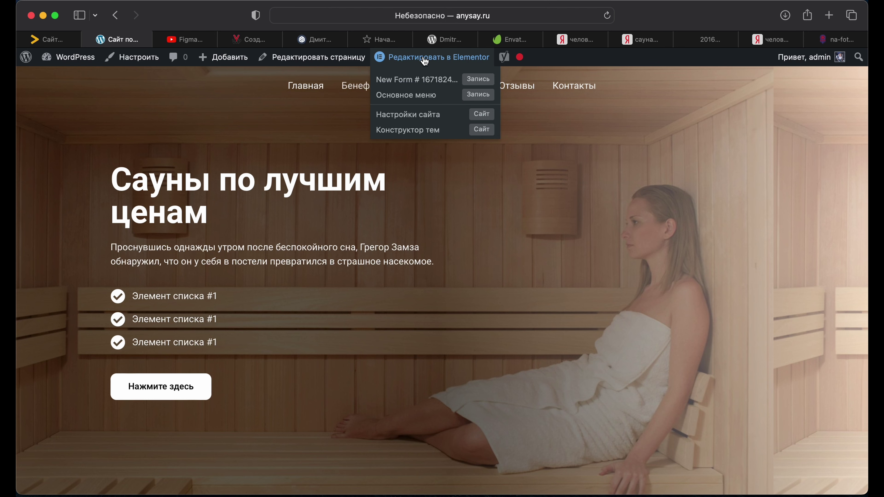
{"action": "left_click", "coordinate": [425, 59]}
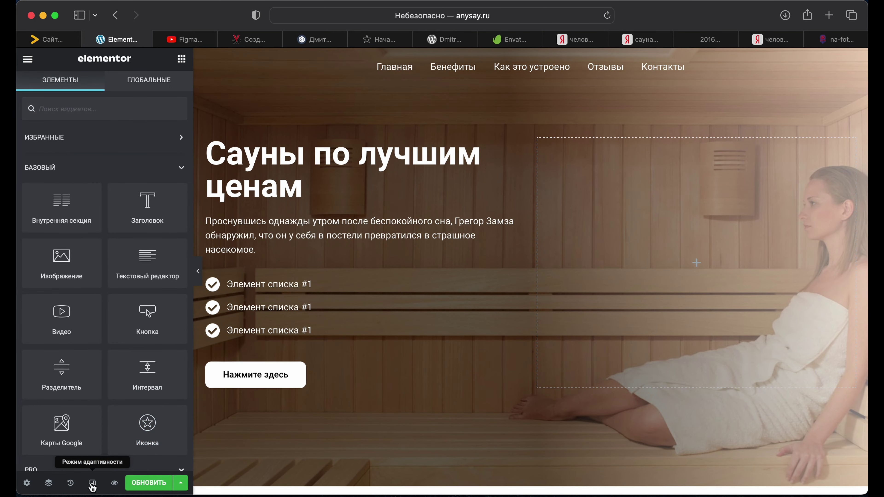
{"action": "left_click", "coordinate": [92, 486]}
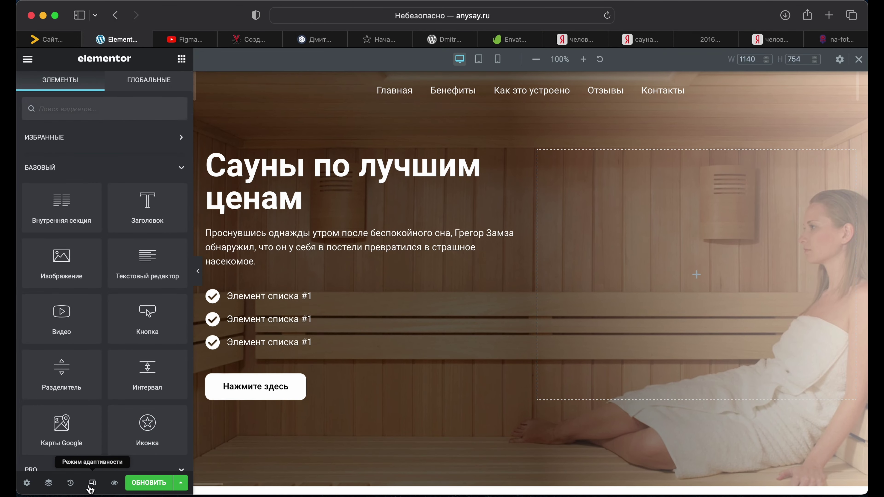
Preview the page at tablet and phone widths, ending at phone width
{"action": "left_click", "coordinate": [479, 60]}
{"action": "left_click", "coordinate": [499, 60]}
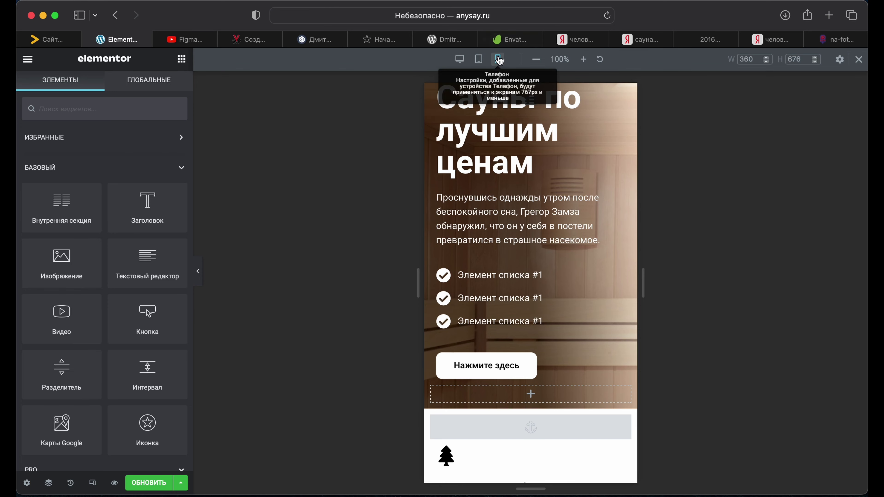
{"action": "left_click", "coordinate": [459, 59]}
{"action": "left_click", "coordinate": [479, 59]}
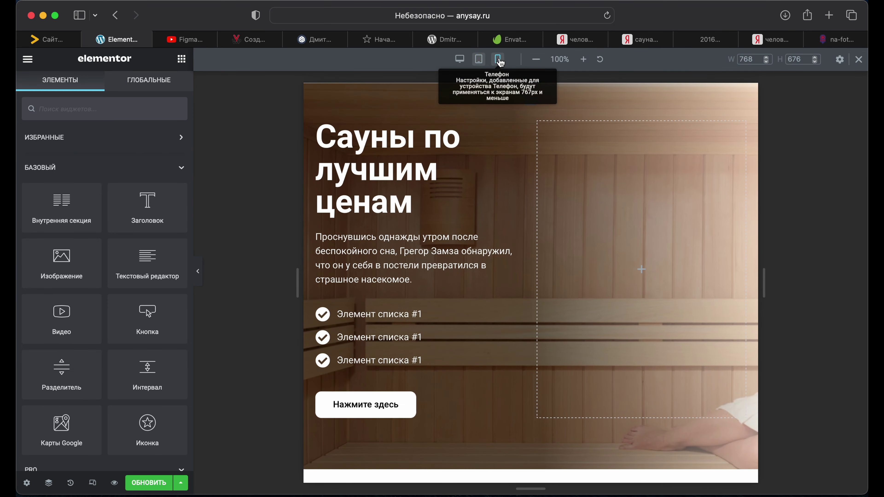
{"action": "left_click", "coordinate": [497, 59]}
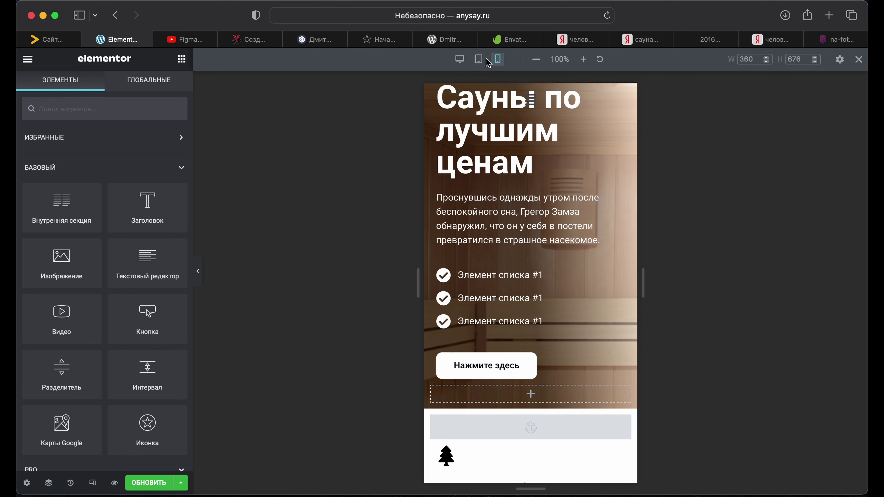
Set the hero heading 'Сауны по лучшим ценам' to a 35 px phone-only typography size
{"action": "left_click", "coordinate": [506, 134]}
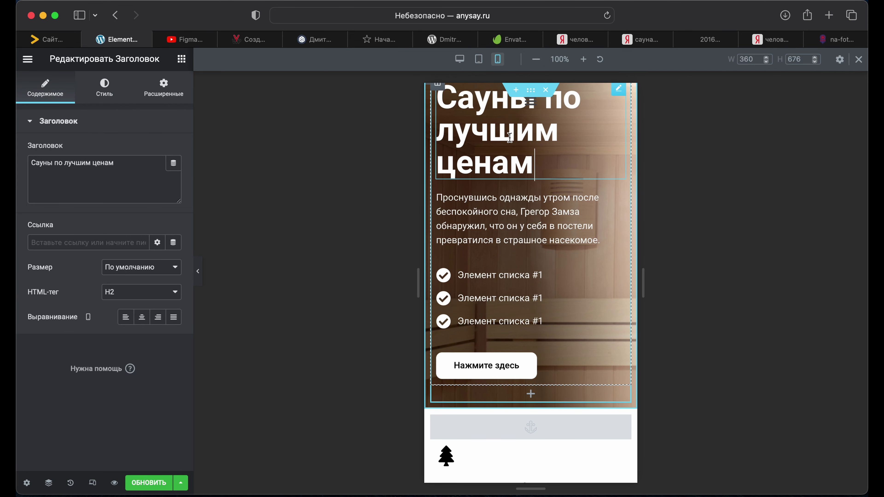
{"action": "left_click", "coordinate": [120, 94]}
{"action": "left_click", "coordinate": [173, 175]}
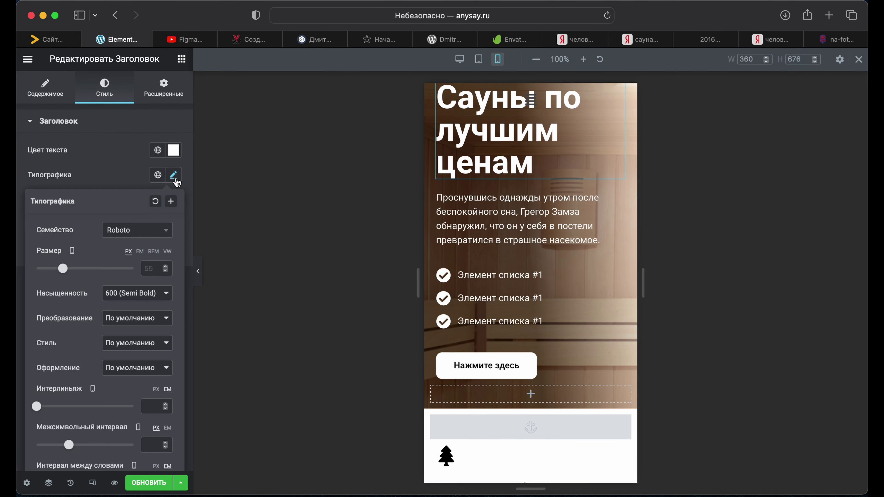
{"action": "left_click", "coordinate": [155, 297]}
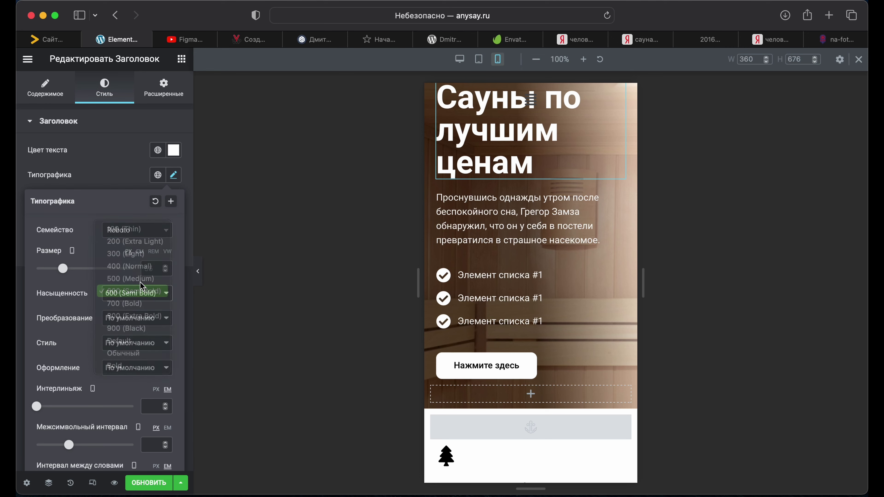
{"action": "key", "text": "Escape"}
{"action": "scroll", "coordinate": [141, 271], "scroll_direction": "up", "scroll_amount": 5}
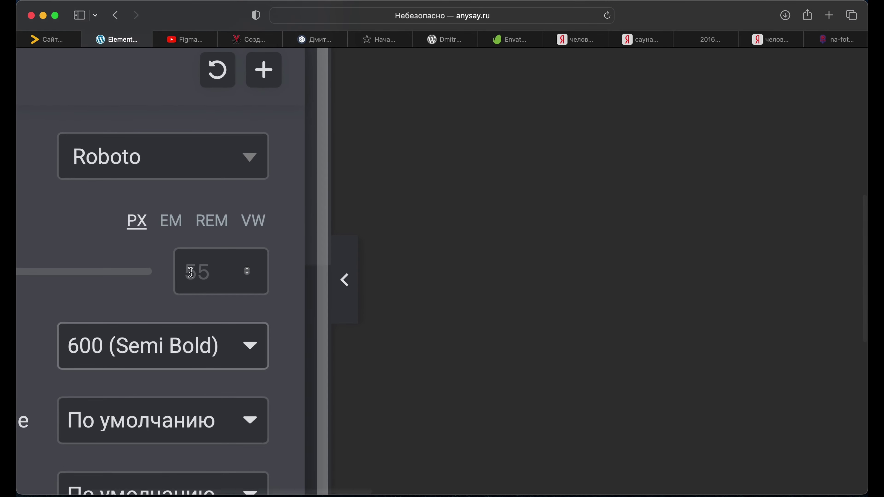
{"action": "scroll", "coordinate": [183, 278], "scroll_direction": "down", "scroll_amount": 5}
{"action": "scroll", "coordinate": [185, 282], "scroll_direction": "down", "scroll_amount": 2}
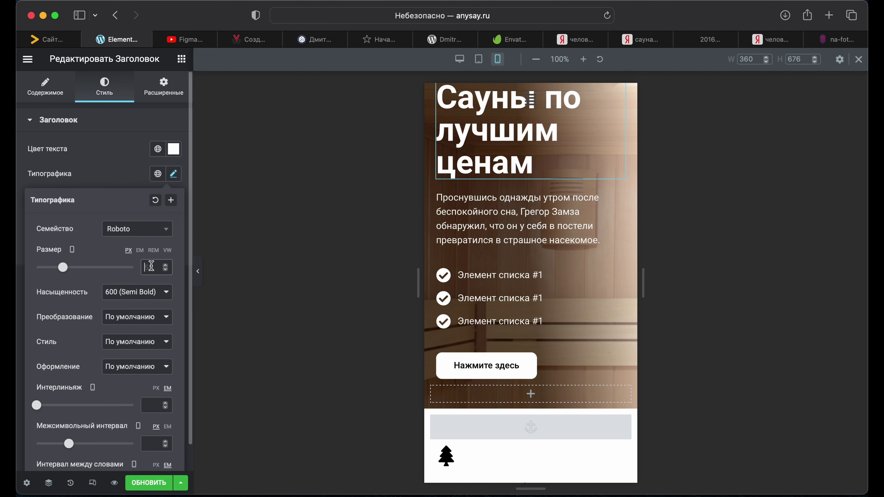
{"action": "scroll", "coordinate": [72, 251], "scroll_direction": "up", "scroll_amount": 5}
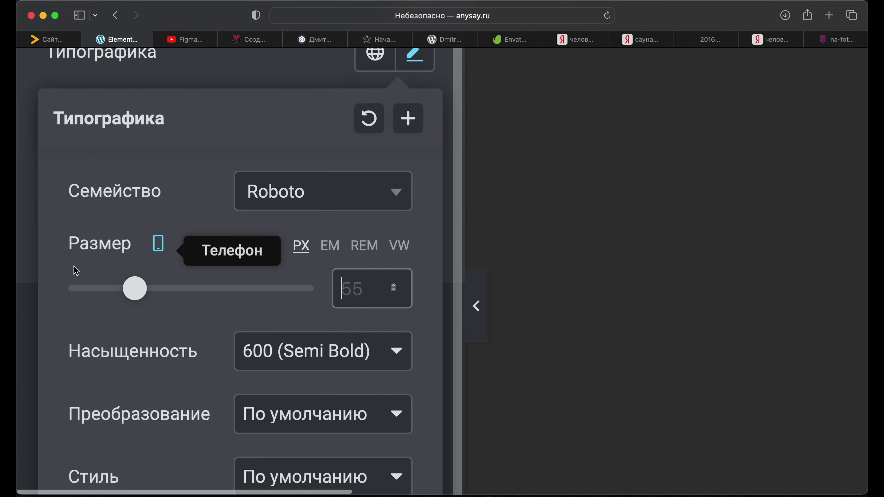
{"action": "left_click", "coordinate": [151, 254]}
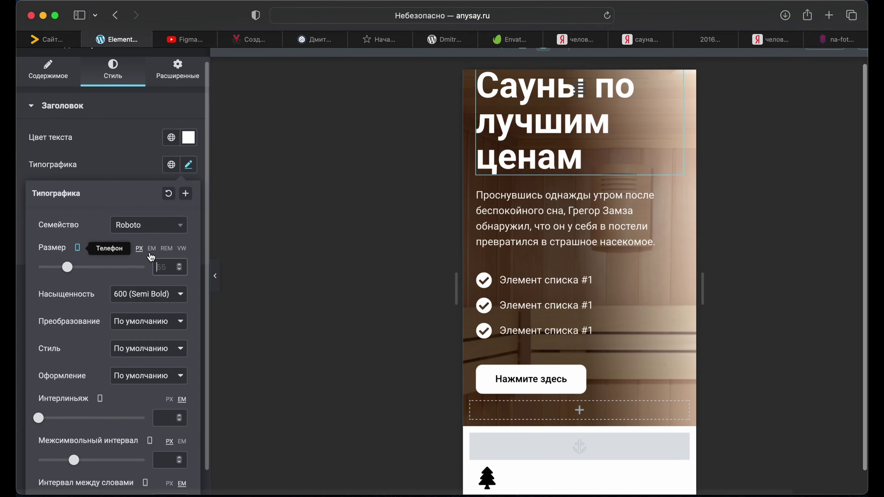
{"action": "type", "text": "35"}
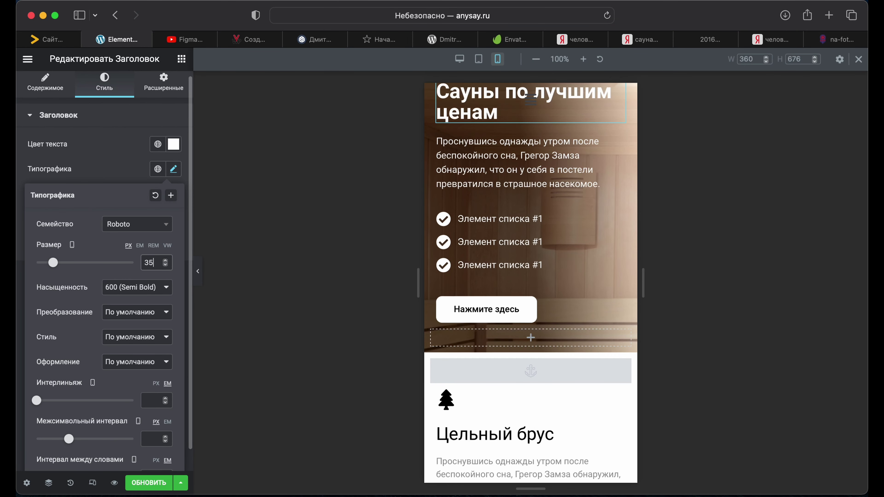